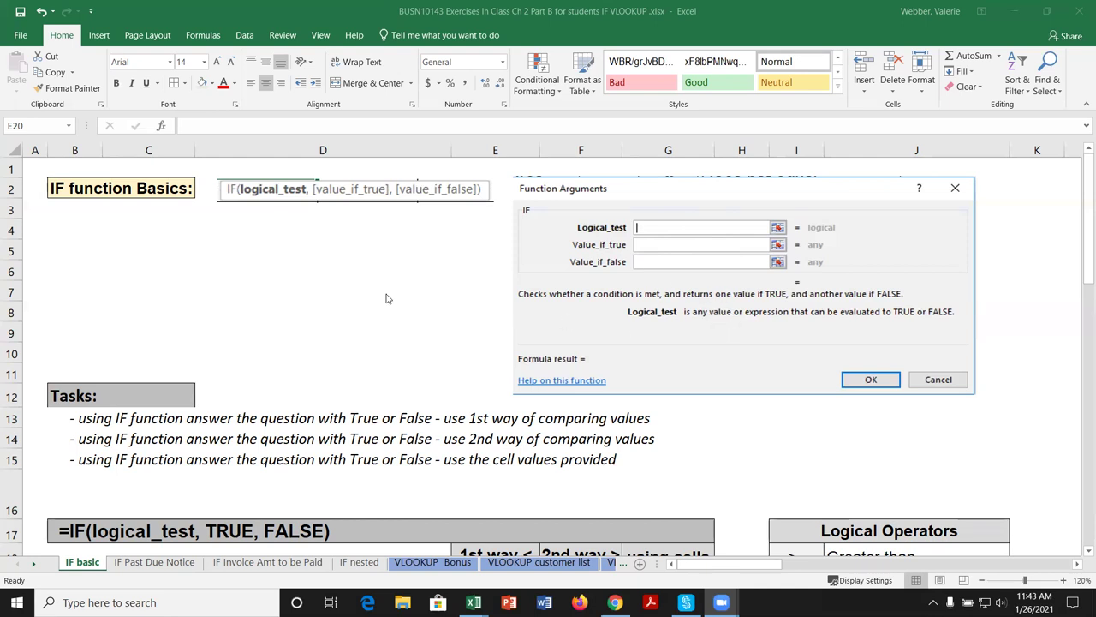
Scroll down the IF basic sheet until comparison table rows 18–20 are visible.
scroll(702, 445, "down", 2)
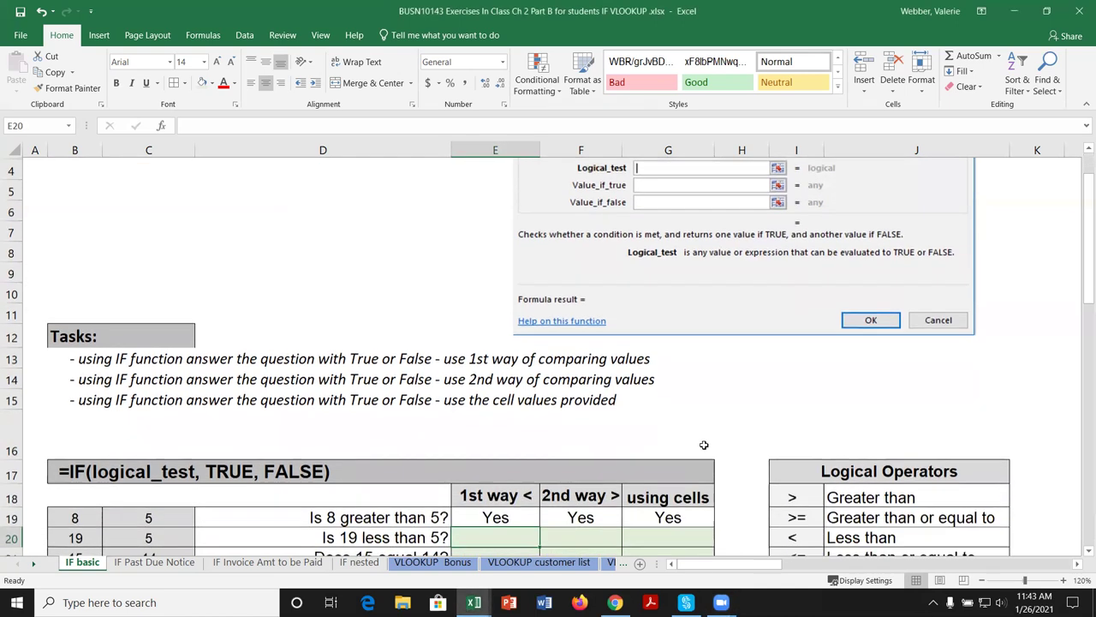
Inspect the arguments of E19's =IF(5<8,"Yes","No") in Function Arguments, then confirm unchanged.
scroll(704, 442, "down", 2)
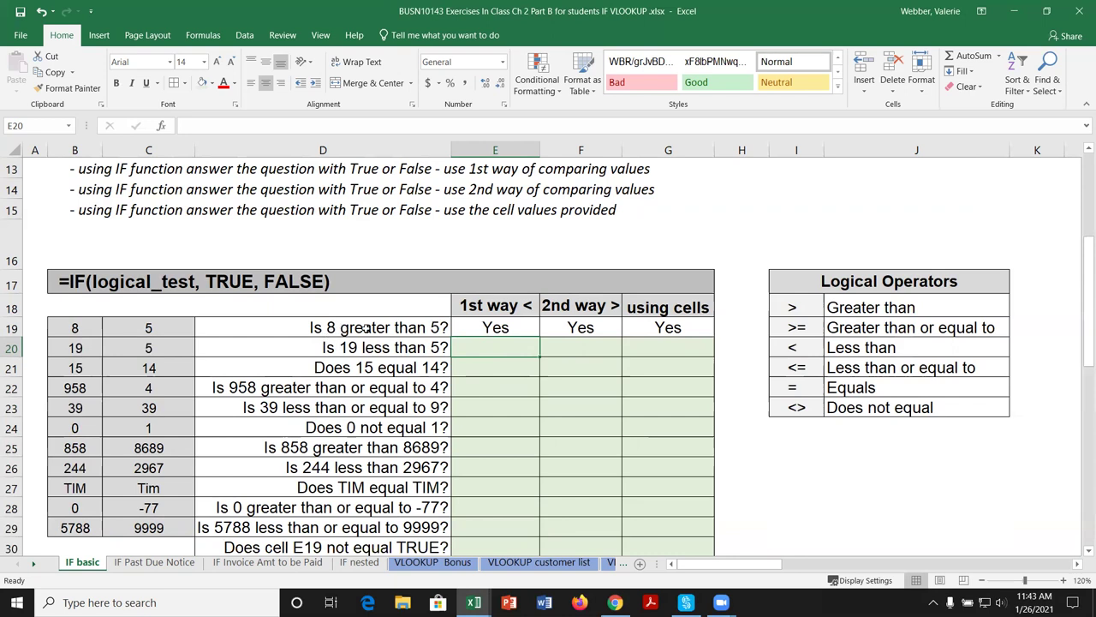
left_click(512, 330)
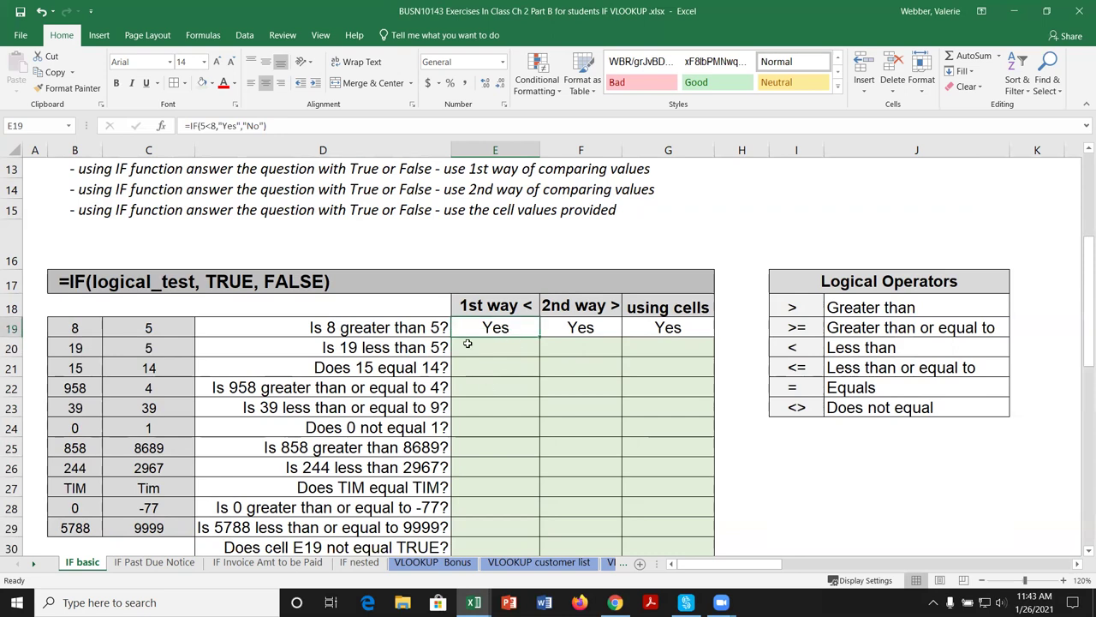
left_click(164, 125)
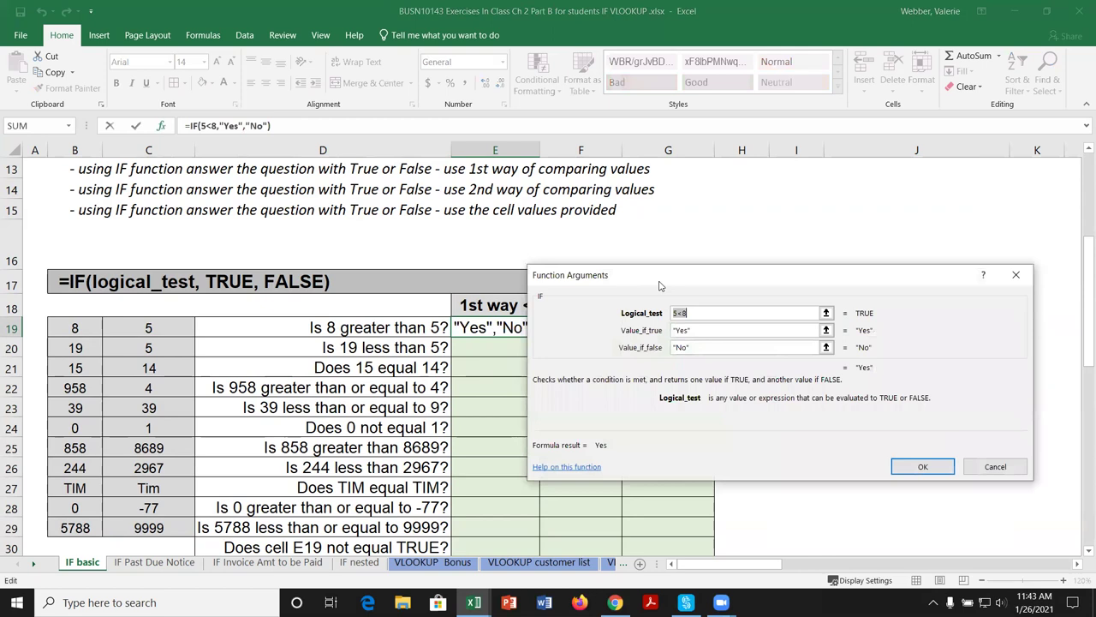
left_click_drag(659, 285, 680, 263)
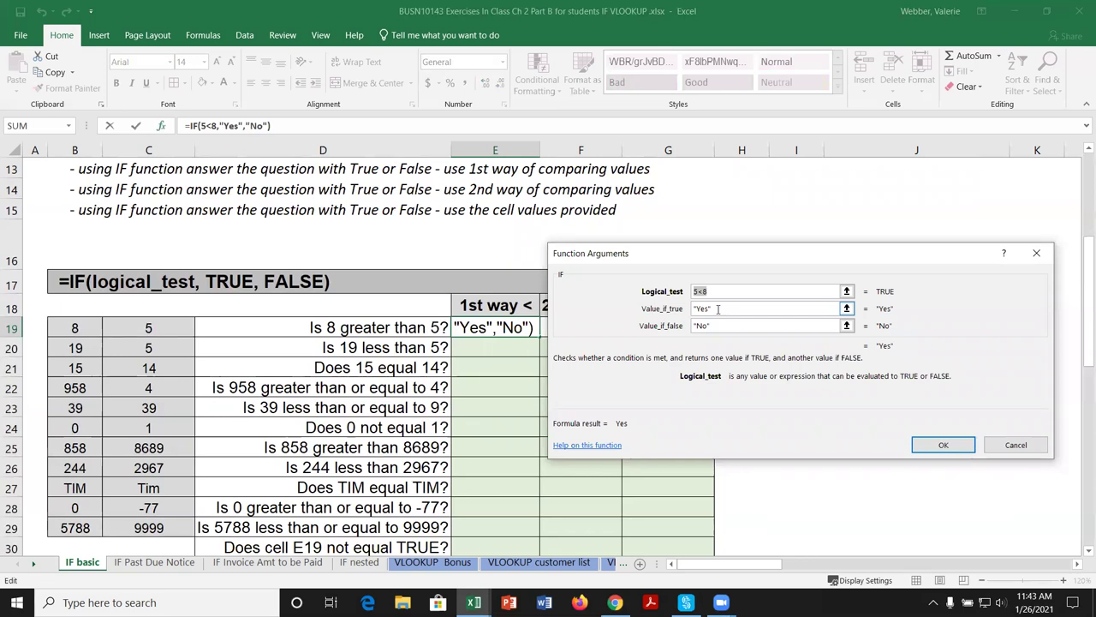
left_click(944, 445)
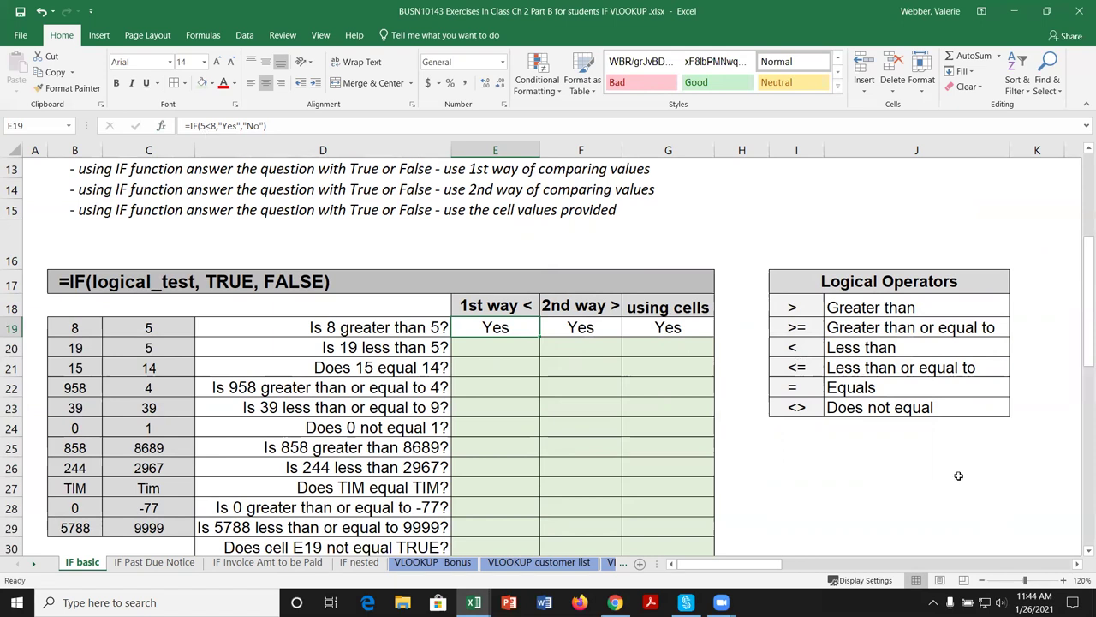
left_click(589, 326)
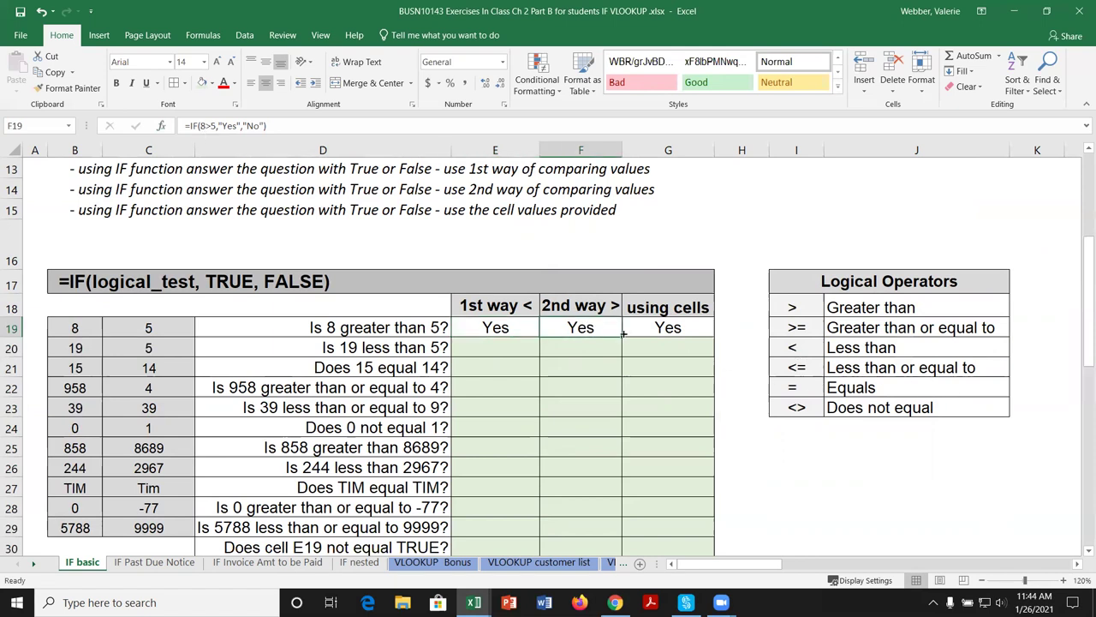
left_click(160, 125)
left_click_drag(801, 270, 877, 271)
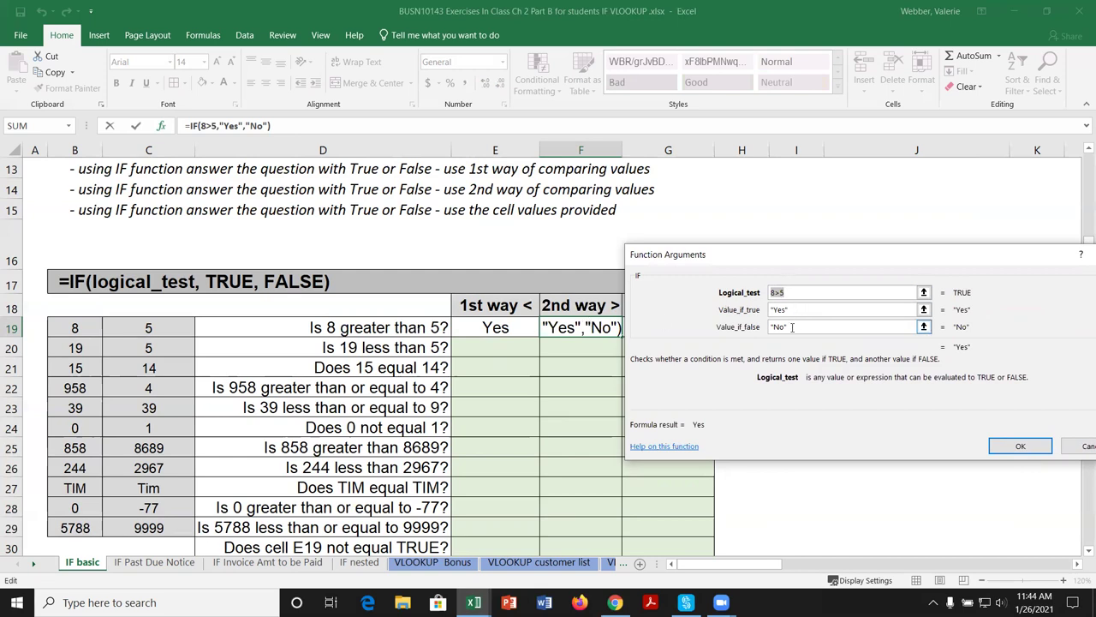
left_click(1021, 446)
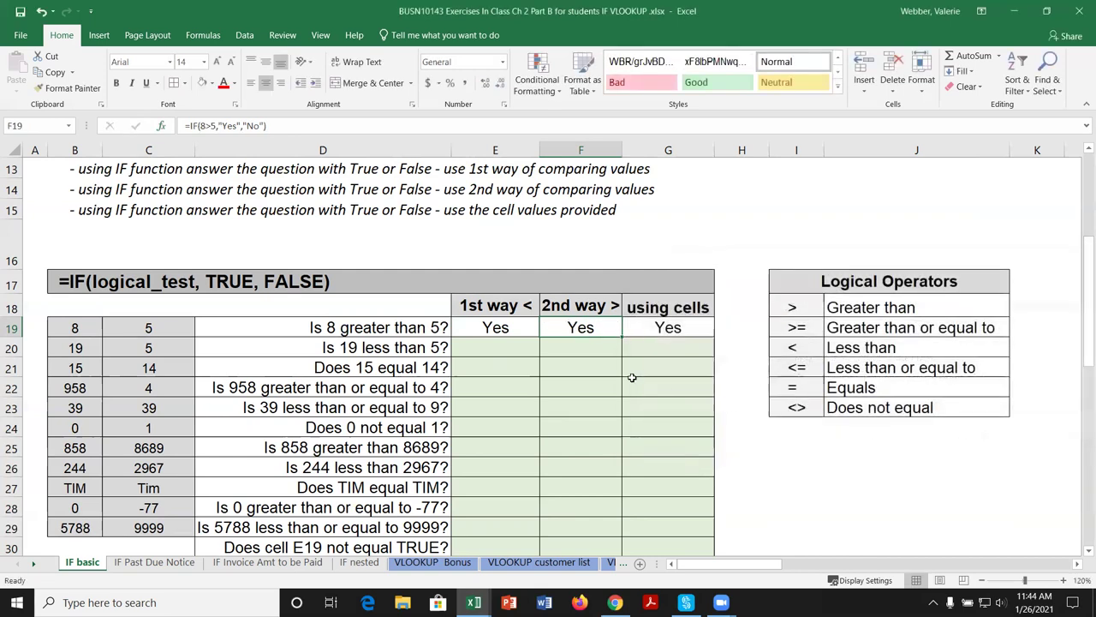
left_click(684, 327)
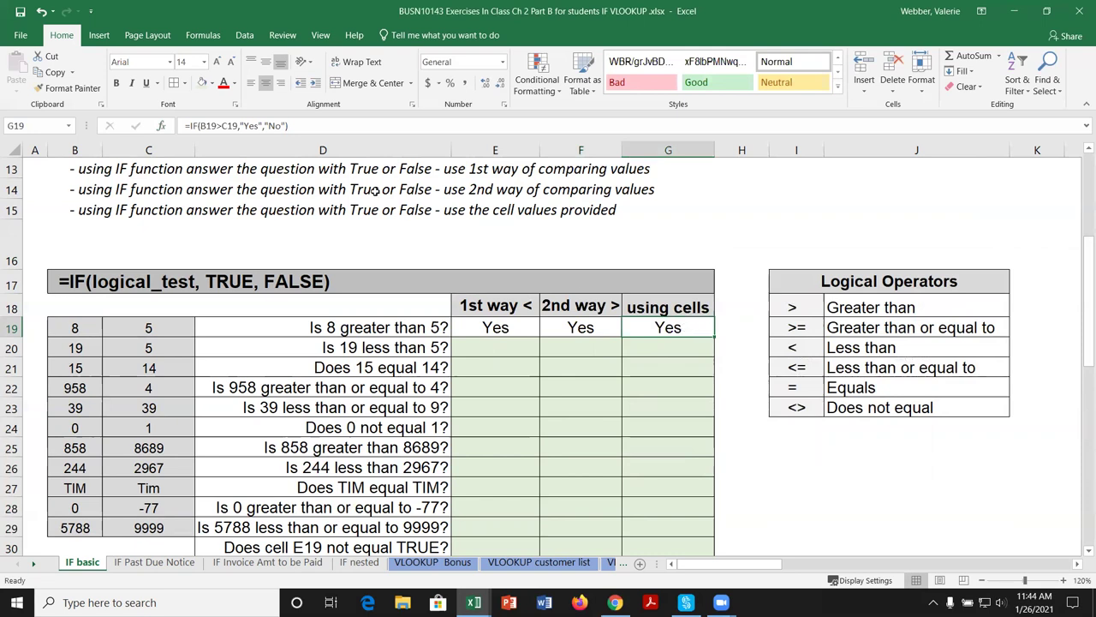
double_click(684, 327)
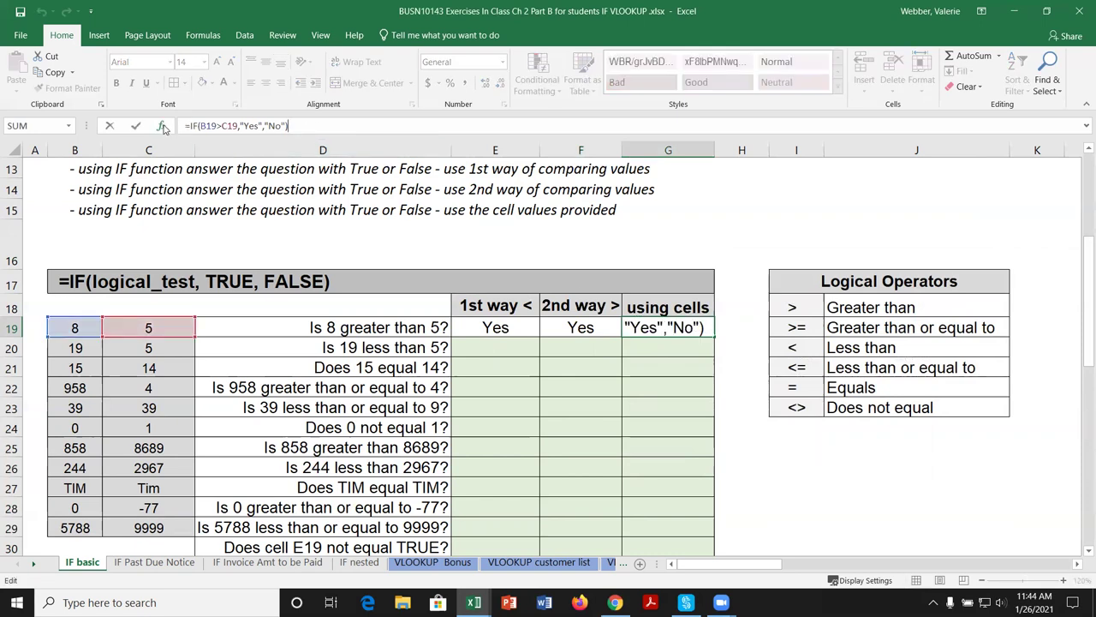
left_click(320, 131)
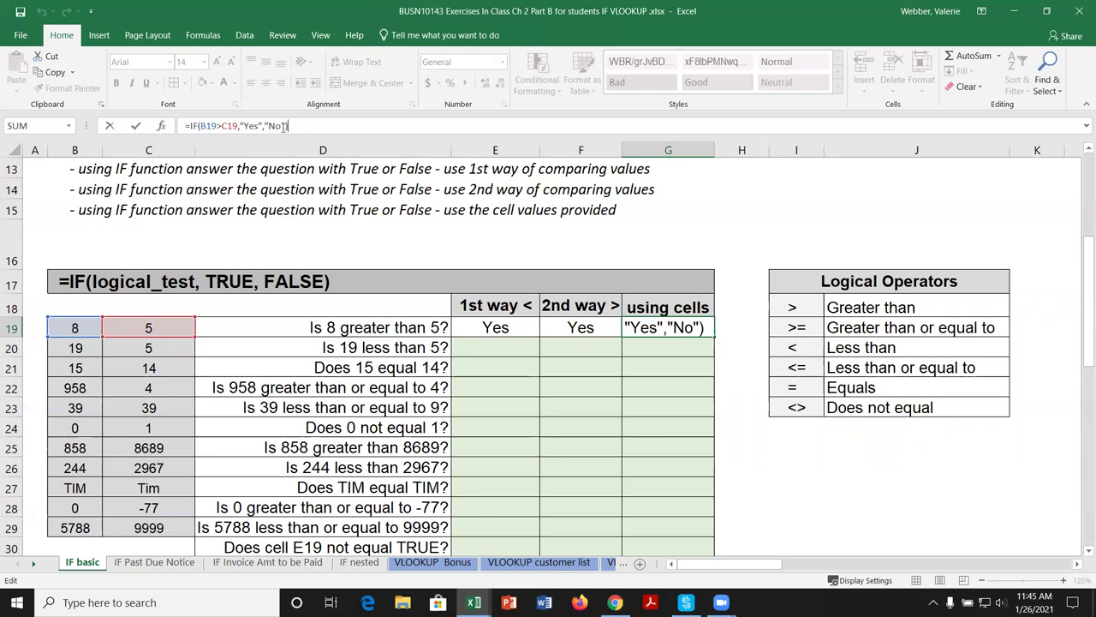
key("Return")
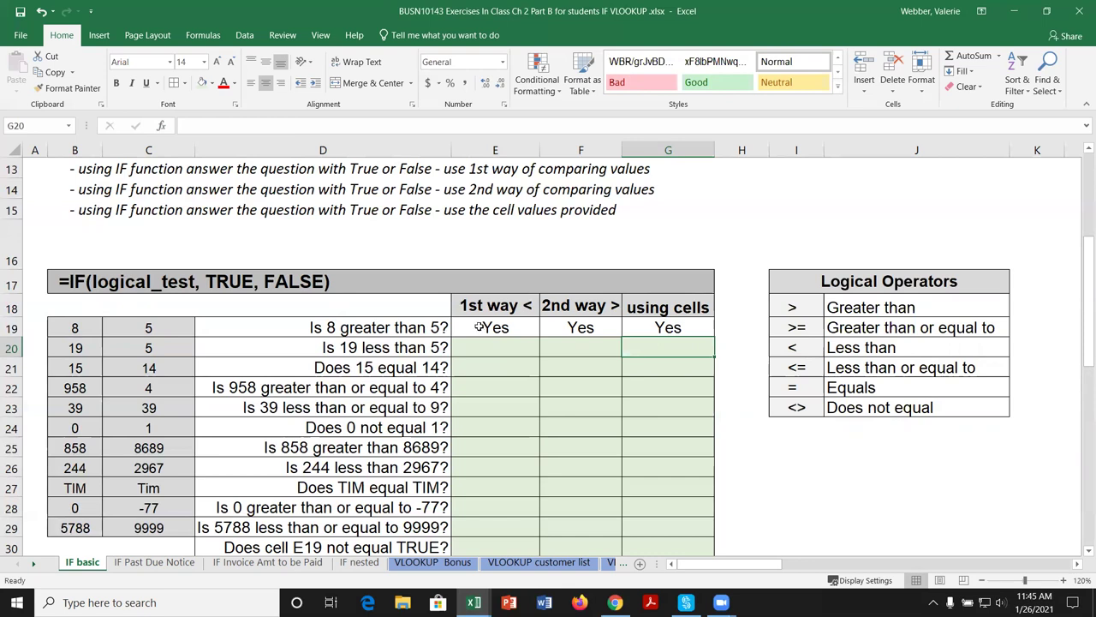
left_click(68, 326)
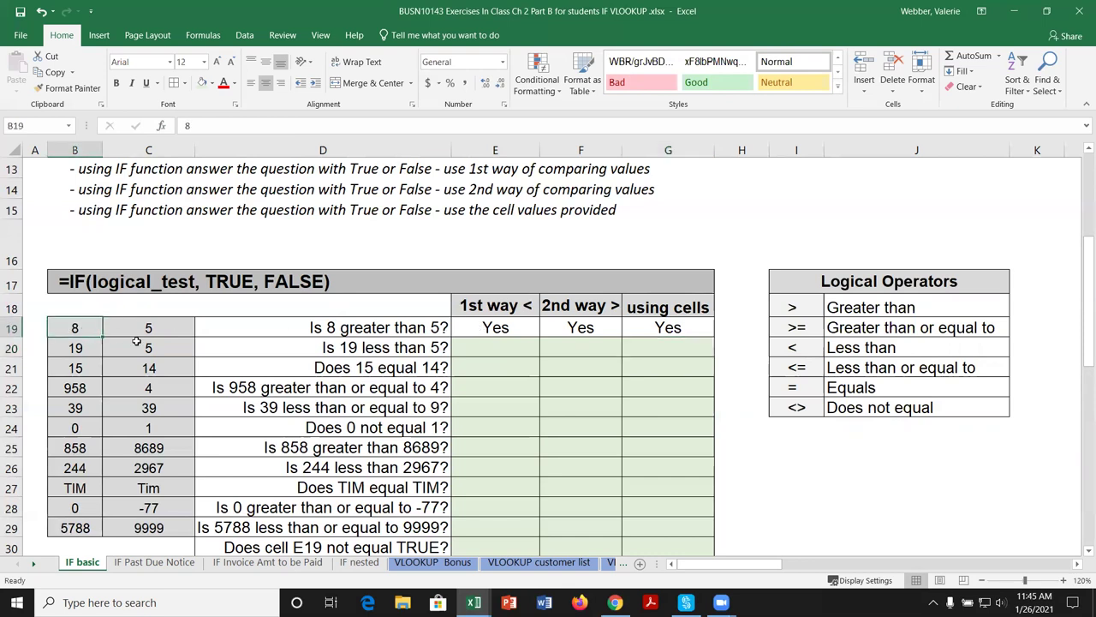
type("3")
key("Return")
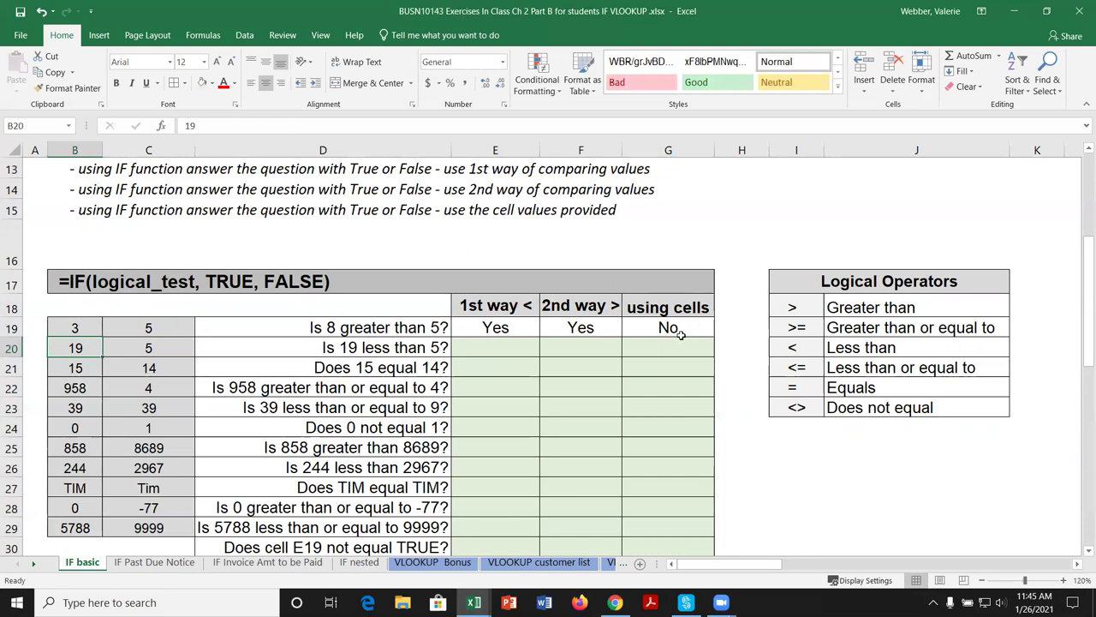
left_click(70, 322)
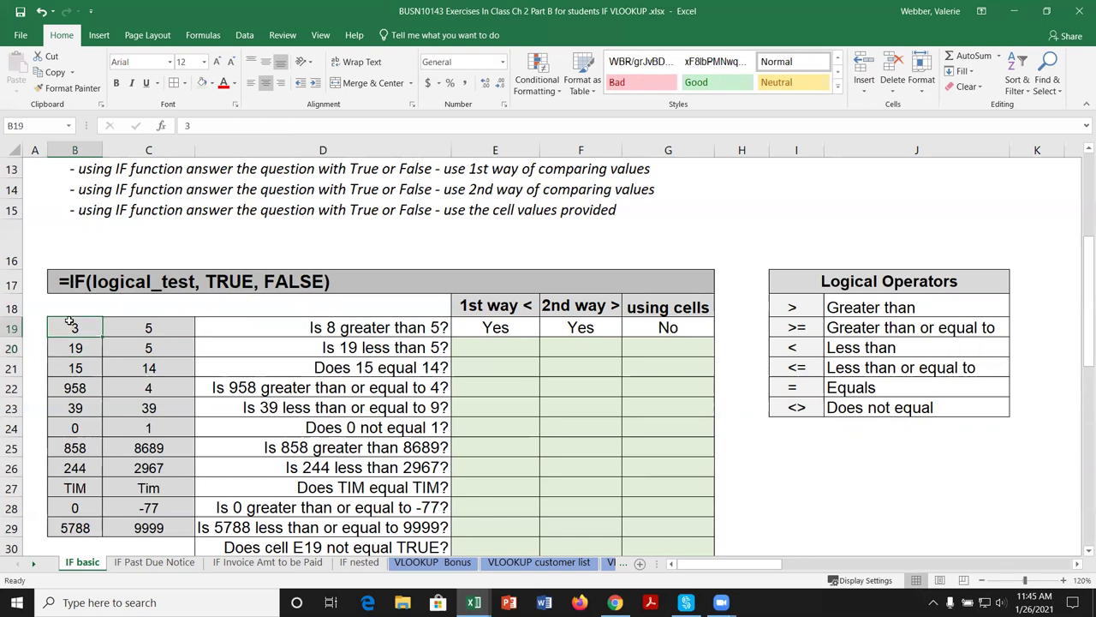
type("8")
key("Return")
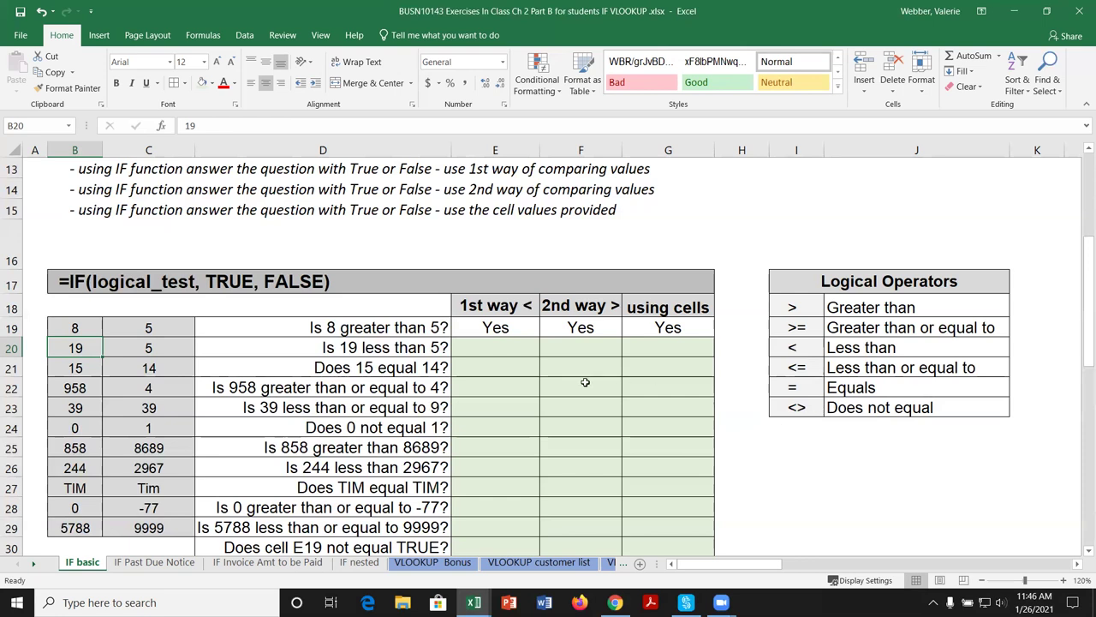
scroll(606, 391, "down", 1)
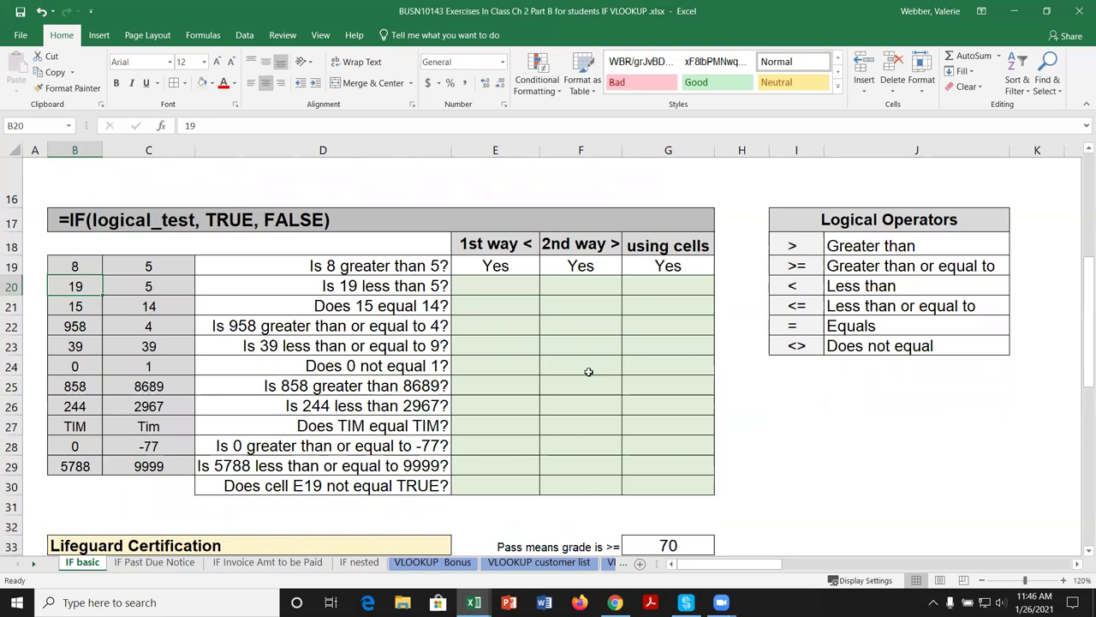
Start an IF function in E20 and bring up its Function Arguments dialog.
left_click(518, 288)
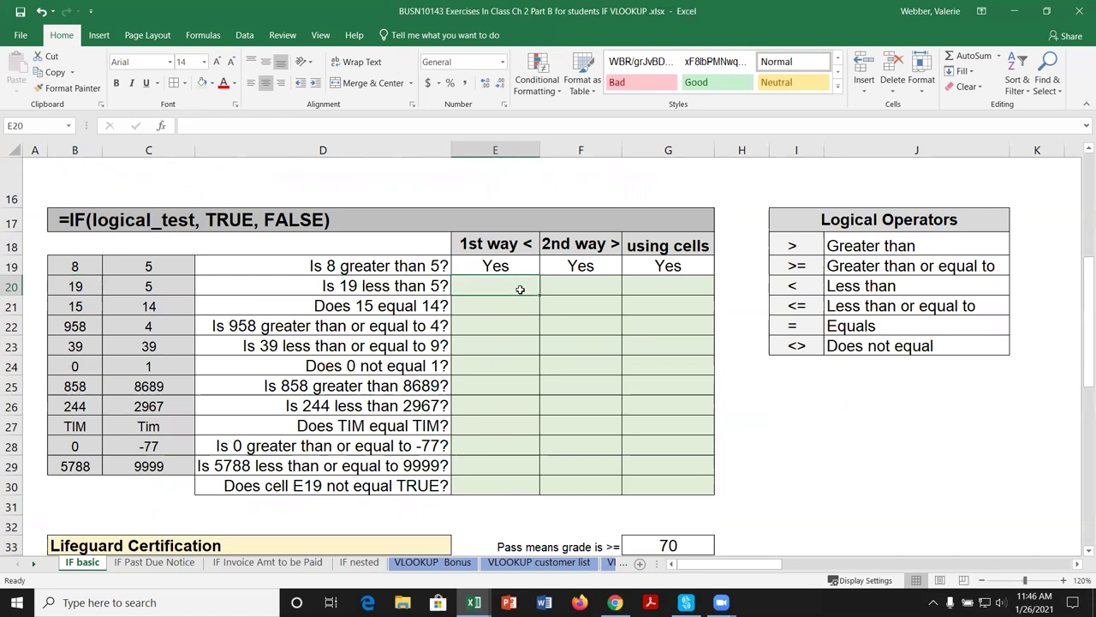
type("=if")
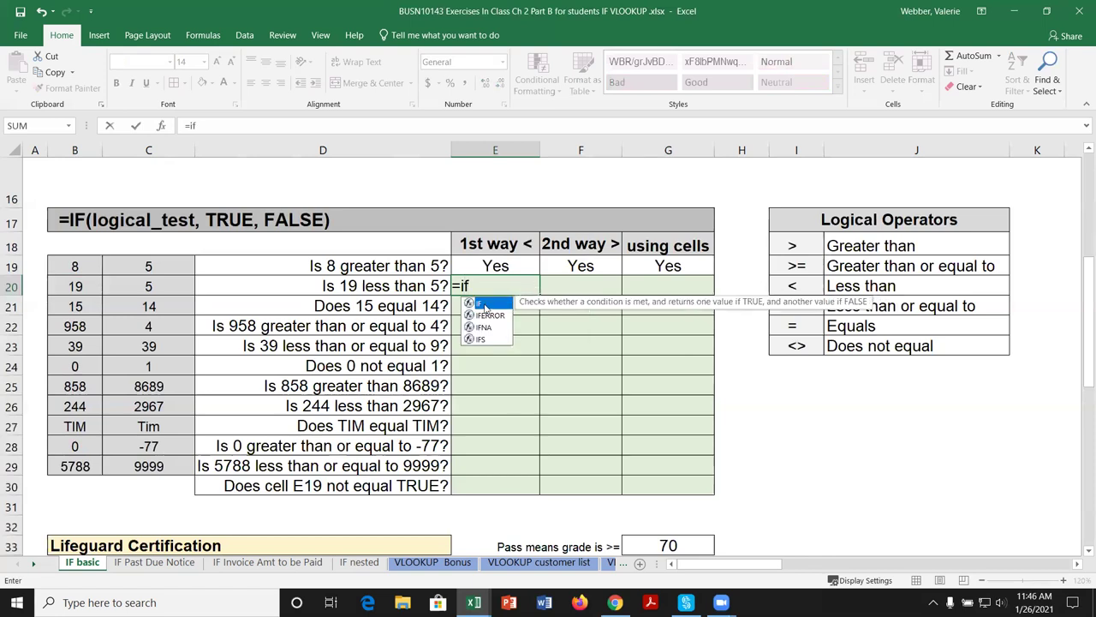
key("Tab")
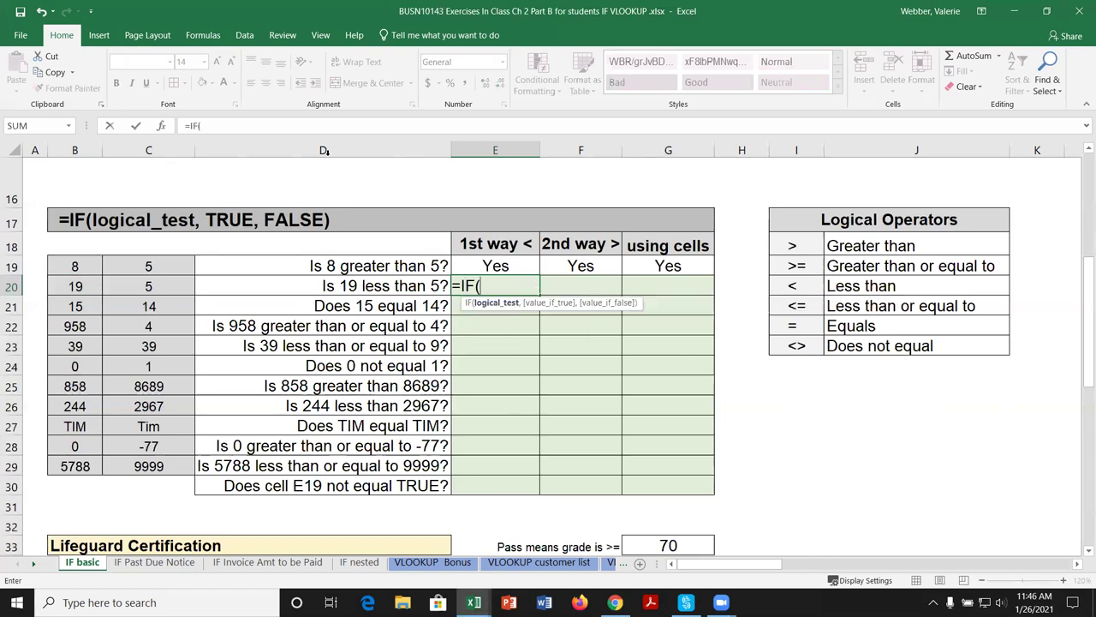
left_click(162, 126)
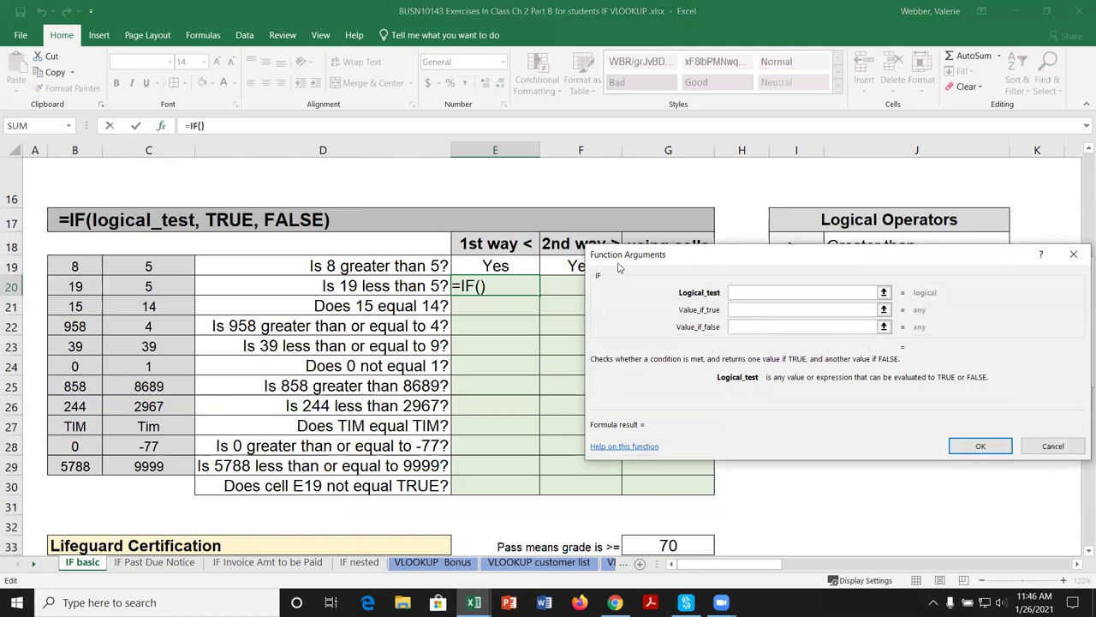
left_click_drag(619, 268, 244, 320)
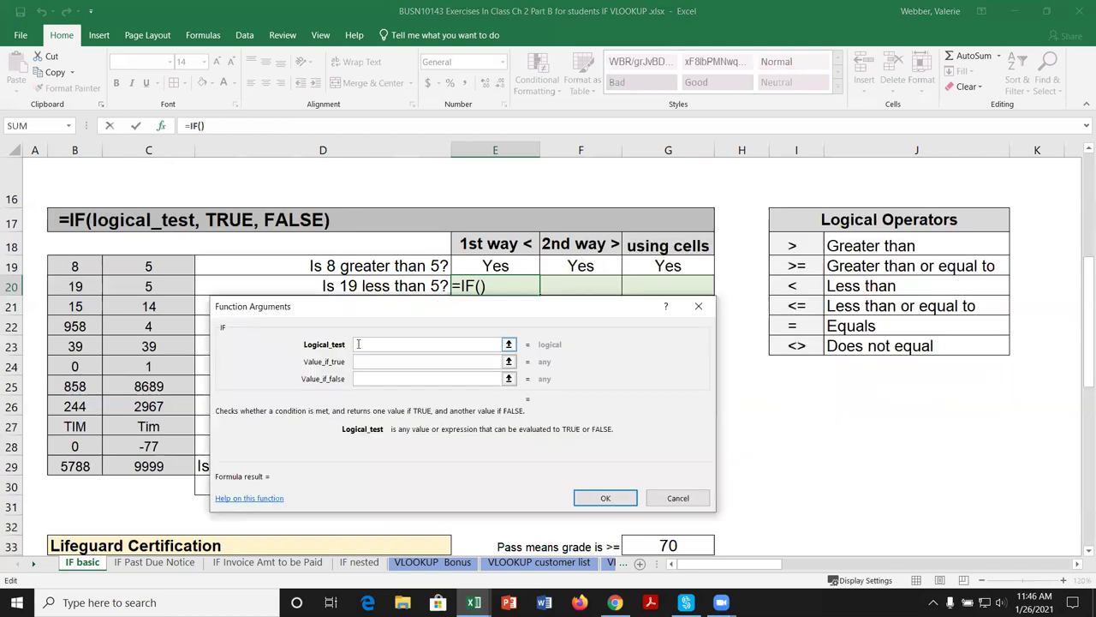
Enter the IF arguments: logical test 19<5, value if true Yes, value if false No.
type("19<5")
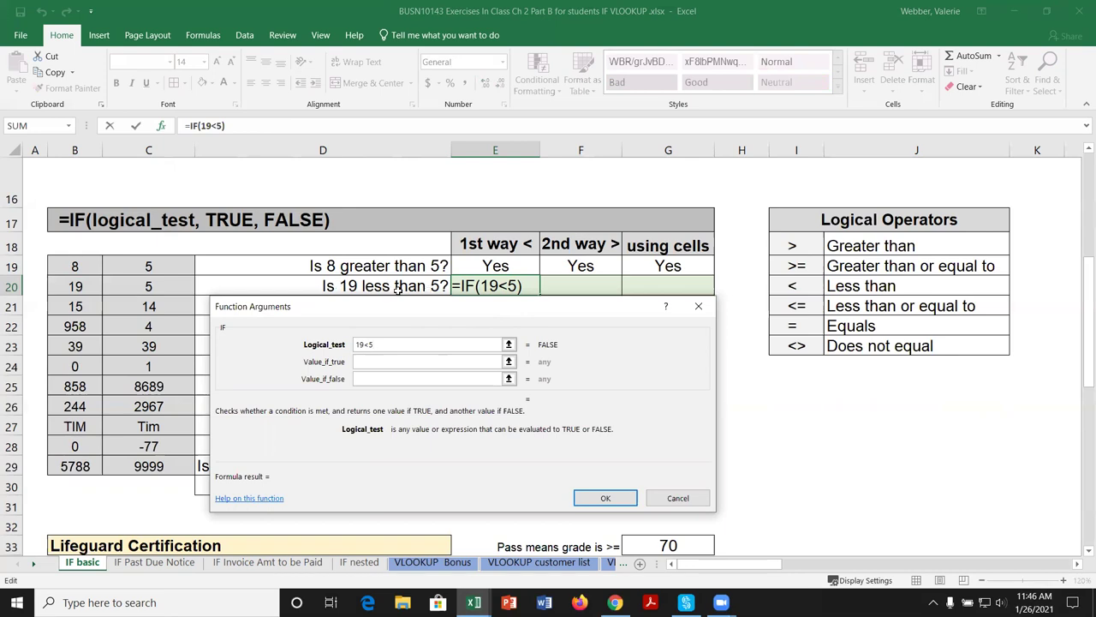
left_click(381, 363)
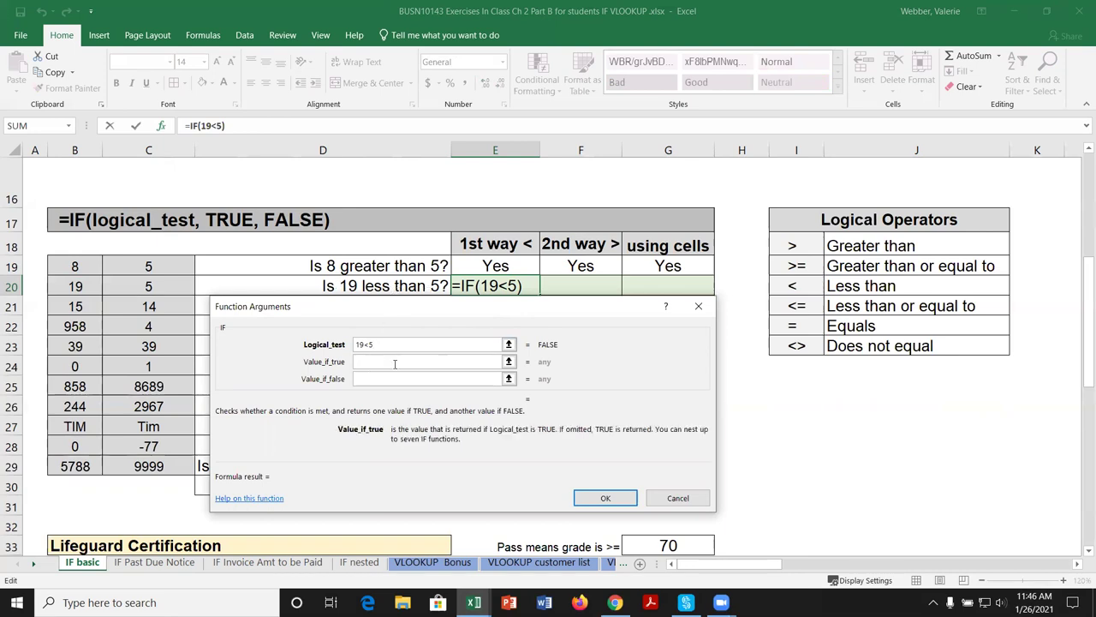
type("Yes")
key("Tab")
type("NO")
key("BackSpace")
type("o")
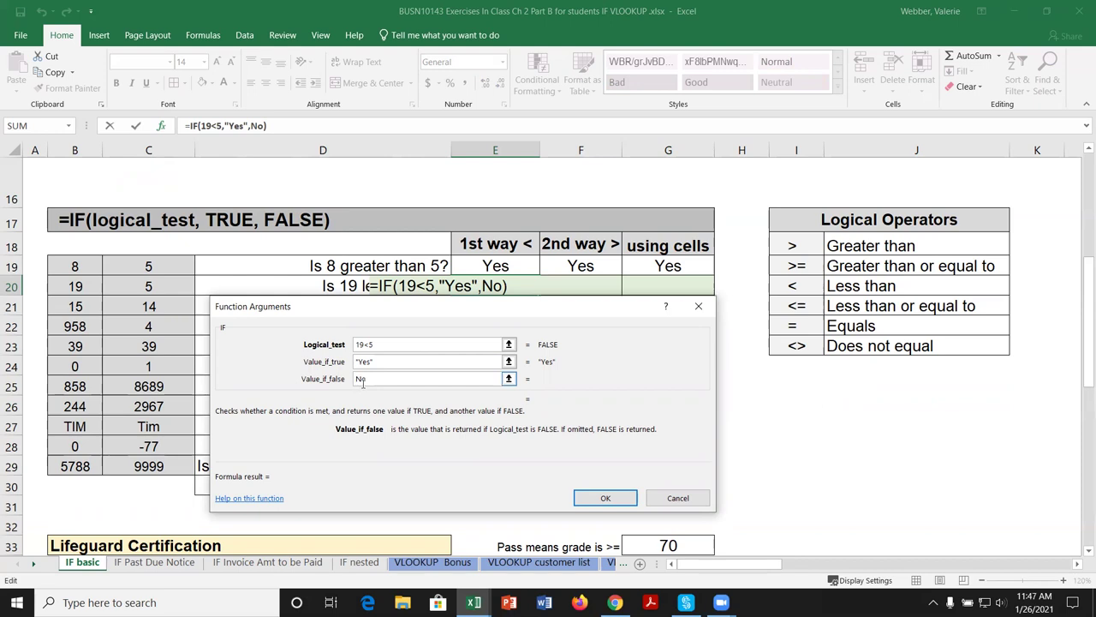
left_click(392, 362)
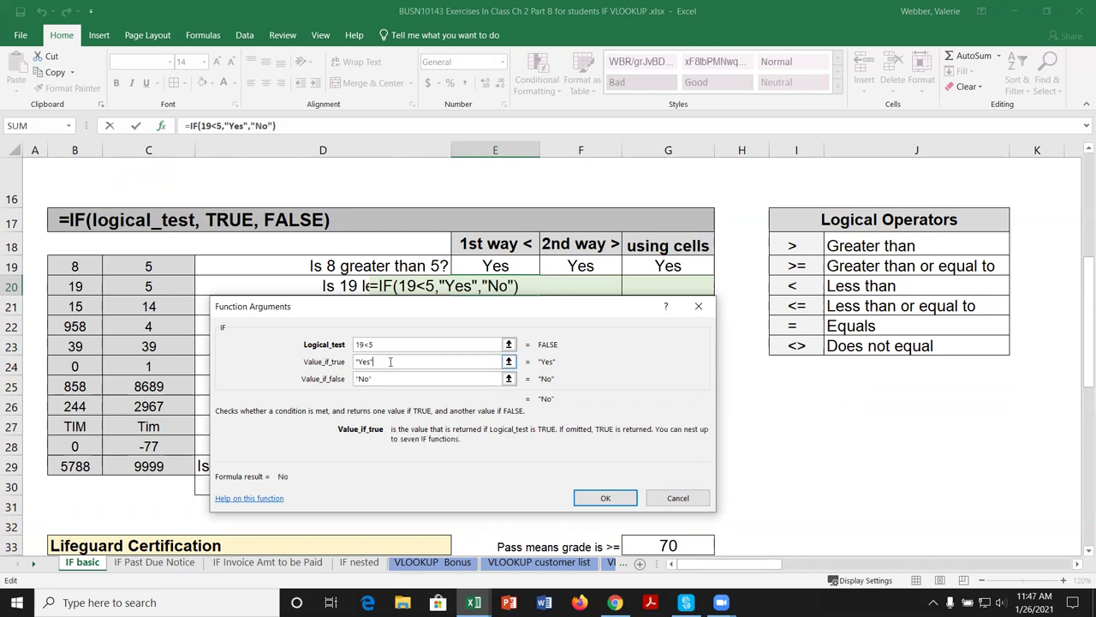
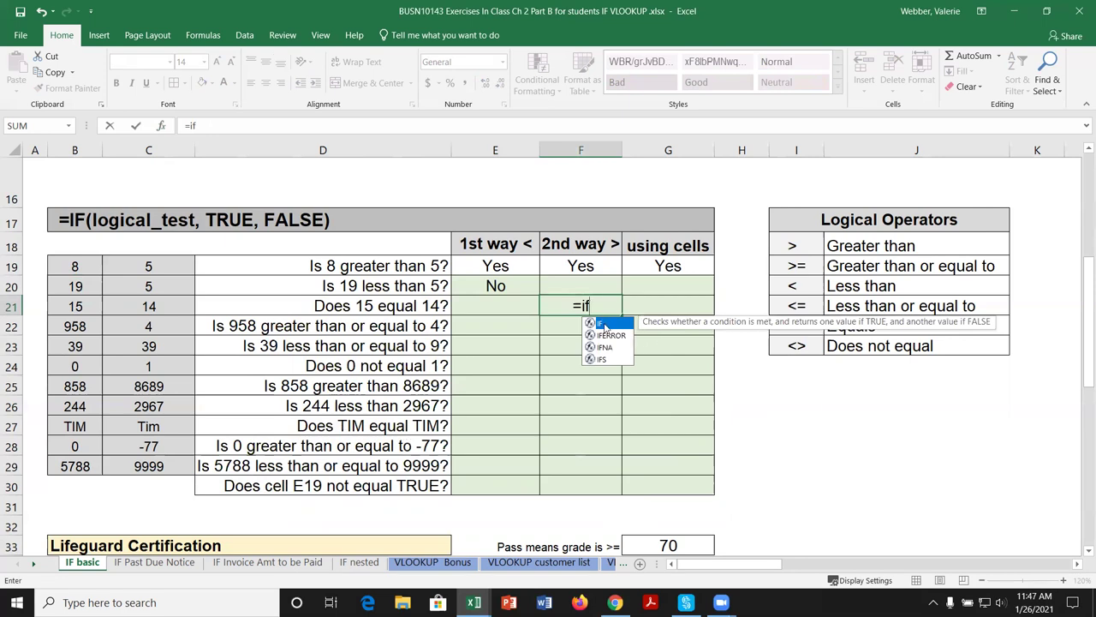
Build =IF(15=14,"Yes","No") in F21 via Function Arguments so it shows No.
left_click(161, 126)
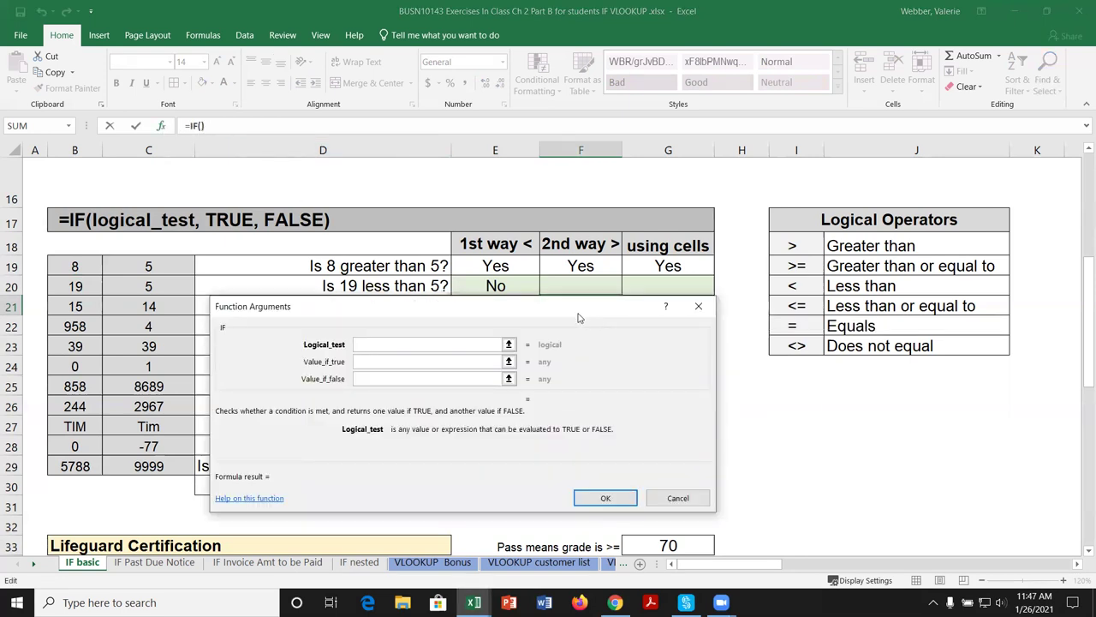
type("1")
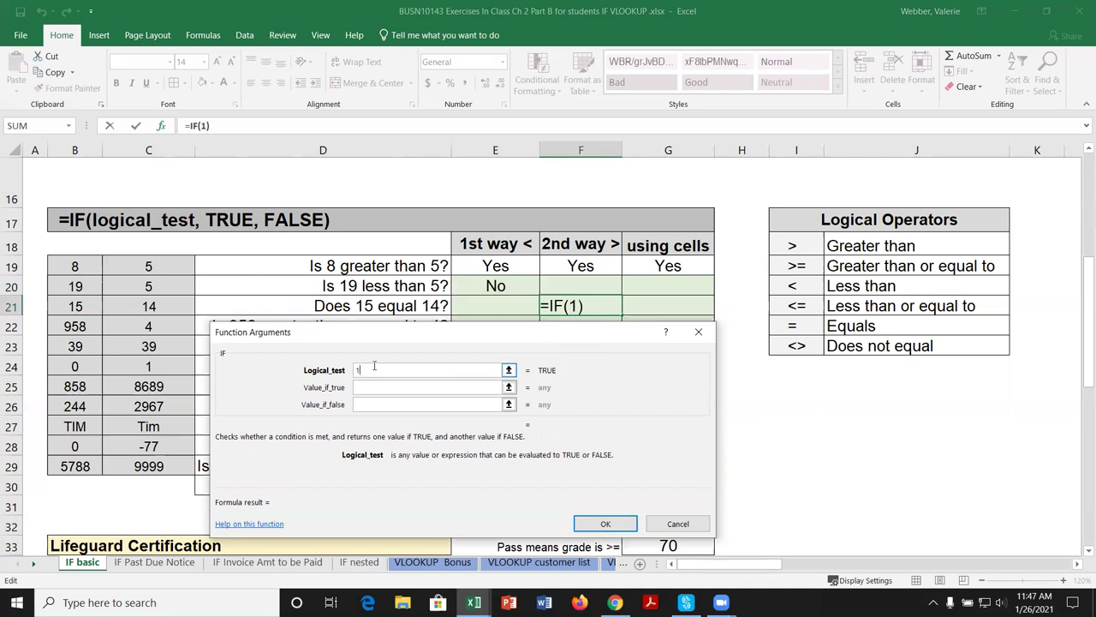
type("5=14")
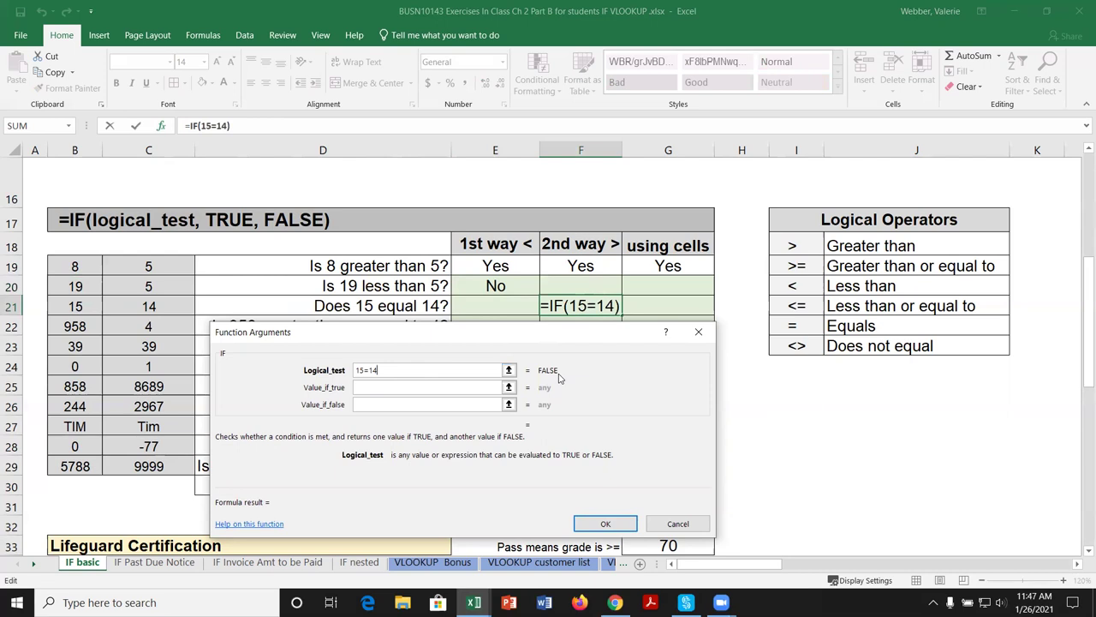
left_click(371, 386)
type("Yes")
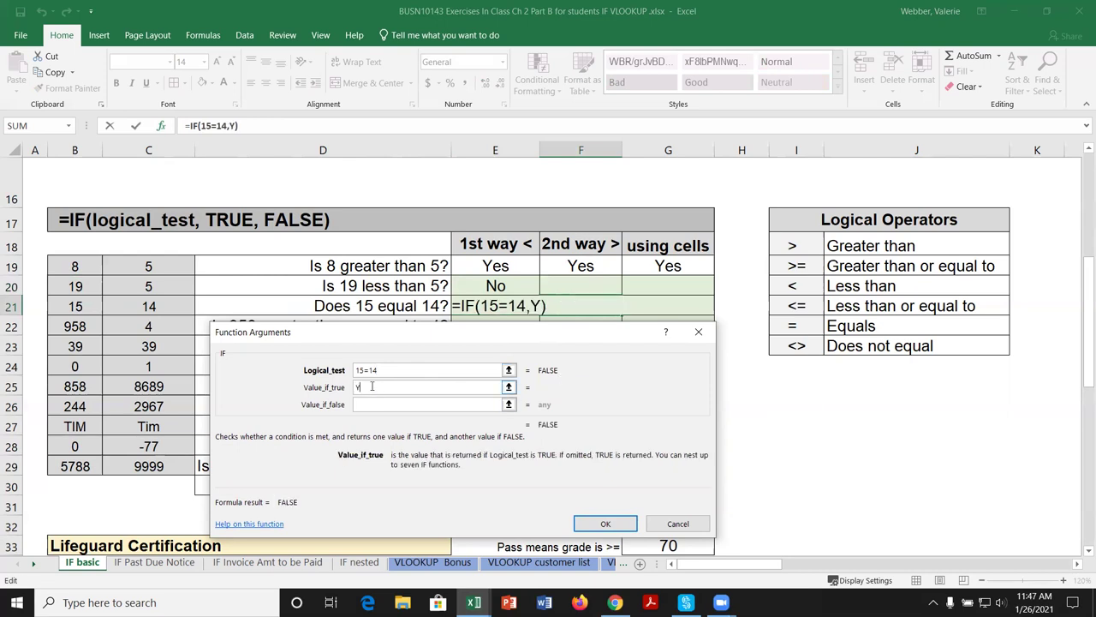
key("Tab")
type("No")
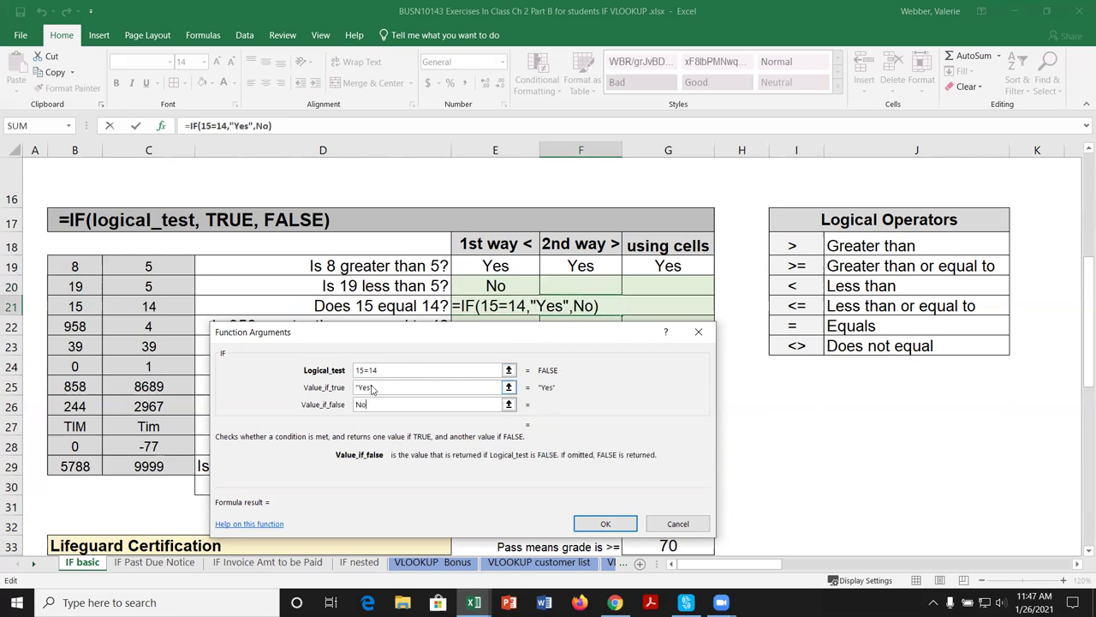
key("Return")
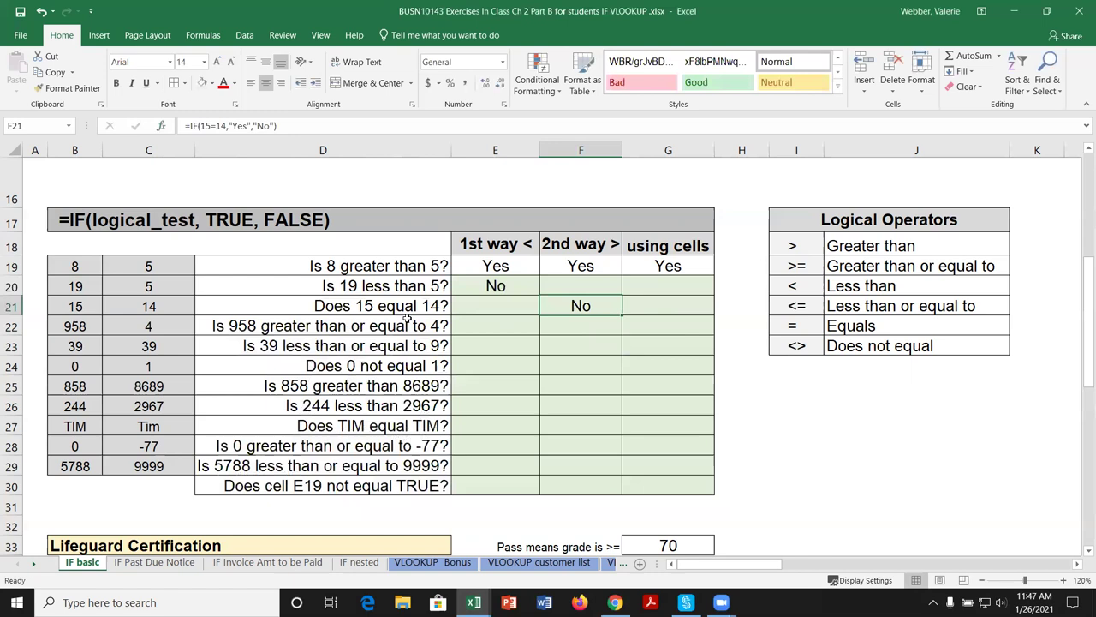
left_click(562, 328)
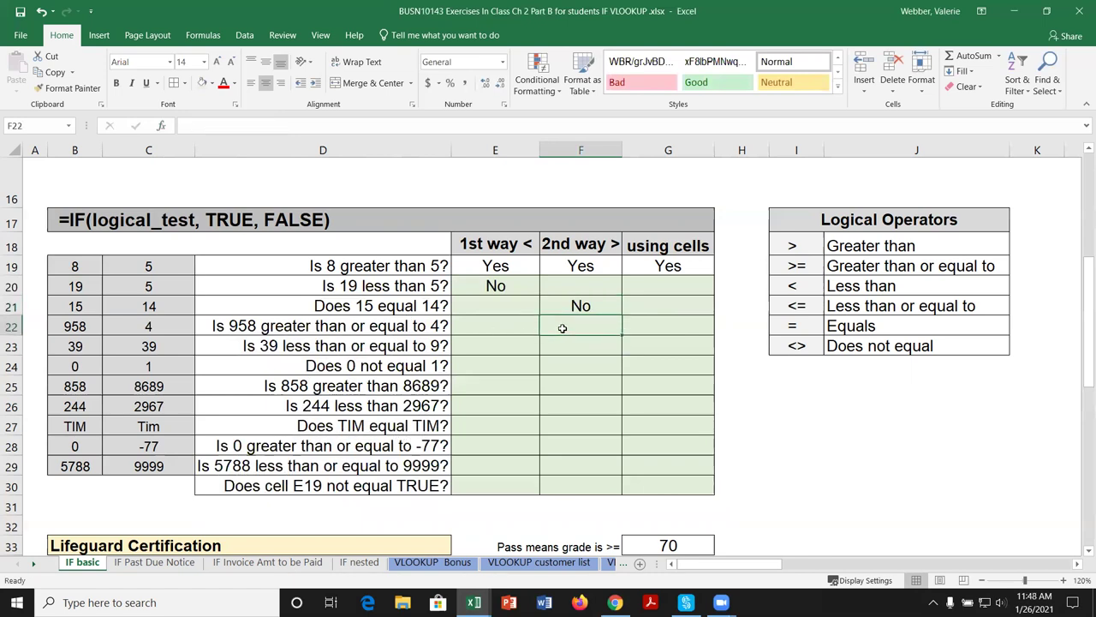
Enter =IF(958>=4,"Yes","No") in F22 through the IF arguments dialog, giving Yes.
type("=if")
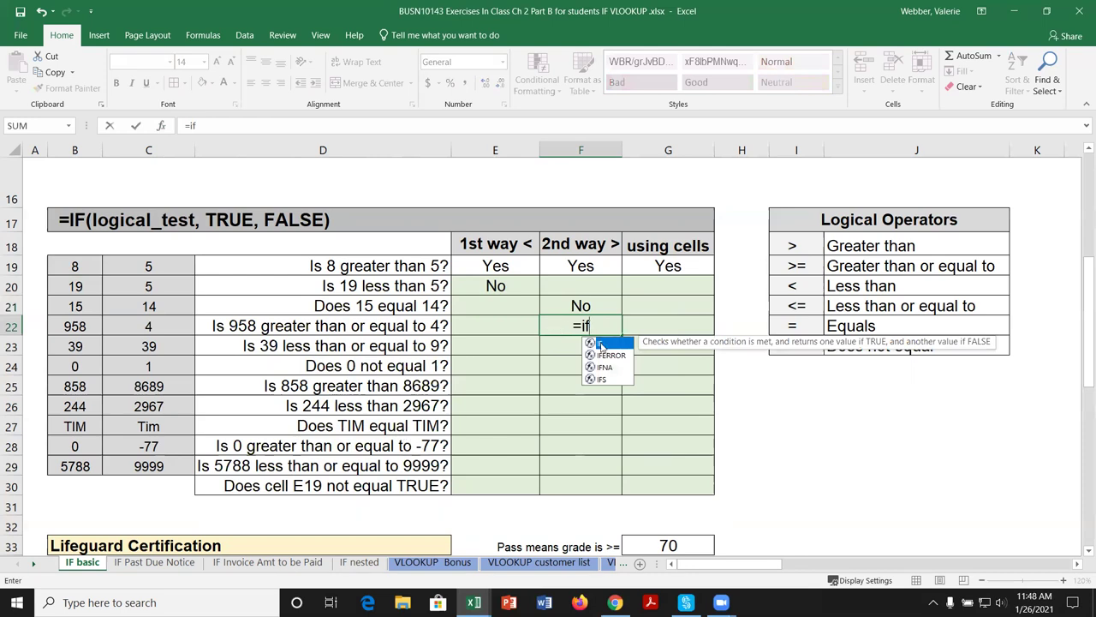
double_click(600, 343)
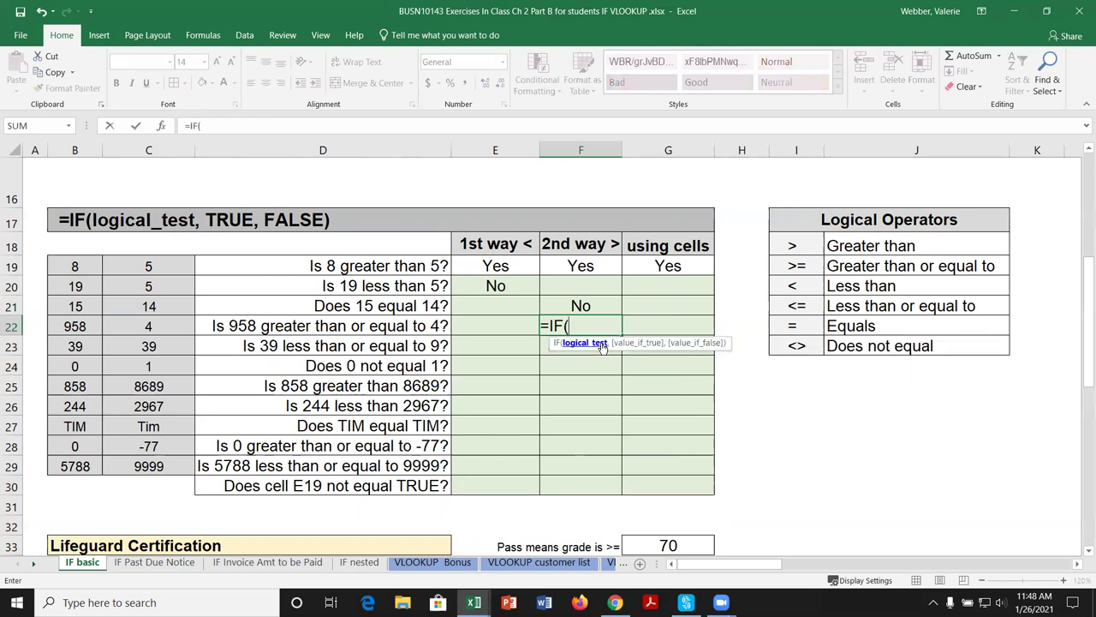
left_click(161, 126)
left_click_drag(586, 346, 587, 363)
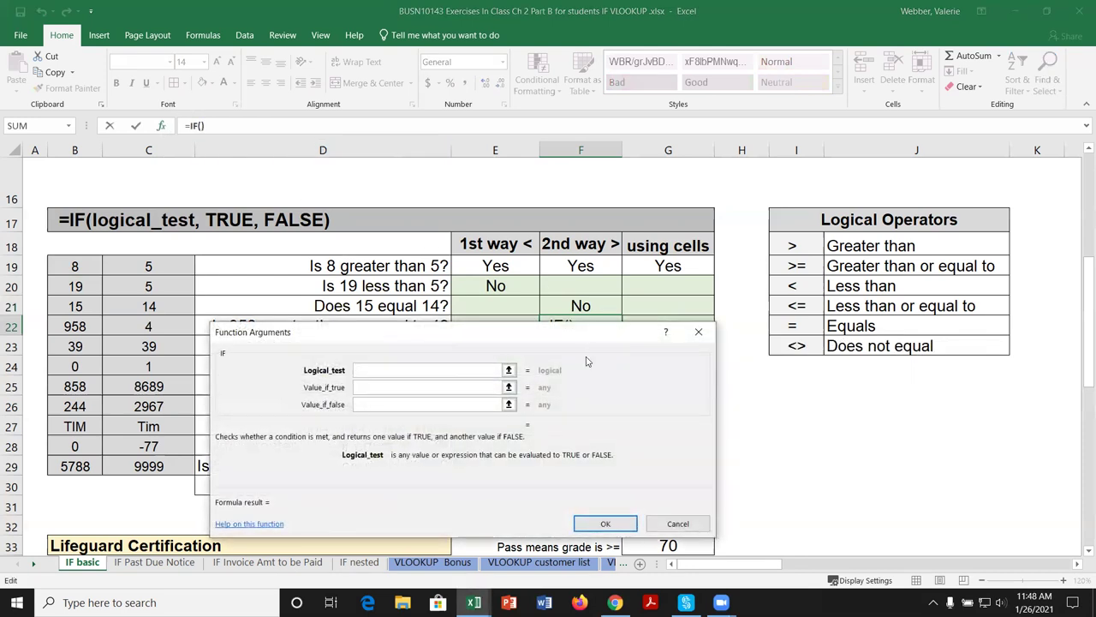
type("9")
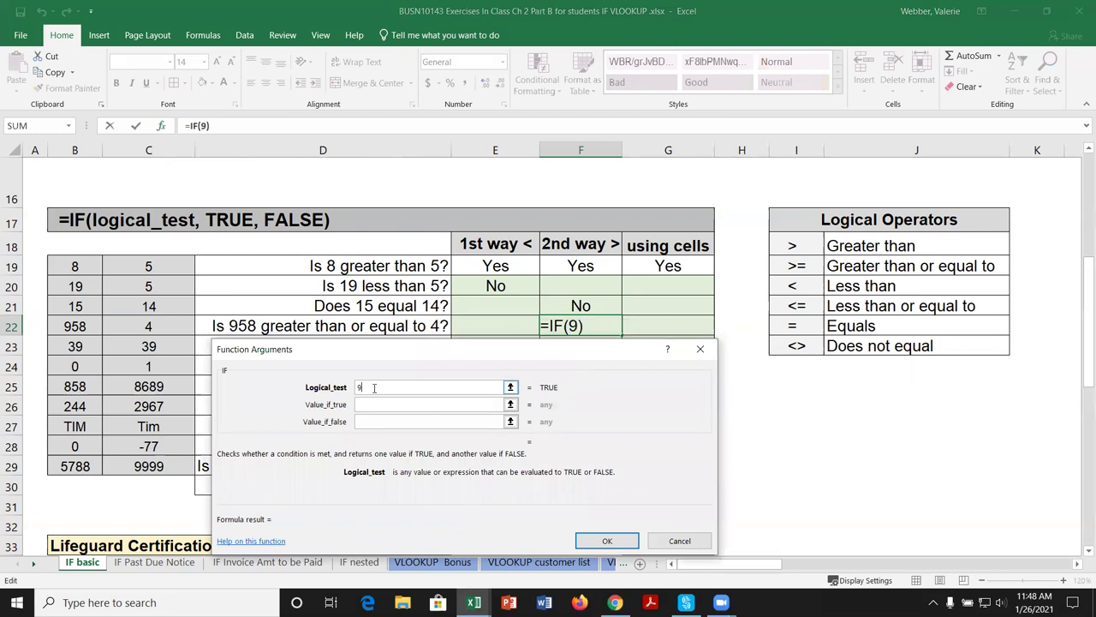
type("58>=")
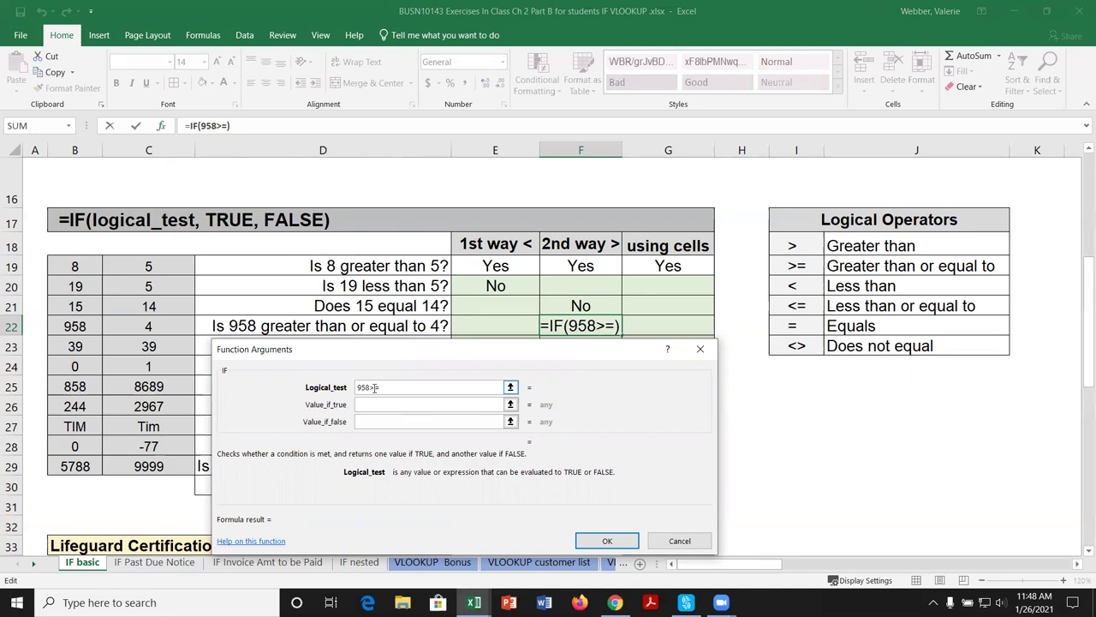
type("4")
left_click(375, 401)
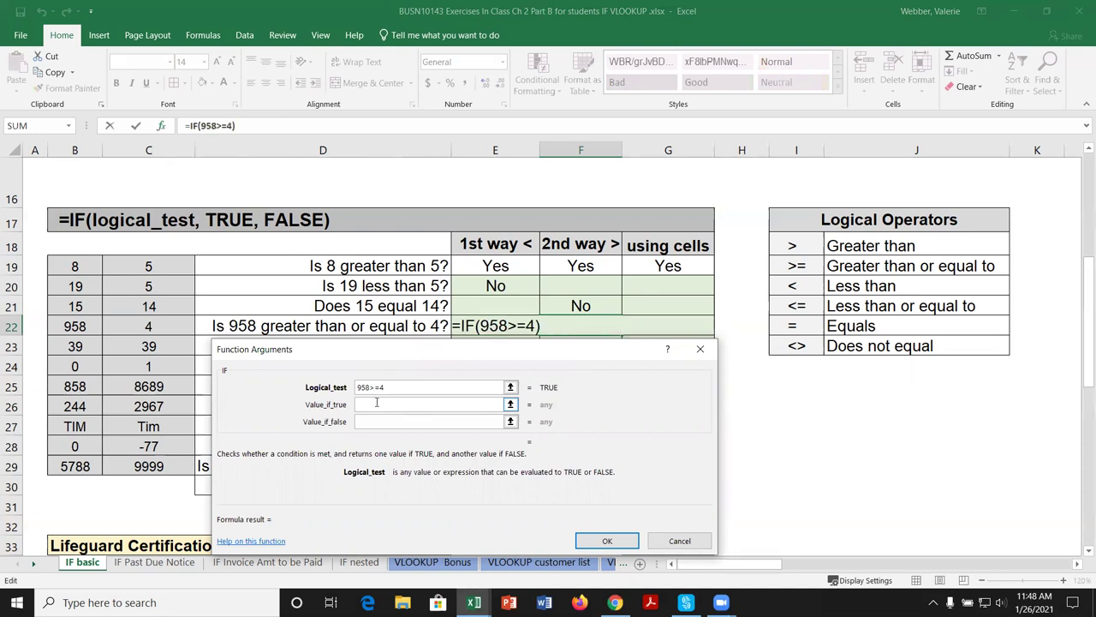
type("Yes")
key("Tab")
type("No")
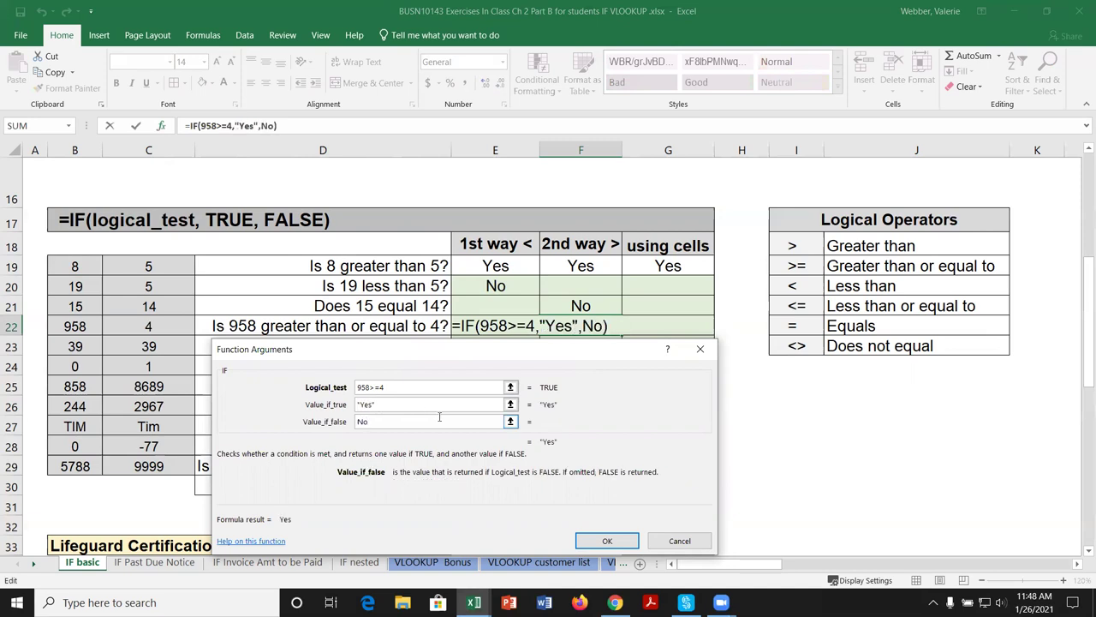
key("Return")
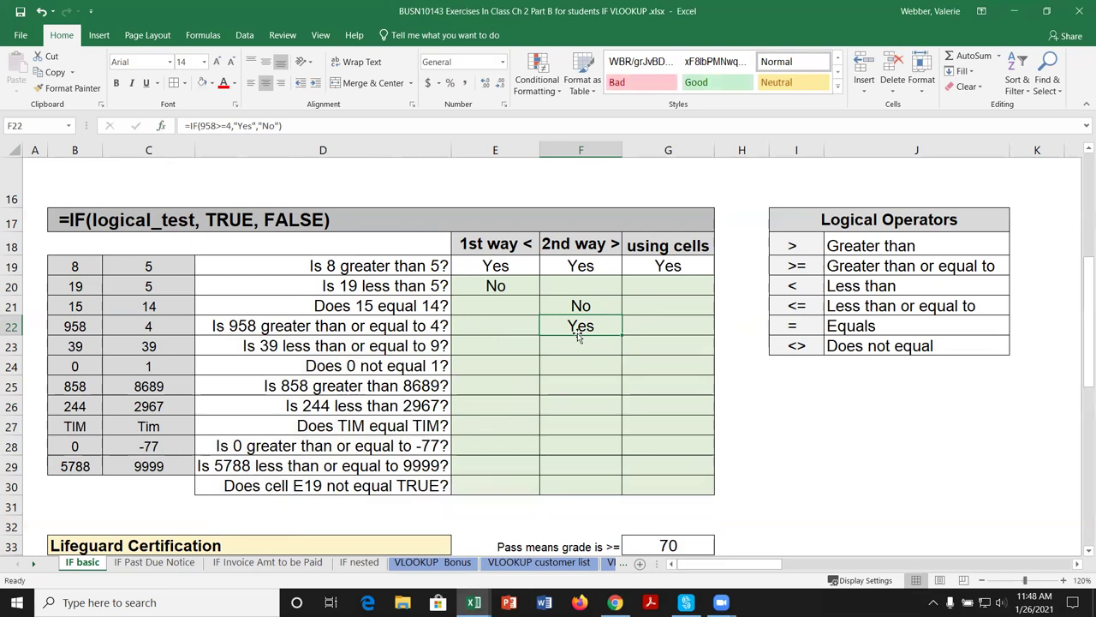
left_click(497, 344)
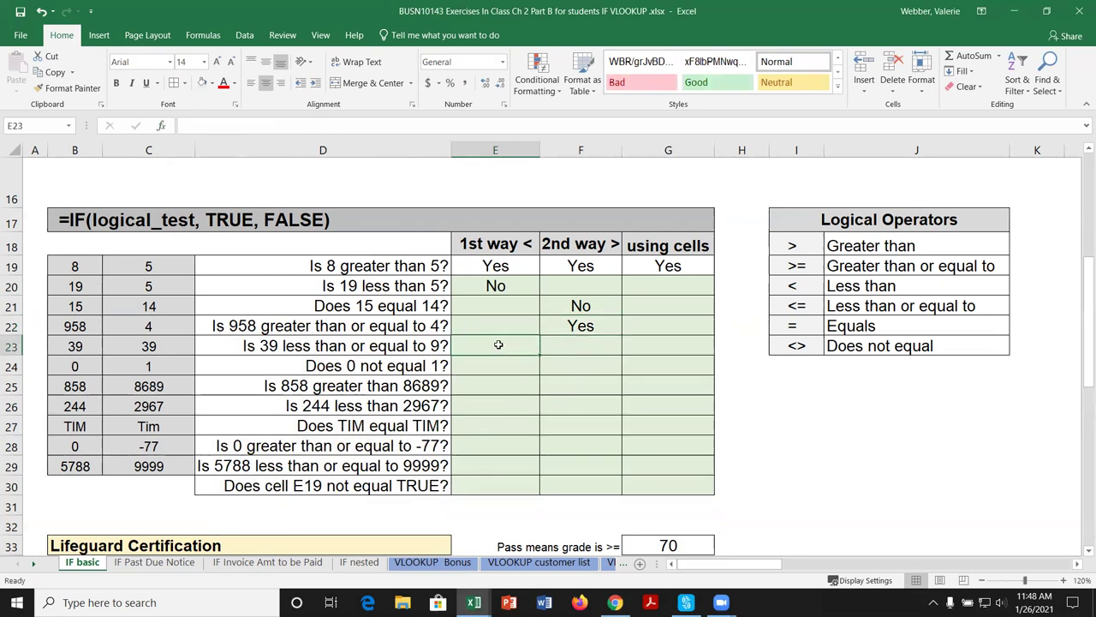
Enter =IF(39<=9,"Yes","No") in E23 via Function Arguments and confirm with OK.
type("=if")
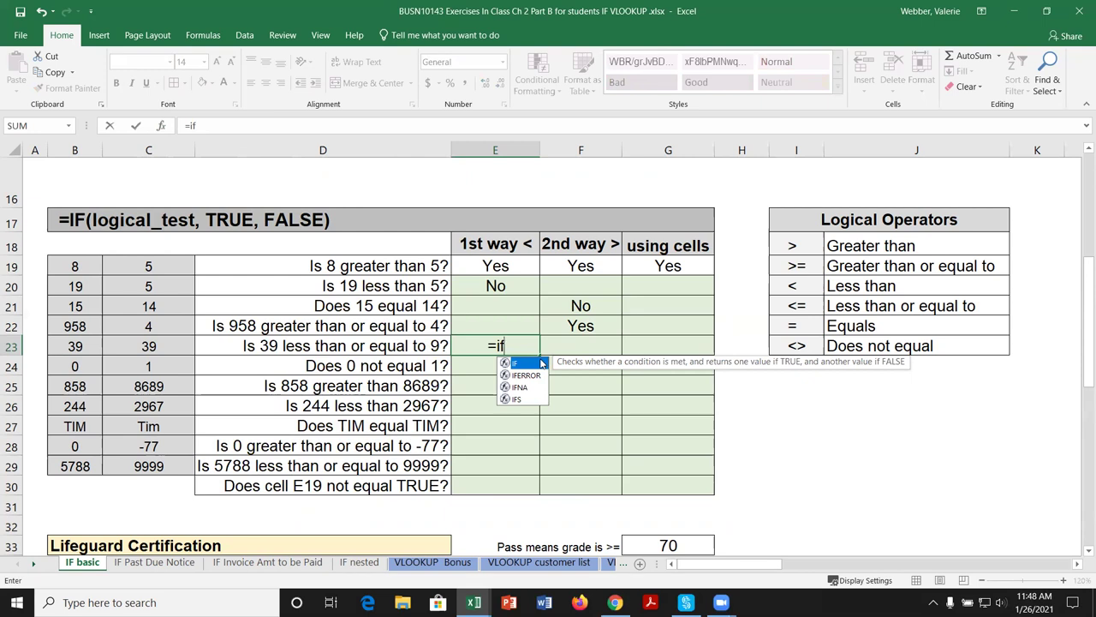
double_click(522, 364)
left_click(162, 126)
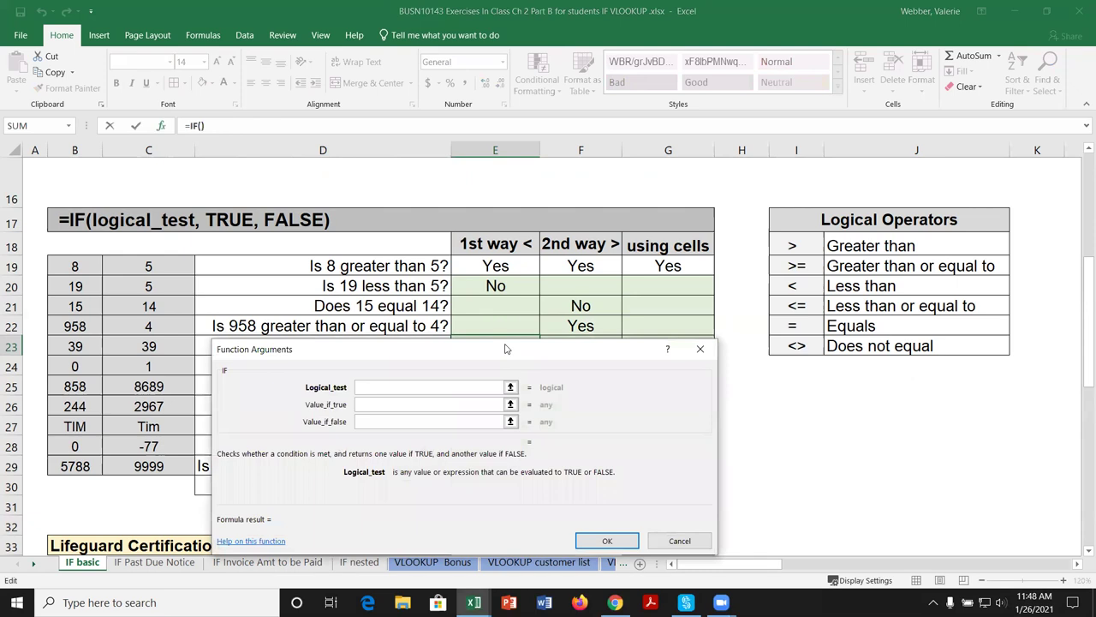
left_click_drag(505, 349, 507, 124)
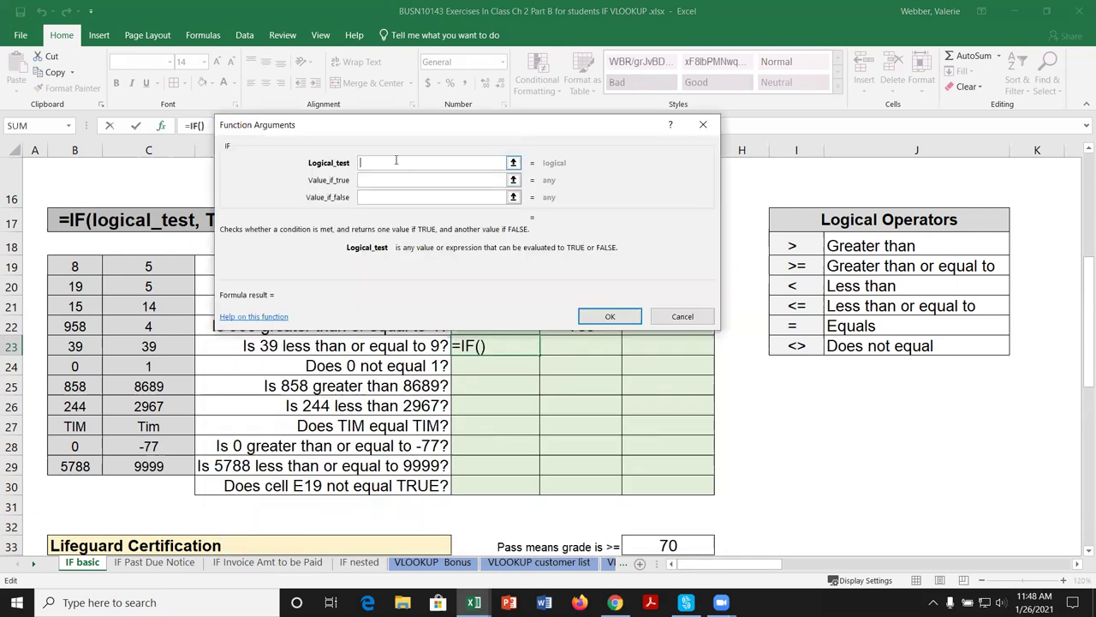
type("39<=9")
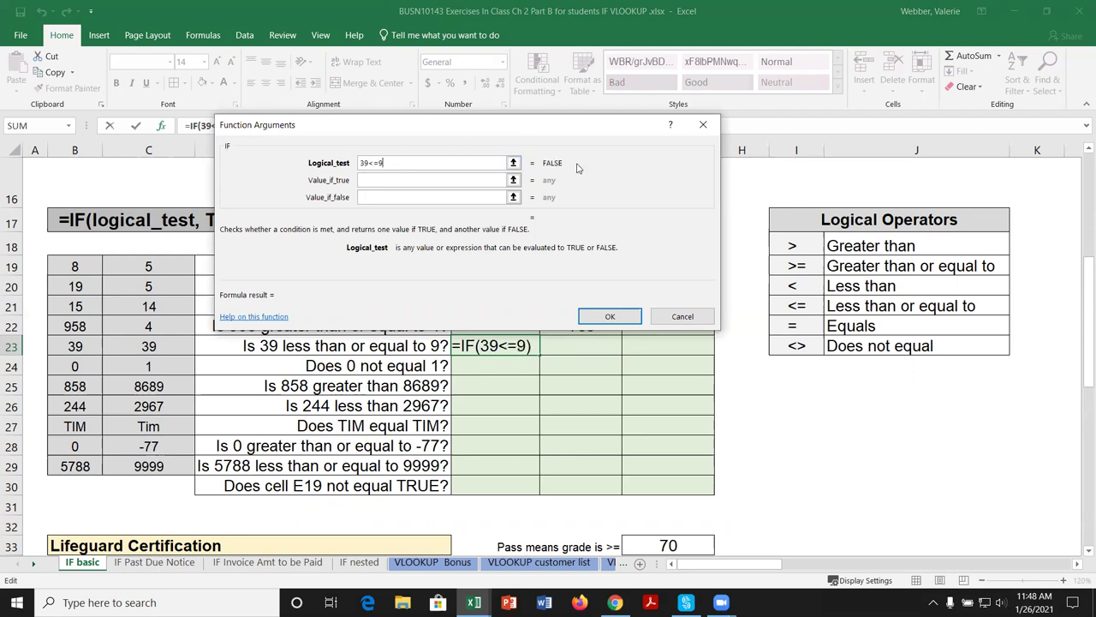
left_click(406, 181)
type("\"Yes\"")
key("Tab")
type("No")
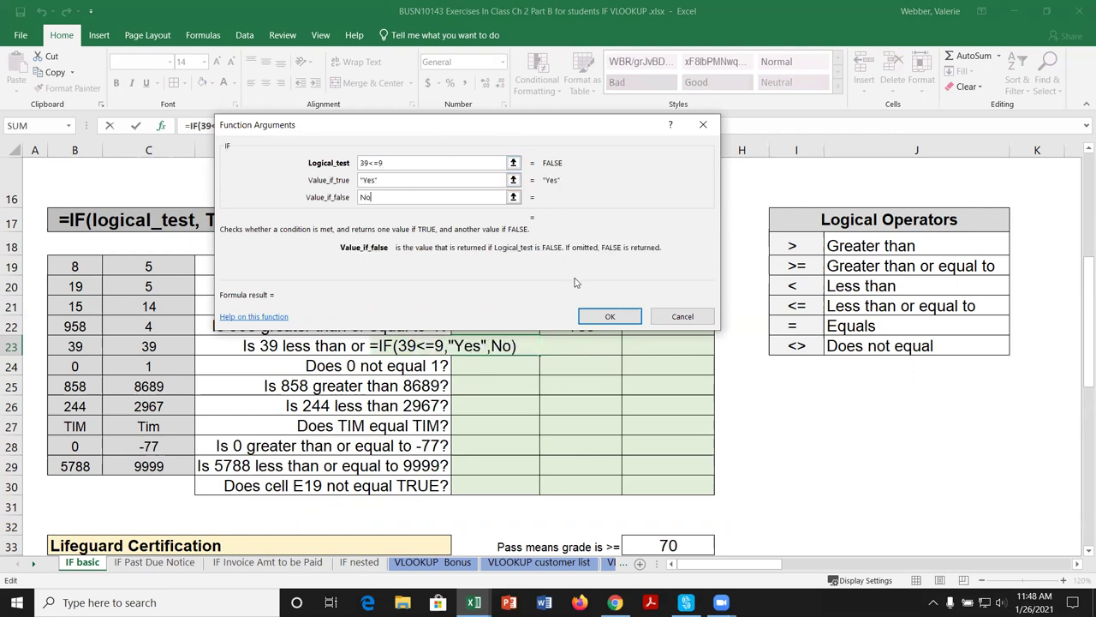
left_click(612, 317)
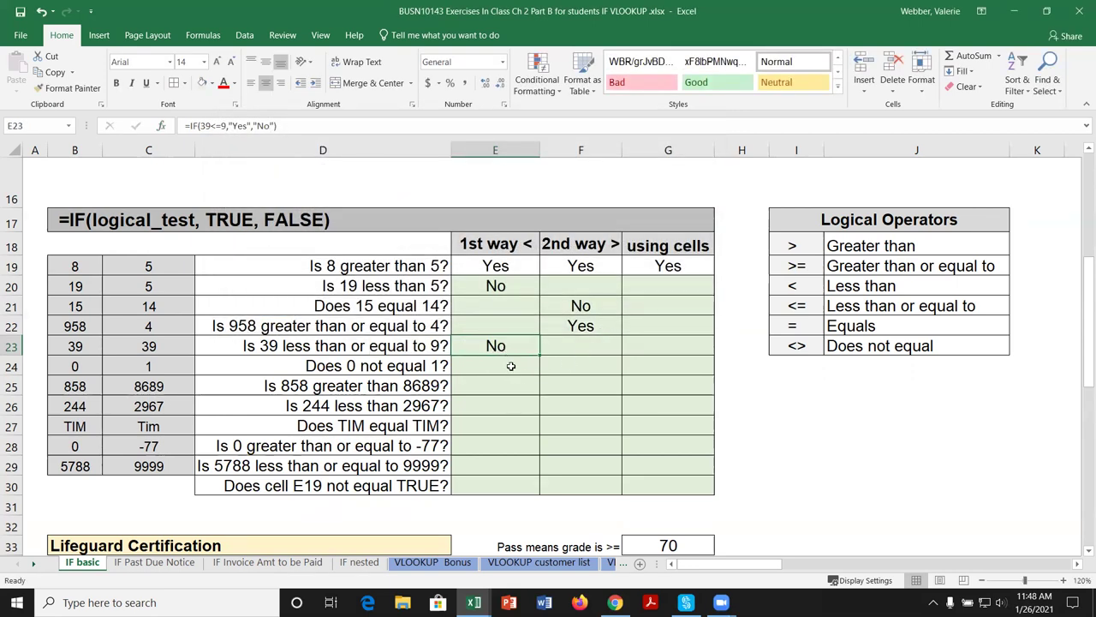
left_click(678, 368)
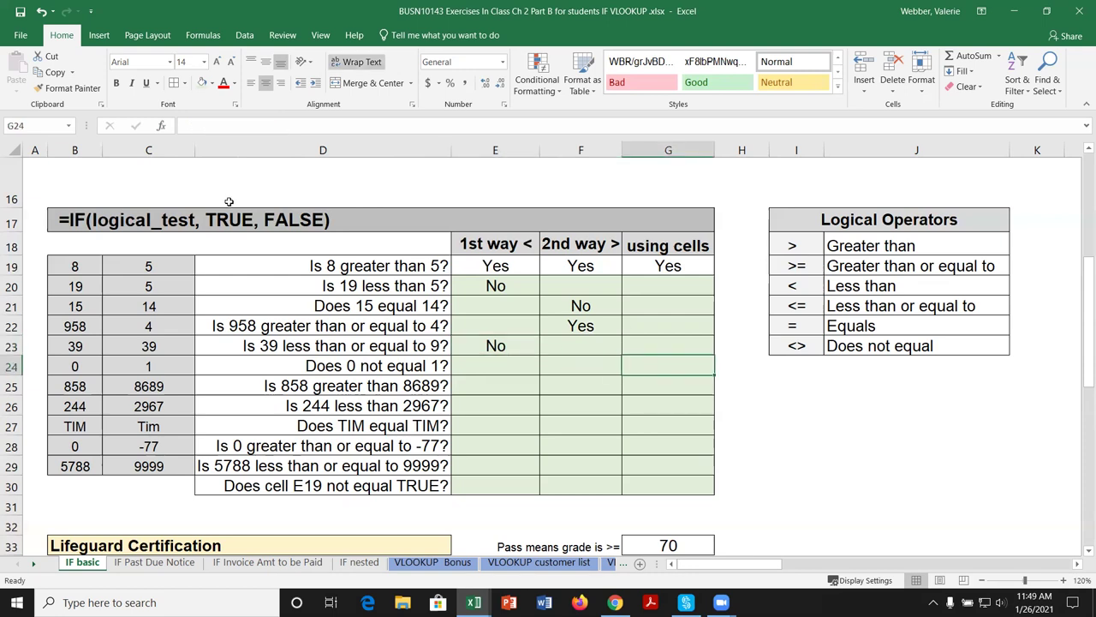
Start an IF formula in G24 with the logical test B24<>C24.
type("=if")
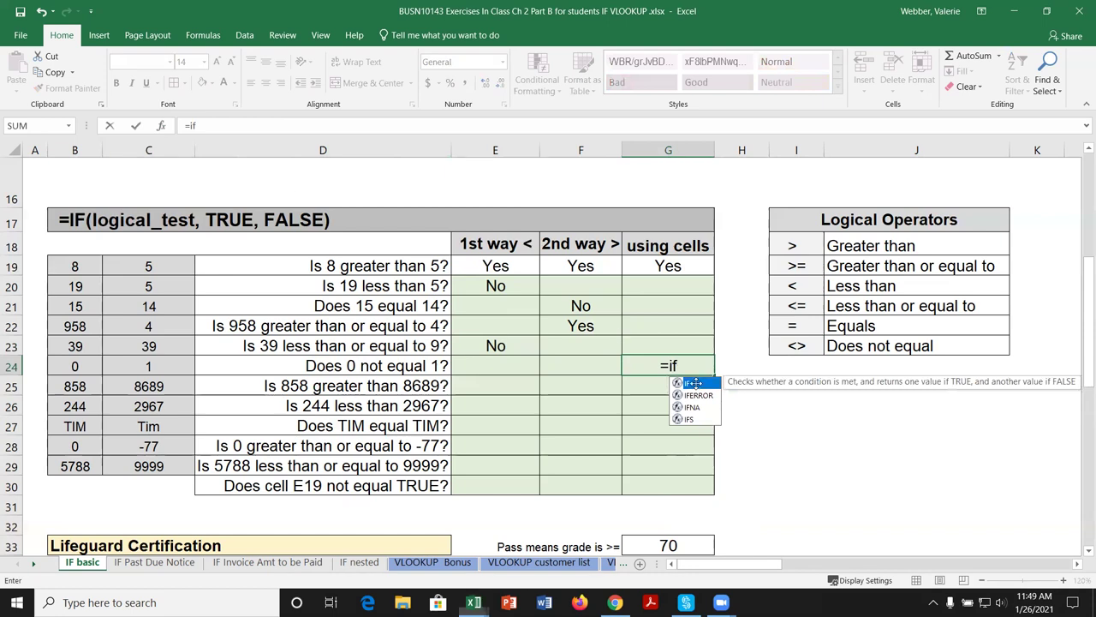
key("Tab")
left_click(163, 126)
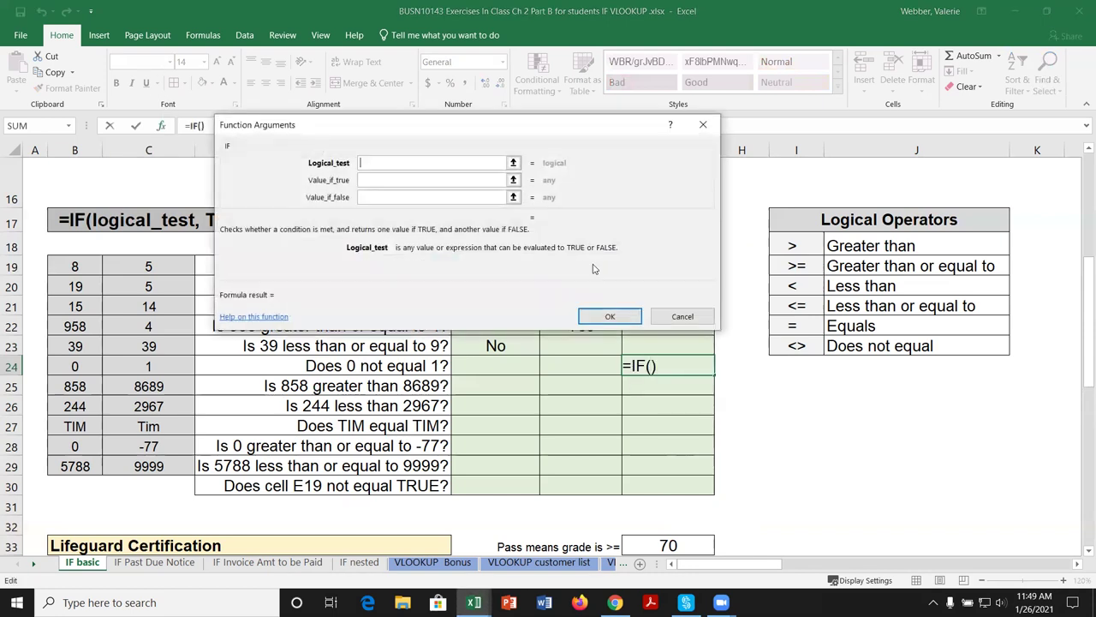
left_click(86, 364)
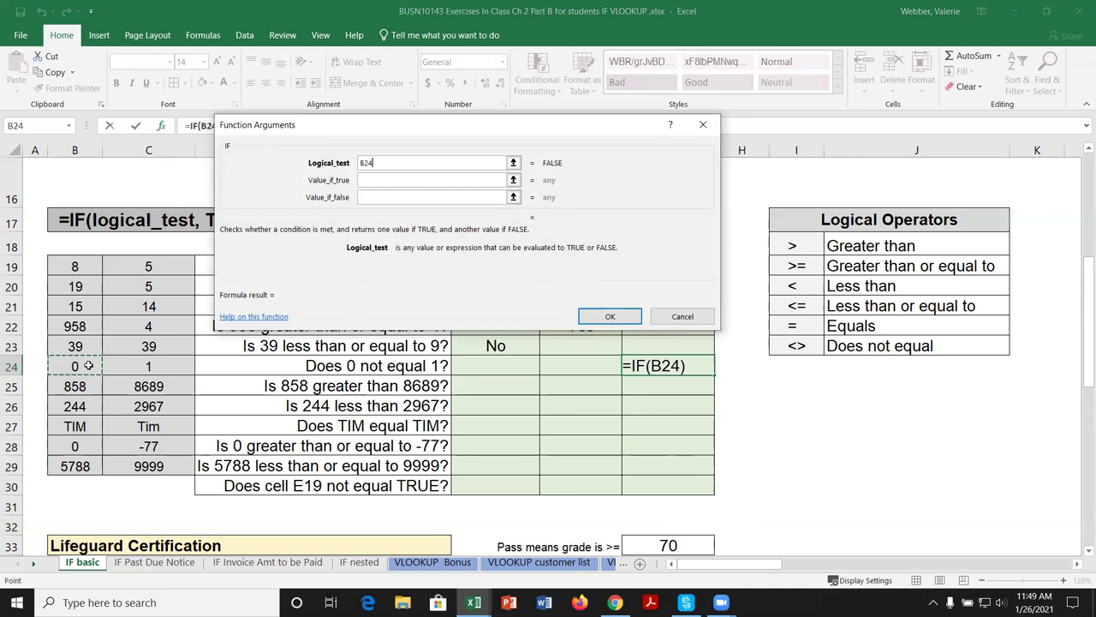
left_click(385, 164)
type("<>")
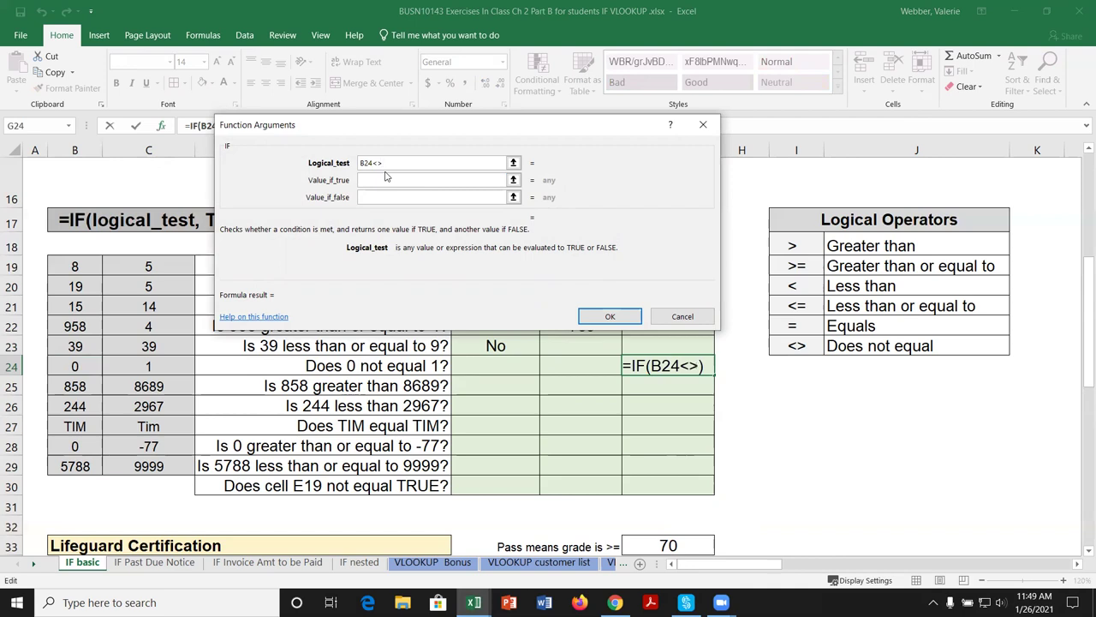
left_click(163, 363)
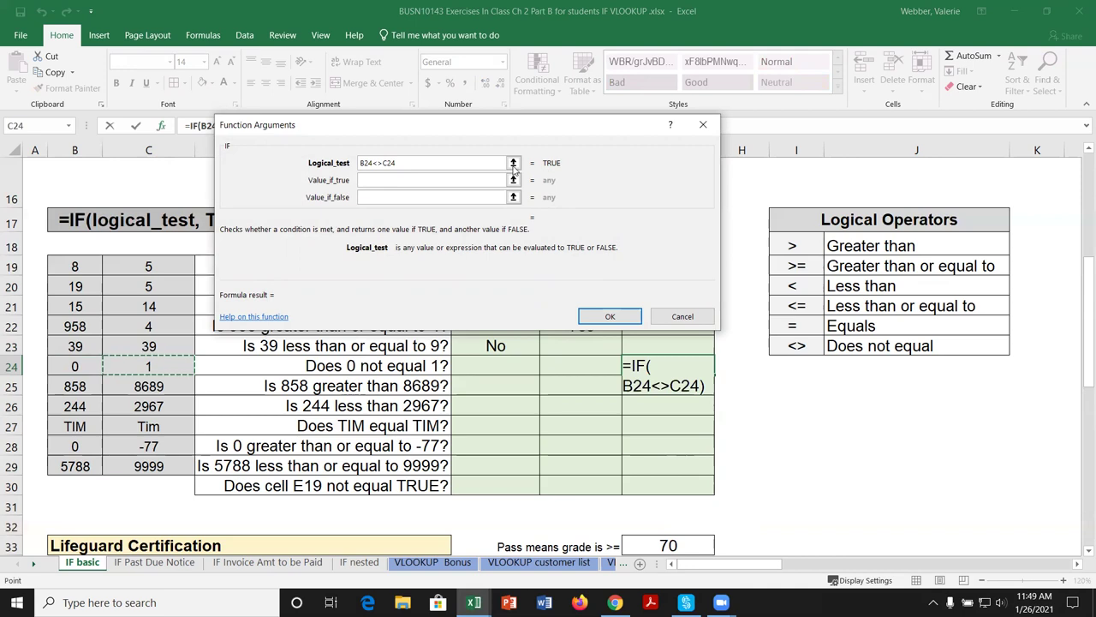
Clear the logical test and re-enter a comparison of B24 against C24.
left_click(384, 162)
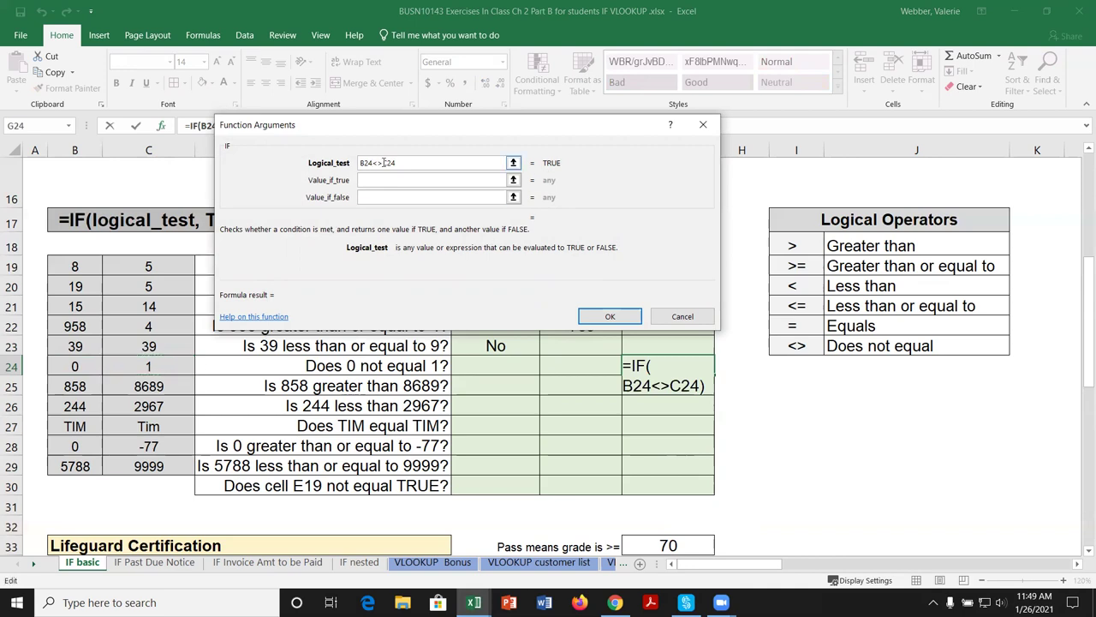
key("BackSpace")
key("BackSpace")
key("Delete")
key("BackSpace")
key("Delete")
key("Delete")
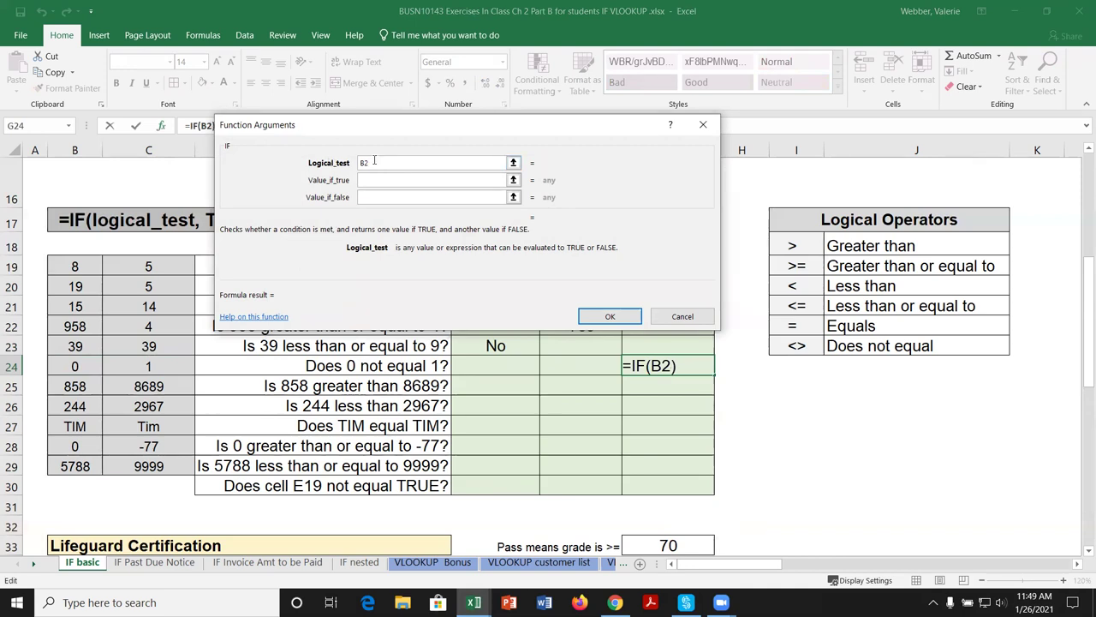
key("BackSpace")
key("BackSpace")
left_click(89, 366)
type("><")
left_click(158, 366)
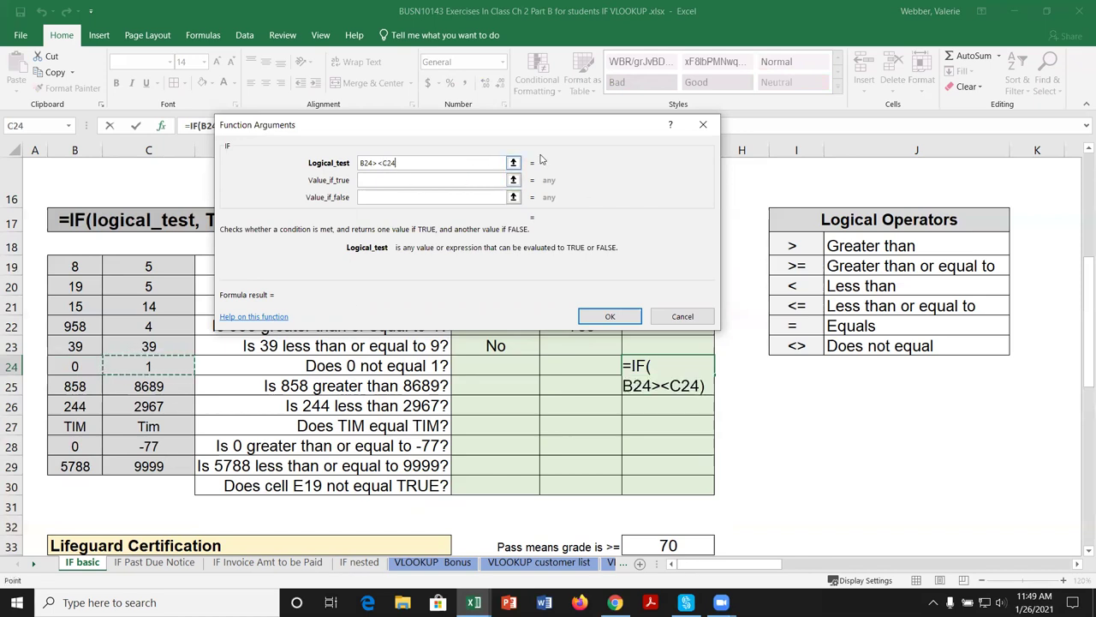
Correct the logical test to B24<>C24 by removing the stray character.
left_click(420, 193)
left_click(377, 180)
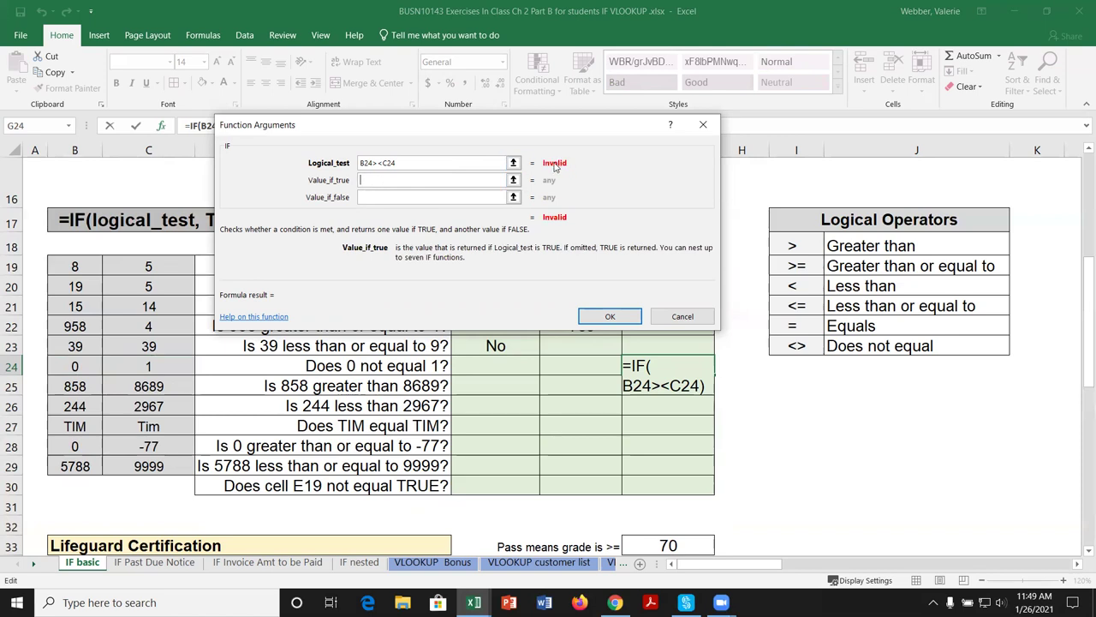
left_click(372, 165)
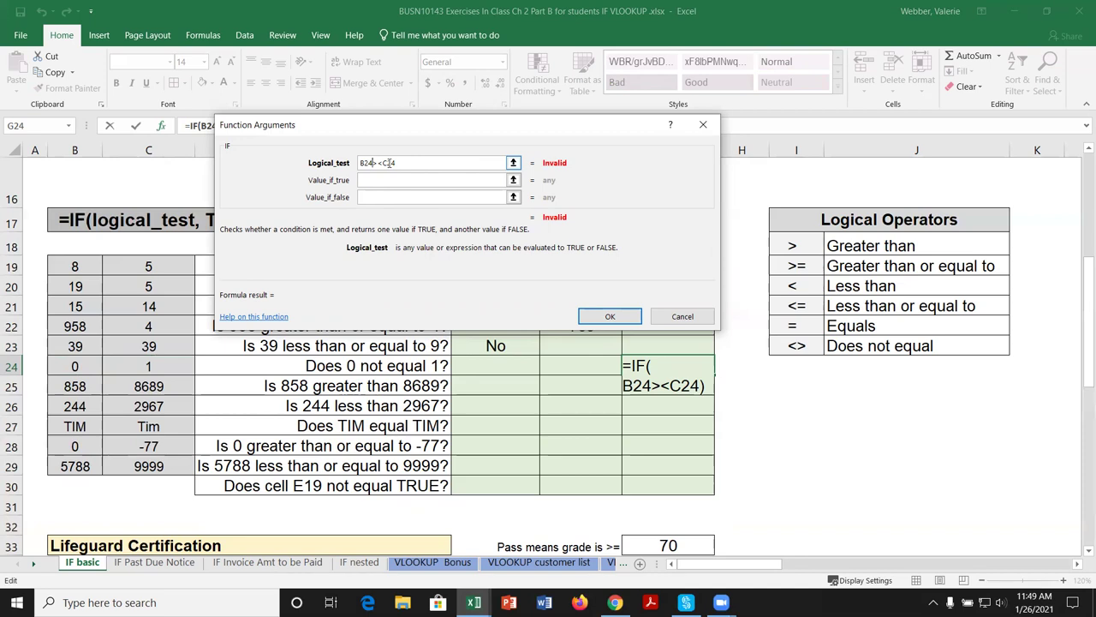
type("<")
left_click(388, 163)
key("BackSpace")
Set Yes and No as the true/false values and confirm G24's formula.
left_click(401, 180)
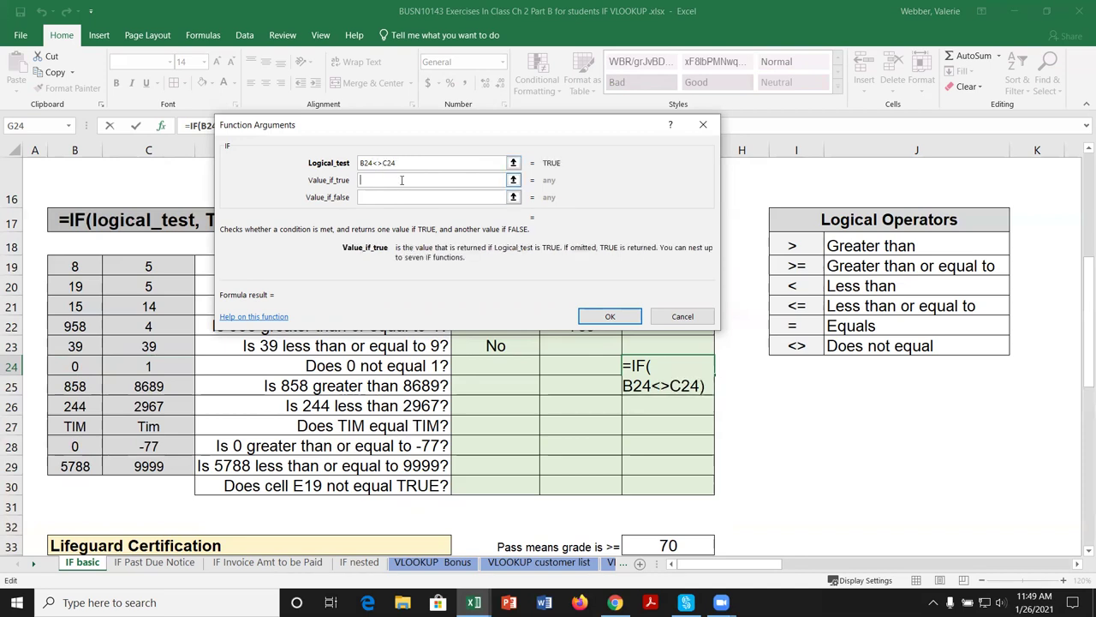
type("Yes")
key("Tab")
type("No")
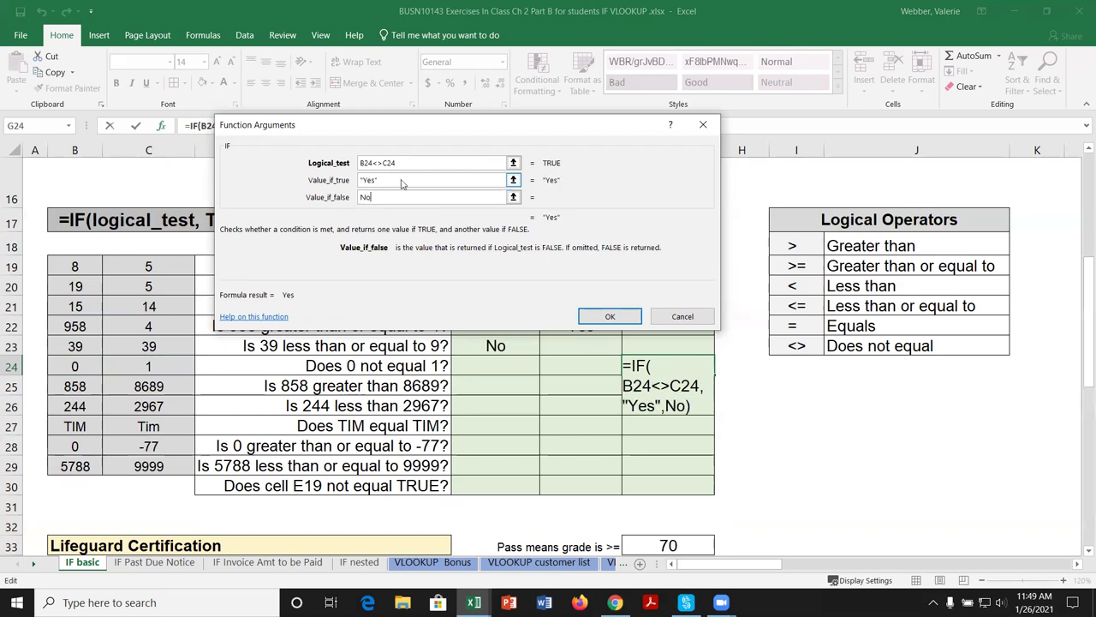
key("Return")
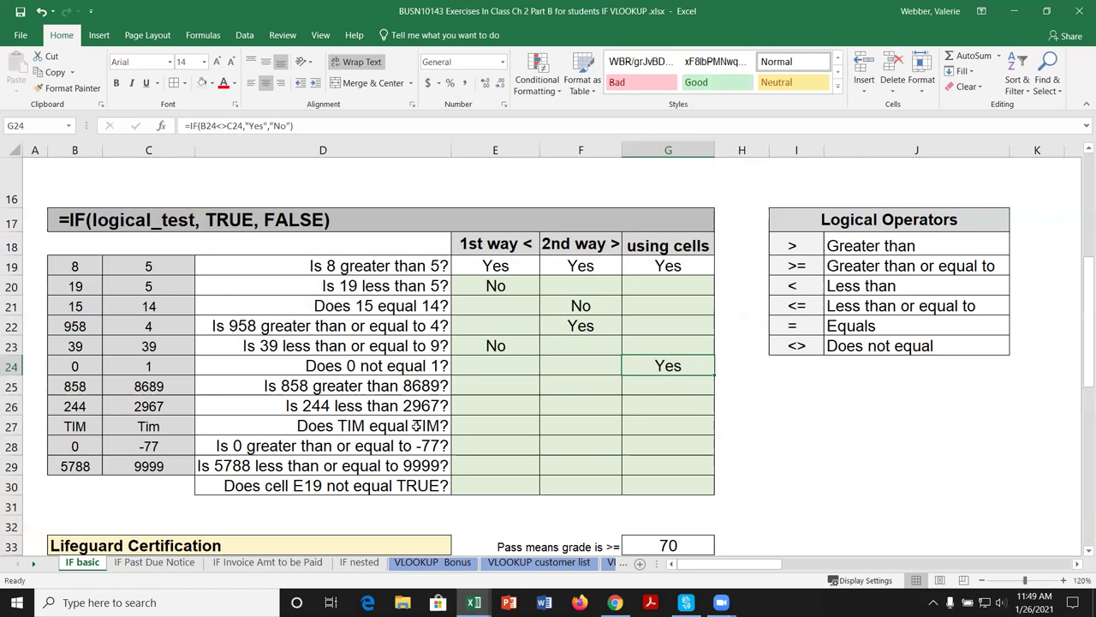
left_click(516, 425)
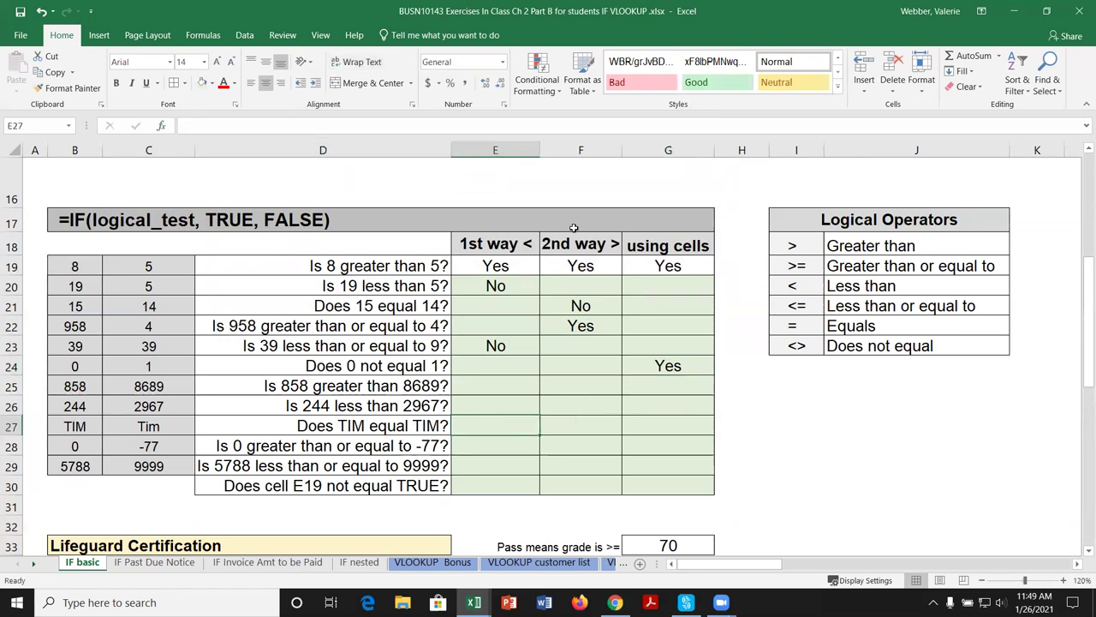
type("=if")
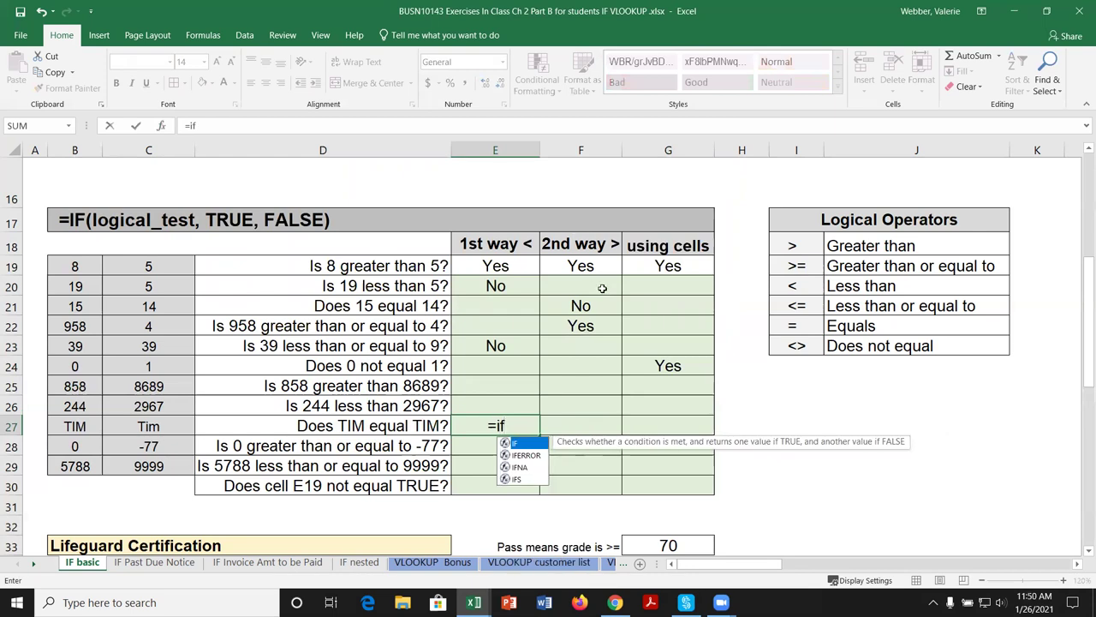
double_click(527, 445)
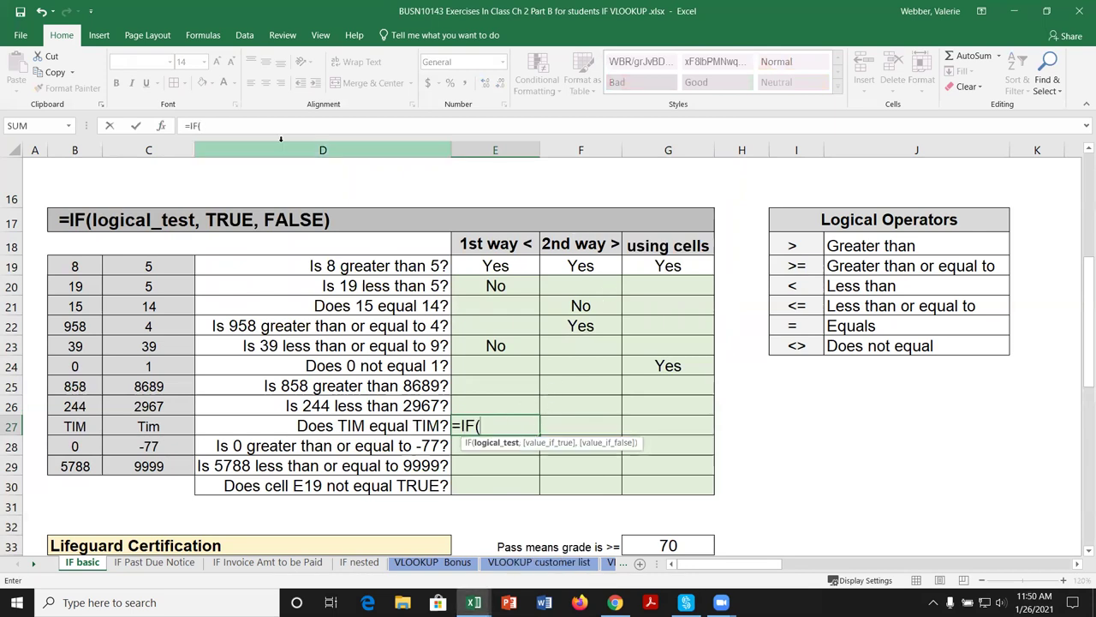
left_click(161, 125)
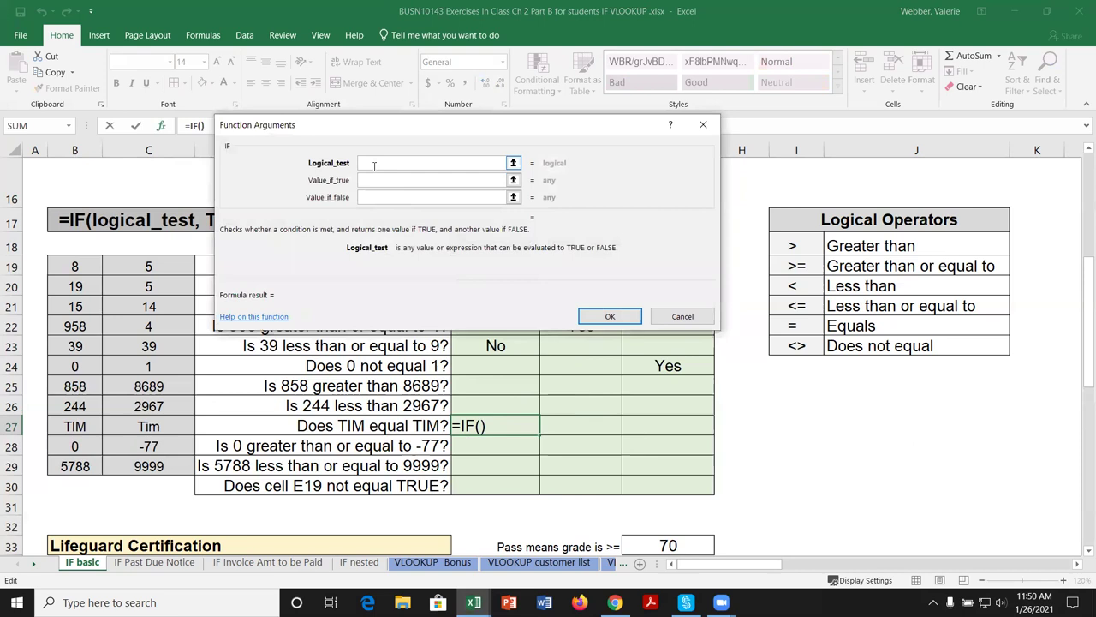
type("Tim=")
left_click(442, 177)
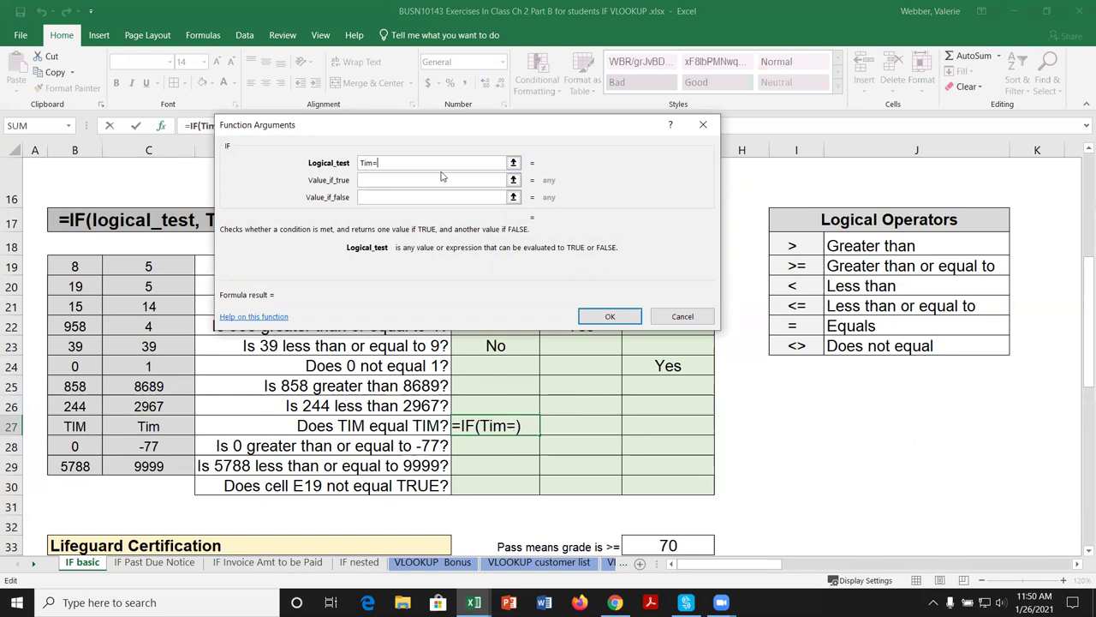
type("Tim")
left_click(420, 181)
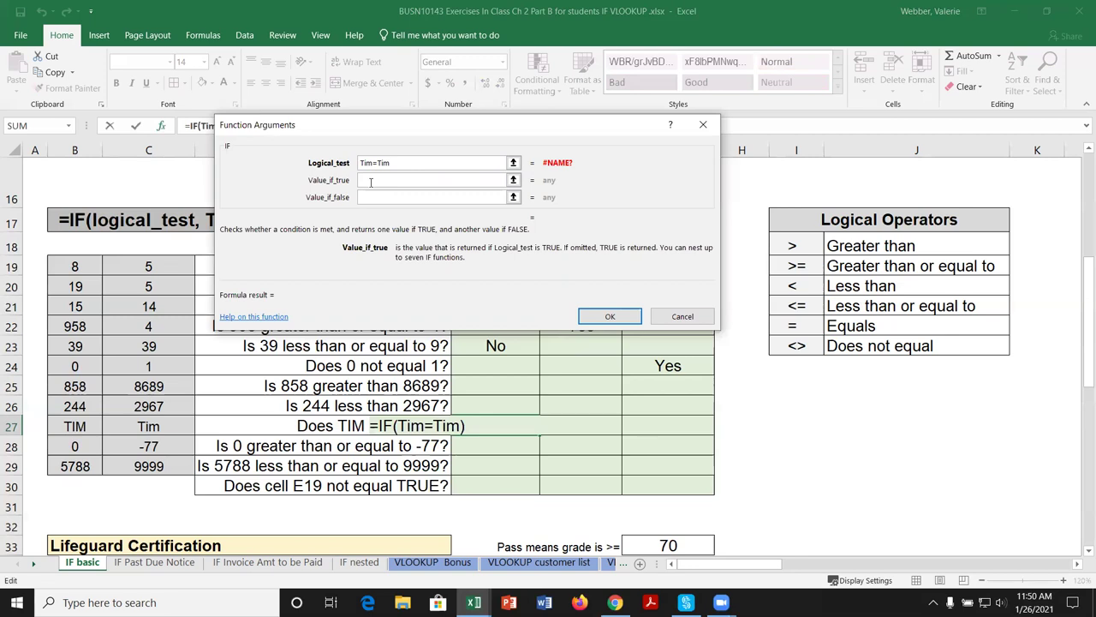
left_click(677, 319)
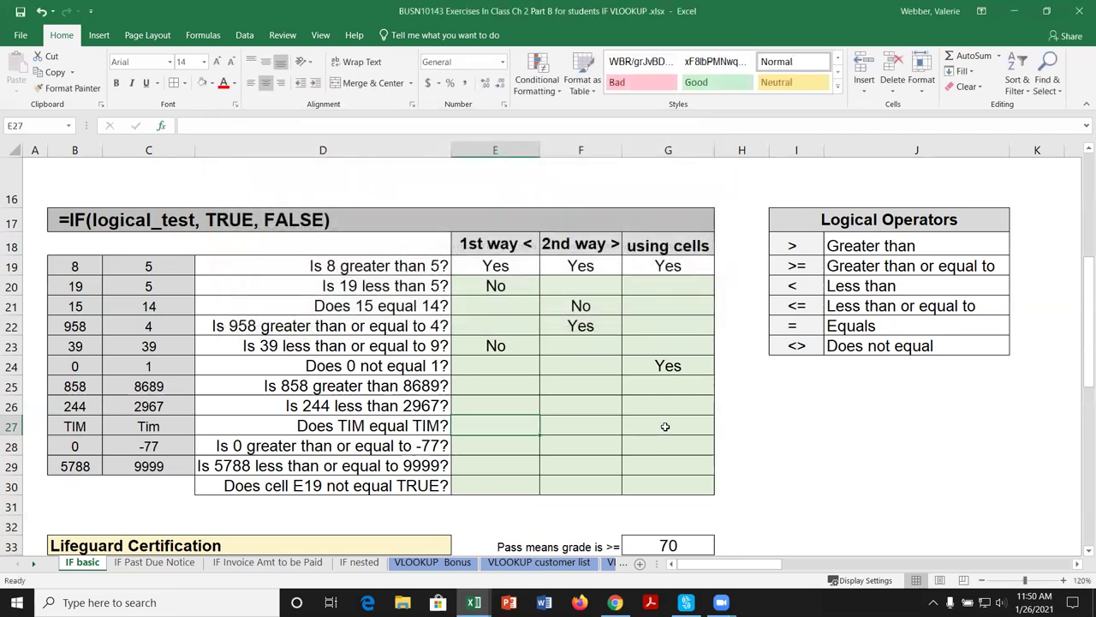
left_click(664, 425)
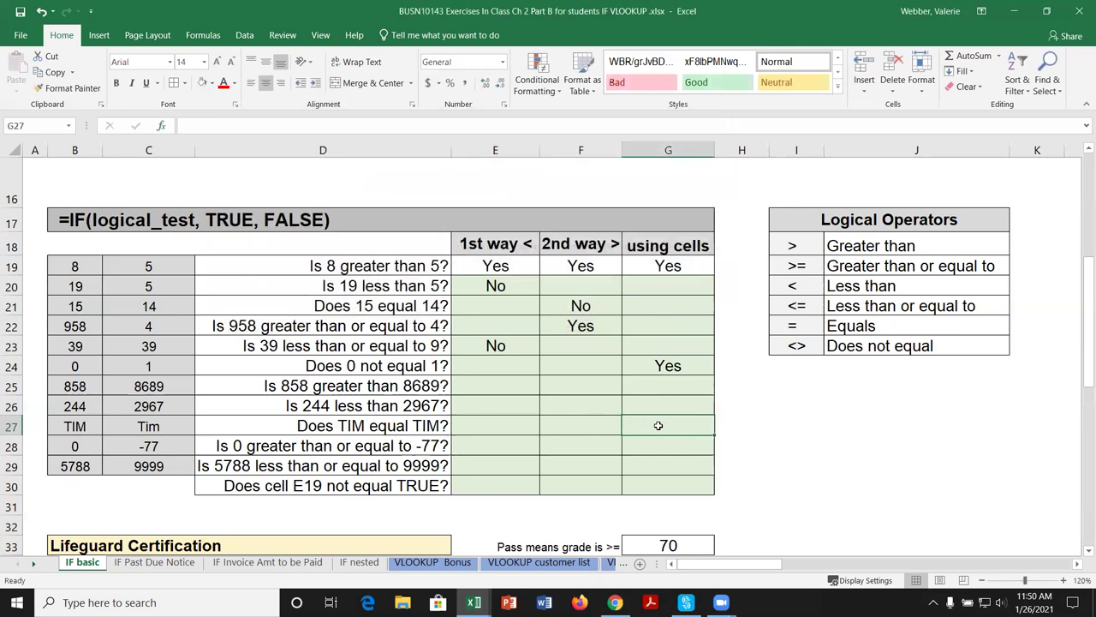
Enter =IF(B27=C27,"Yes","no") in G27 using cell clicks in Function Arguments.
type("=if")
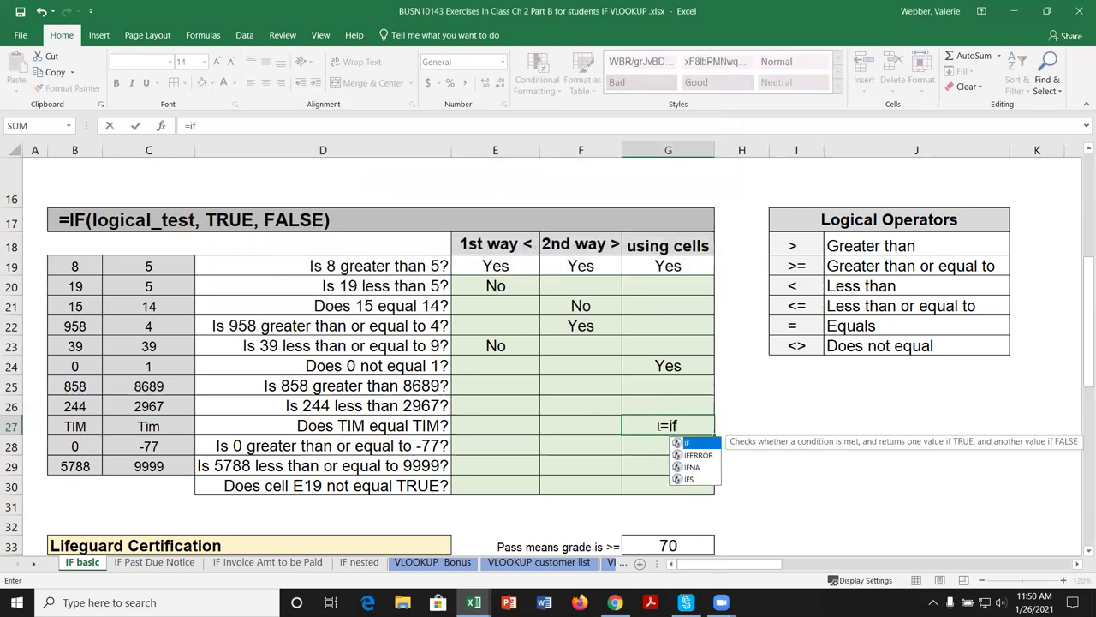
double_click(702, 442)
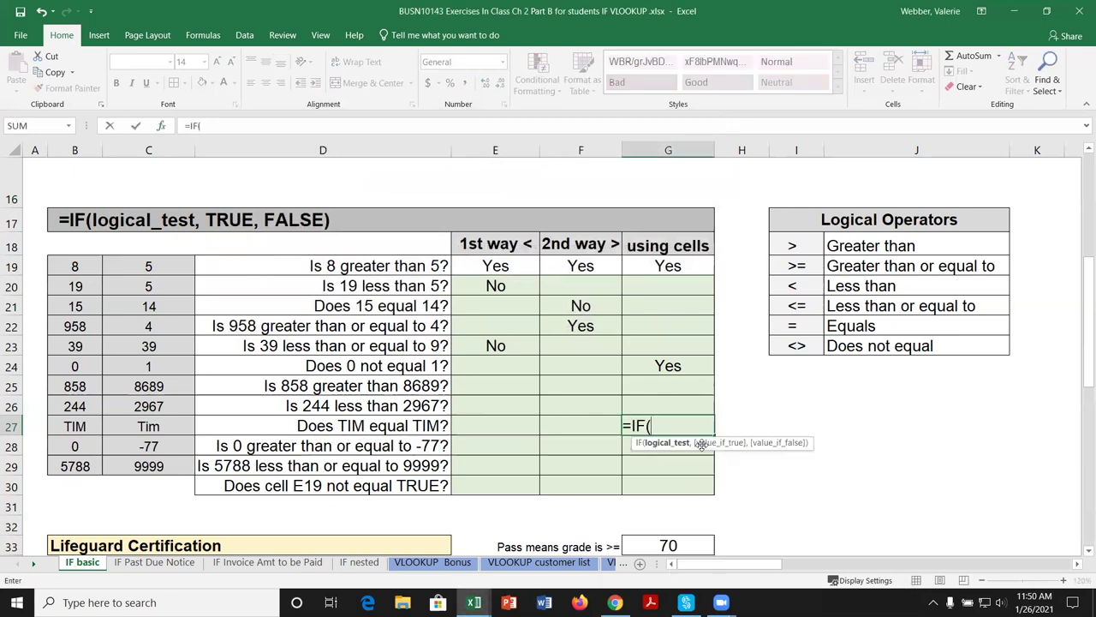
left_click(160, 125)
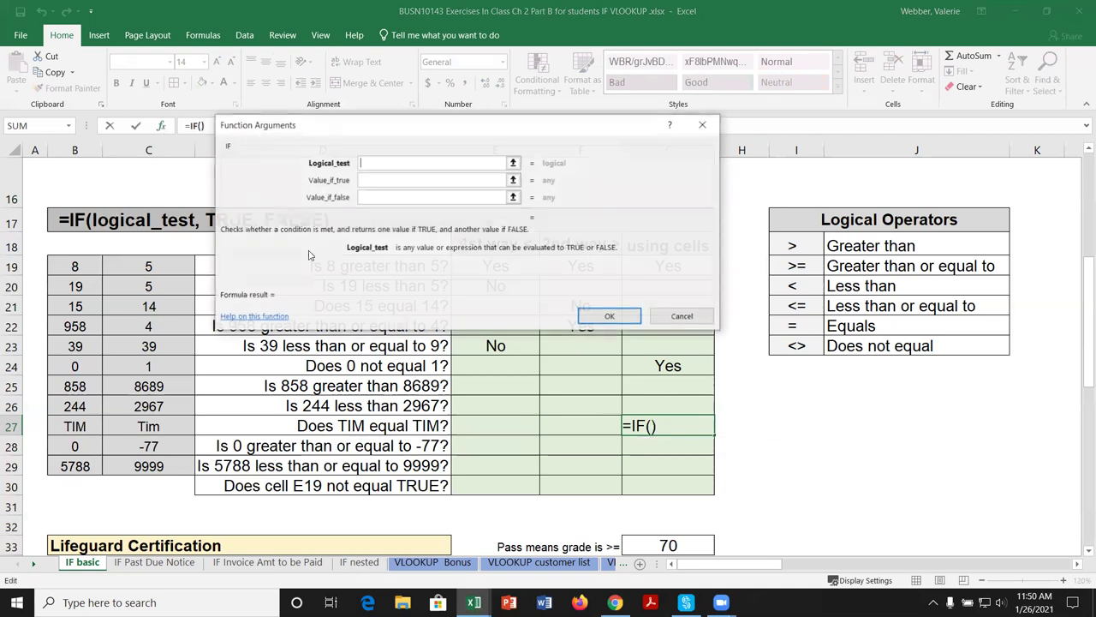
left_click(81, 426)
type("=")
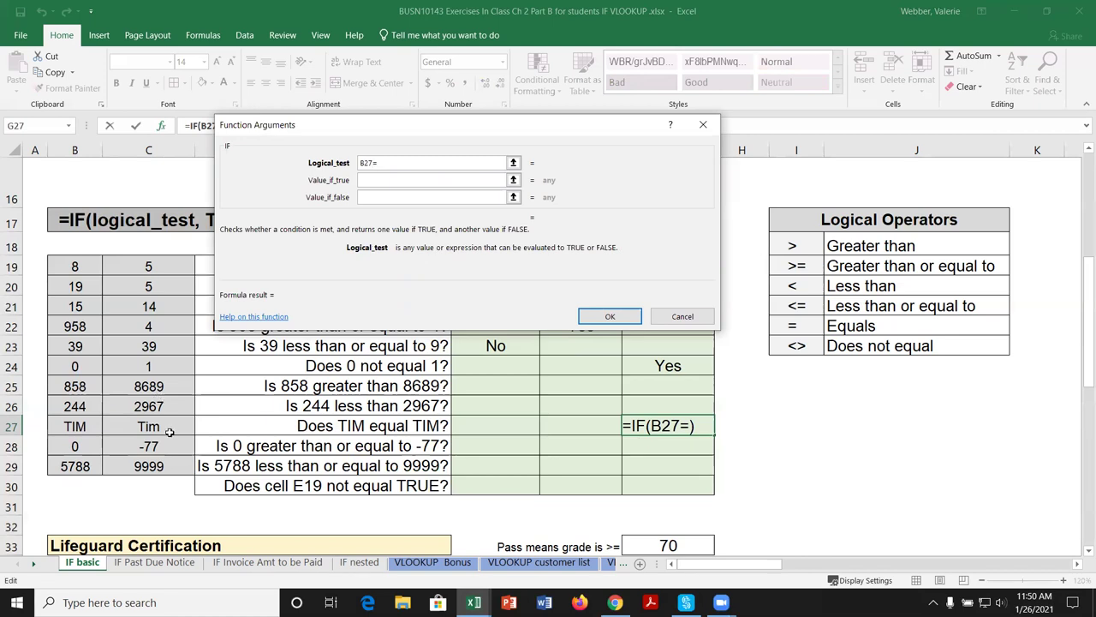
left_click(167, 426)
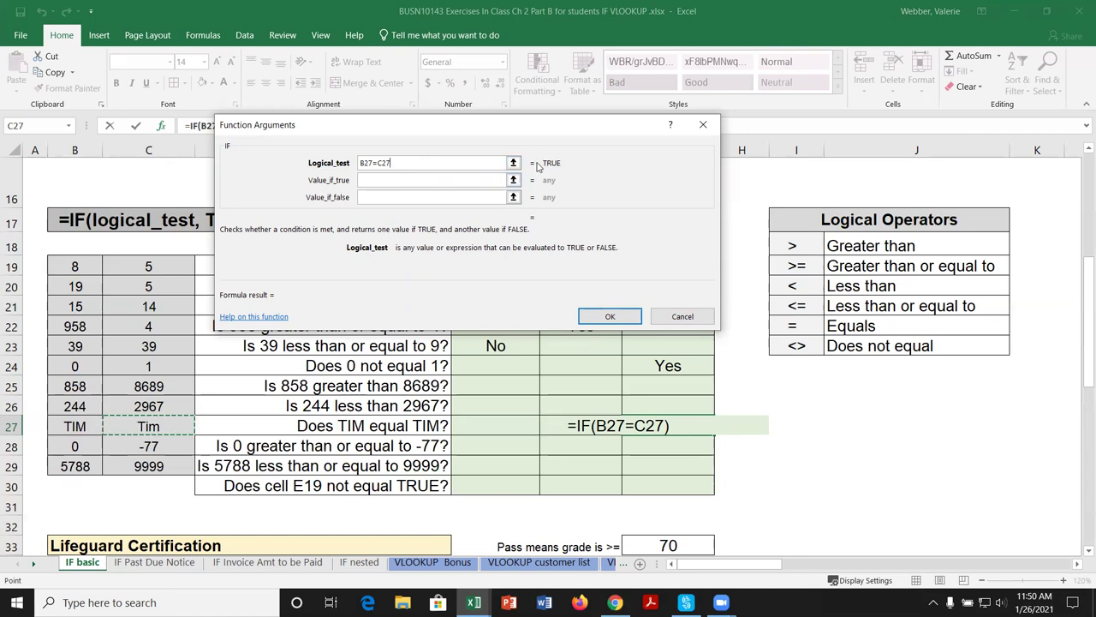
left_click(453, 179)
type("Yes")
type("no")
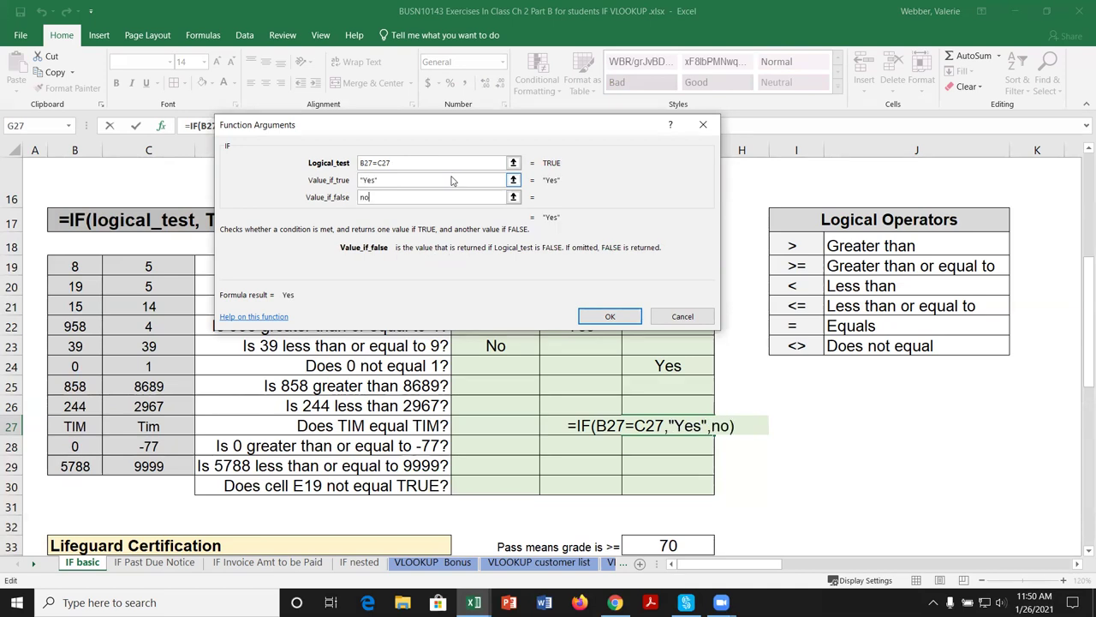
key("Return")
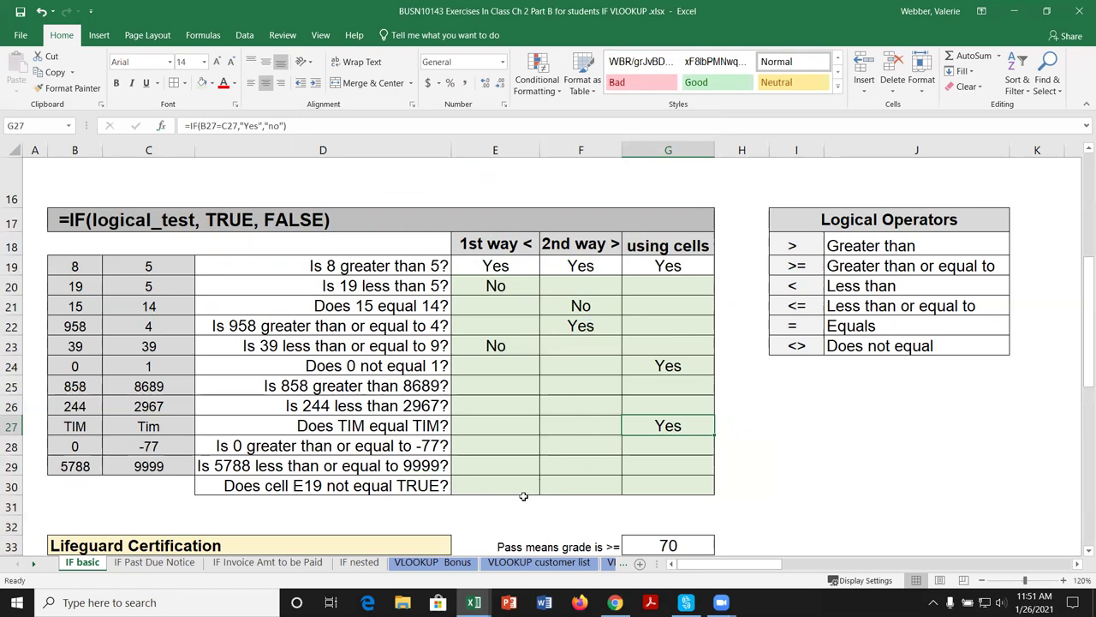
Replace TRUE with YES in D30's question, so it reads "Does cell E19 not equal YES?".
left_click(325, 485)
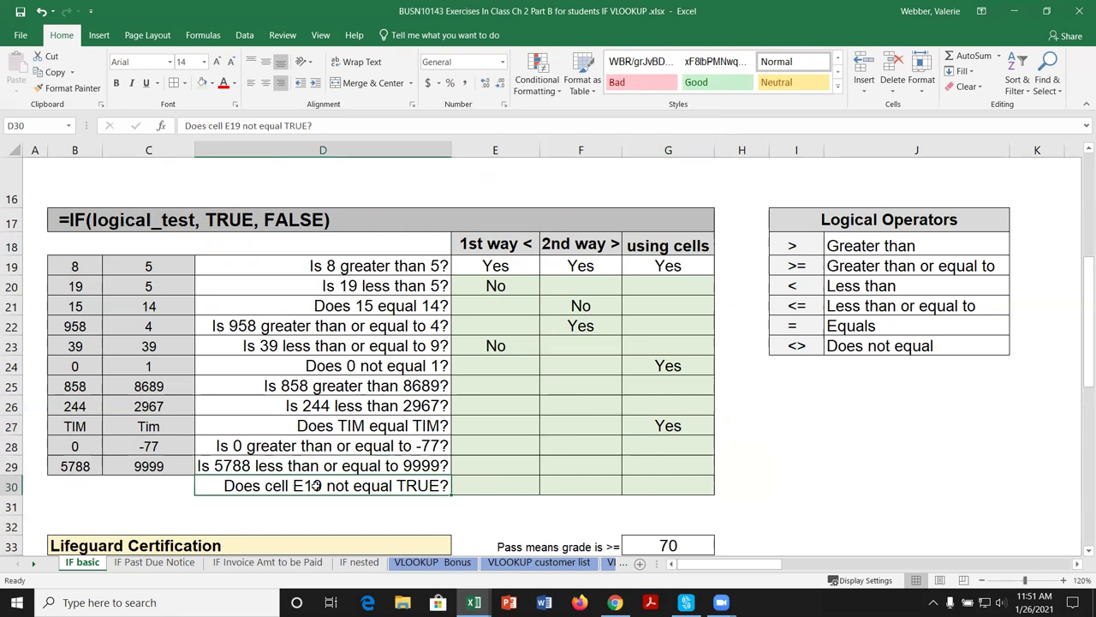
double_click(297, 125)
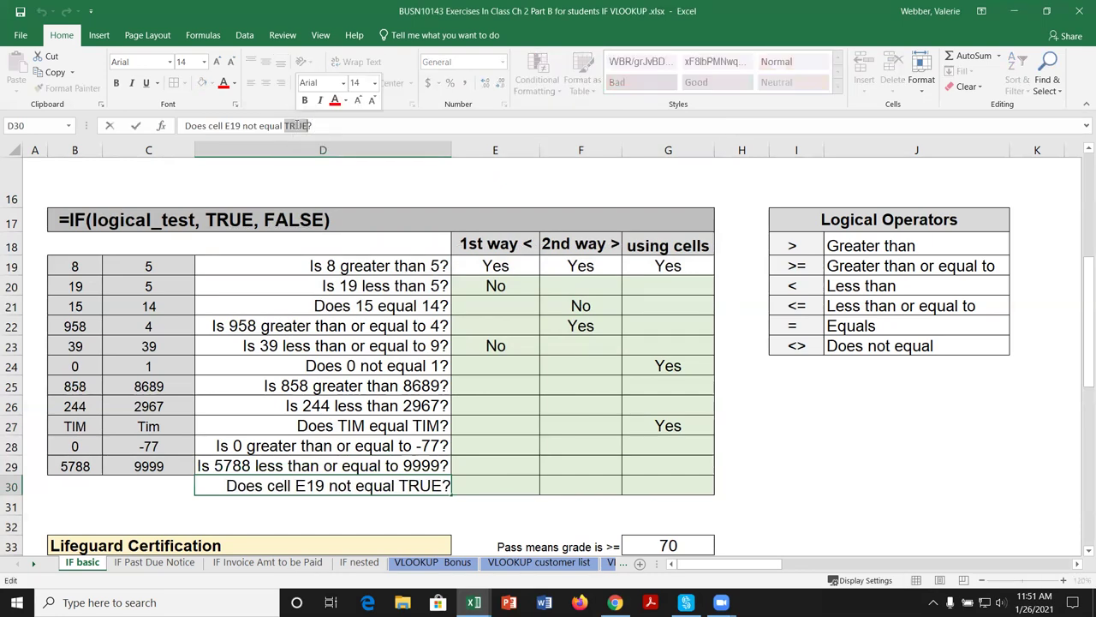
type("YES")
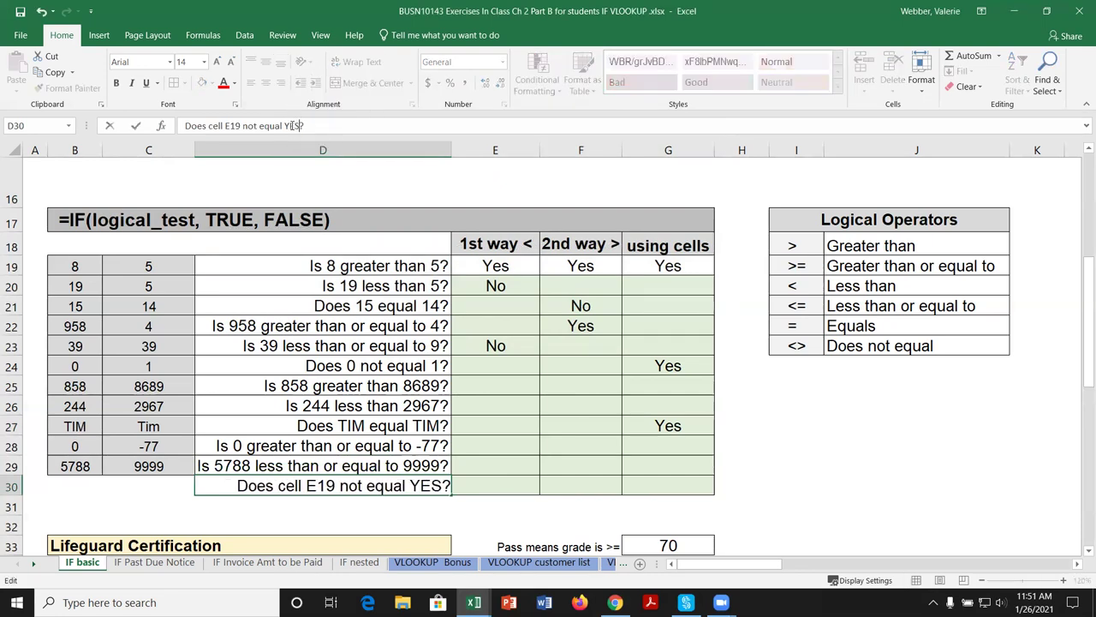
key("Return")
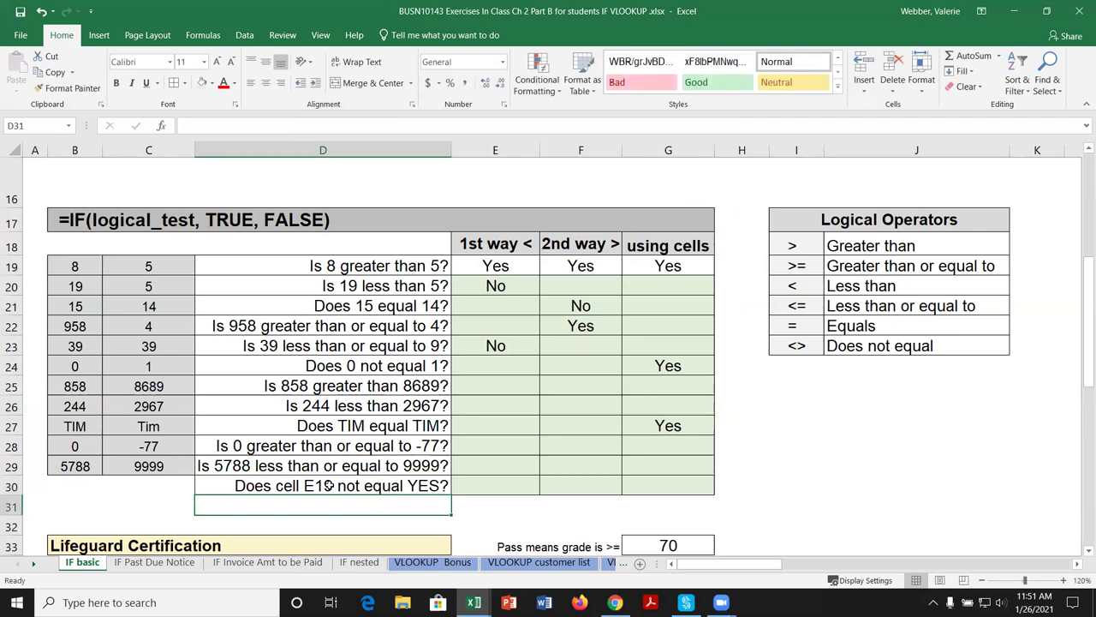
left_click(501, 267)
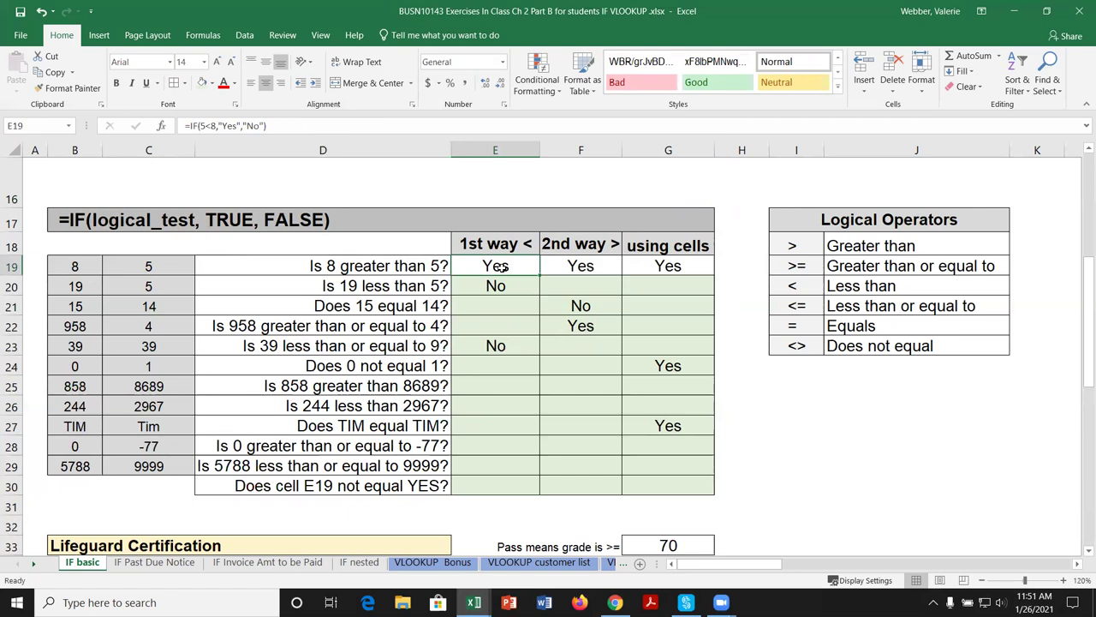
Start an IF formula in G30 with the logical test E19="Yes".
left_click(516, 485)
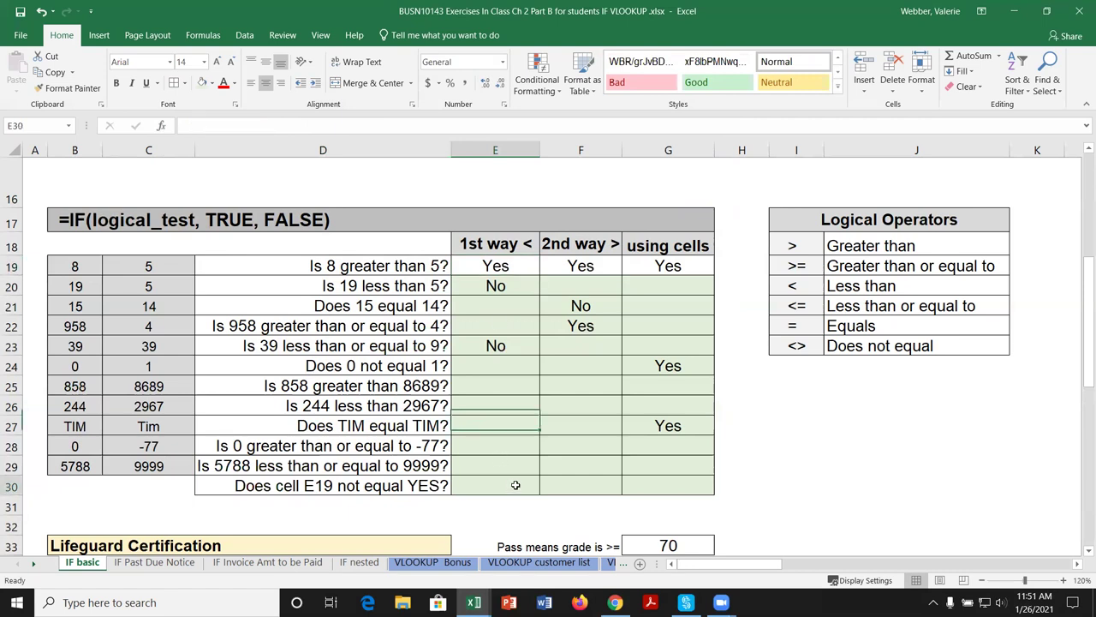
left_click(657, 485)
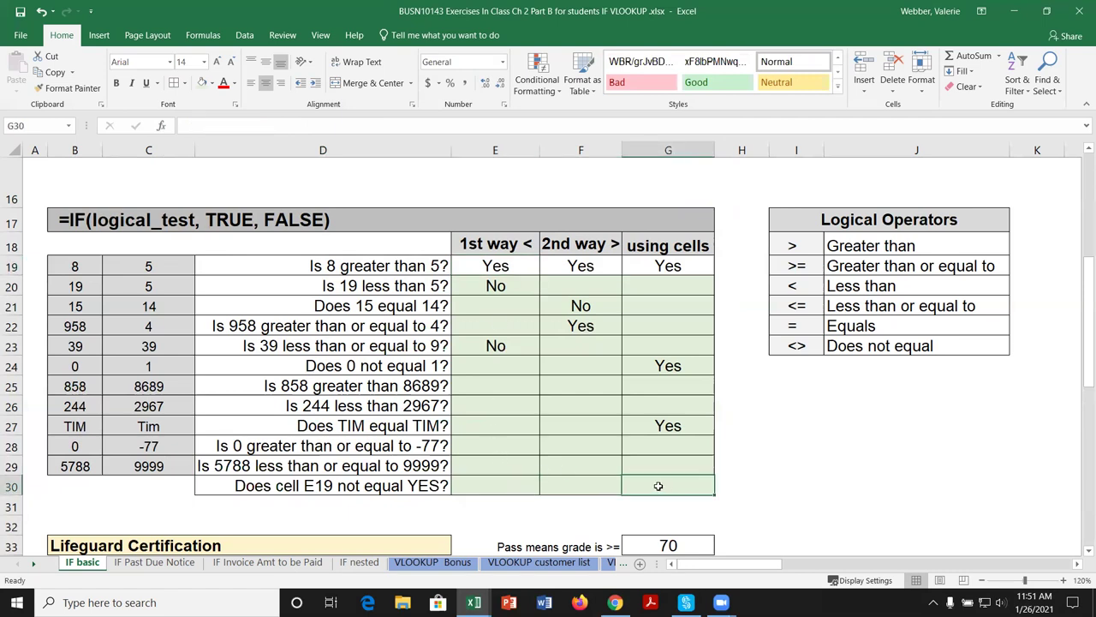
type("=if")
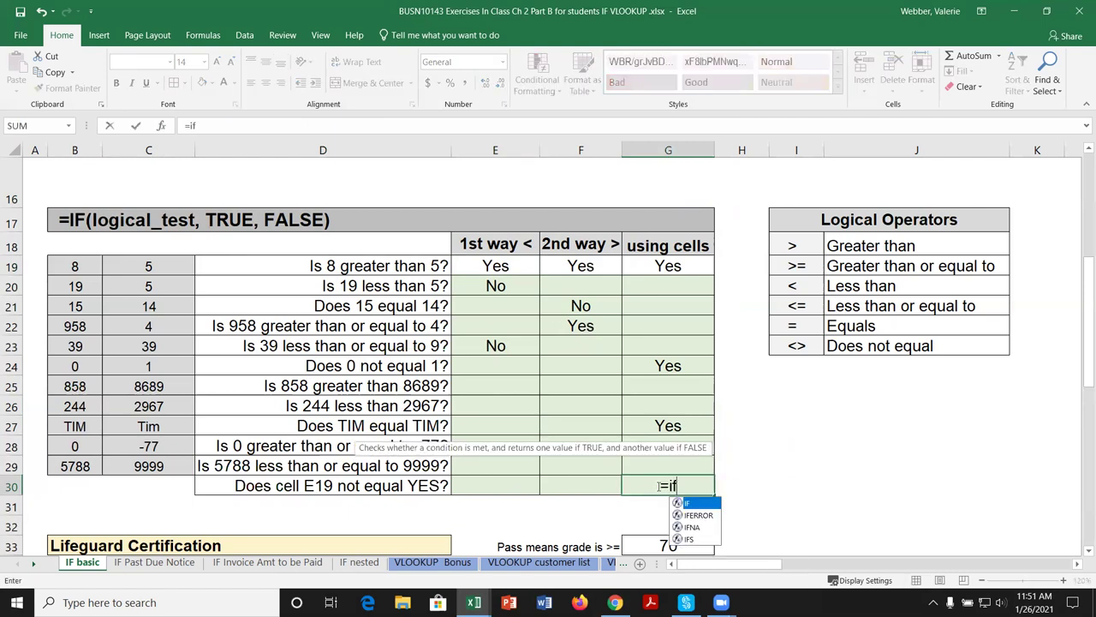
type("(")
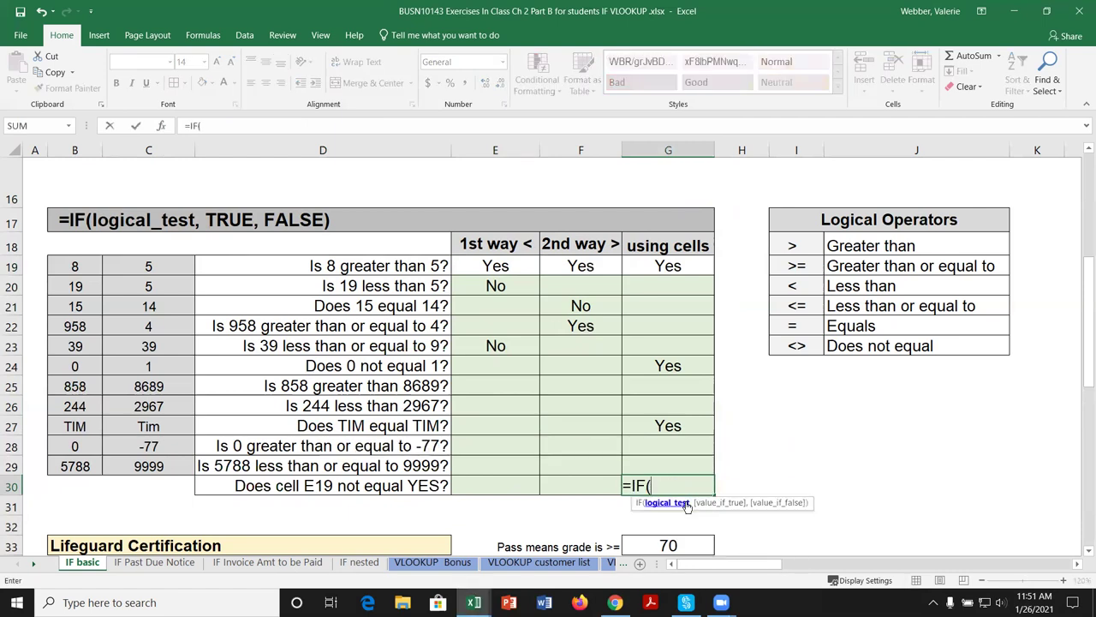
left_click(160, 126)
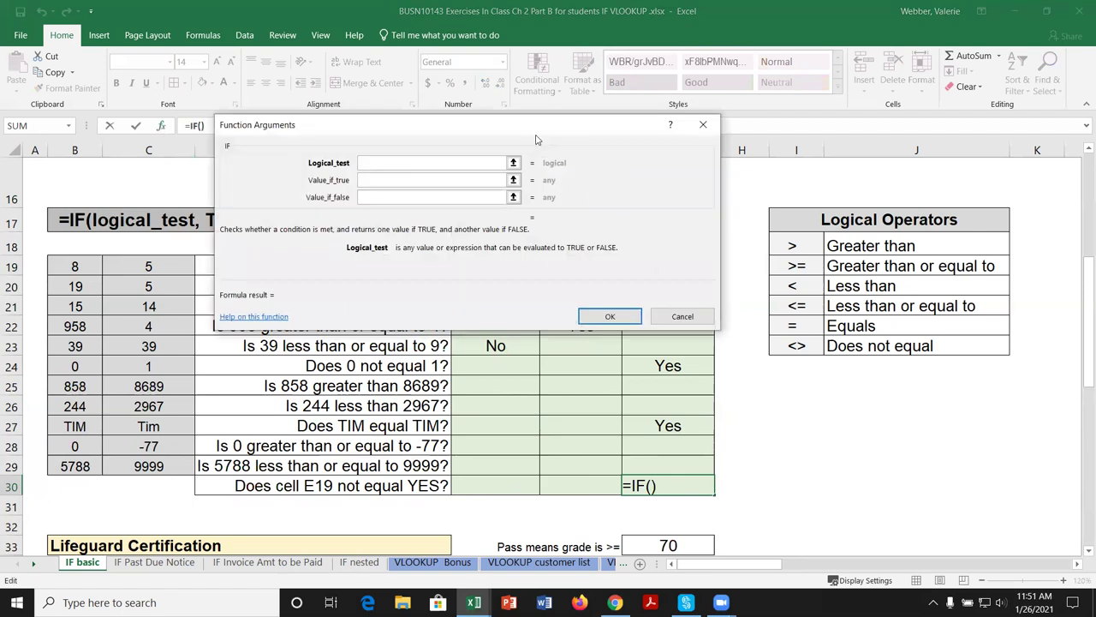
left_click_drag(537, 138, 884, 243)
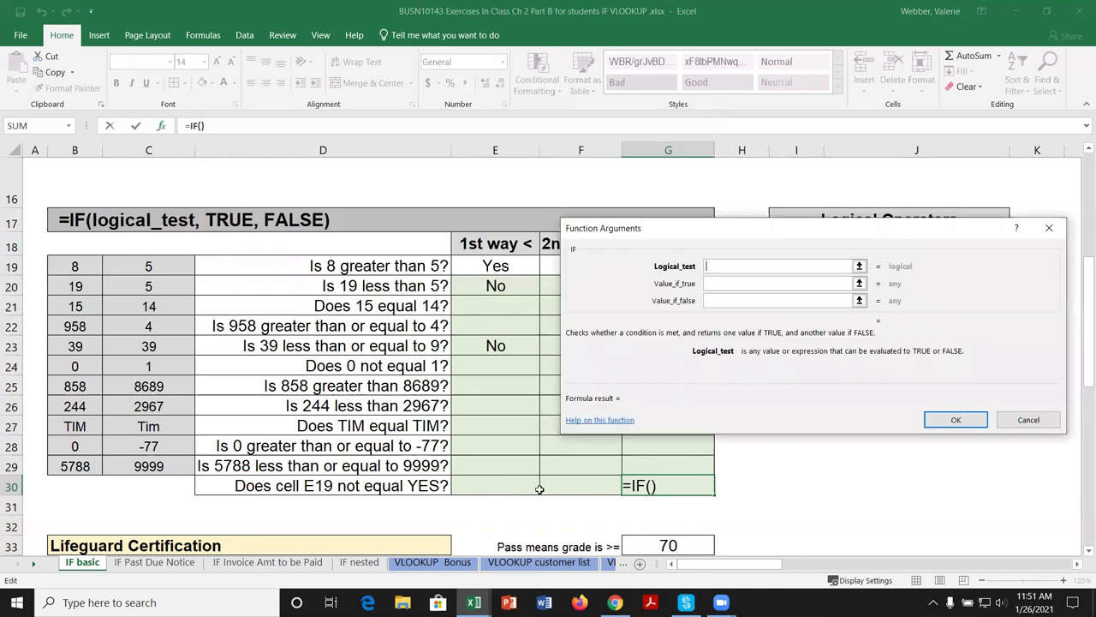
left_click(519, 266)
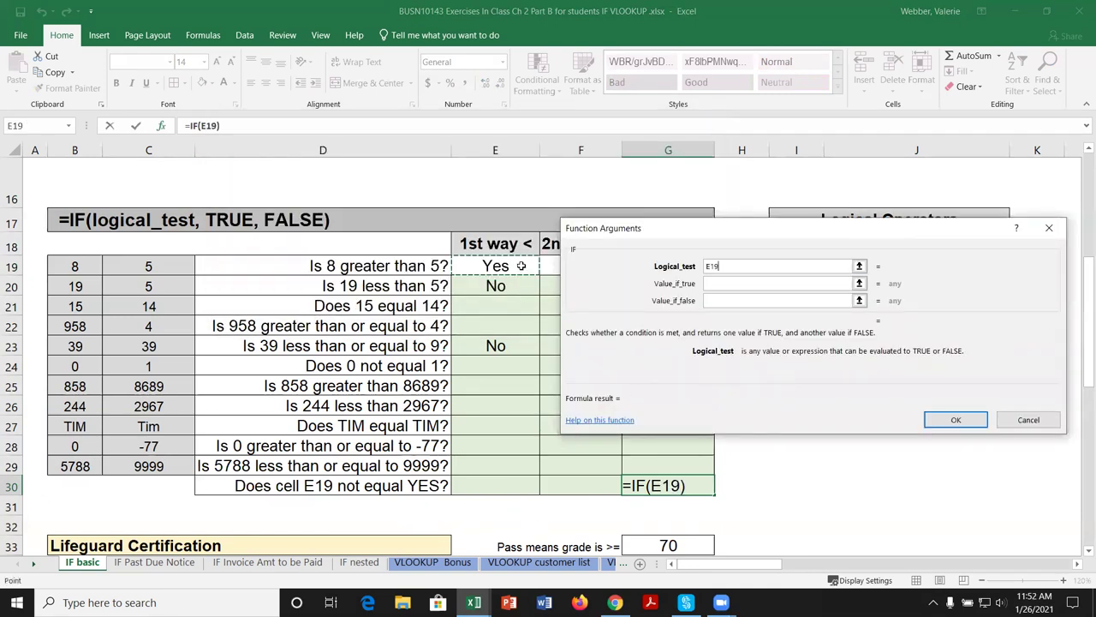
type("=Yes")
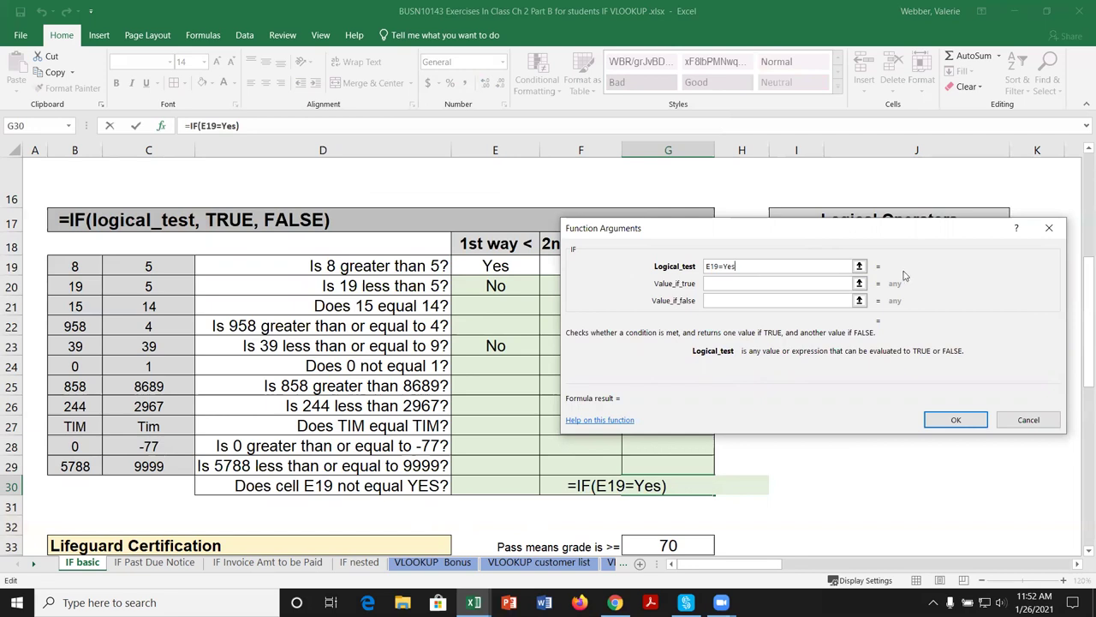
left_click(725, 266)
type("\"Yes")
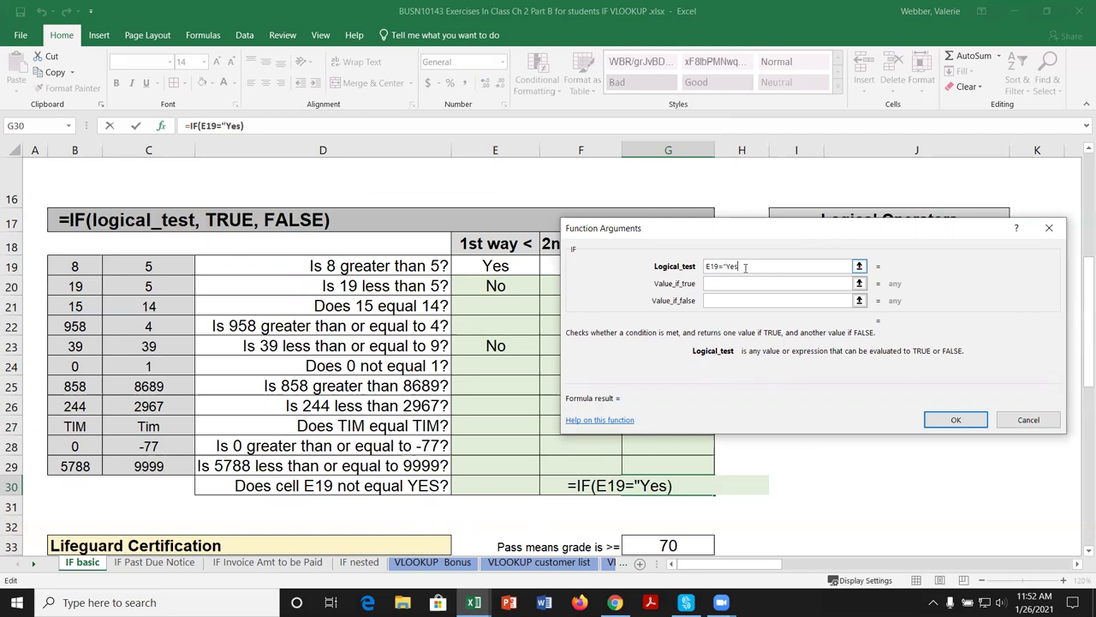
type("\"")
Set Yes and no as the true/false values and confirm G30's formula.
left_click(776, 284)
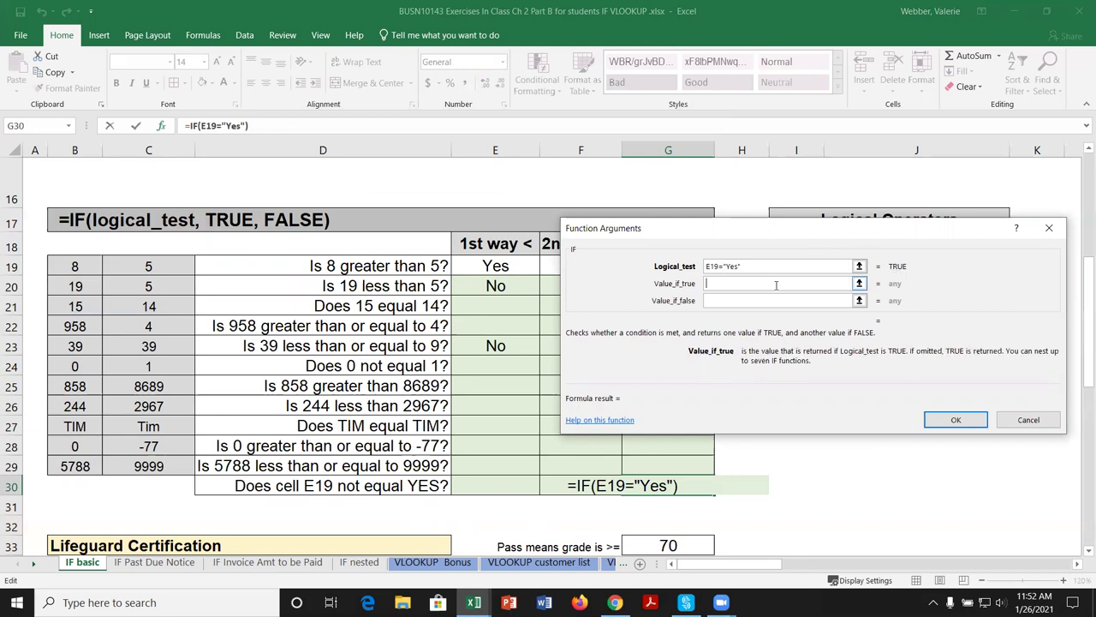
type("Yes")
key("Tab")
type("no")
key("Return")
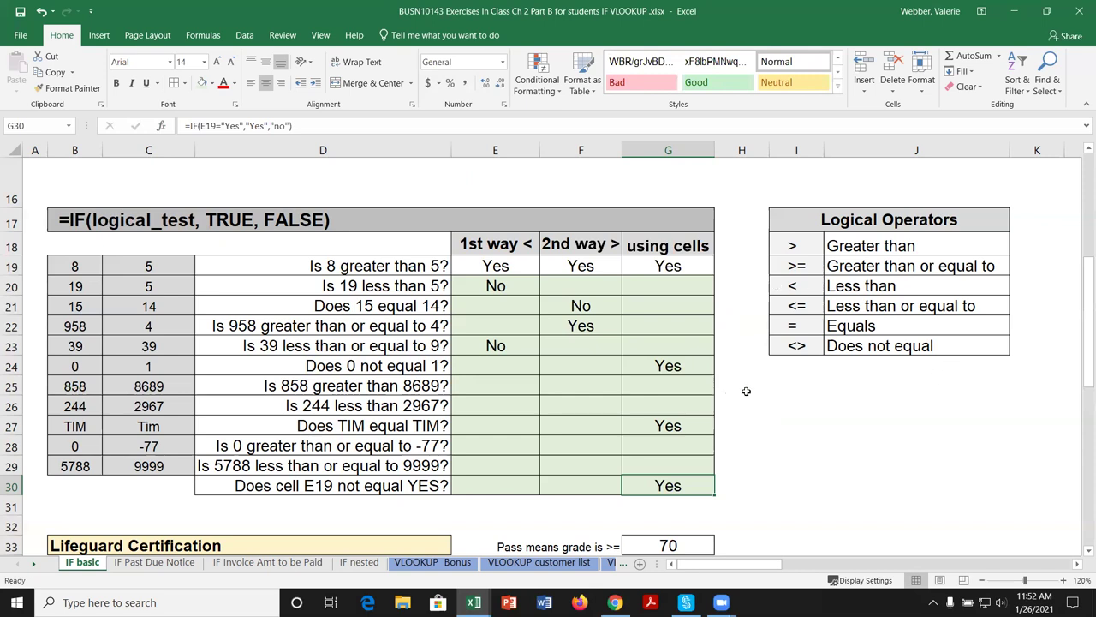
Scroll down to the Lifeguard Certification table and start =if in F36 after cancelling Insert Function.
scroll(746, 390, "down", 4)
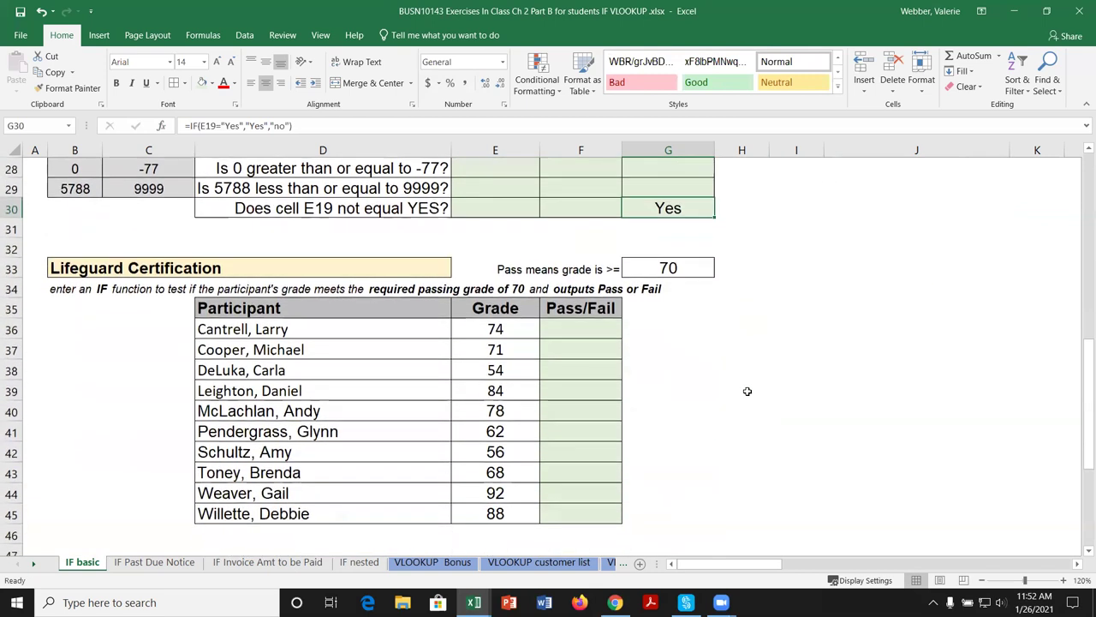
scroll(747, 390, "down", 1)
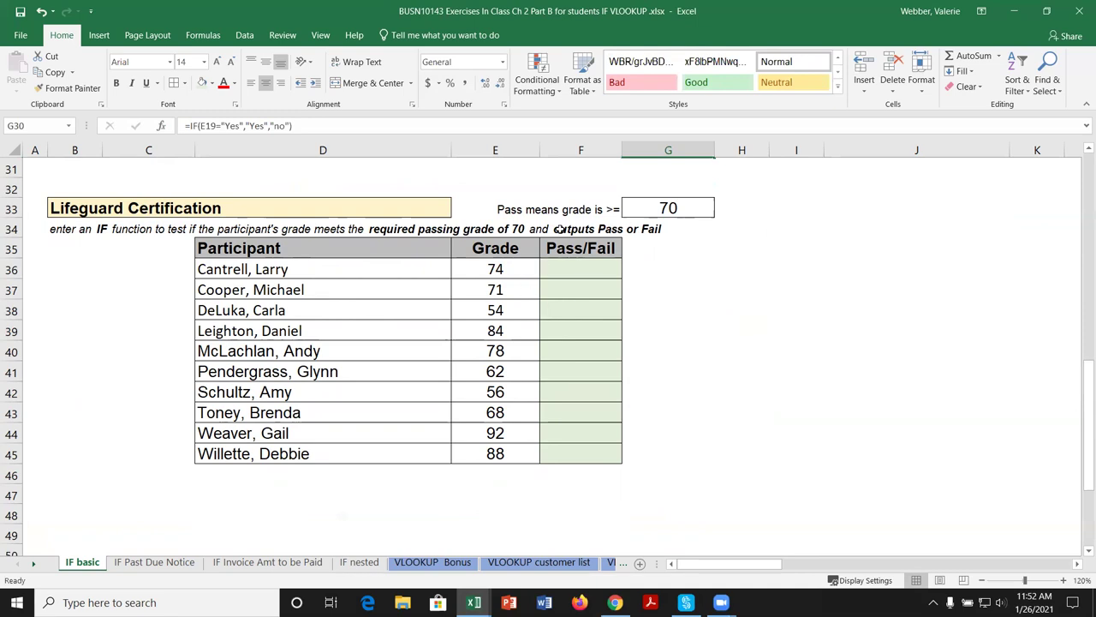
left_click(599, 268)
type("=if")
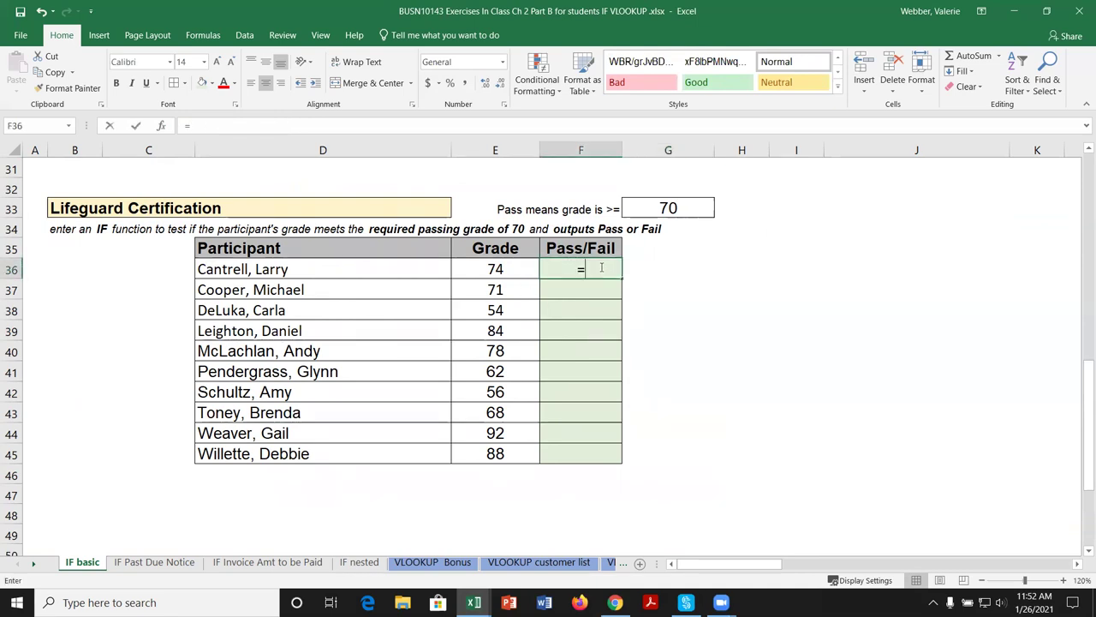
left_click(161, 126)
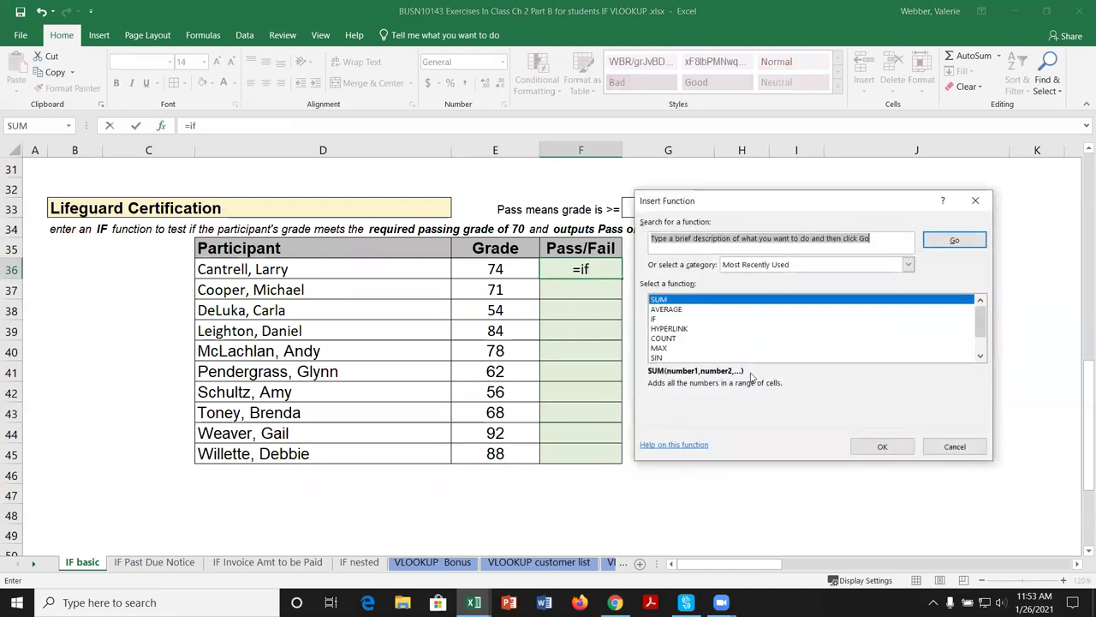
left_click(939, 451)
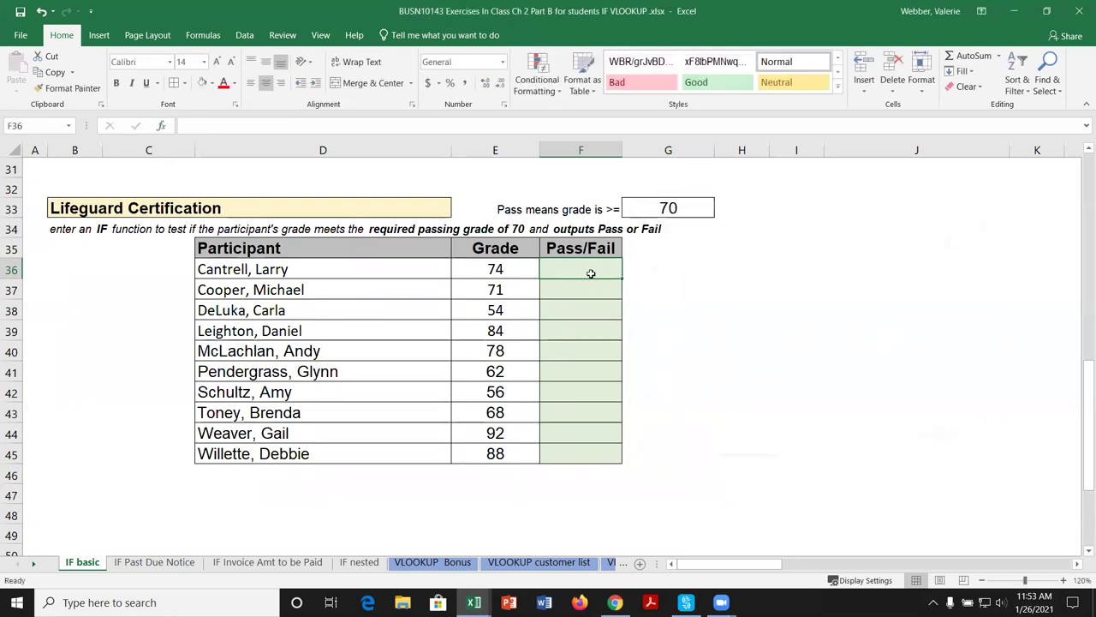
type("=if")
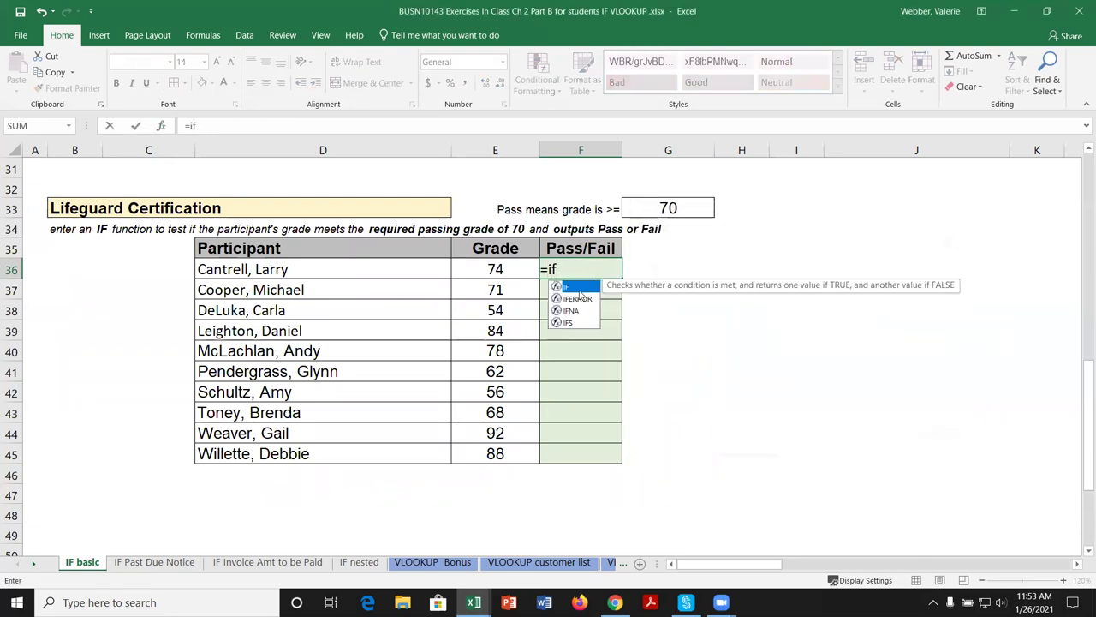
Enter =IF(E36>=70,"Pass","Fail") in F36 via Function Arguments and confirm with OK.
double_click(576, 287)
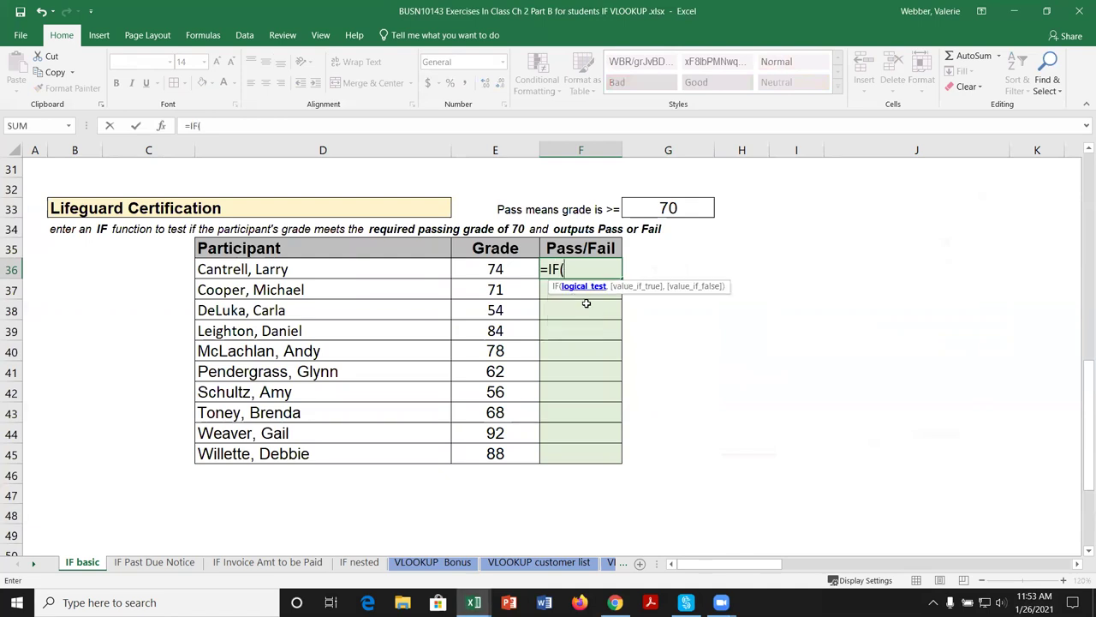
left_click(163, 128)
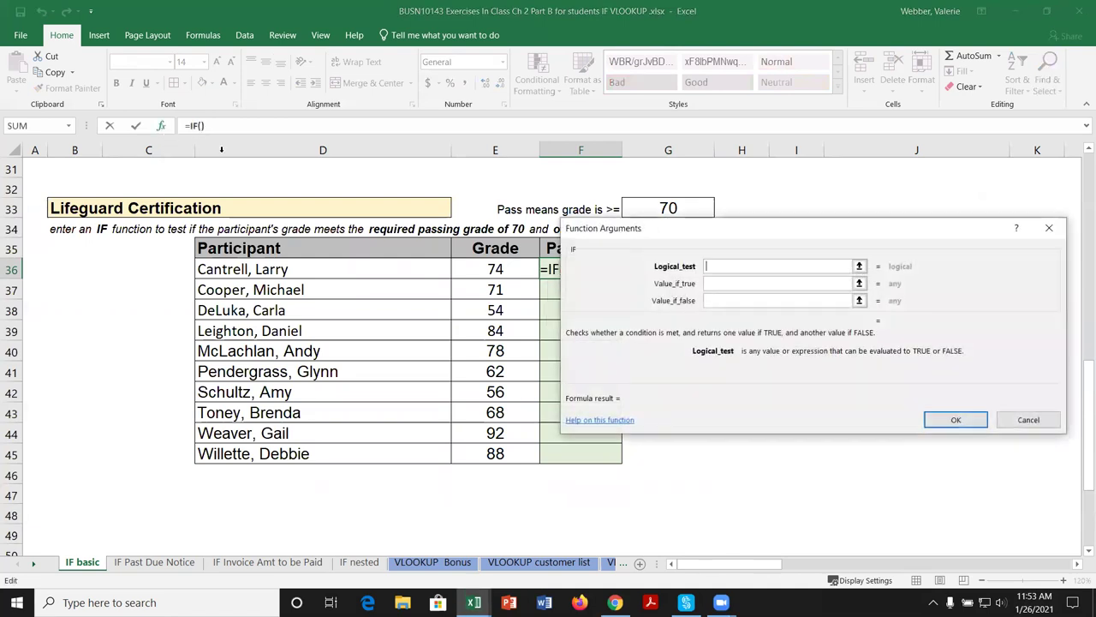
left_click_drag(619, 234, 604, 301)
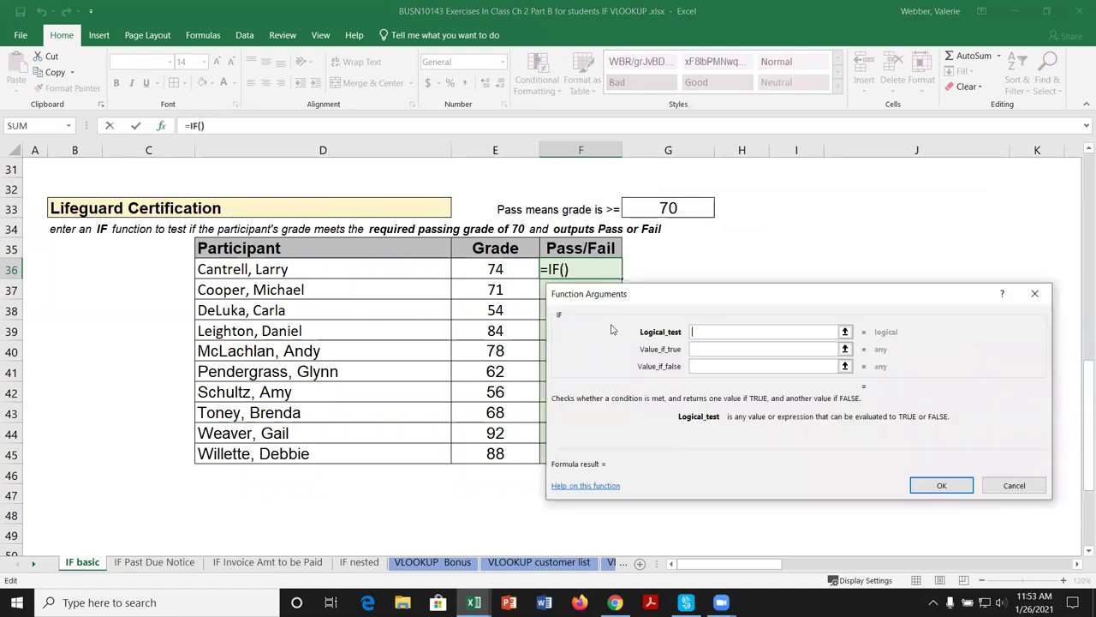
left_click(492, 268)
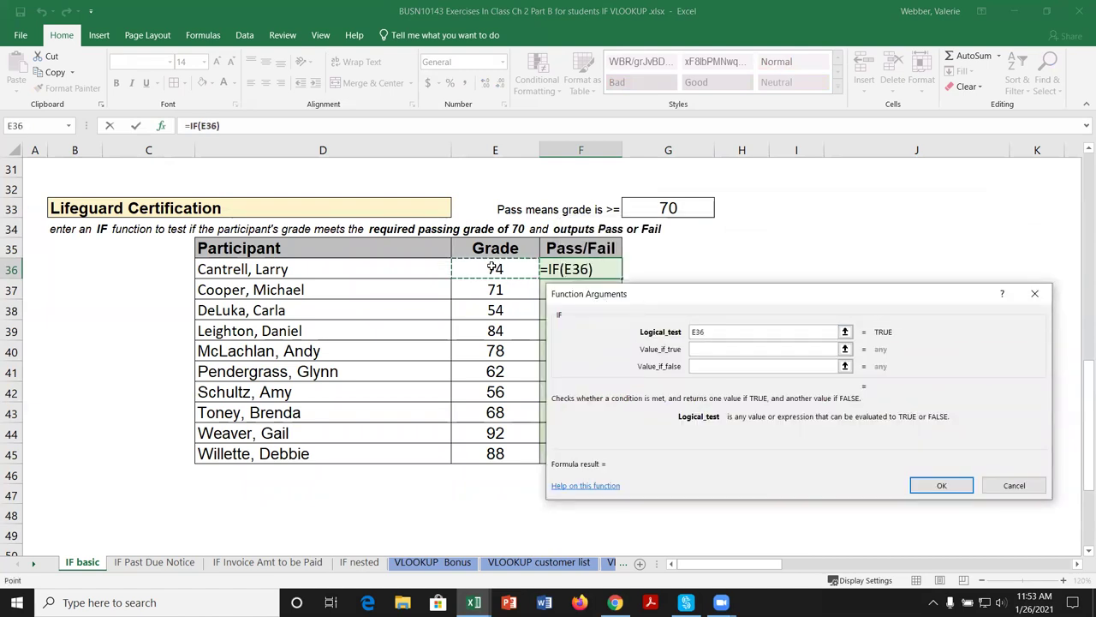
type(">=70")
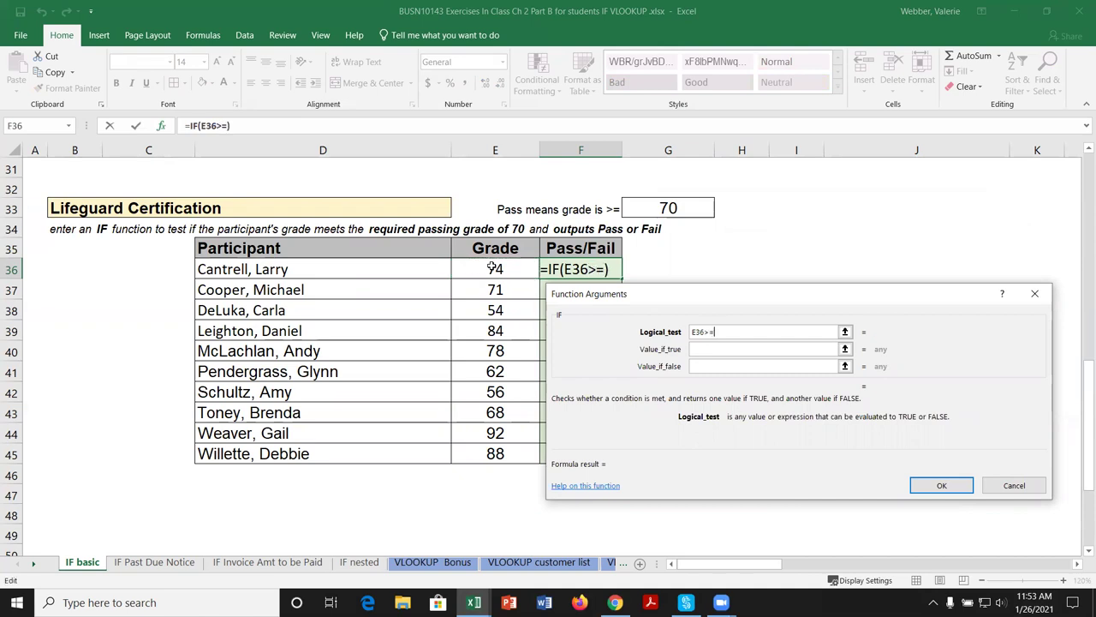
left_click(699, 349)
type("Pass")
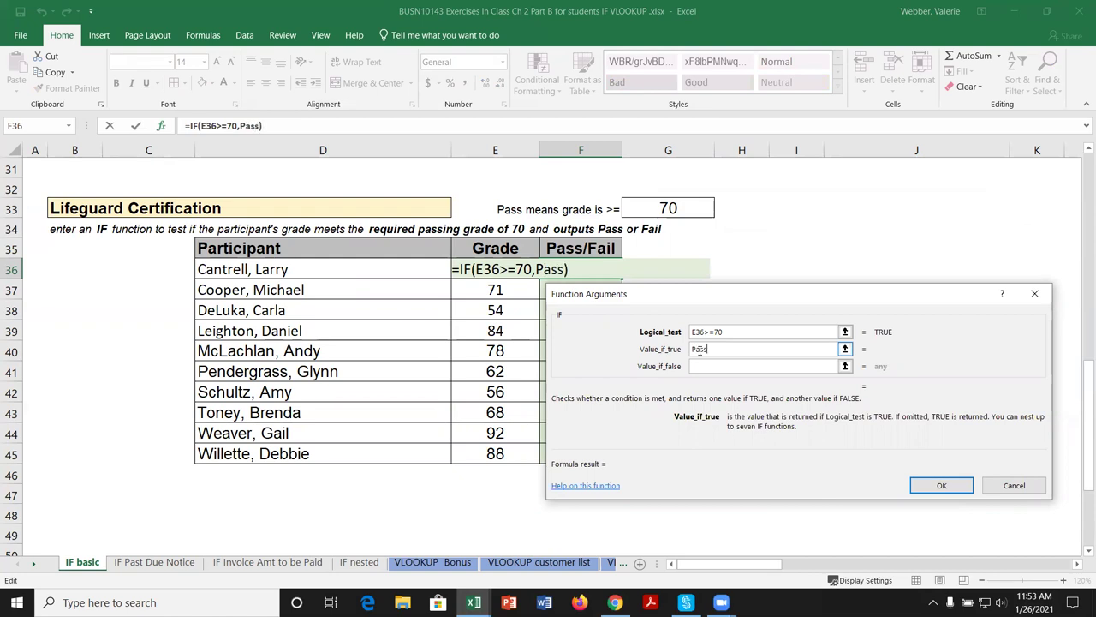
key("Tab")
type("Fail")
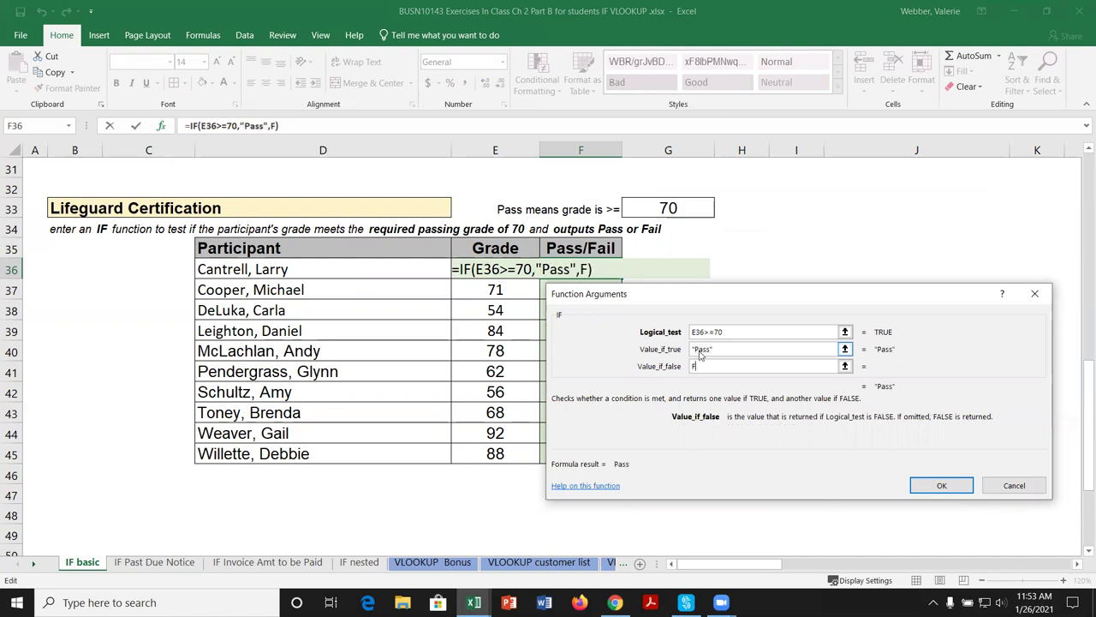
left_click(701, 351)
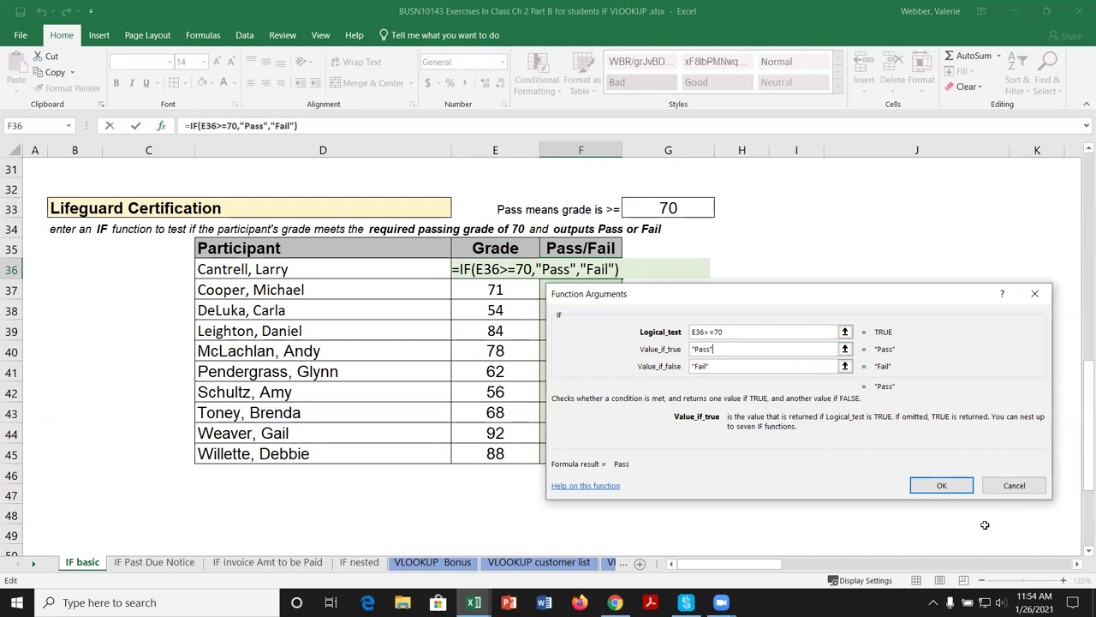
left_click(942, 485)
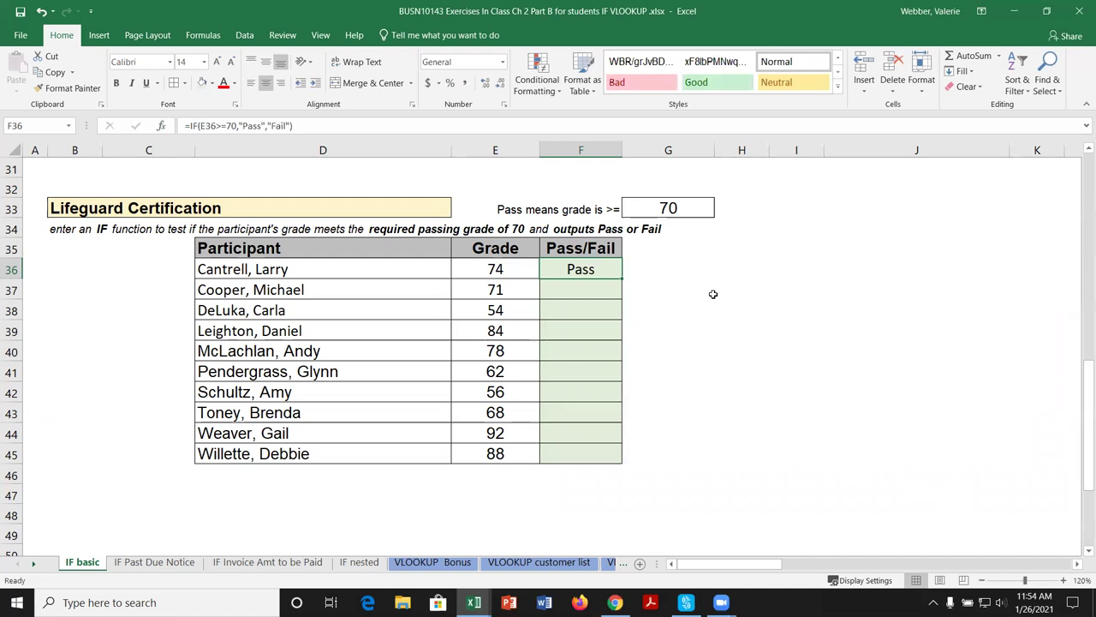
Fill F36's Pass/Fail formula down to F45 and check the copy in F38.
double_click(622, 279)
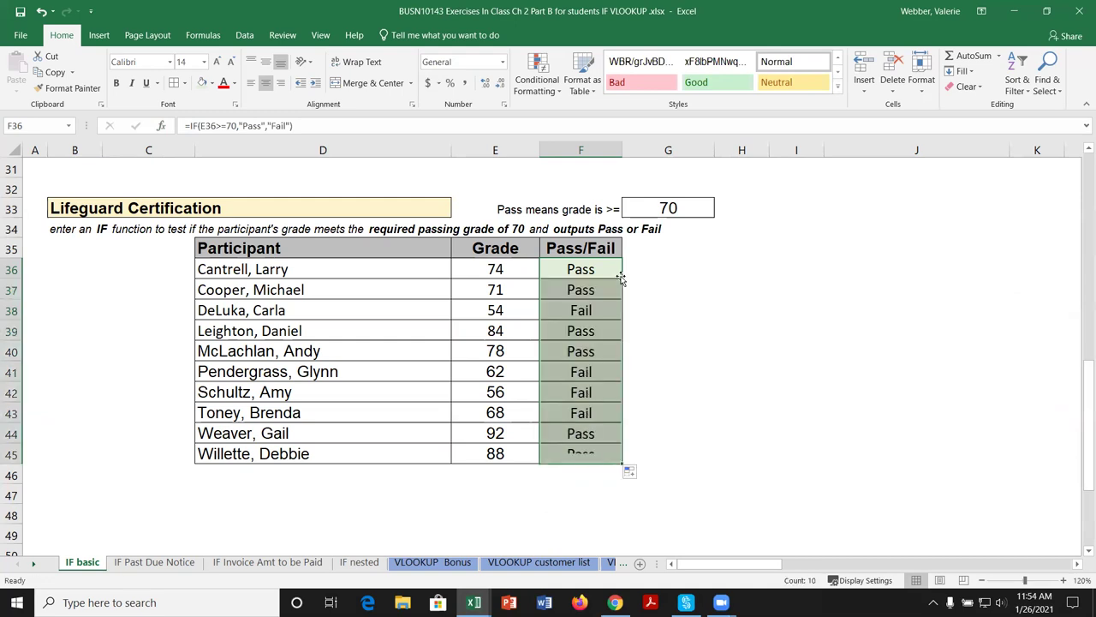
double_click(588, 310)
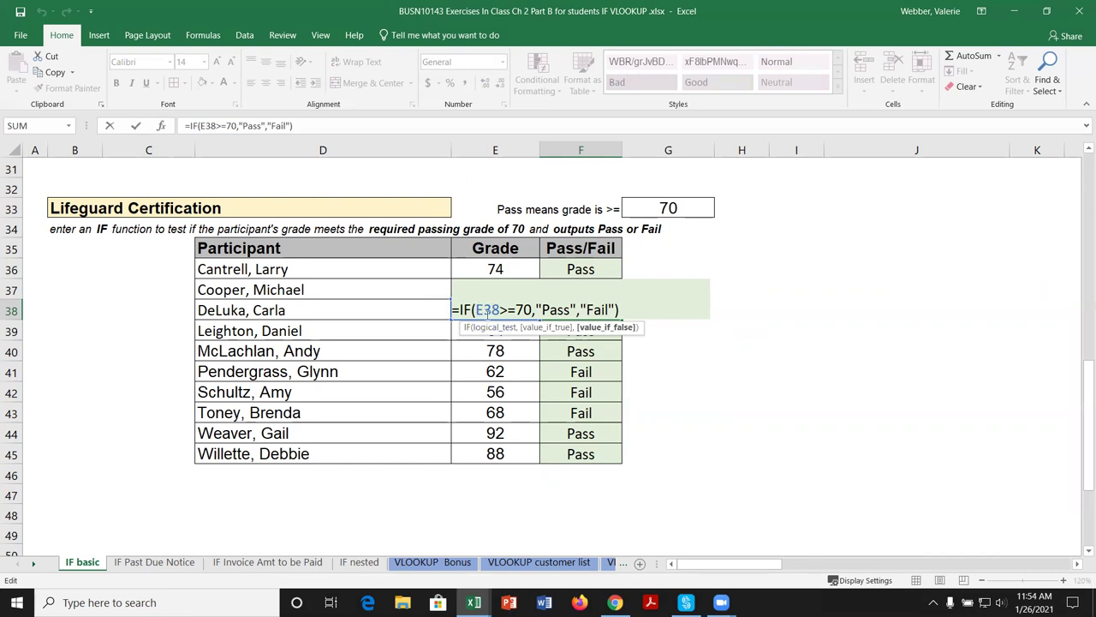
key("ctrl+Return")
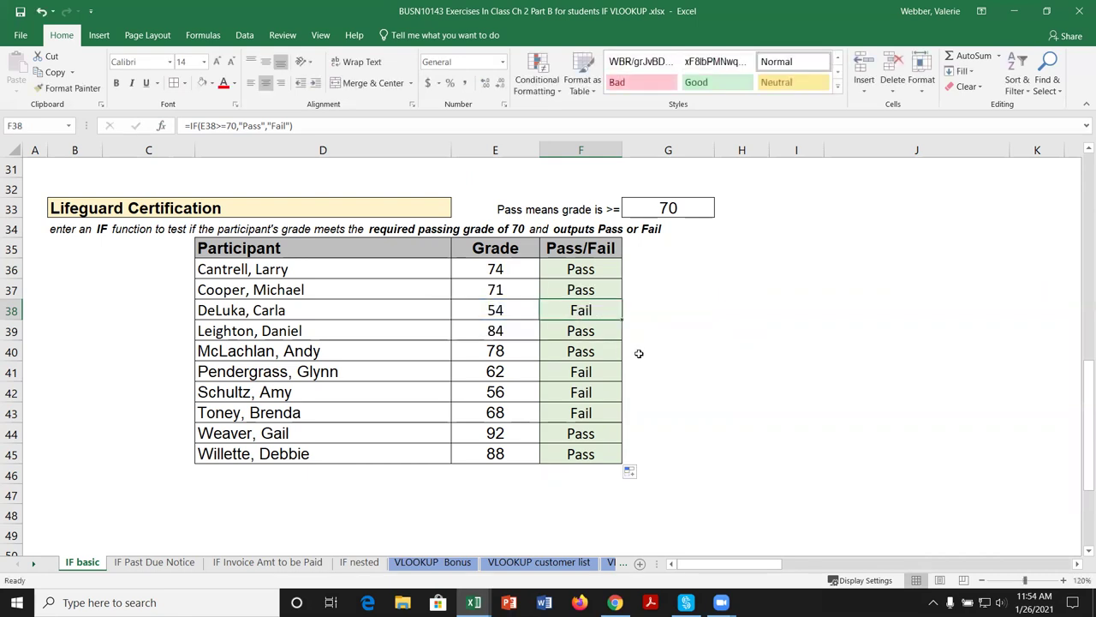
Apply All Borders to G36:G45.
left_click_drag(653, 268, 648, 458)
left_click(173, 83)
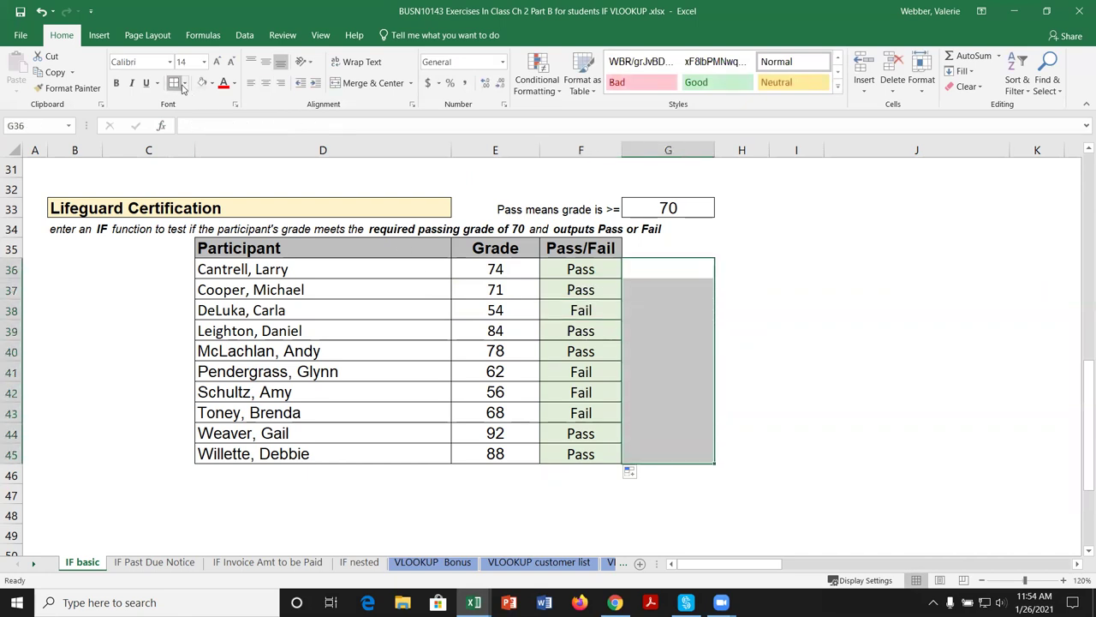
left_click(675, 271)
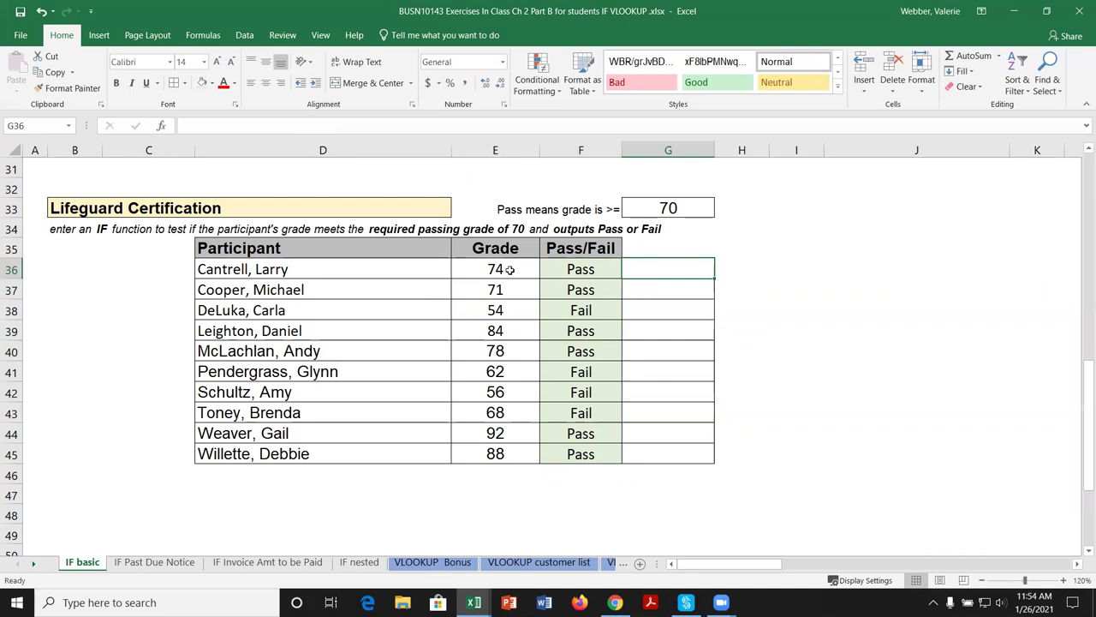
left_click(569, 269)
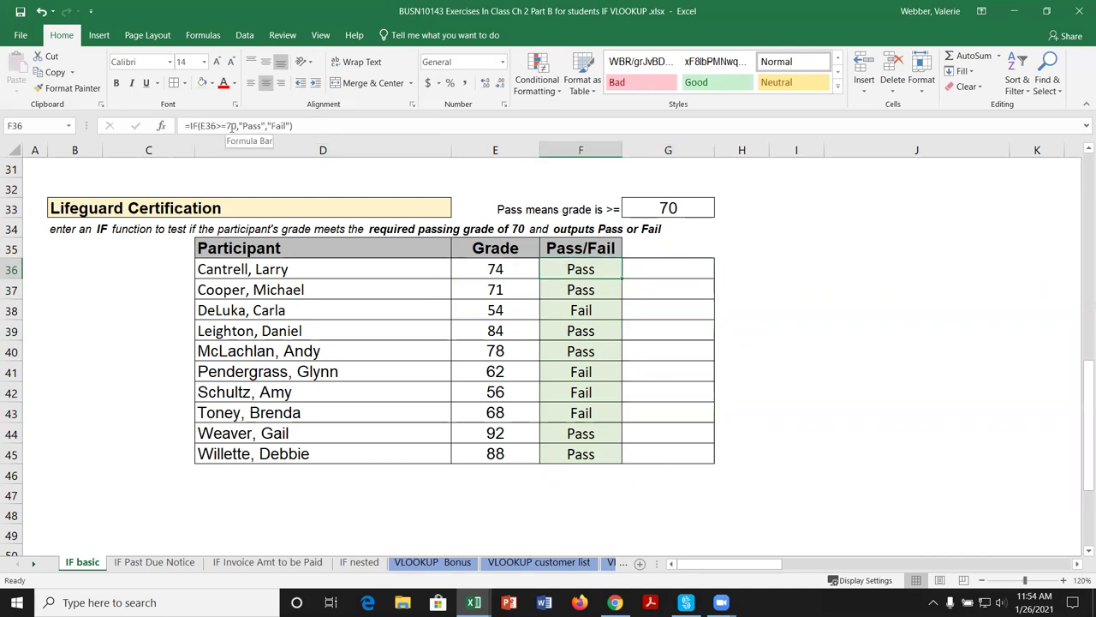
left_click(646, 267)
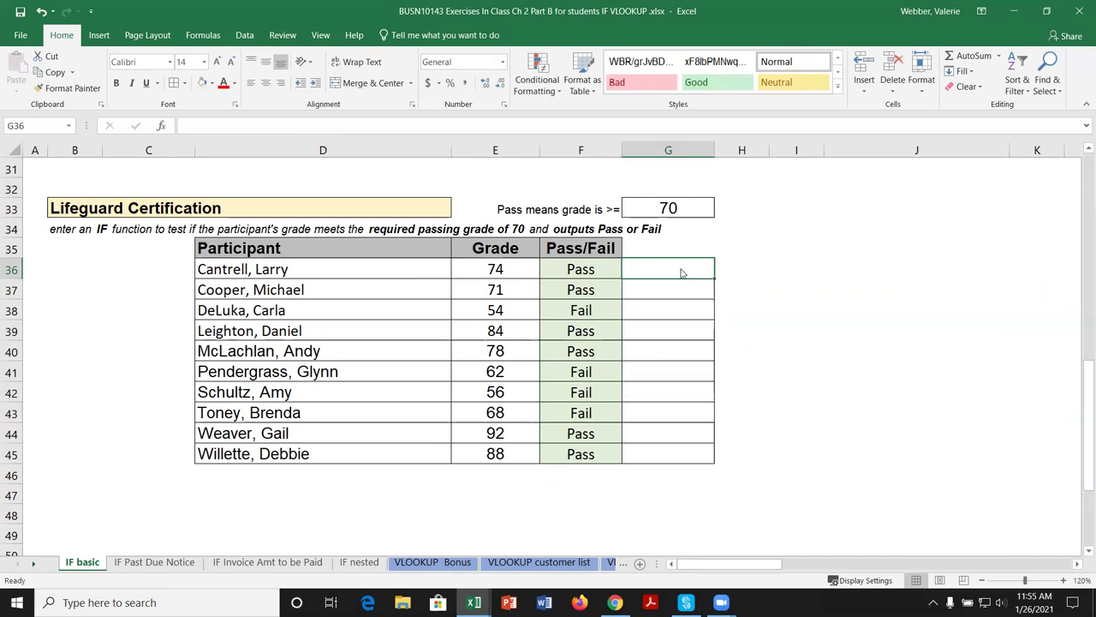
Start an IF formula in G36 whose logical test compares E36>=G33.
type("=if")
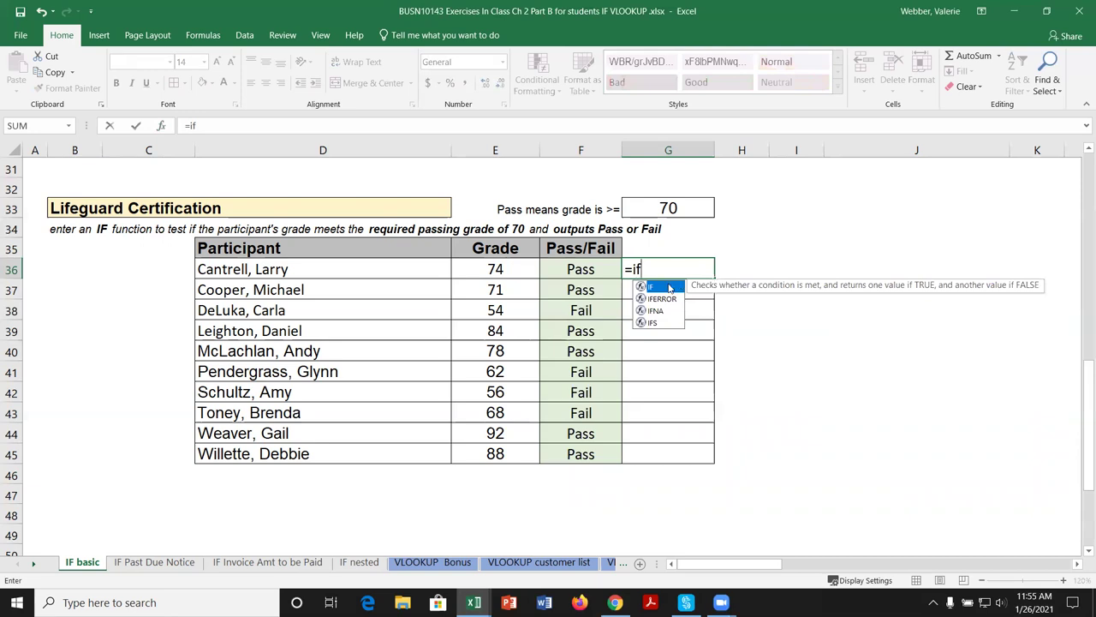
double_click(673, 286)
left_click(162, 127)
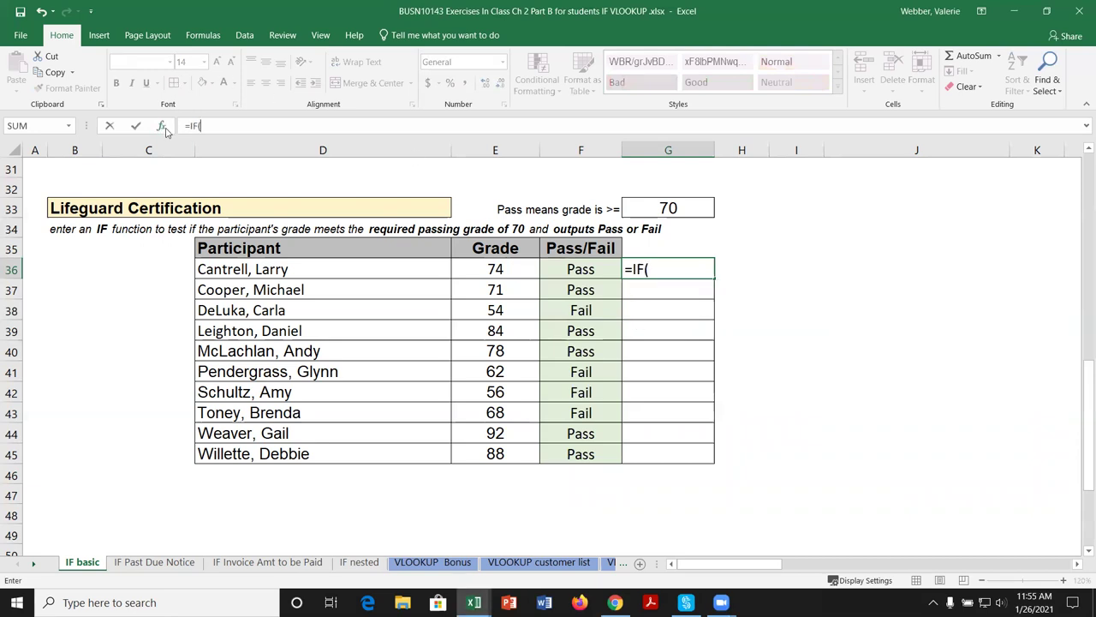
left_click(507, 269)
type(">=")
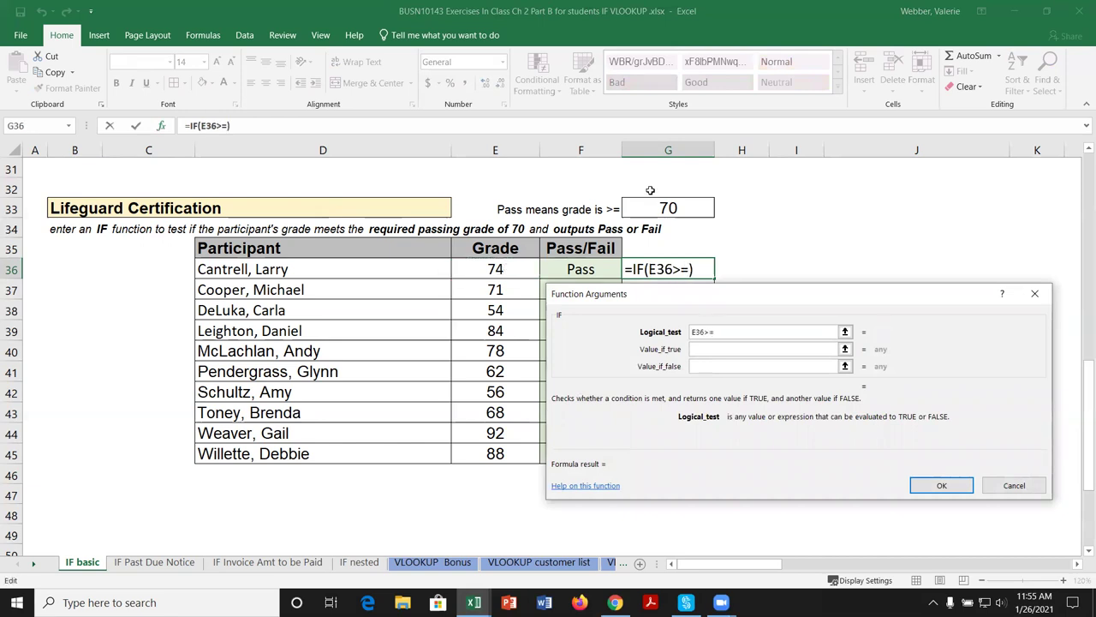
left_click(668, 208)
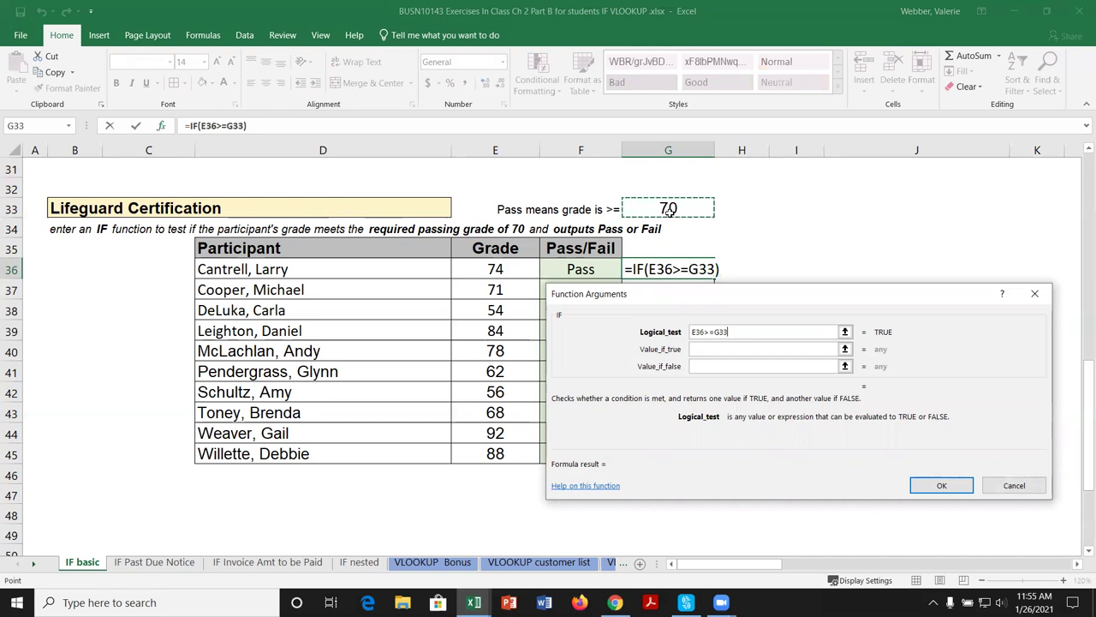
Set the results to "Pass" and "Fail", lock the pass mark as $G$33, and confirm.
left_click(717, 348)
type("Pass")
key("Tab")
type("Fail")
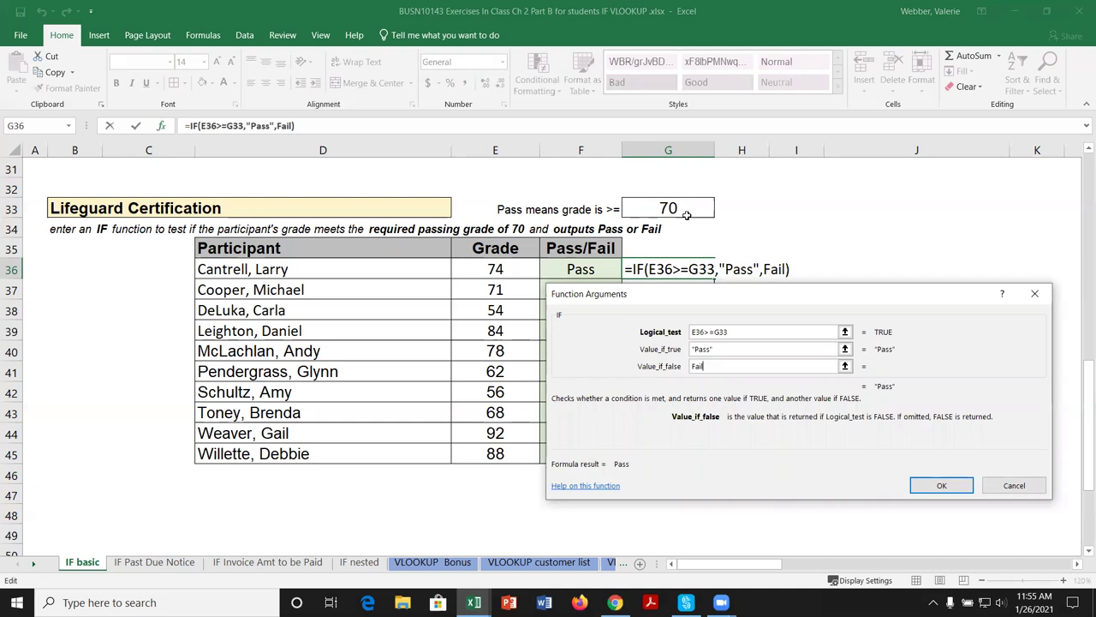
left_click(719, 331)
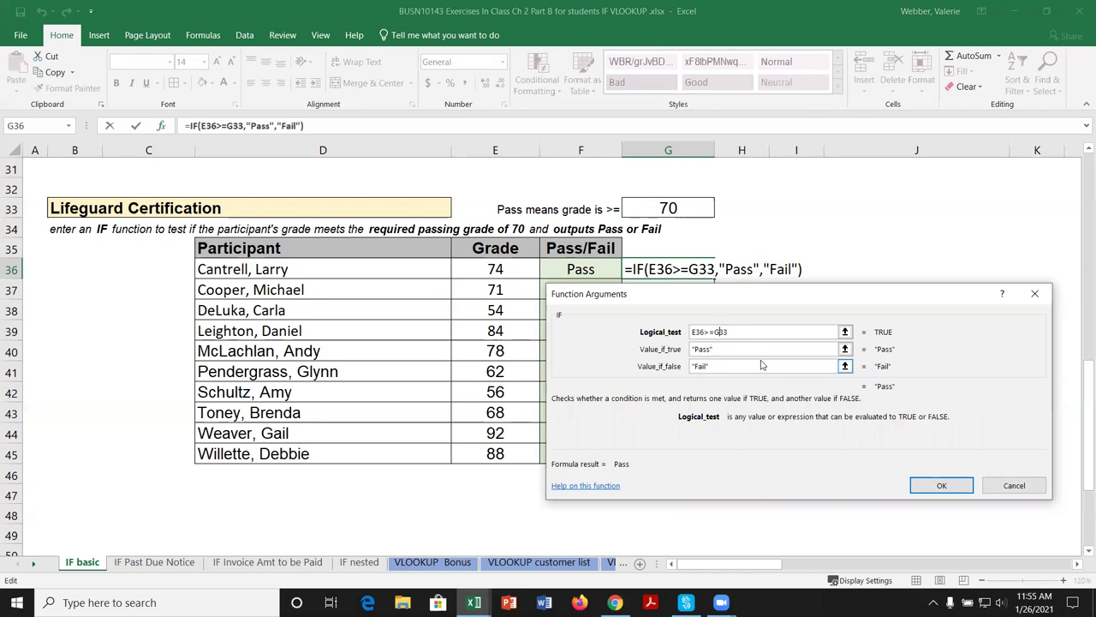
key("F4")
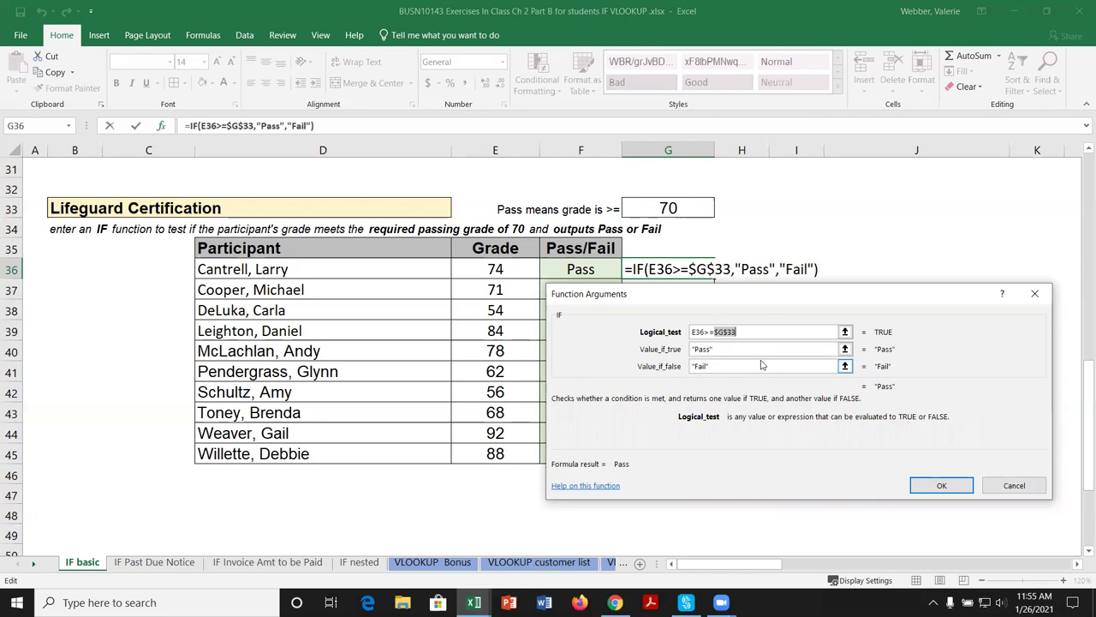
left_click(941, 485)
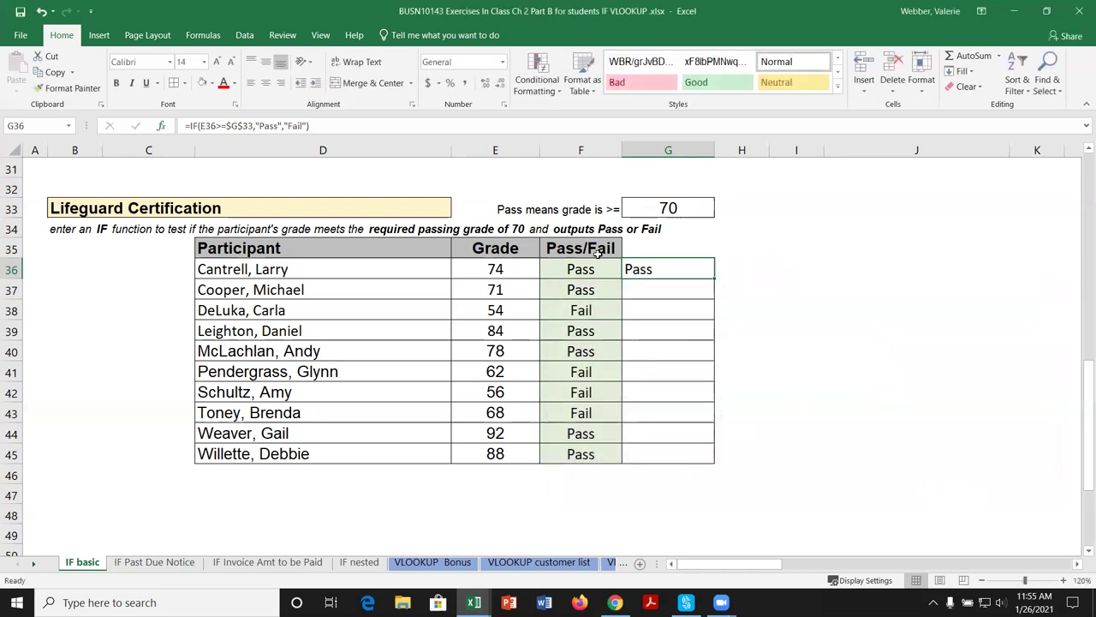
Center G36:G45 and copy G36's IF formula down through G45.
left_click_drag(683, 265, 661, 445)
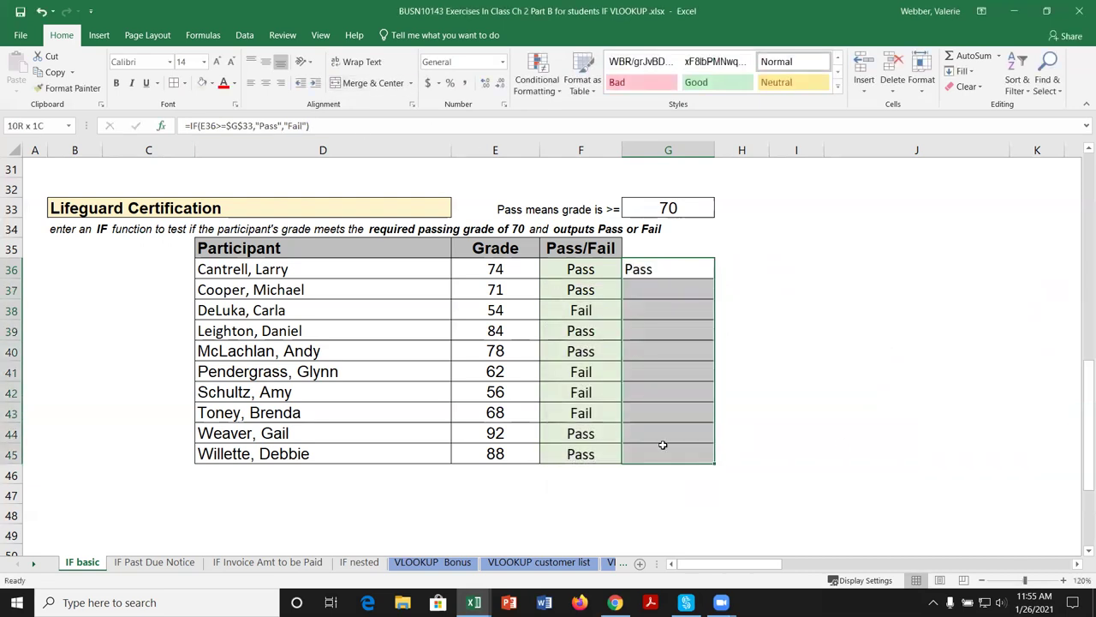
left_click(266, 83)
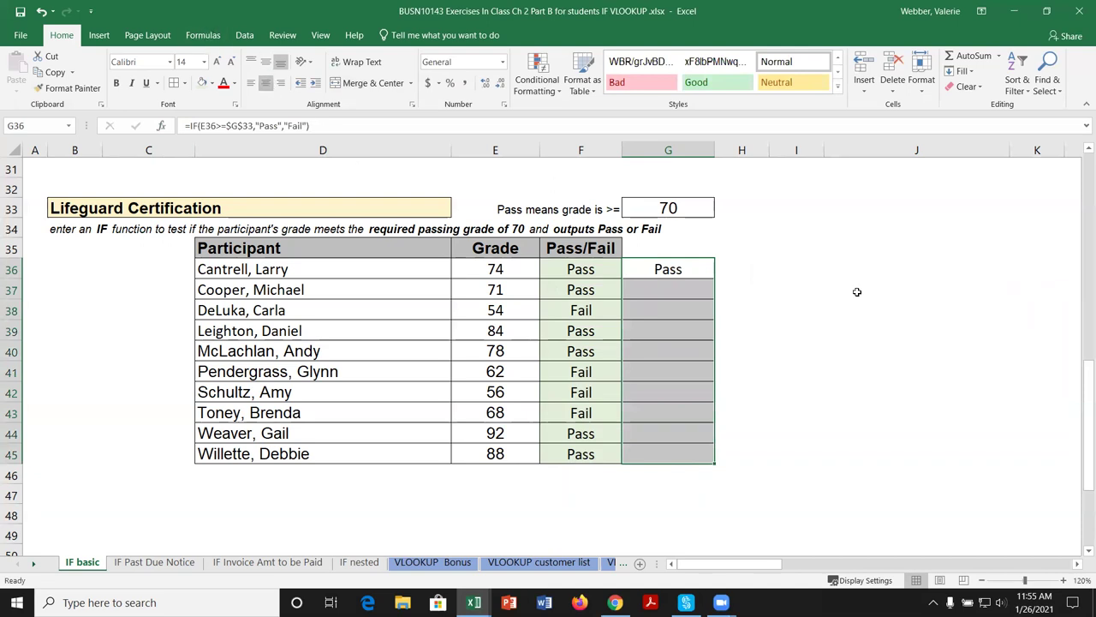
left_click(687, 270)
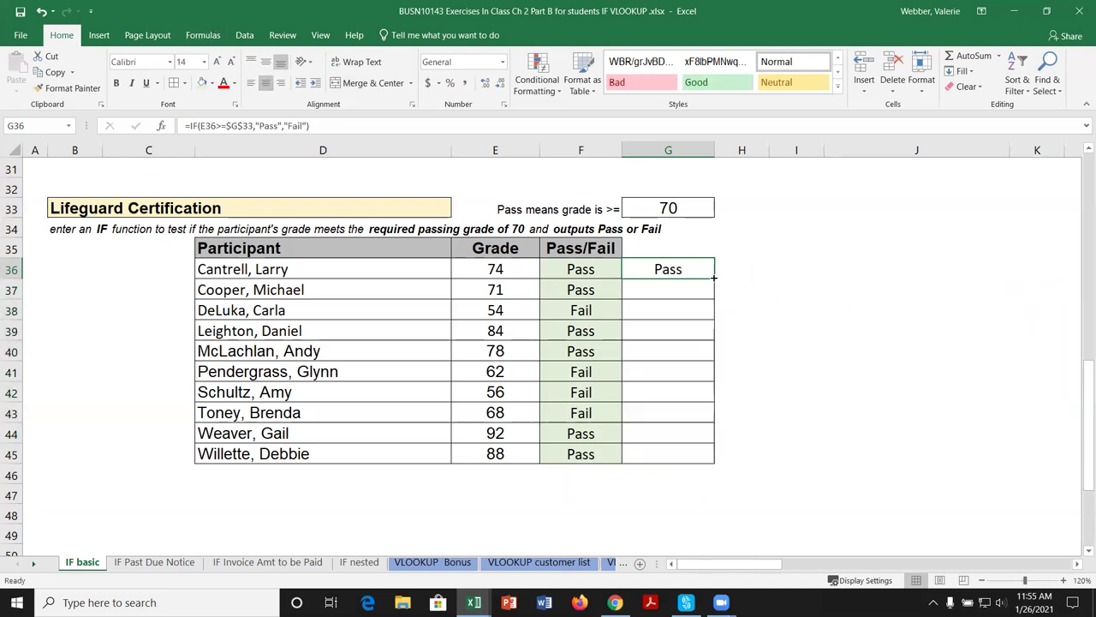
double_click(713, 277)
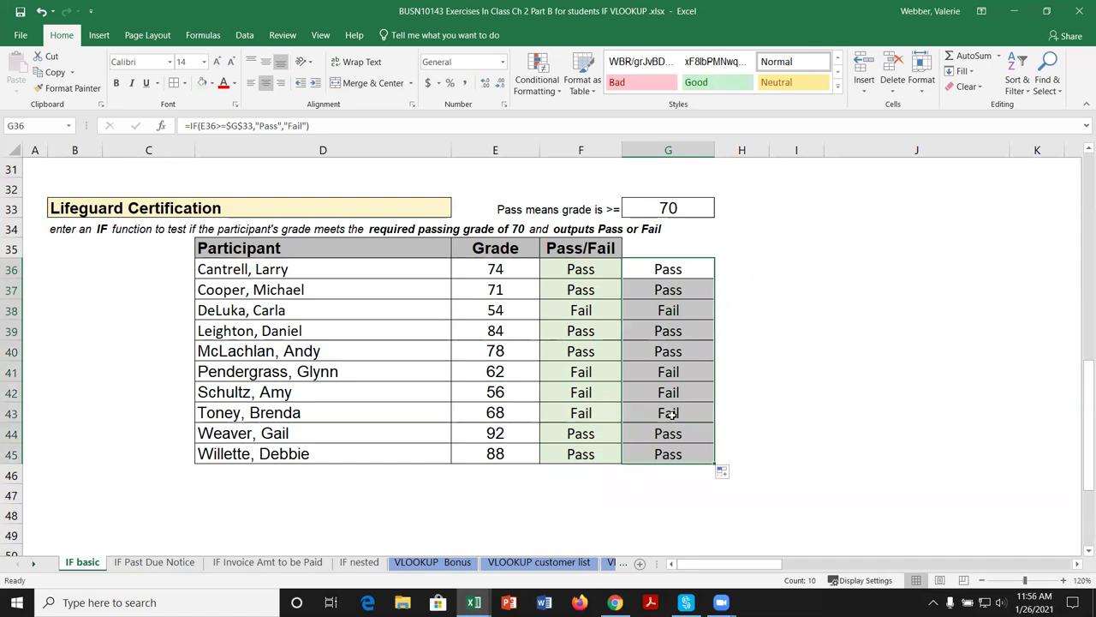
Check G39's formula references, leaving the formula unchanged.
left_click(680, 332)
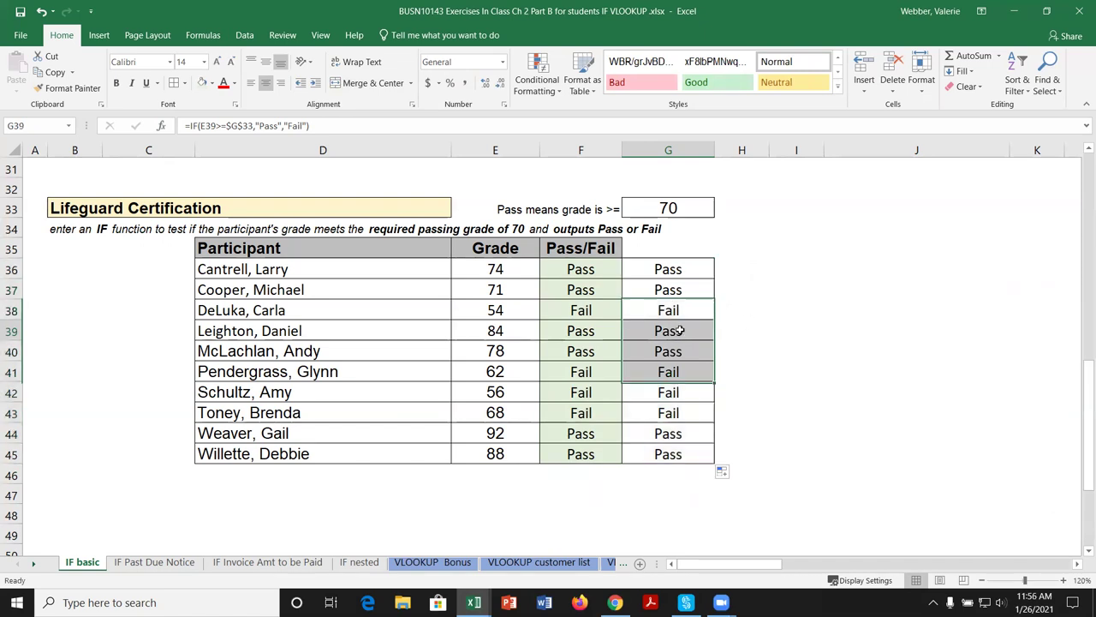
left_click(351, 134)
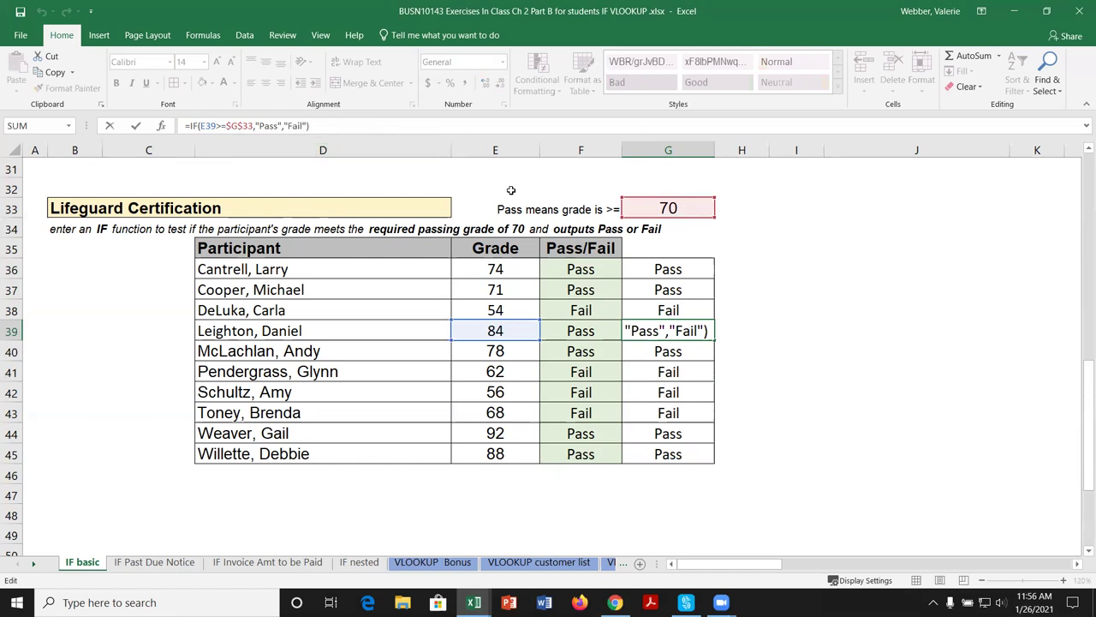
key("ctrl+Return")
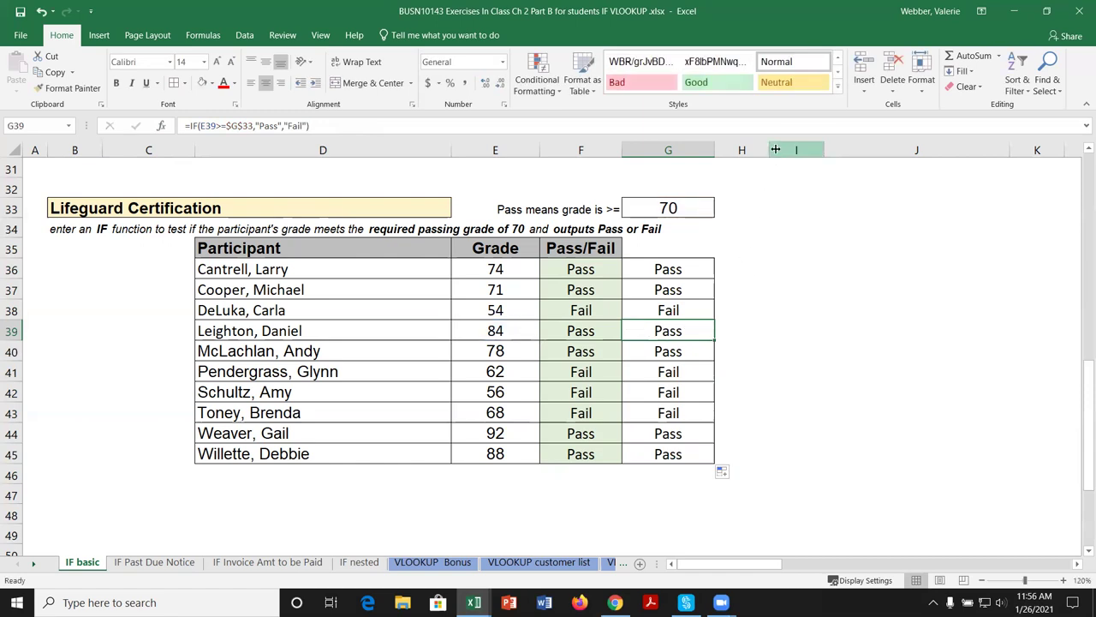
left_click(734, 268)
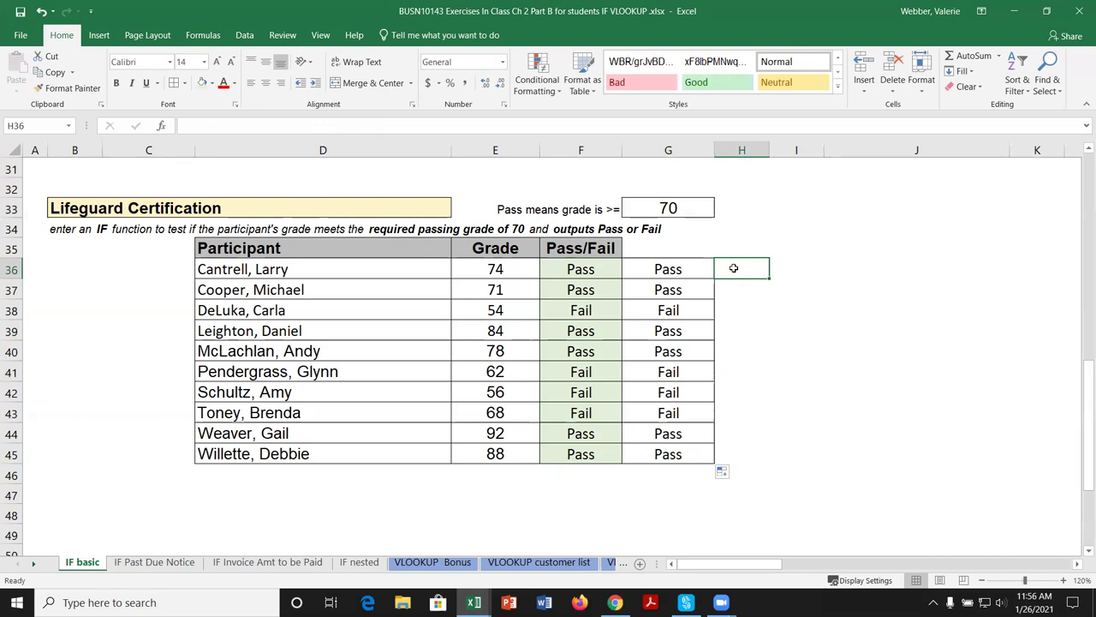
Start an IF formula in H36 with the logical test E36>=G$33.
type("=if")
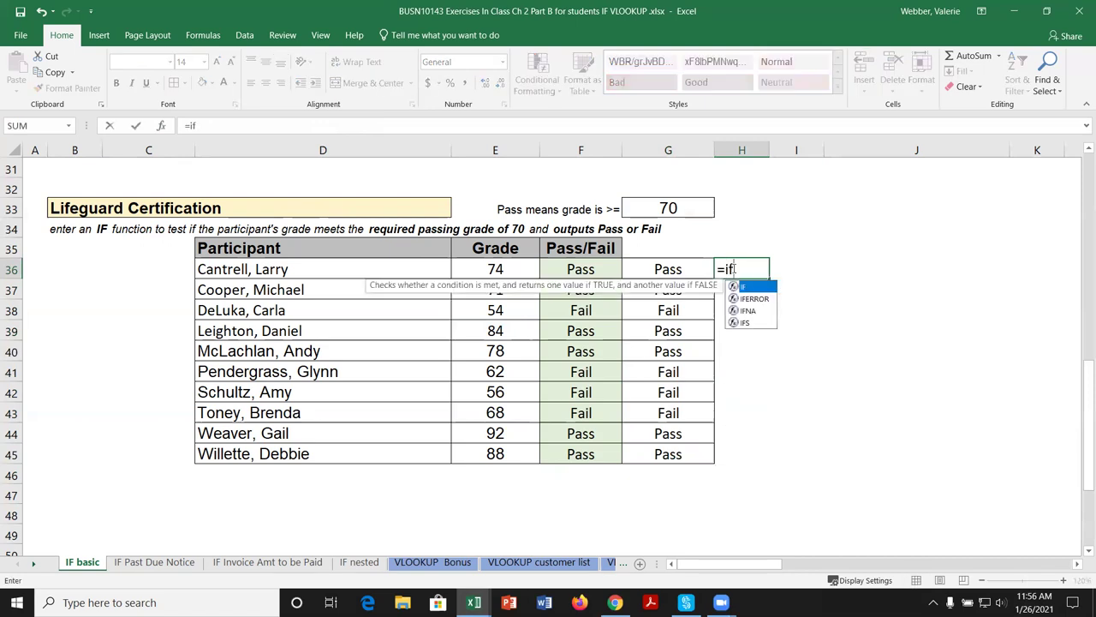
key("Tab")
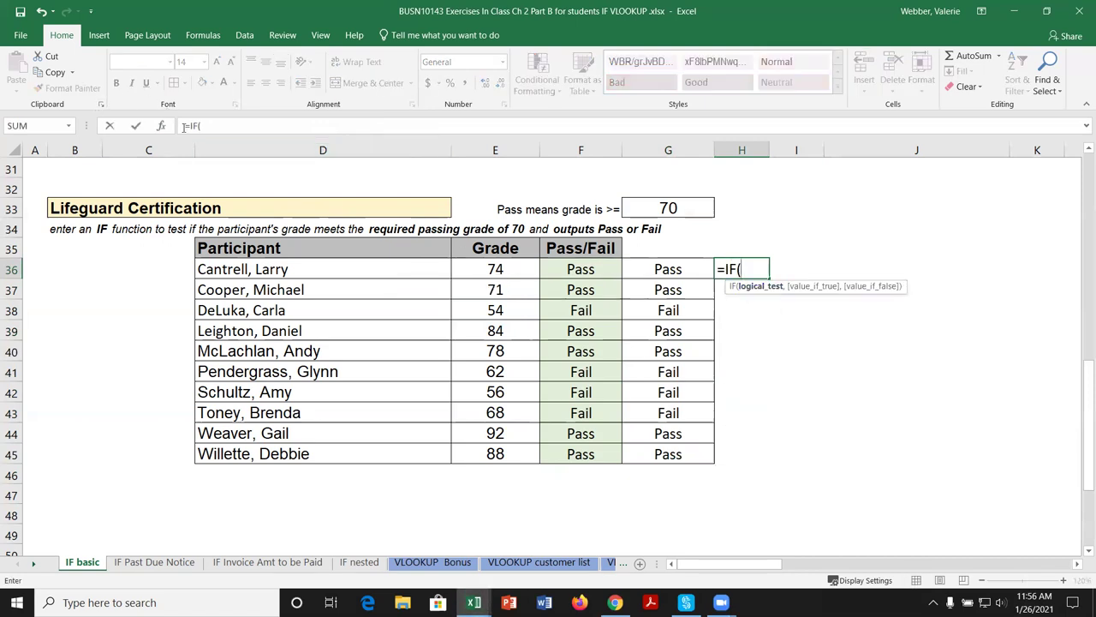
left_click(162, 126)
left_click(496, 270)
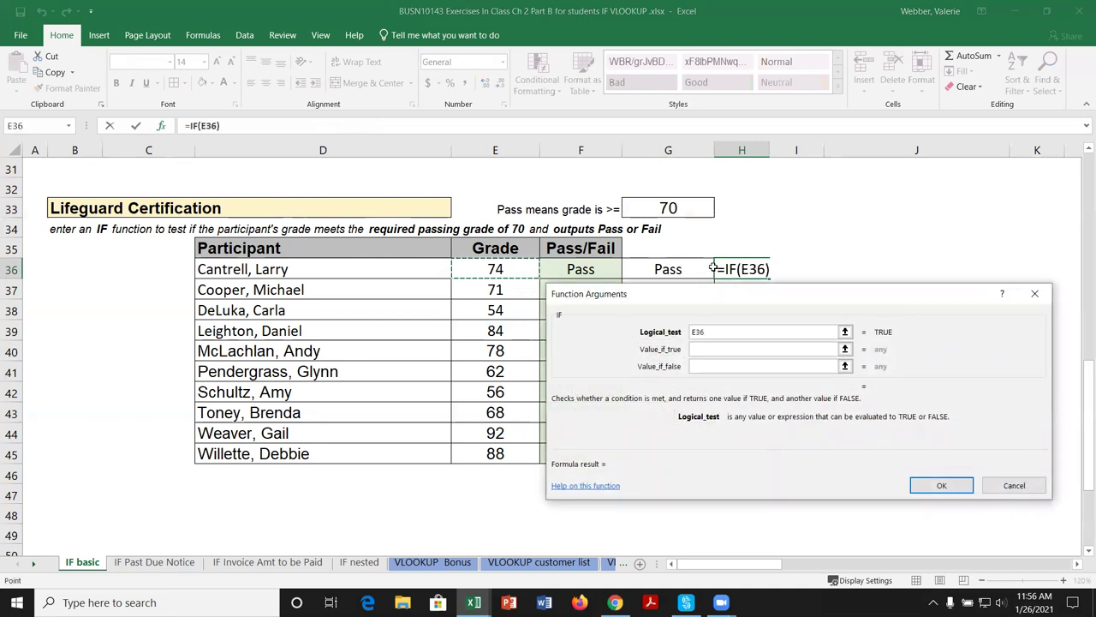
type(">=")
left_click(696, 209)
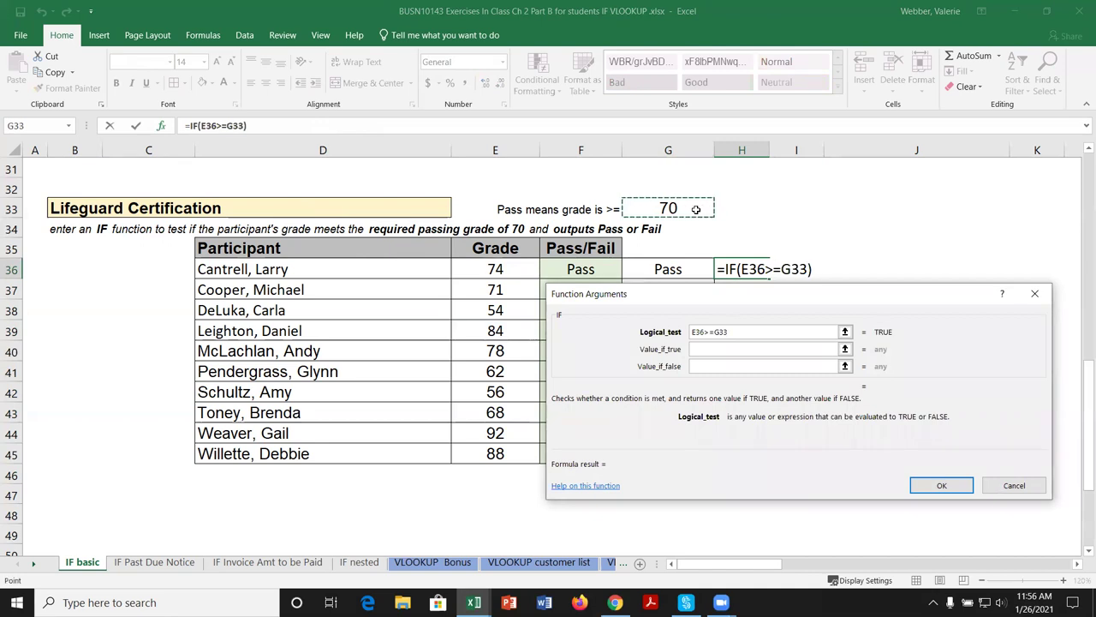
key("F4")
key("F4")
Finish H36's IF with "Pass"/"Fail" results and copy it down through H45.
left_click(734, 348)
left_click(718, 332)
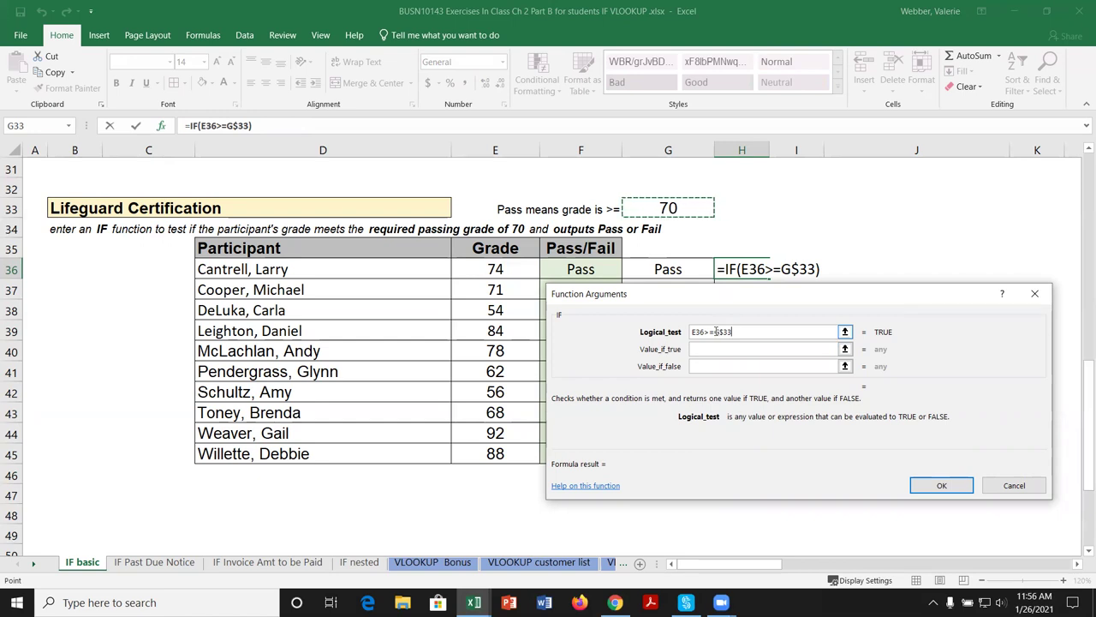
left_click(730, 348)
left_click(729, 347)
type("Pass")
key("Tab")
type("Fail")
key("Return")
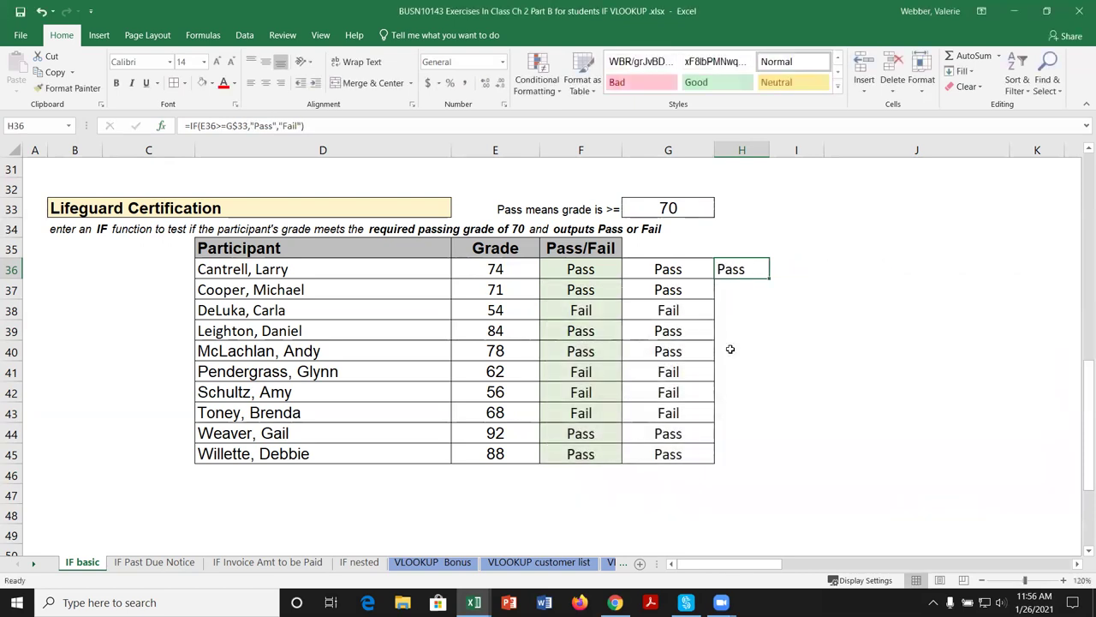
double_click(769, 279)
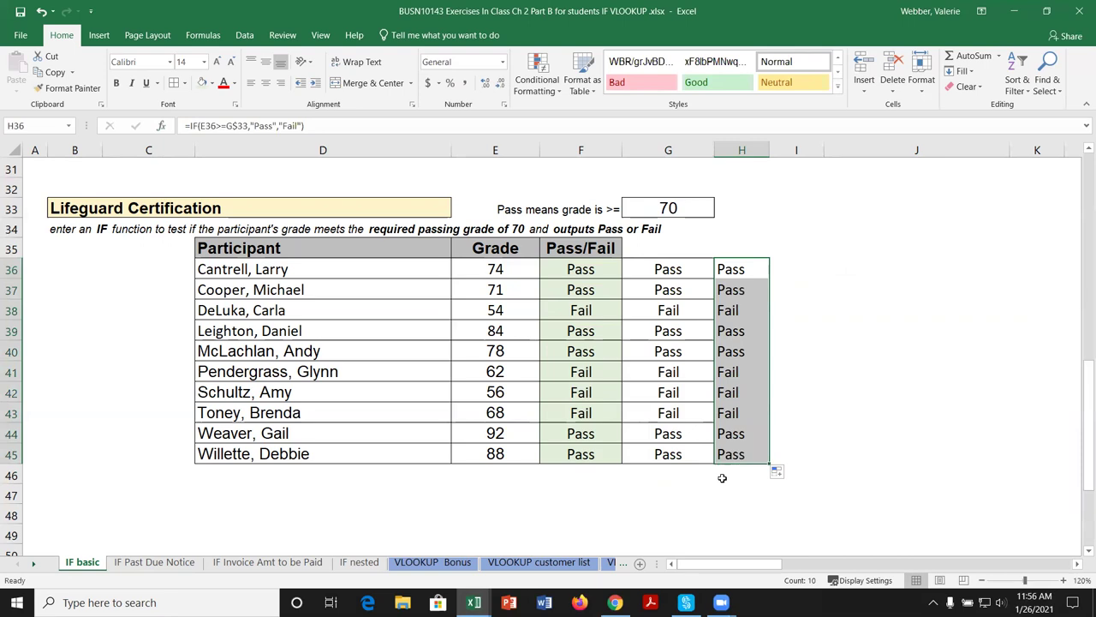
Label G35 with the text $G$33.
left_click(736, 248)
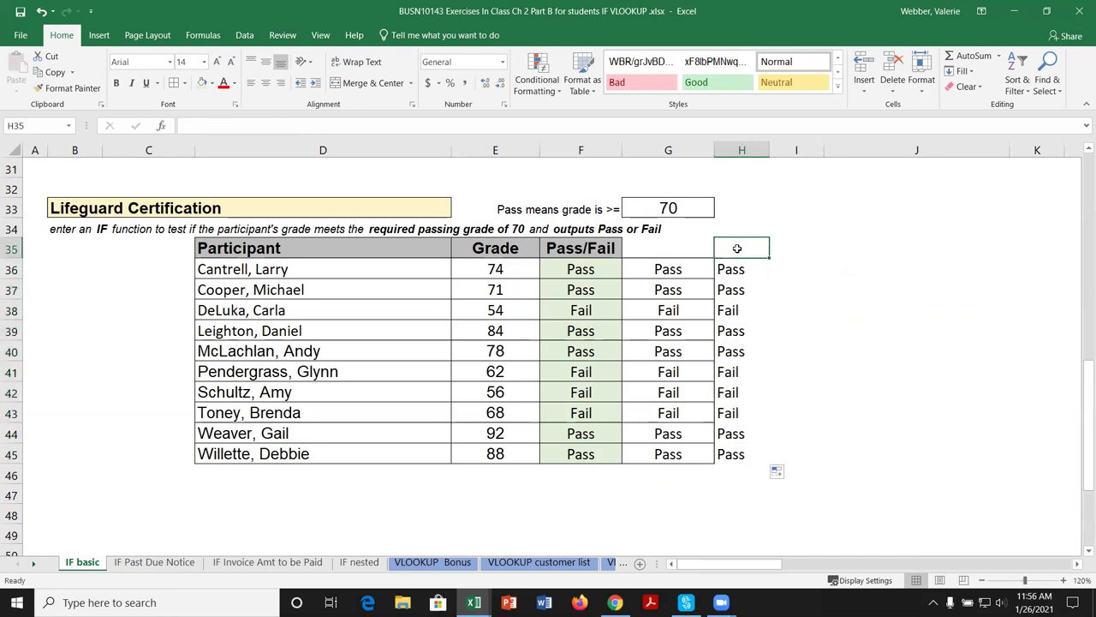
left_click(683, 250)
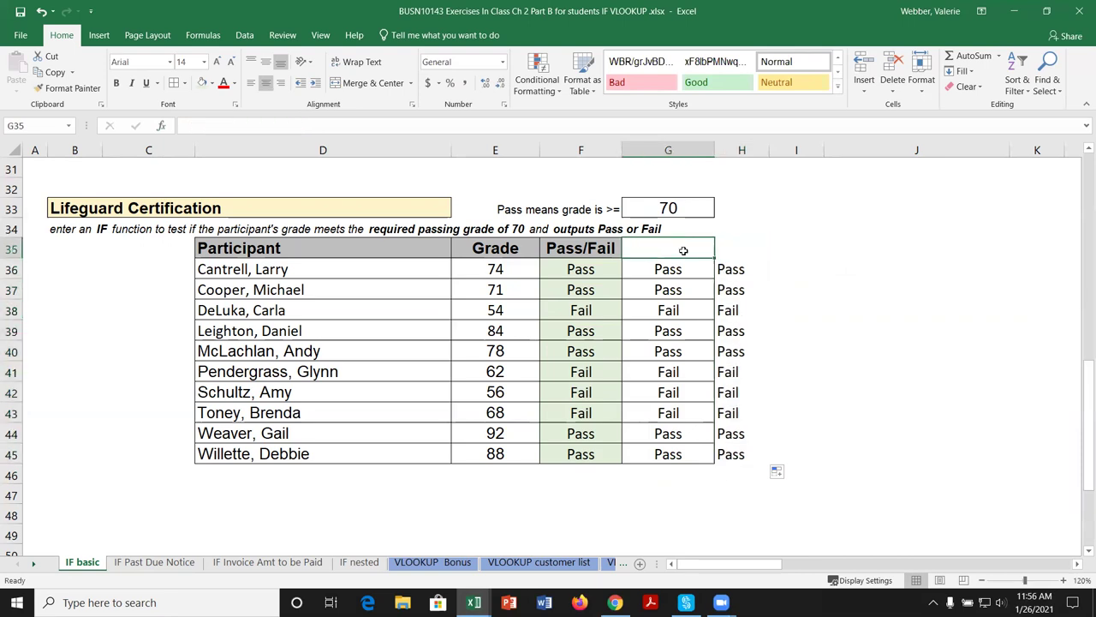
type("'$")
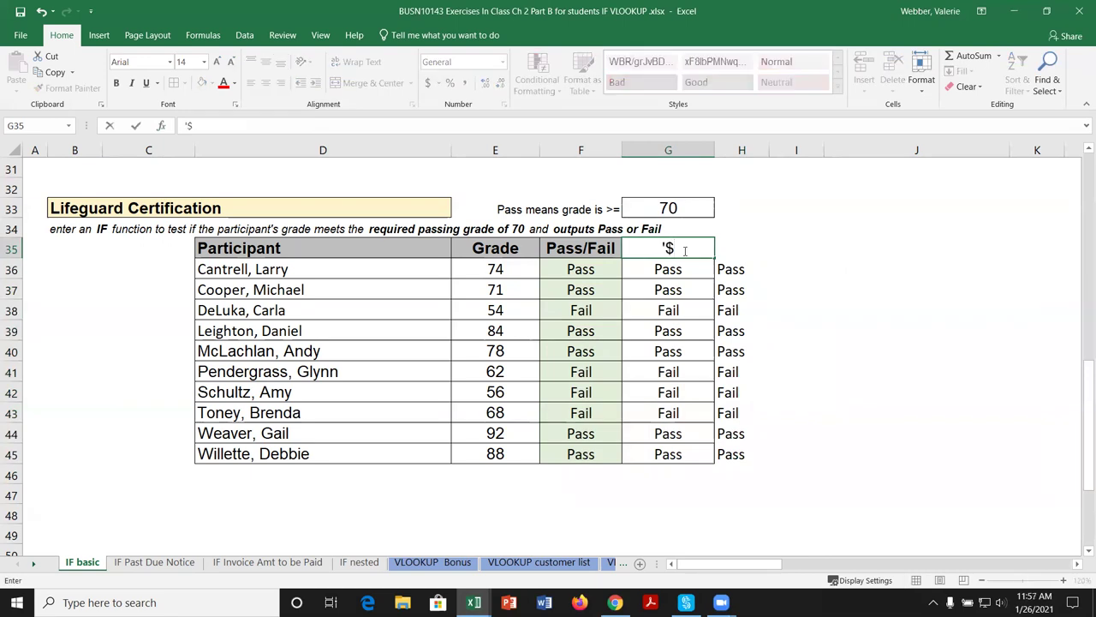
type("g$33")
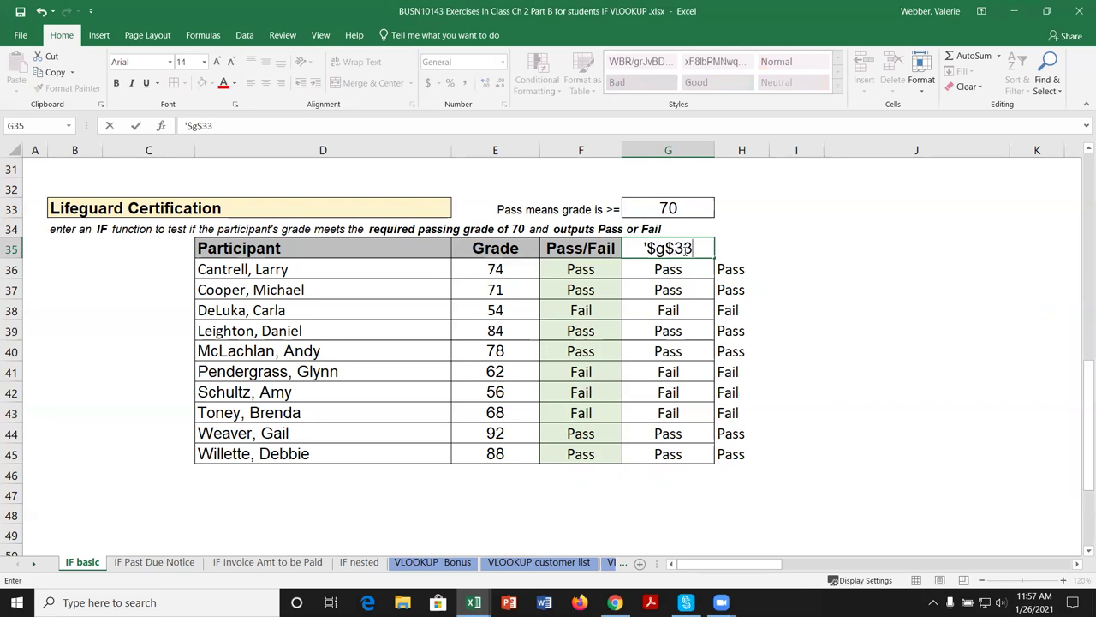
left_click(656, 247)
key("Delete")
type("G")
key("Return")
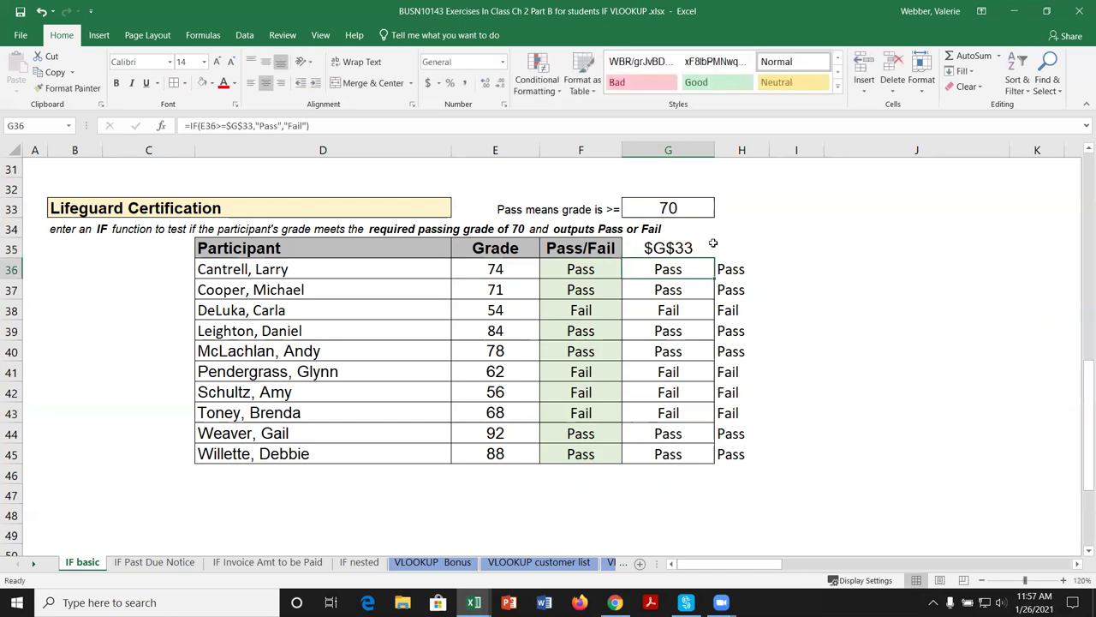
Copy the reference label into H35 to head column H, then select the H–I table area.
left_click(739, 249)
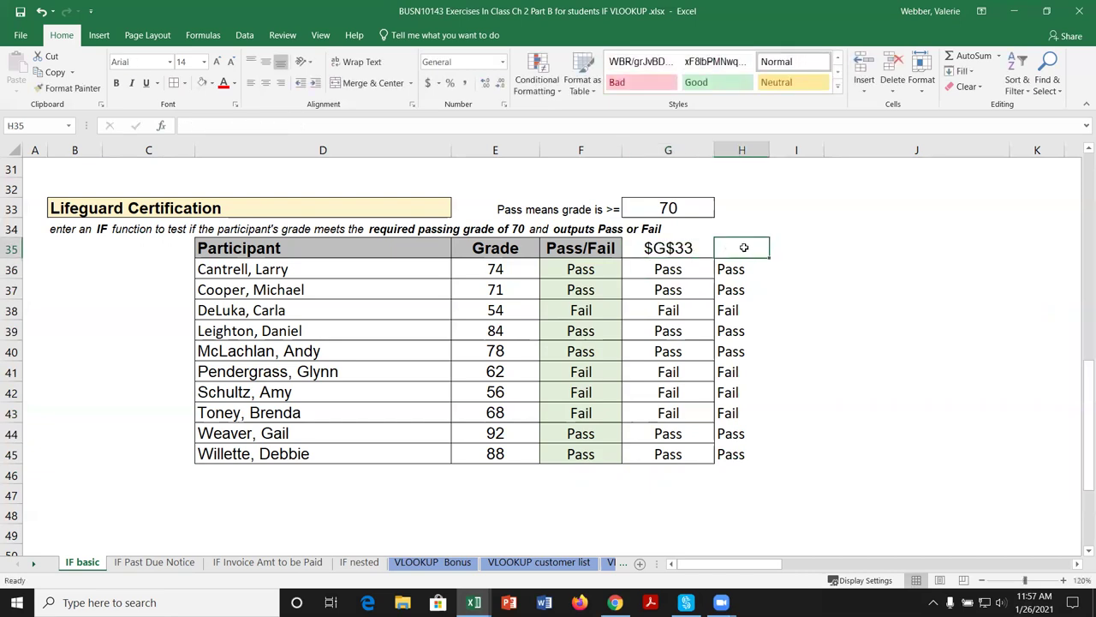
left_click(736, 274)
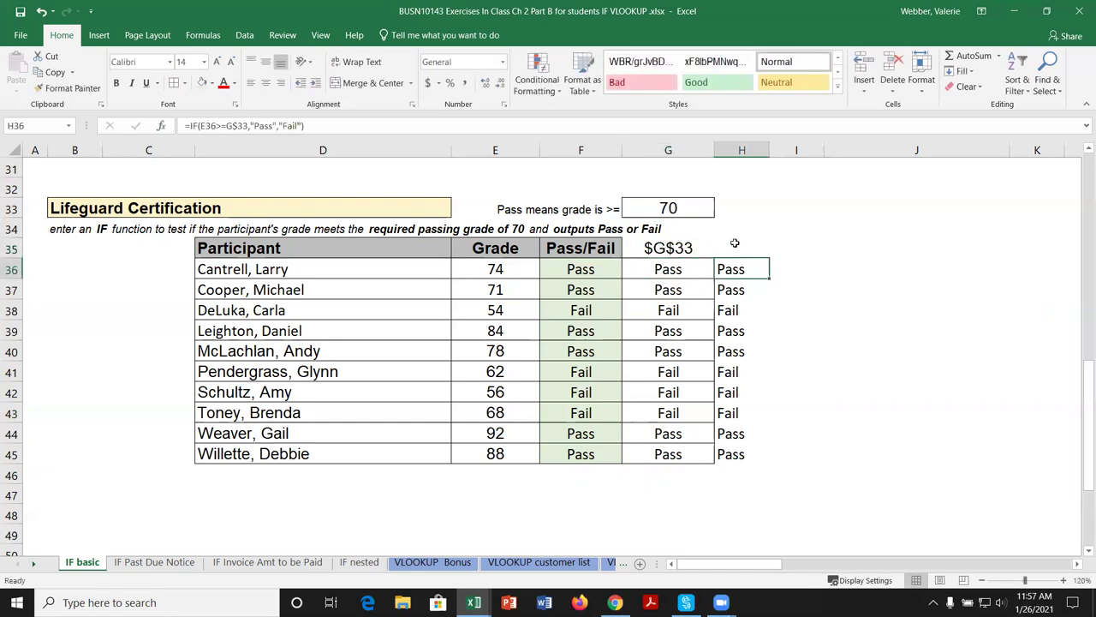
left_click(737, 247)
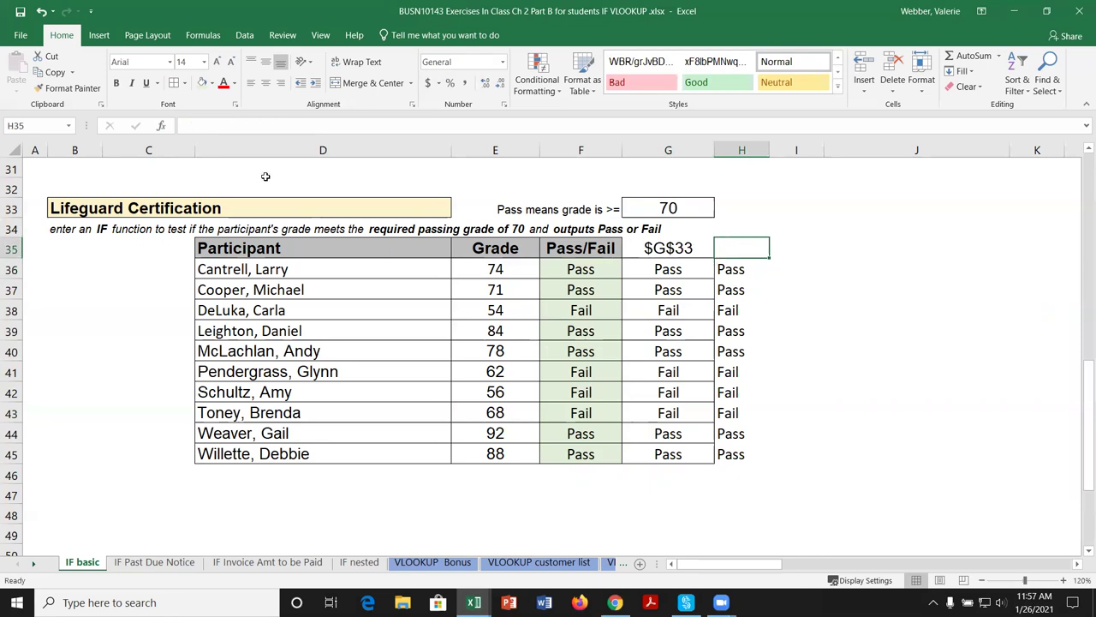
left_click(677, 248)
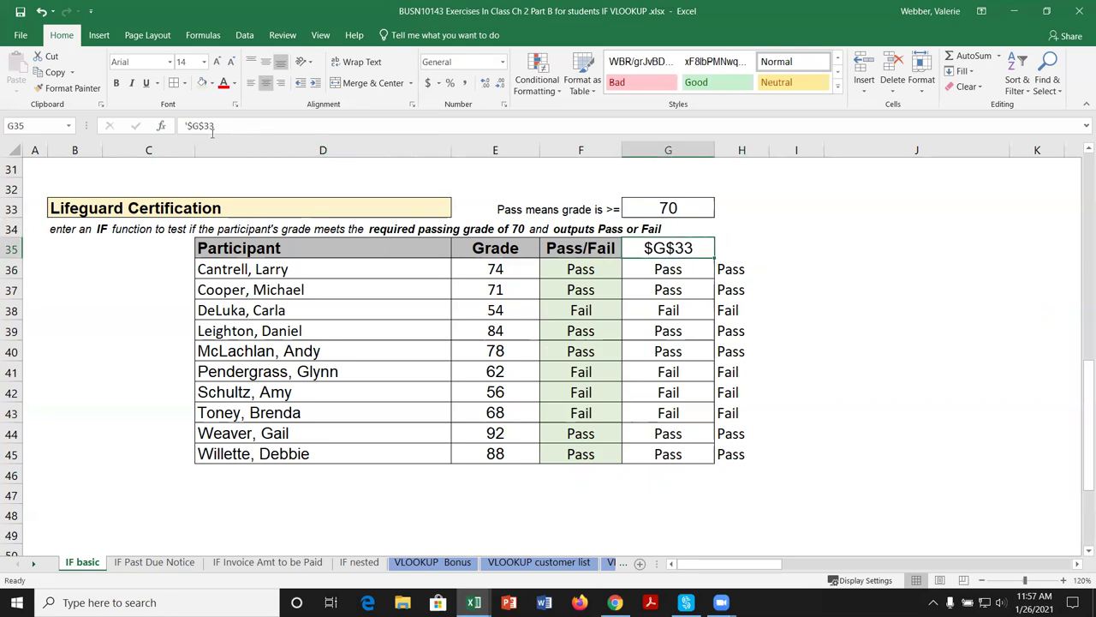
left_click_drag(190, 125, 216, 125)
key("ctrl+c")
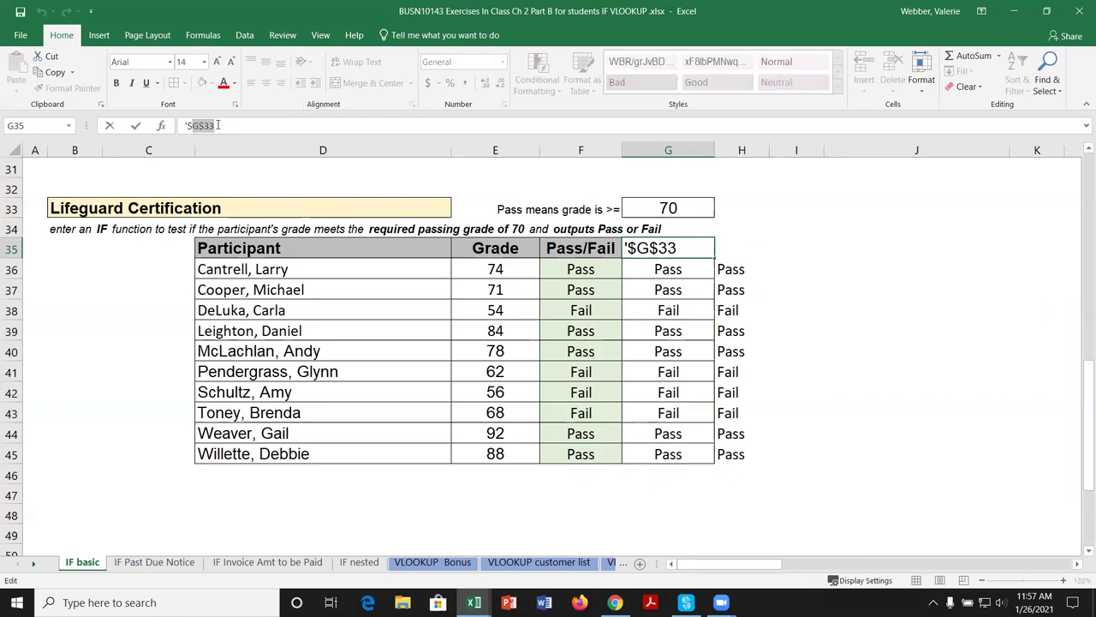
left_click(729, 247)
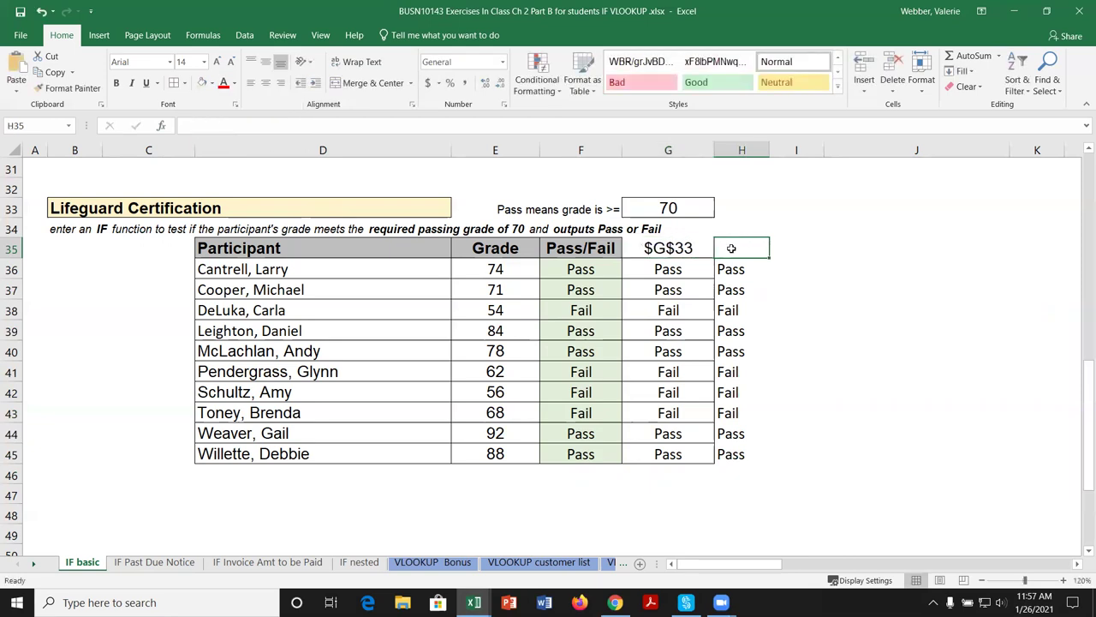
key("ctrl+v")
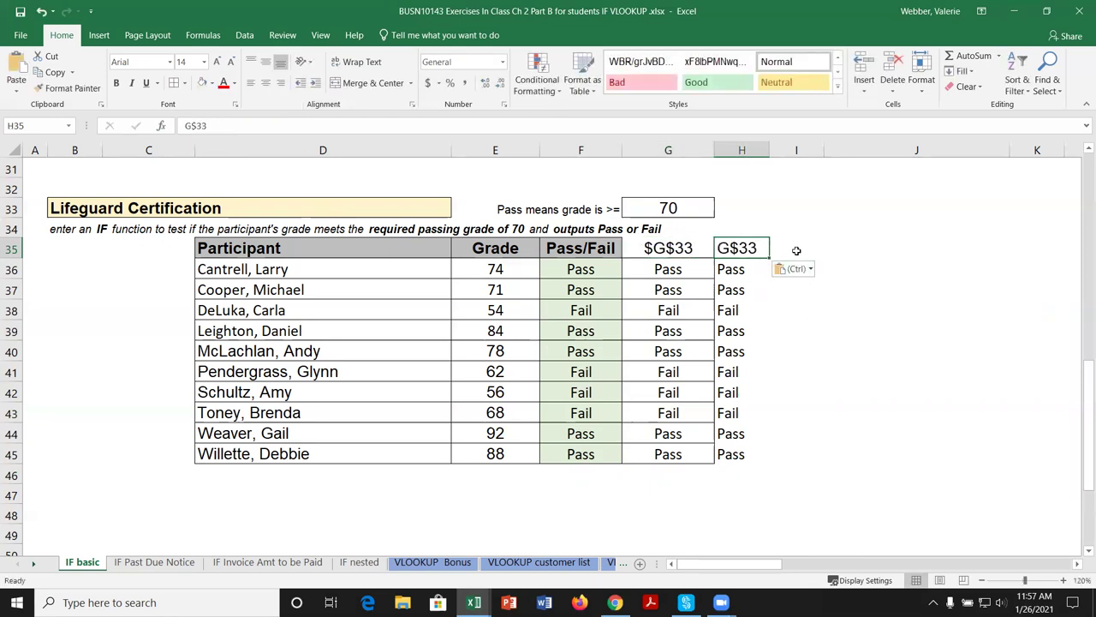
key("Right")
mouse_move(738, 270)
left_mouse_down()
mouse_move(756, 431)
mouse_move(774, 451)
left_mouse_up()
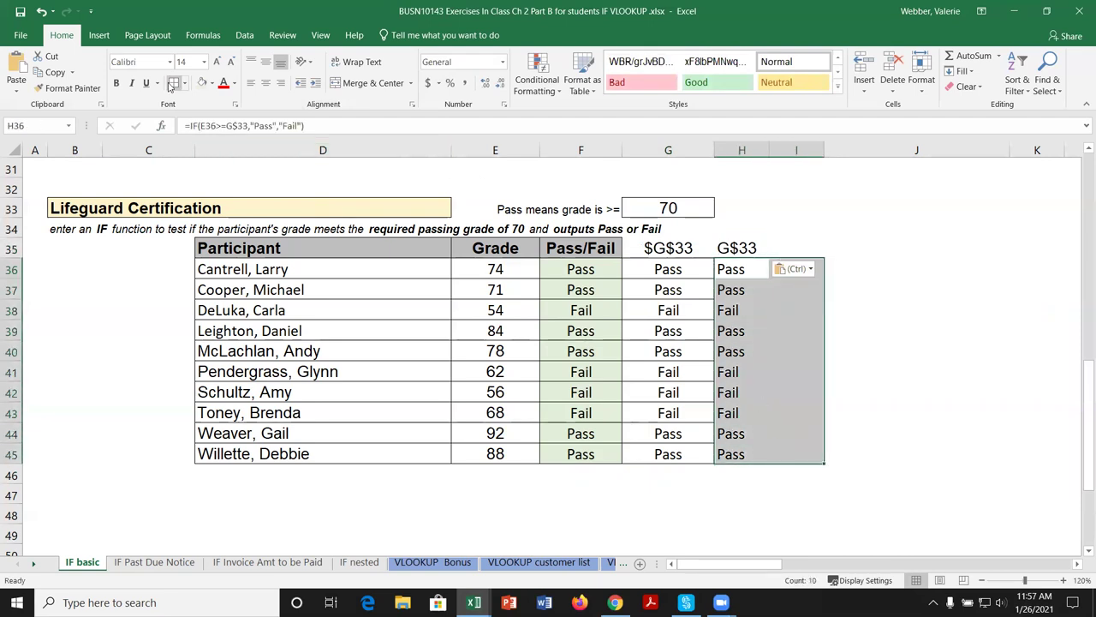
left_click_drag(692, 248, 796, 249)
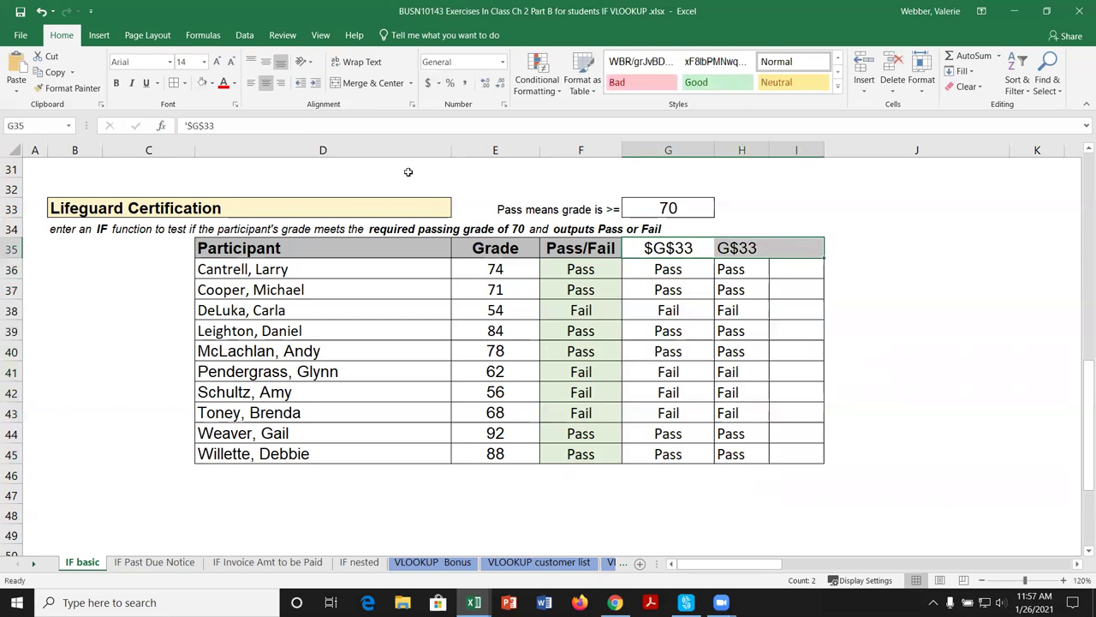
Label I35 with the mixed reference text $G33.
left_click(788, 248)
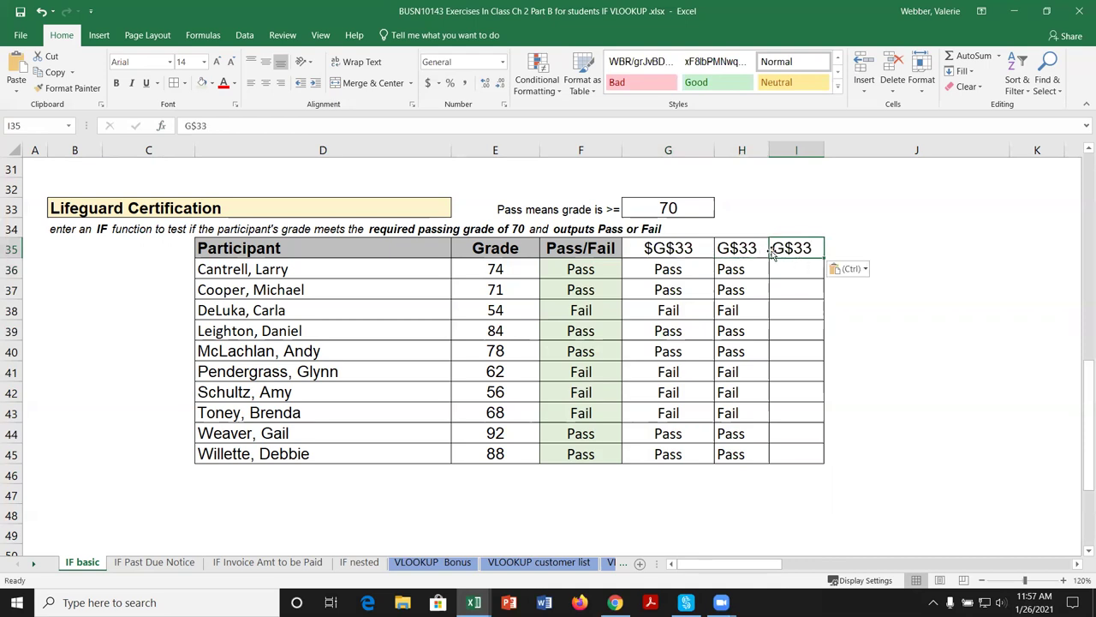
left_click(186, 125)
type("$")
key("Right")
key("Delete")
key("Return")
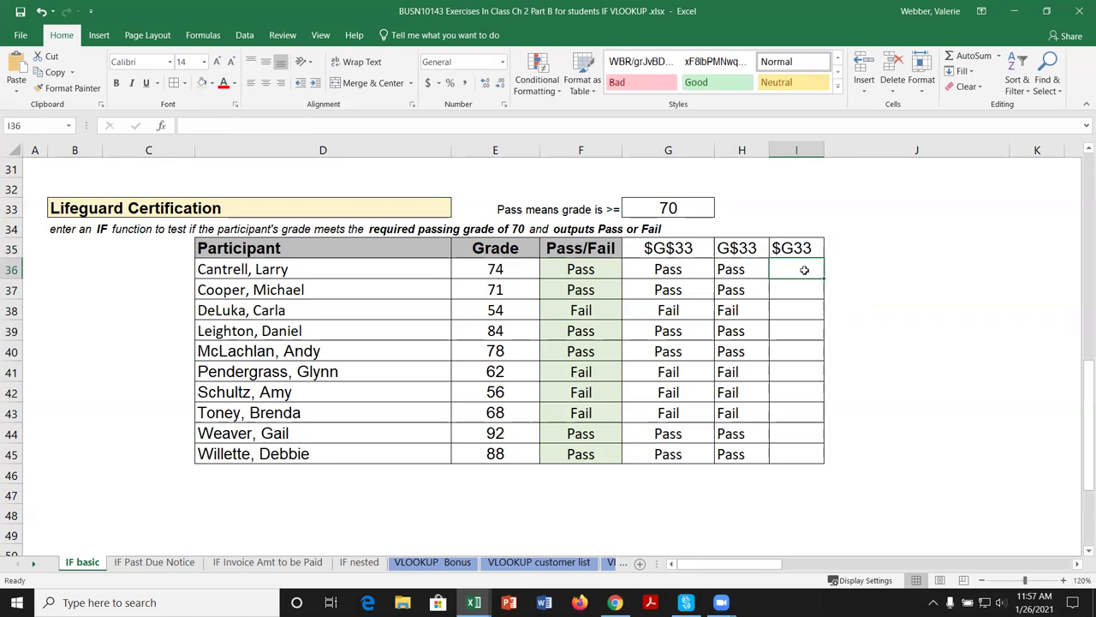
Start an IF formula in I36 testing E36>=$G33.
type("=")
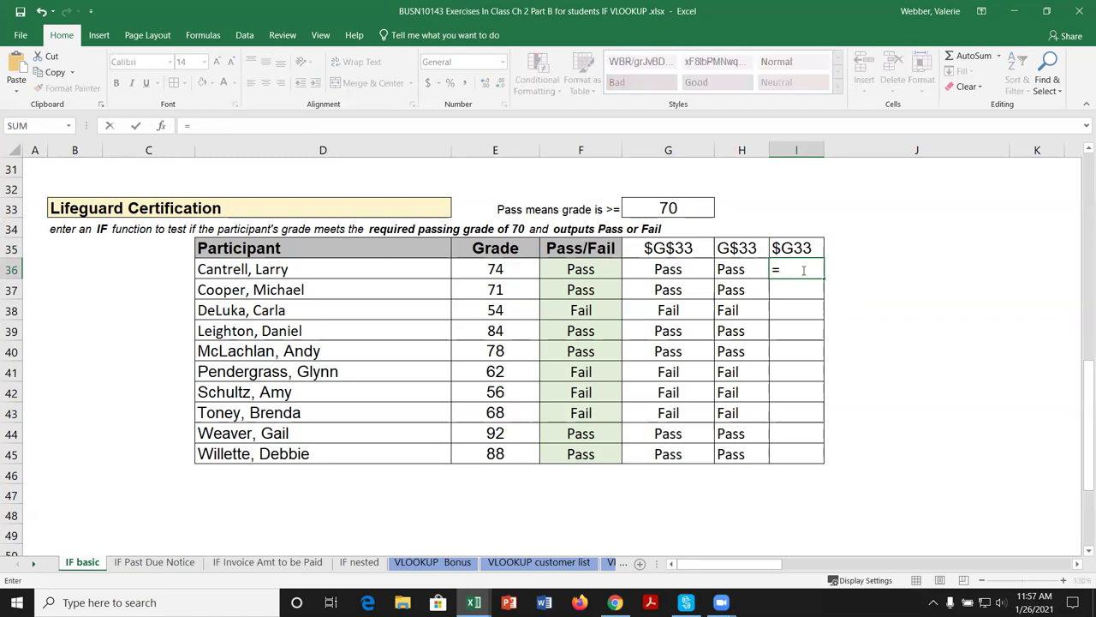
type("if")
double_click(802, 288)
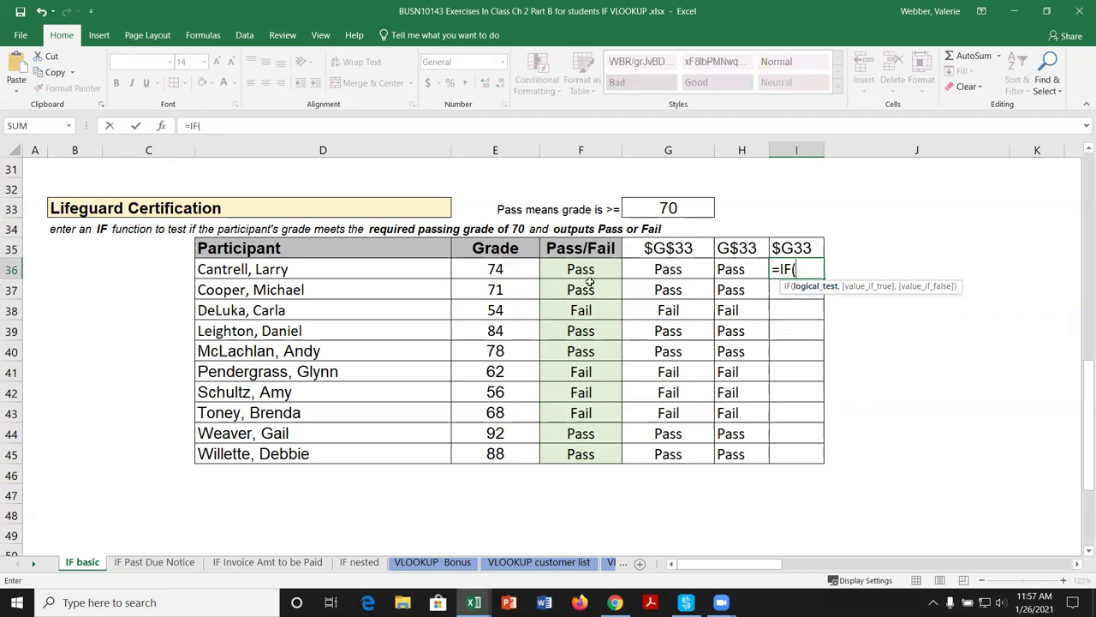
left_click(160, 125)
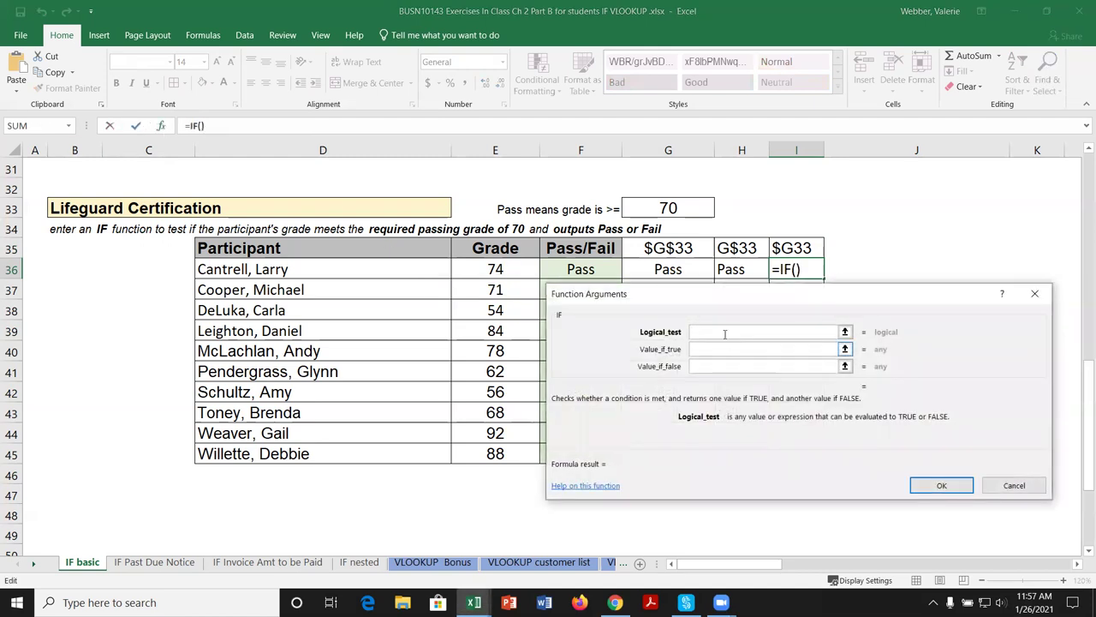
left_click(526, 269)
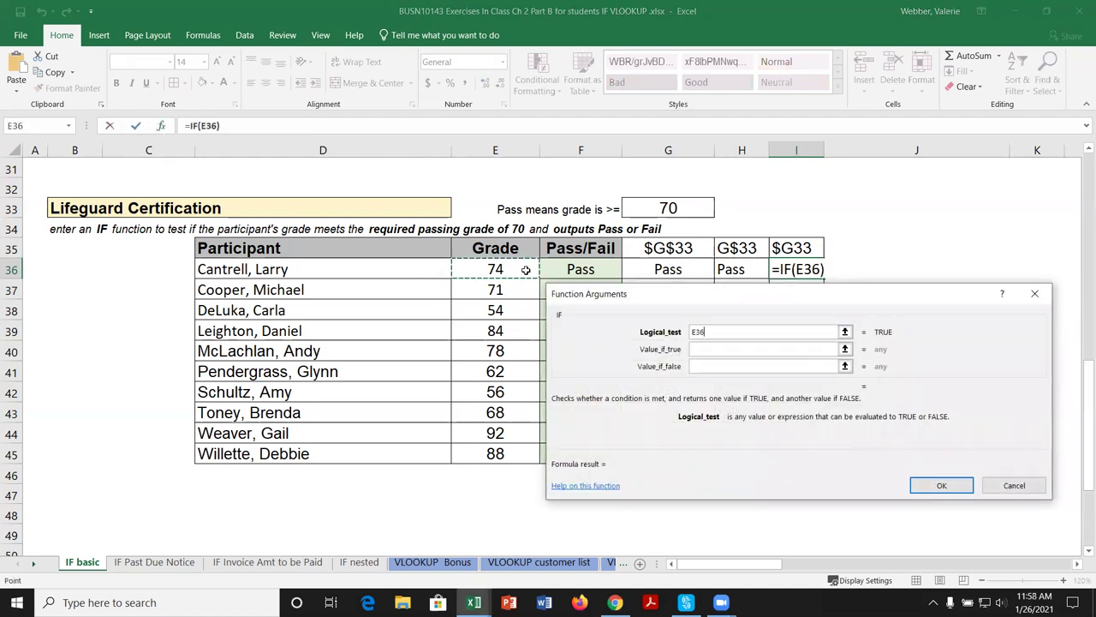
type(">=")
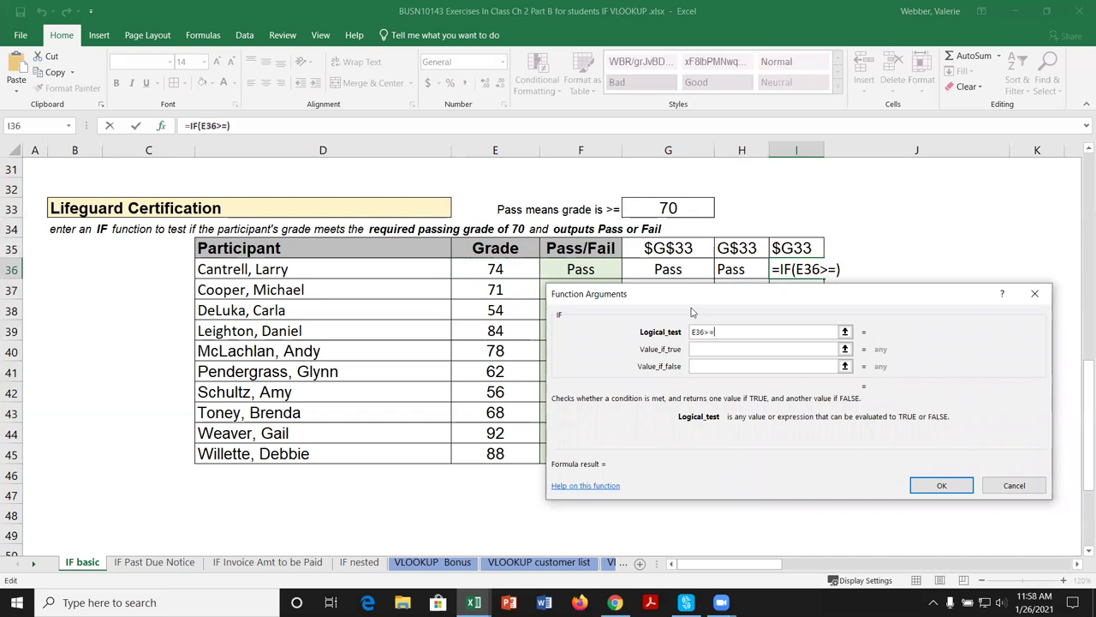
left_click(694, 211)
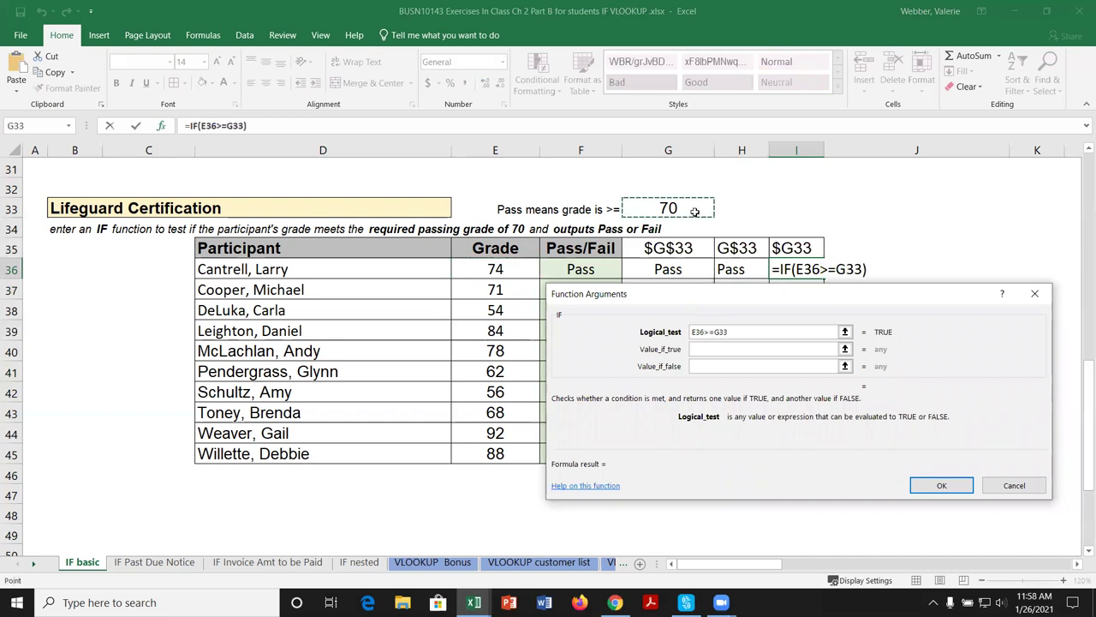
key("F4")
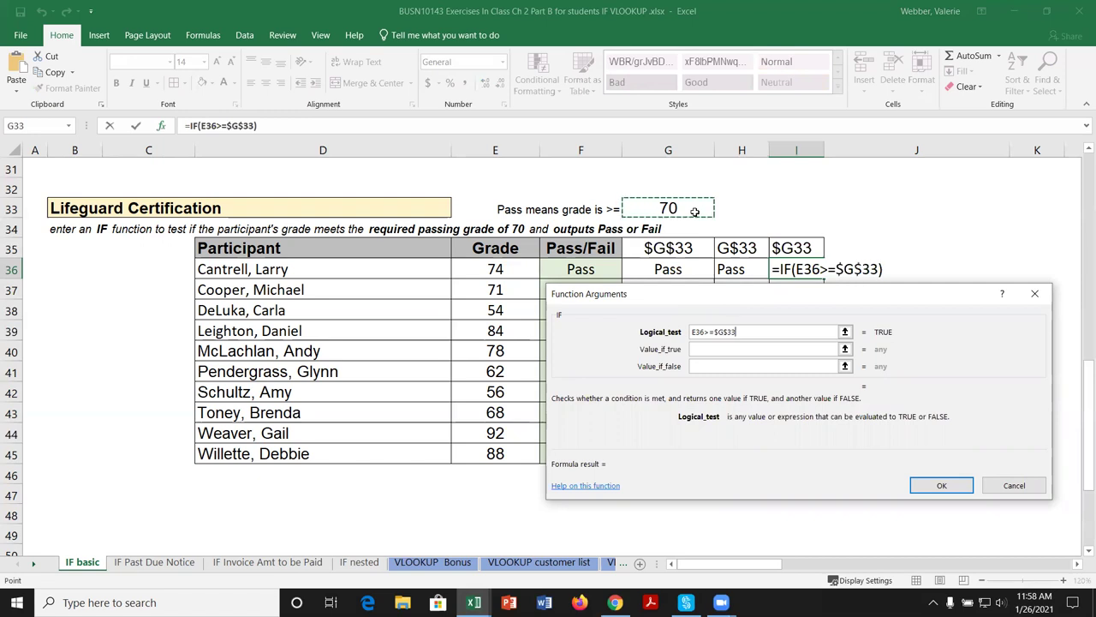
key("F4")
key("F4")
Finish I36's IF with "Pass"/"Fail" results and copy it down through I45.
left_click(722, 349)
type("Pass")
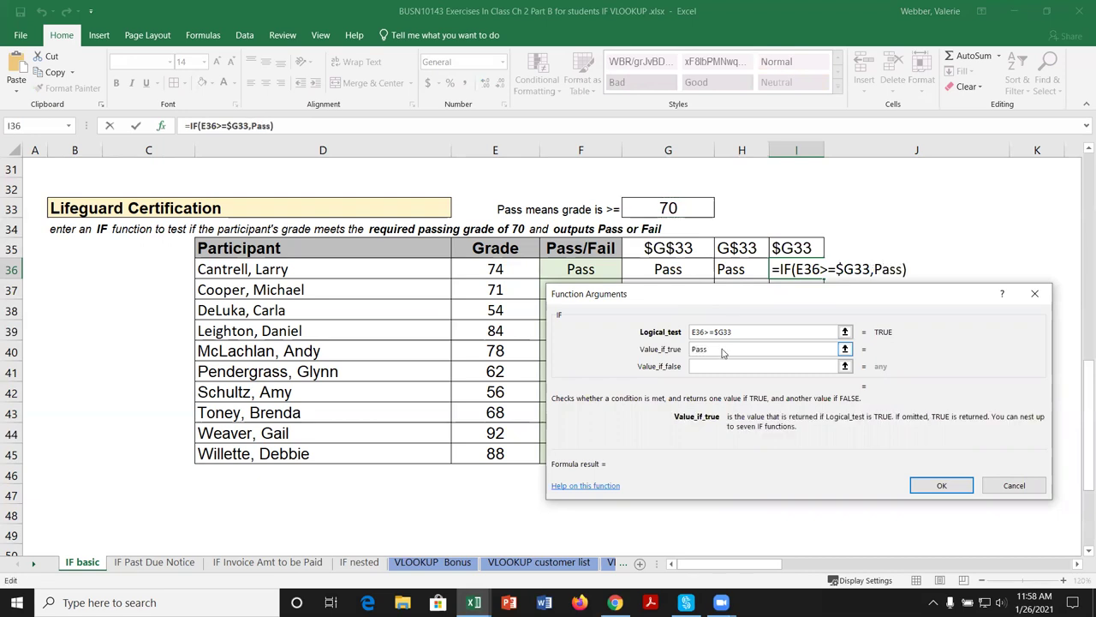
key("Tab")
type("Fail")
key("Return")
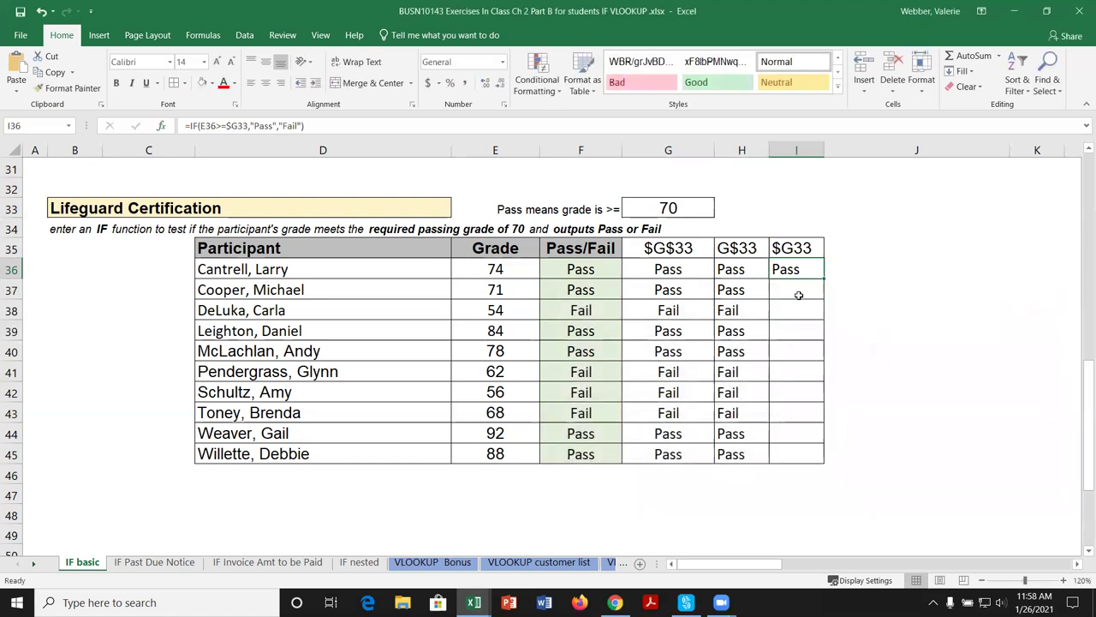
double_click(824, 279)
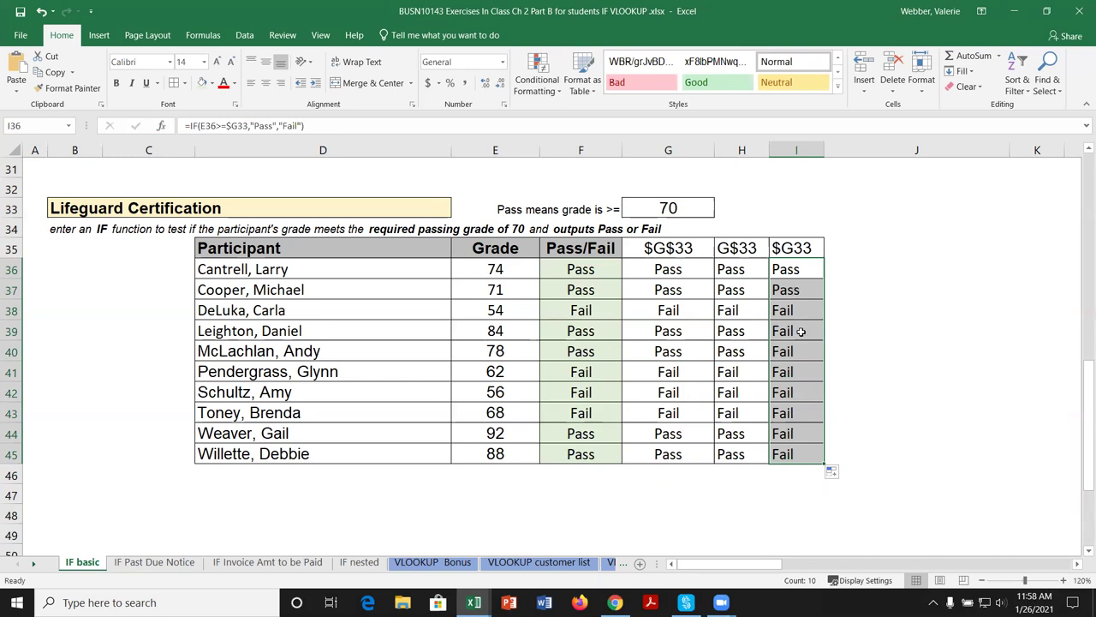
left_click(792, 270)
left_click(317, 127)
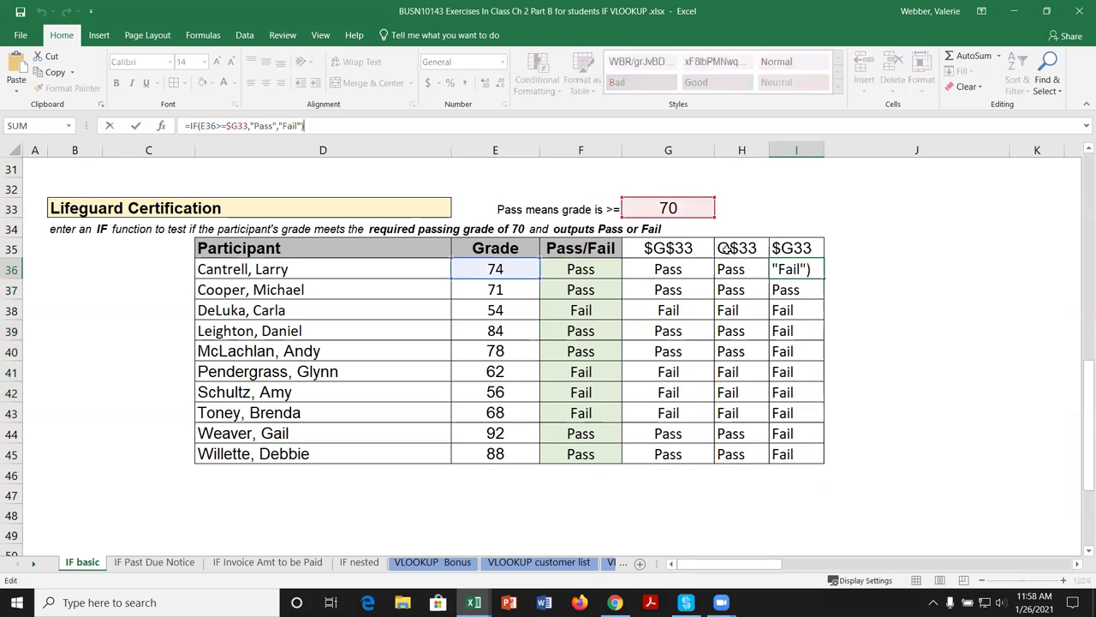
left_click(788, 288)
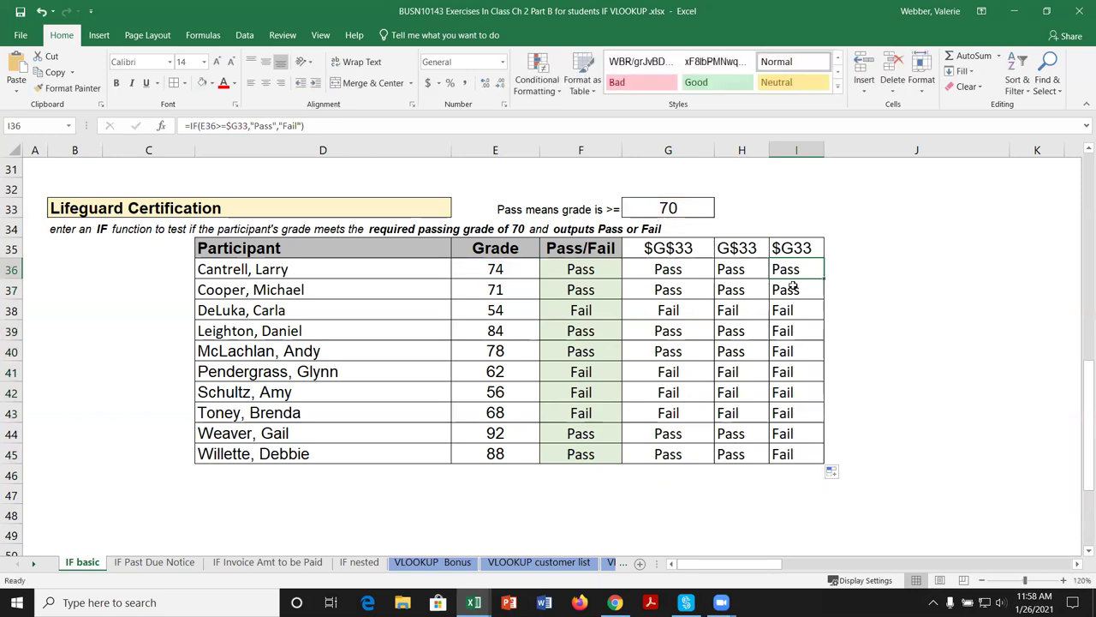
left_click(312, 126)
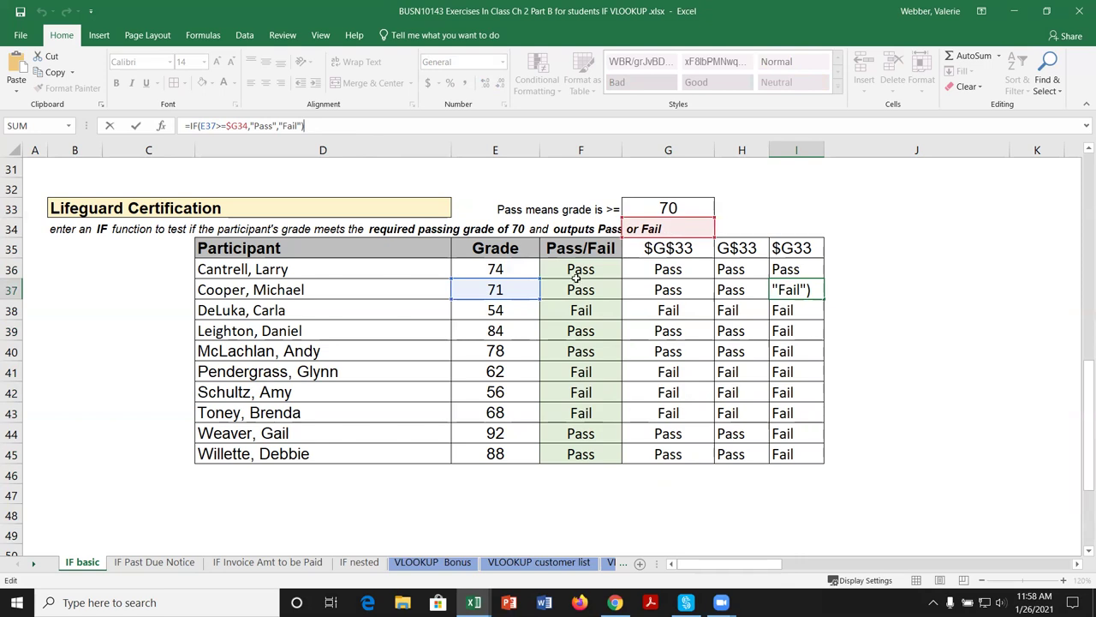
key("ctrl+Return")
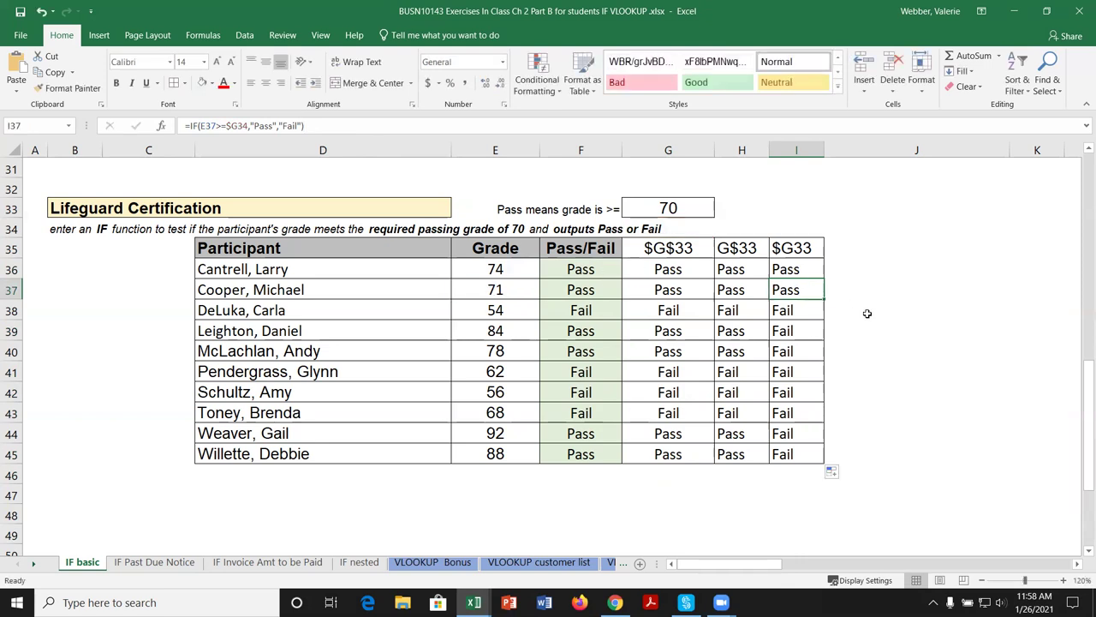
left_click(807, 312)
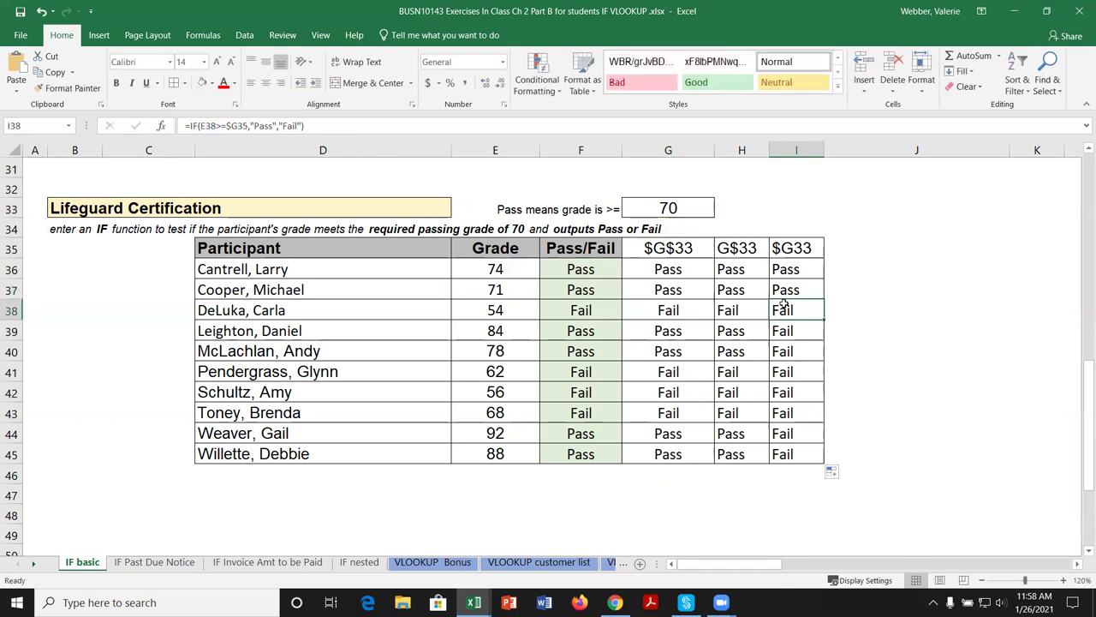
left_click(322, 128)
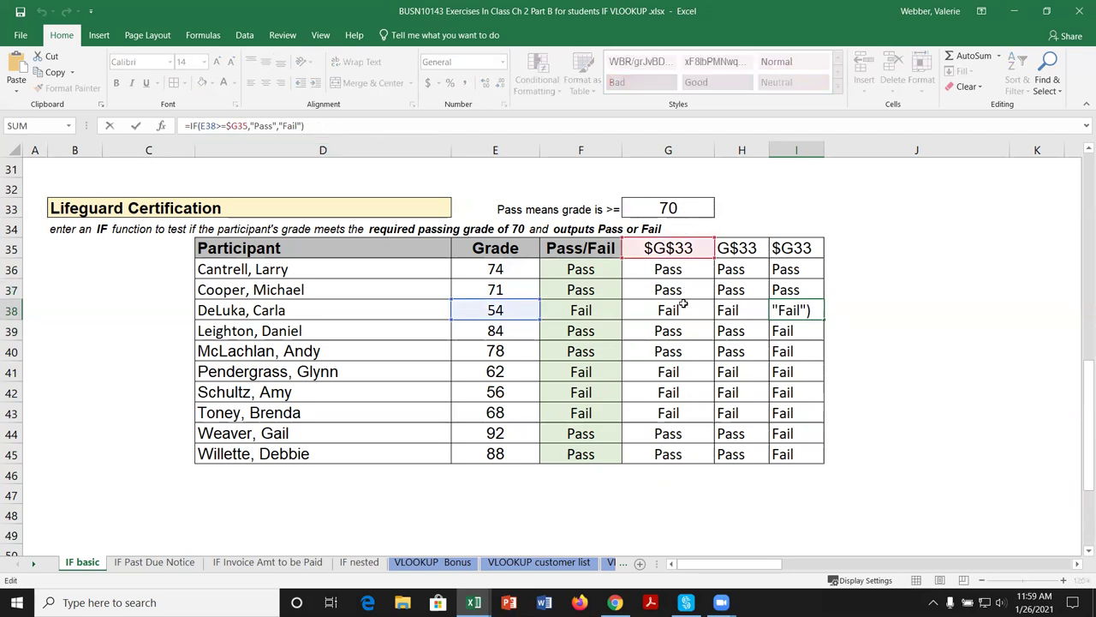
key("ctrl+Return")
left_click(774, 270)
left_click(329, 126)
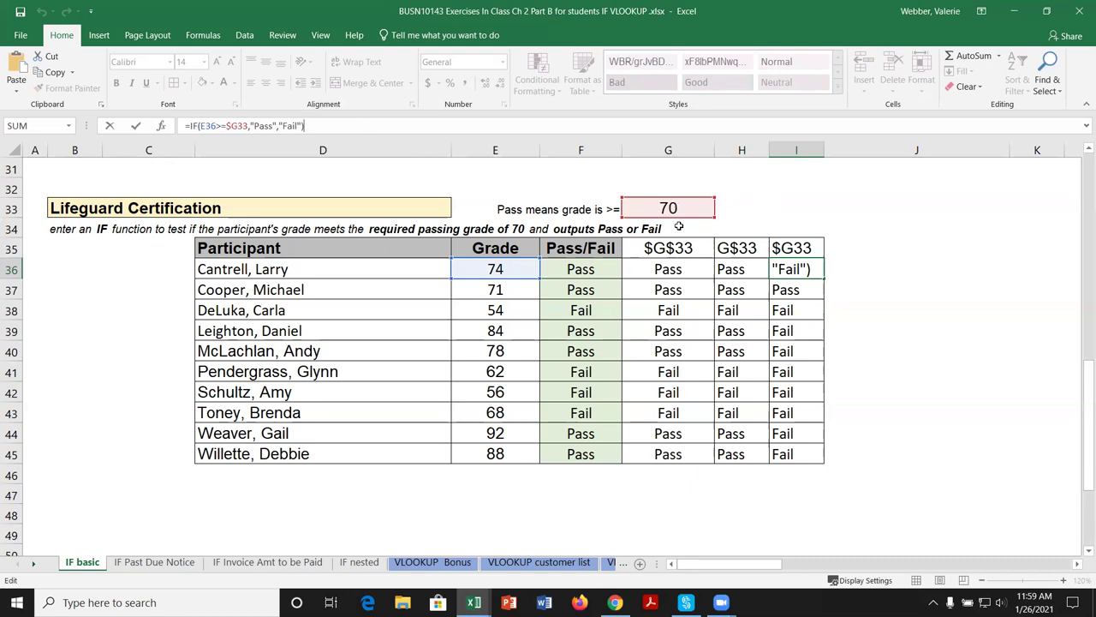
key("Return")
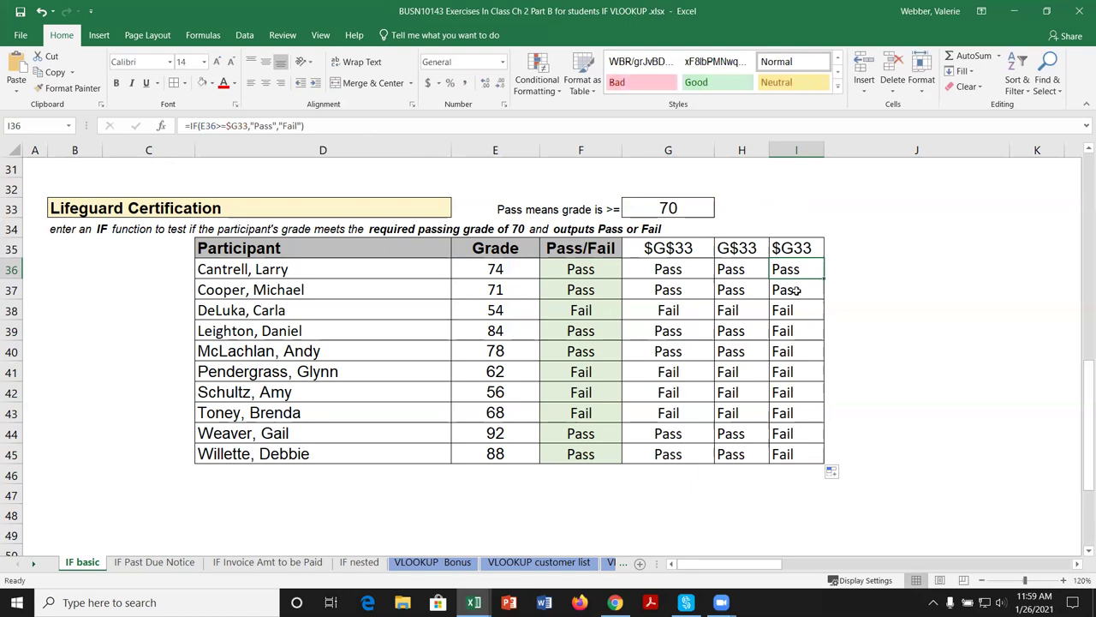
left_click(306, 125)
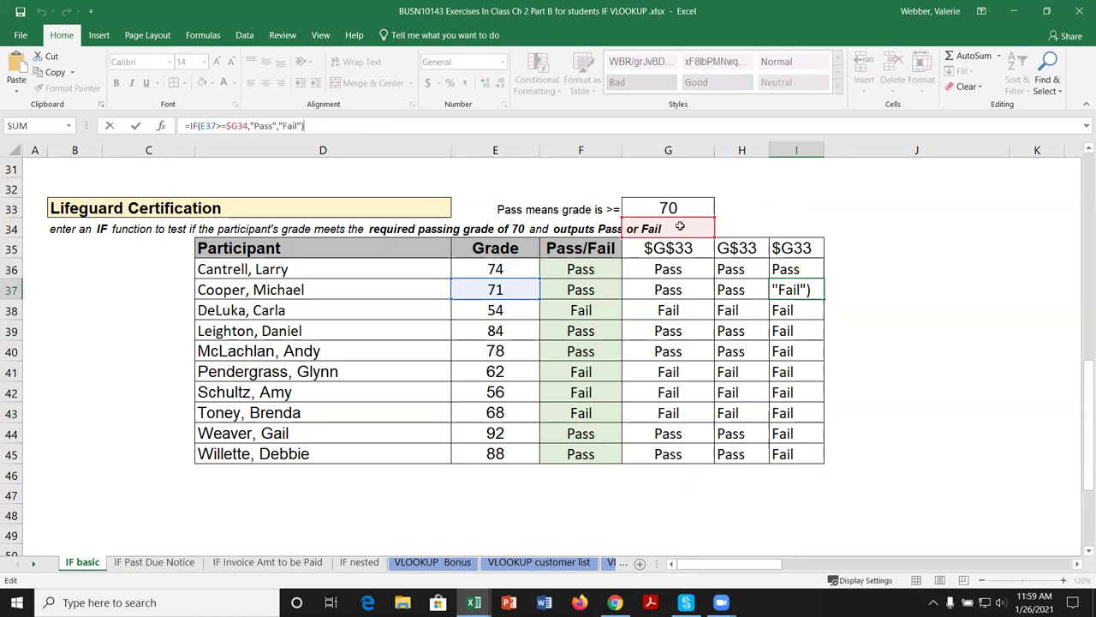
key("Return")
left_click(788, 331)
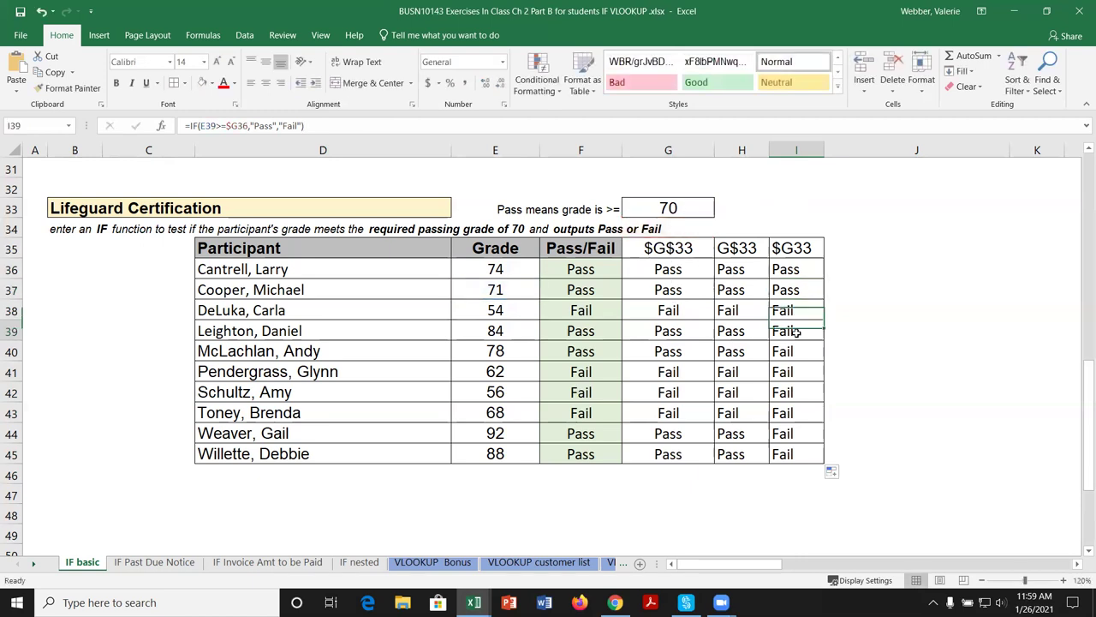
left_click(338, 126)
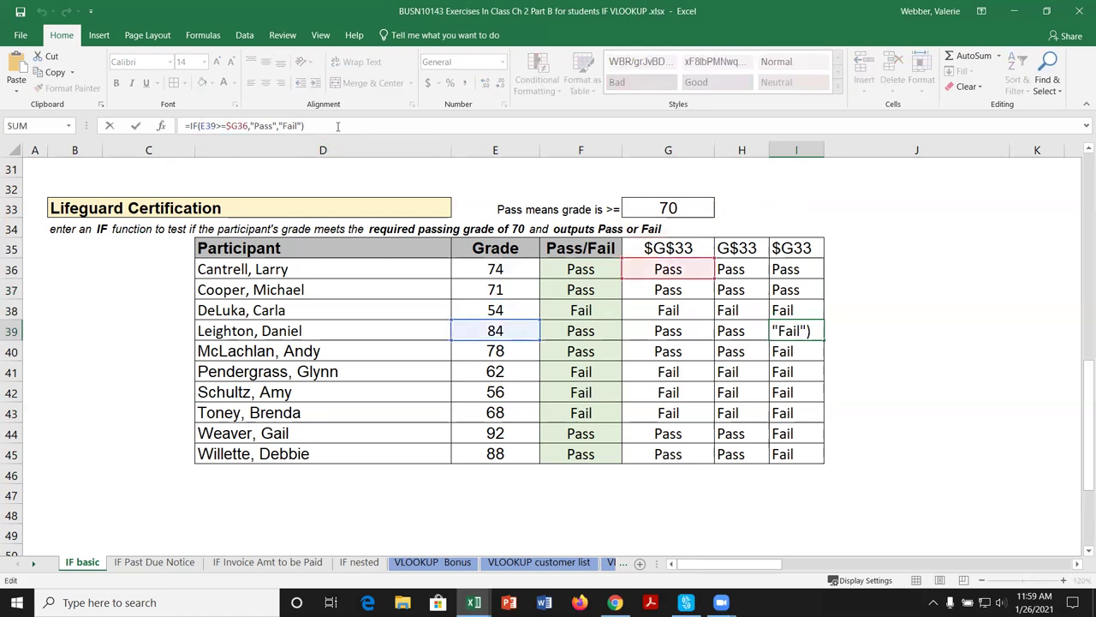
key("Escape")
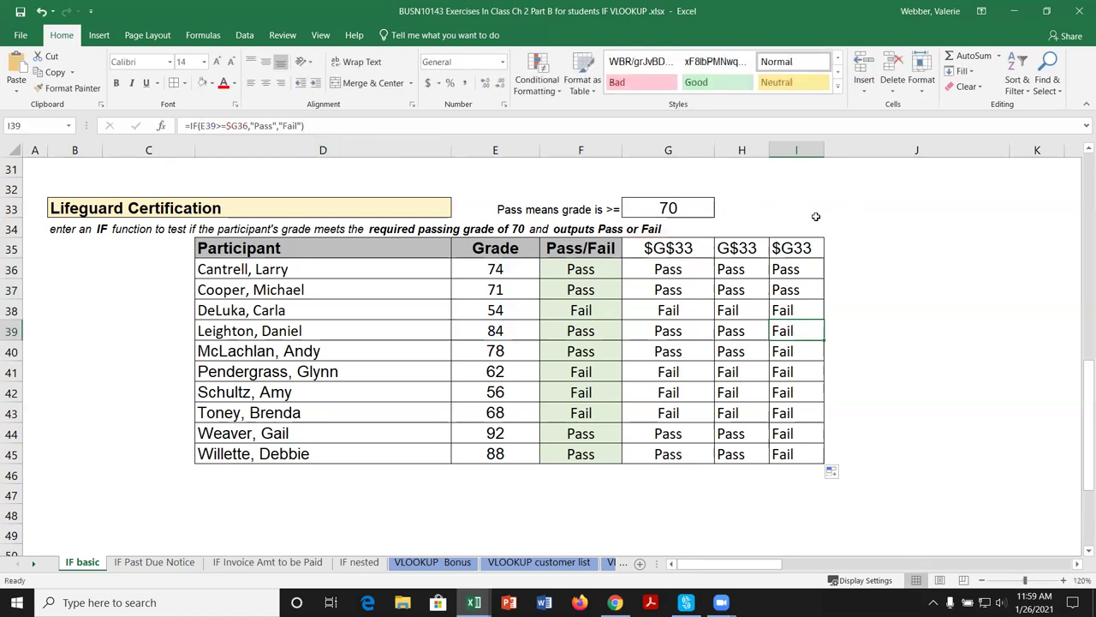
left_click(796, 228)
Enter the note 'notice this mixed cell reference does not work' in I34 at font size 12.
type("notice this")
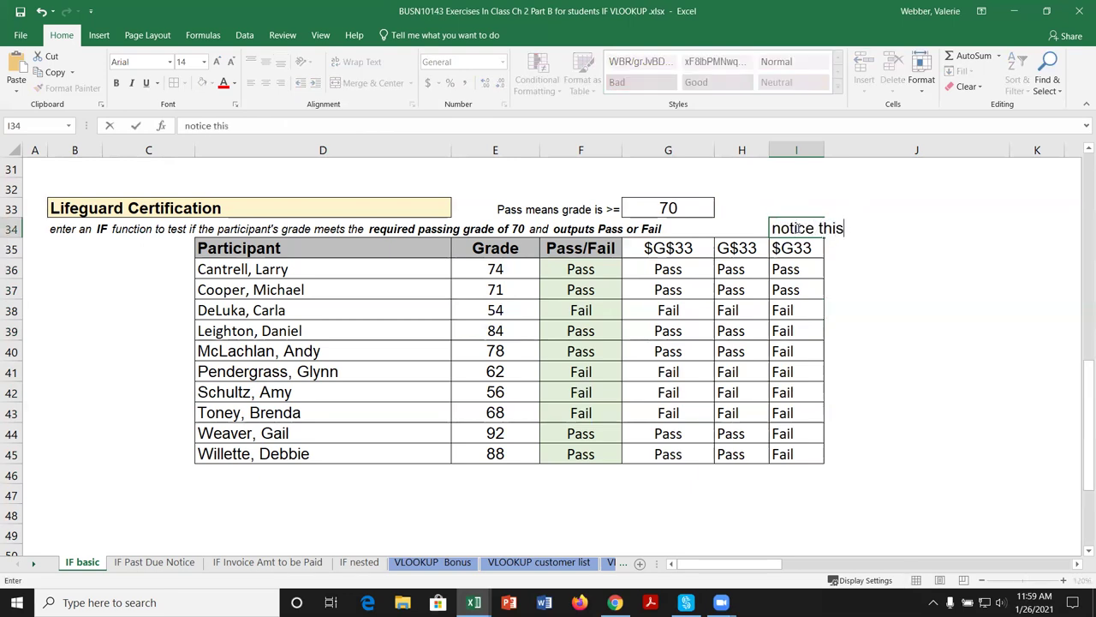
type(" mixed cell re")
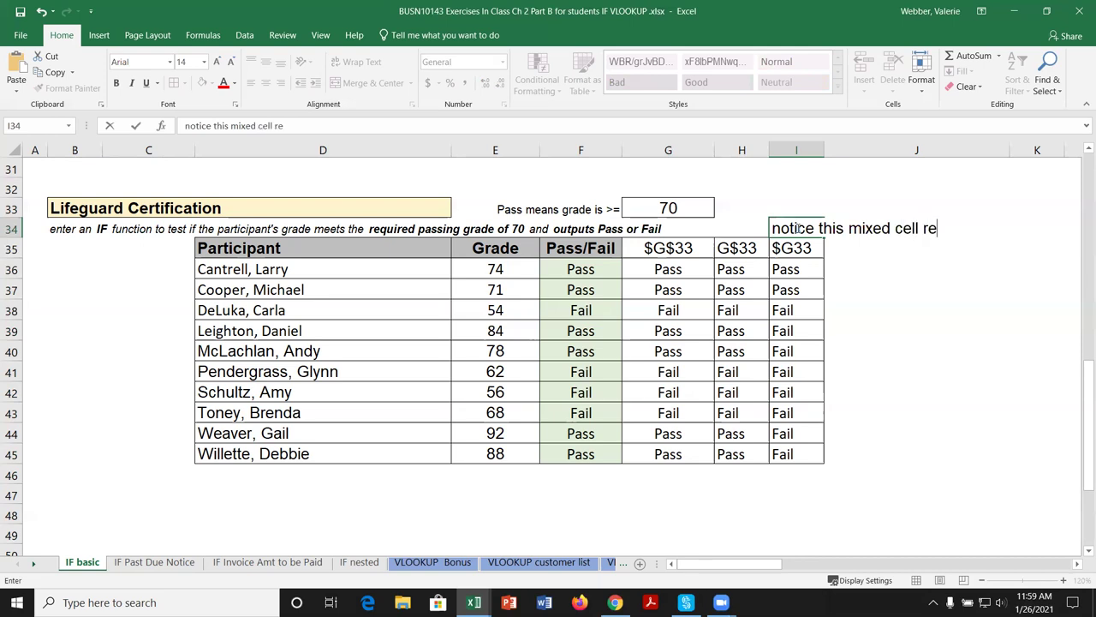
type("ference does not work!")
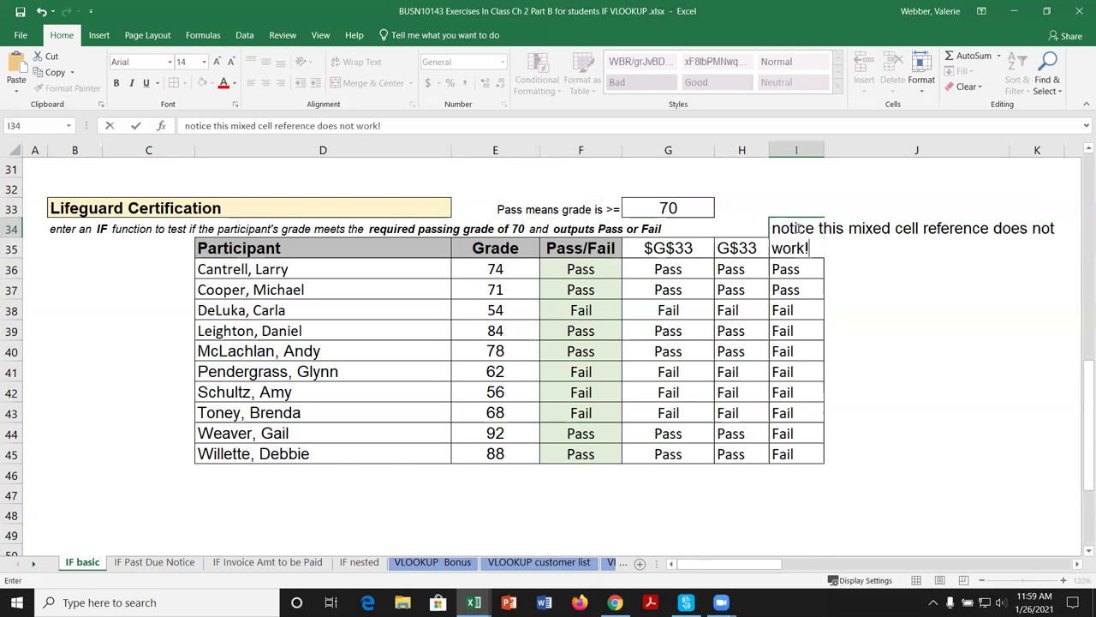
key("Return")
left_click(786, 227)
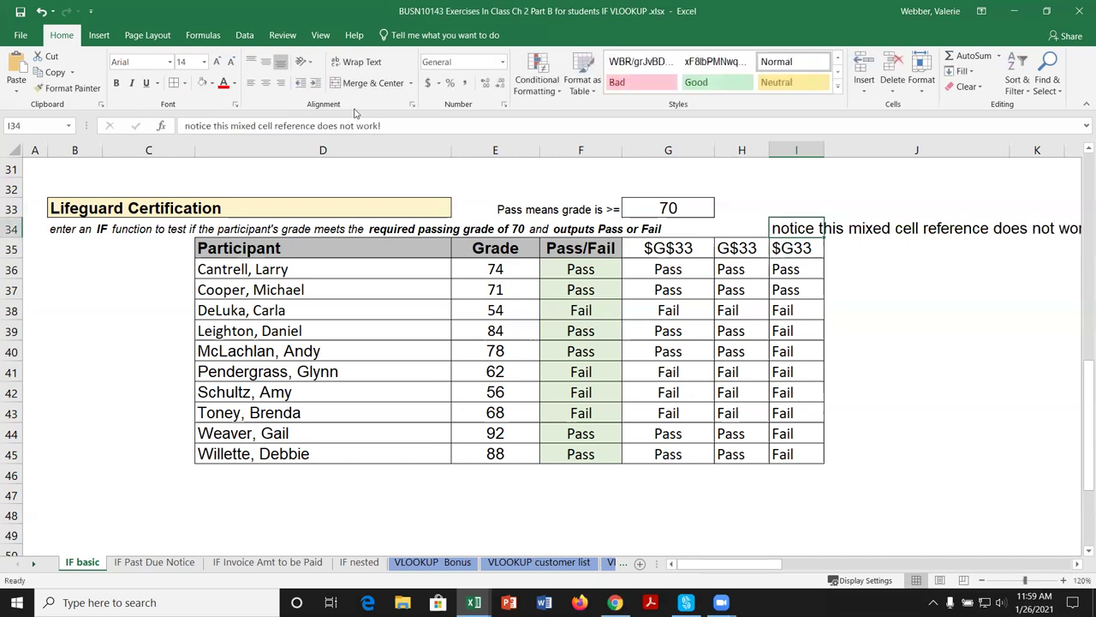
left_click(204, 62)
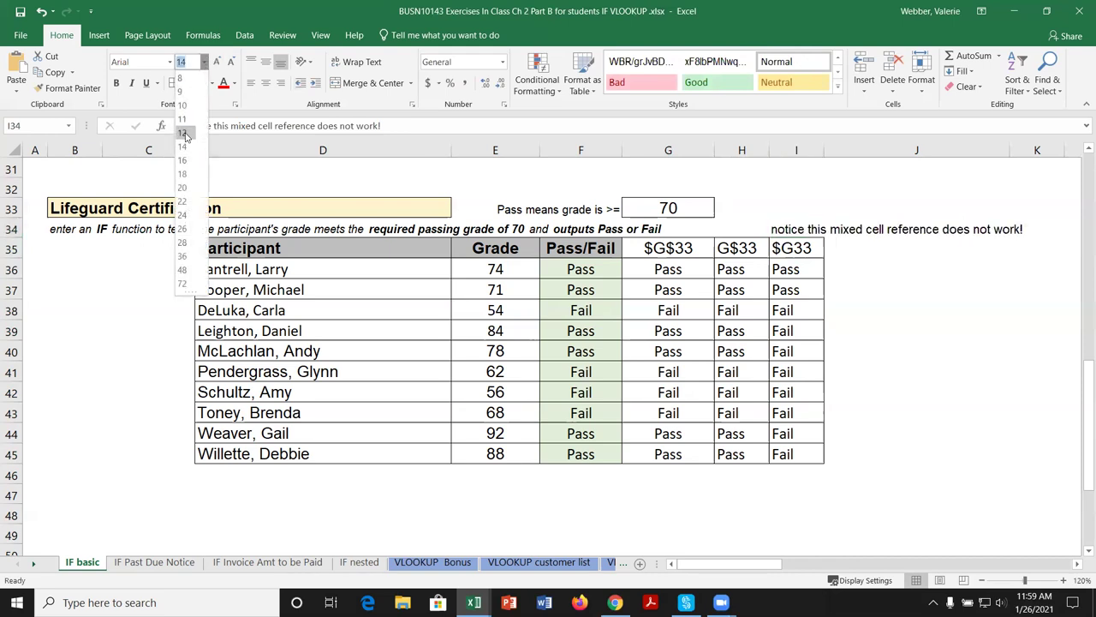
left_click(185, 133)
left_click(915, 310)
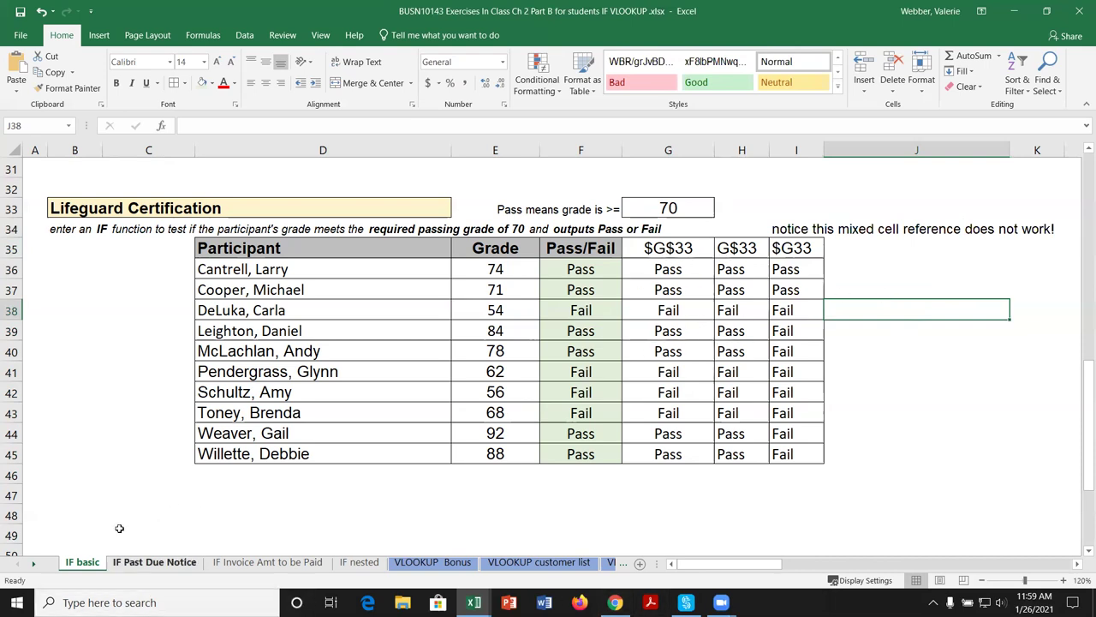
left_click(154, 567)
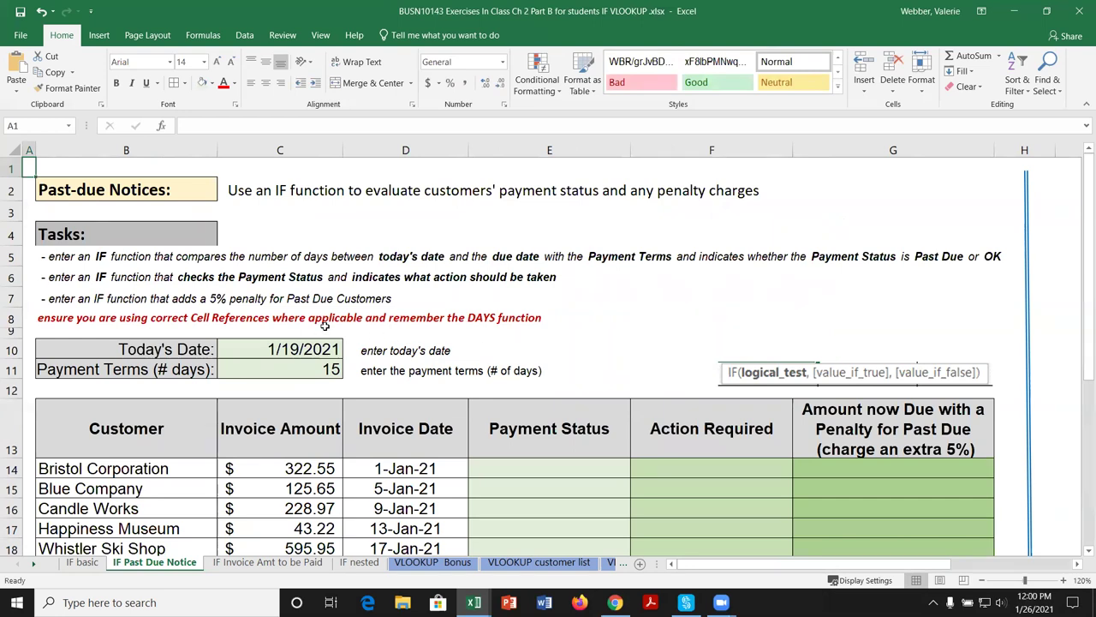
scroll(489, 390, "down", 2)
scroll(489, 390, "down", 1)
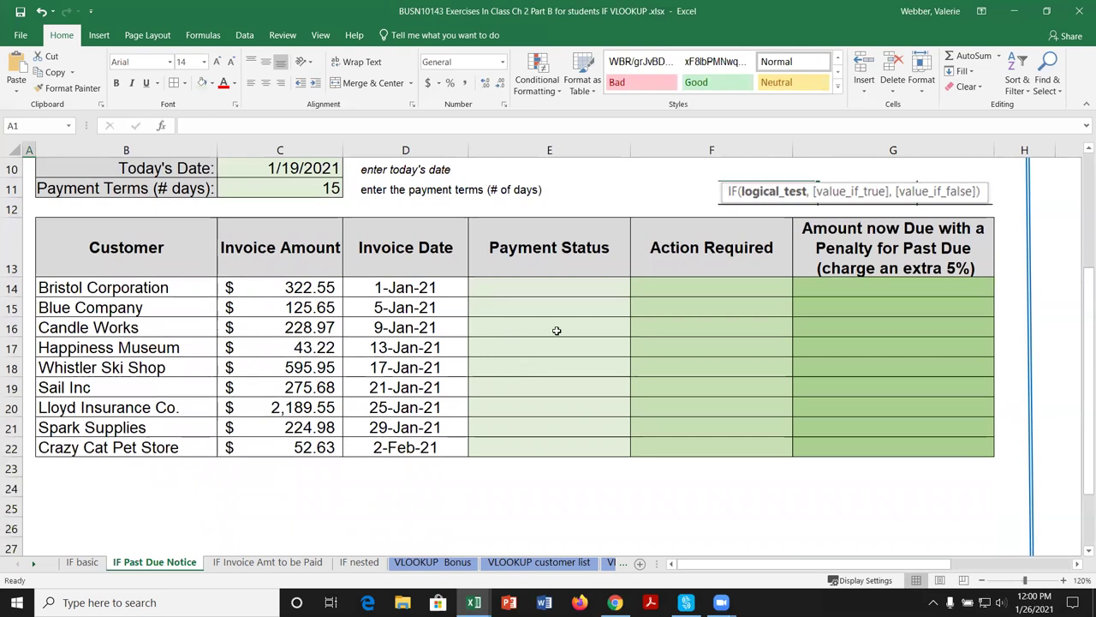
scroll(556, 336, "up", 1)
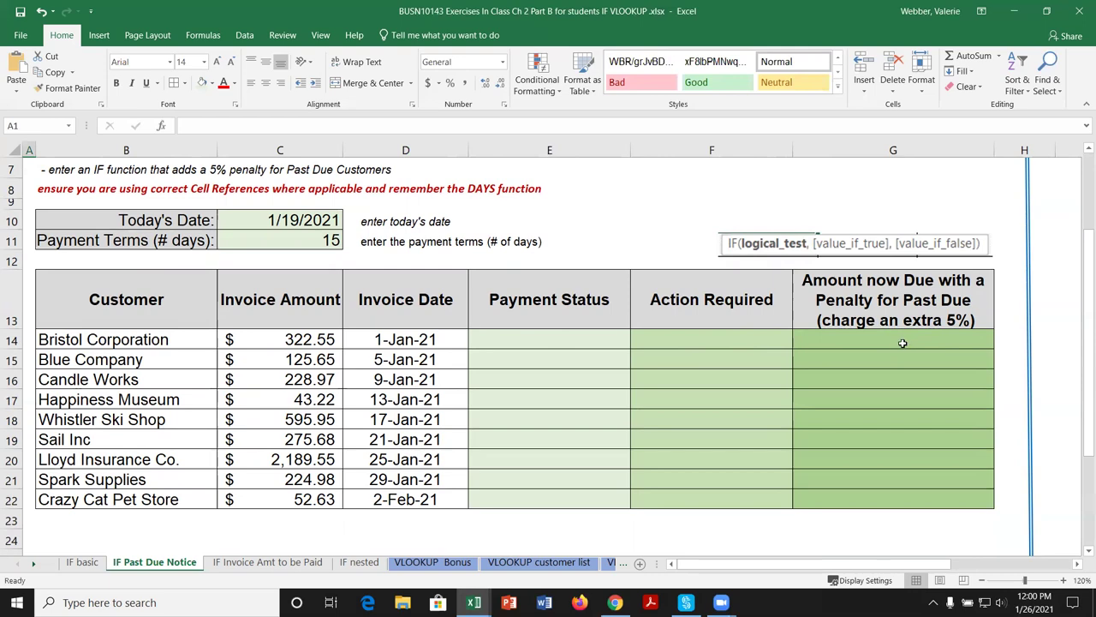
scroll(745, 374, "up", 2)
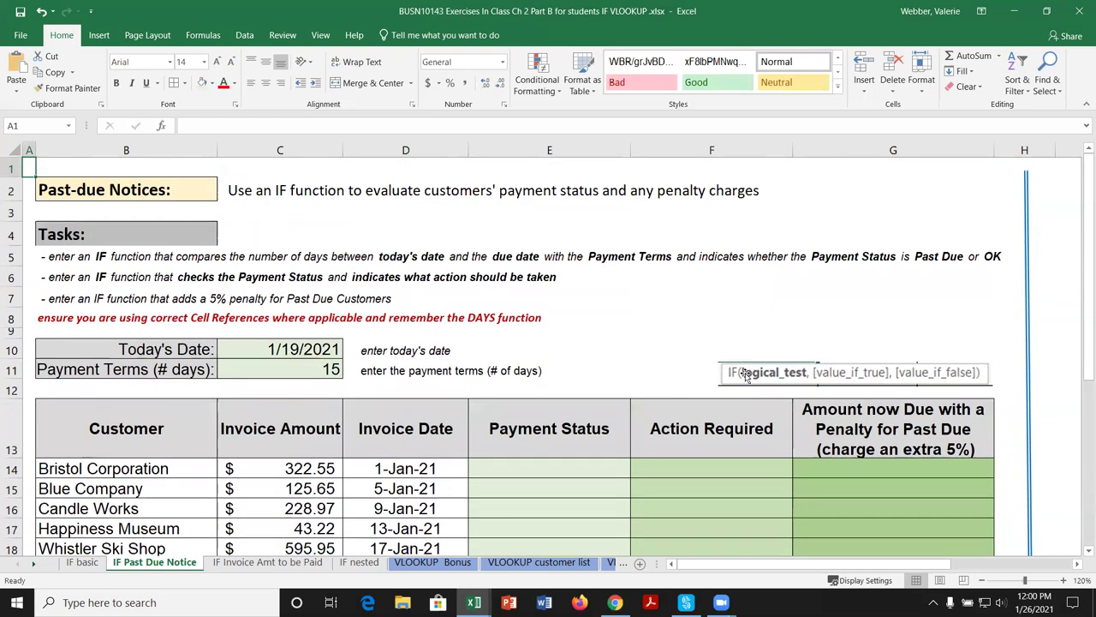
scroll(746, 374, "down", 1)
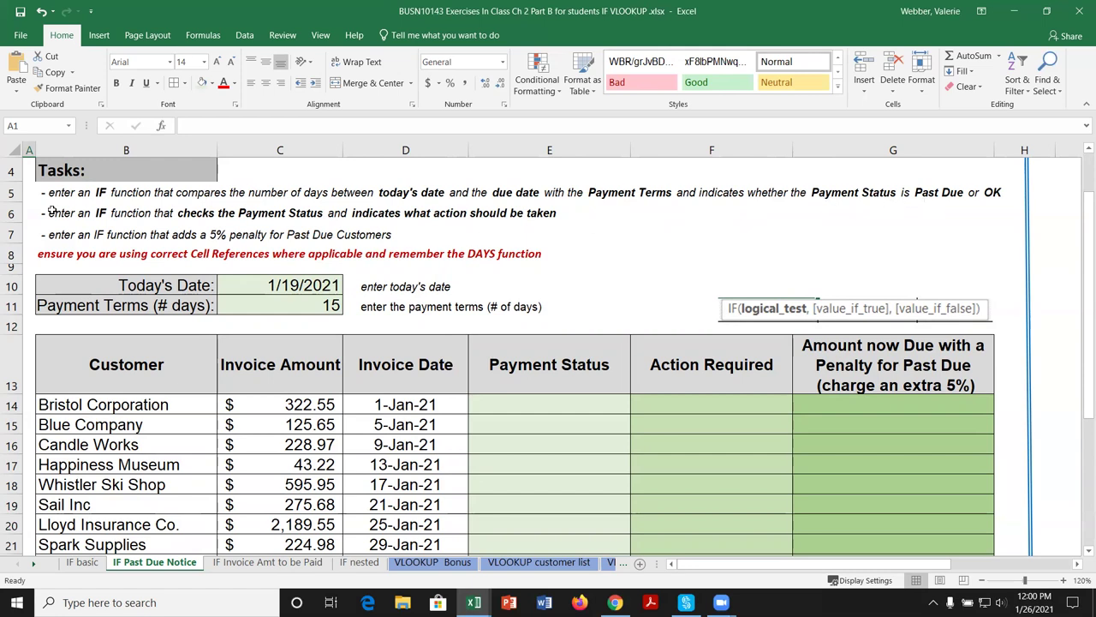
left_click(589, 402)
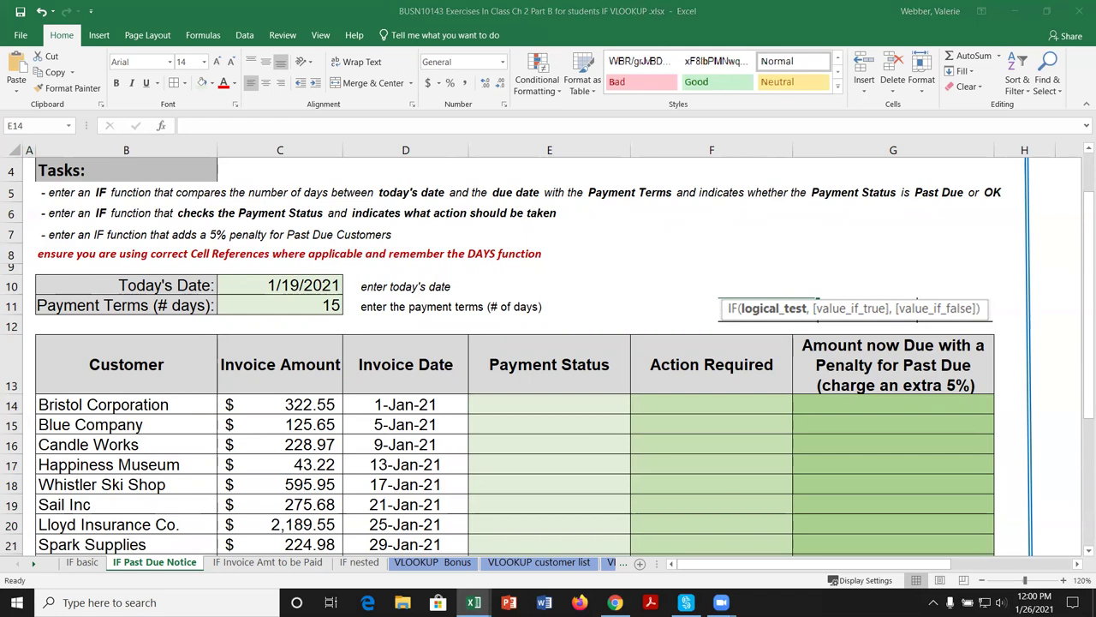
Enter =DAYS(C10,D14) in E14 to count days since the invoice date.
left_click(552, 404)
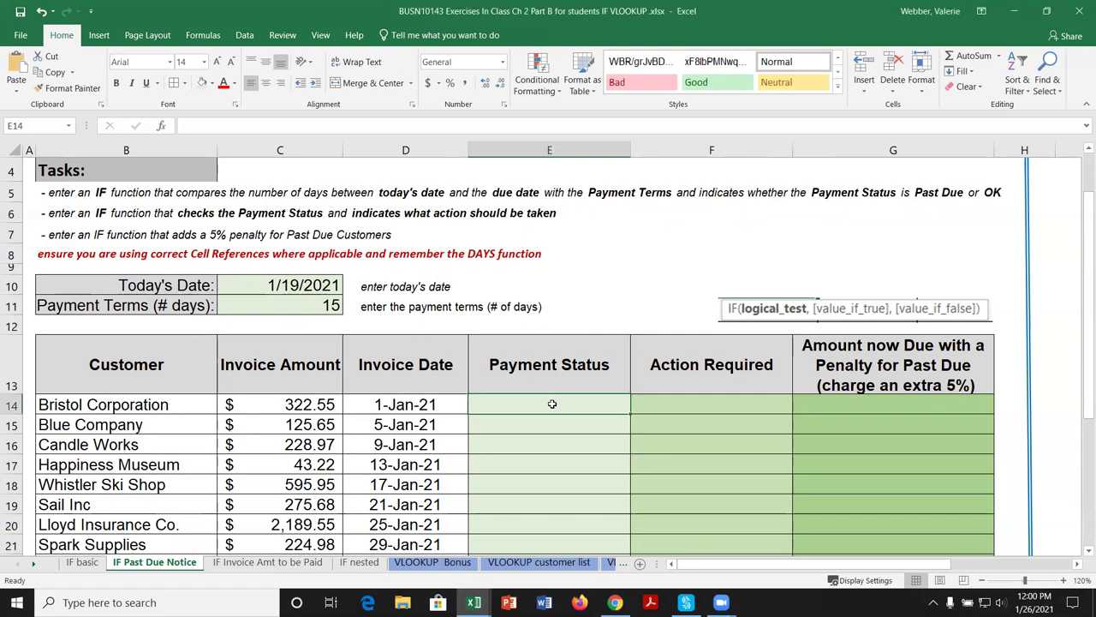
type("=days")
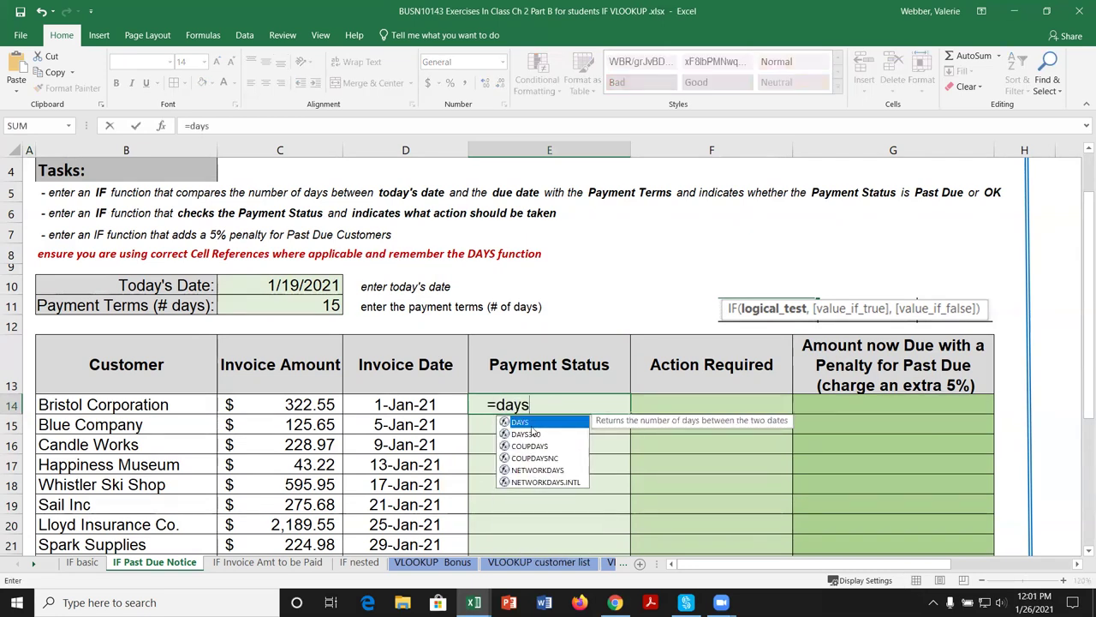
double_click(531, 422)
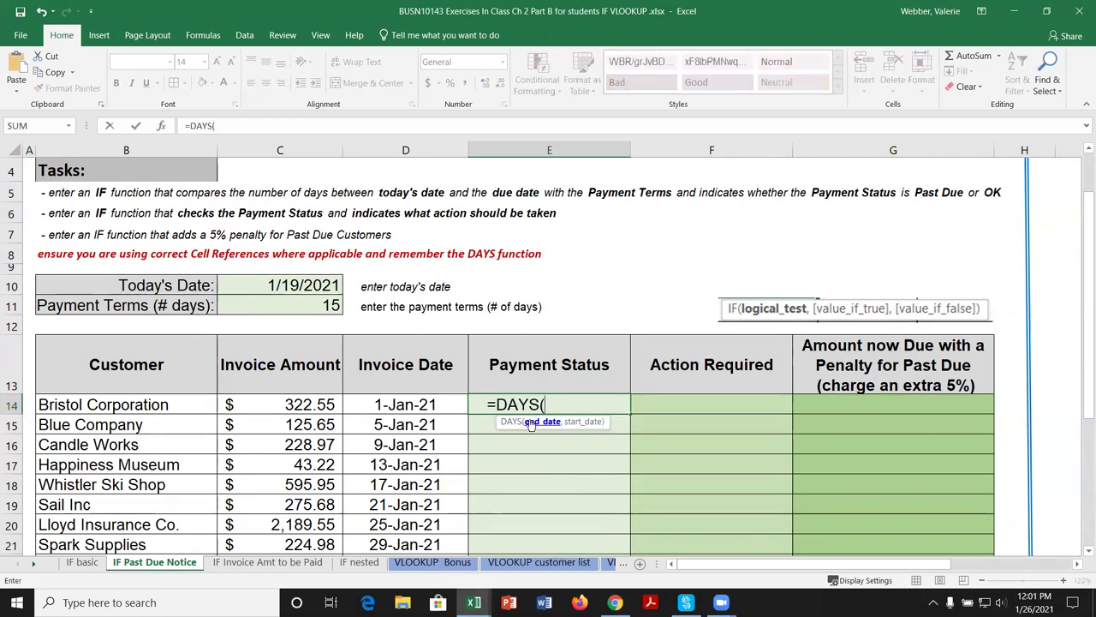
left_click(160, 125)
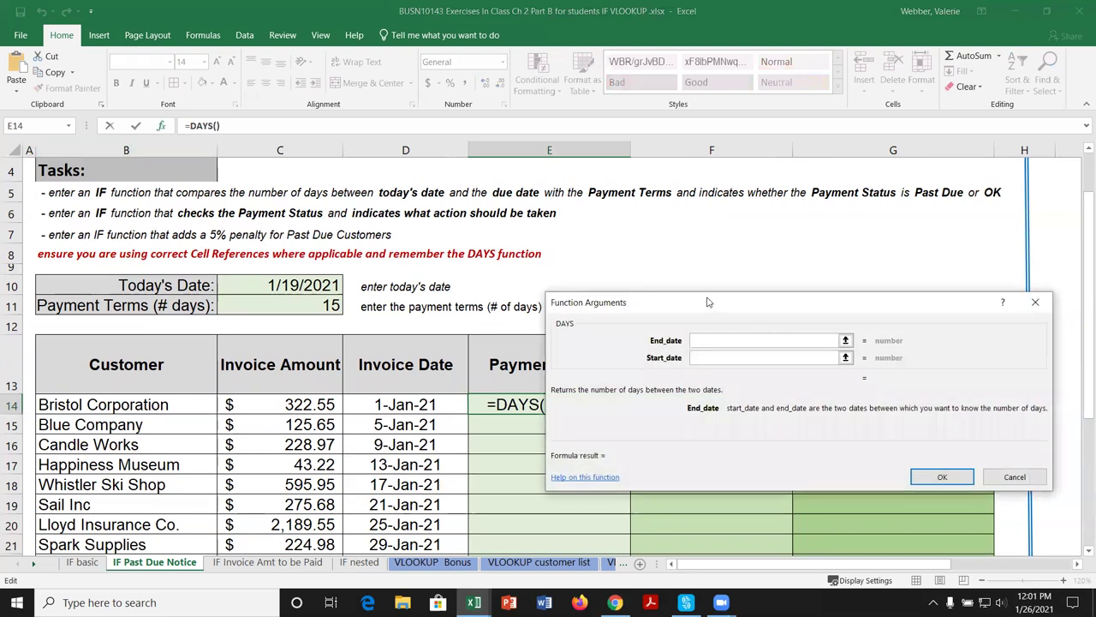
left_click_drag(708, 301, 643, 182)
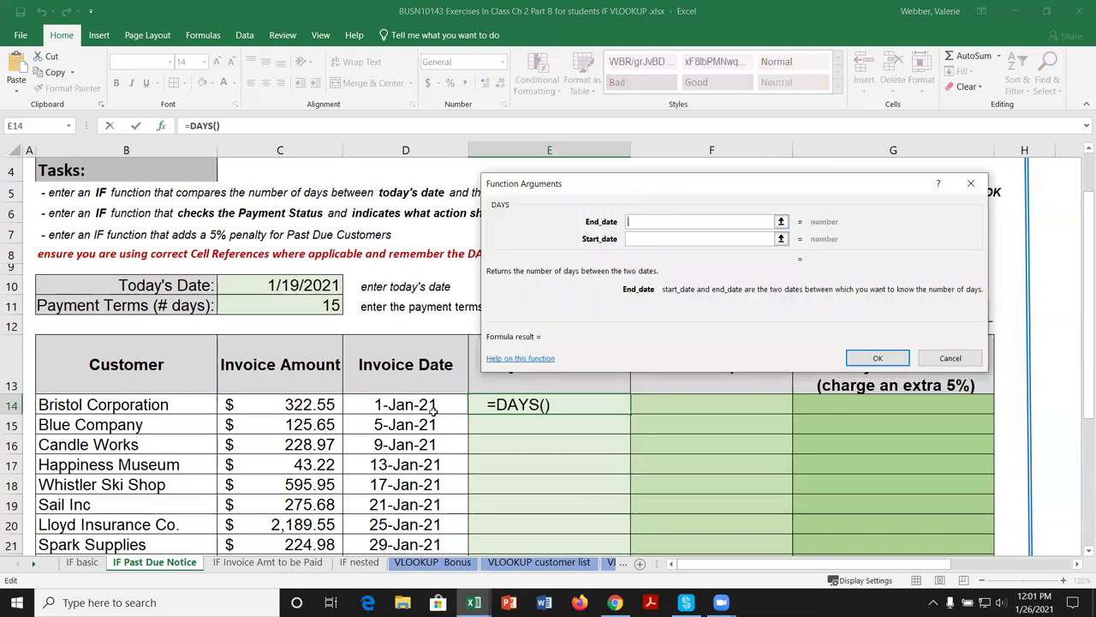
left_click(308, 286)
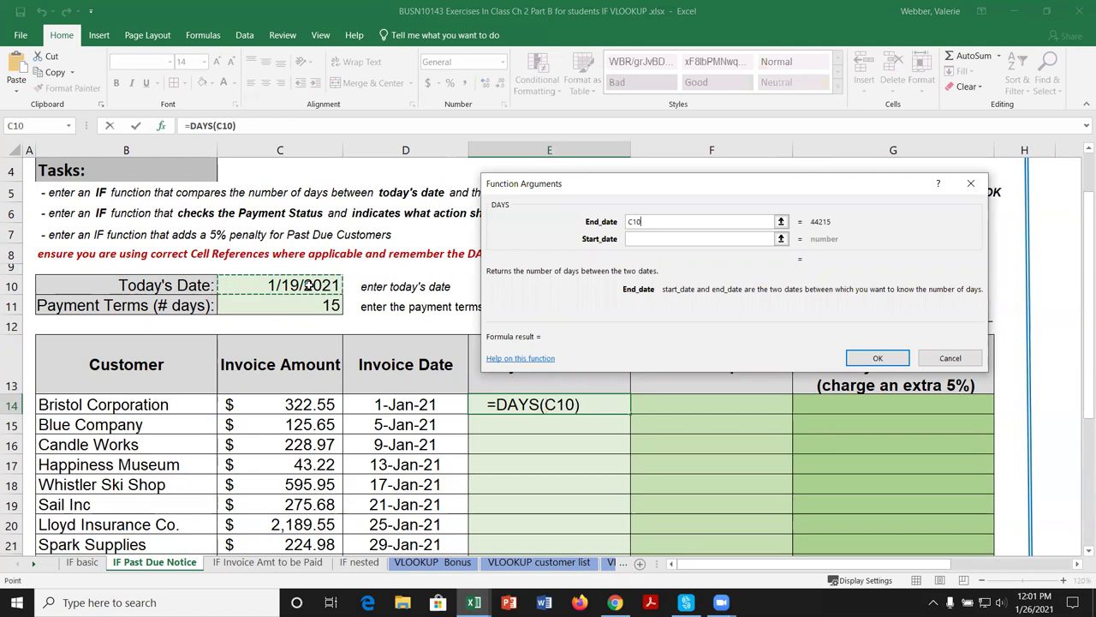
key("Tab")
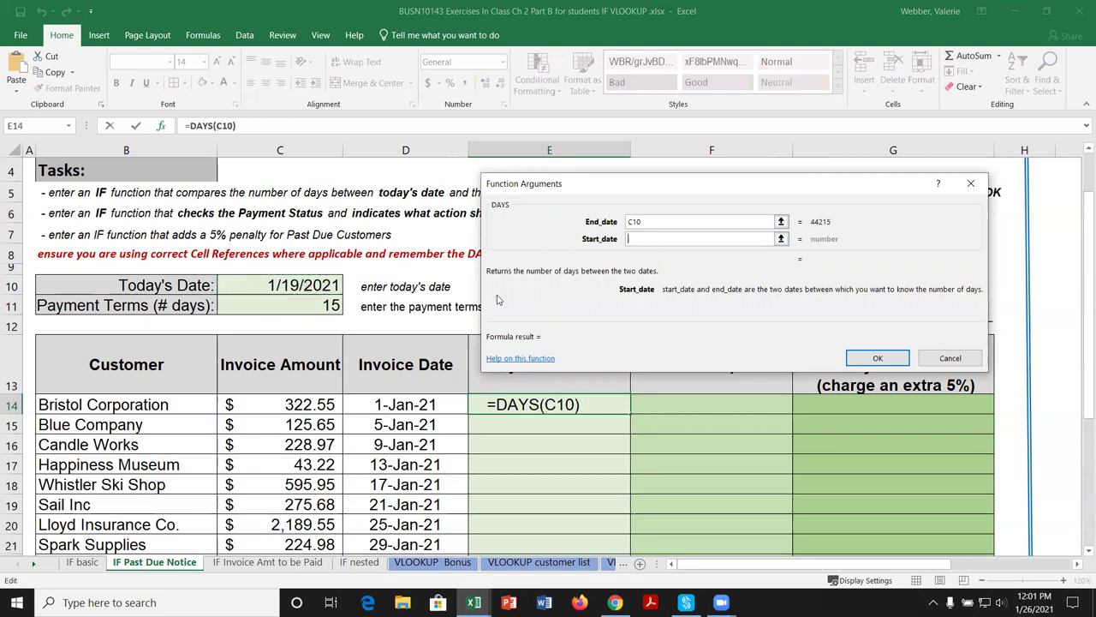
left_click(413, 403)
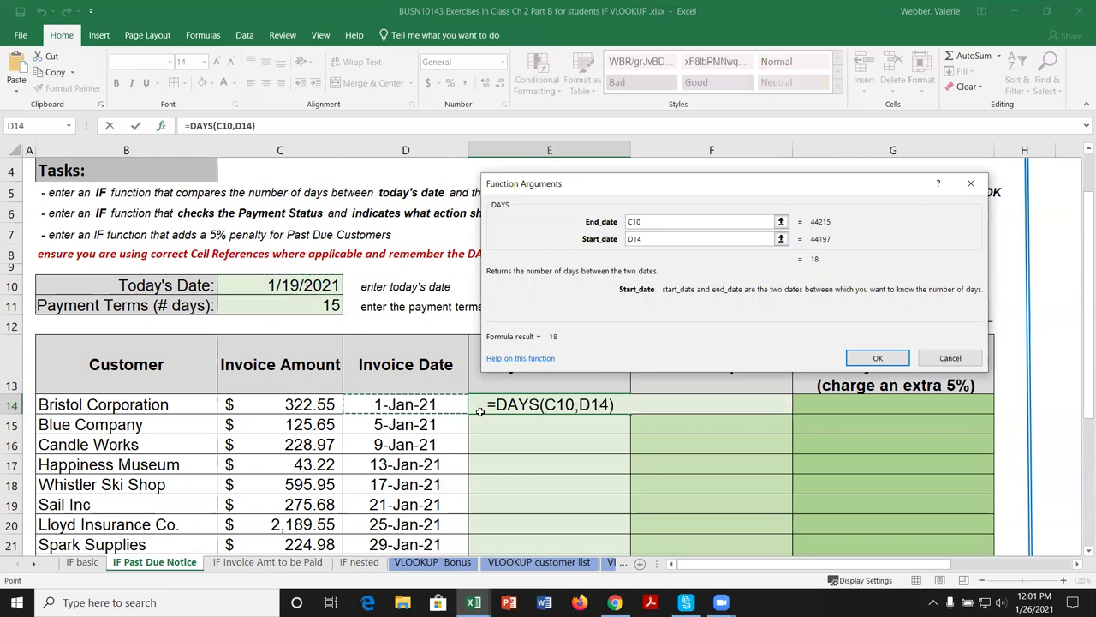
left_click(879, 359)
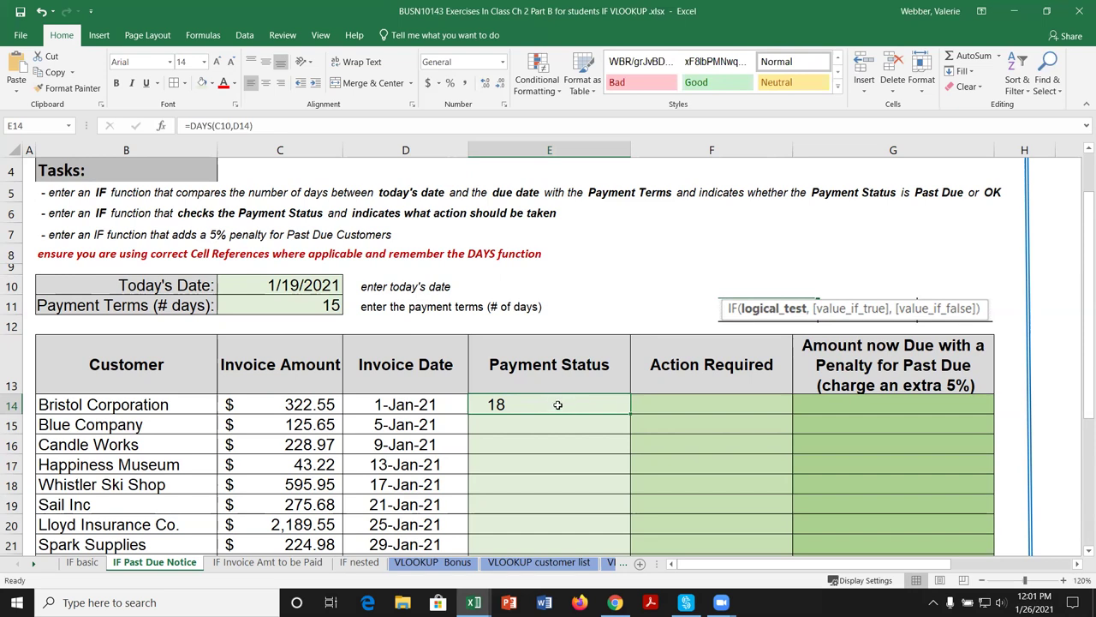
Wrap the DAYS calculation in IF, testing whether it exceeds the absolute payment terms $C$11.
left_click(188, 125)
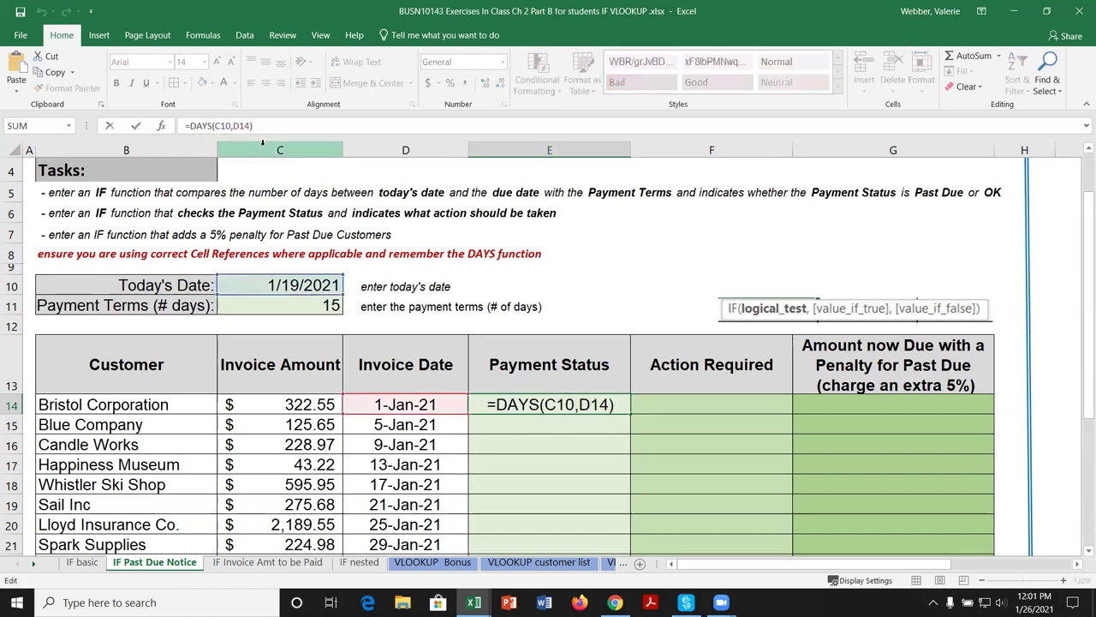
type("IF")
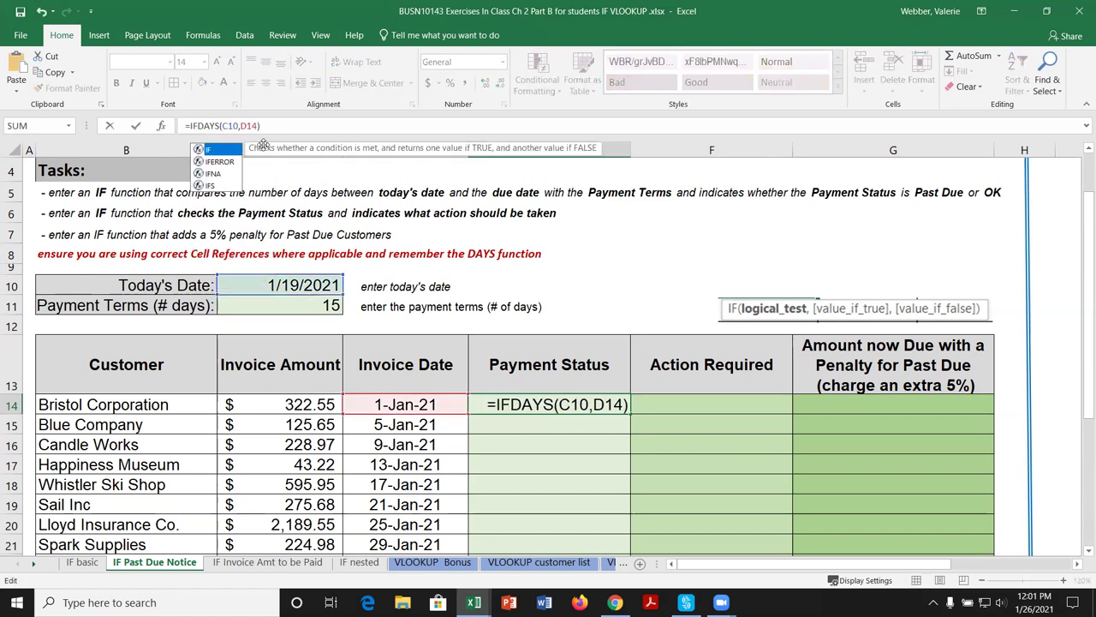
double_click(218, 153)
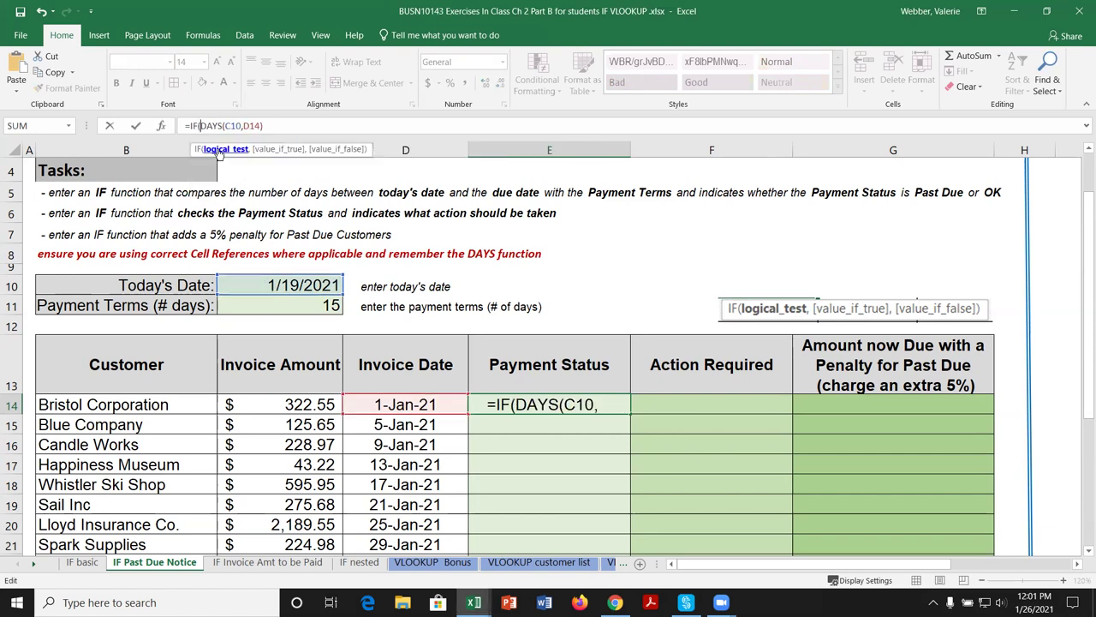
left_click(162, 126)
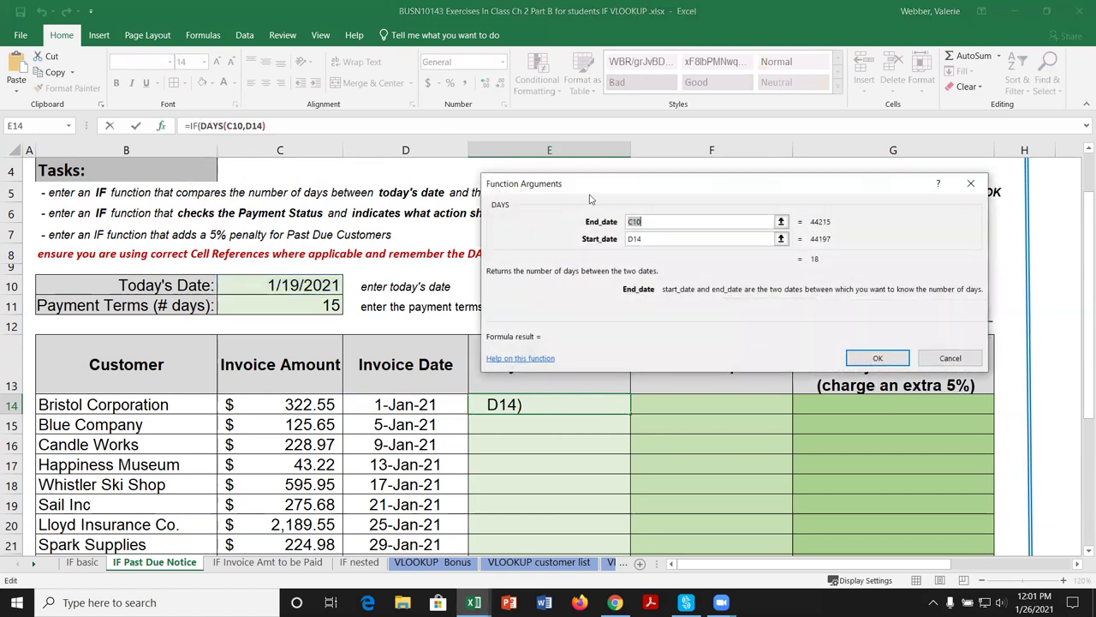
left_click_drag(601, 180, 578, 112)
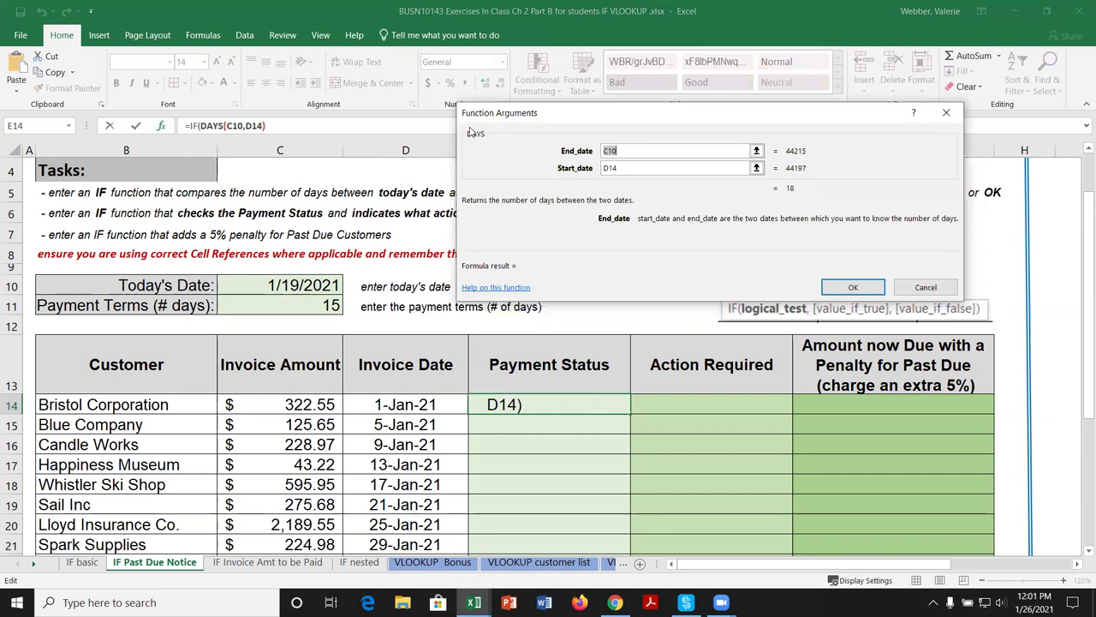
left_click(194, 126)
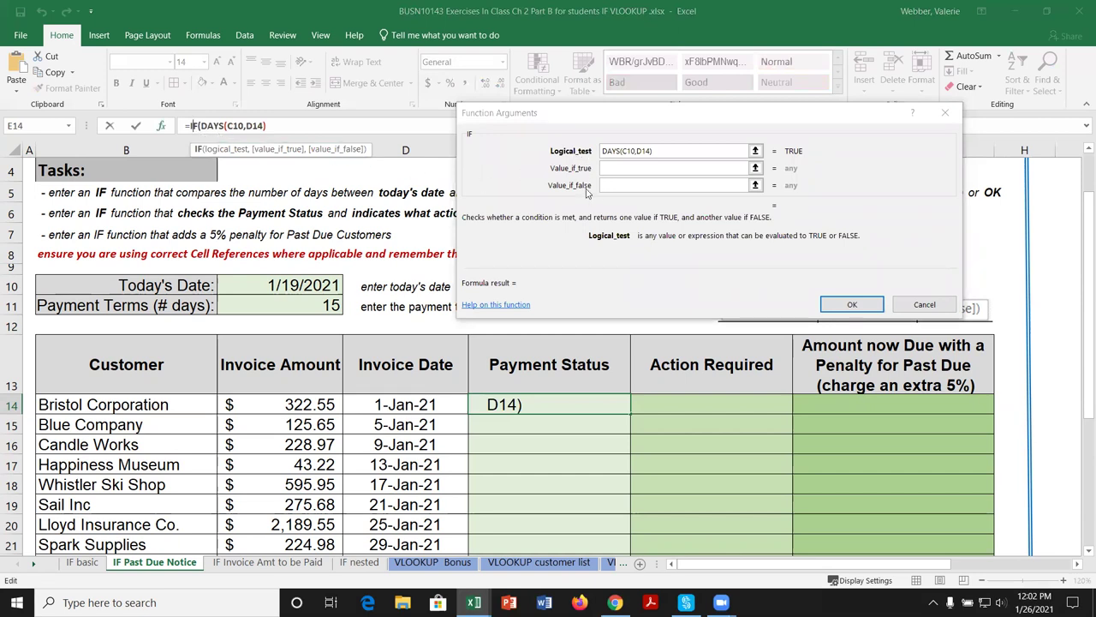
left_click(675, 150)
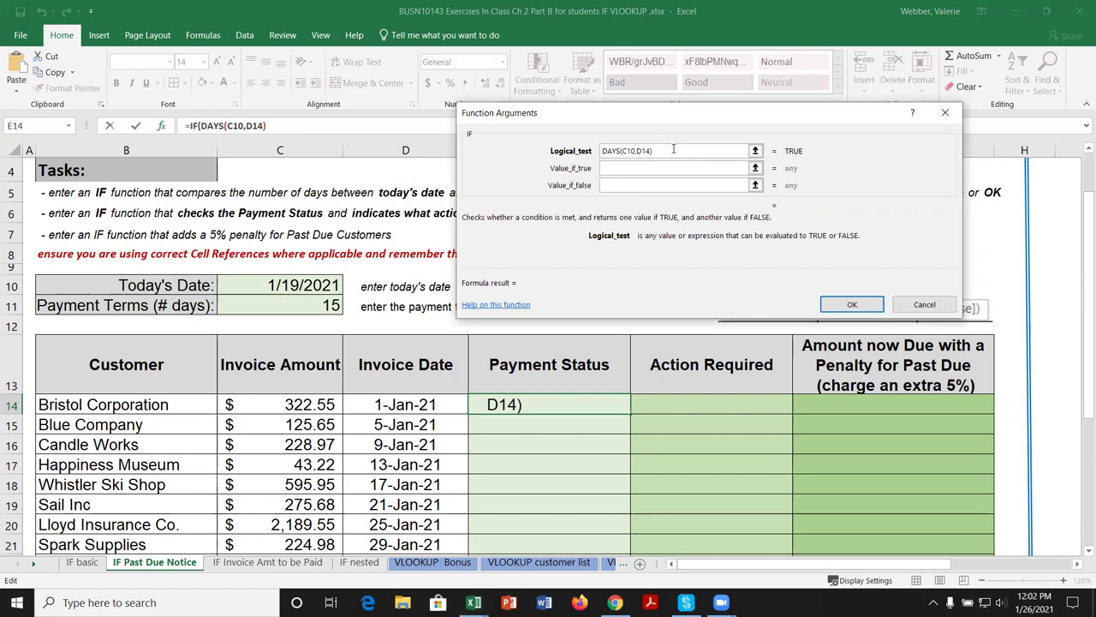
type(">")
left_click(316, 306)
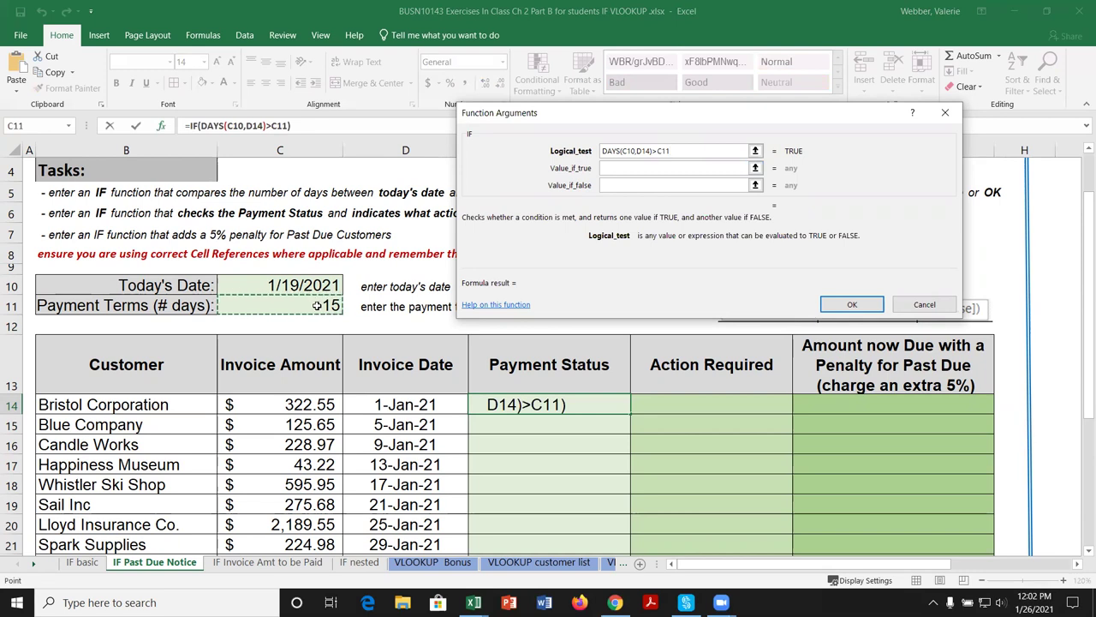
key("F4")
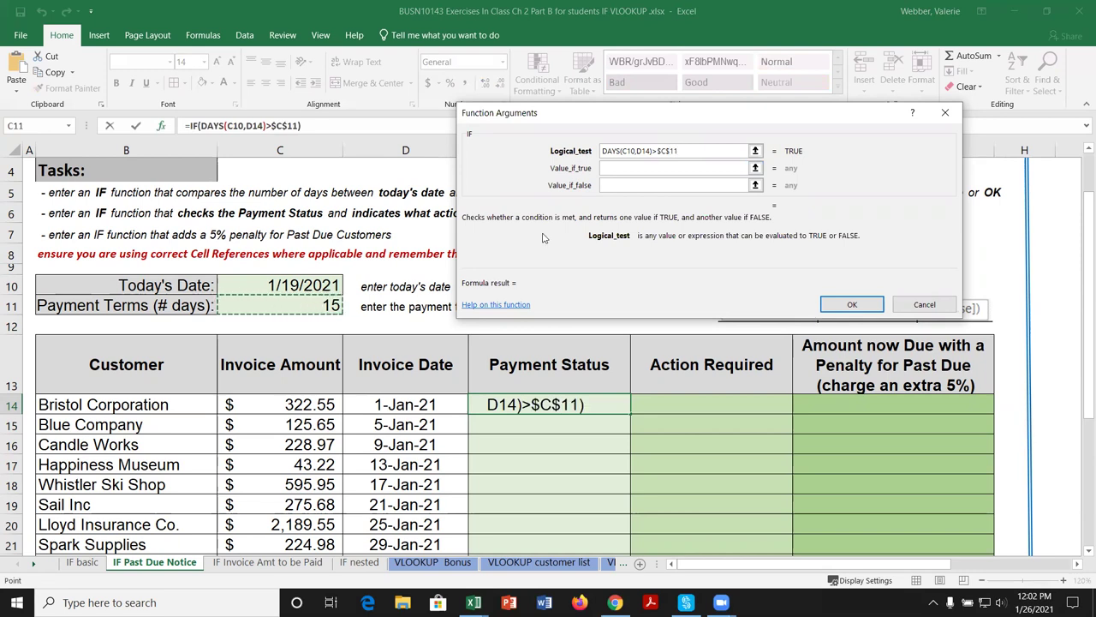
Set the IF results to "Past Due" when true and "Ok" otherwise.
left_click(613, 167)
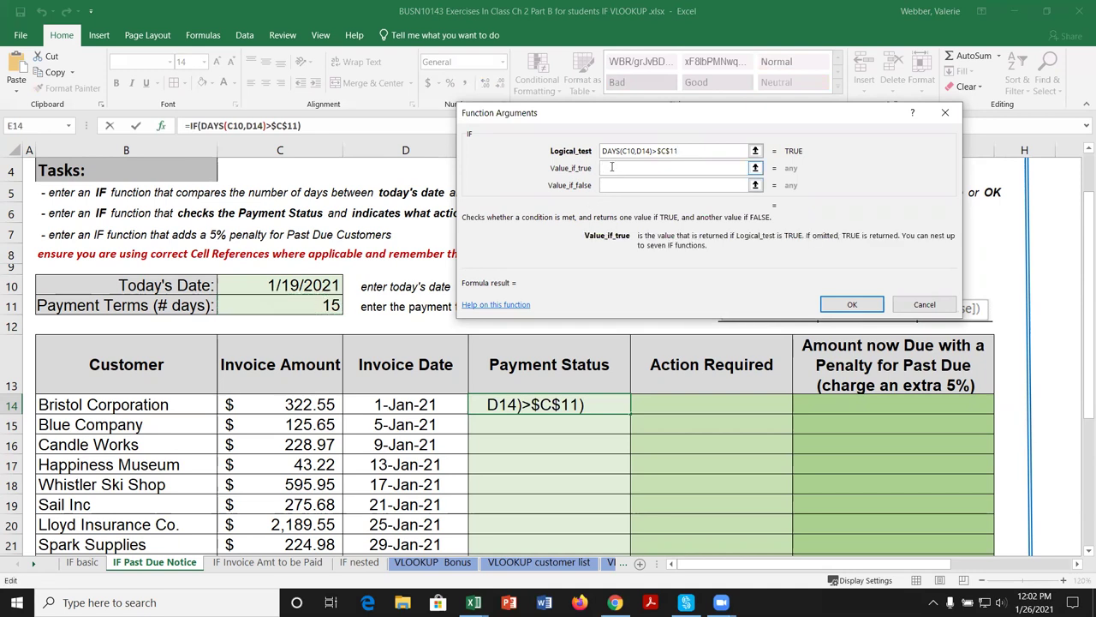
type("Past Due")
key("Tab")
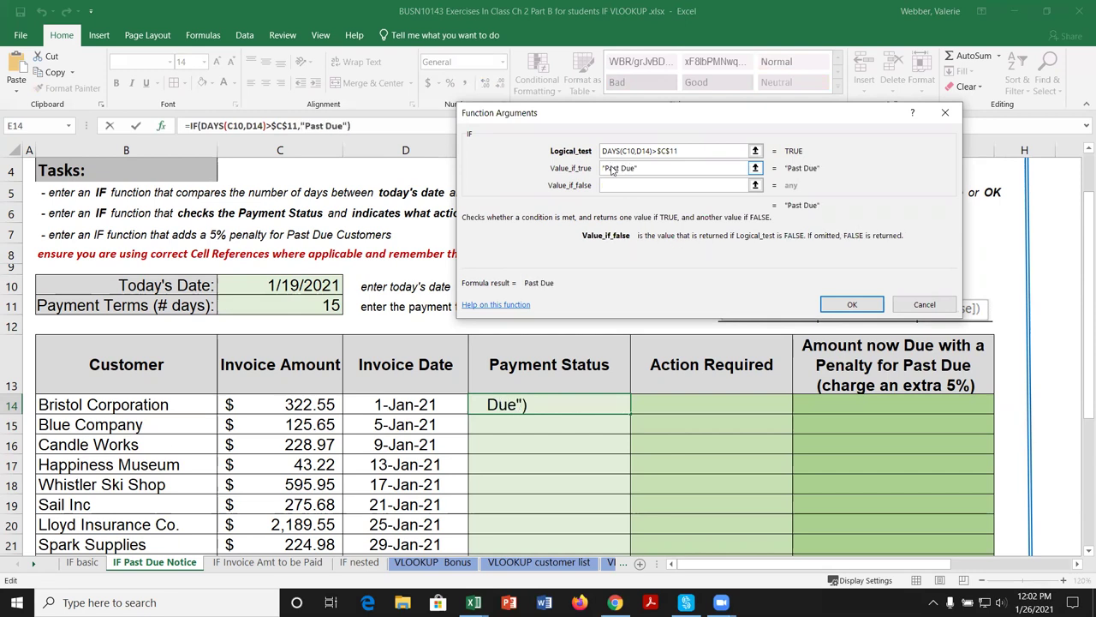
type("Ok")
key("Return")
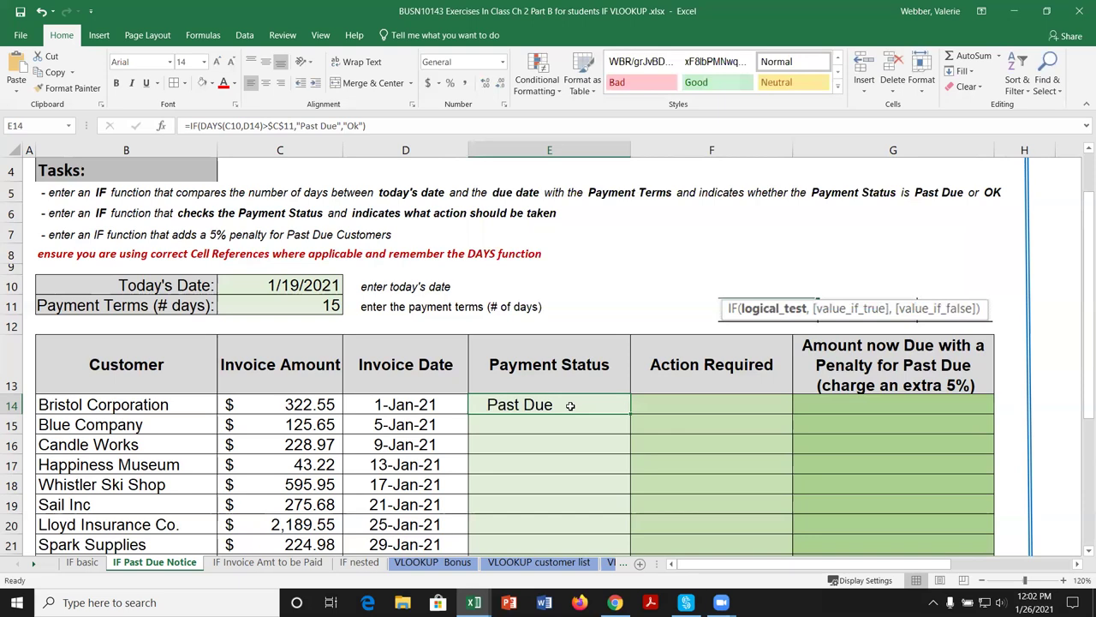
Fill E14's formula down to E22 and inspect the references behind E17's #VALUE! result.
scroll(611, 447, "down", 2)
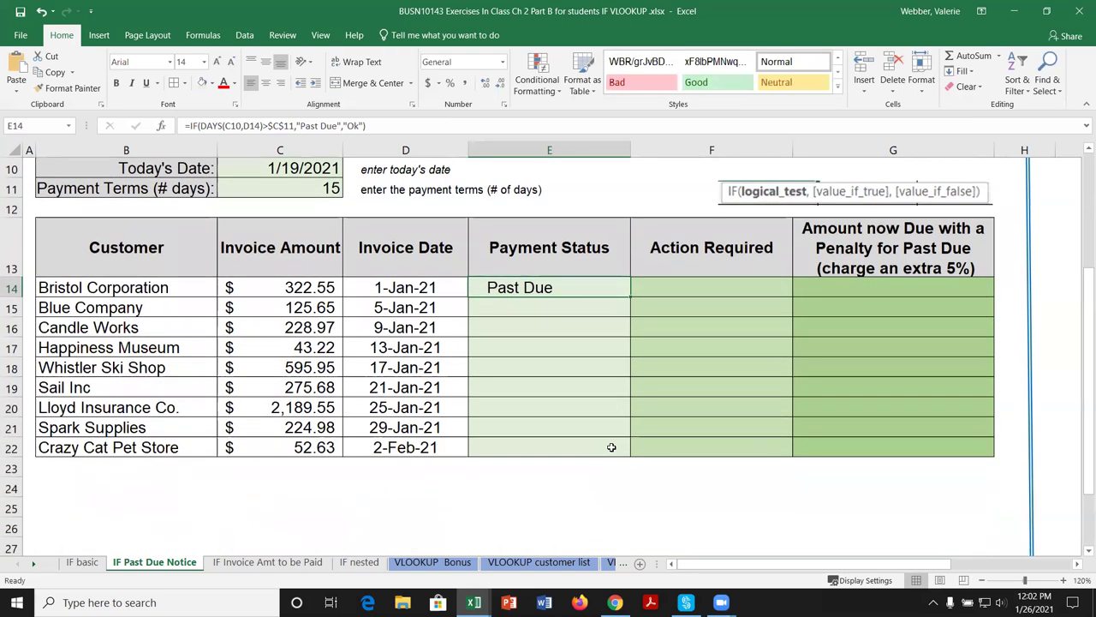
scroll(612, 447, "up", 1)
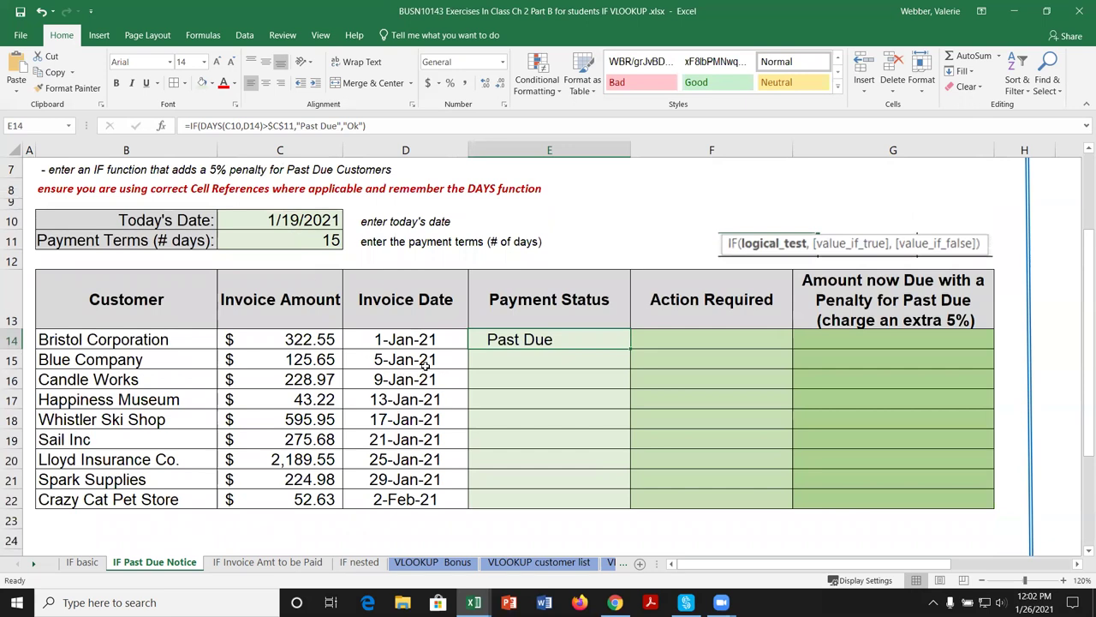
double_click(630, 346)
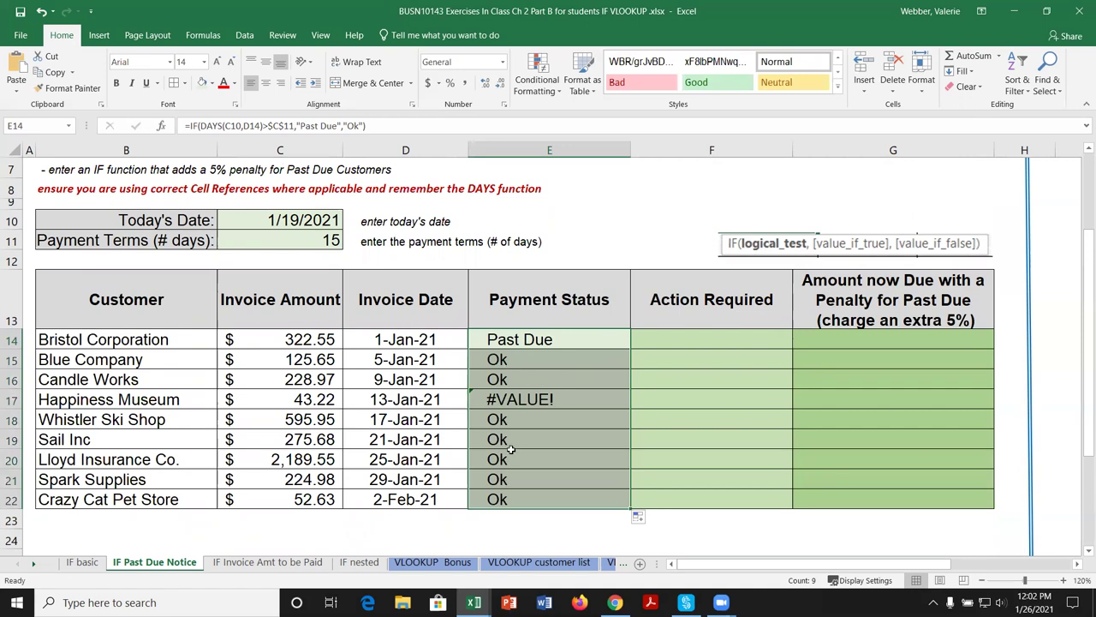
left_click(535, 399)
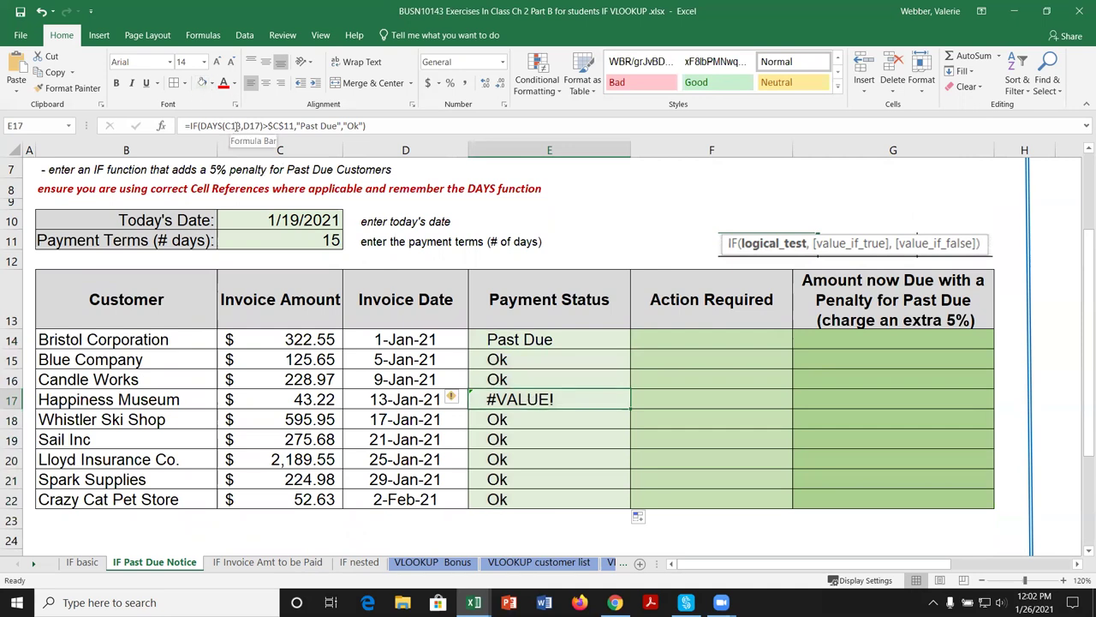
left_click(368, 129)
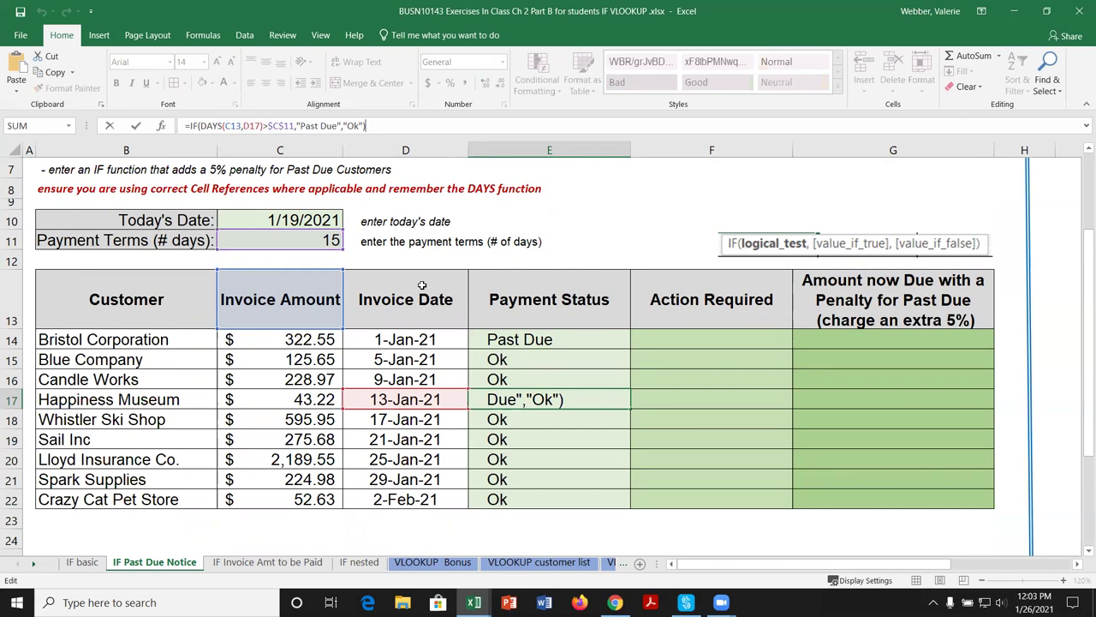
key("ctrl+Return")
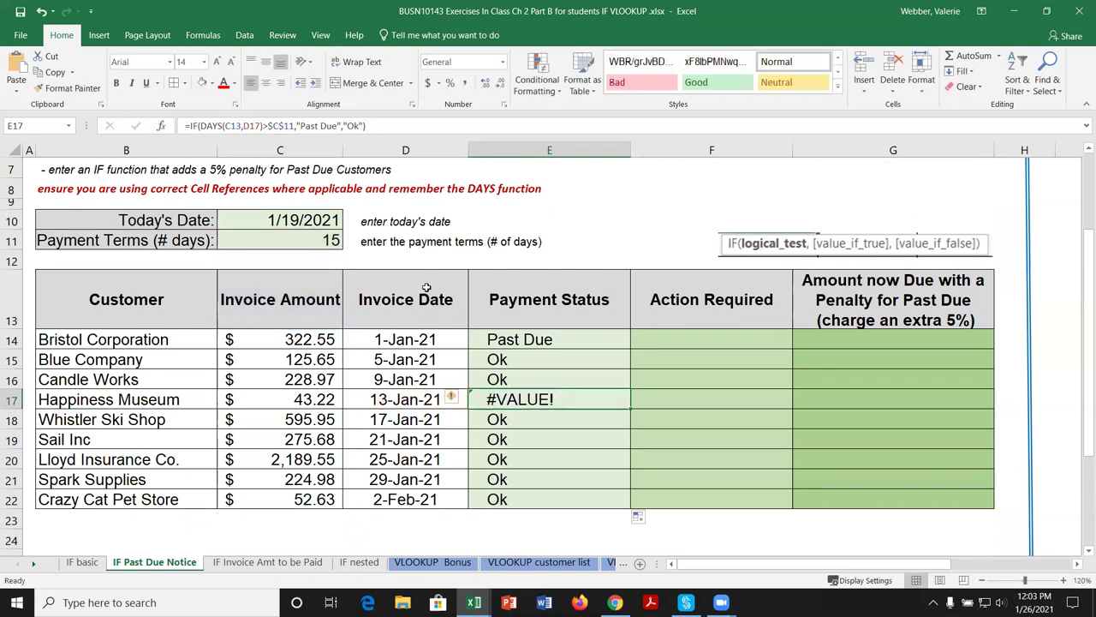
Undo back to E14's =DAYS(C10,D14), retry and undo the fill-down, then edit E14.
left_click(40, 12)
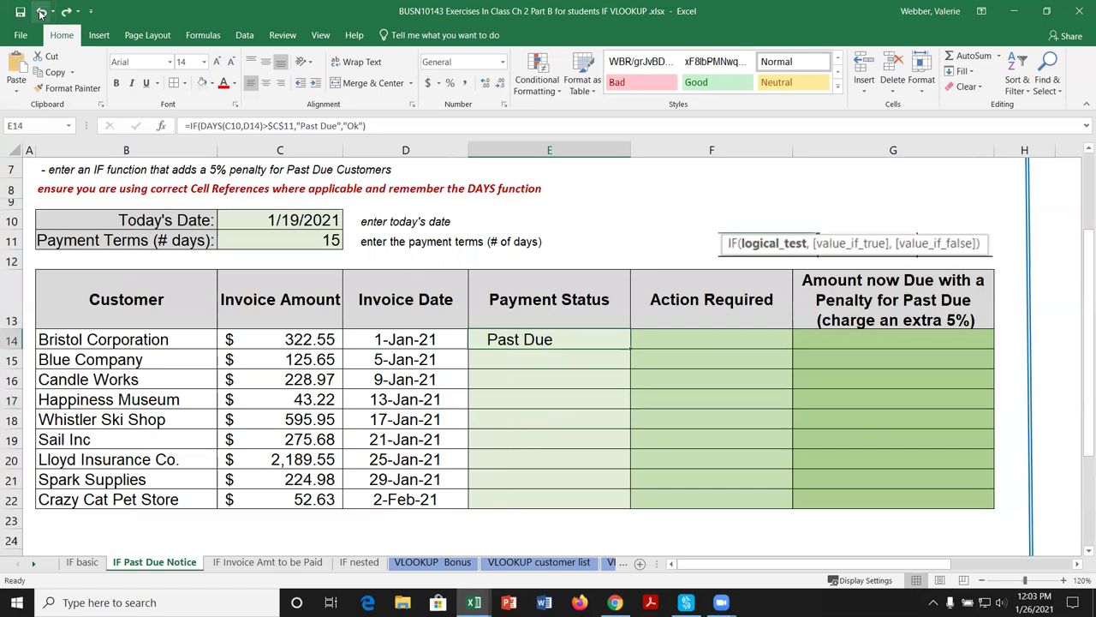
left_click(40, 12)
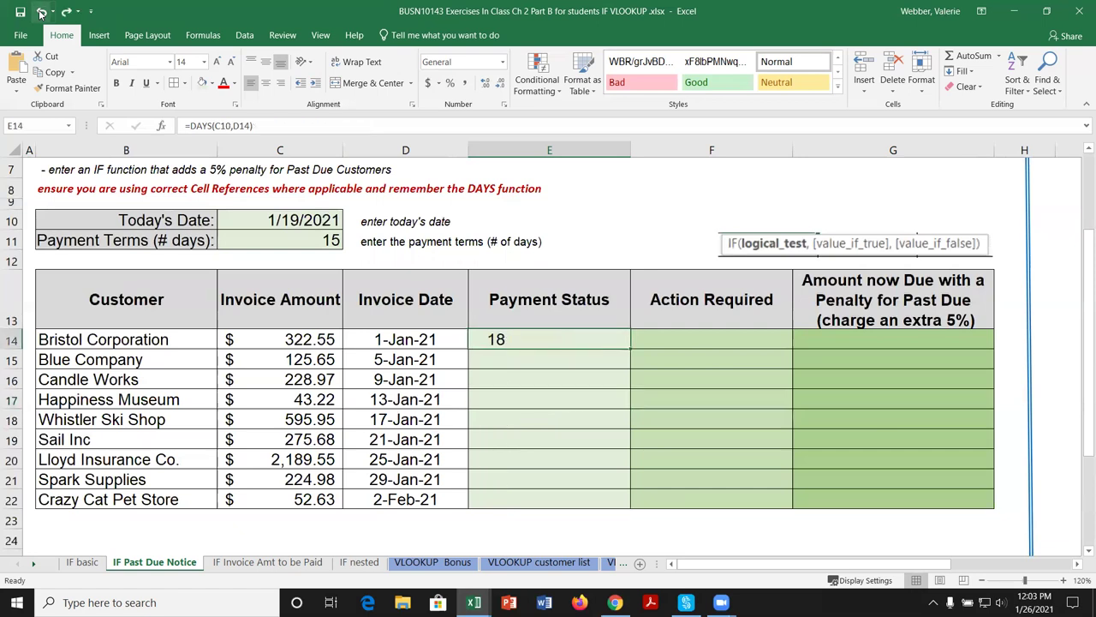
double_click(631, 348)
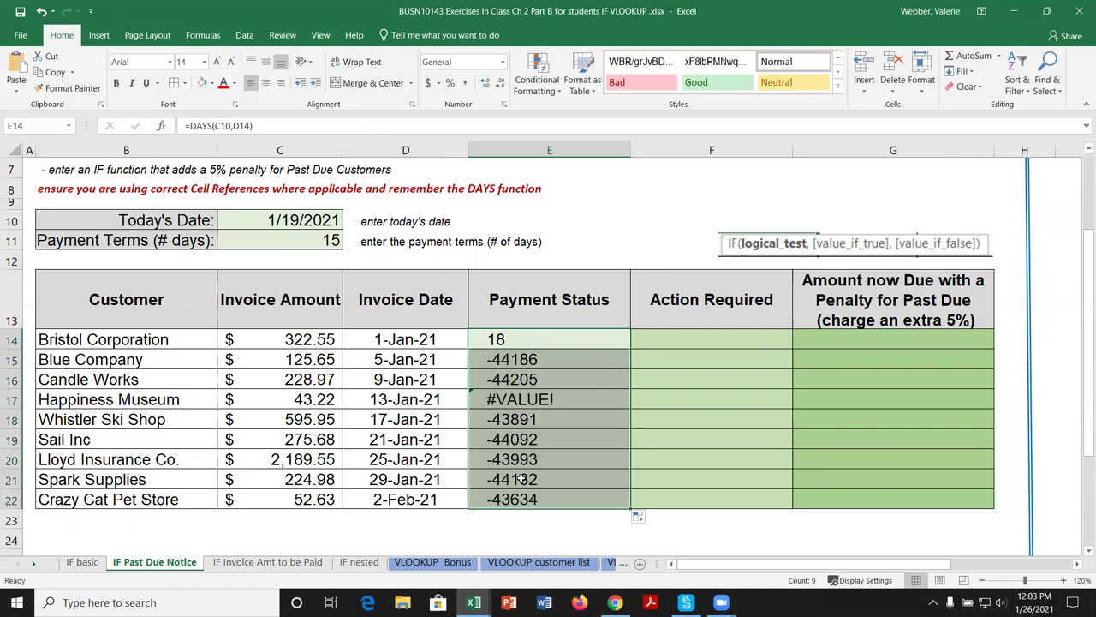
left_click(41, 14)
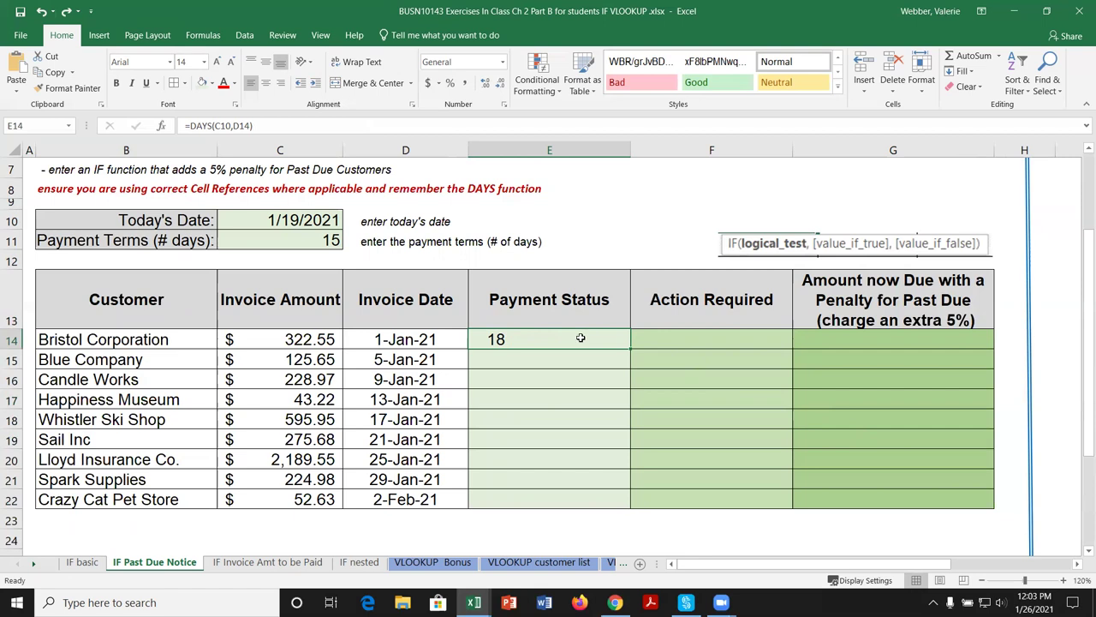
left_click(232, 125)
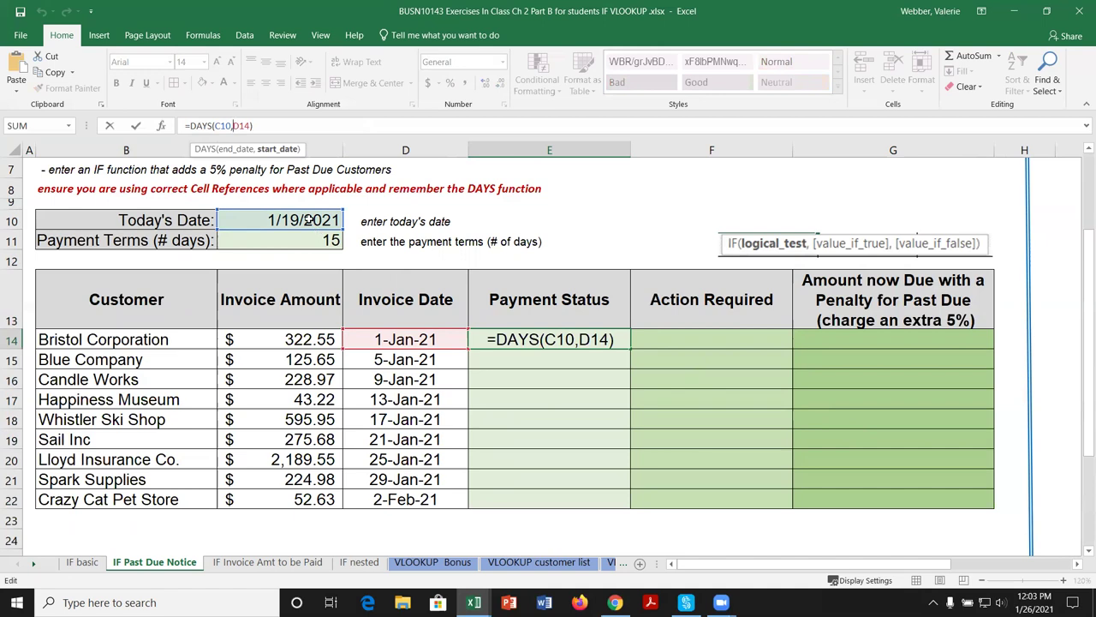
Change E14's formula to =DAYS($C$10,D14), then undo the trial fill-down.
left_click(160, 125)
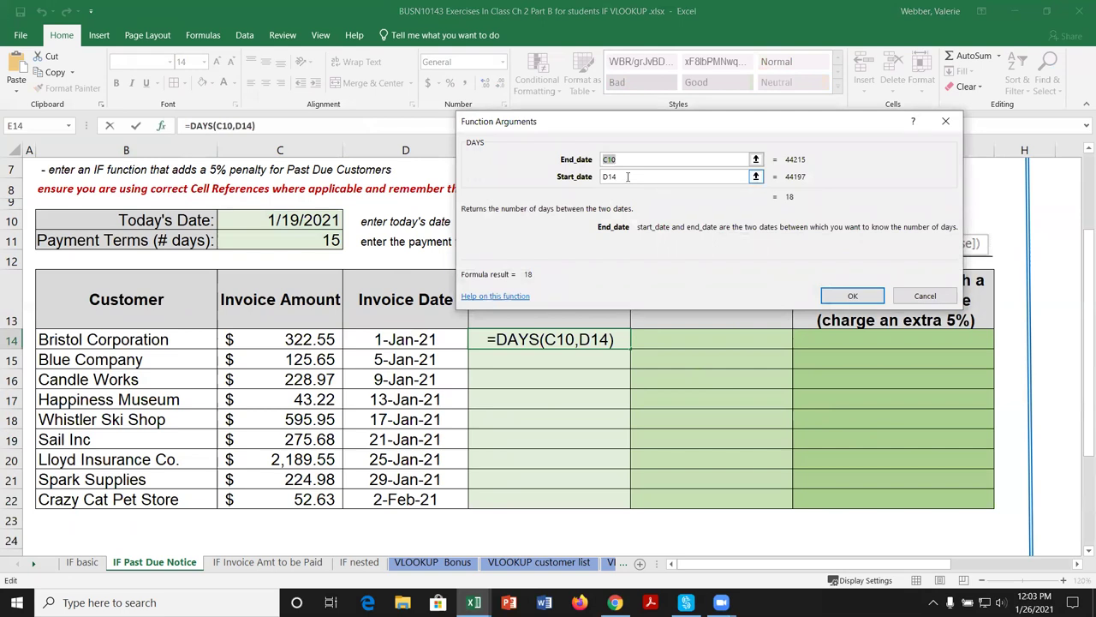
left_click(627, 177)
left_click(852, 296)
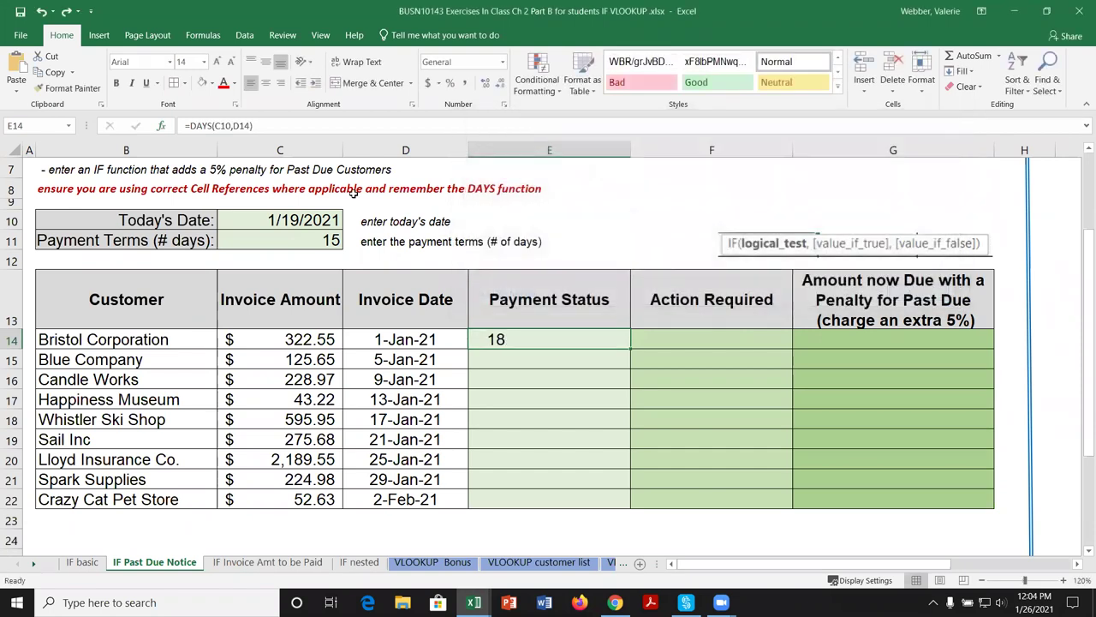
left_click(268, 125)
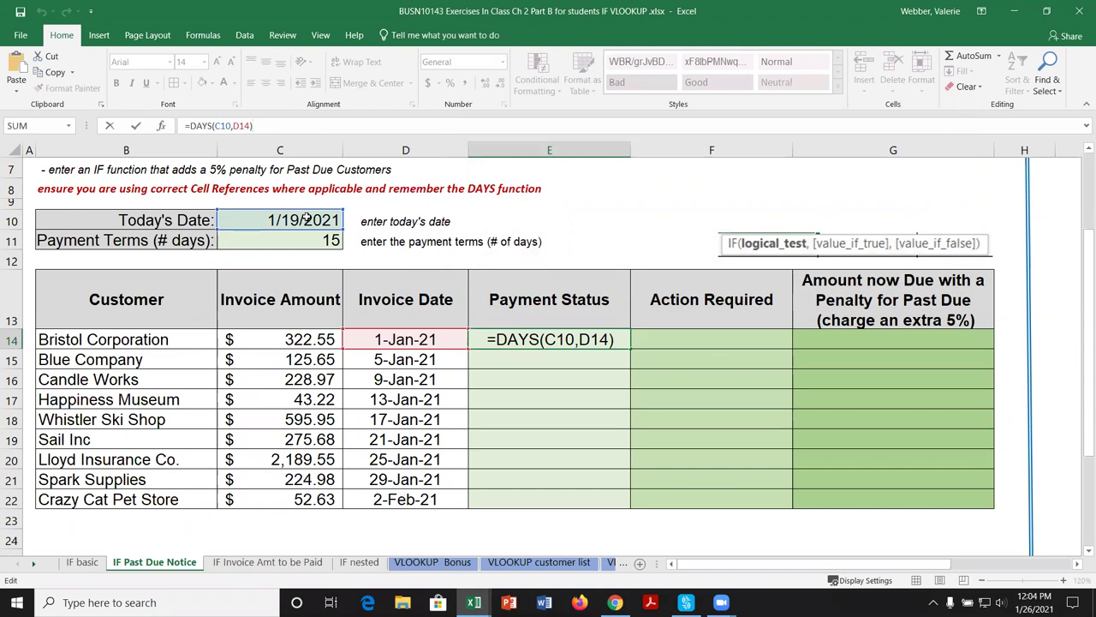
left_click(225, 126)
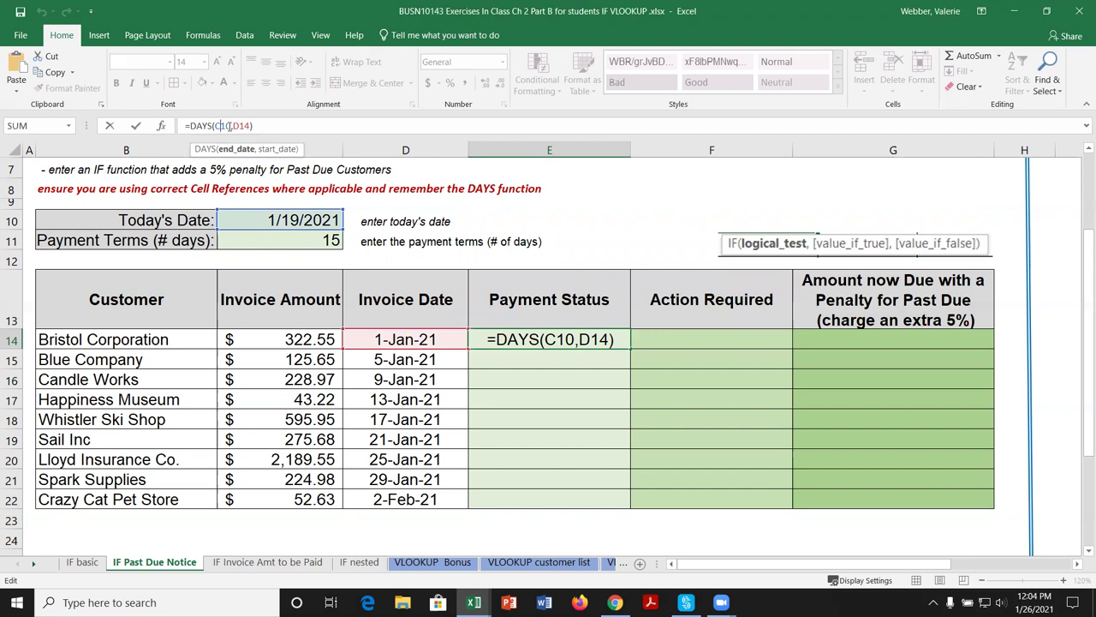
key("F4")
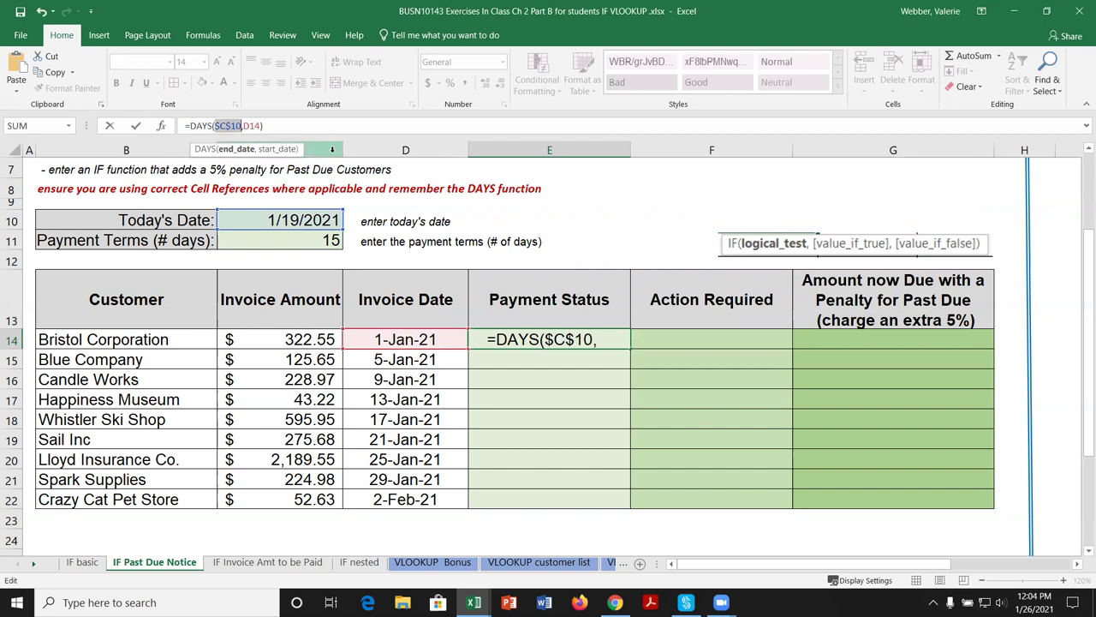
key("Return")
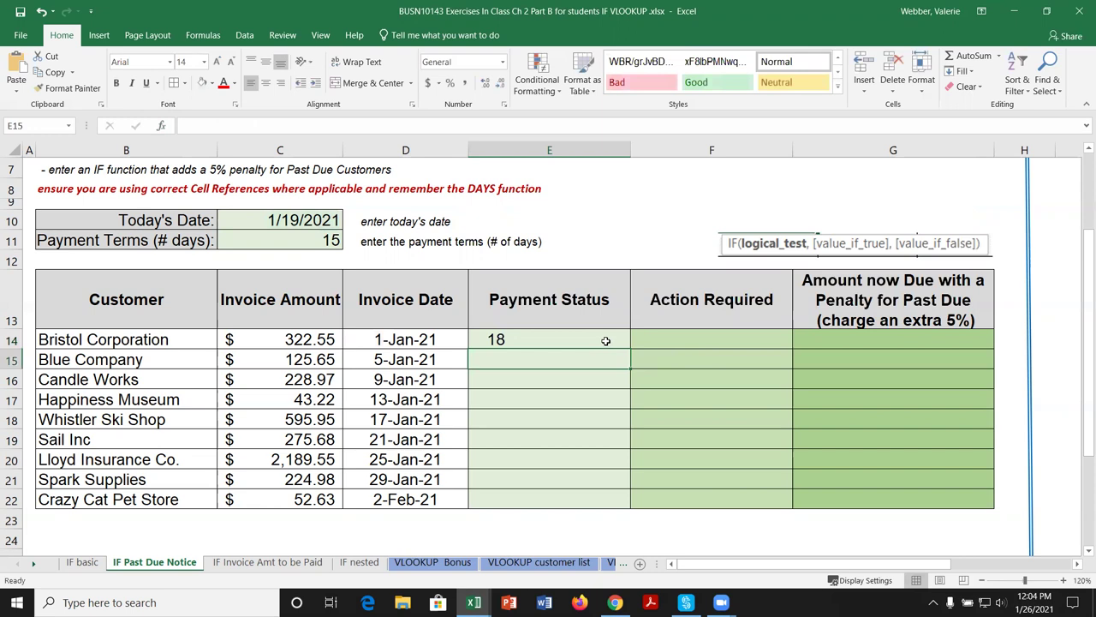
left_click(606, 343)
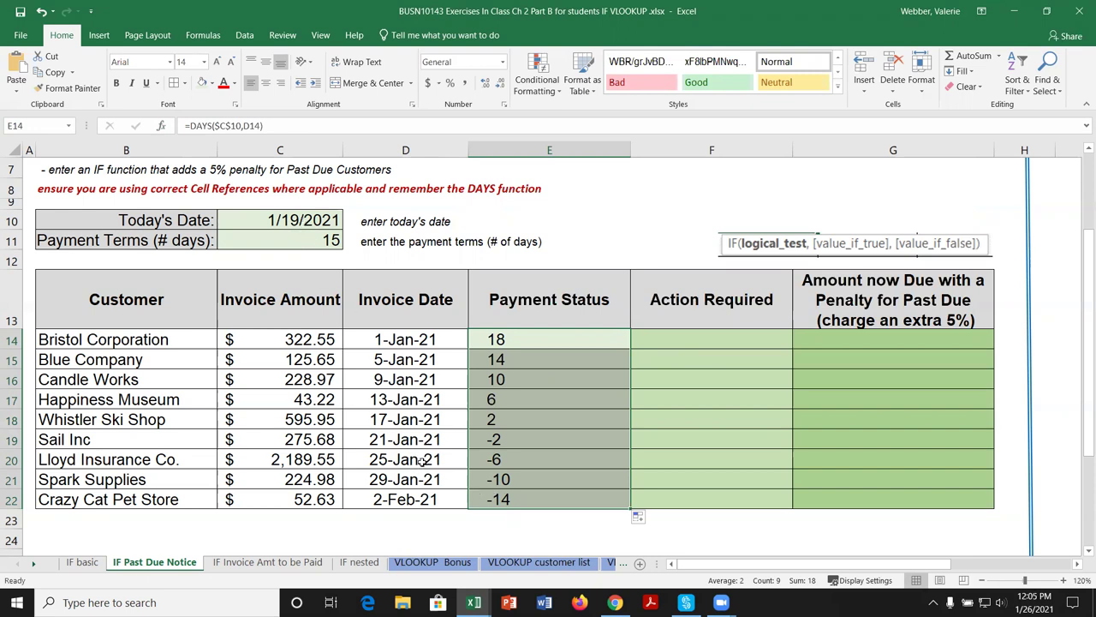
left_click(41, 11)
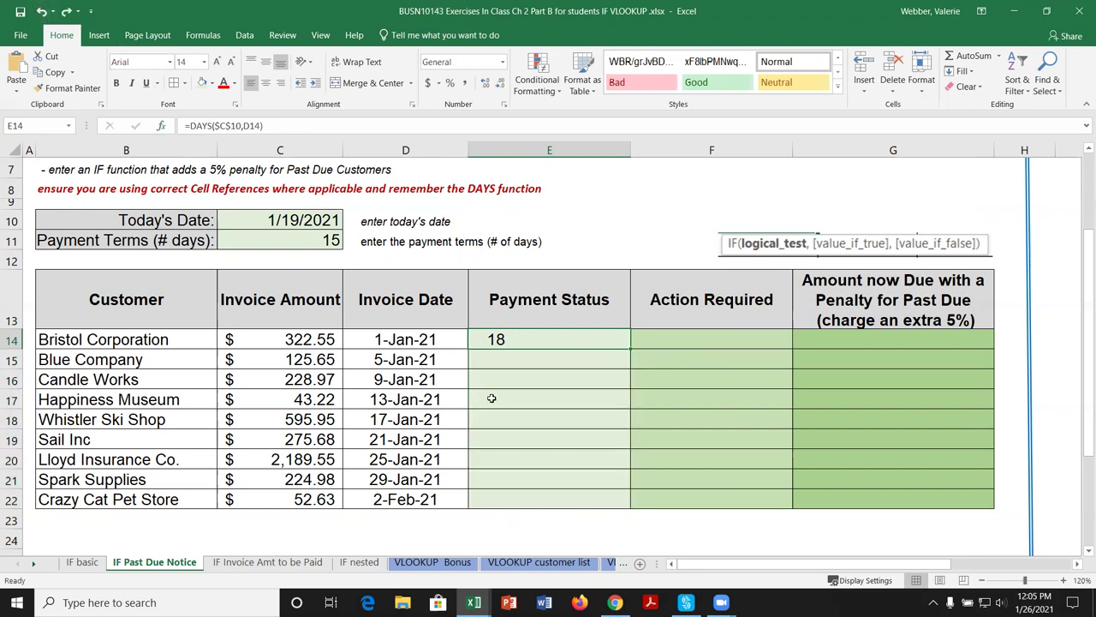
Wrap E14's DAYS formula inside an IF function in the Function Arguments dialog.
left_click(188, 126)
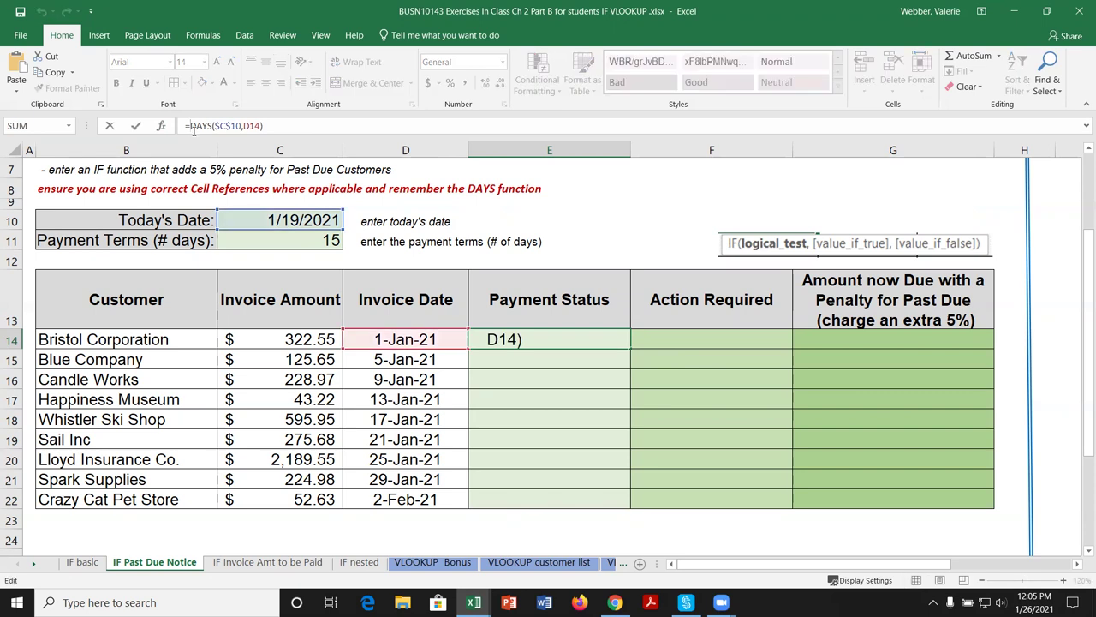
type("if")
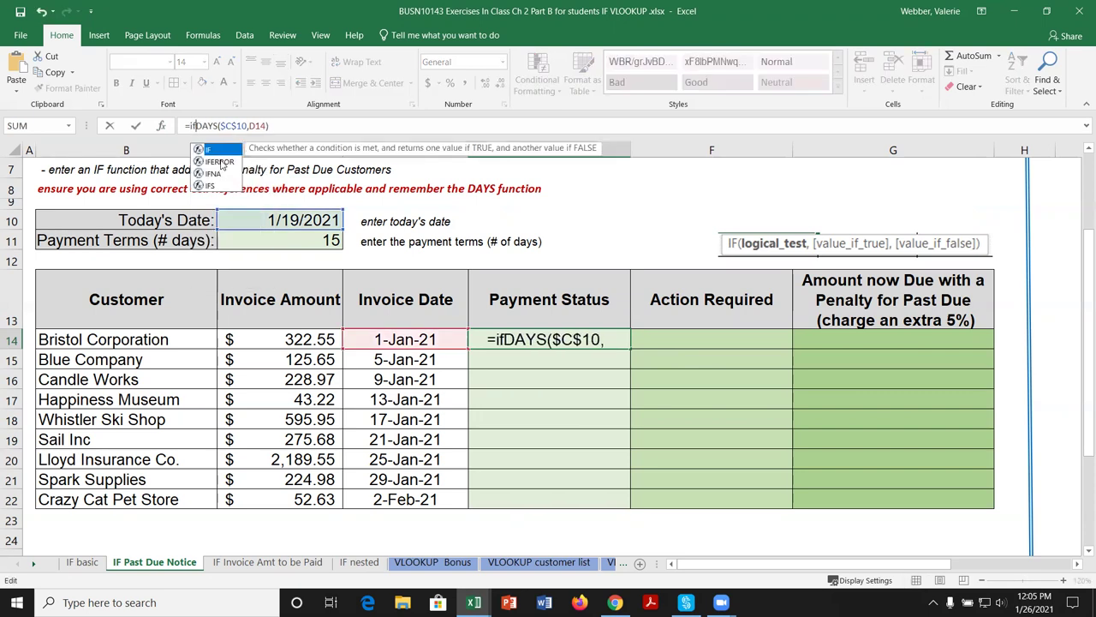
key("Tab")
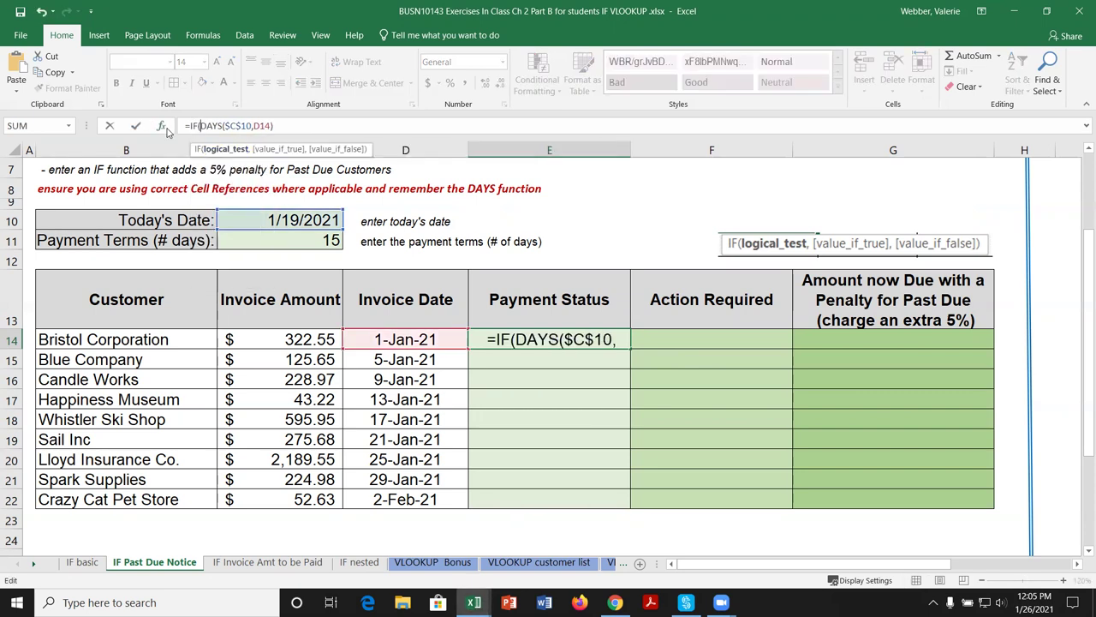
left_click(163, 126)
Set the IF logical test to DAYS($C$10,D14)>$C$11.
left_click(641, 160)
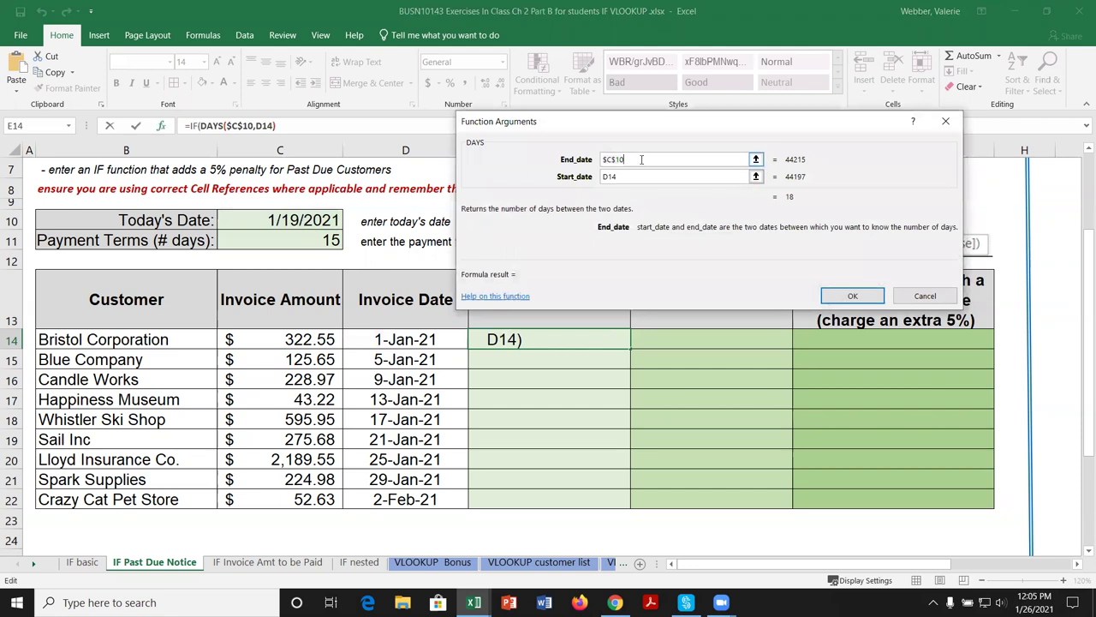
type(">=")
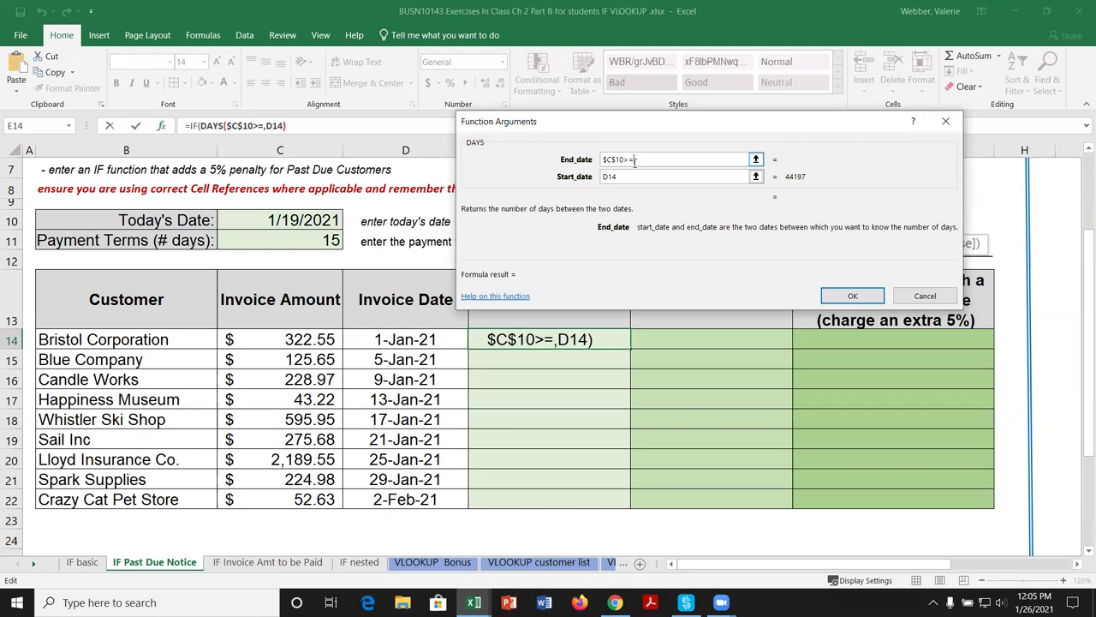
key("BackSpace")
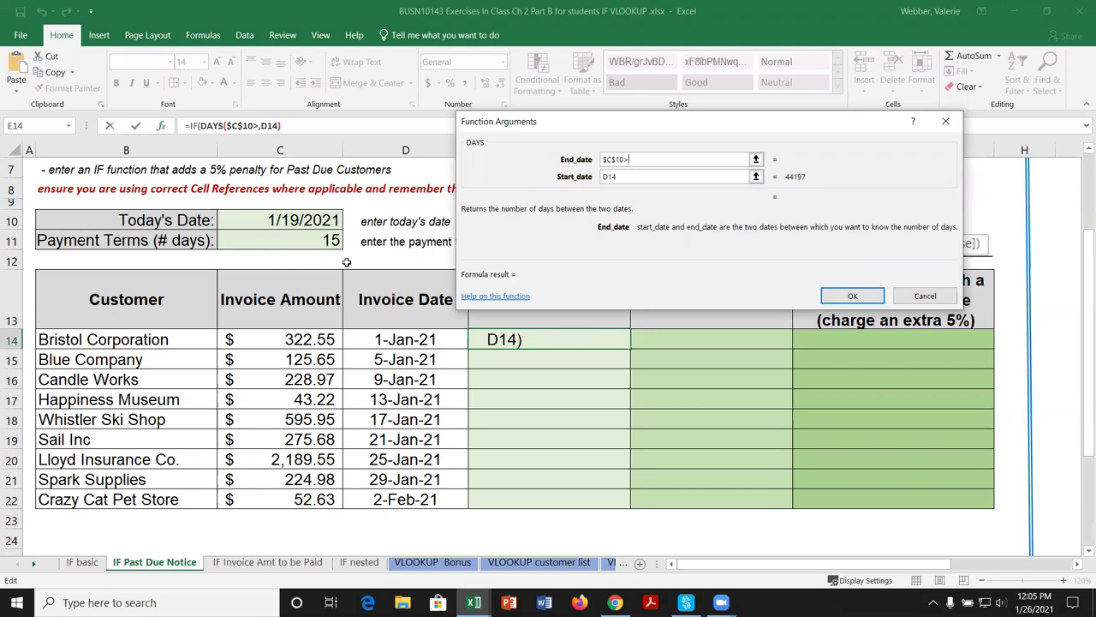
left_click(315, 240)
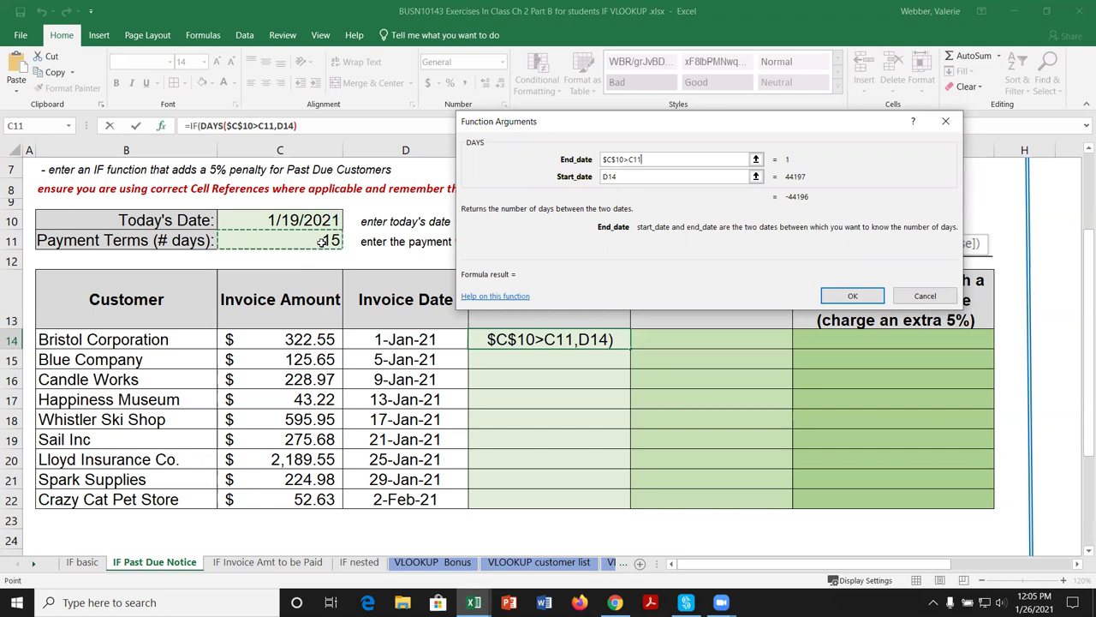
key("F4")
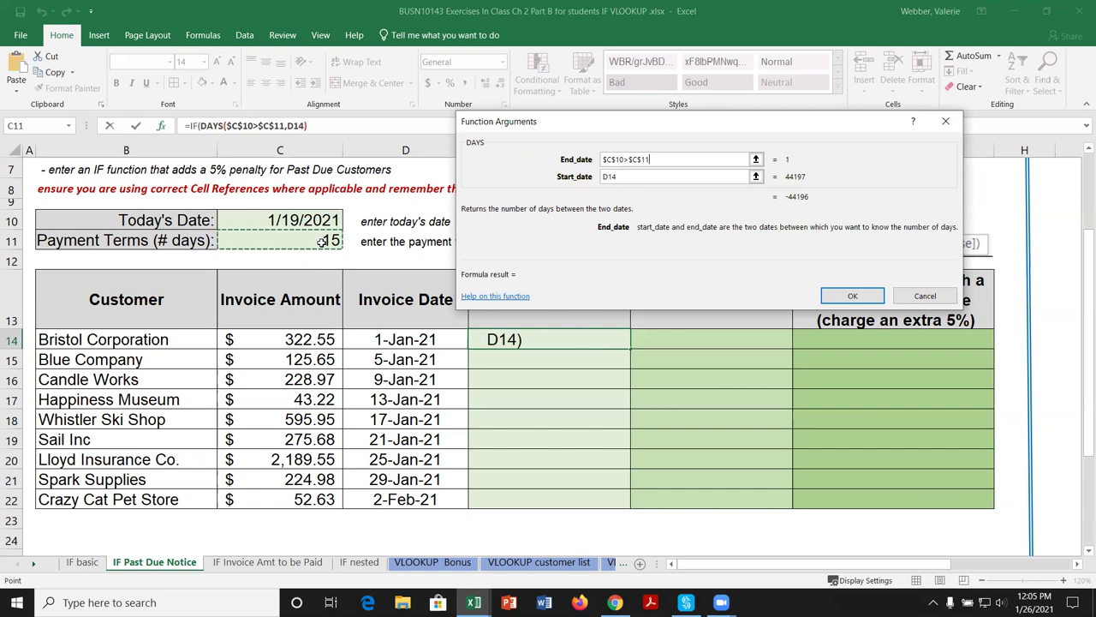
left_click(653, 159)
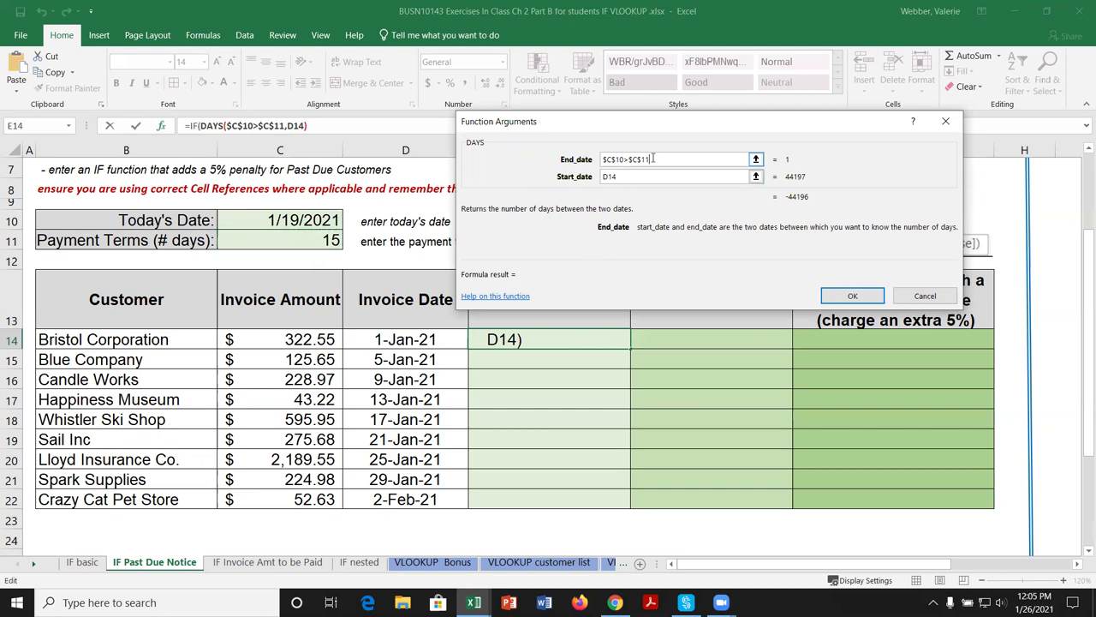
key("BackSpace")
key("BackSpace")
key("BackSpace")
key("BackSpace")
key("BackSpace")
key("BackSpace")
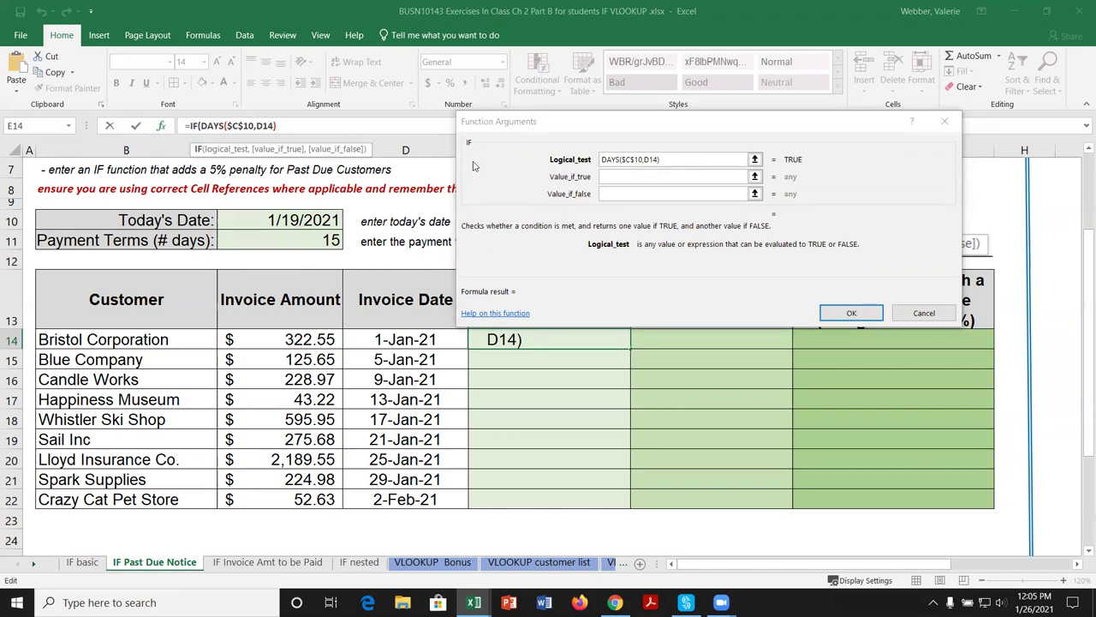
left_click(668, 159)
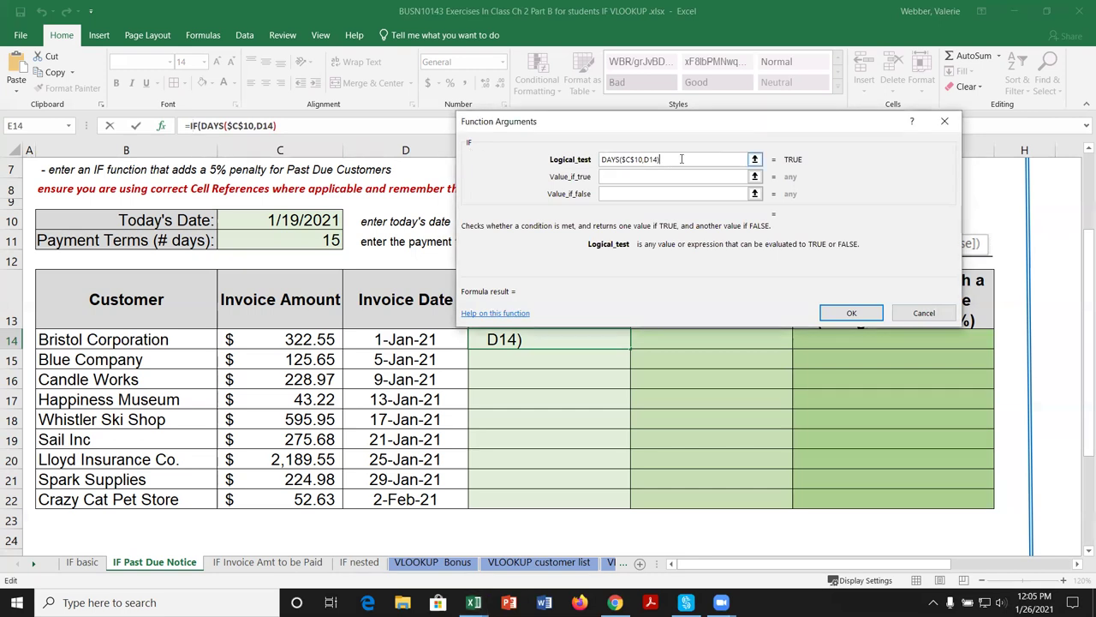
type(">")
left_click(325, 238)
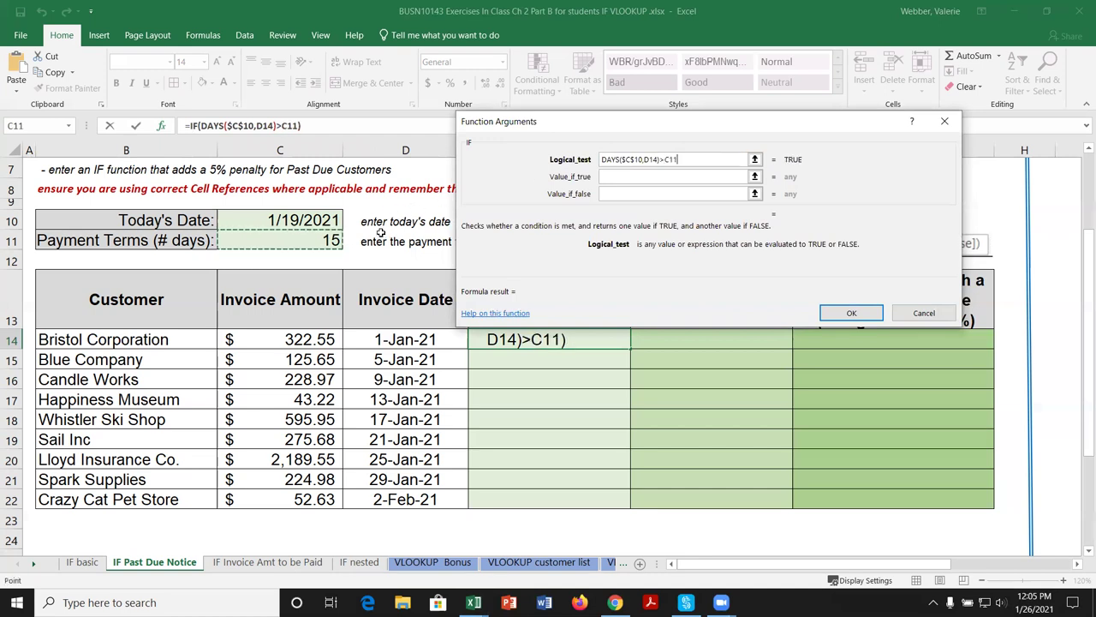
key("F4")
Return "Past Due" when true and "OK" otherwise, then fill the formula down to E22.
left_click(613, 177)
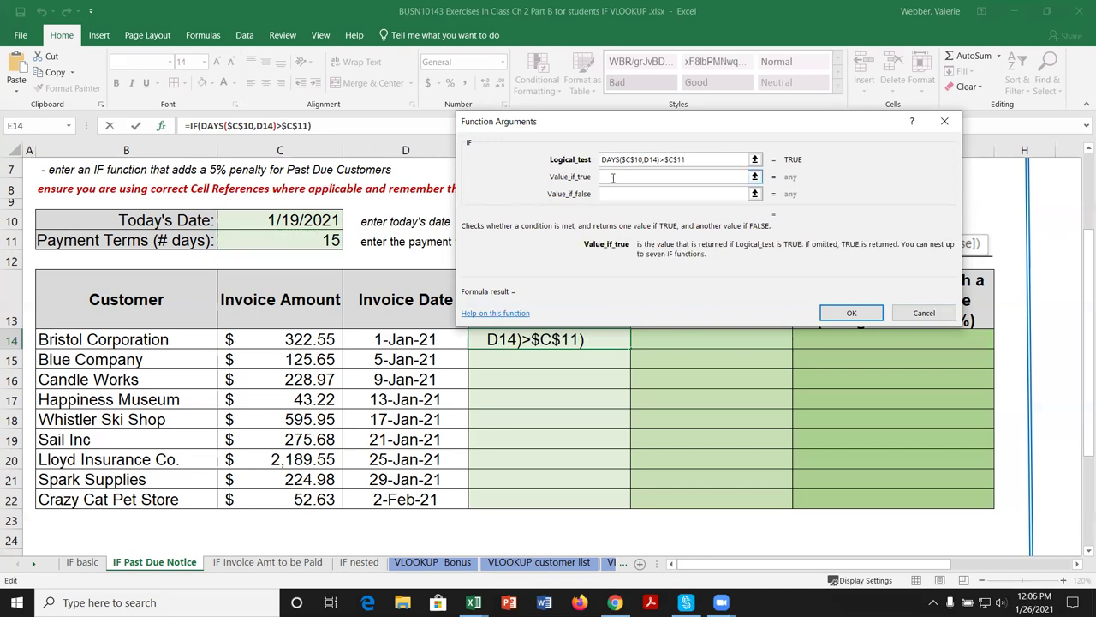
type("Past ")
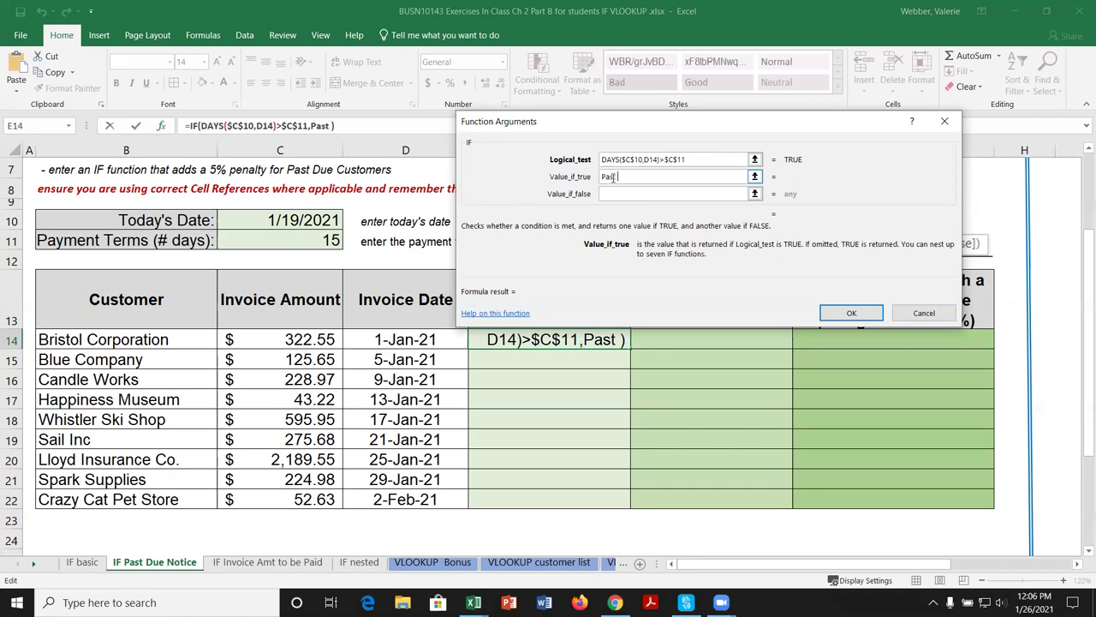
type("DU")
key("BackSpace")
type("ue")
key("Tab")
type("OK")
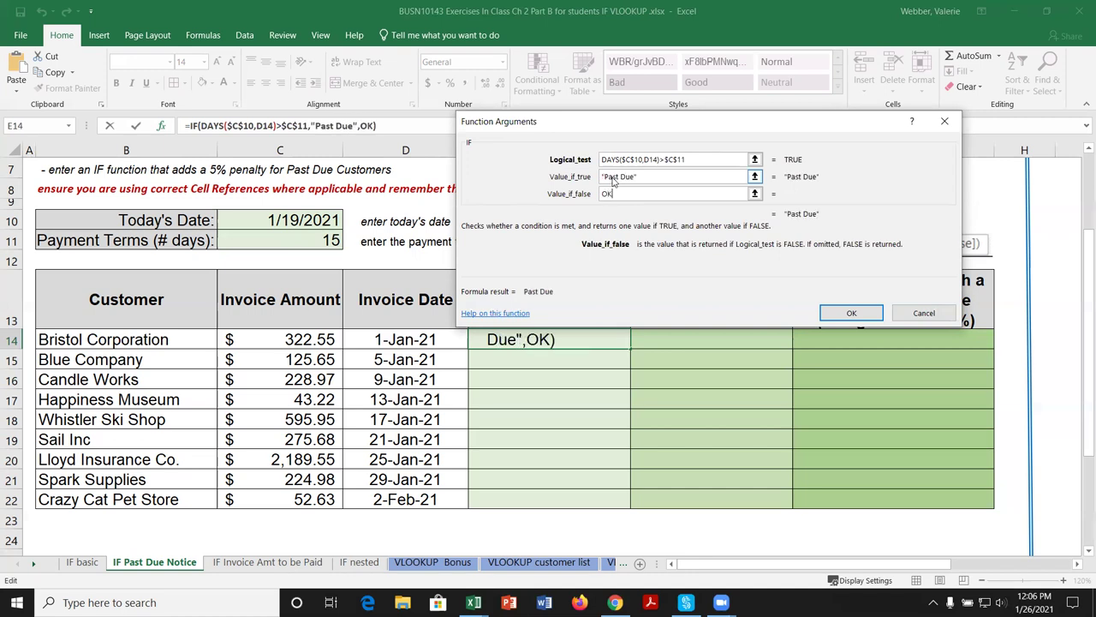
key("Return")
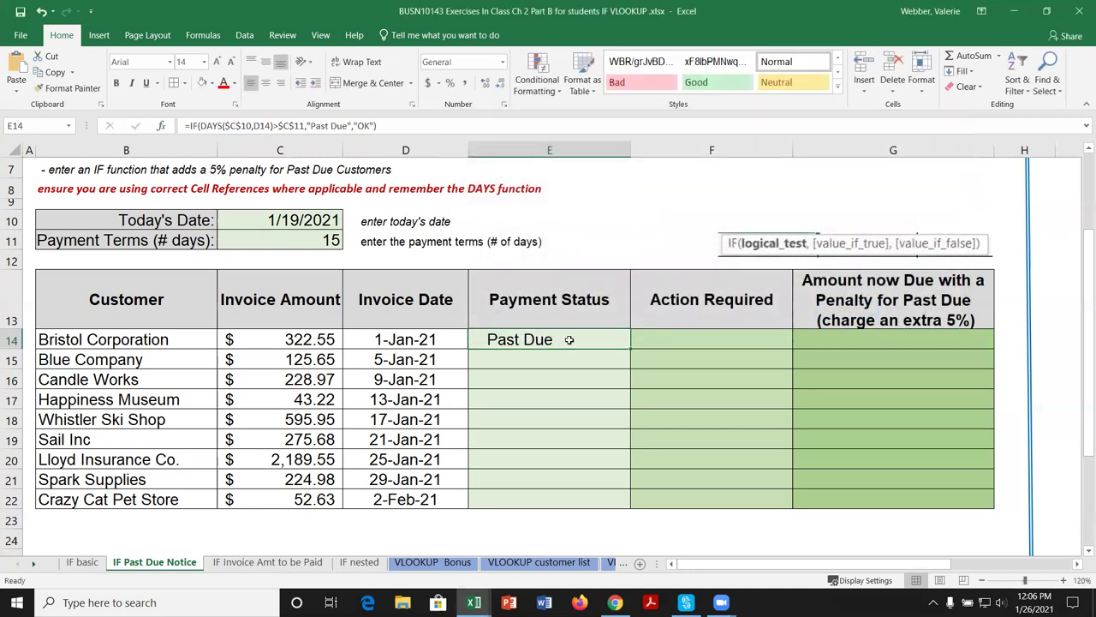
double_click(629, 348)
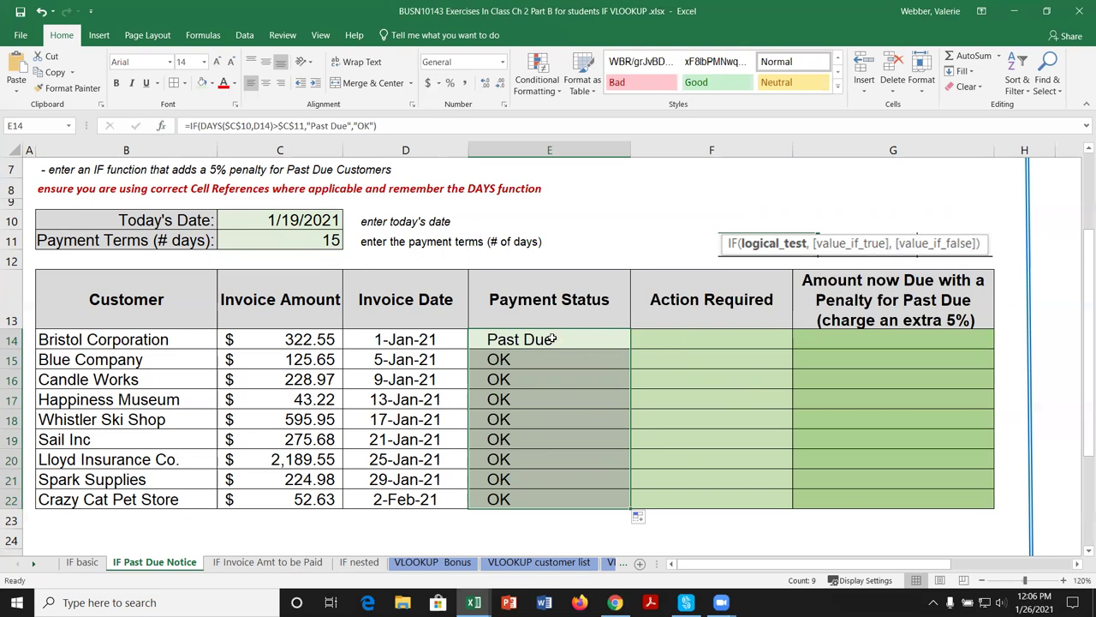
Enter an IF in F14: if E14="Past Due" show 'contact customer', else 'no action required'.
left_click(682, 342)
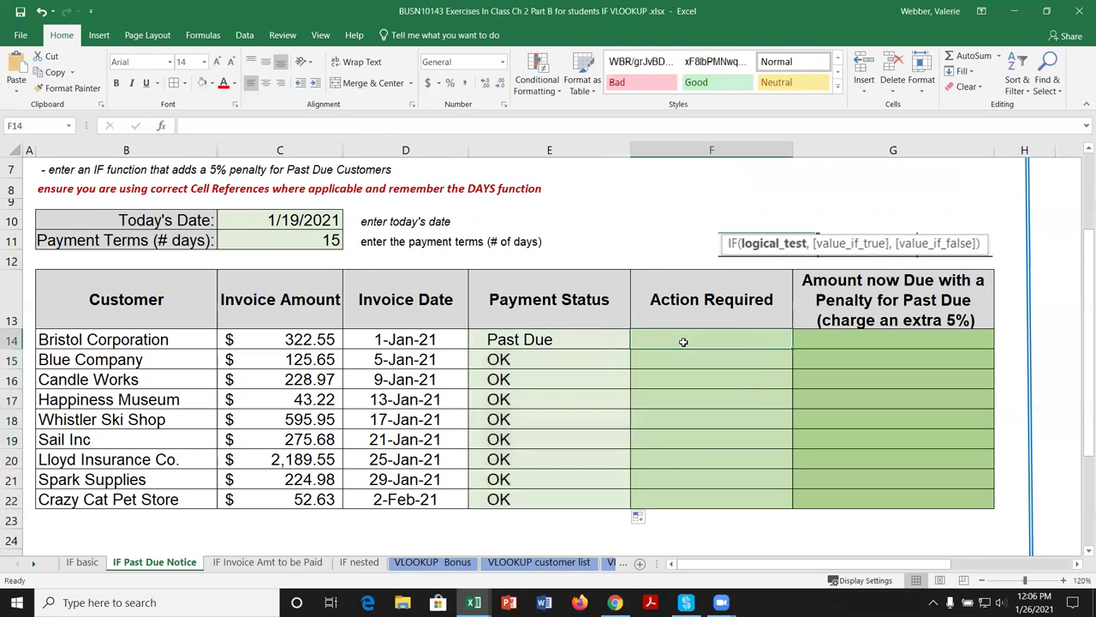
type("=if")
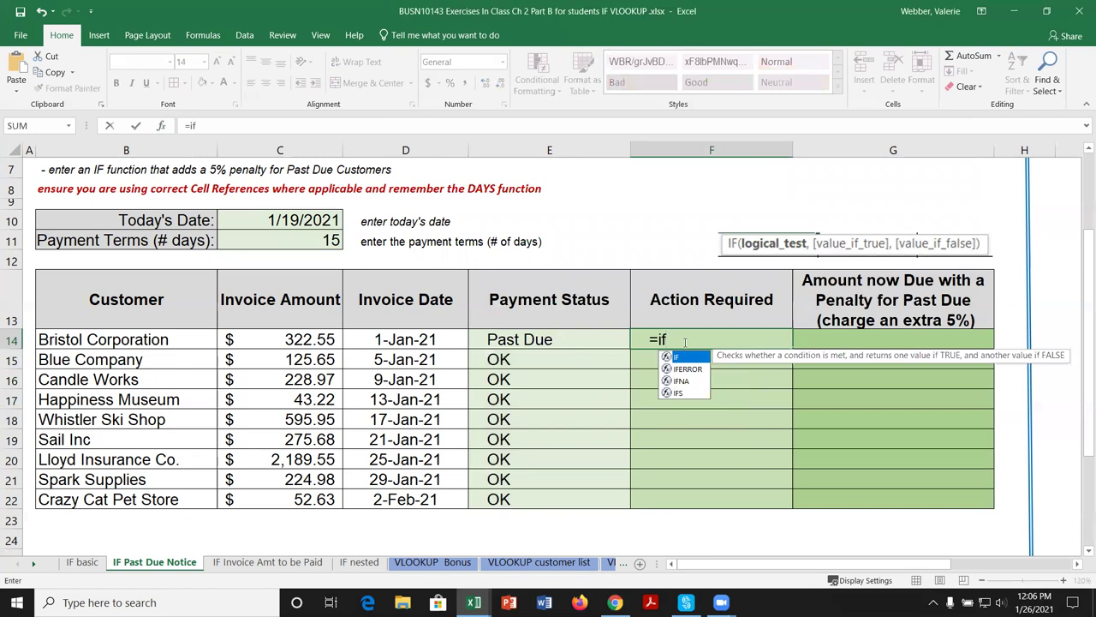
double_click(689, 358)
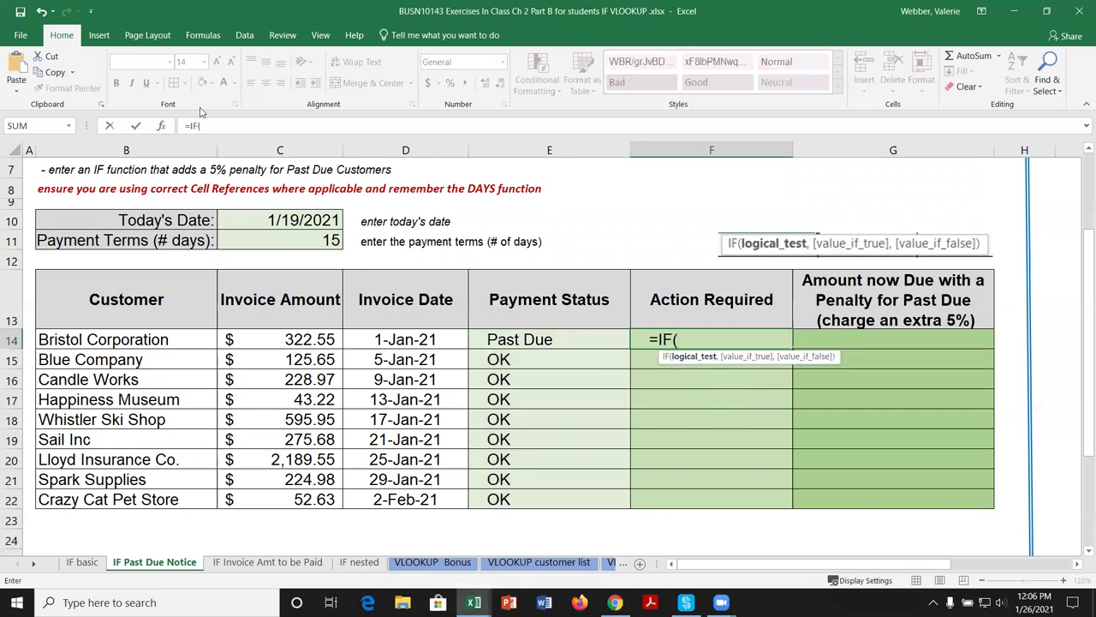
left_click(160, 128)
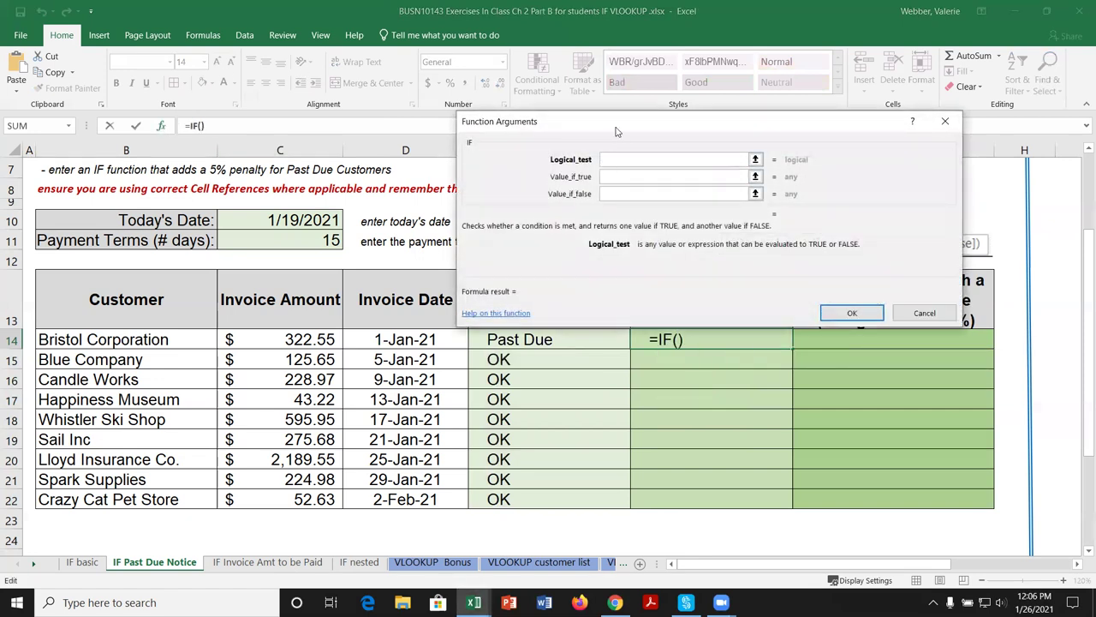
left_click_drag(619, 128, 650, 105)
left_click(558, 340)
type("=")
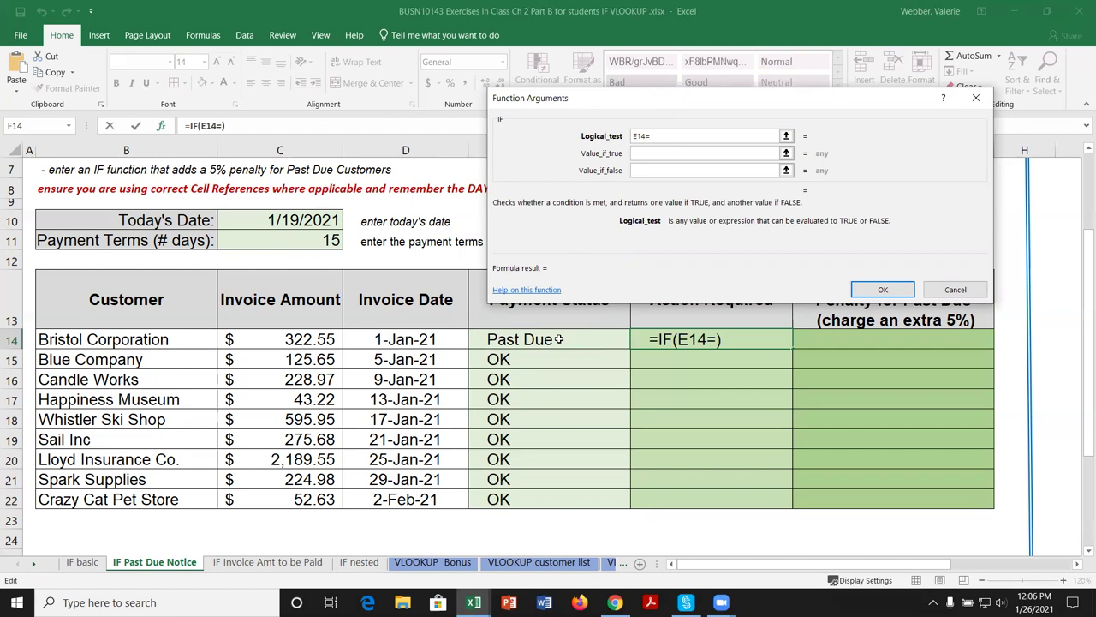
type("\"Past D")
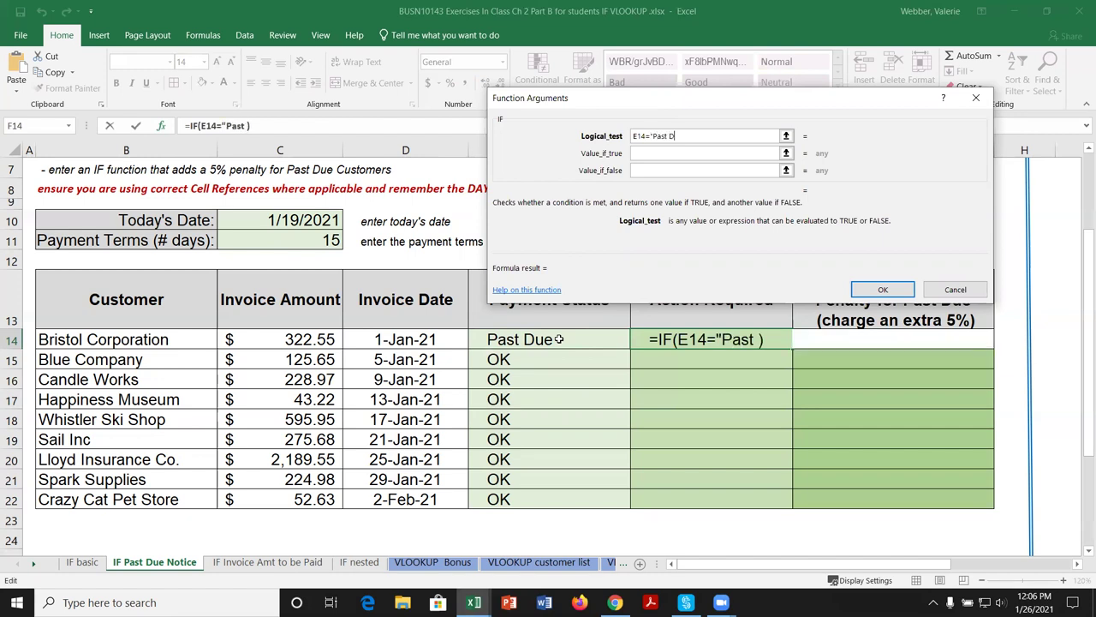
type("ue\"")
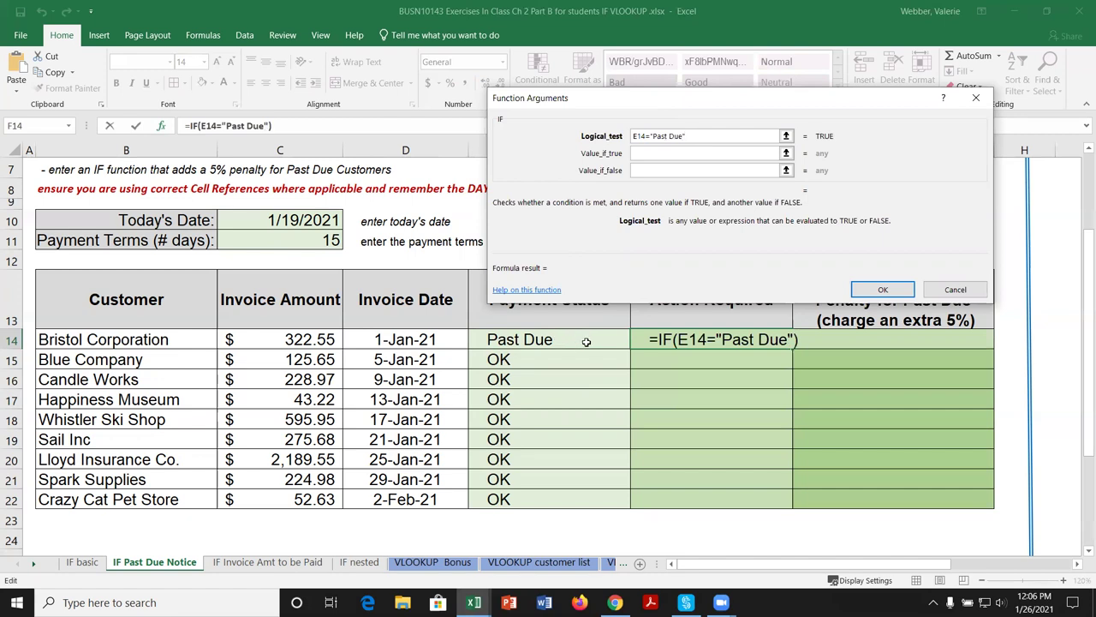
left_click(656, 152)
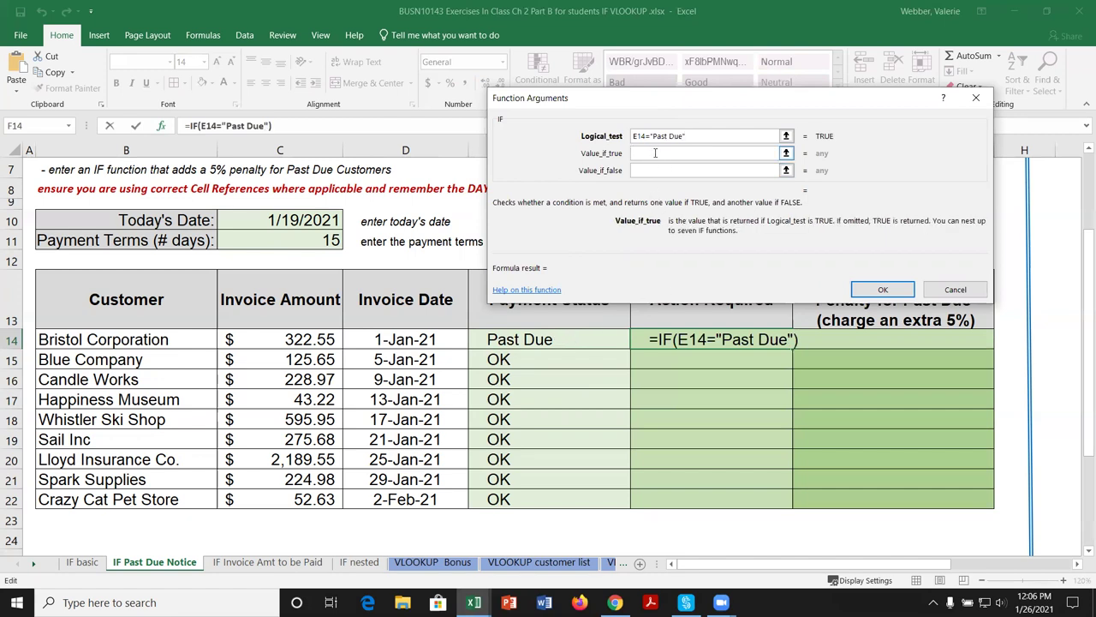
type("contact customer")
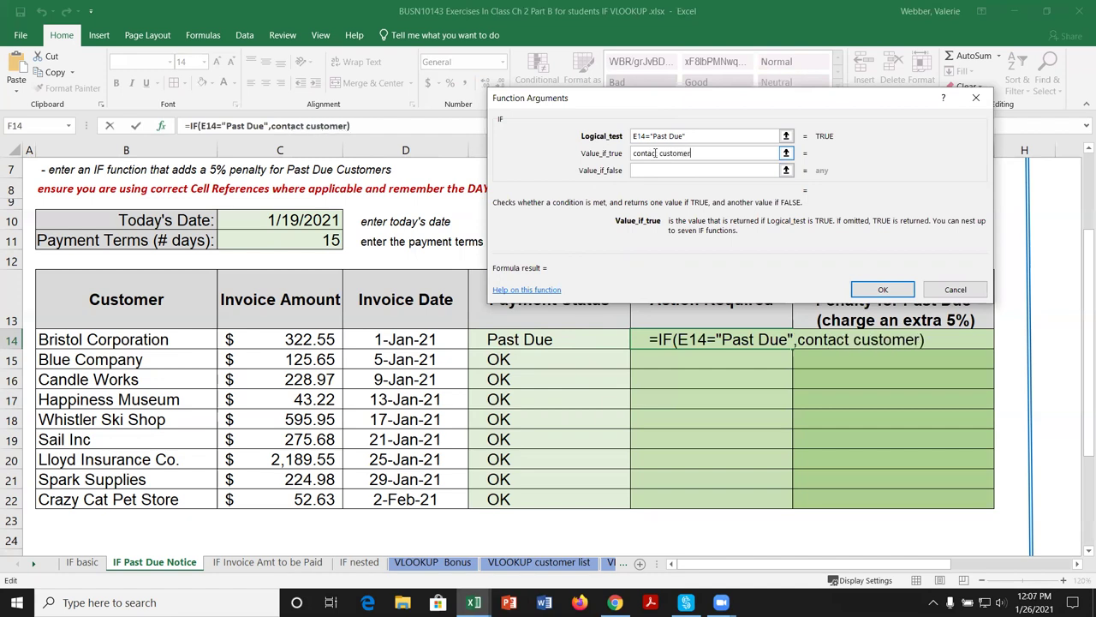
key("Tab")
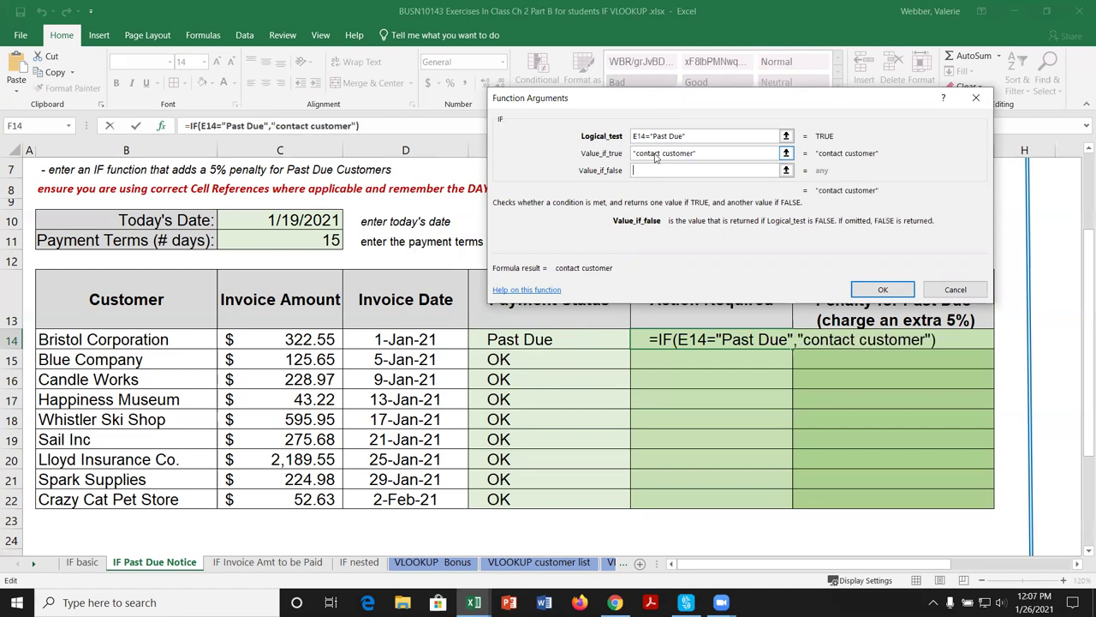
type("no ac")
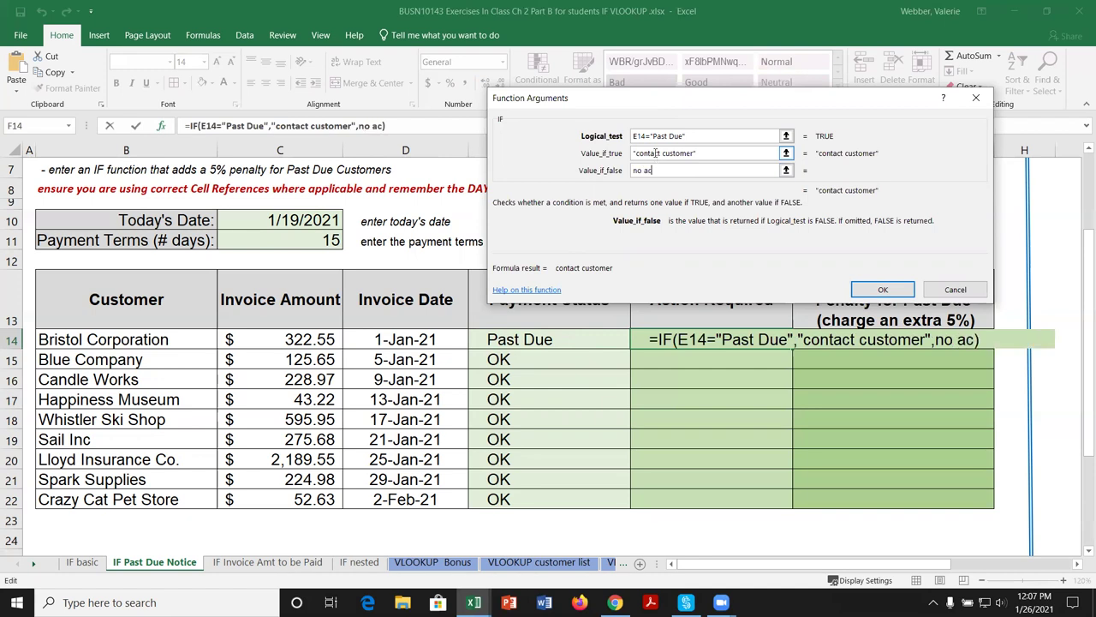
type("tion required")
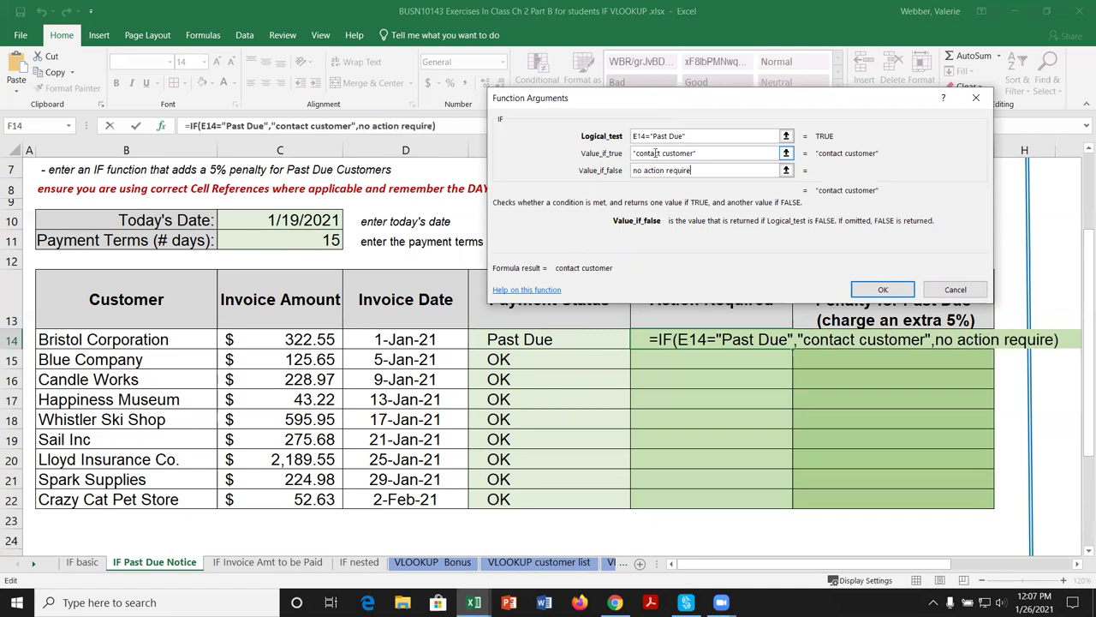
key("Return")
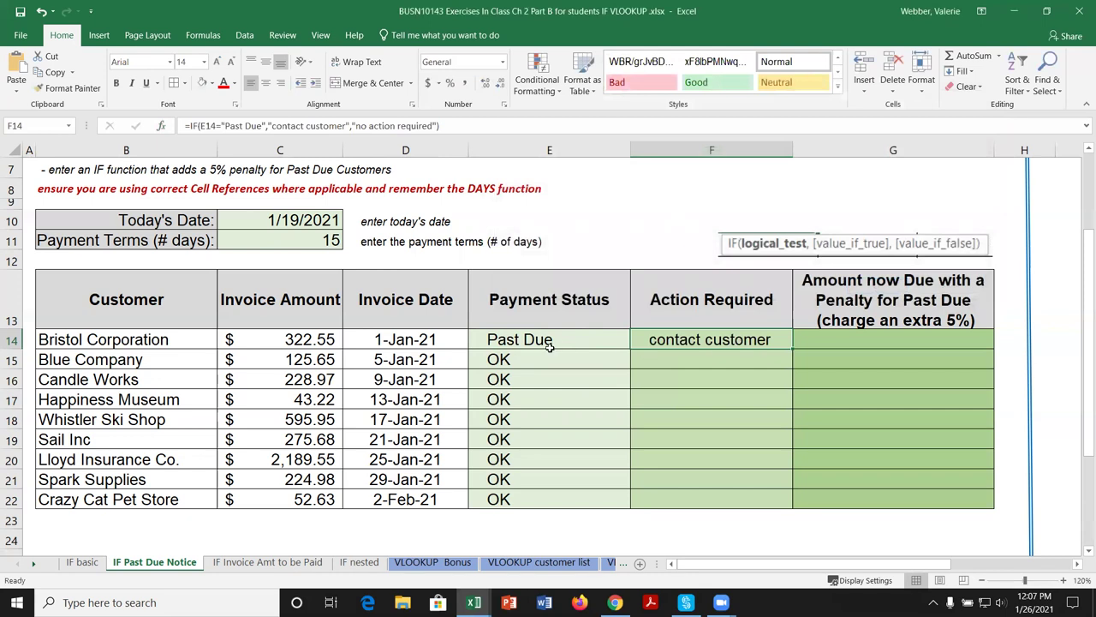
Fill the F14 Action Required formula down to F22 and review the F14 and E14 formulas.
double_click(792, 349)
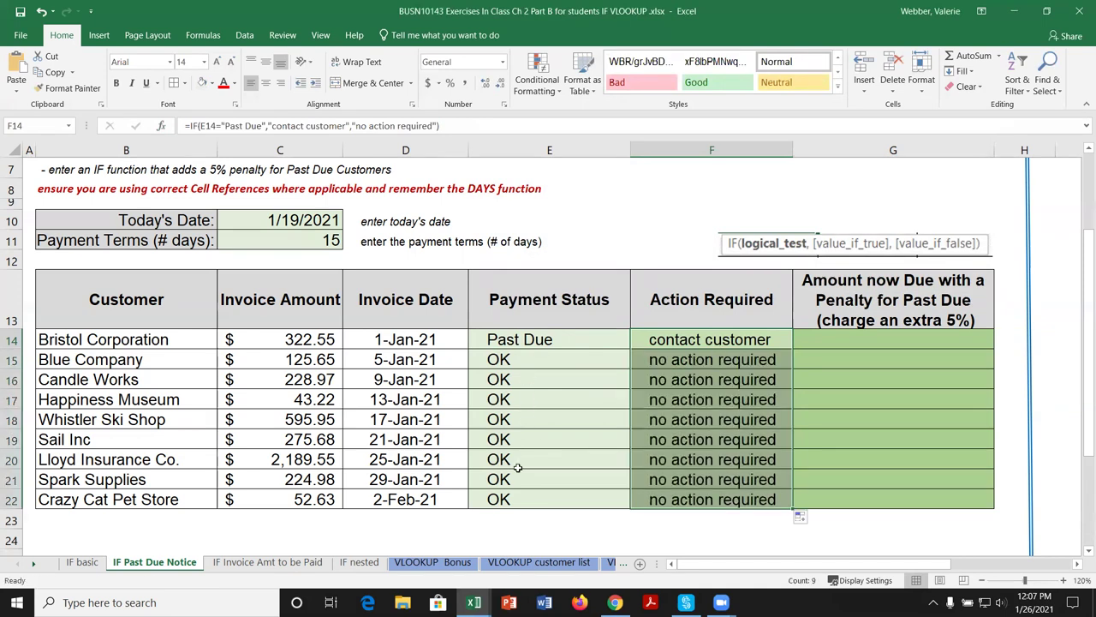
left_click(716, 341)
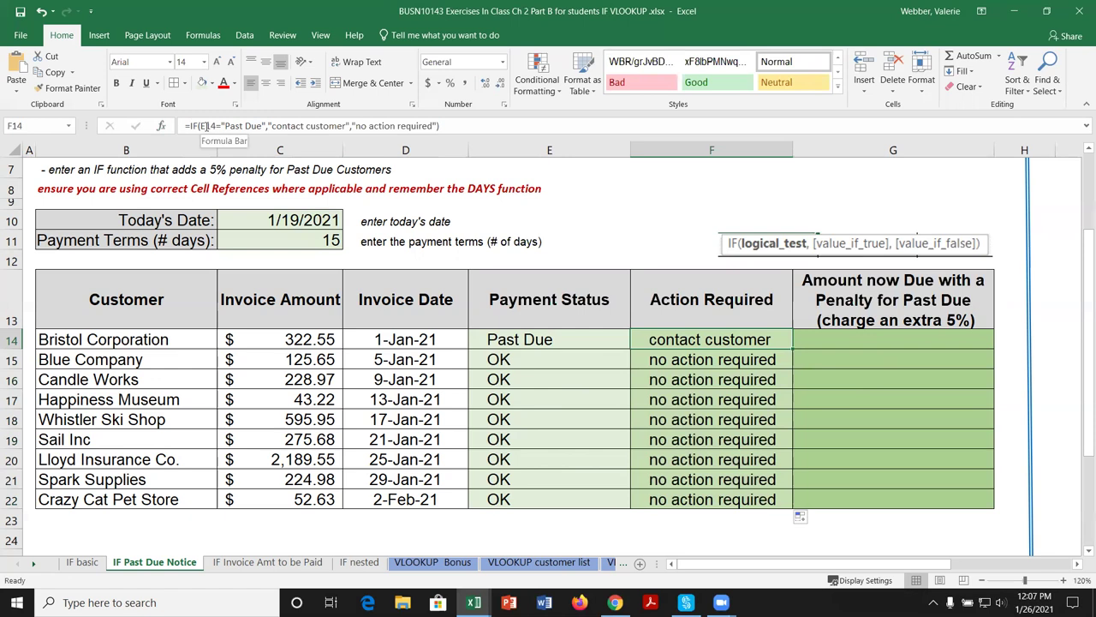
left_click(586, 341)
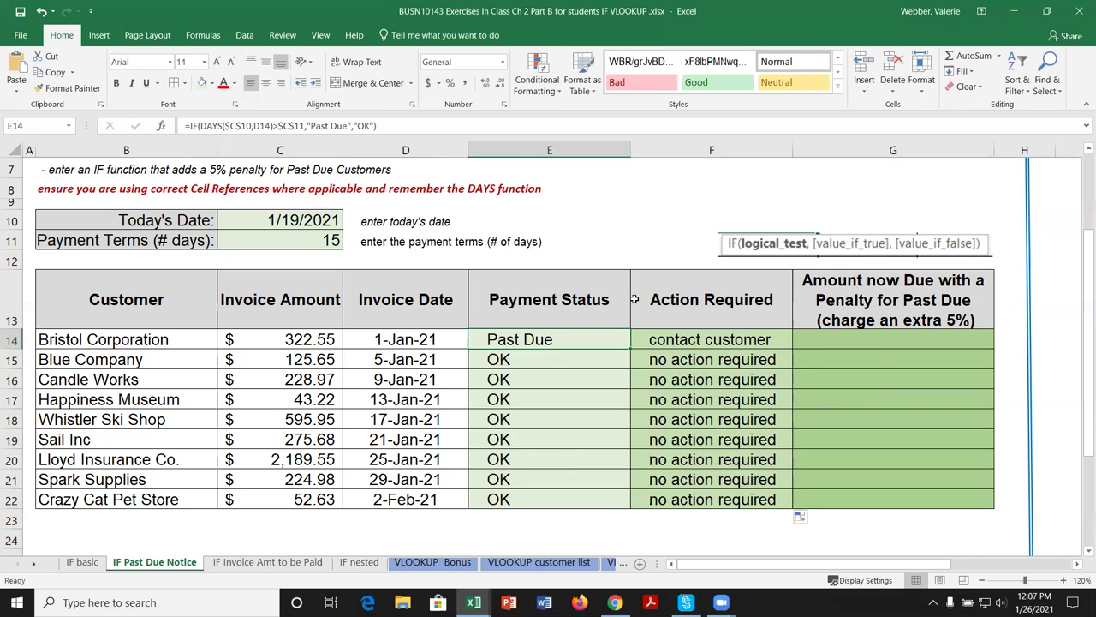
left_click(886, 342)
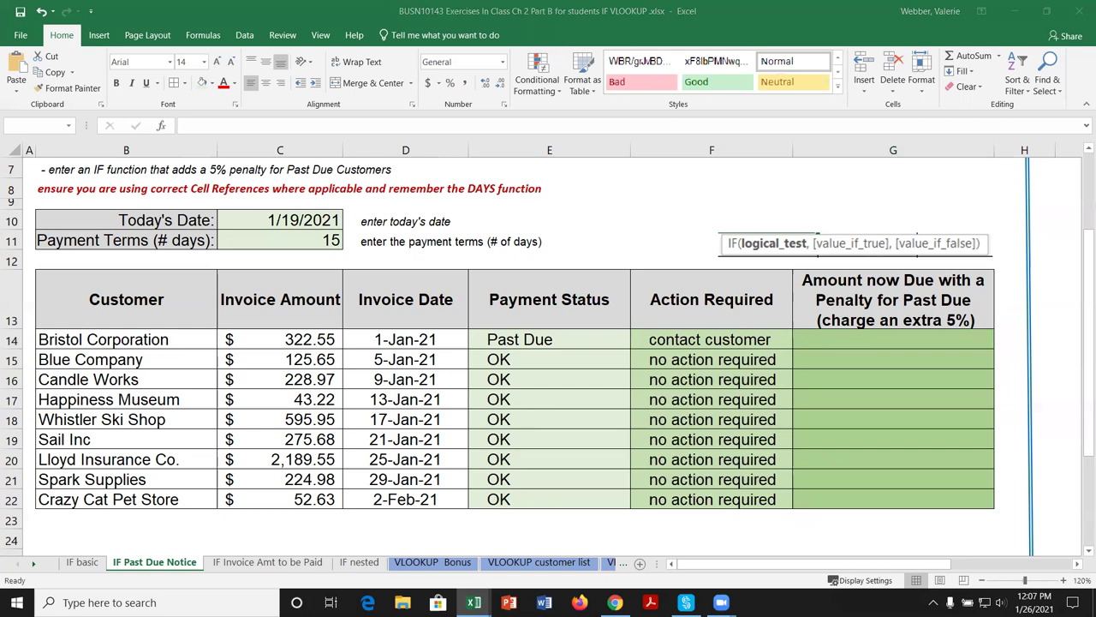
Start an IF formula in G14 and bring up its Function Arguments form.
left_click(858, 339)
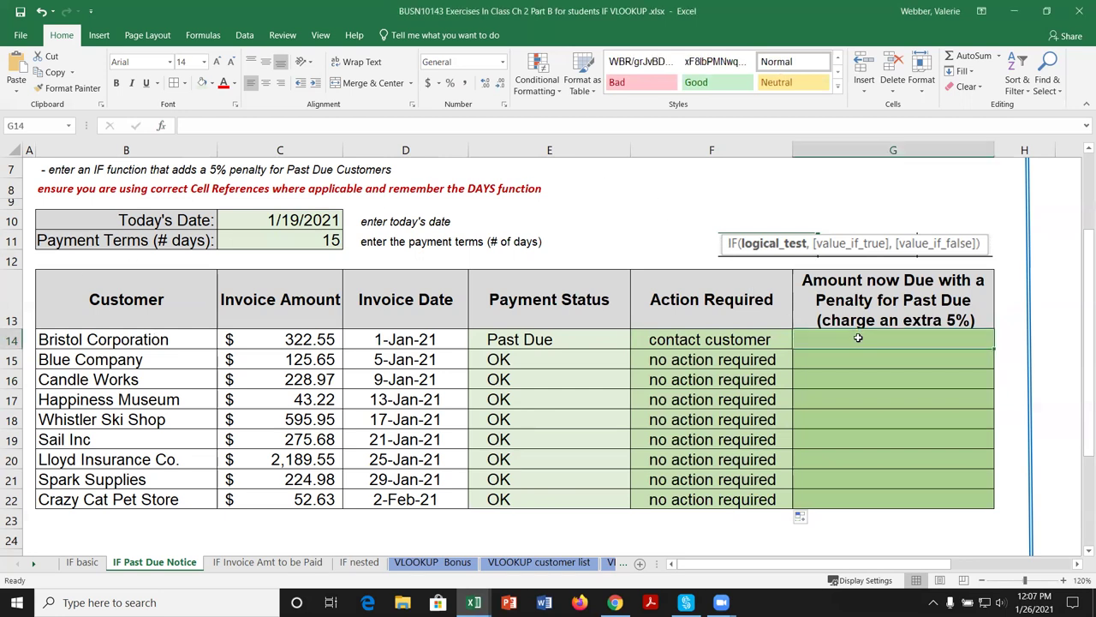
left_click(224, 127)
type("=")
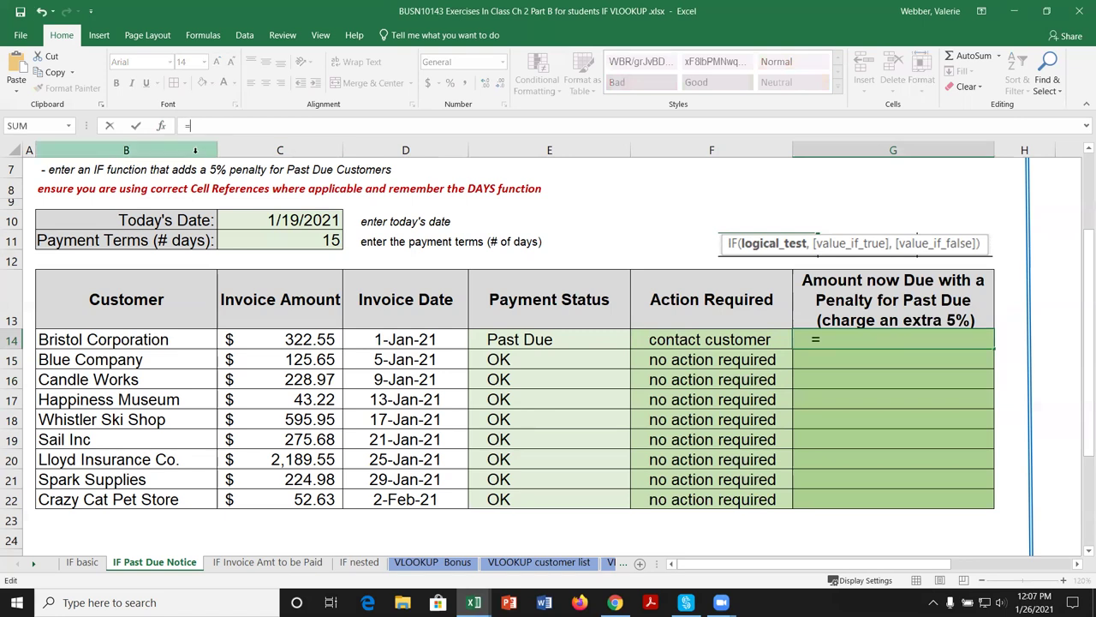
type("if")
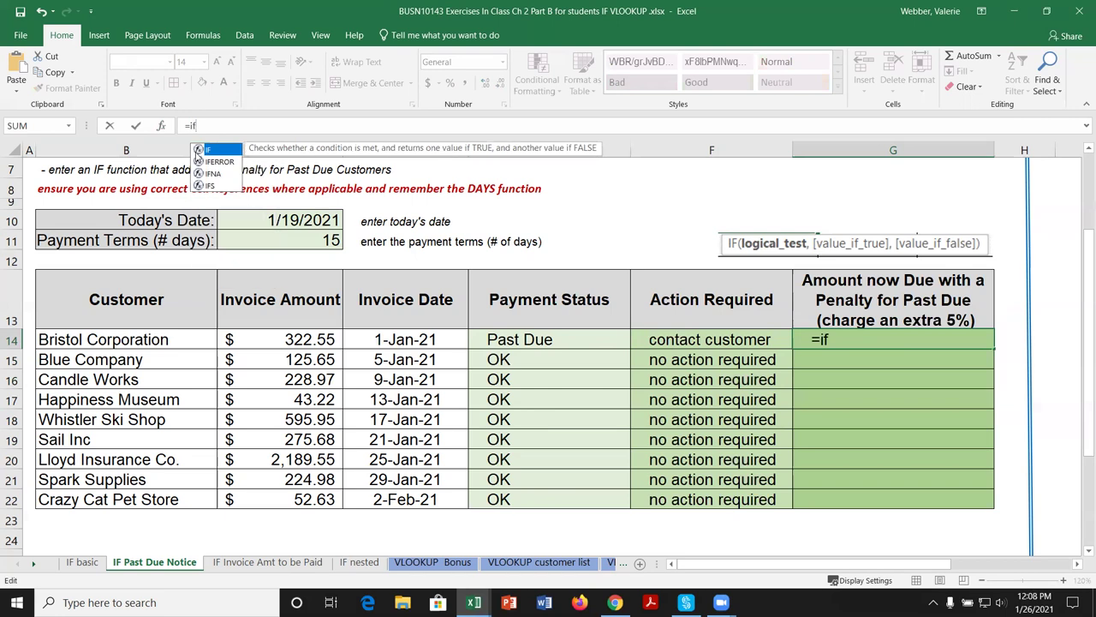
left_click(161, 125)
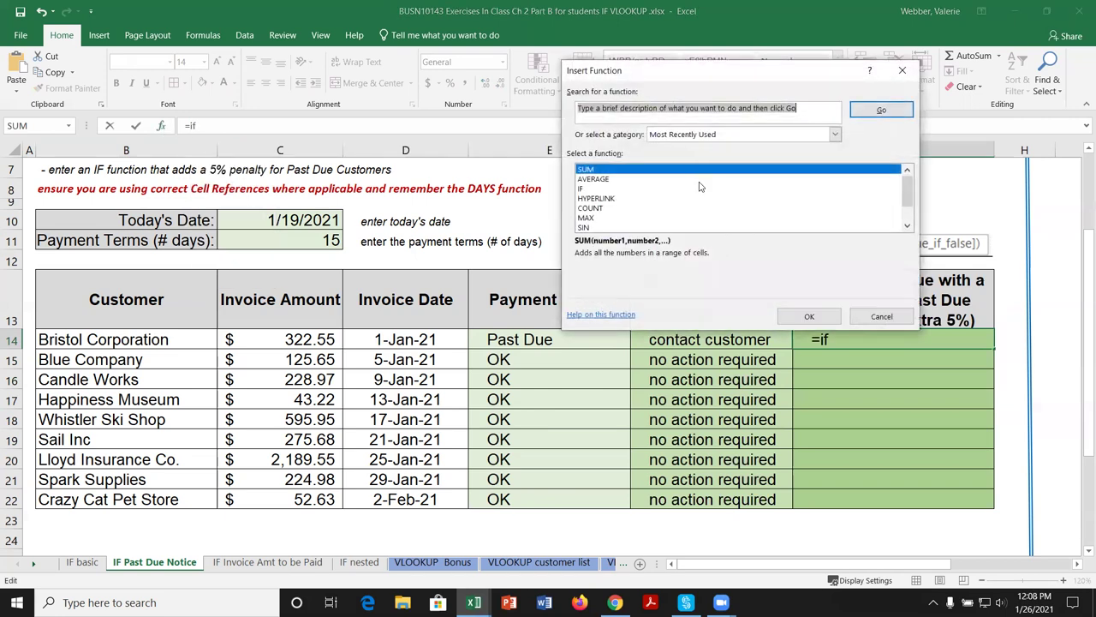
left_click(881, 316)
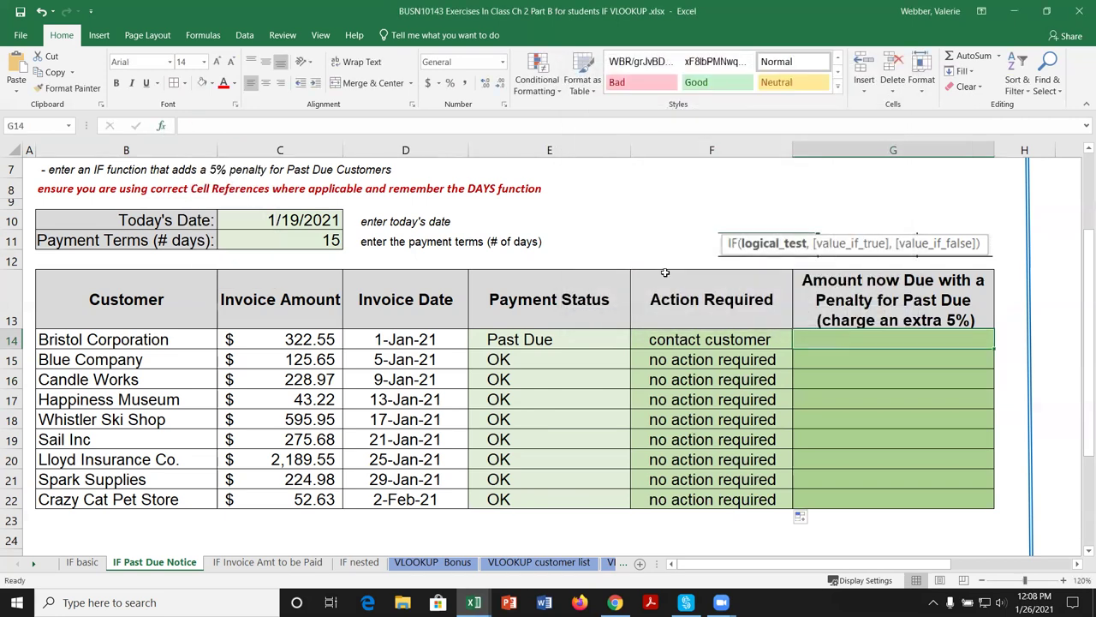
left_click(195, 126)
type("=if")
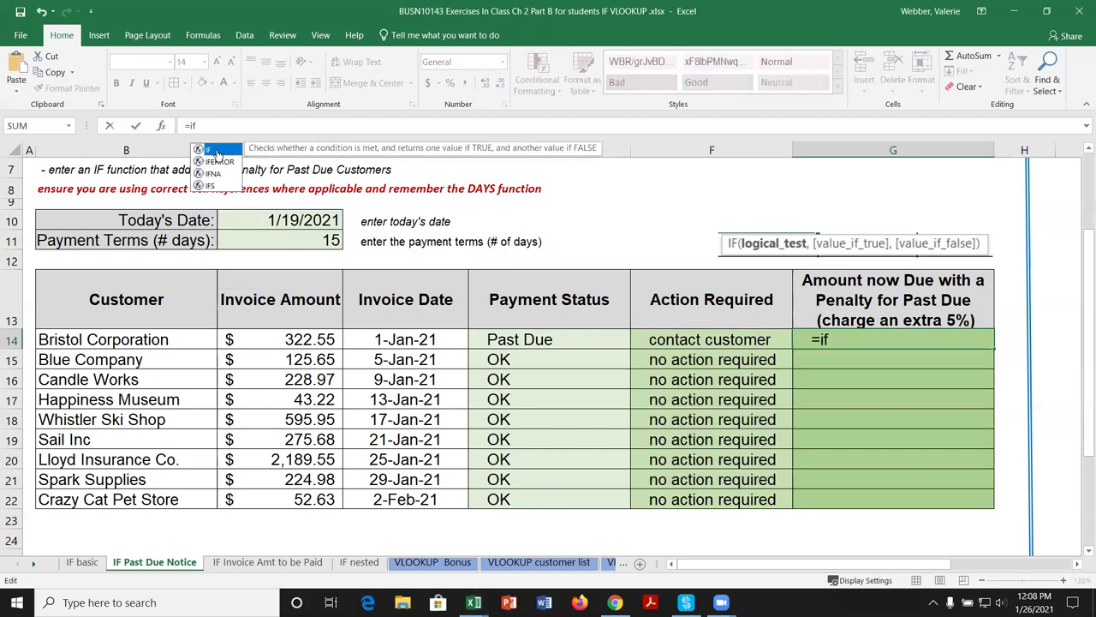
double_click(215, 150)
left_click(161, 126)
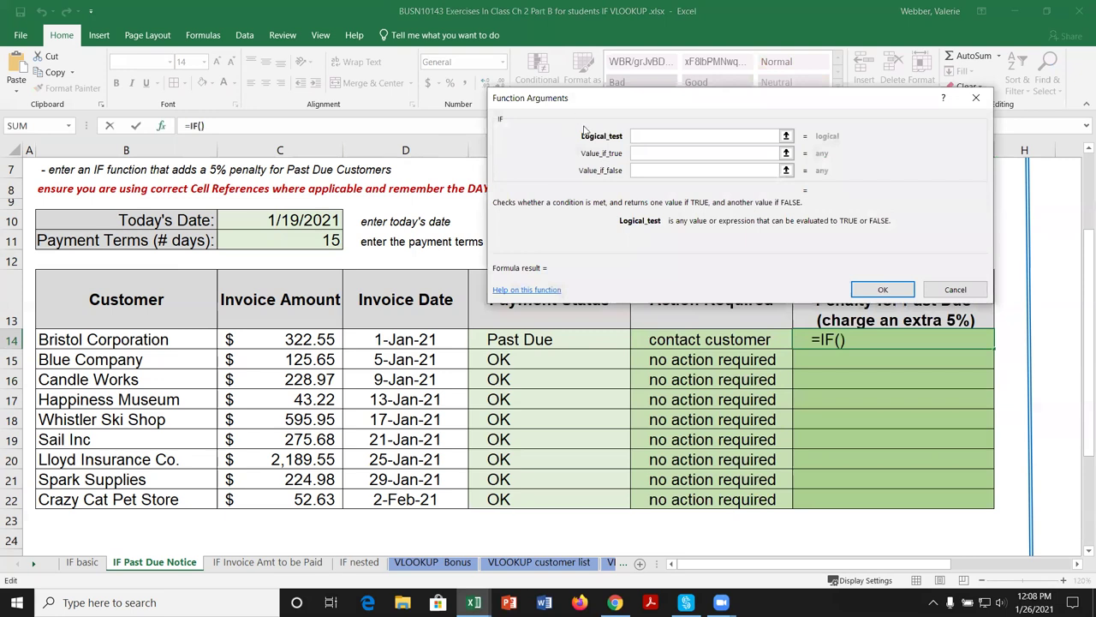
Set the IF condition to E14="Past Due".
left_click(584, 341)
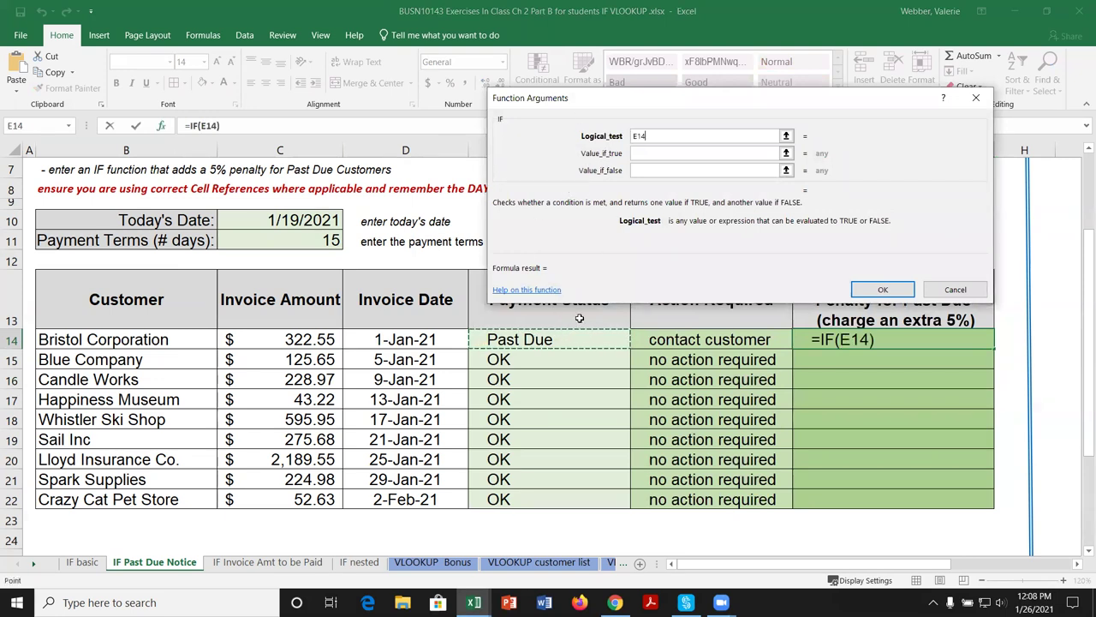
type("=")
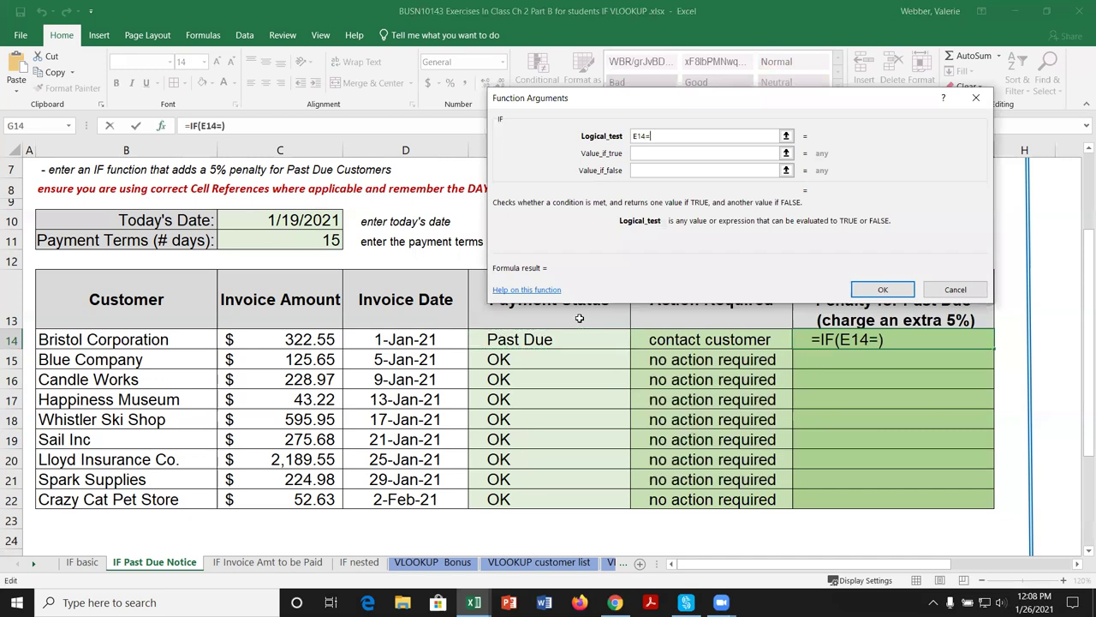
type("\"pas")
key("BackSpace")
key("BackSpace")
key("BackSpace")
type("Past ")
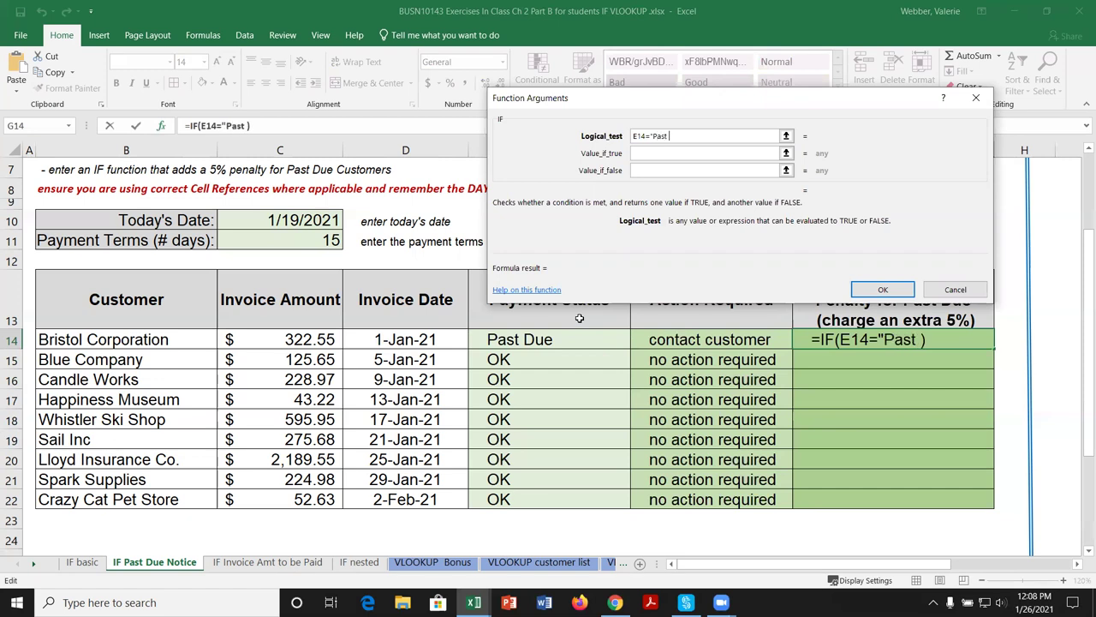
type("Due\"")
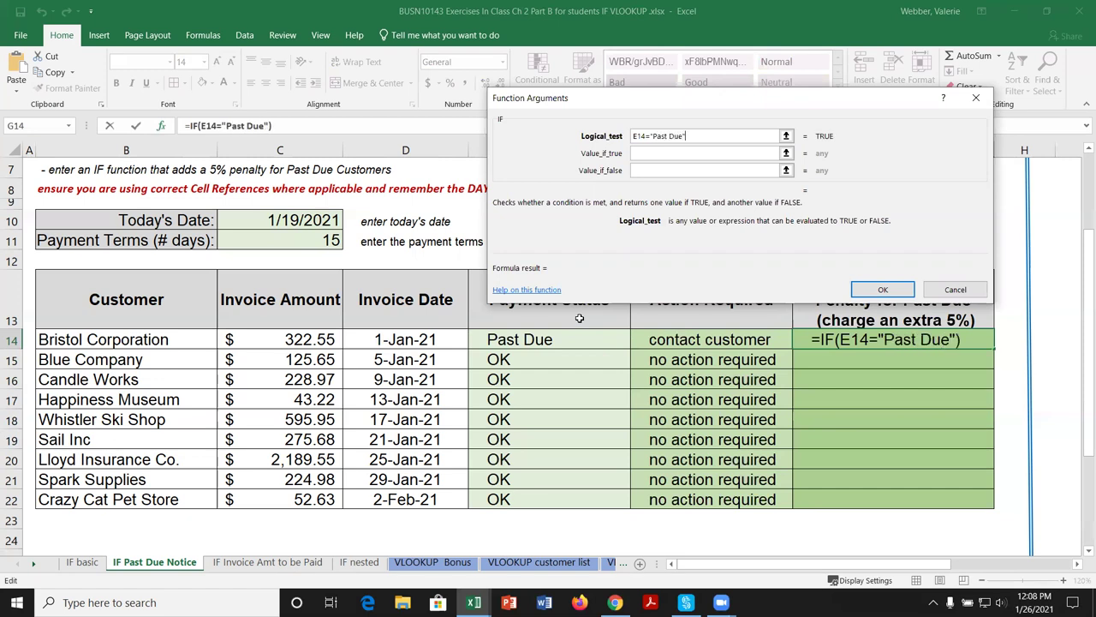
Set the true value to C14+(.05*C14) and the false value to C14, then confirm.
left_click(644, 152)
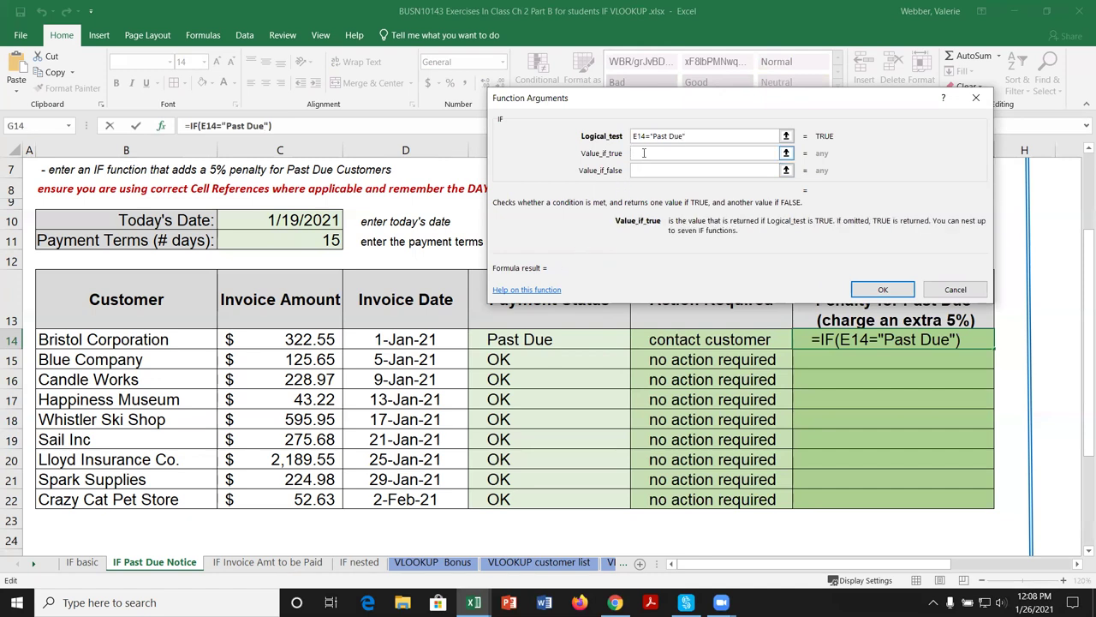
left_click(317, 341)
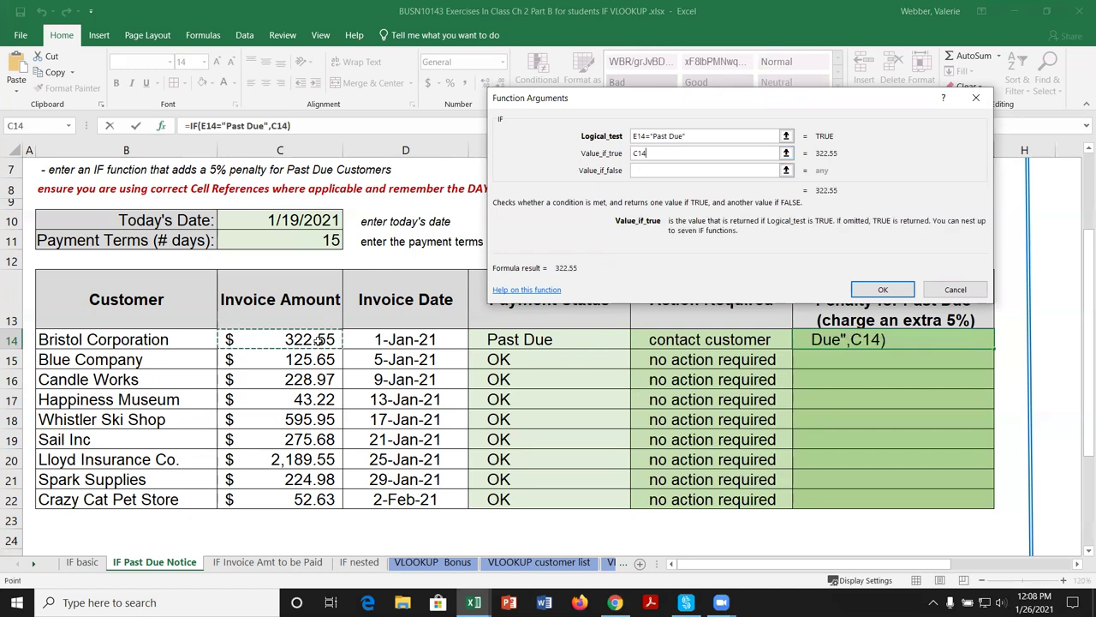
type("+")
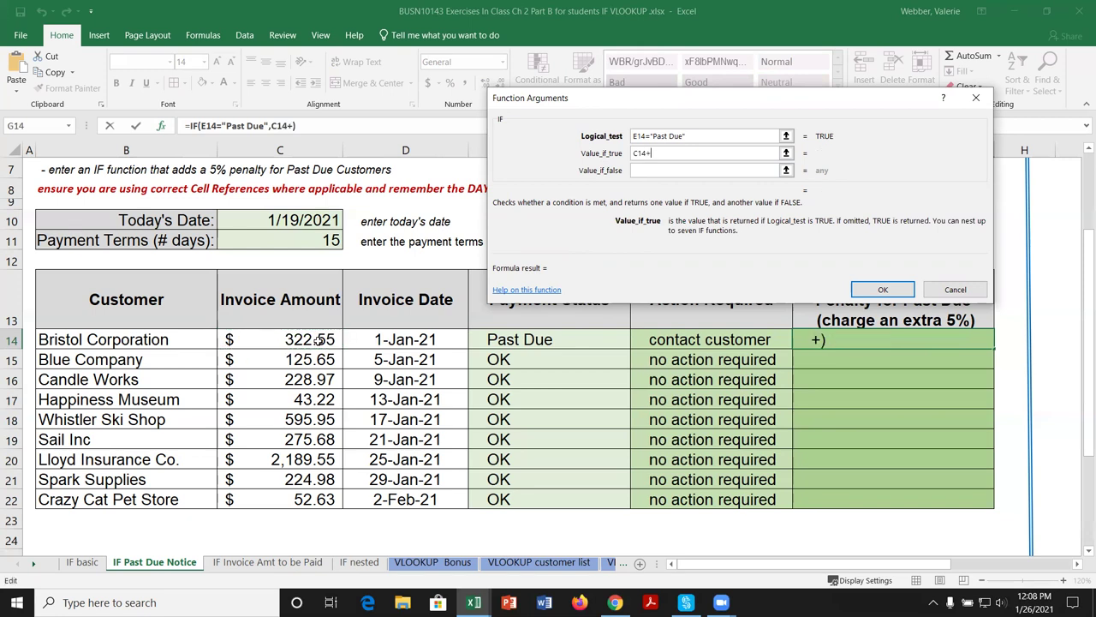
type("(.05*")
left_click(292, 340)
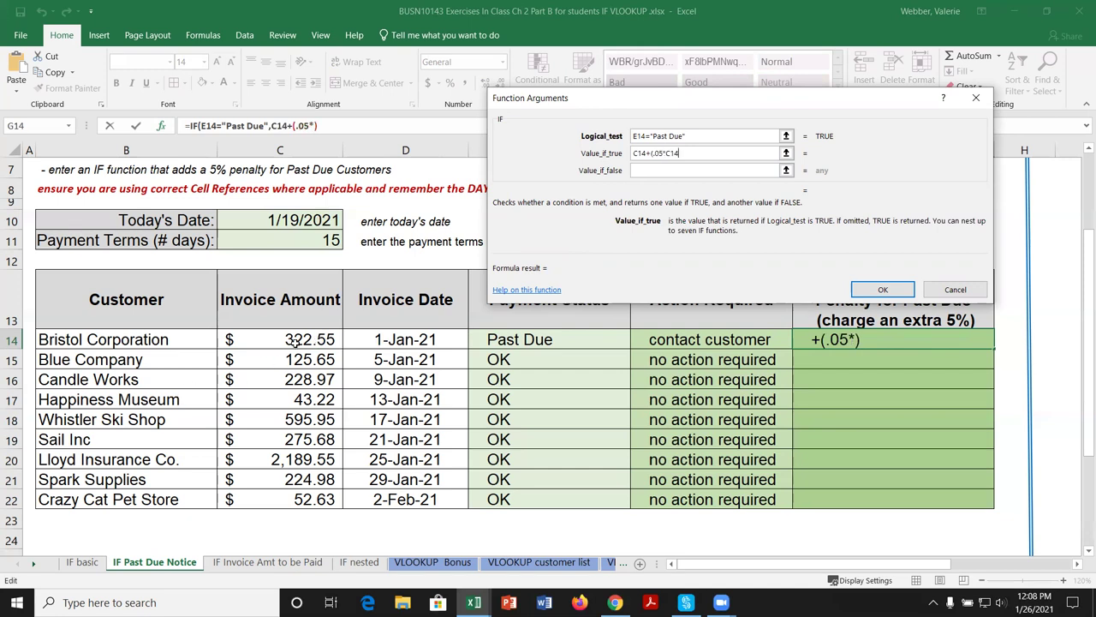
type(")")
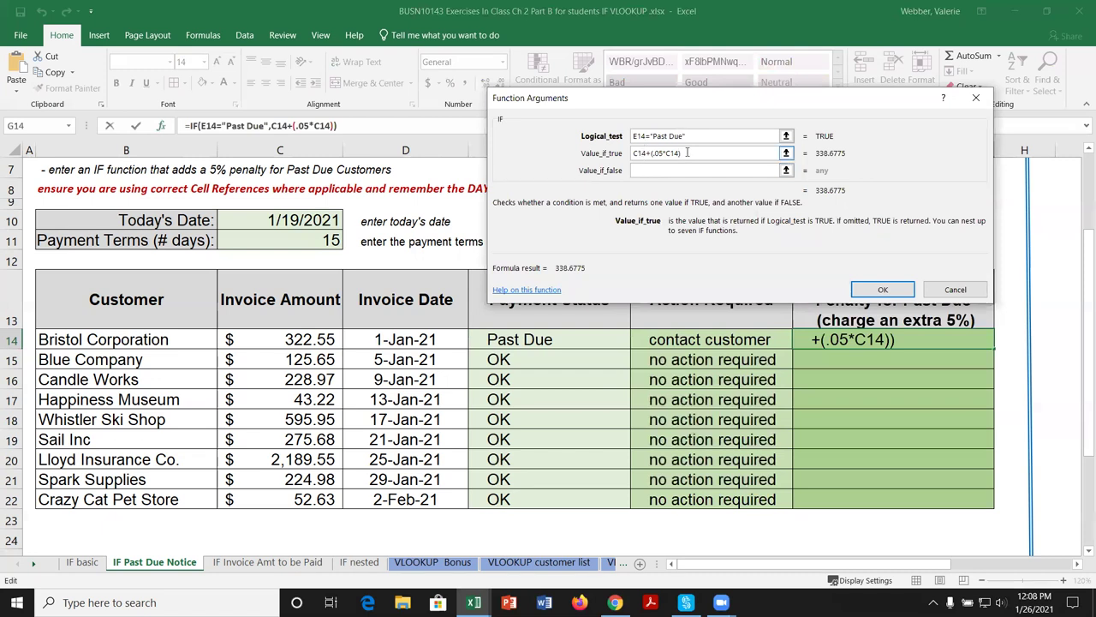
left_click(656, 170)
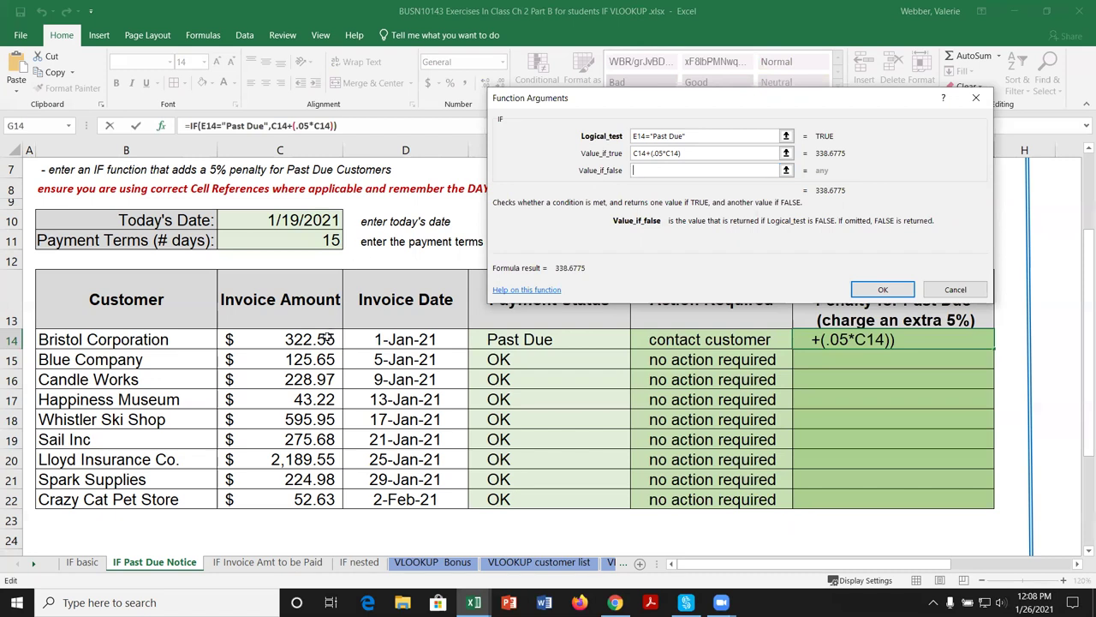
left_click(324, 339)
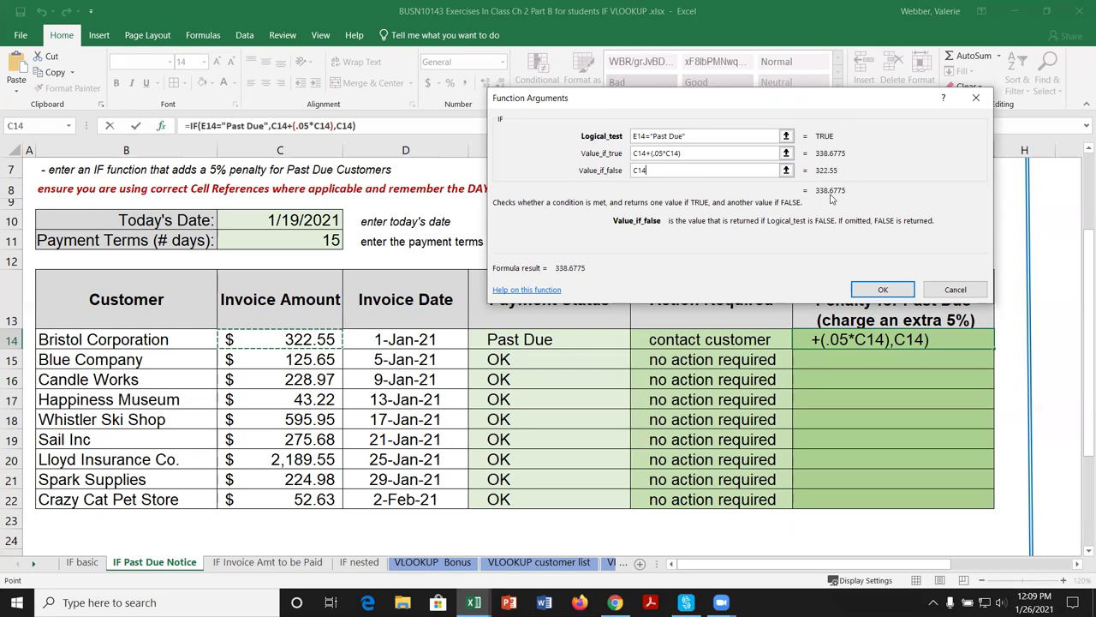
left_click(885, 289)
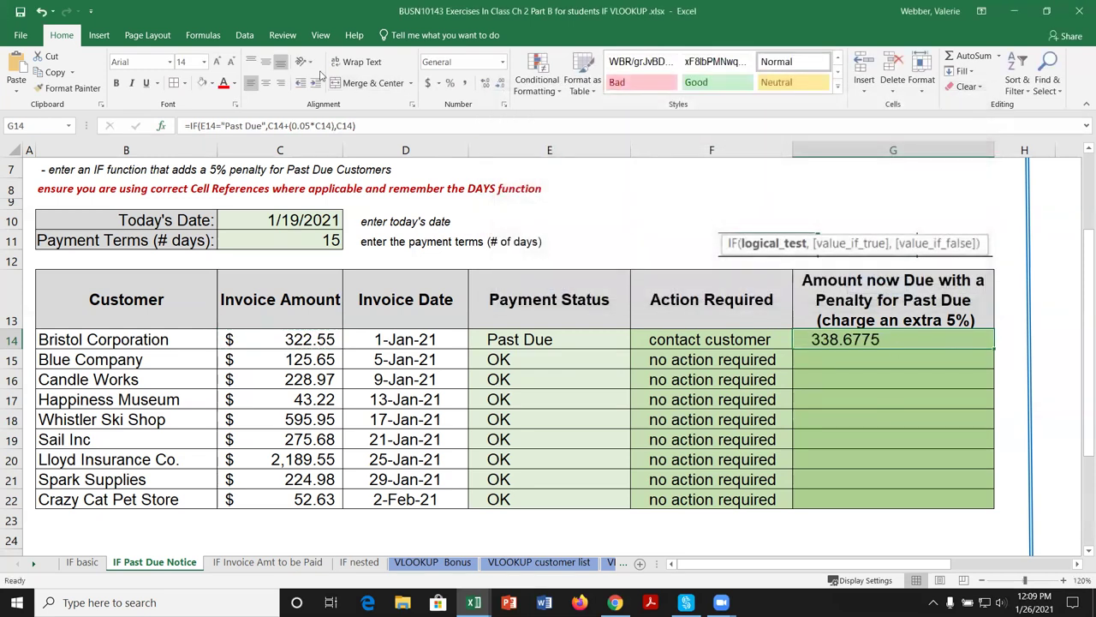
Apply Accounting format to G14 and fill the penalty formula down to G22.
left_click(427, 83)
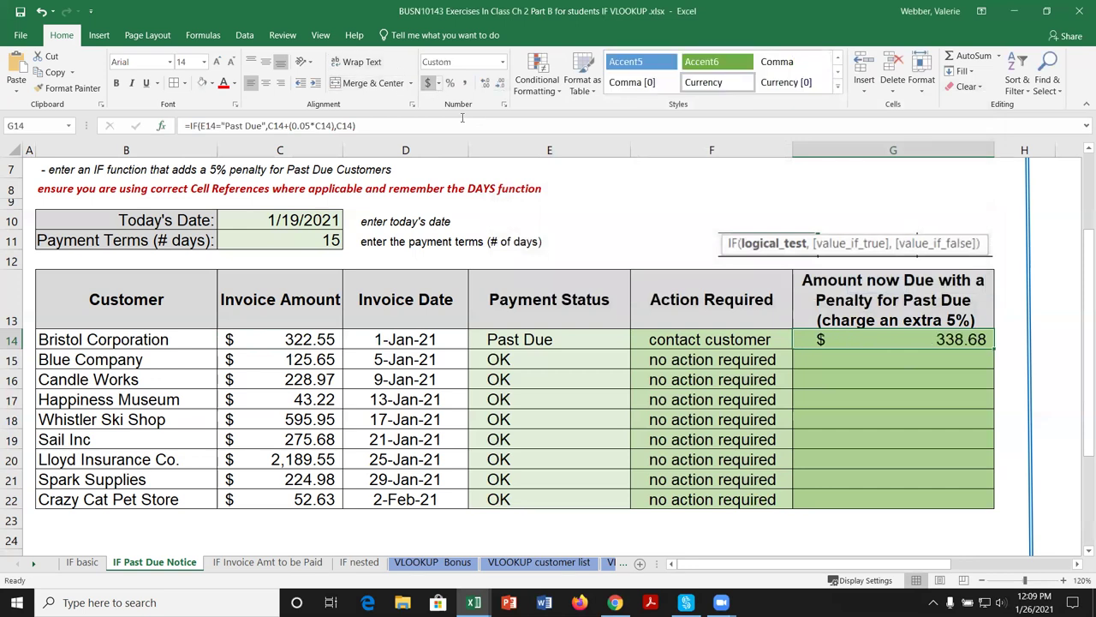
double_click(995, 346)
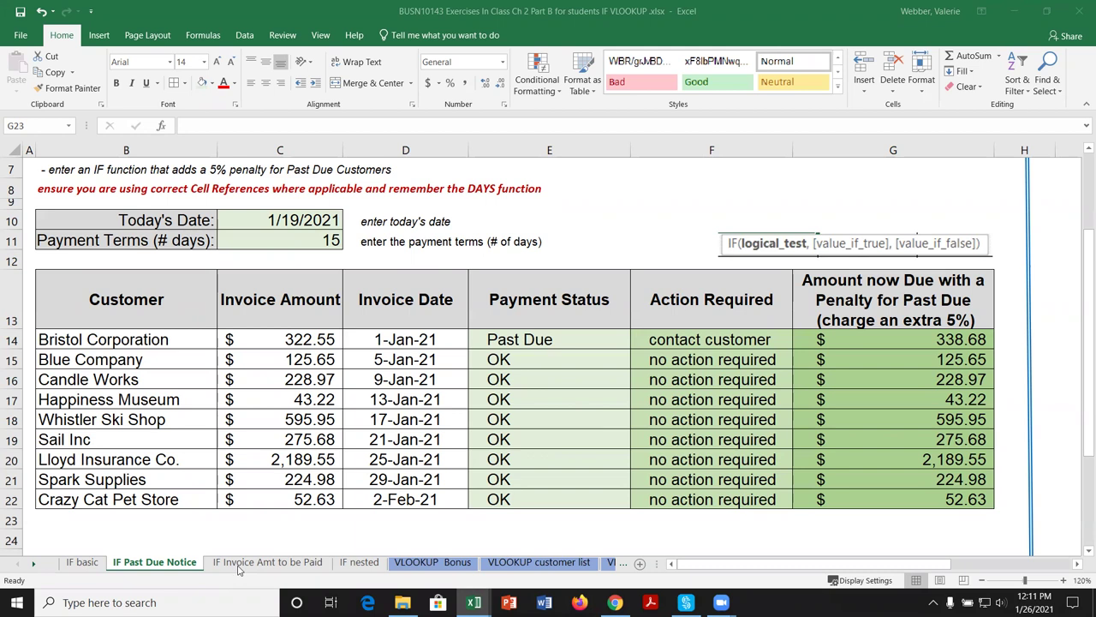
Switch to the 'IF Invoice Amt to be Paid' sheet and select cell E13.
left_click(269, 562)
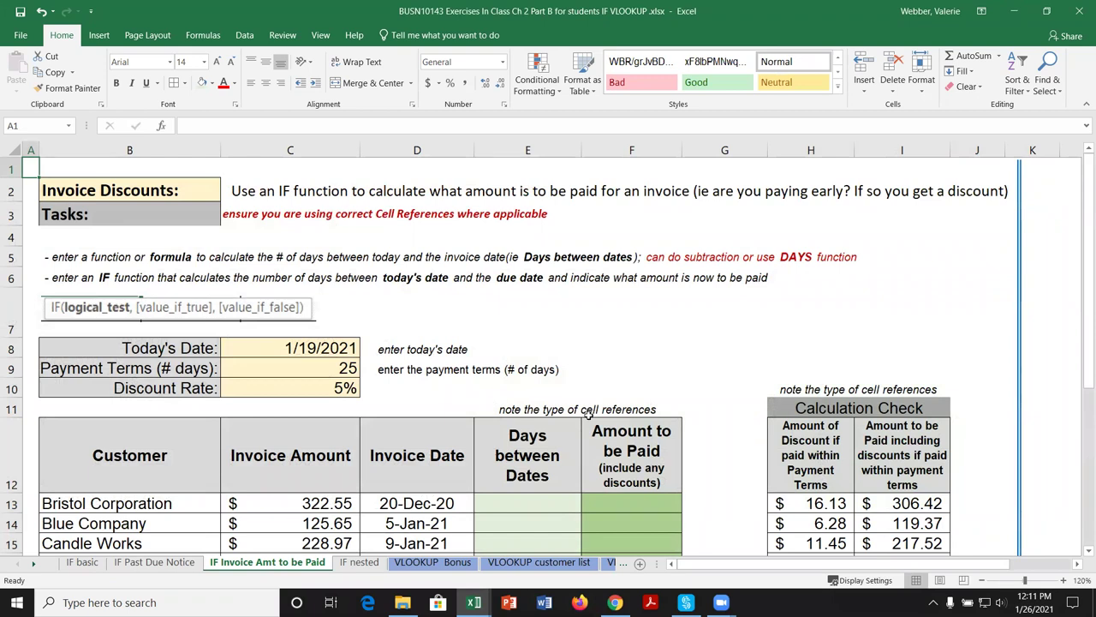
scroll(622, 340, "down", 1)
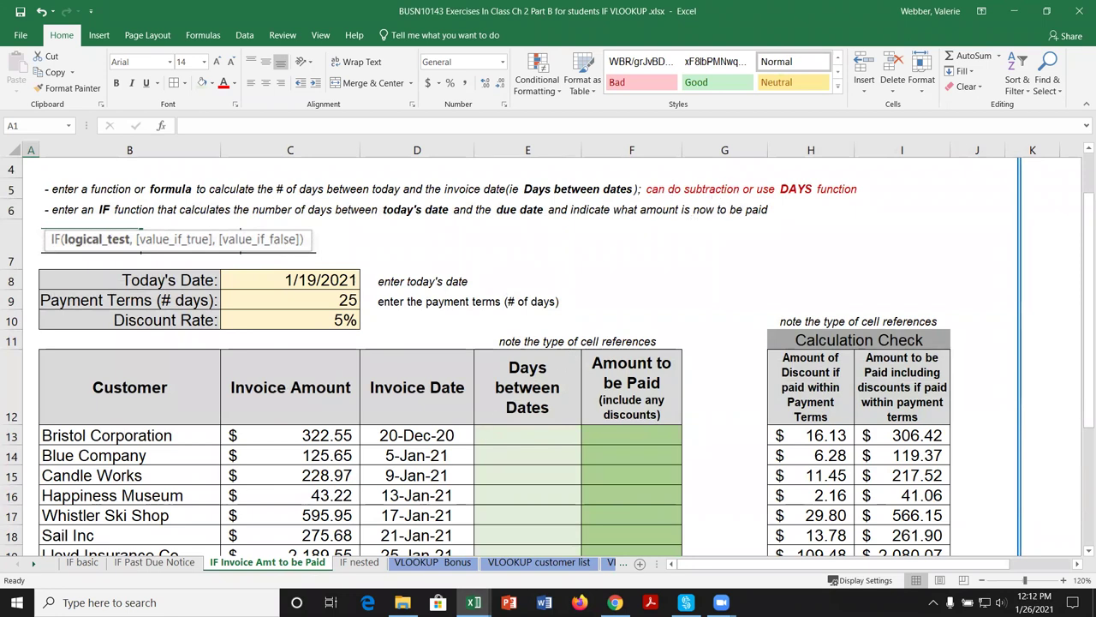
left_click(539, 435)
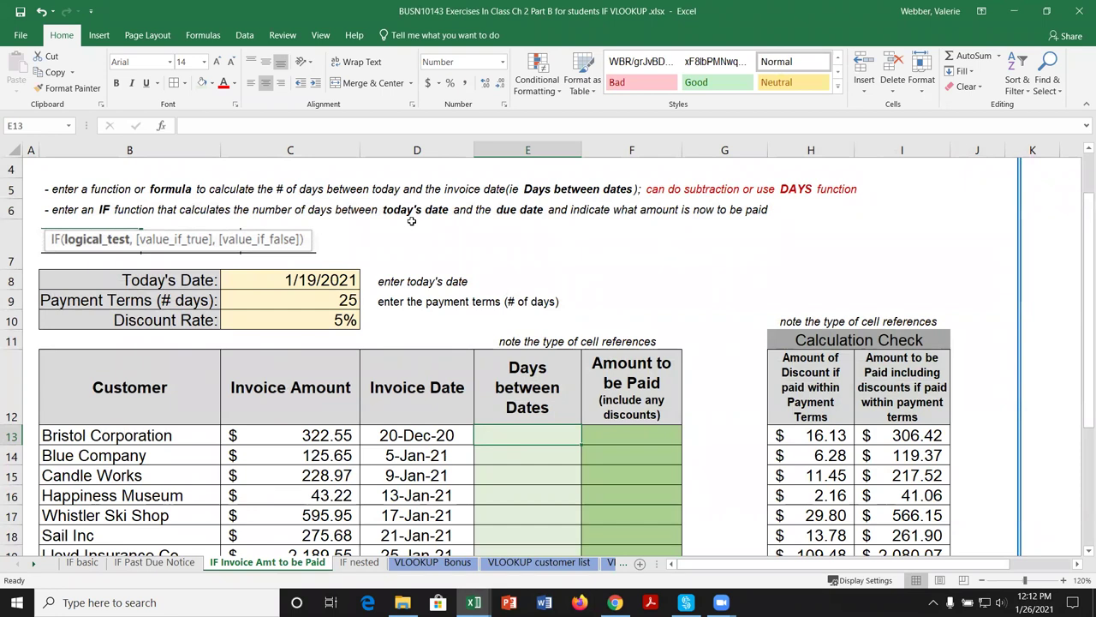
Enter =$C$8-D13 in E13 to get days between today and the invoice date.
type("=")
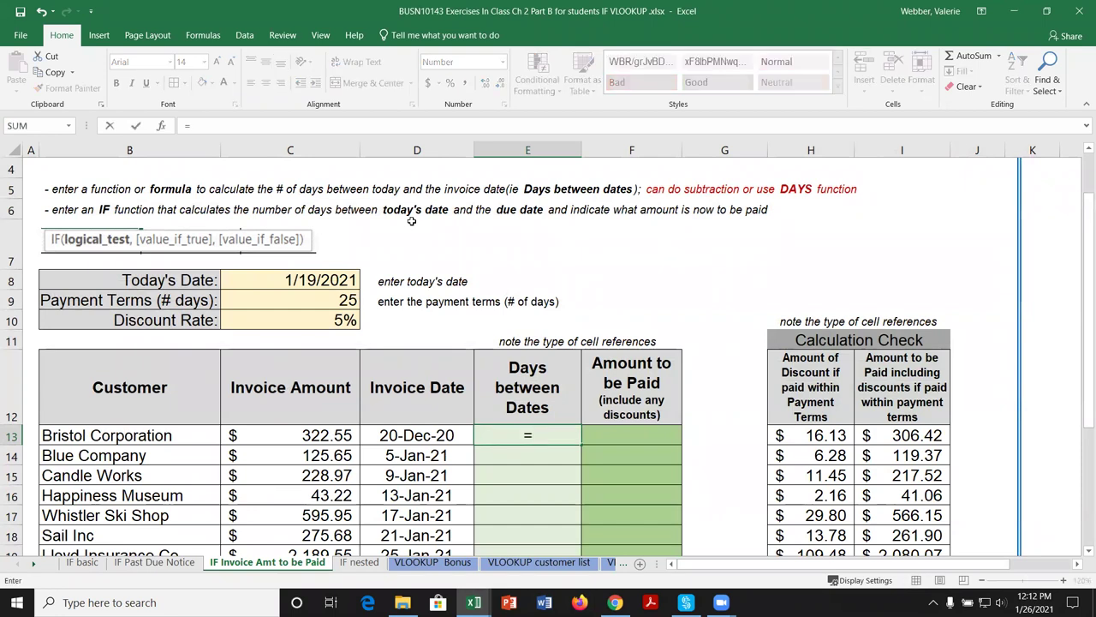
left_click(336, 279)
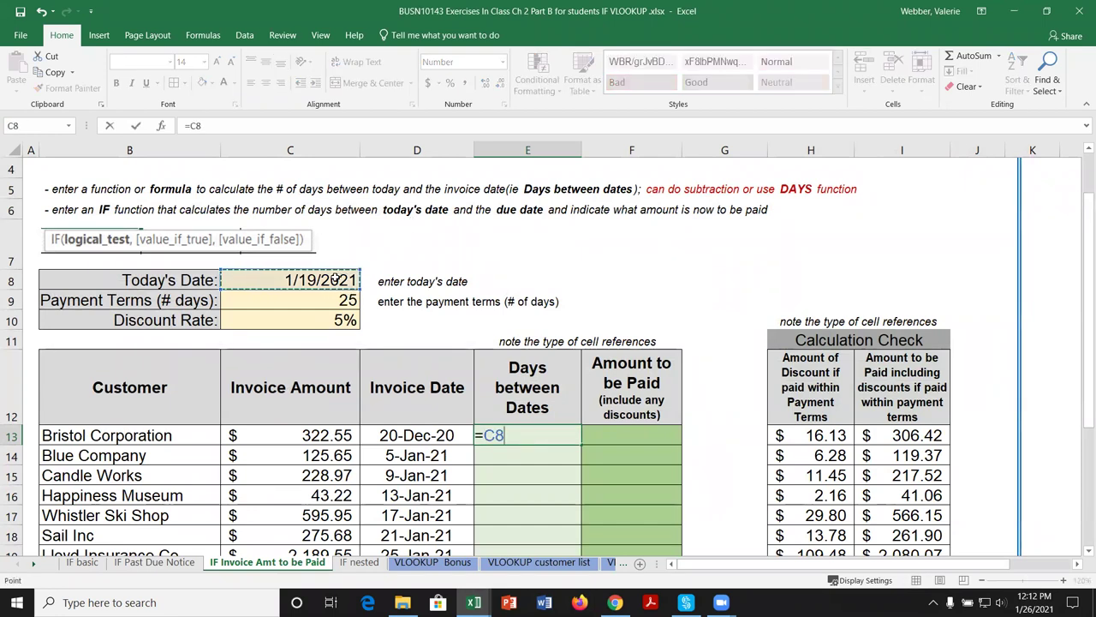
key("F4")
type("-")
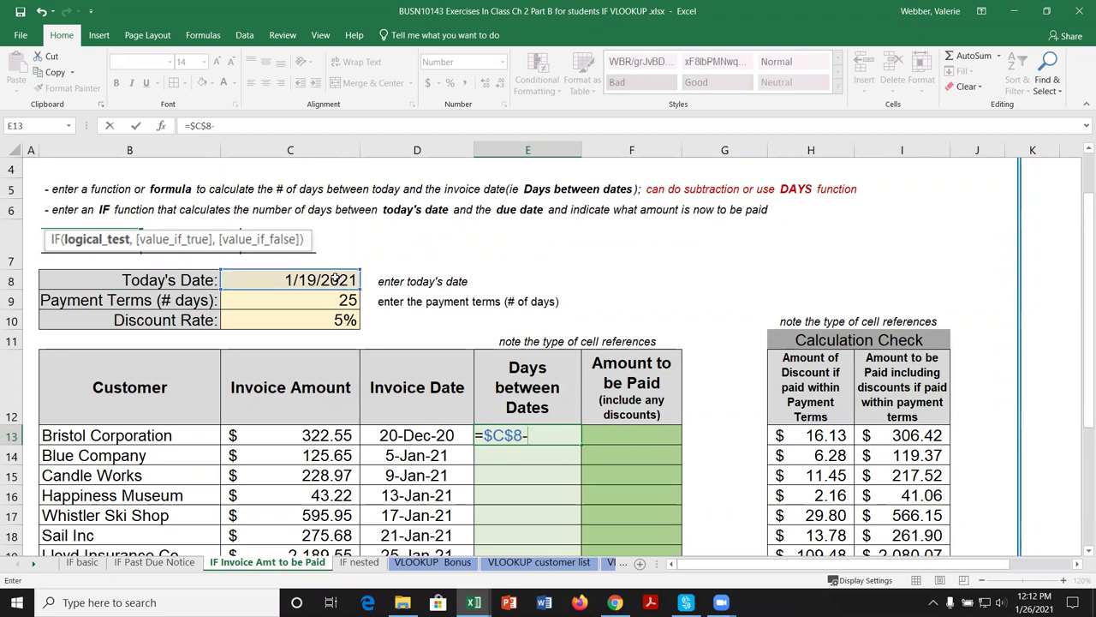
left_click(416, 437)
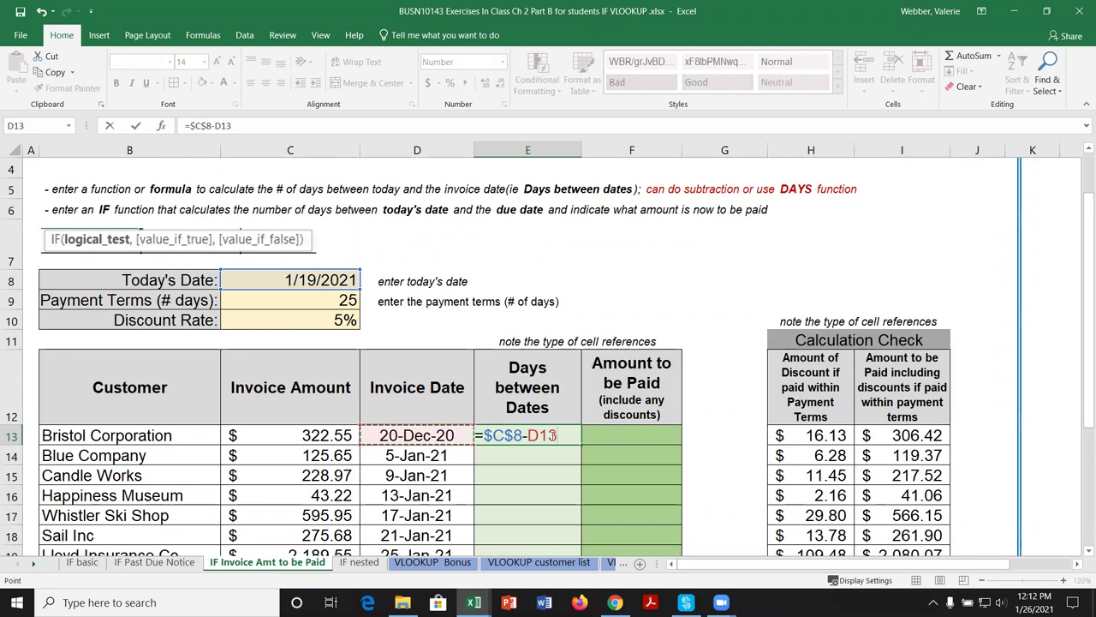
key("Return")
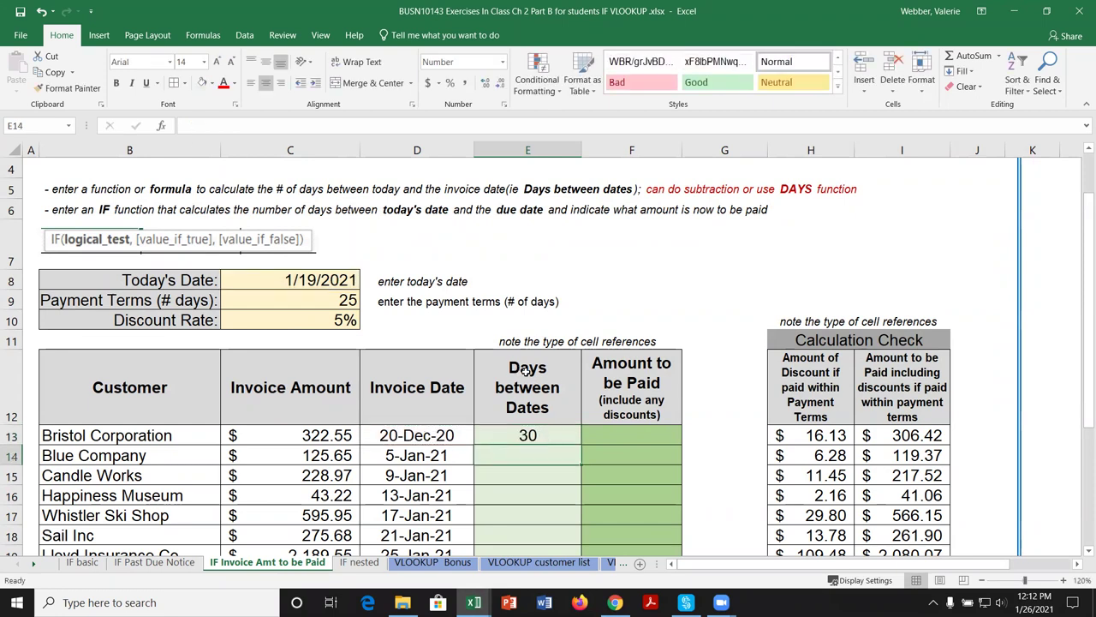
Fill the days formula down to E21 and check E14's references.
scroll(565, 392, "down", 1)
left_click(562, 373)
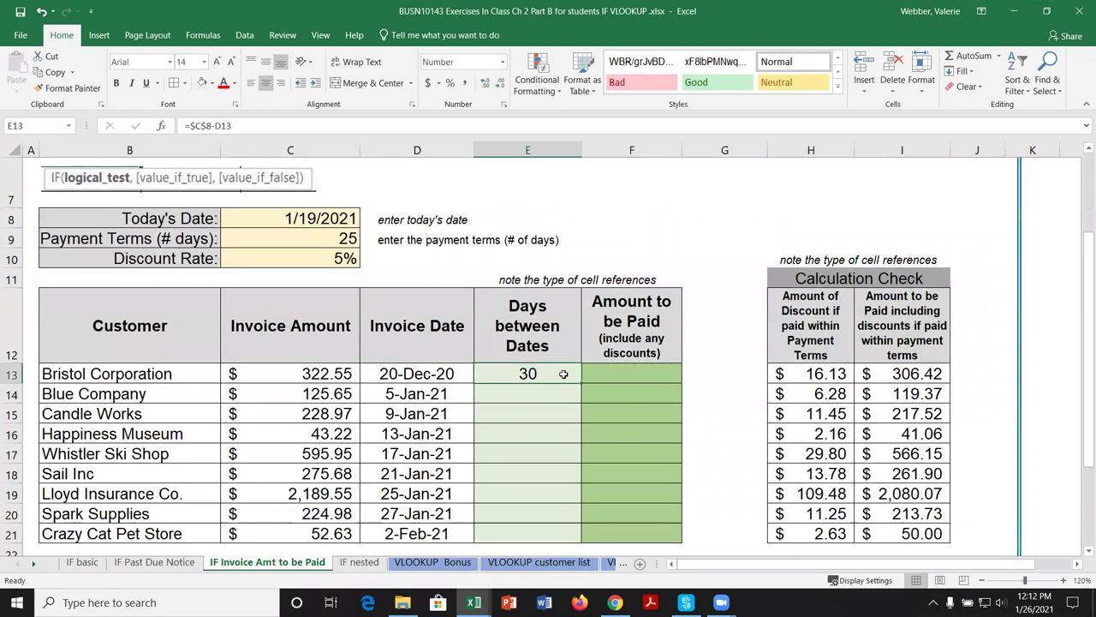
double_click(580, 383)
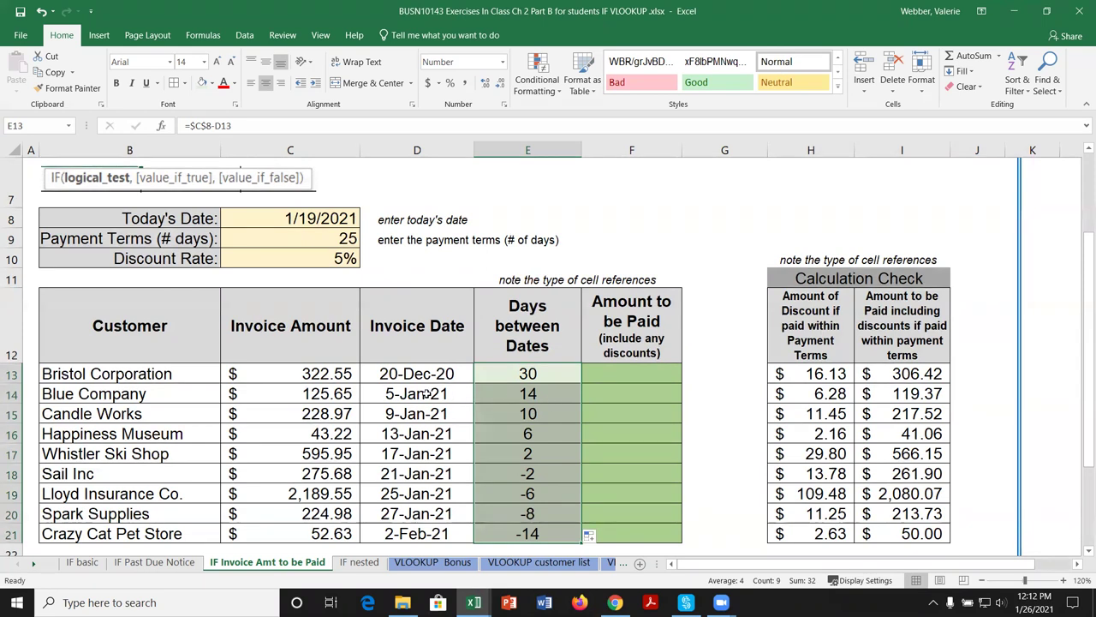
scroll(490, 394, "down", 2)
scroll(536, 372, "up", 2)
left_click(510, 396)
left_click(227, 126)
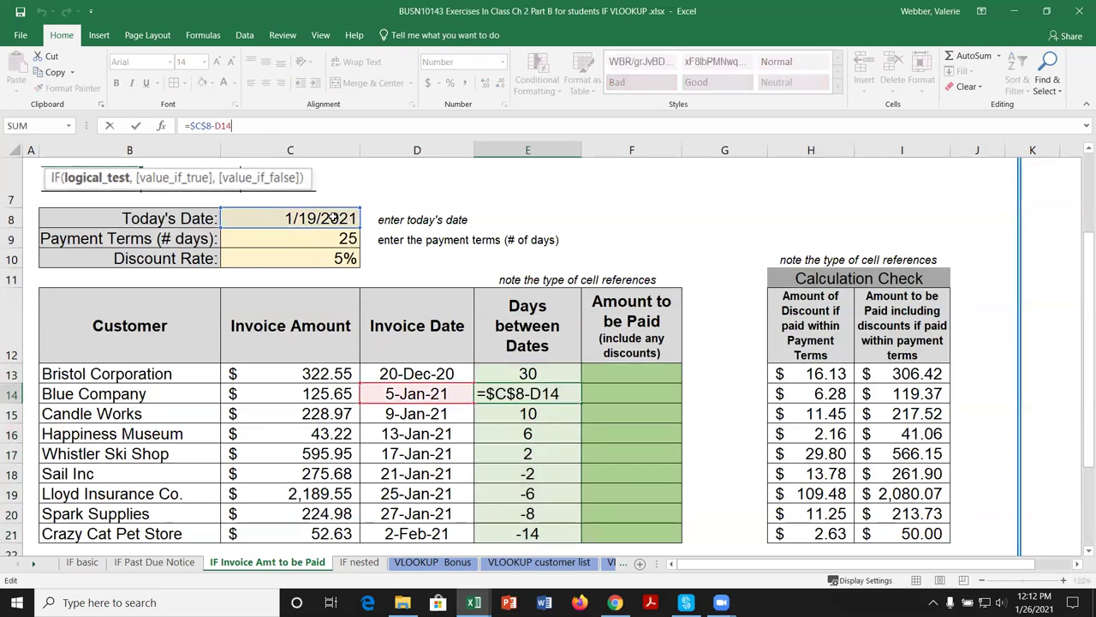
key("ctrl+Return")
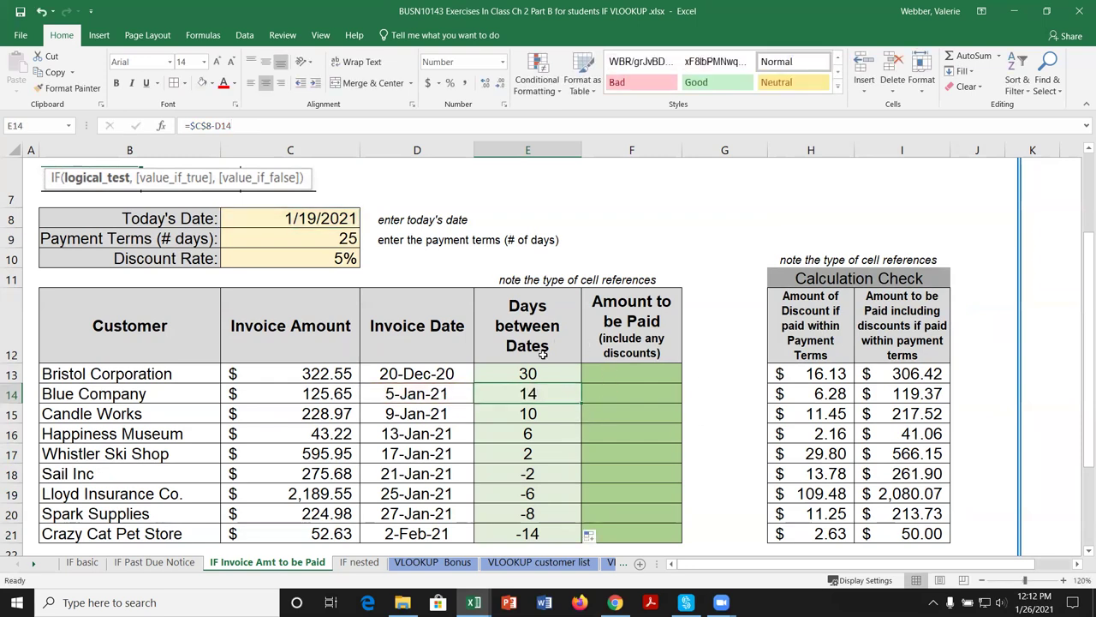
scroll(542, 353, "up", 1)
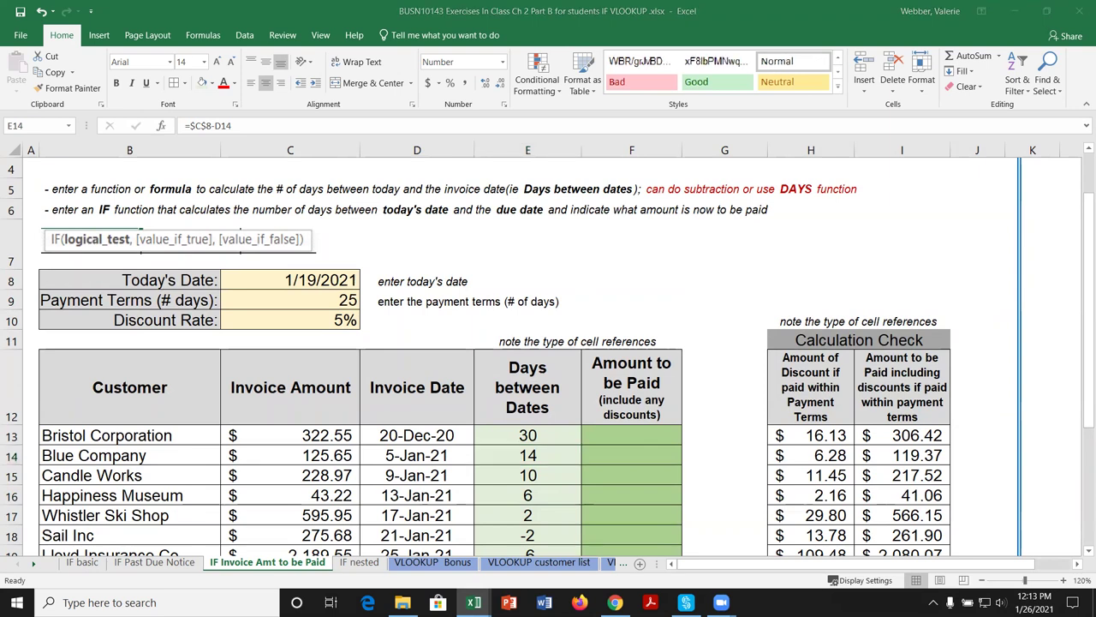
Enter =DAYS($C$8,D13) in F13 using the DAYS Function Arguments.
left_click(634, 436)
type("=")
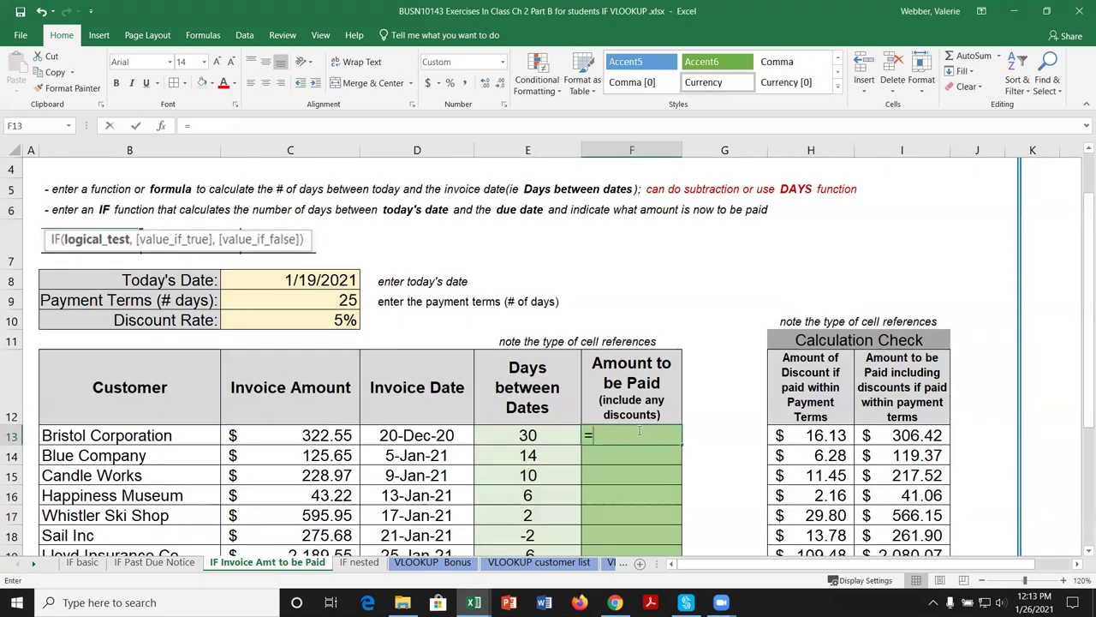
type("days")
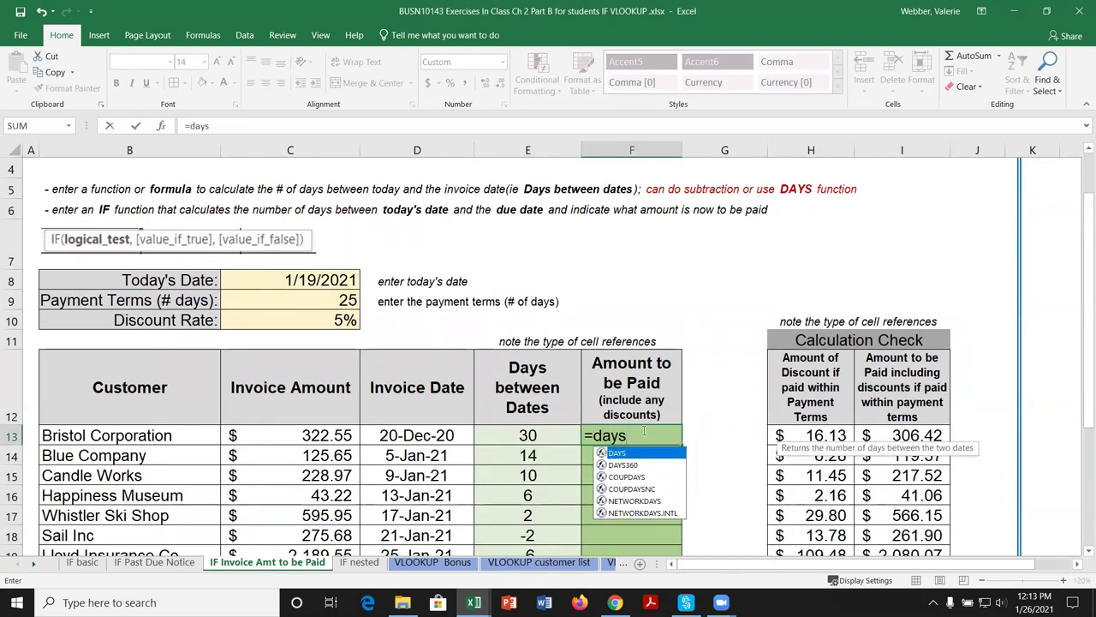
key("Tab")
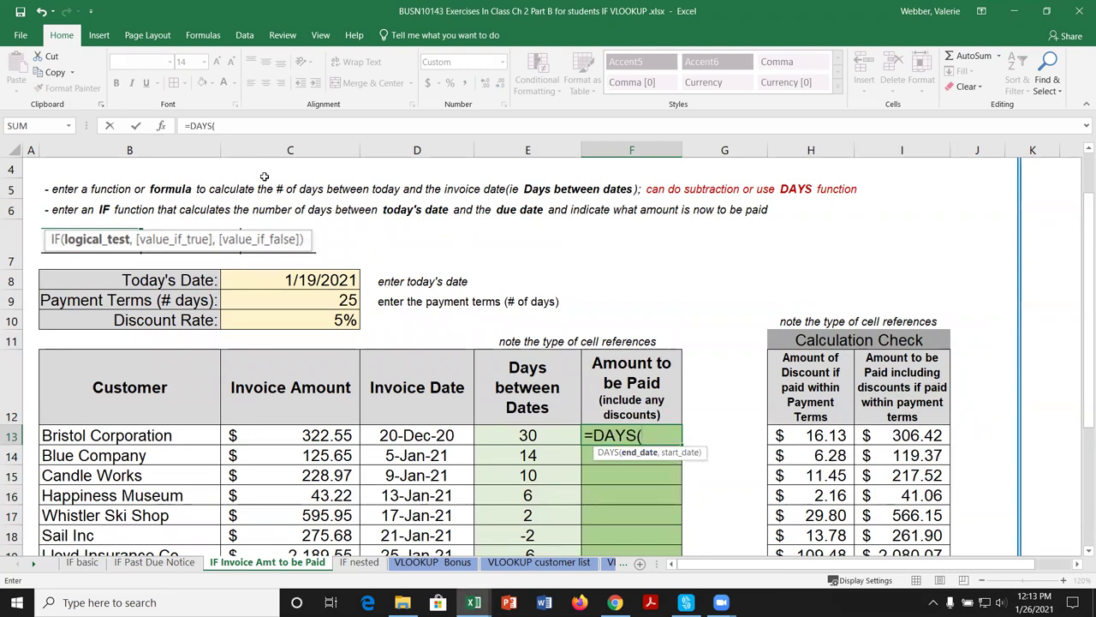
left_click(160, 126)
left_click_drag(555, 120, 476, 171)
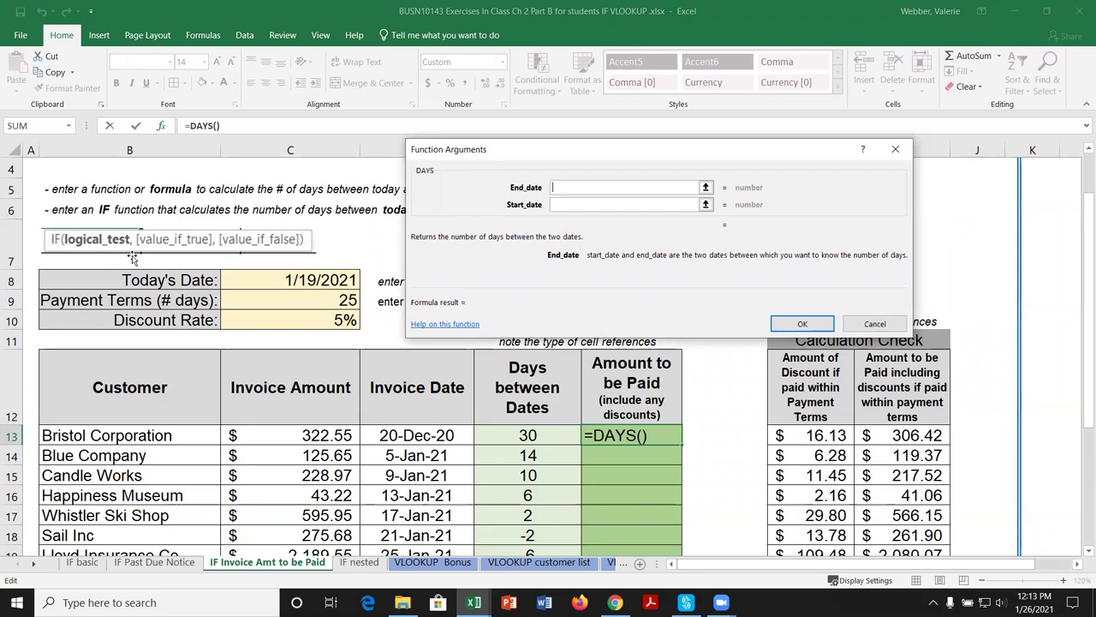
left_click(310, 283)
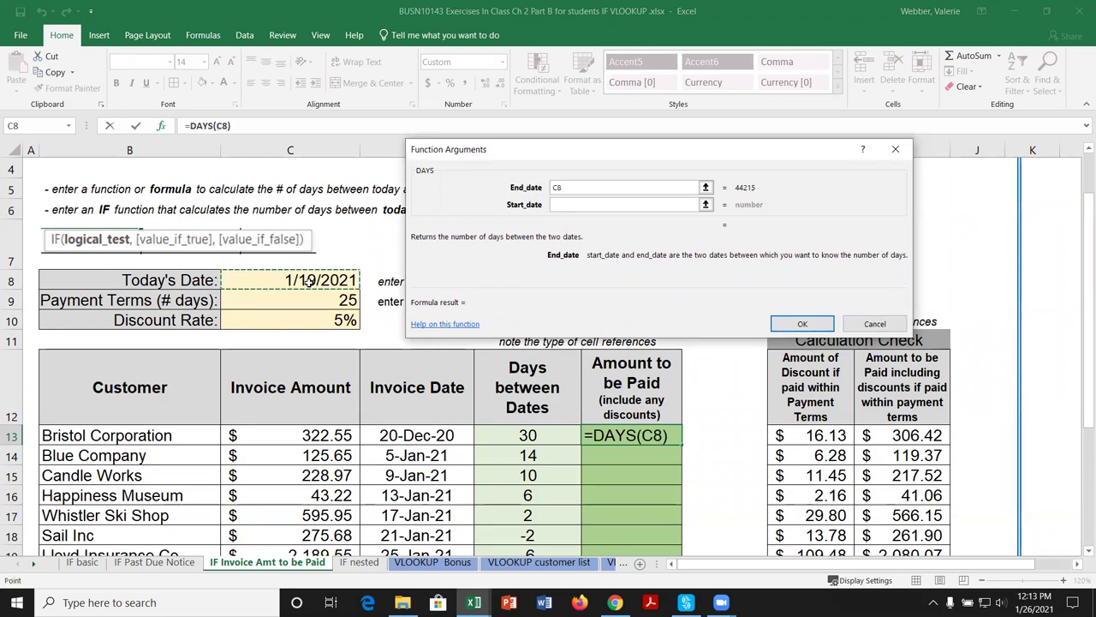
key("F4")
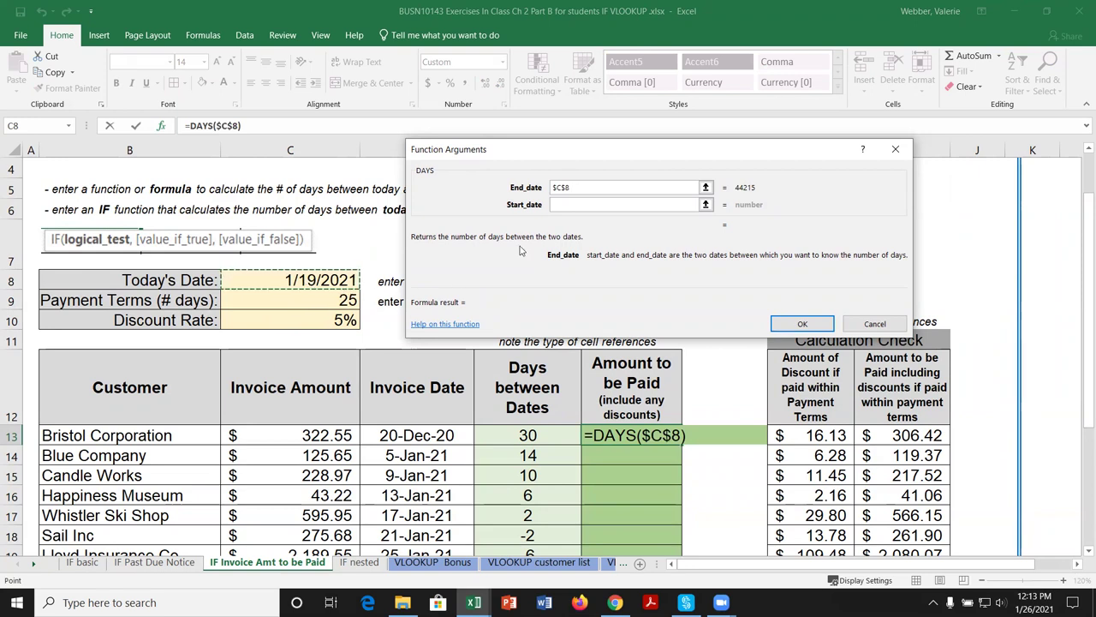
left_click(698, 203)
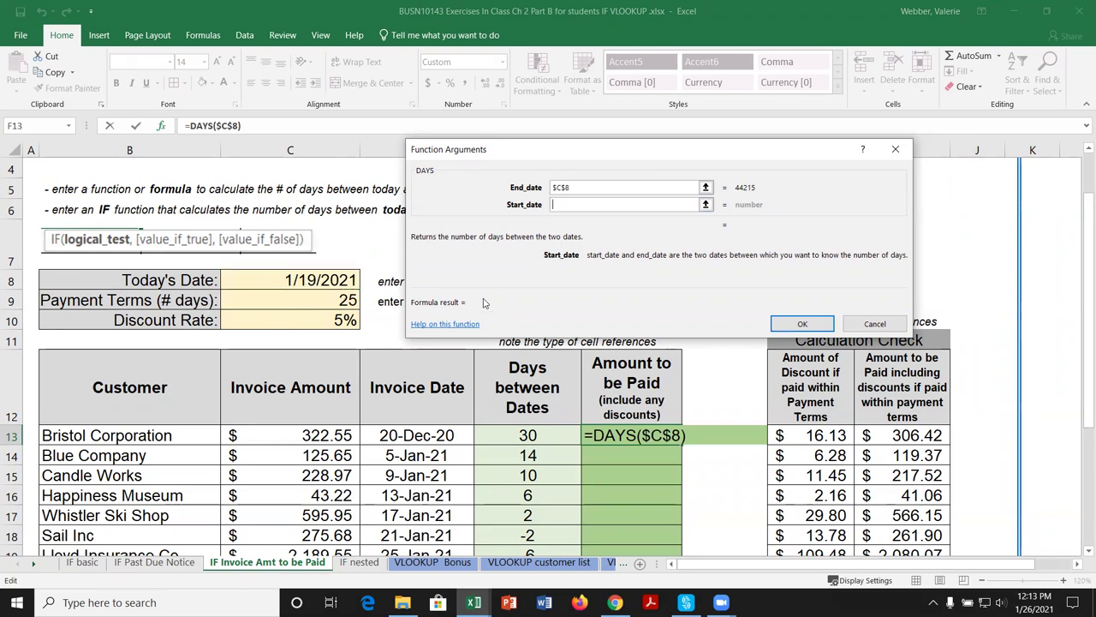
left_click(423, 437)
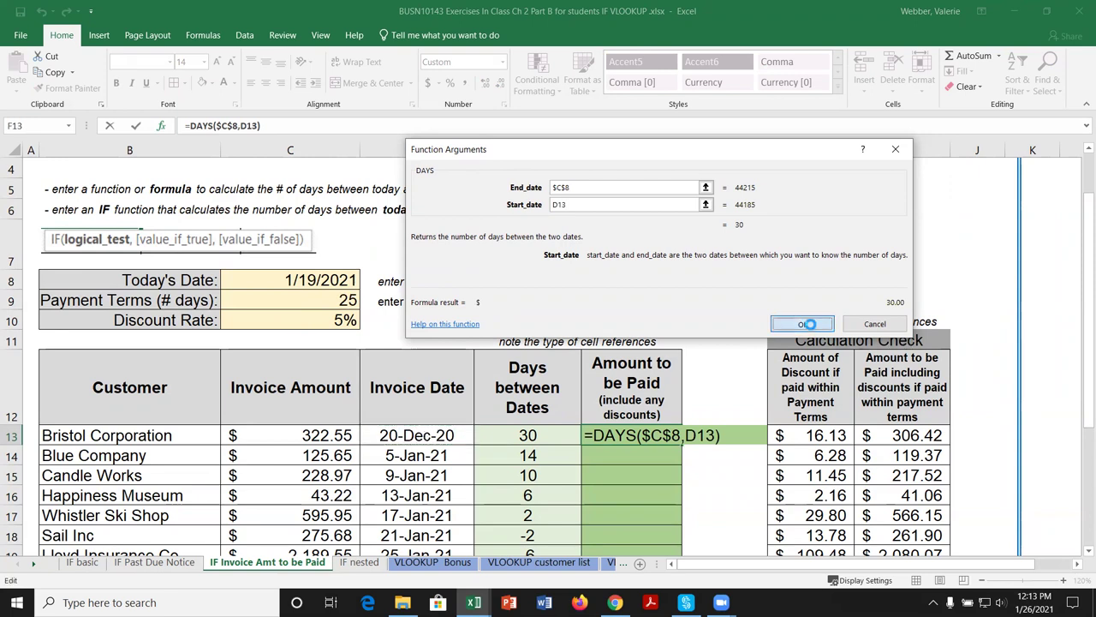
left_click(805, 326)
Fill the DAYS formula down, then undo it so F14:F21 stay empty.
scroll(713, 390, "down", 1)
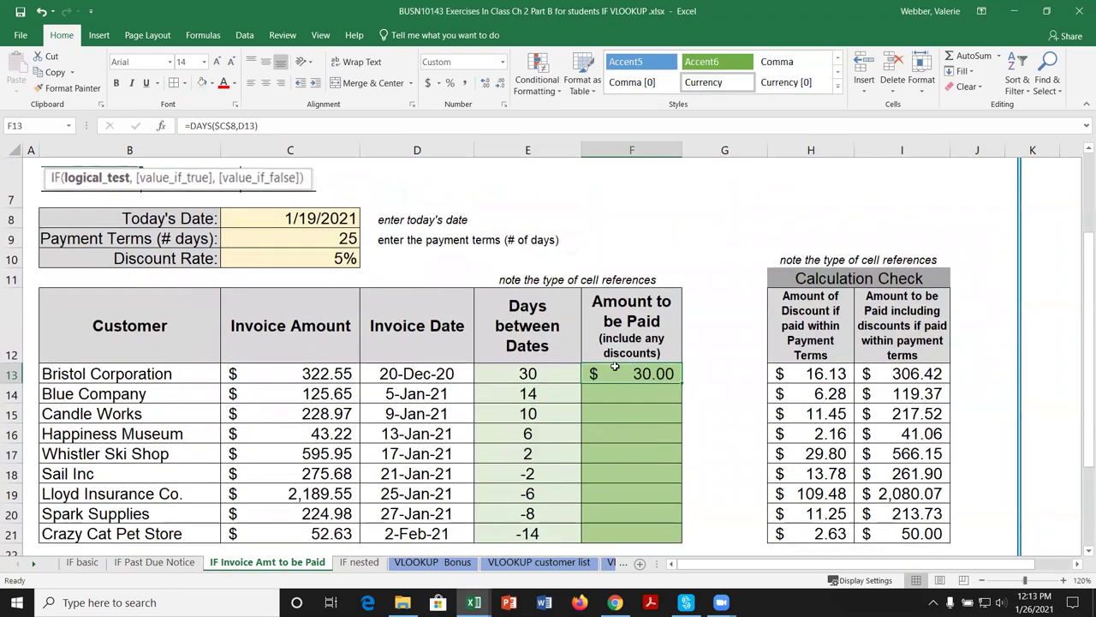
double_click(683, 383)
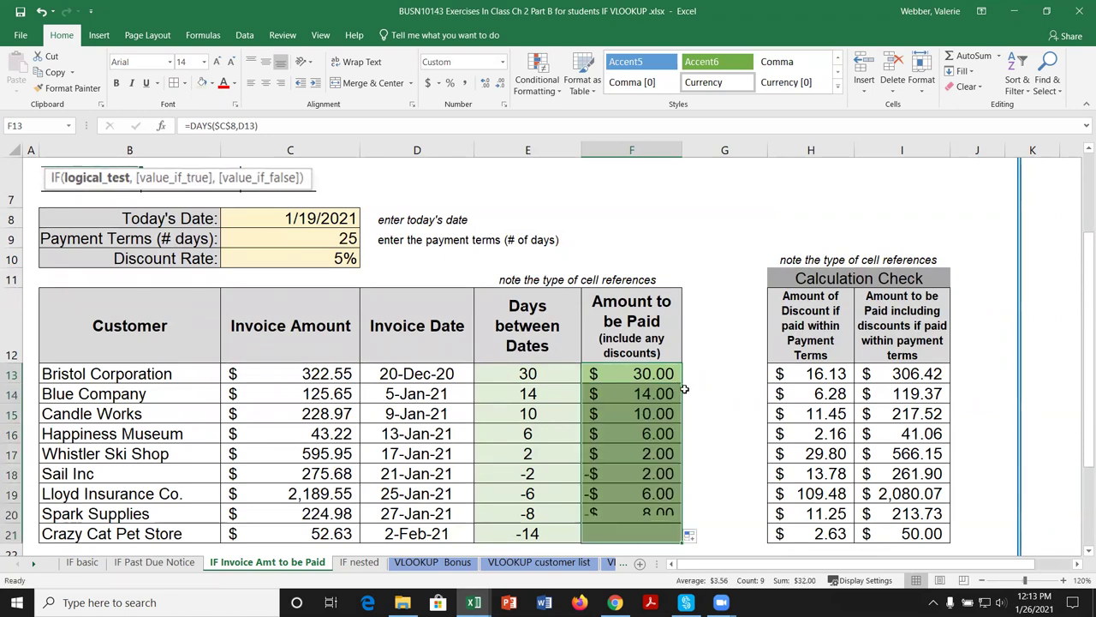
scroll(641, 403, "down", 1)
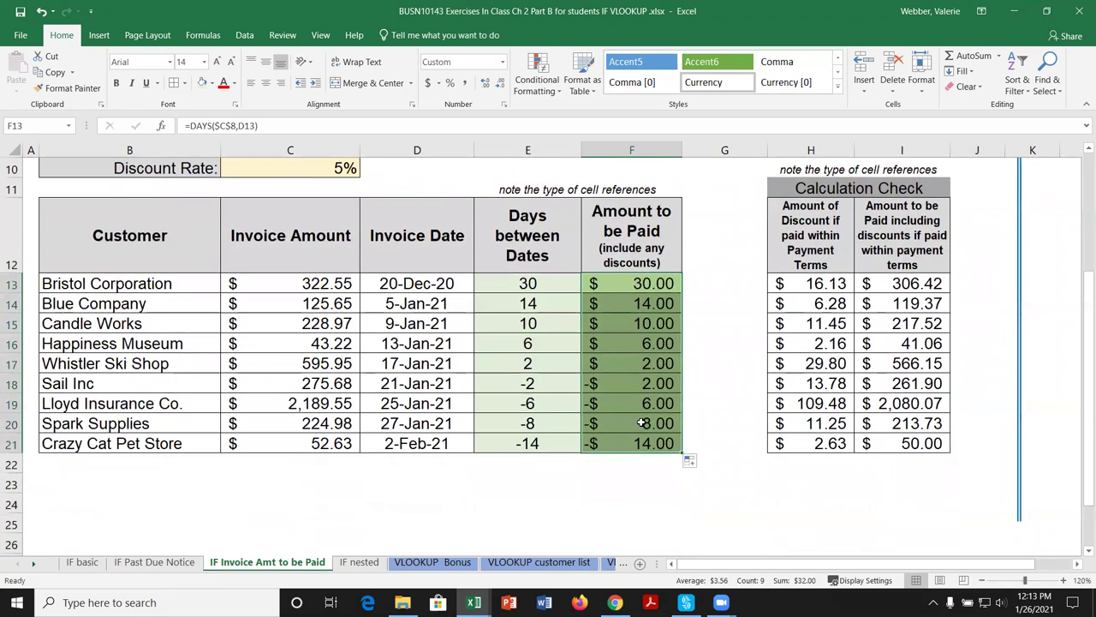
left_click(40, 12)
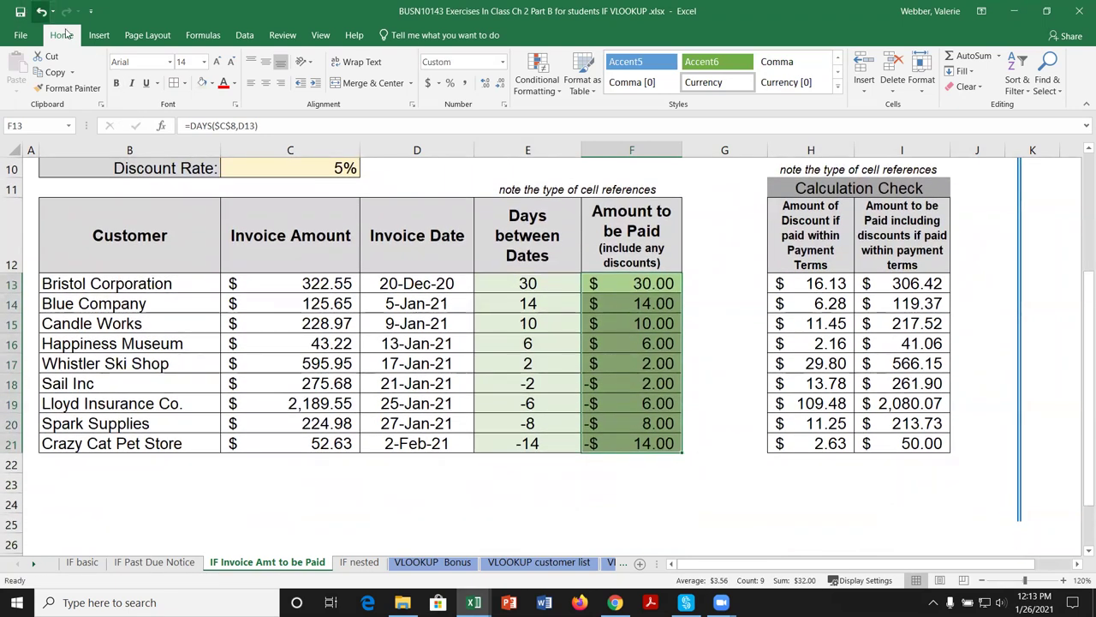
left_click(719, 328)
left_click(654, 287)
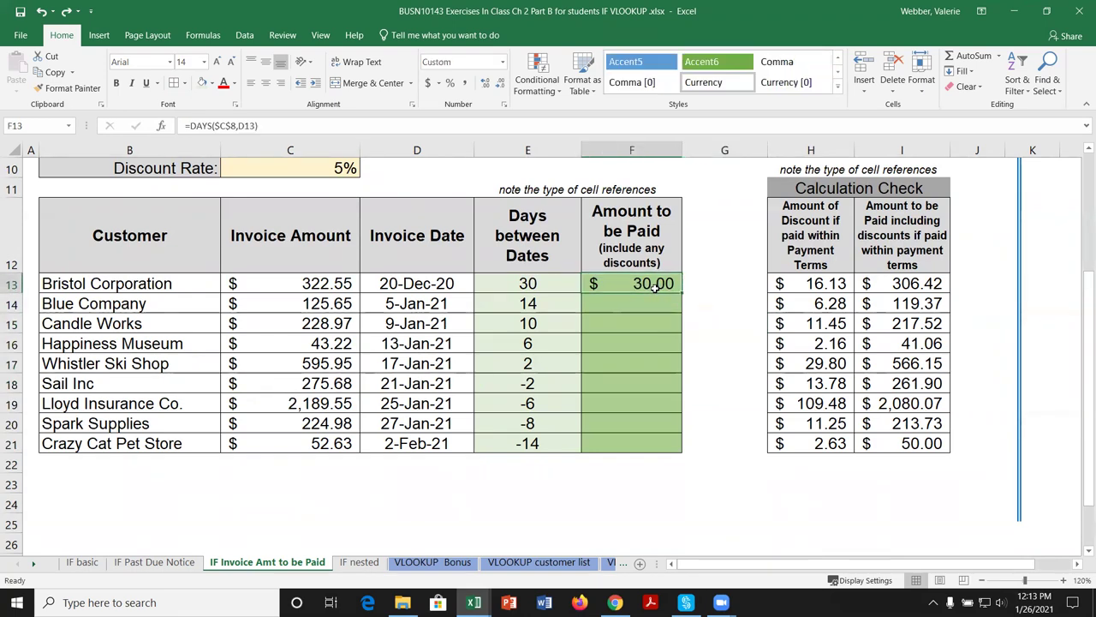
scroll(689, 300, "up", 2)
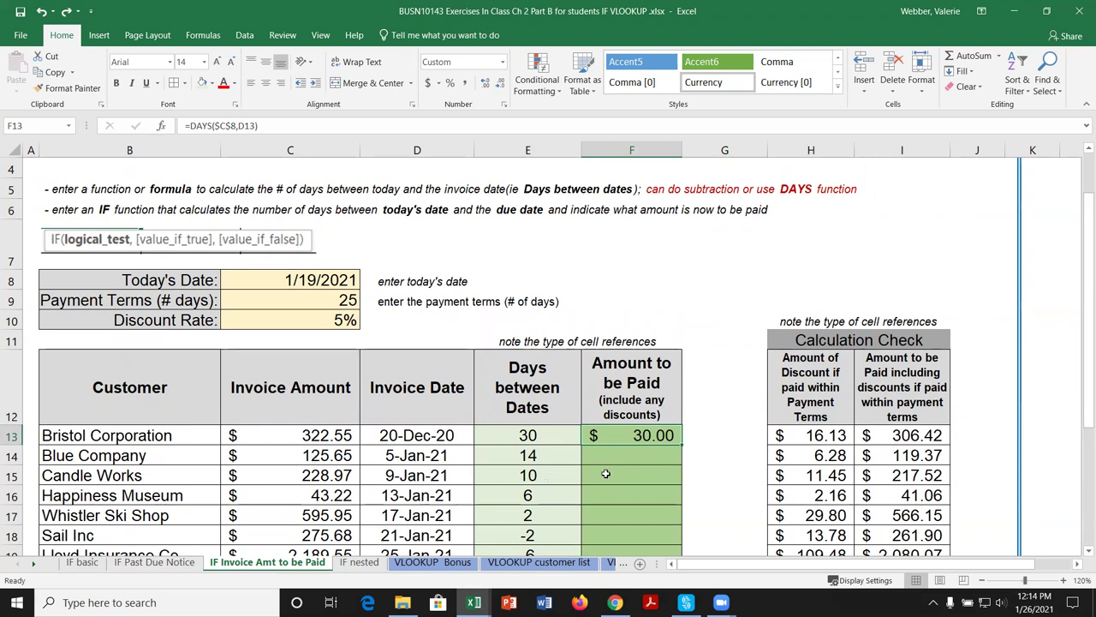
Wrap F13's formula in an IF testing DAYS($C$8,D13)<$C$9.
left_click(189, 126)
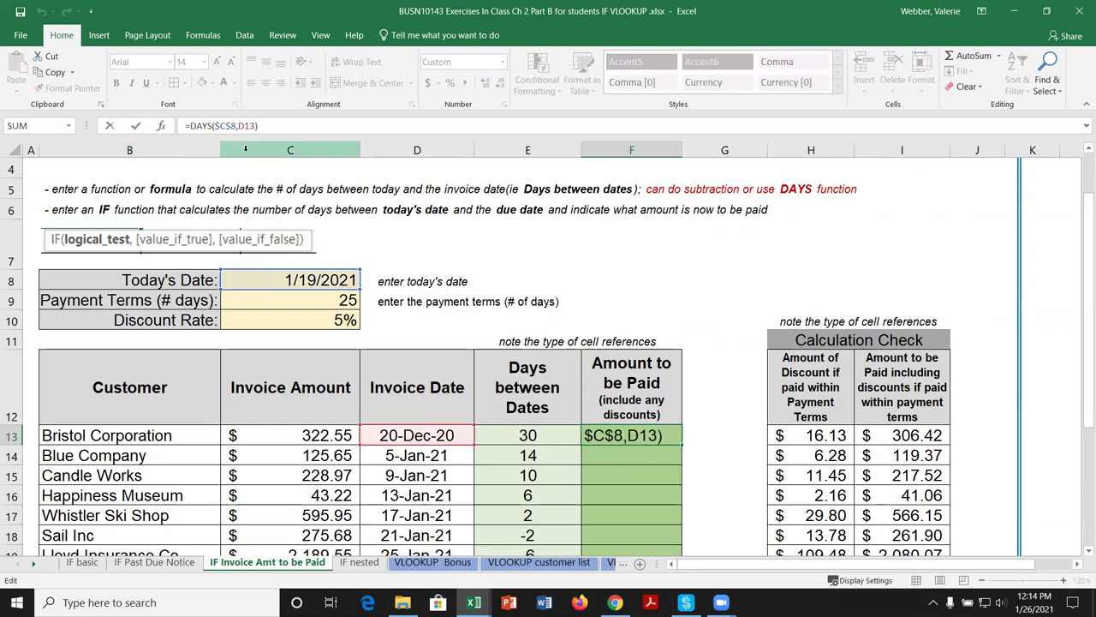
type("if")
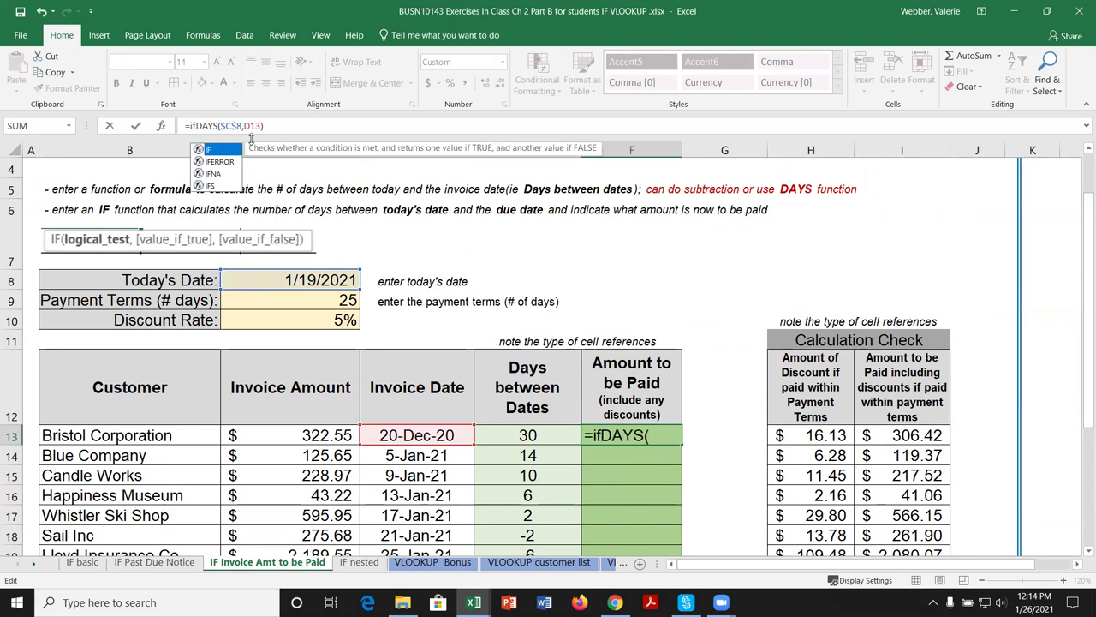
double_click(208, 152)
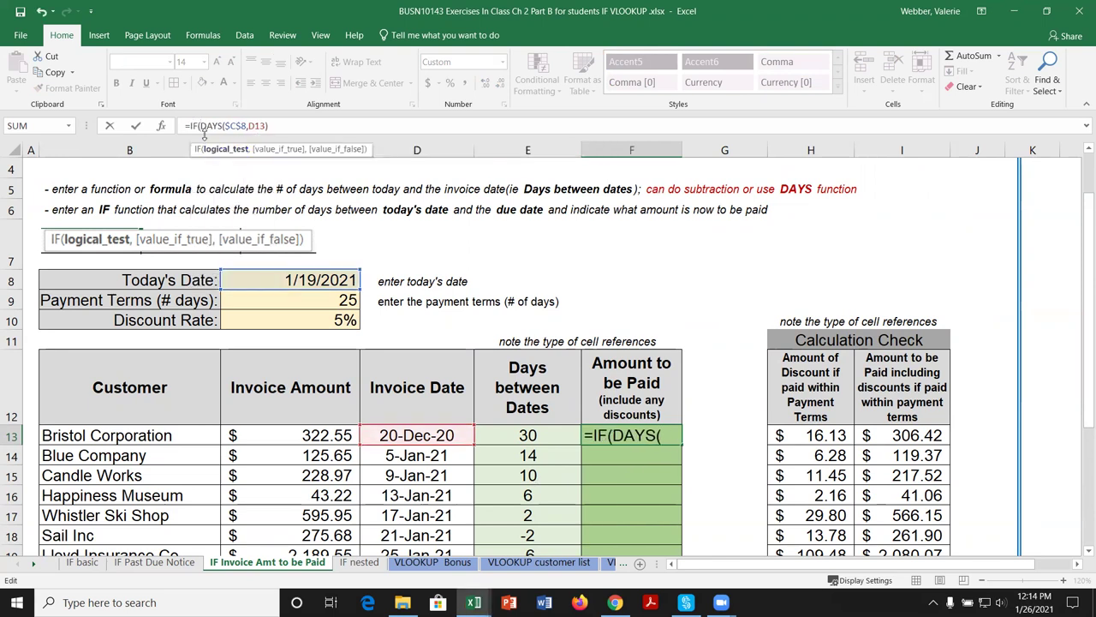
left_click(160, 125)
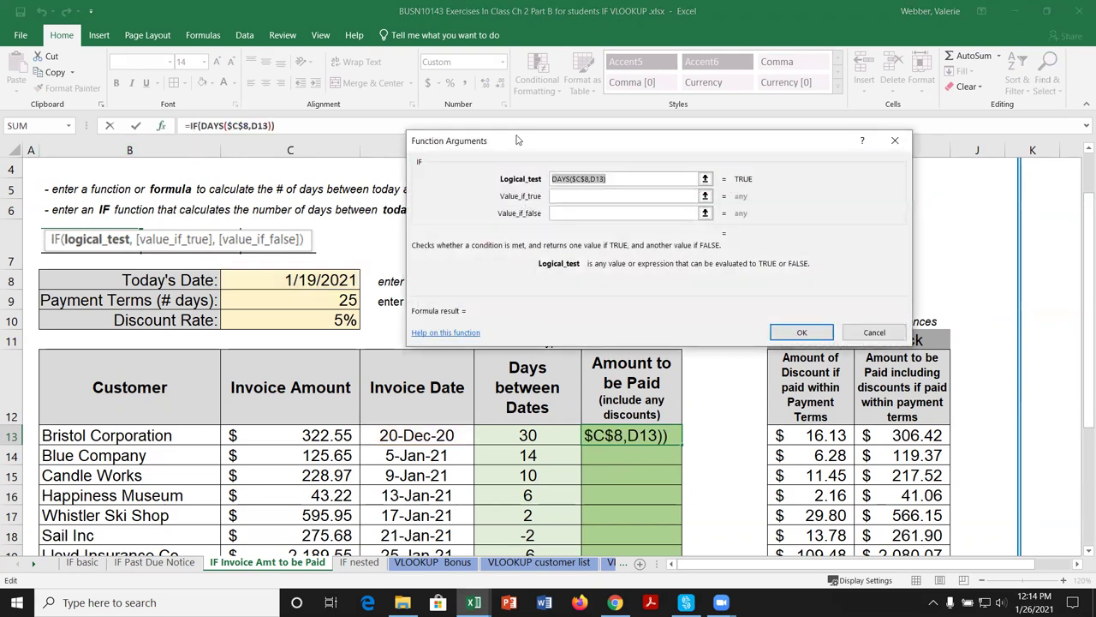
left_click_drag(520, 138, 490, 134)
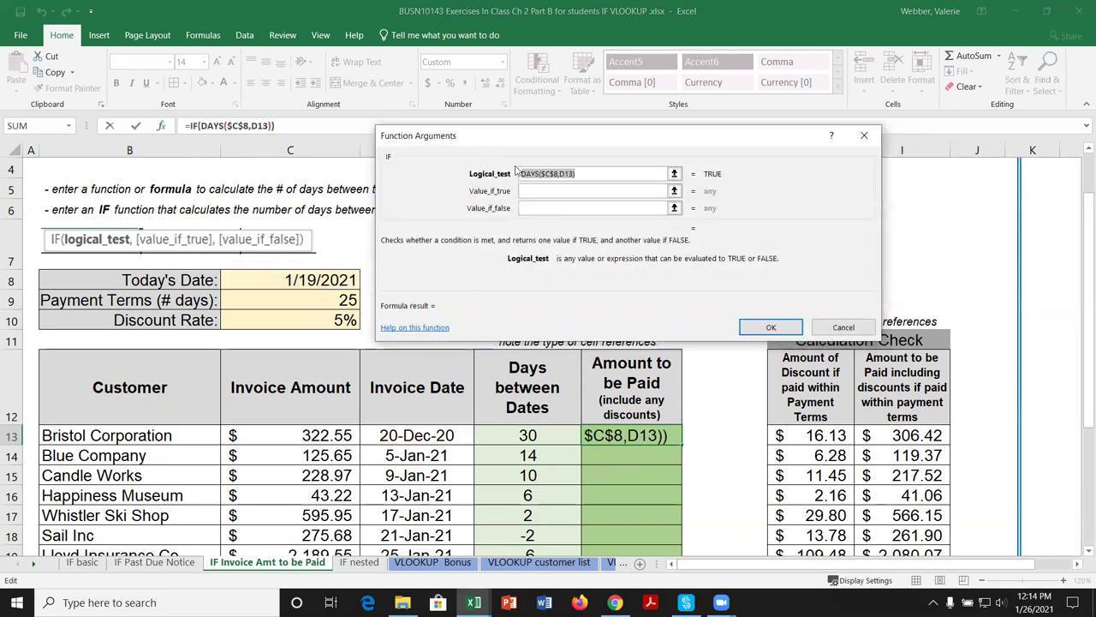
left_click(591, 174)
type("<")
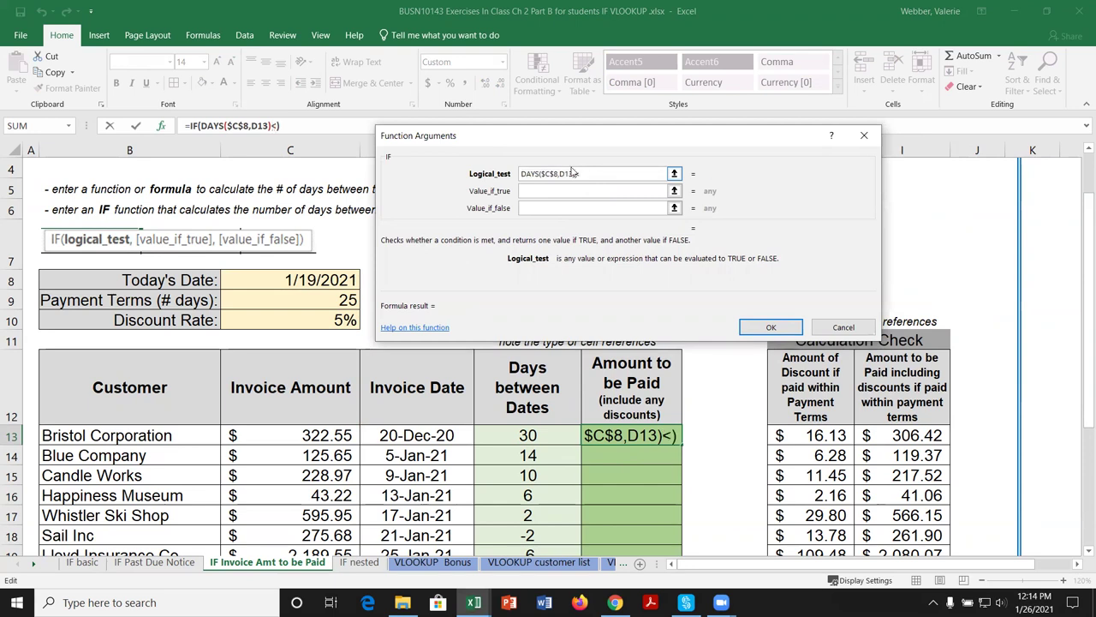
left_click(339, 302)
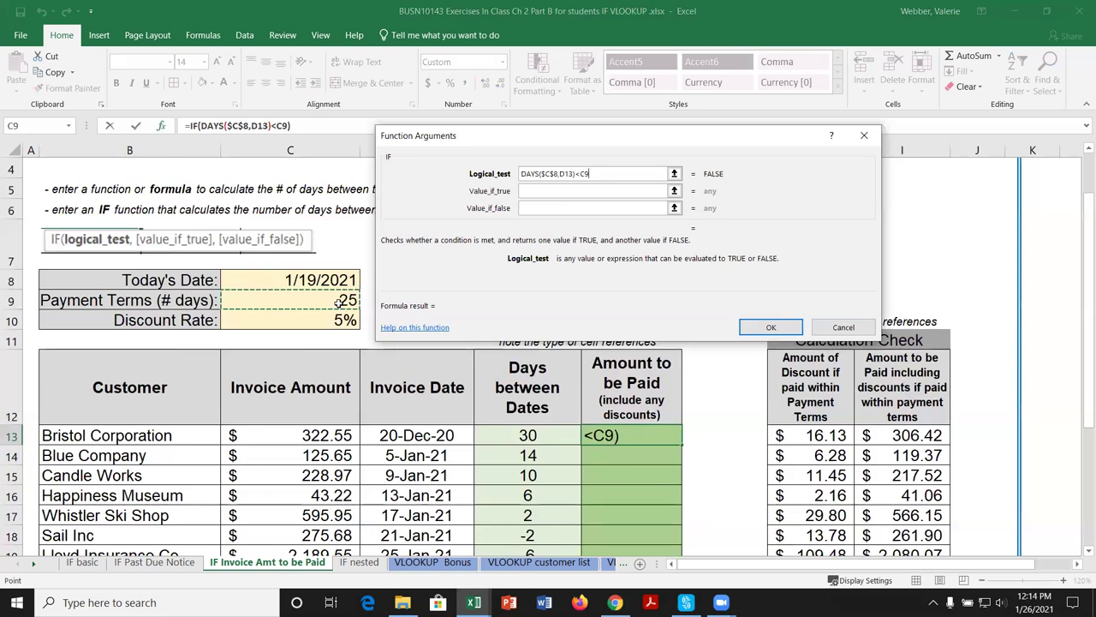
key("F4")
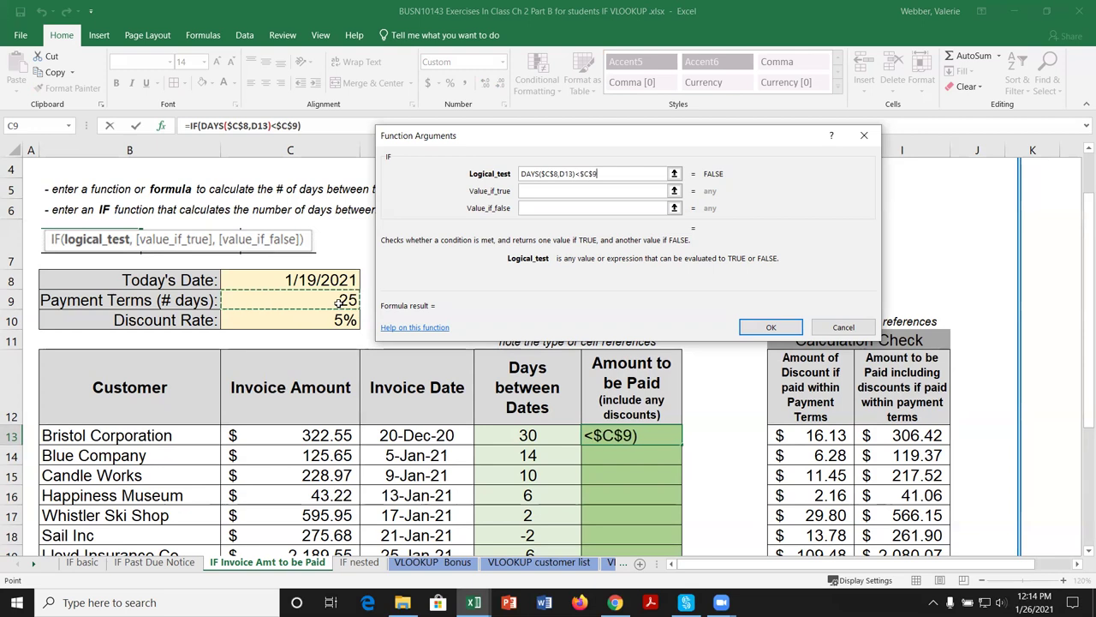
left_click(531, 190)
left_click(532, 191)
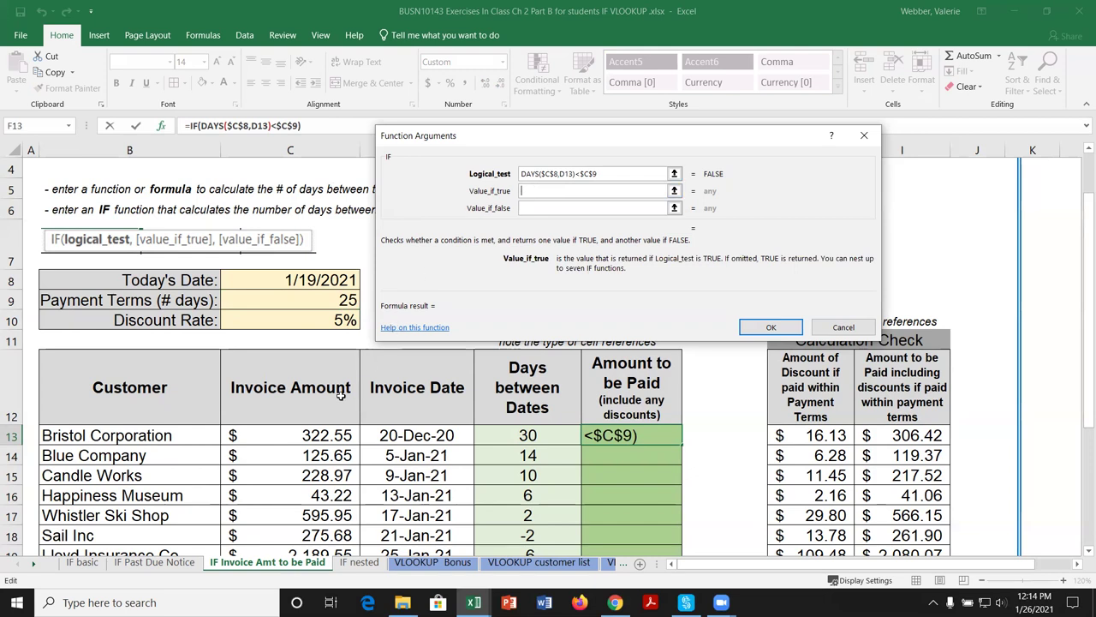
Set the IF true value to C13*(1-$C$10) and false value to C13, giving $322.55.
left_click(336, 435)
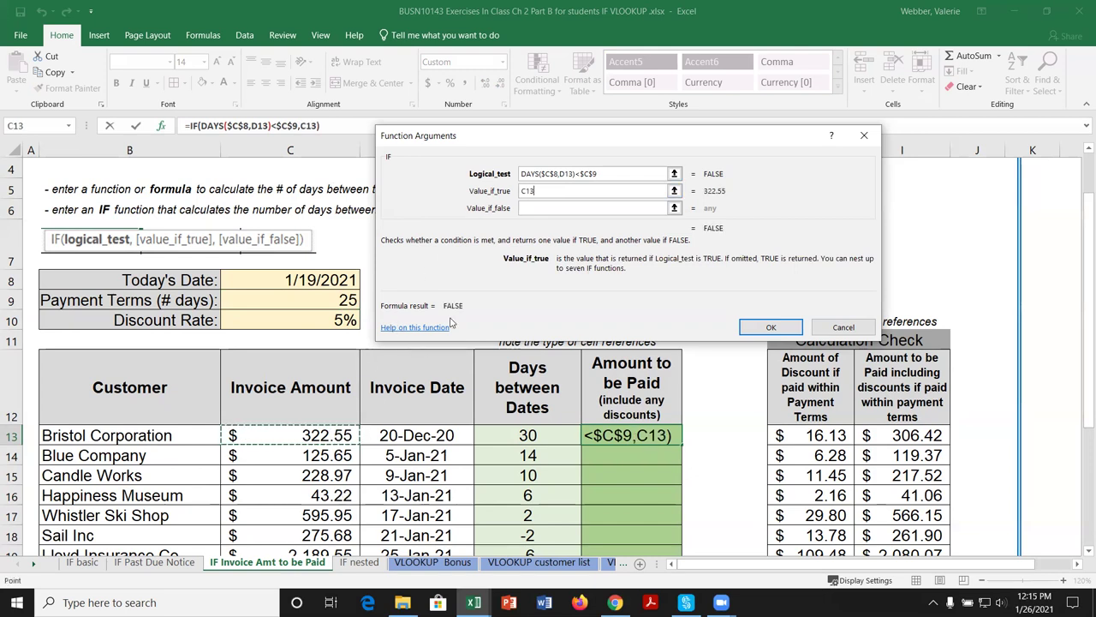
type("(1")
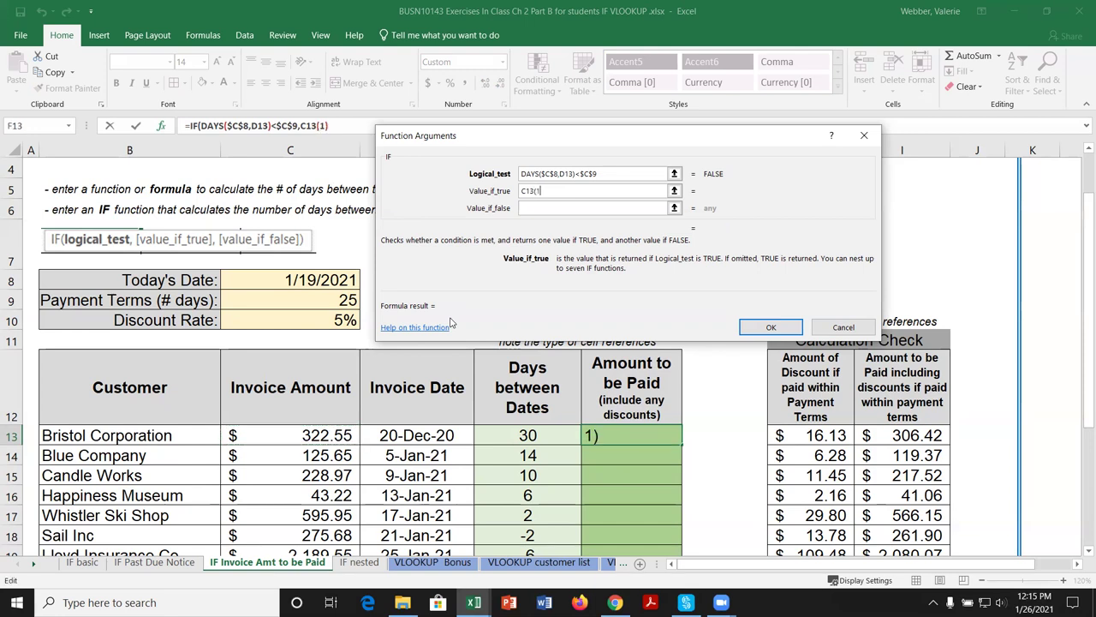
type("-")
left_click(322, 320)
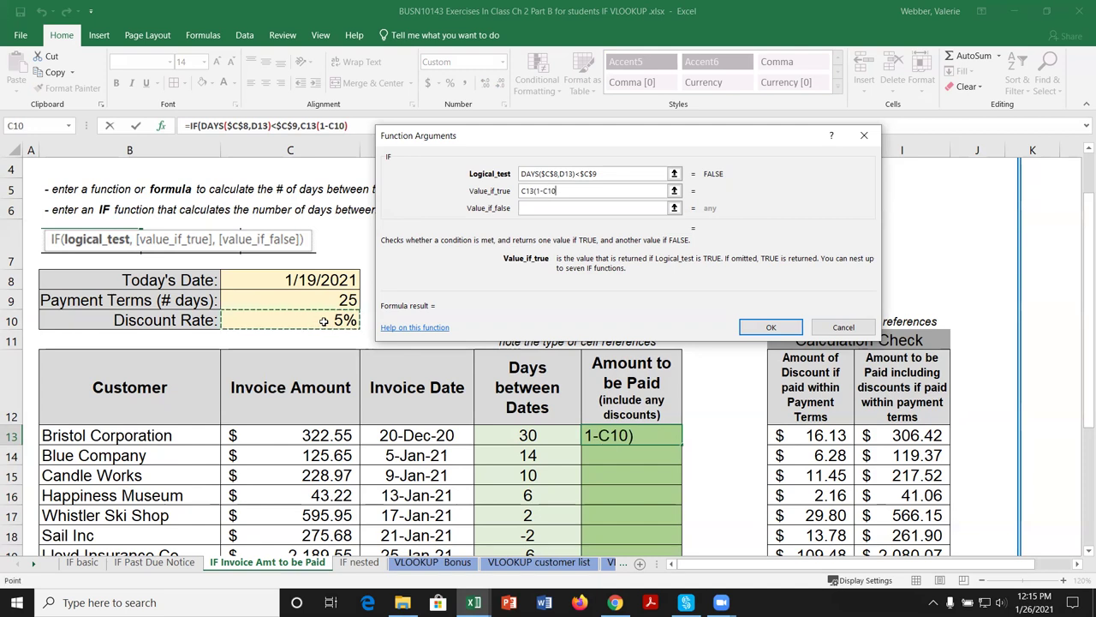
key("F4")
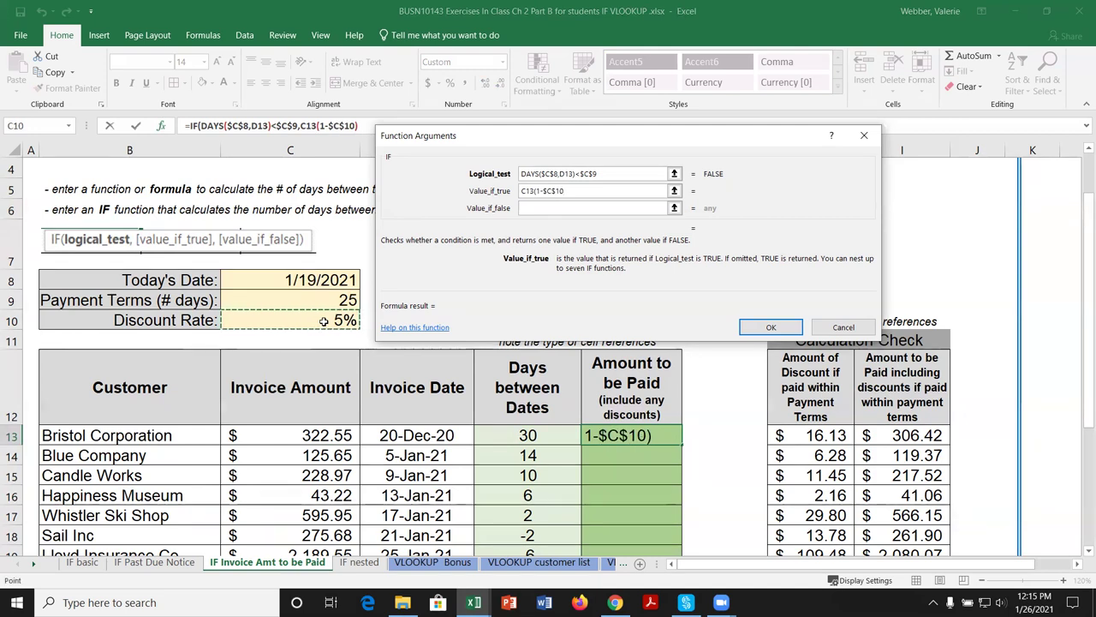
type(")")
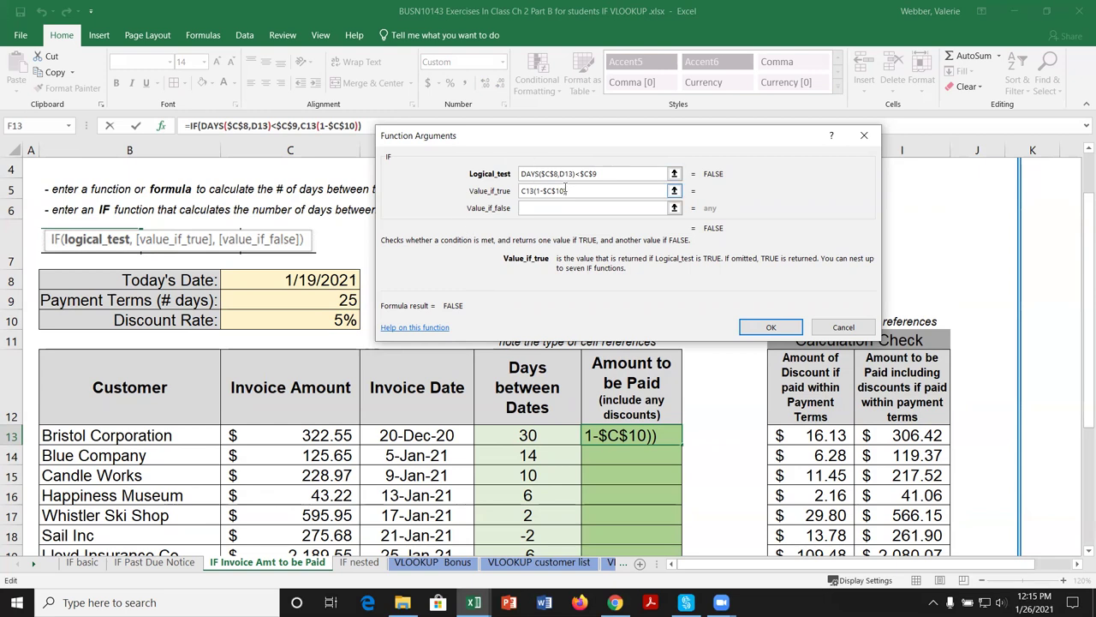
left_click(530, 208)
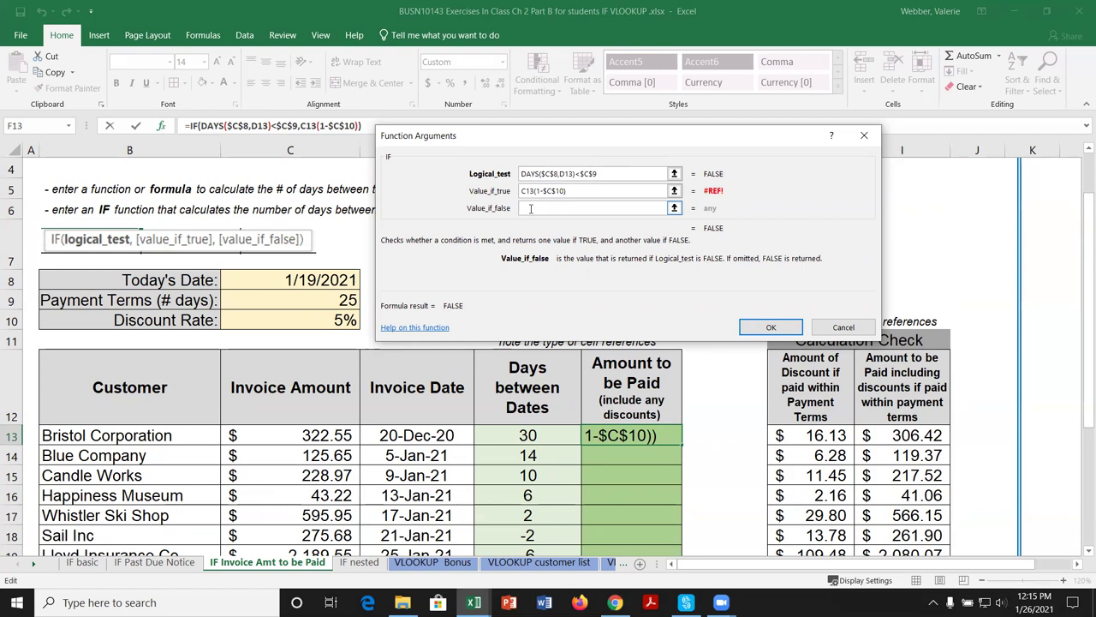
left_click(576, 190)
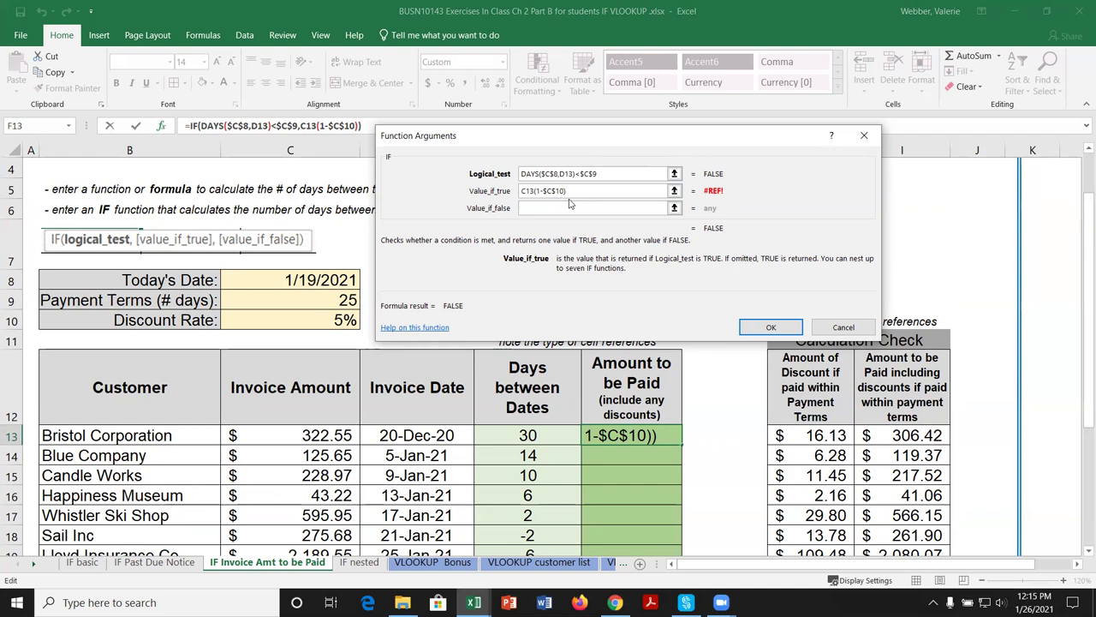
left_click(570, 205)
left_click(534, 190)
type("*")
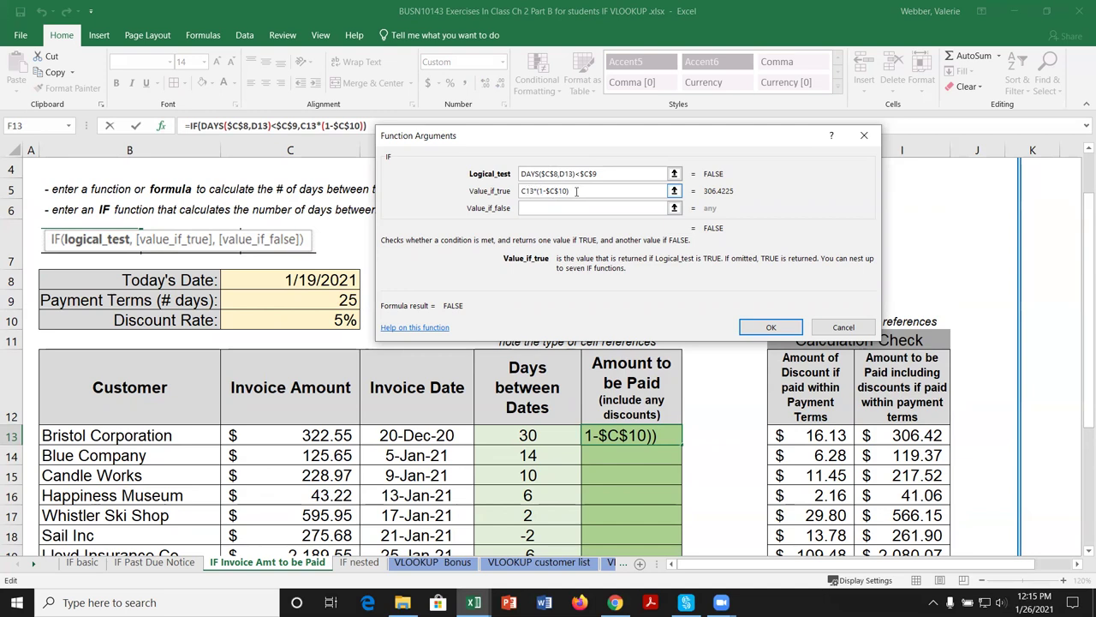
left_click(529, 208)
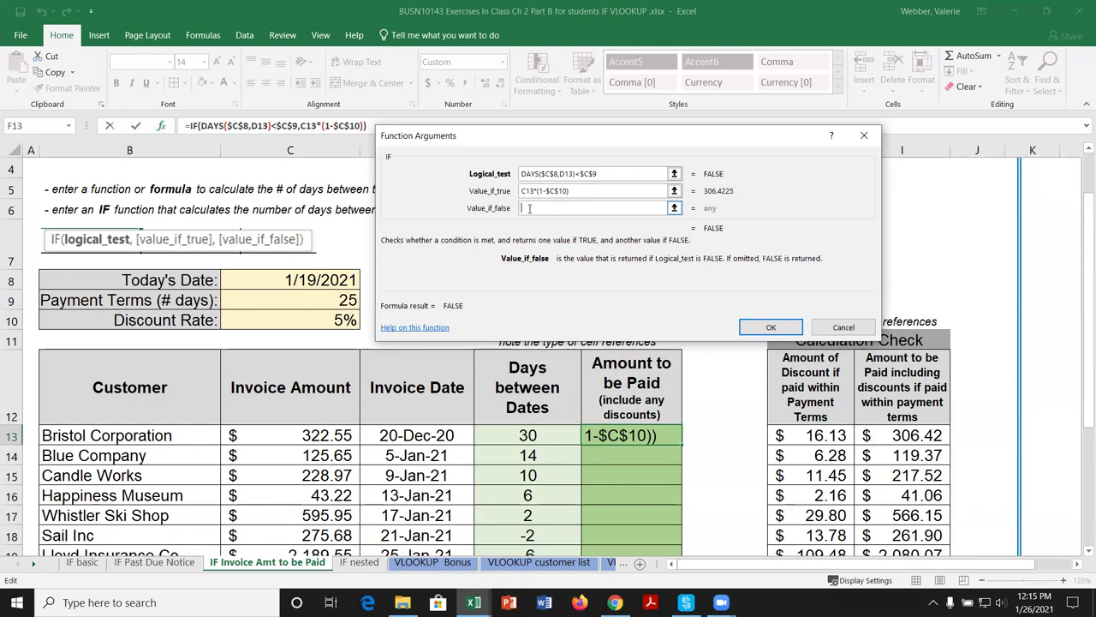
left_click(341, 435)
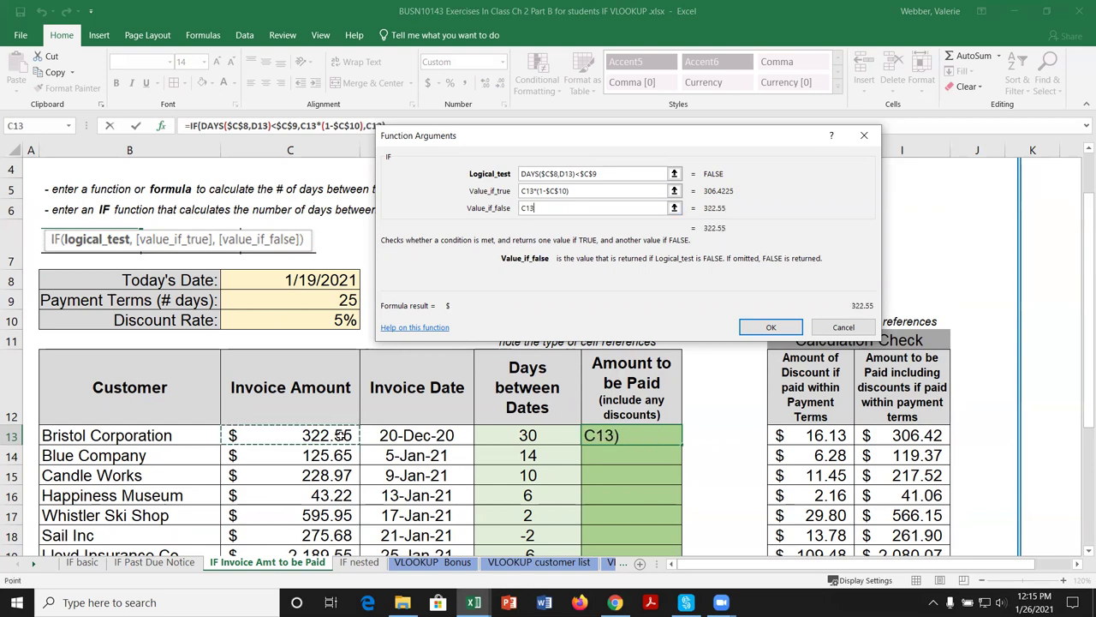
left_click(772, 328)
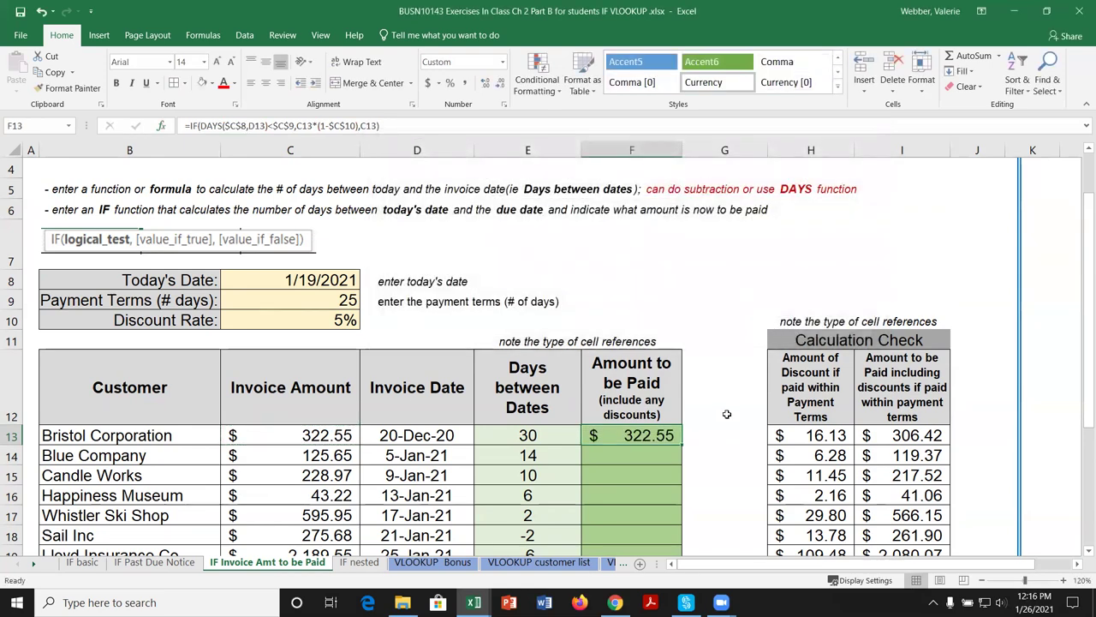
Fill the F13 formula down to F21 and compare it with the Calculation Check formulas.
scroll(726, 413, "down", 2)
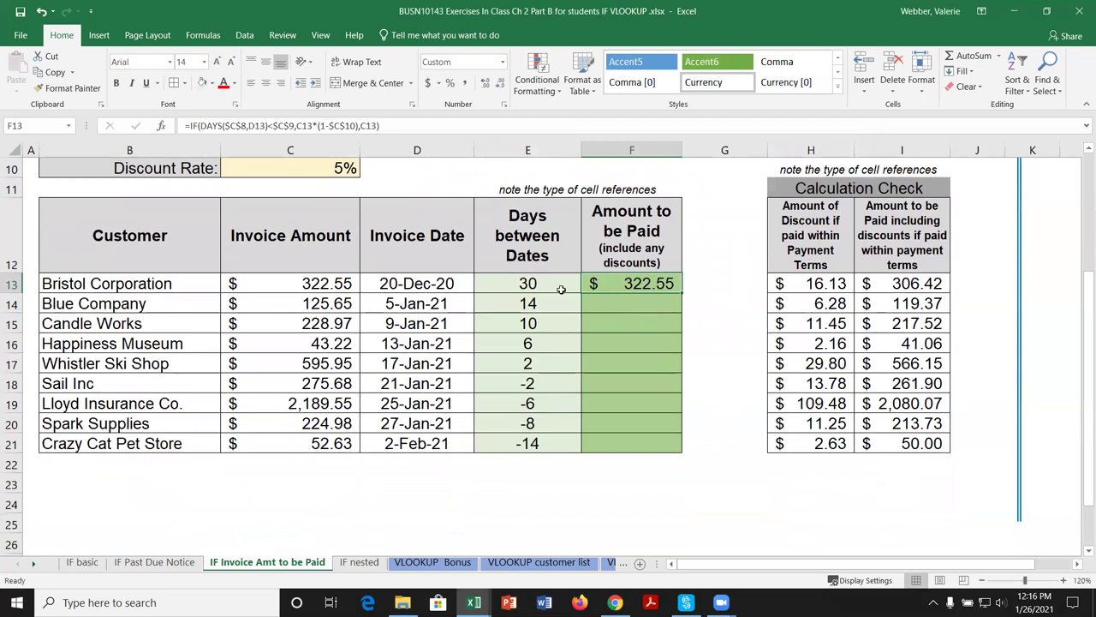
scroll(540, 292, "up", 1)
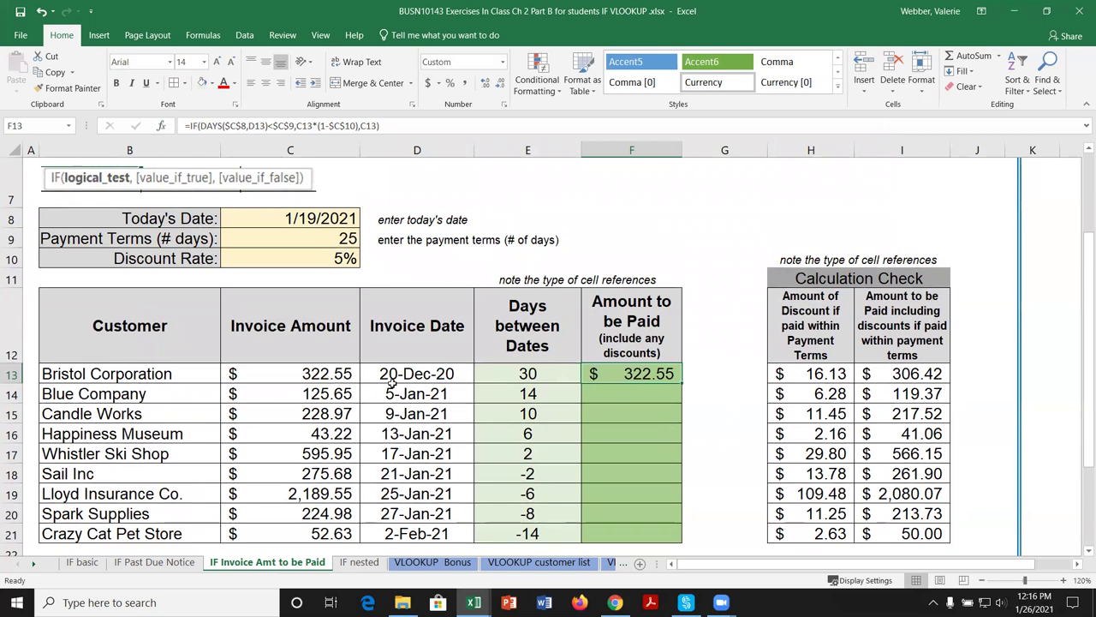
double_click(683, 384)
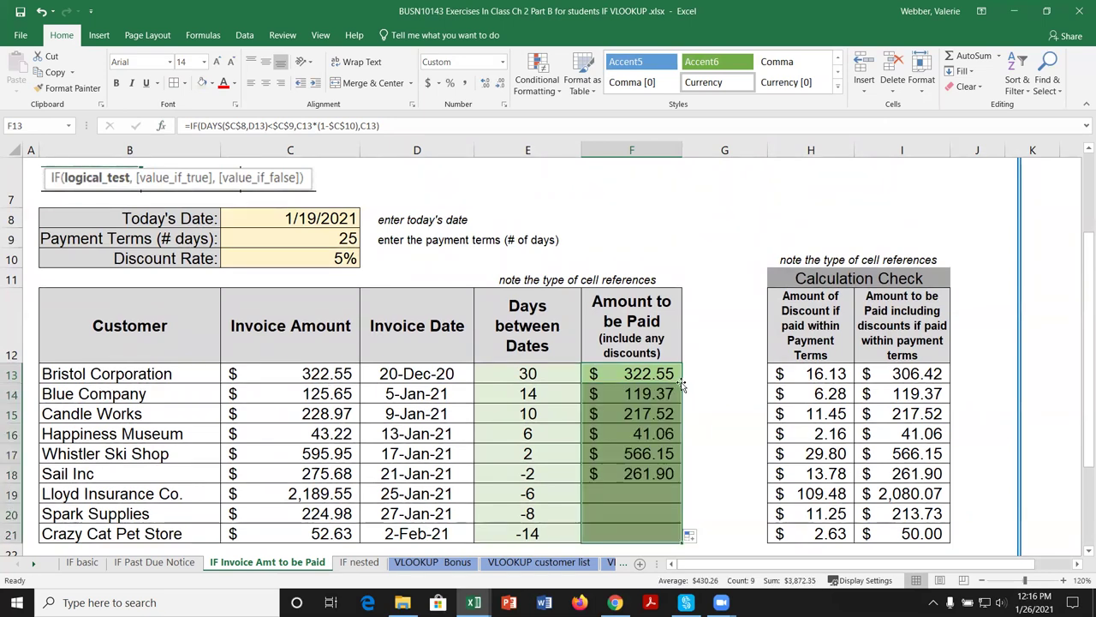
left_click(648, 394)
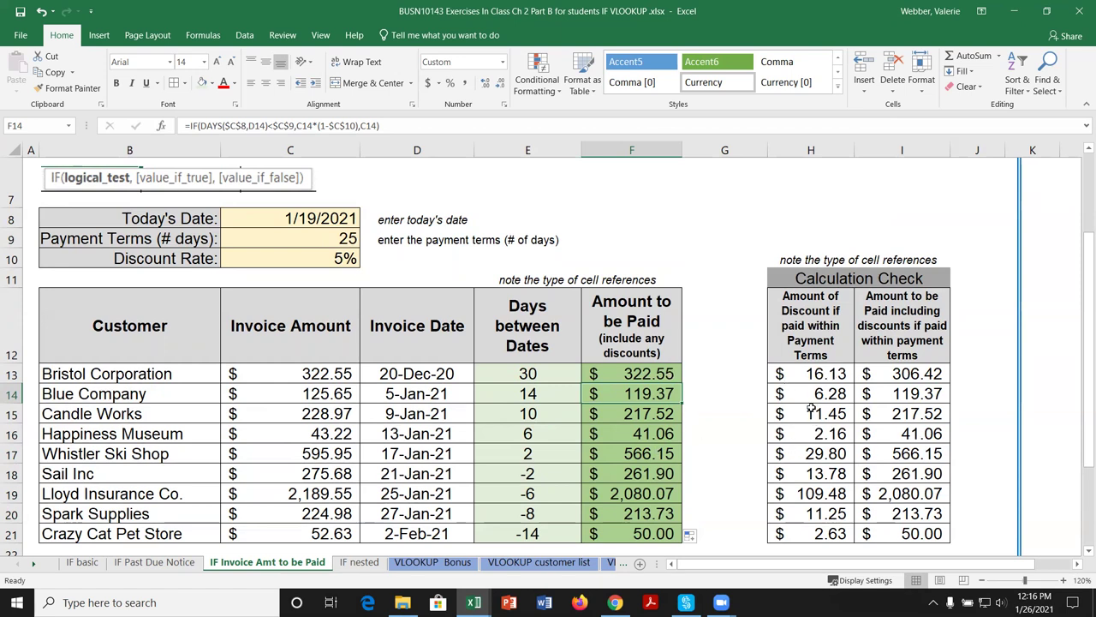
left_click(811, 373)
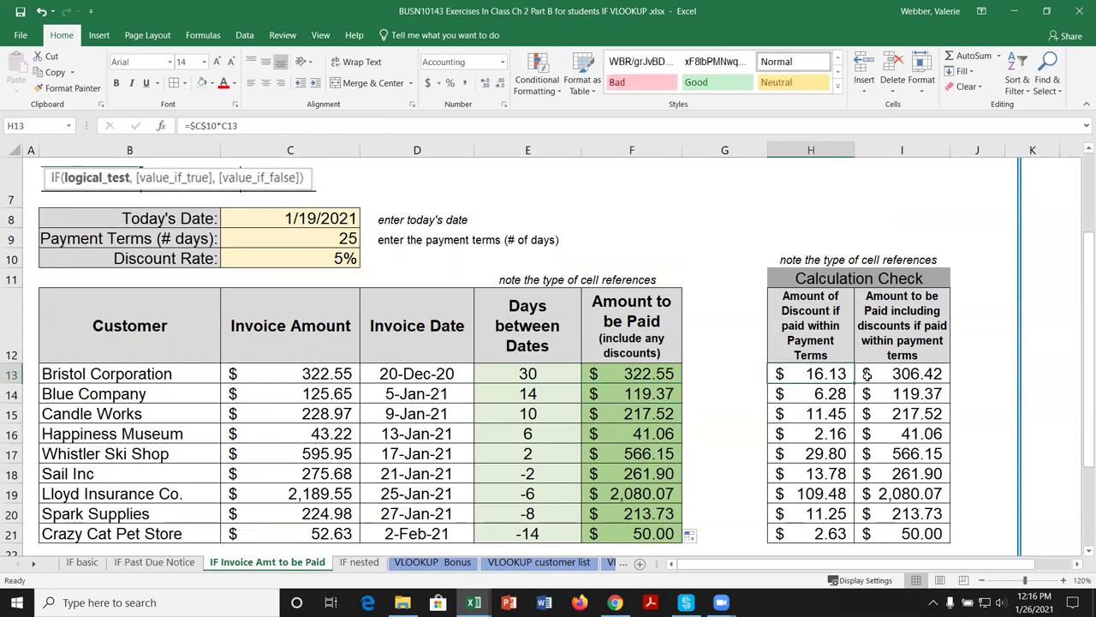
left_click(875, 375)
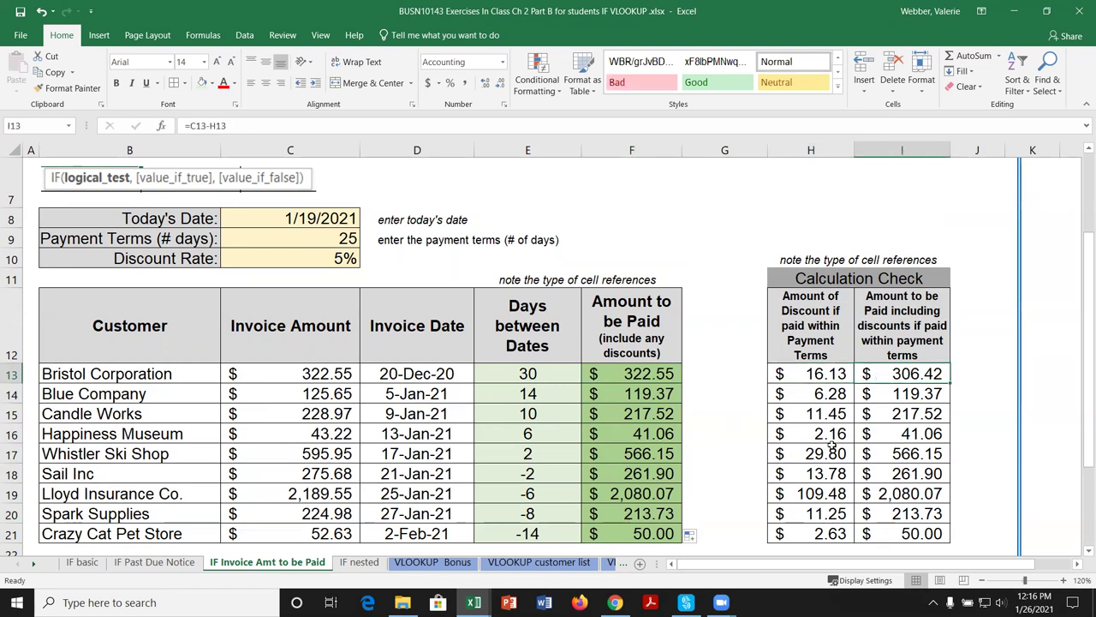
left_click(658, 372)
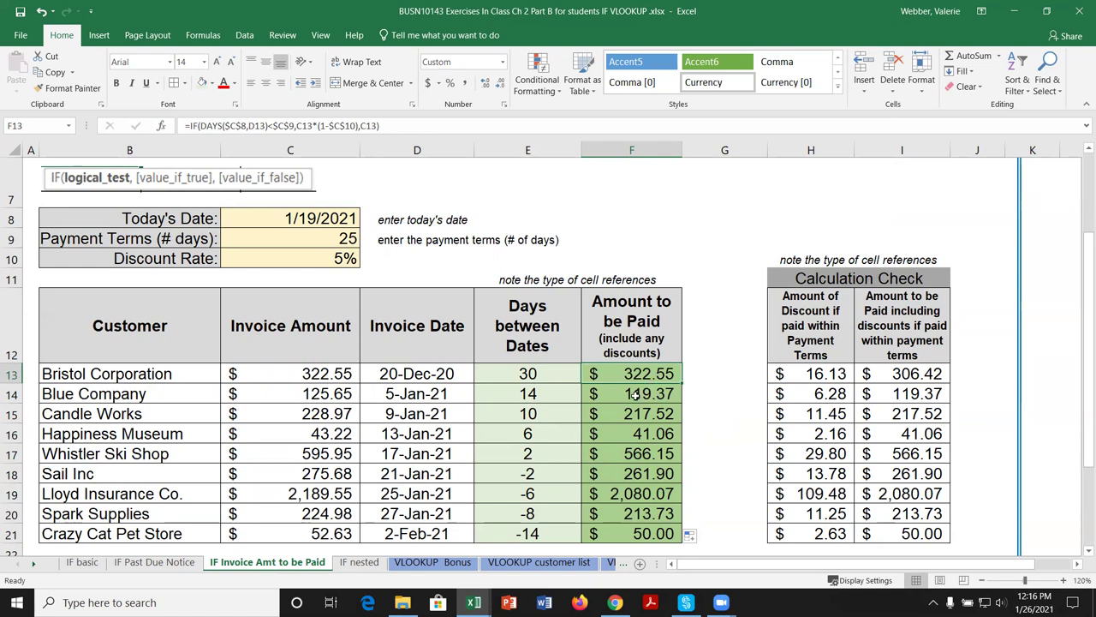
left_click(359, 562)
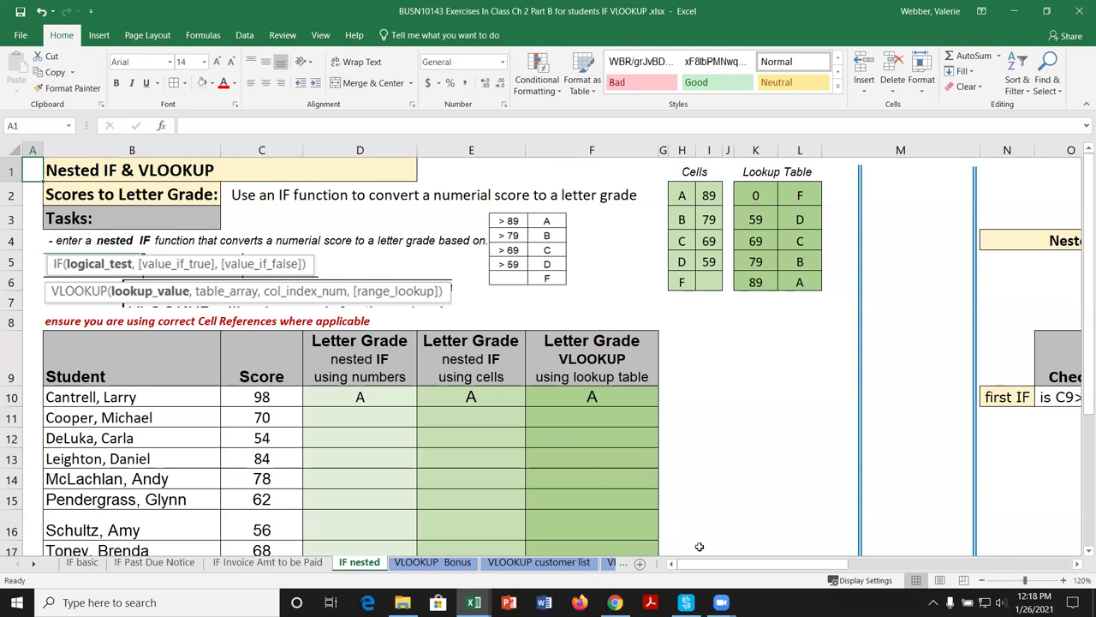
Scroll right to columns N–W to view the Nested IF Logic diagram.
left_click_drag(735, 566, 936, 546)
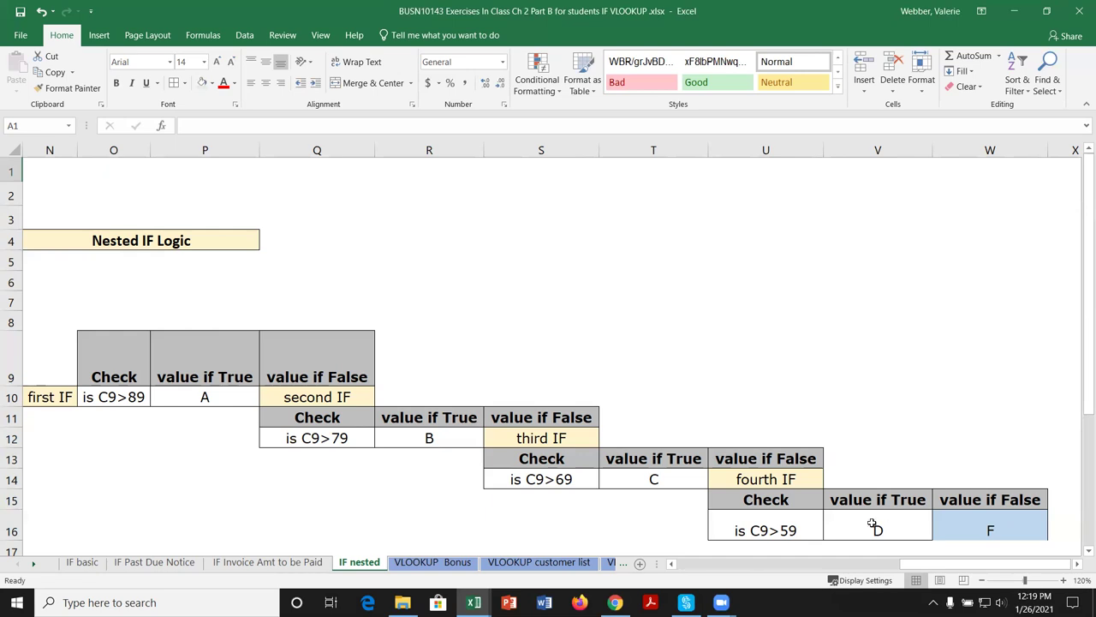
Scroll back to the grade table and inspect D10's nested IF formula, which returns A for 98.
left_click_drag(916, 567, 683, 570)
left_click(370, 400)
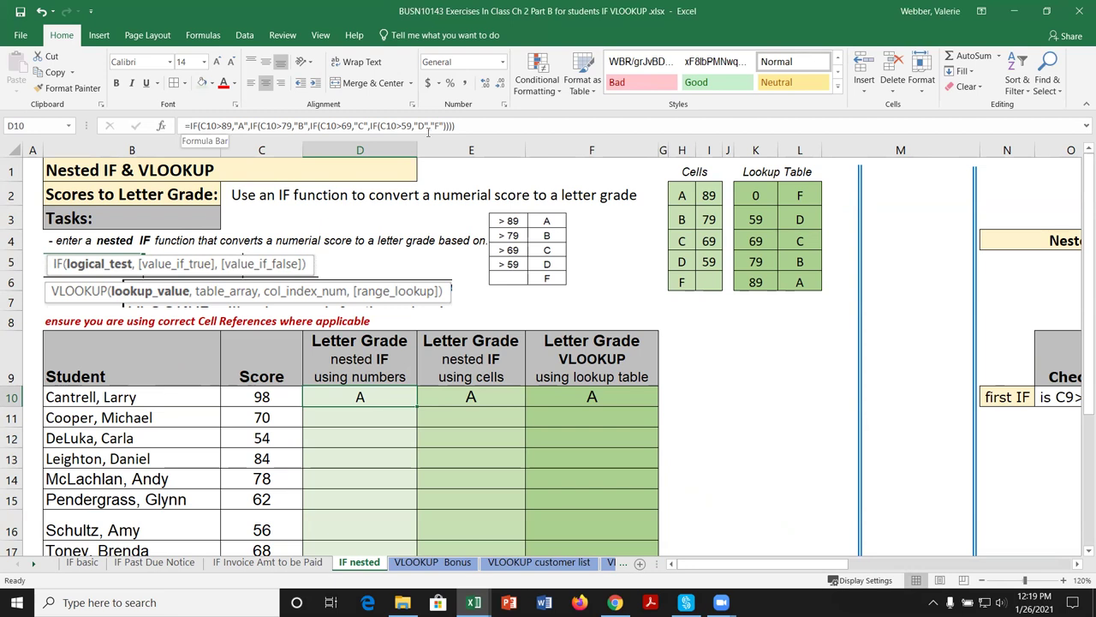
left_click(472, 125)
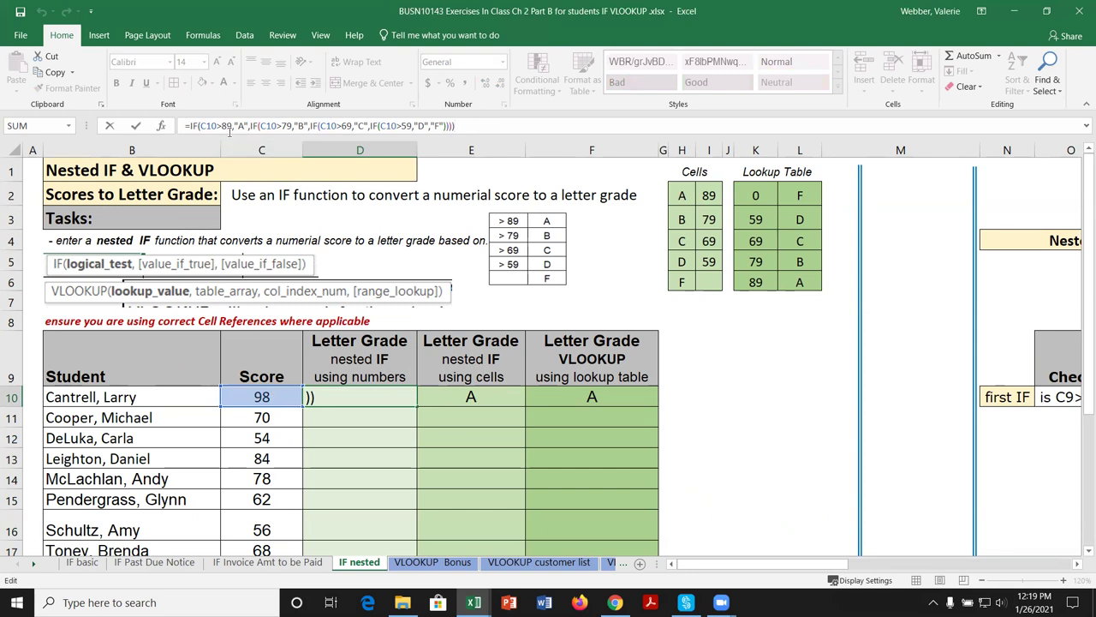
type(")")
left_click(192, 126)
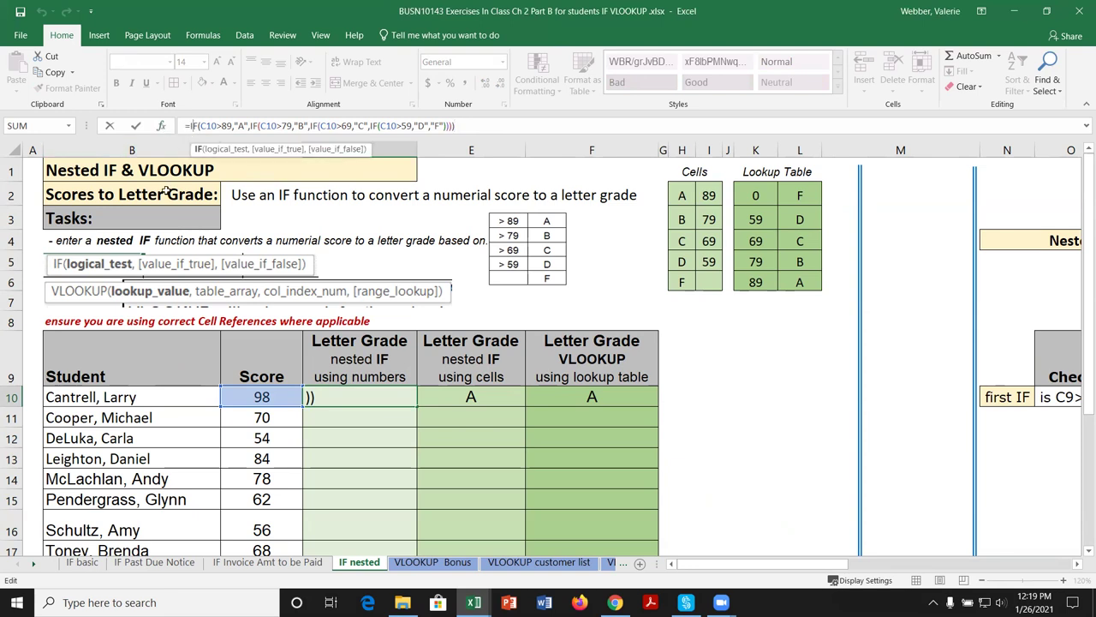
left_click(161, 126)
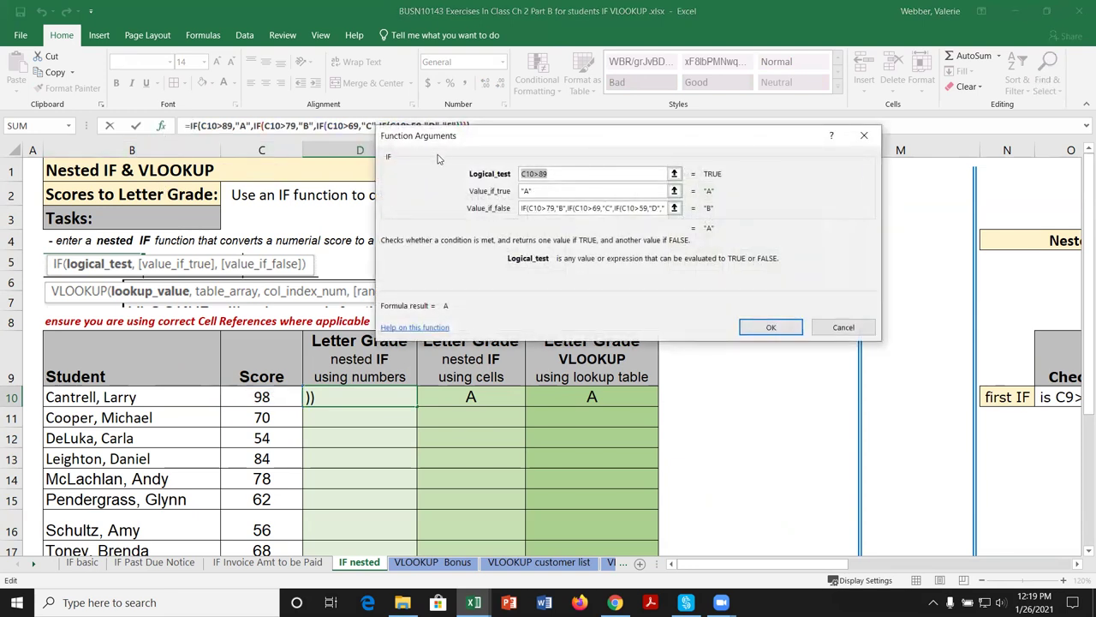
left_click_drag(436, 150, 120, 168)
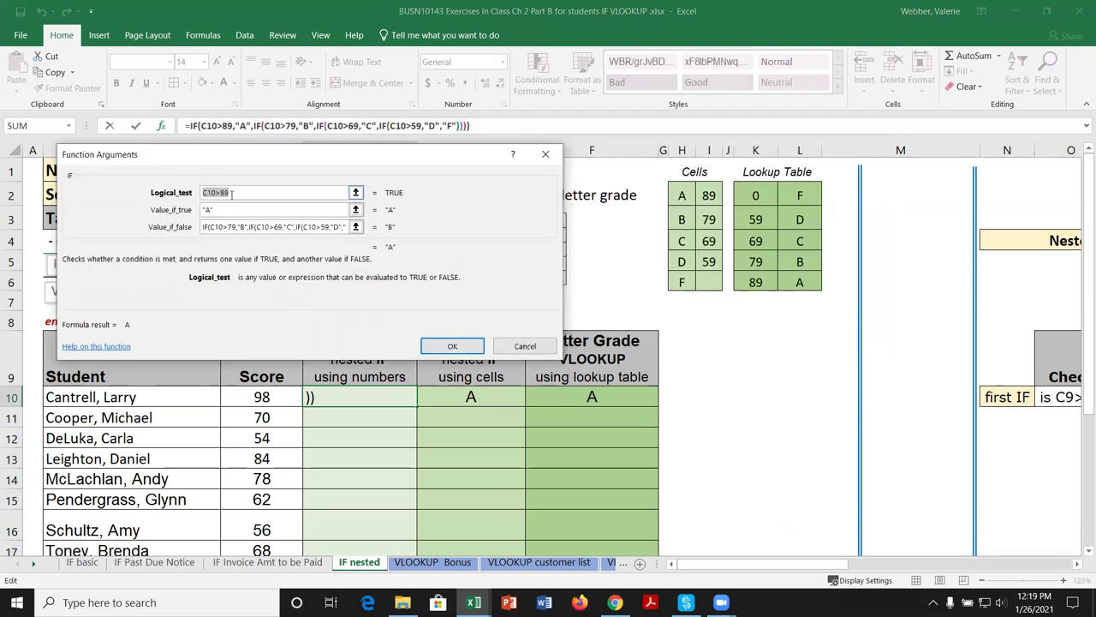
left_click(256, 126)
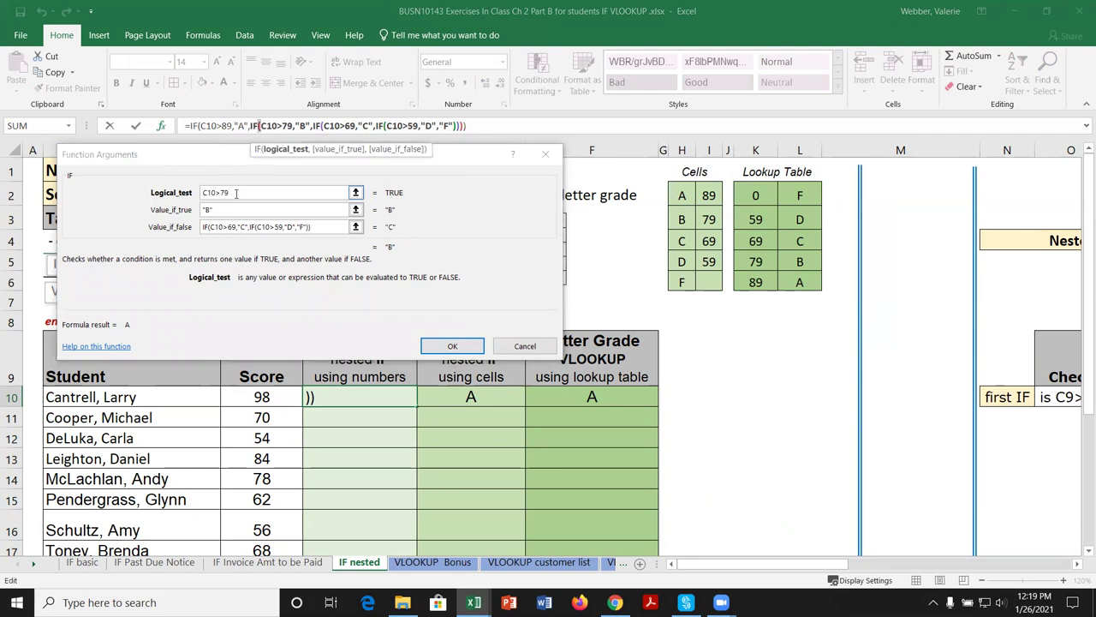
left_click(313, 126)
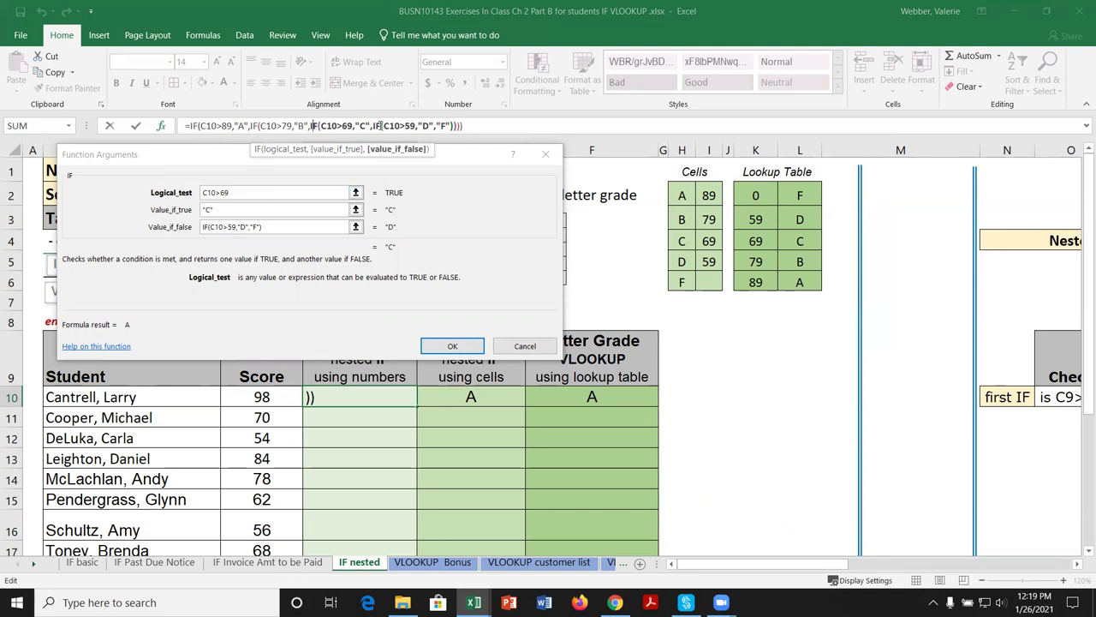
left_click(380, 126)
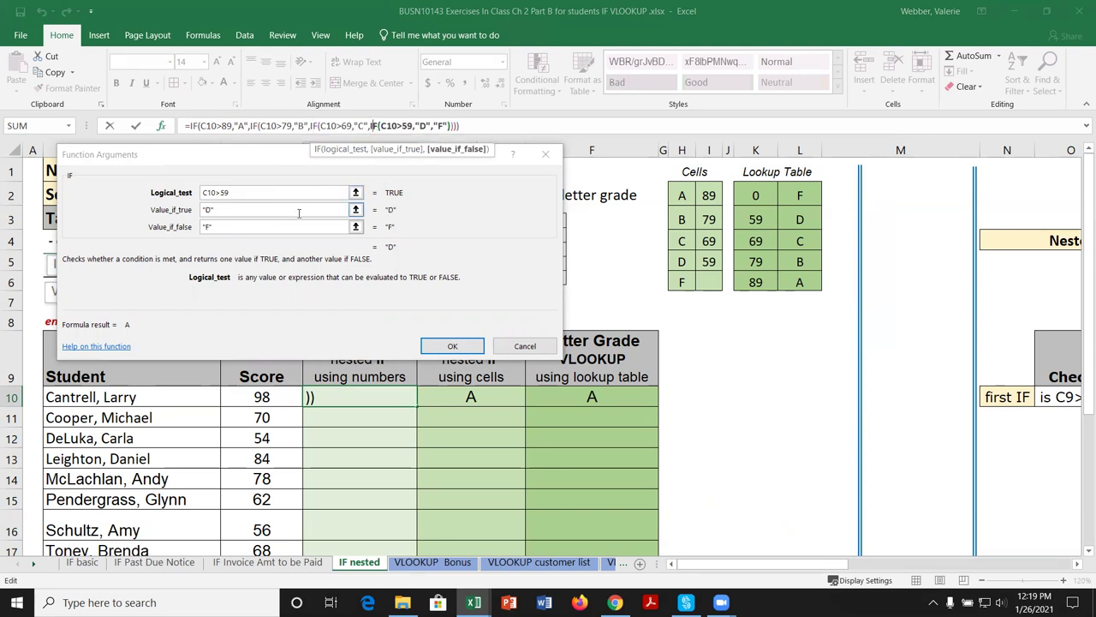
left_click(525, 348)
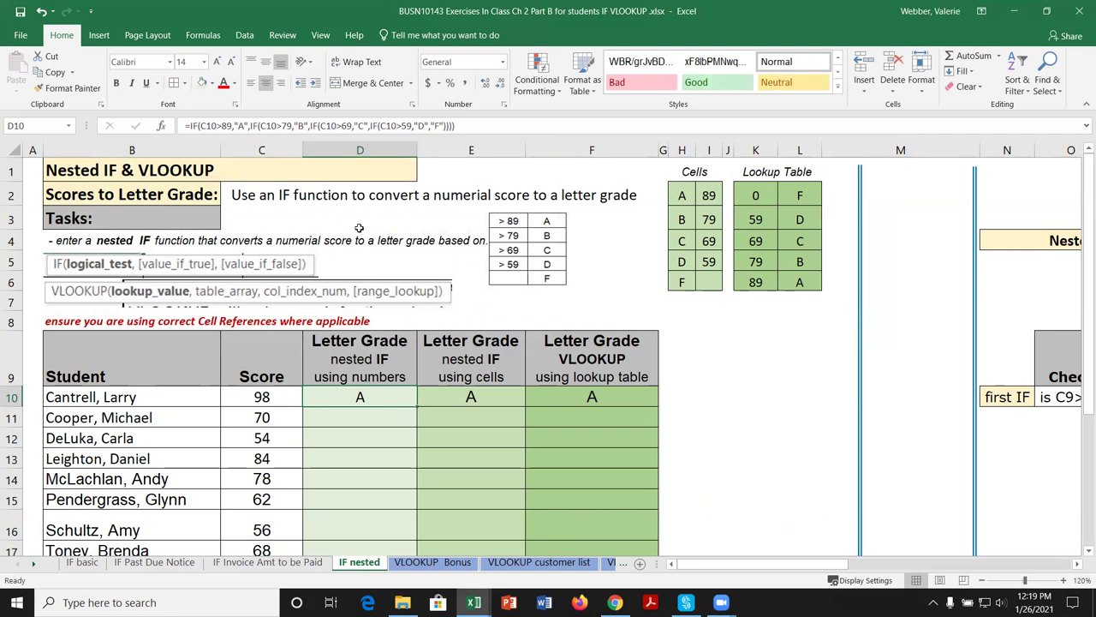
Copy D10's nested IF grade formula down through D19 for all students.
scroll(399, 428, "down", 1)
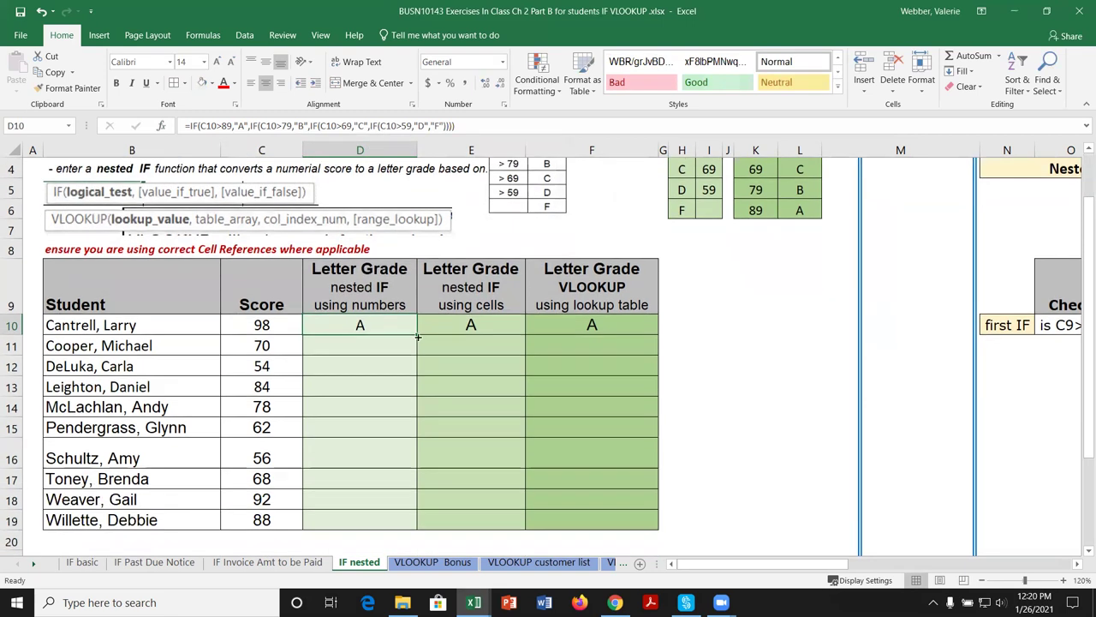
double_click(417, 334)
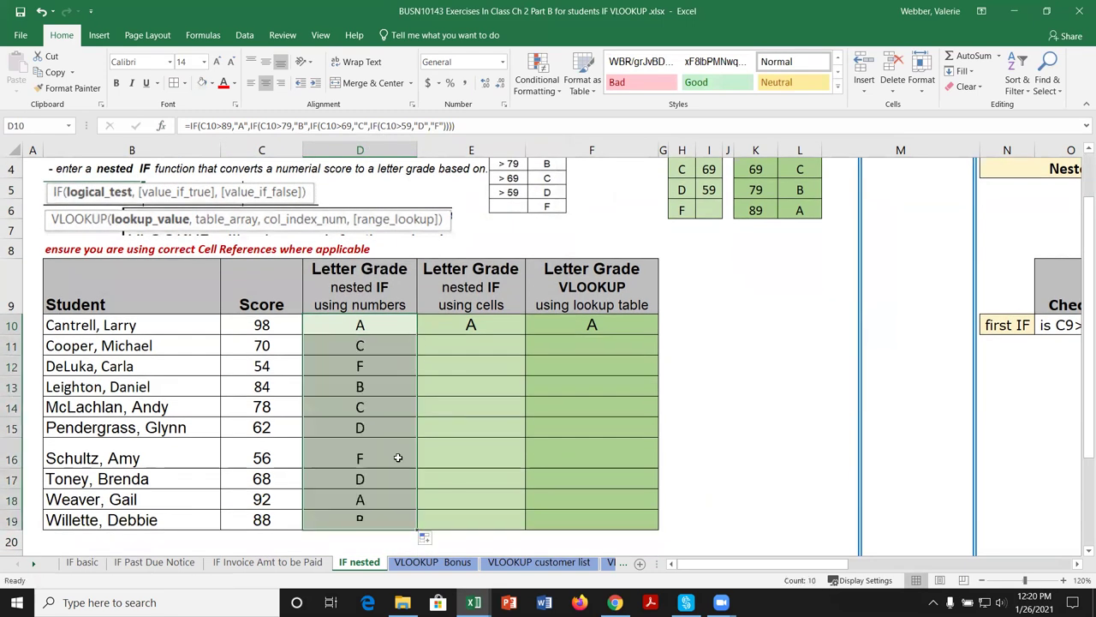
scroll(399, 460, "up", 1)
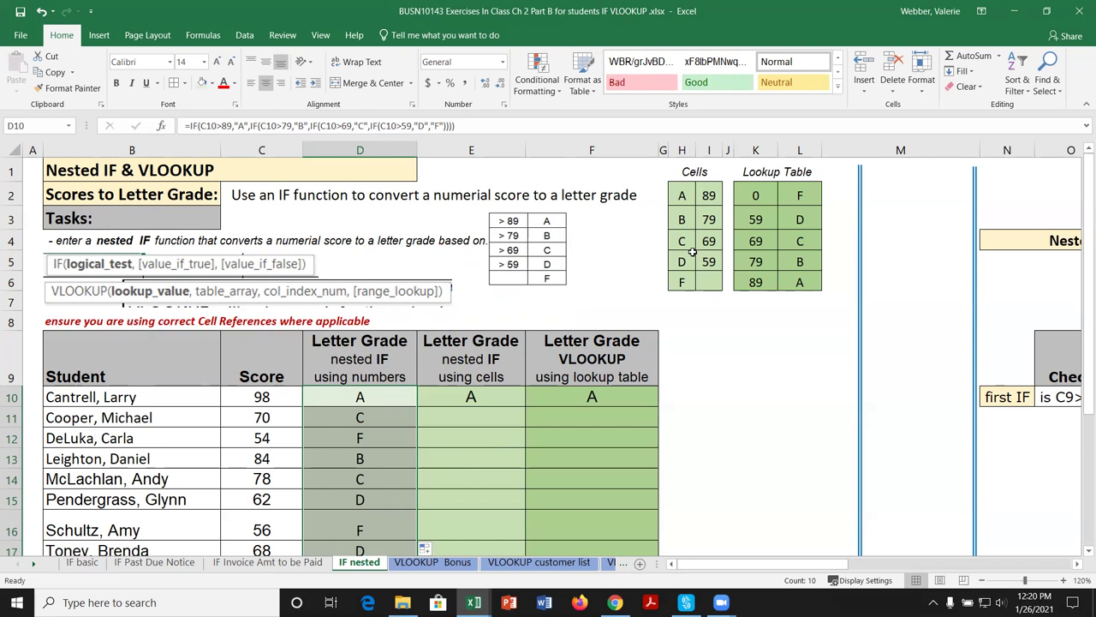
Review E10's nested IF formula using cutoffs $I$2–$I$5 and fill it down to E19.
left_click(490, 396)
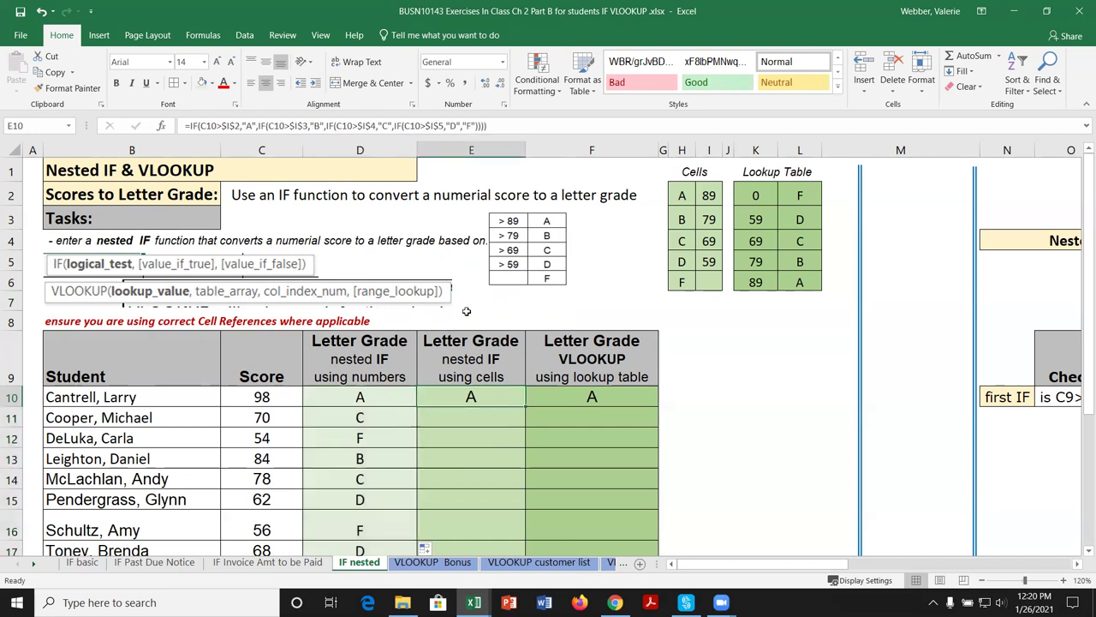
left_click(507, 127)
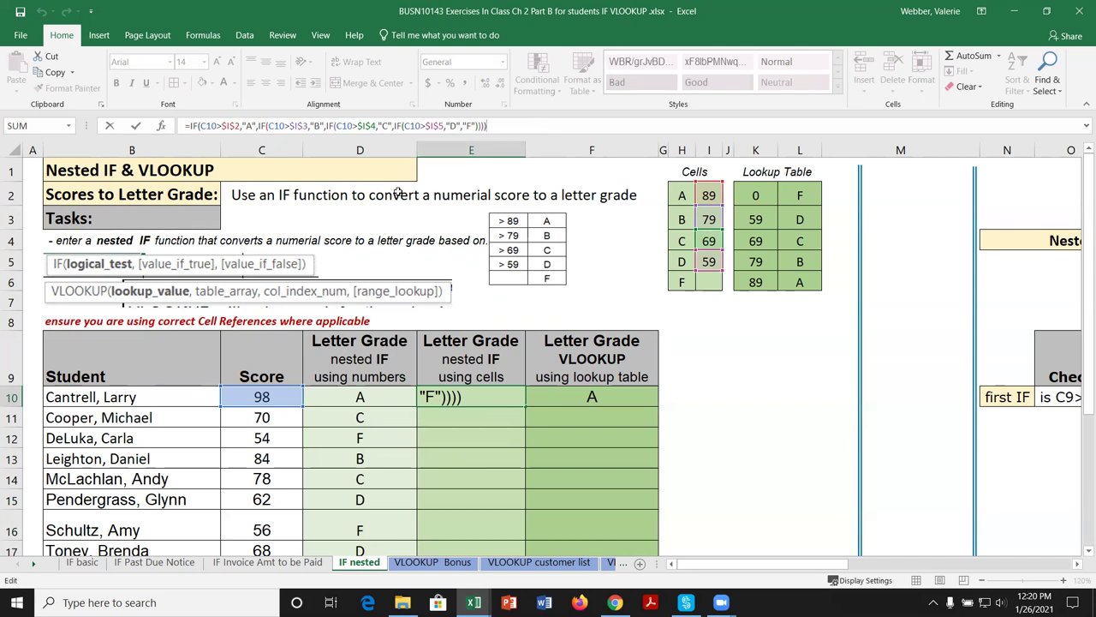
left_click(494, 128)
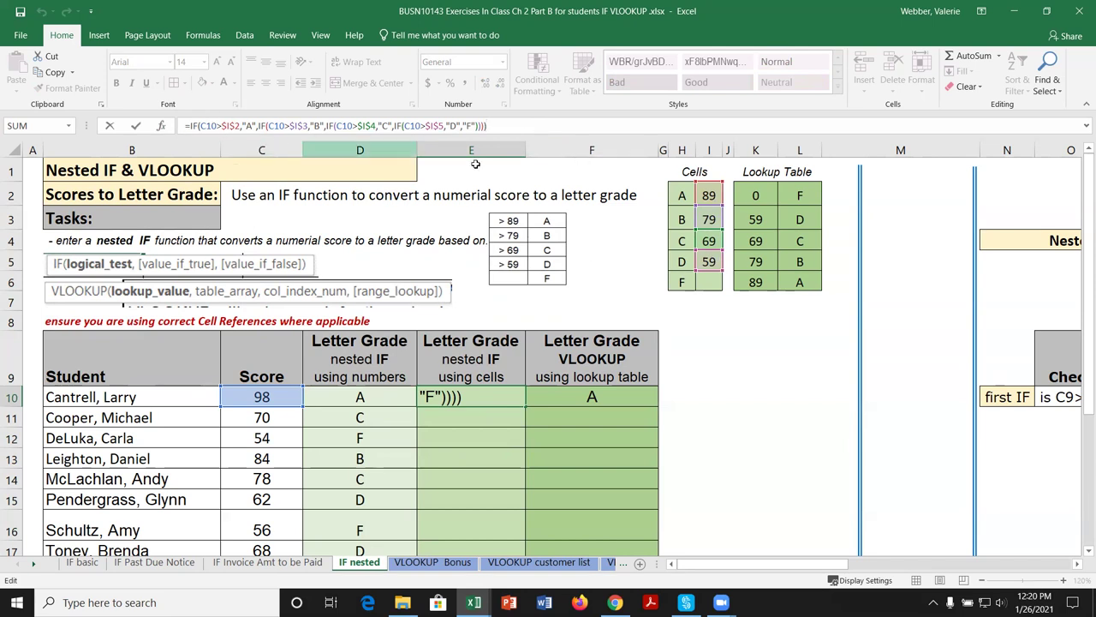
left_click(617, 259)
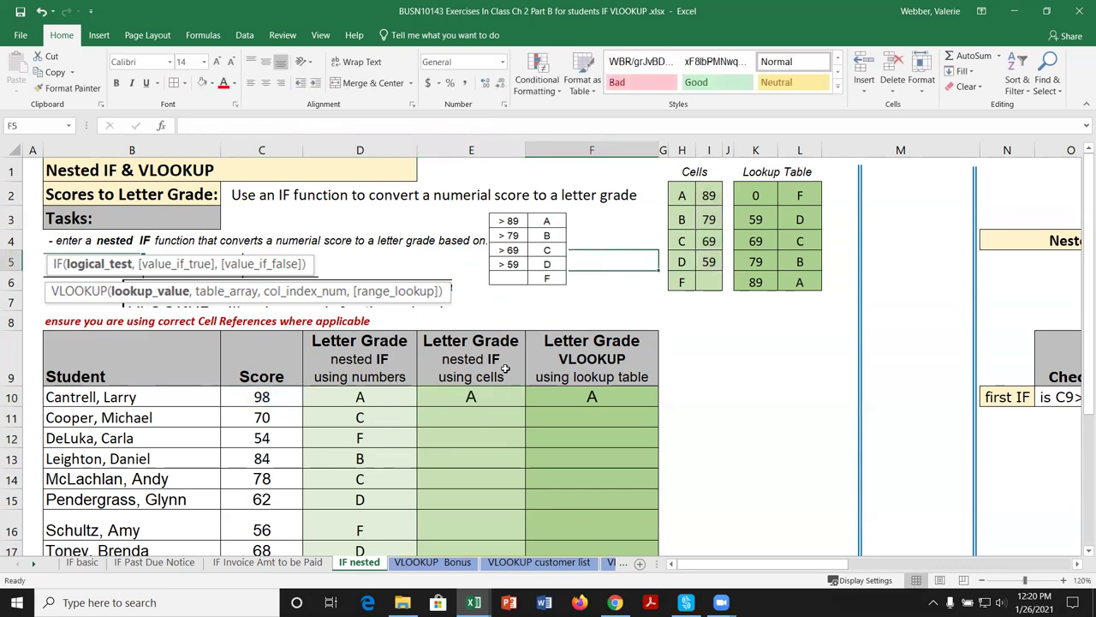
left_click(511, 403)
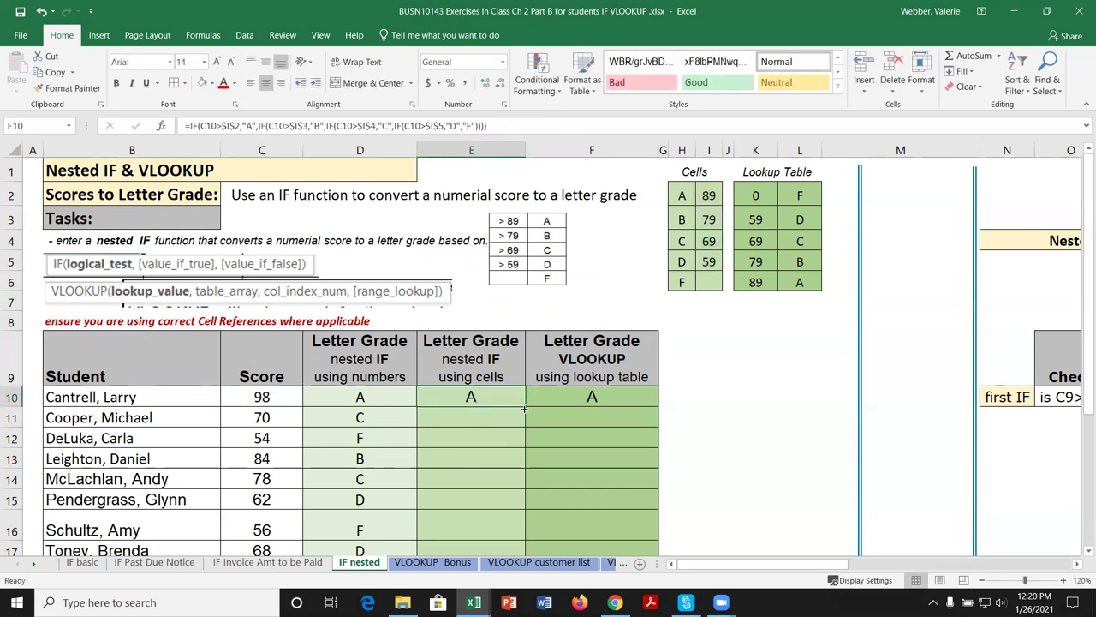
double_click(524, 407)
scroll(600, 445, "down", 1)
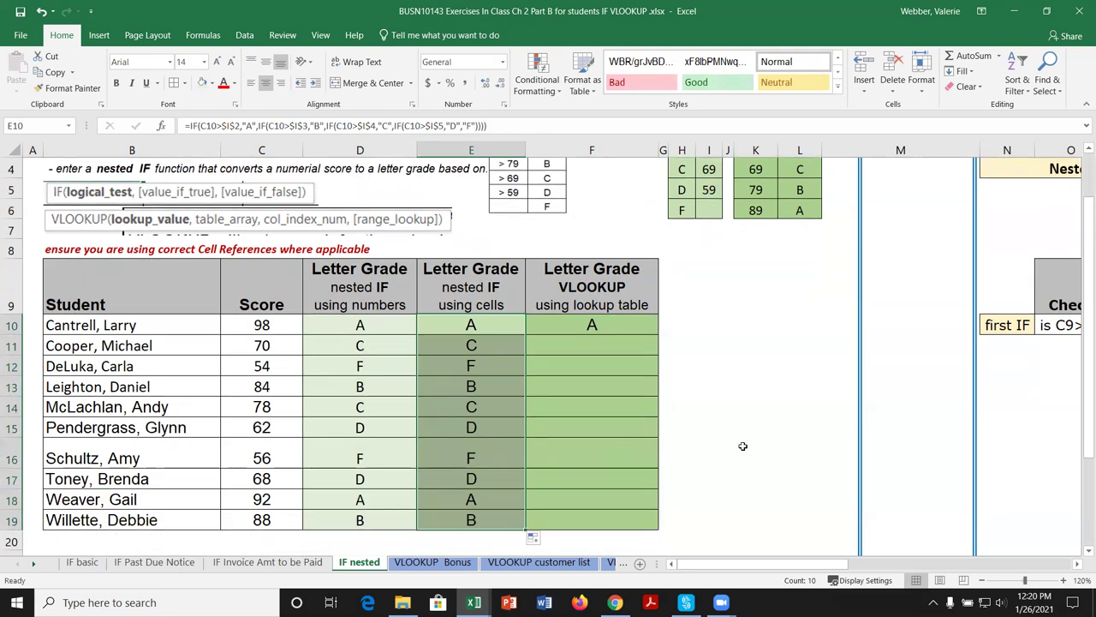
scroll(742, 446, "up", 1)
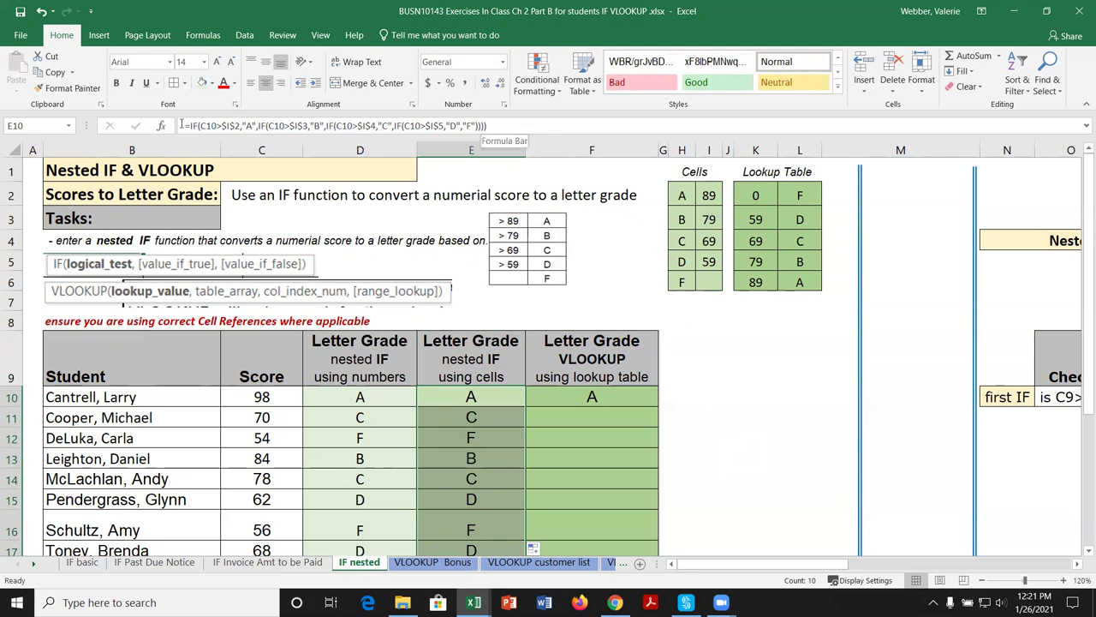
Commit F10's =VLOOKUP(C10,$K$2:$L$6,2,TRUE), returning A for the 98 score.
left_click(612, 398)
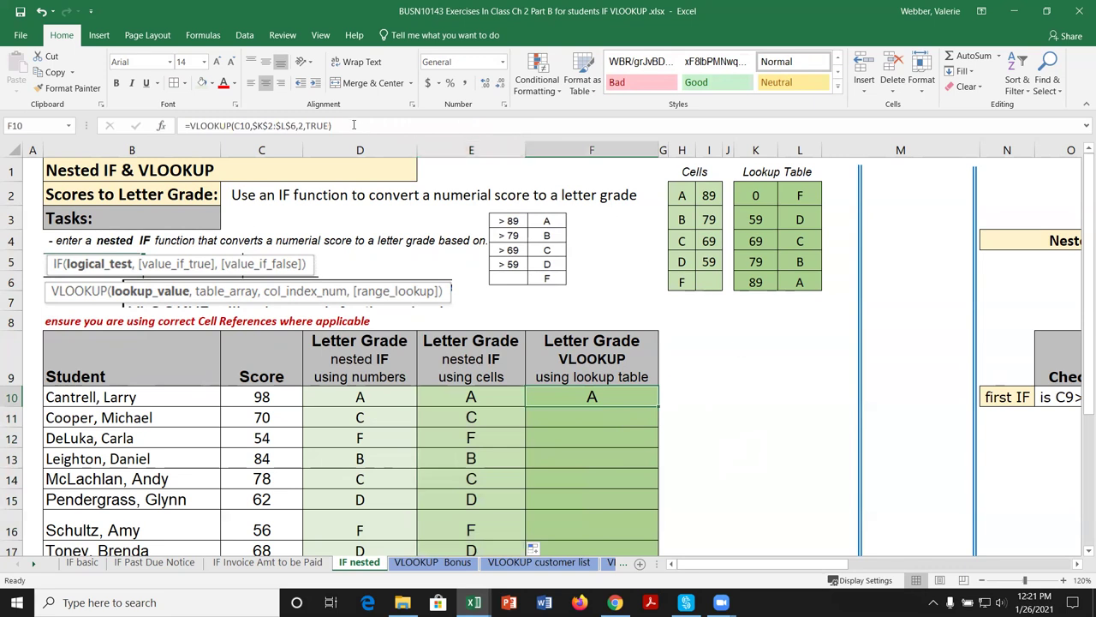
left_click(352, 125)
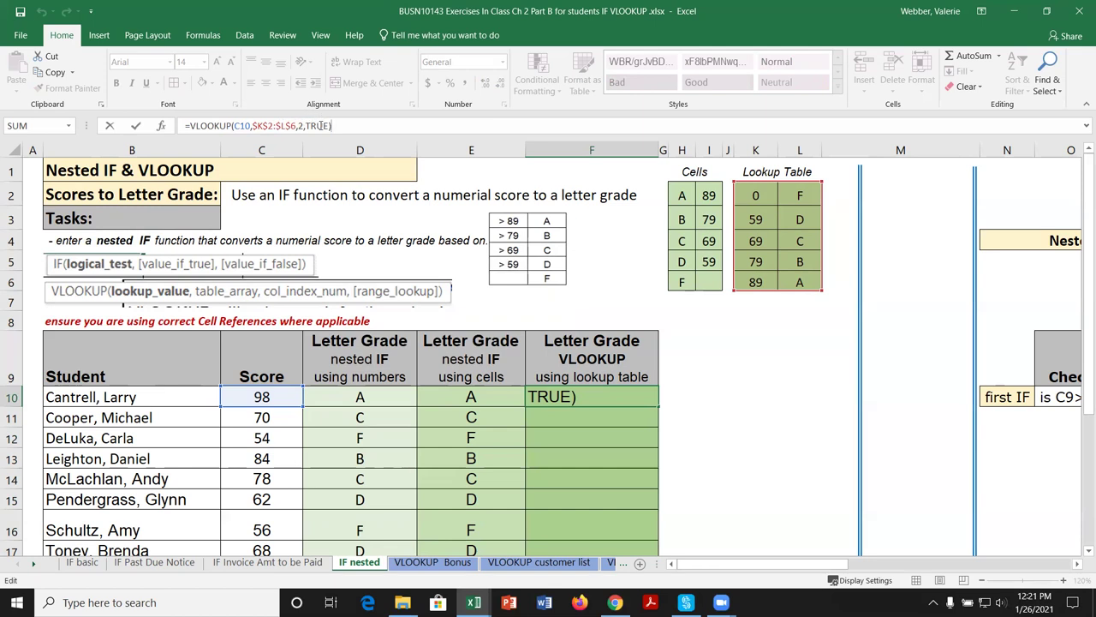
left_click(633, 399)
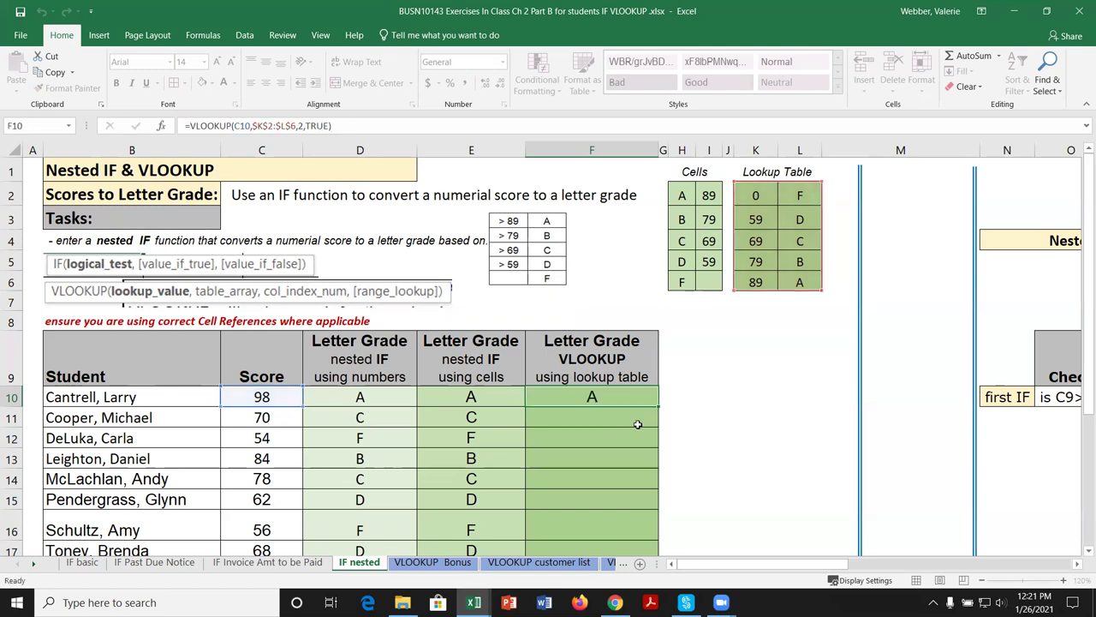
left_click(642, 420)
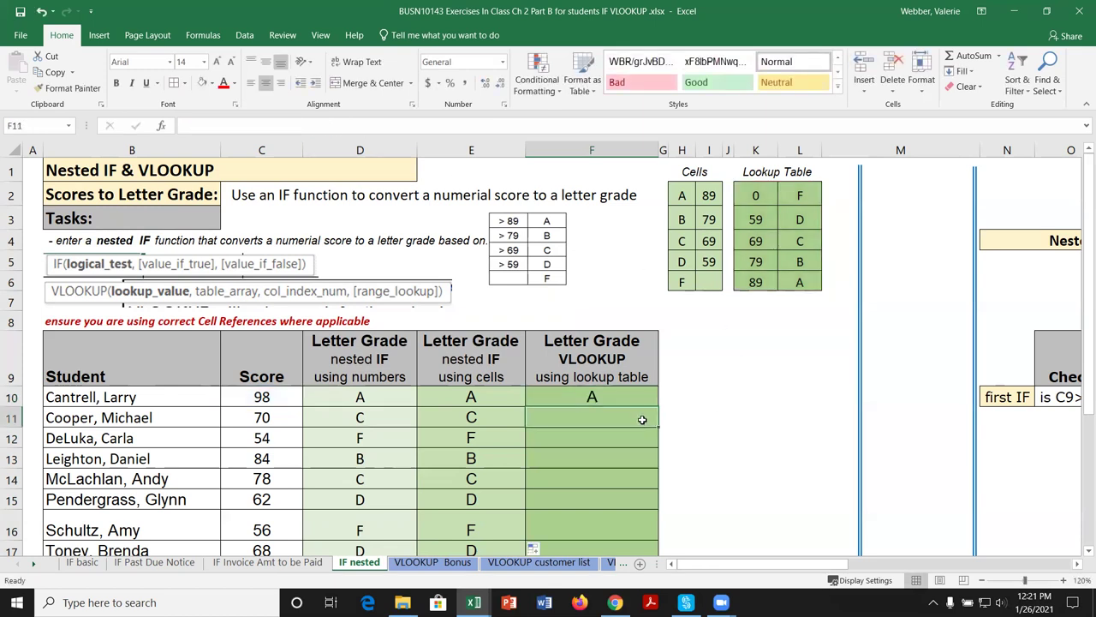
Start a VLOOKUP in F11 with lookup value C11 and absolute table $K$2:$L$6.
type("=vlo")
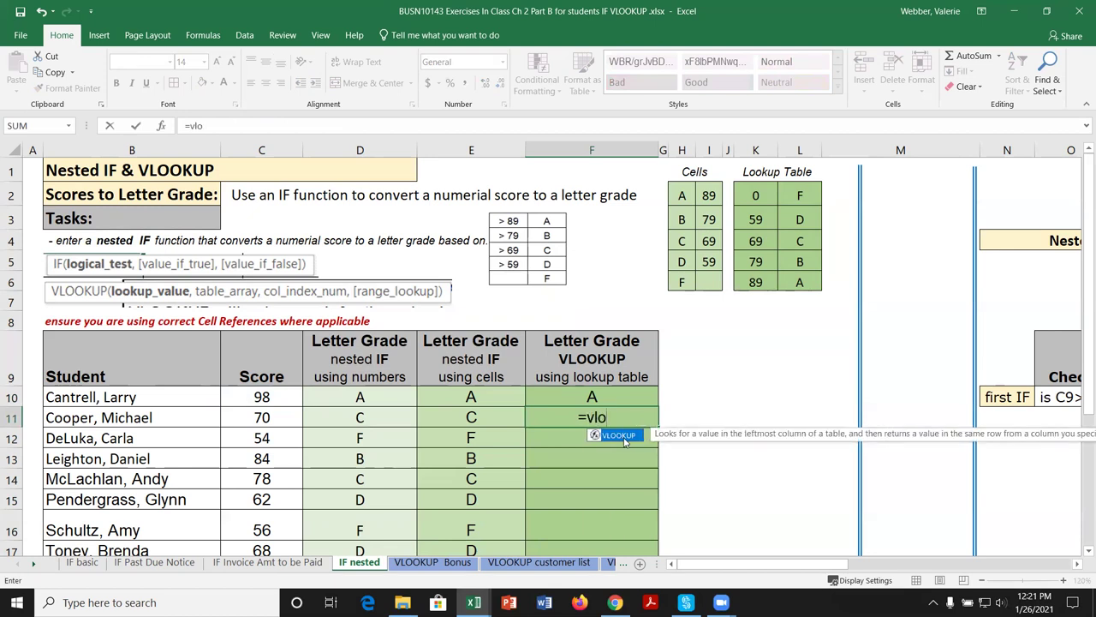
key("Tab")
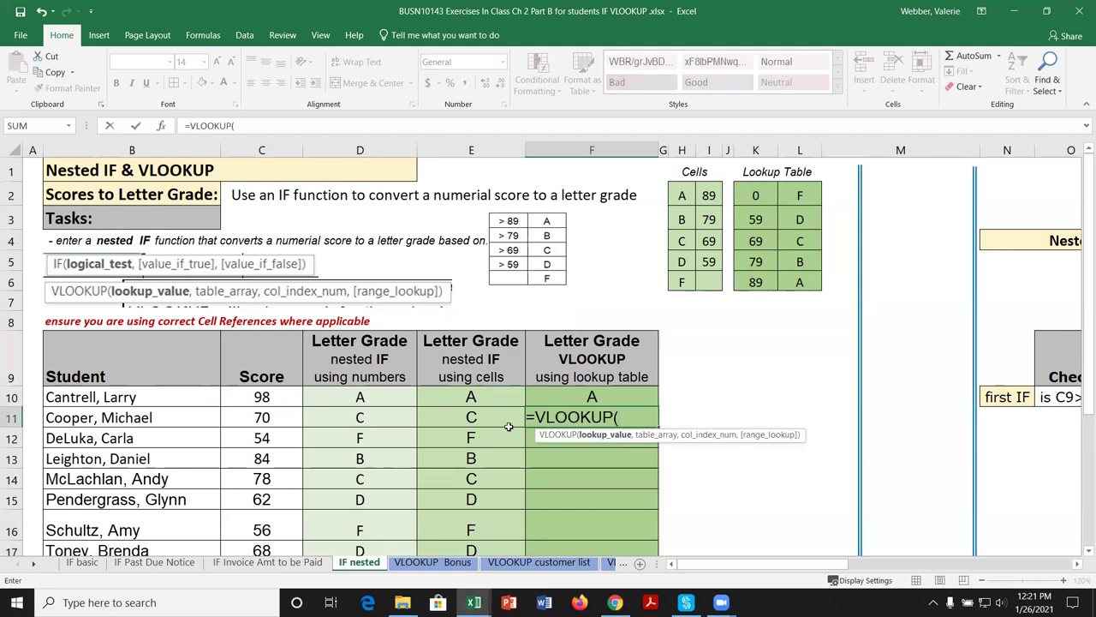
left_click(162, 126)
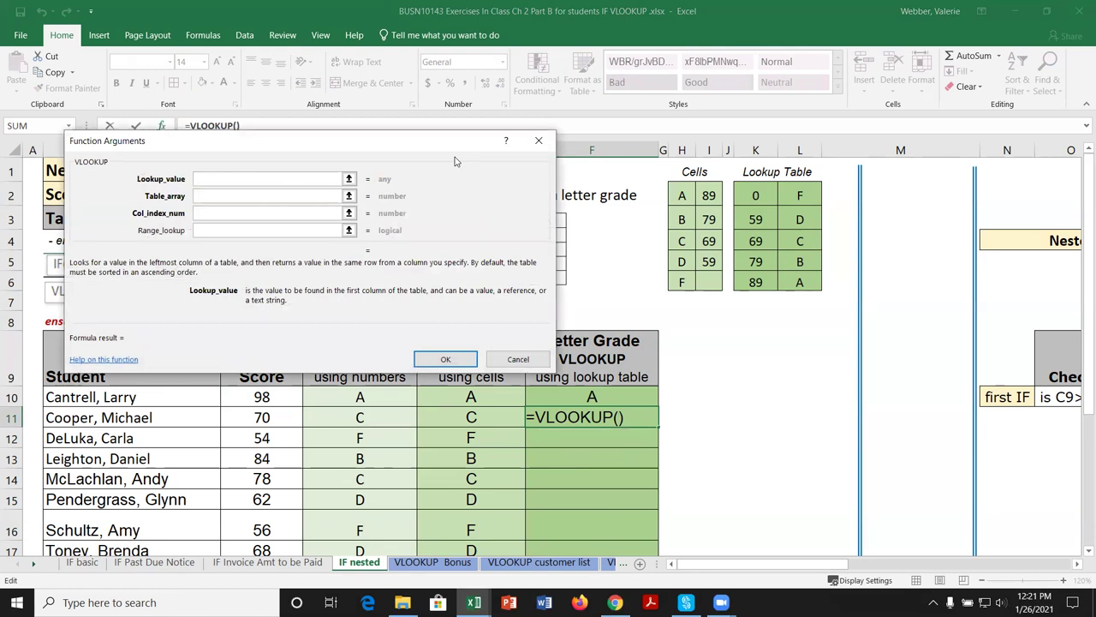
left_click_drag(456, 161, 438, 172)
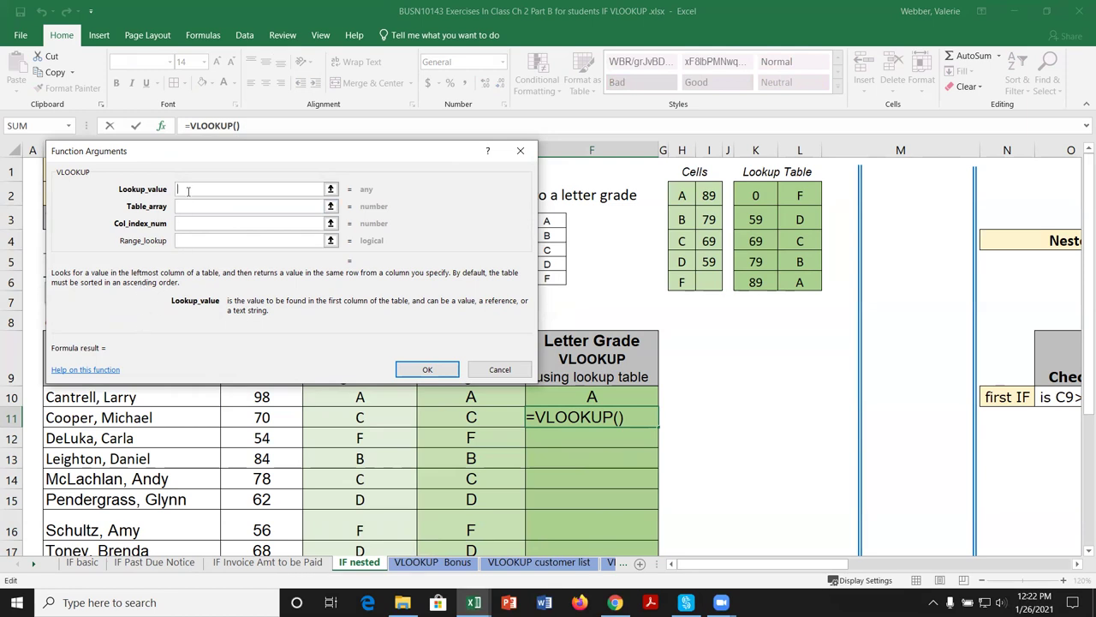
left_click(284, 419)
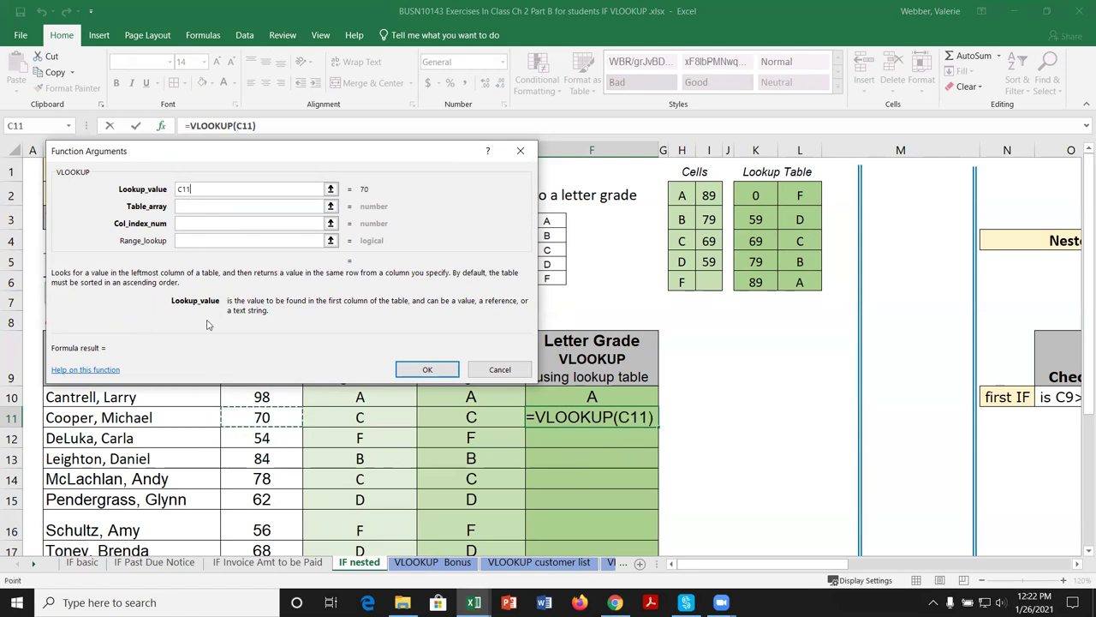
left_click(187, 205)
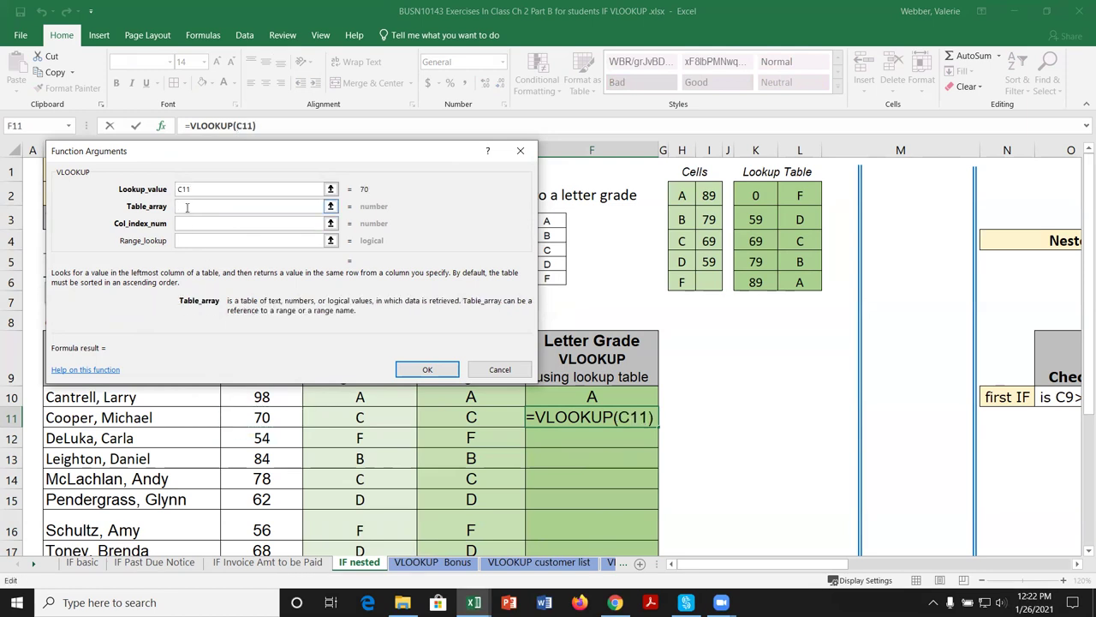
left_click_drag(757, 193, 800, 283)
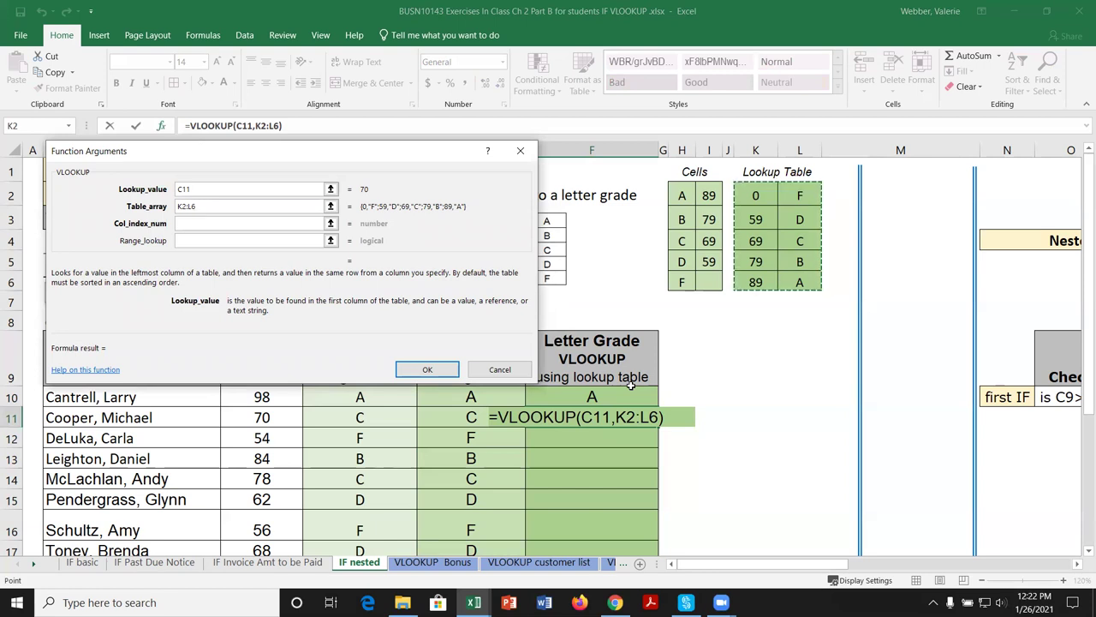
key("F4")
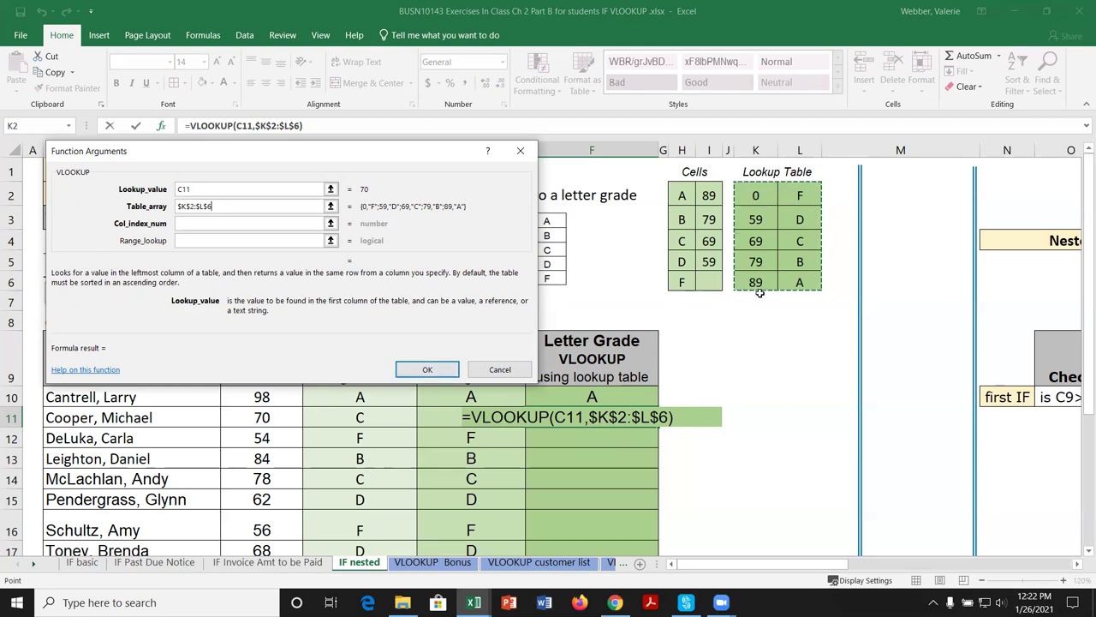
Set the VLOOKUP column index to 2 and range lookup to true.
left_click(223, 224)
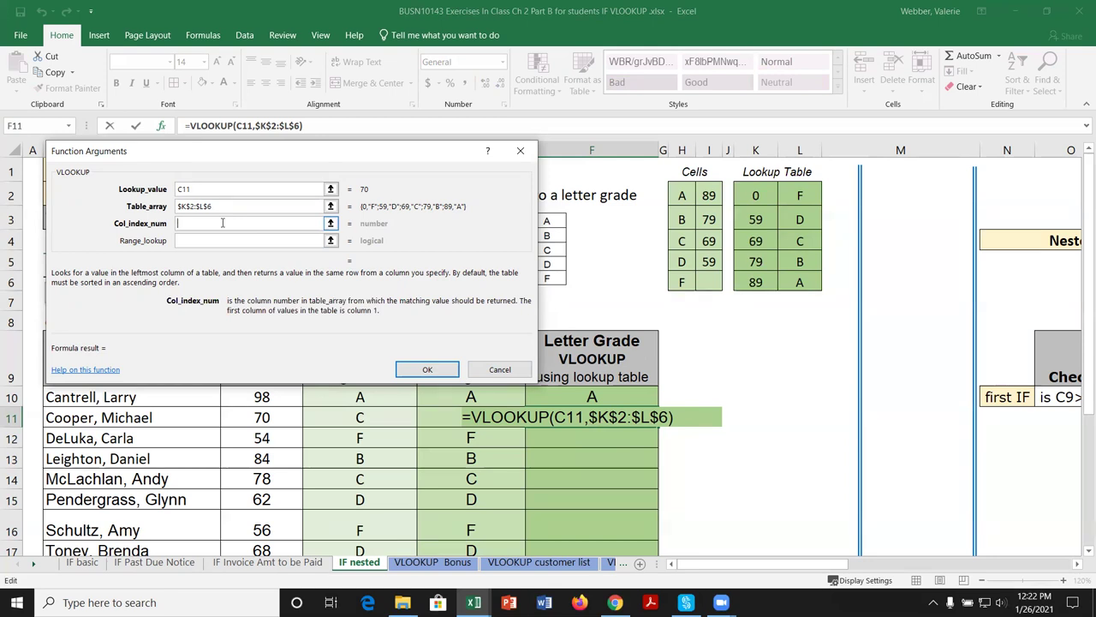
type("2")
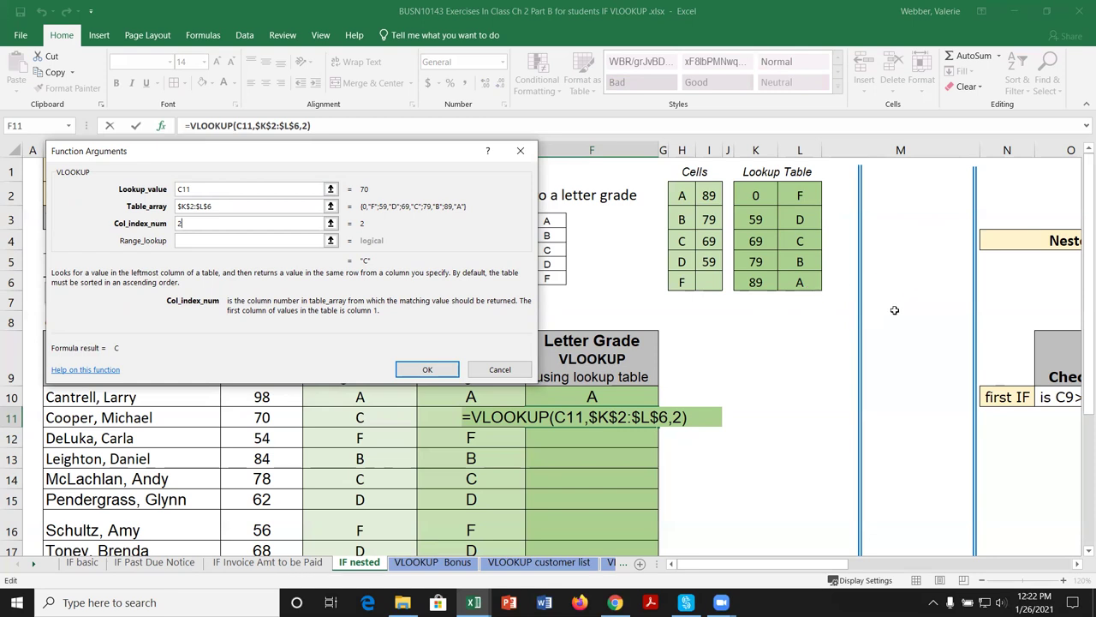
left_click(207, 240)
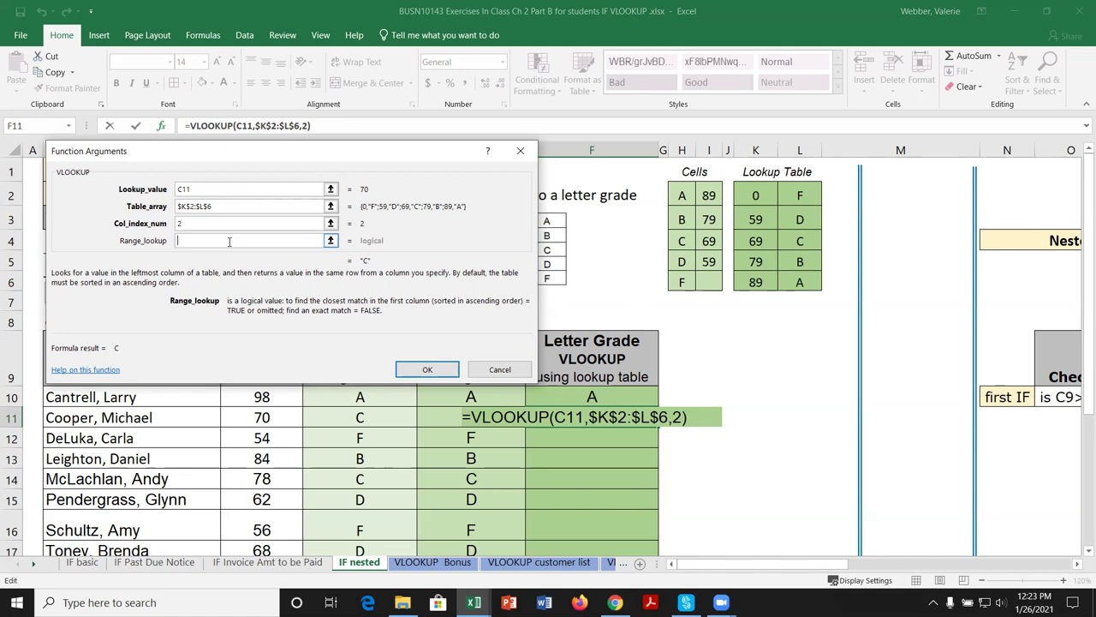
type("true")
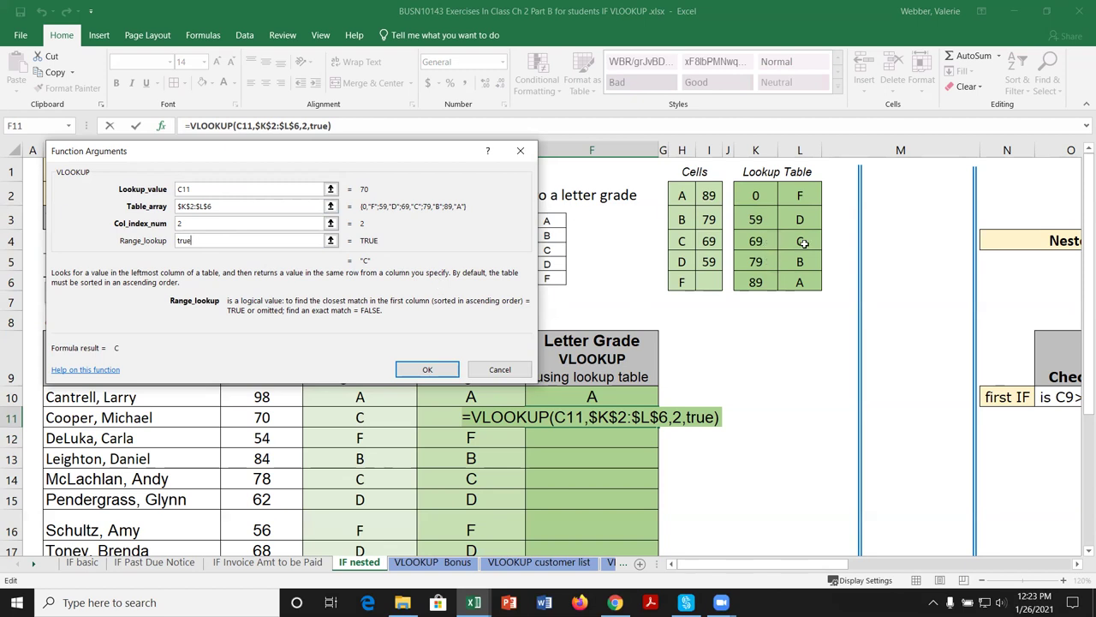
Confirm F11's VLOOKUP formula so it shows C for the 70 score.
left_click(441, 369)
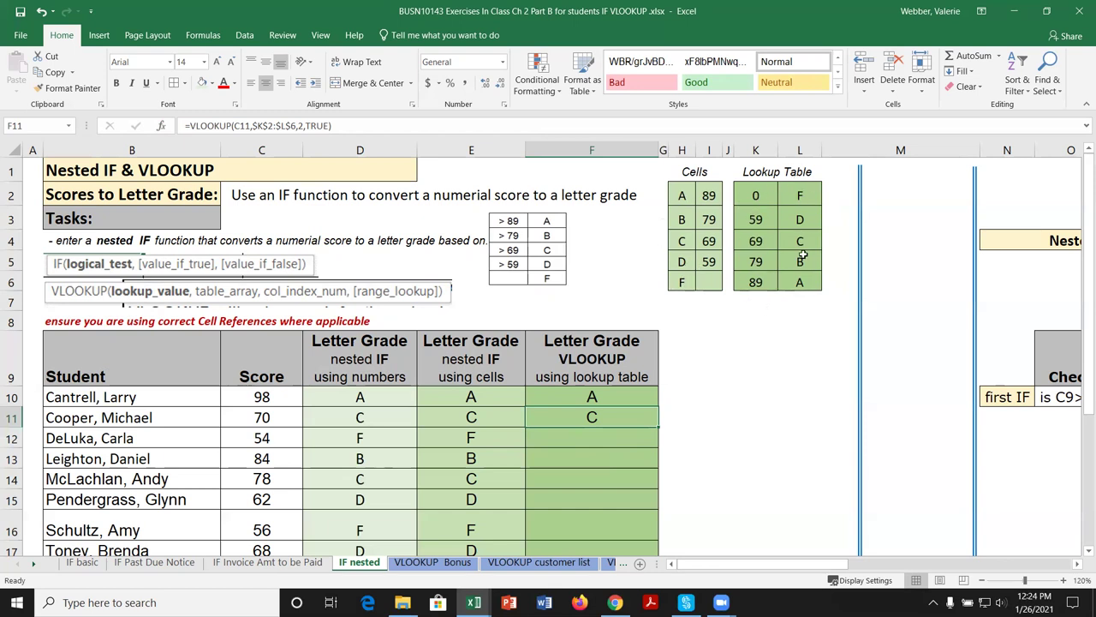
left_click(631, 438)
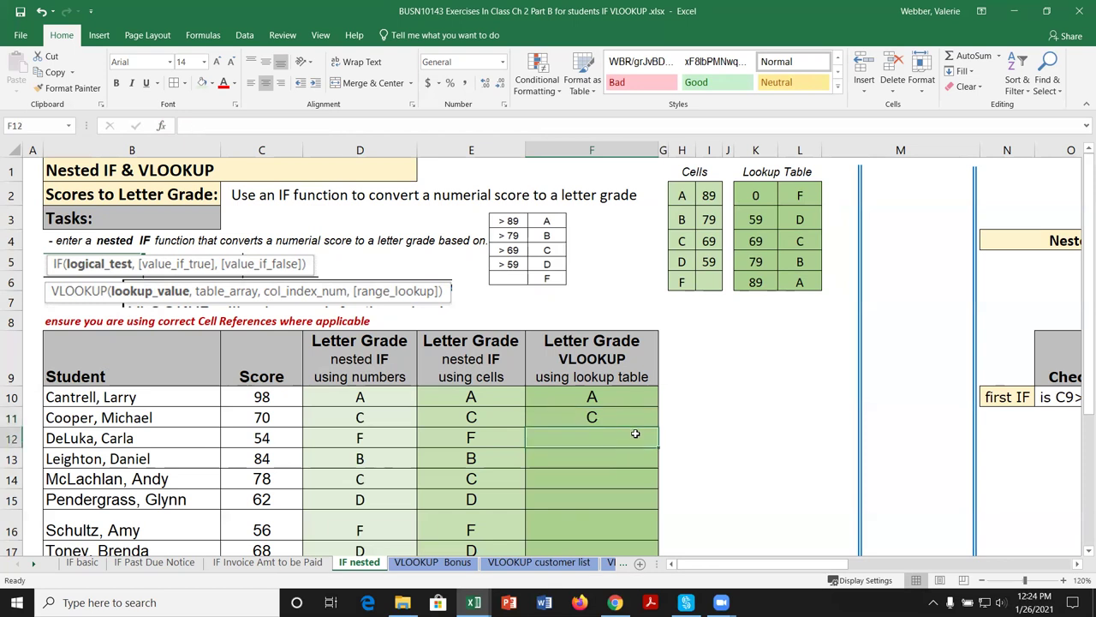
Start a VLOOKUP in F12 with lookup value C12 and absolute table $K$2:$L$6.
type("=vloo")
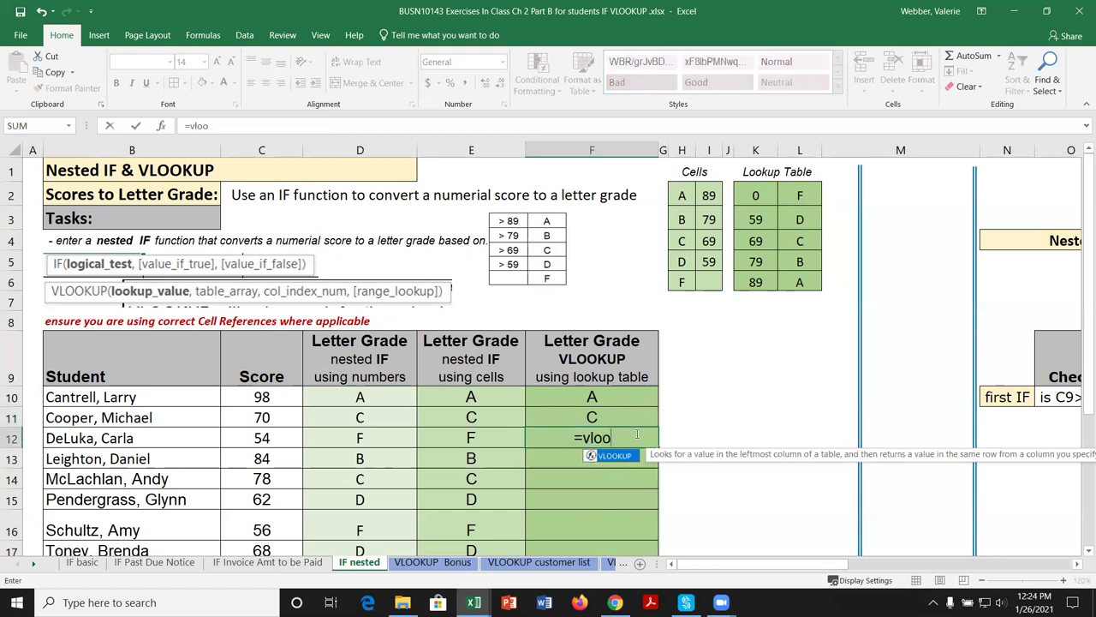
double_click(617, 457)
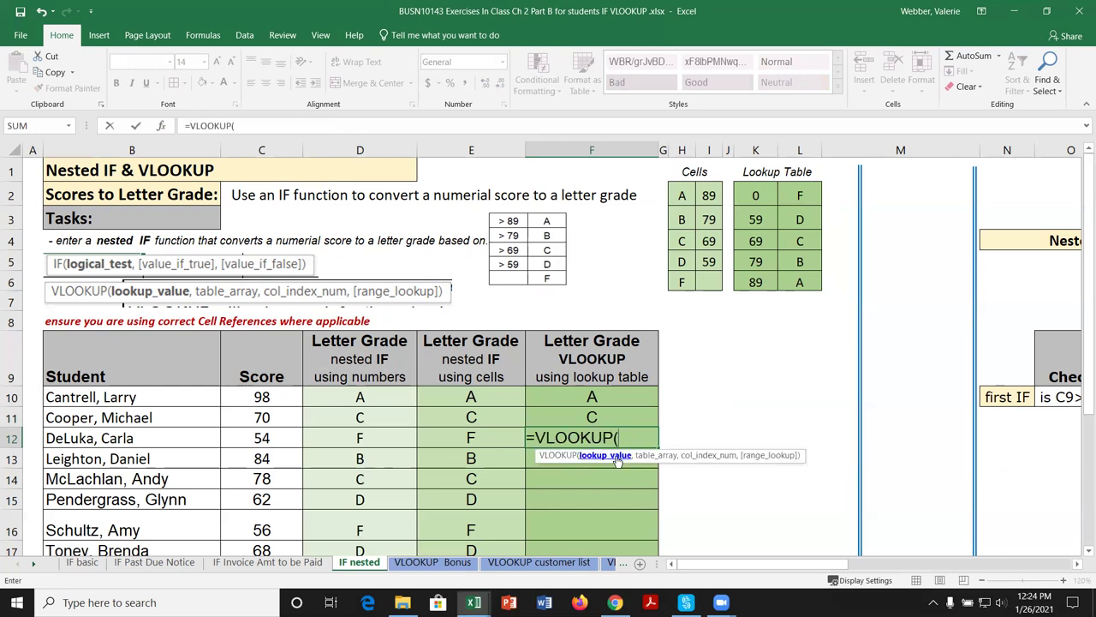
left_click(161, 126)
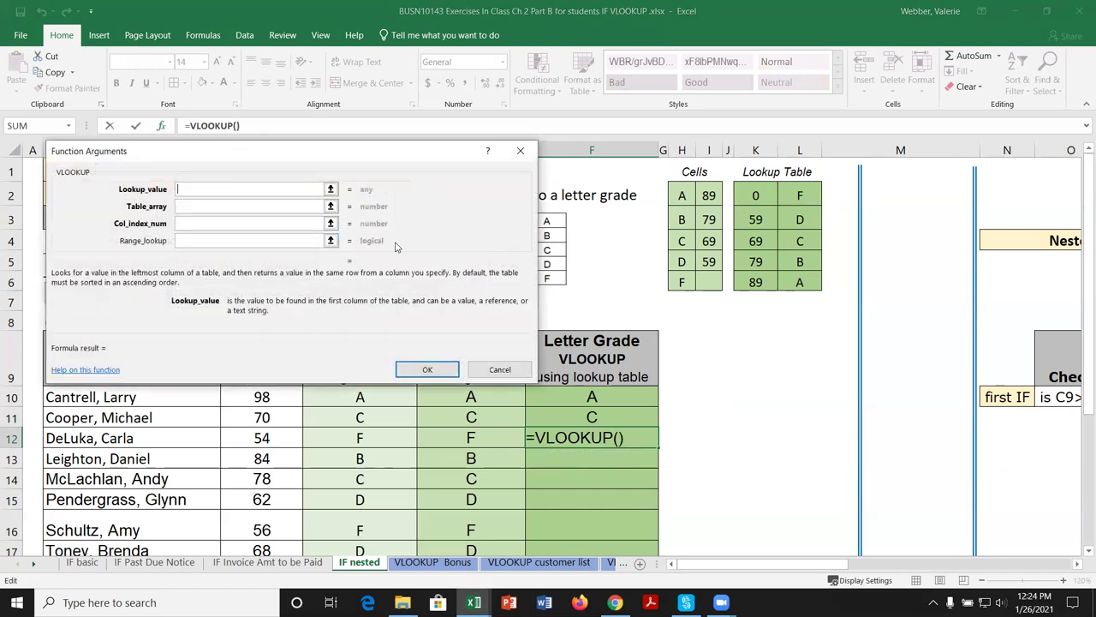
left_click(261, 439)
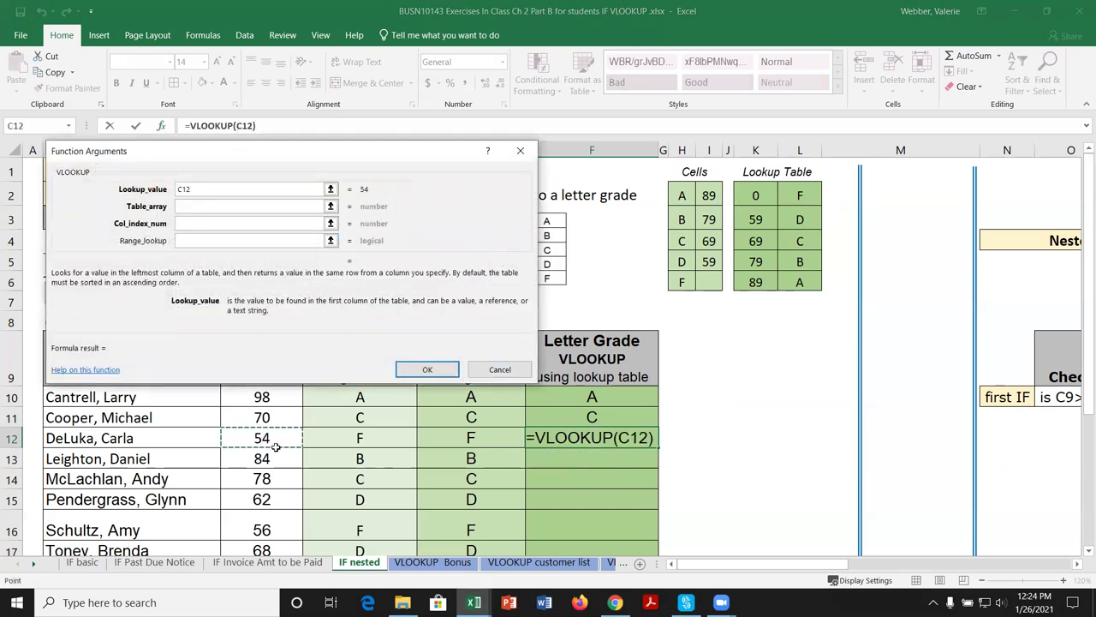
left_click(256, 207)
left_click_drag(757, 197, 799, 282)
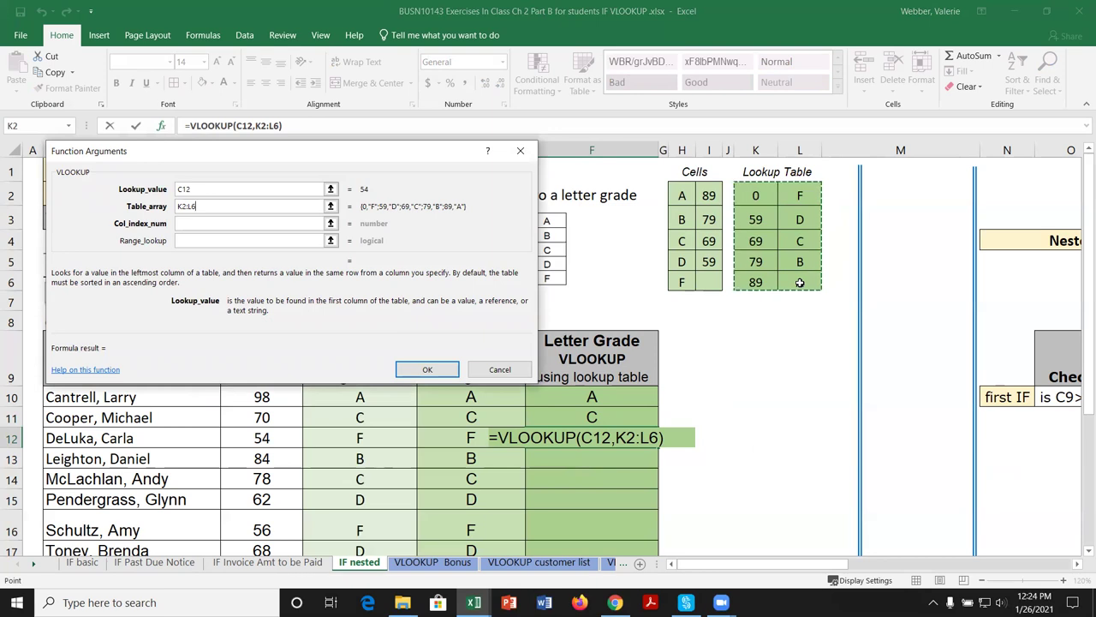
key("F4")
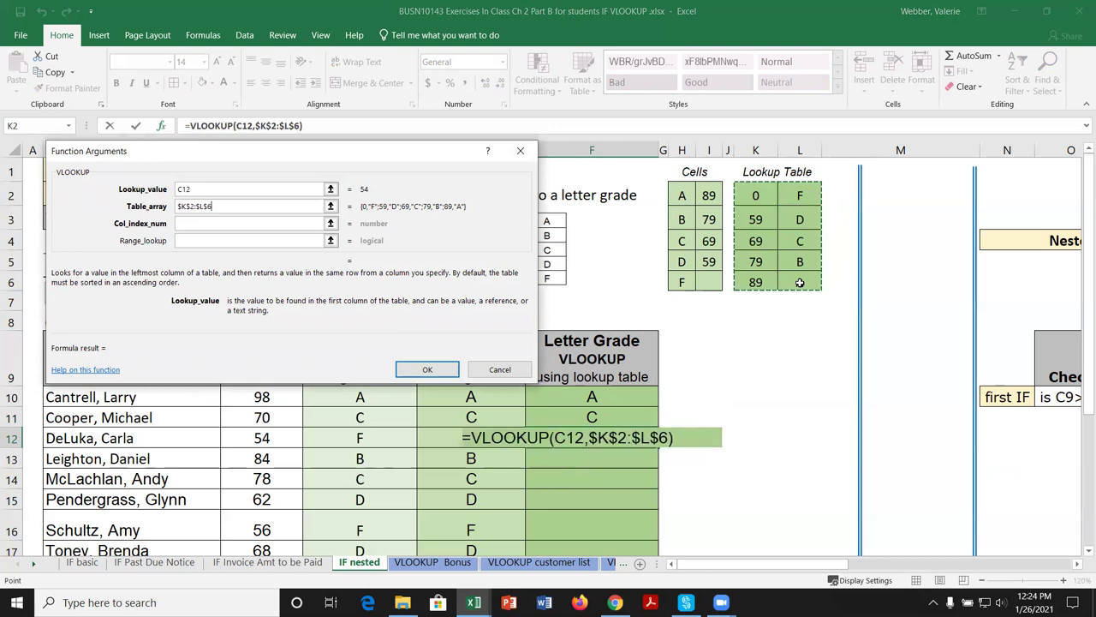
Set column index 2 and match type True, then confirm, giving F for 54.
left_click(214, 223)
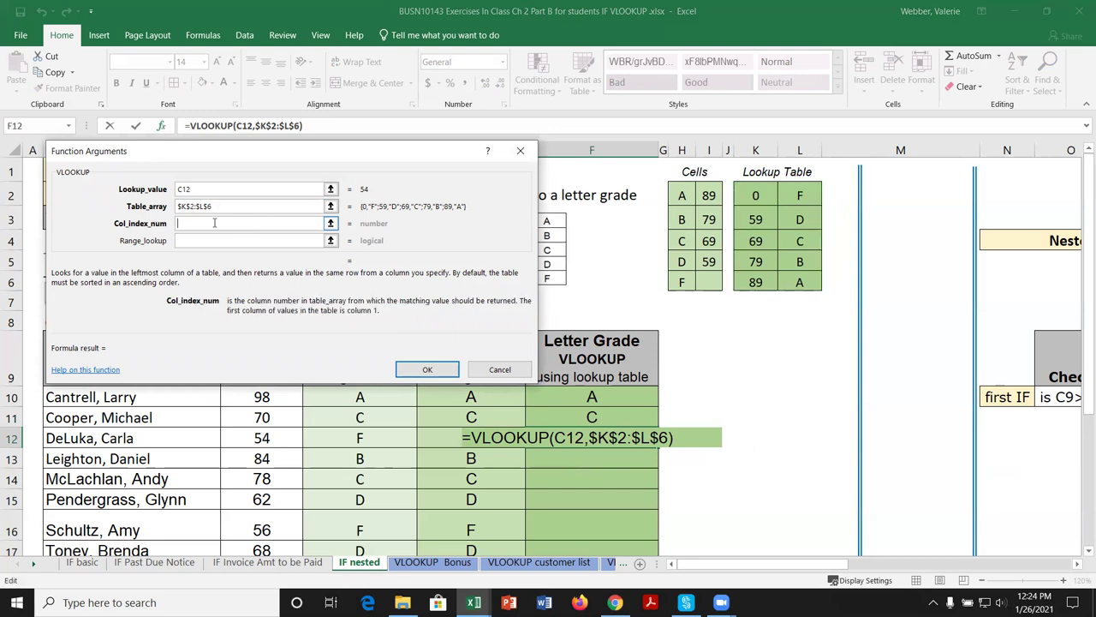
type("2")
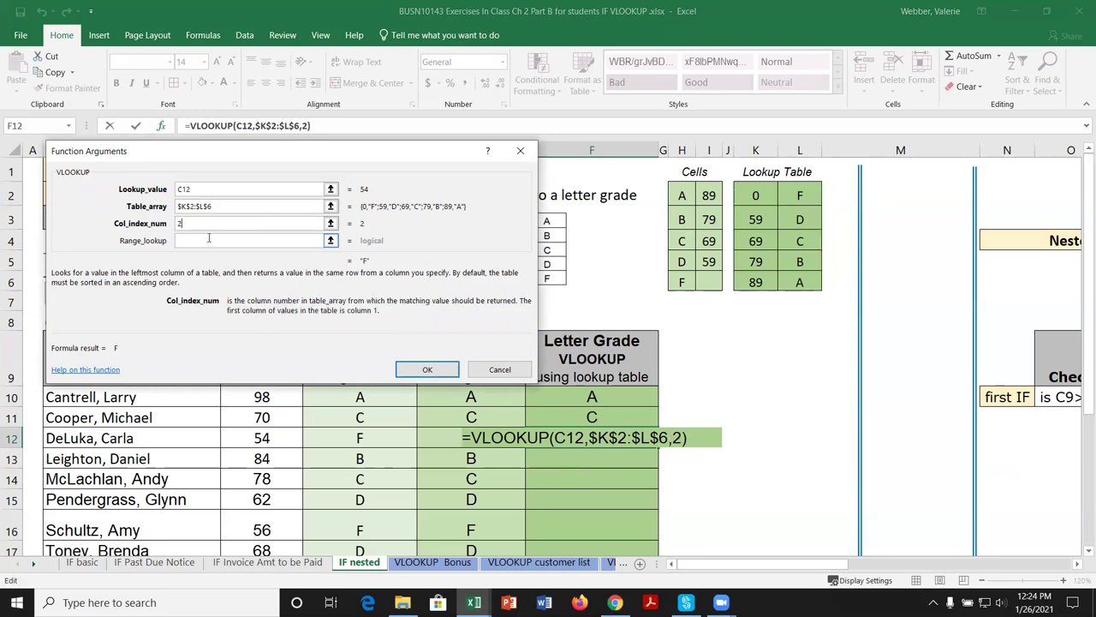
left_click(204, 240)
type("True")
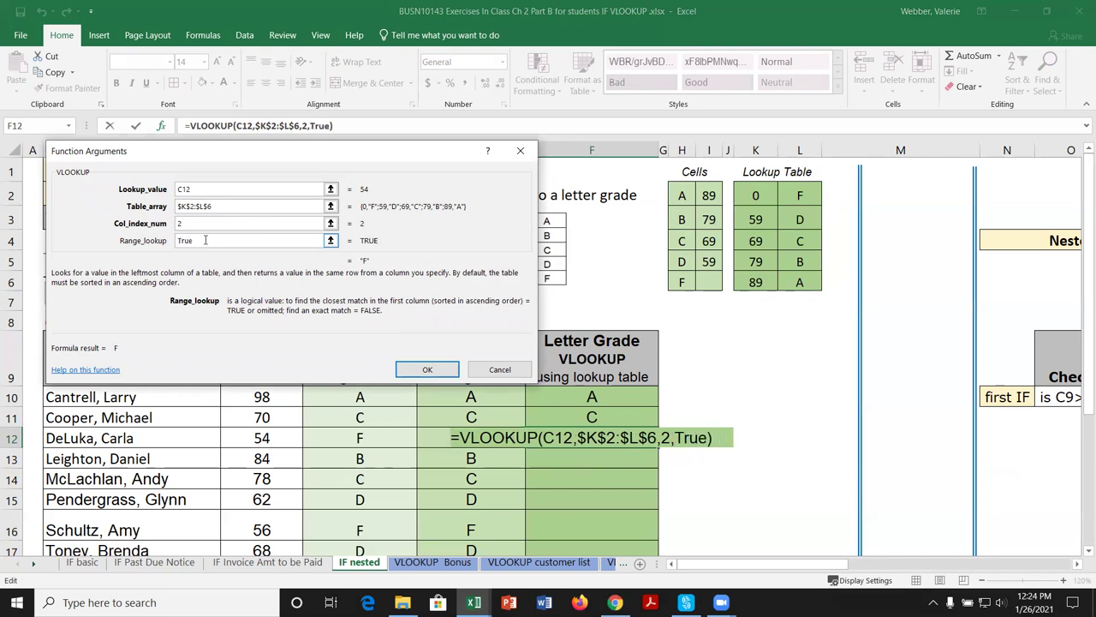
left_click(427, 369)
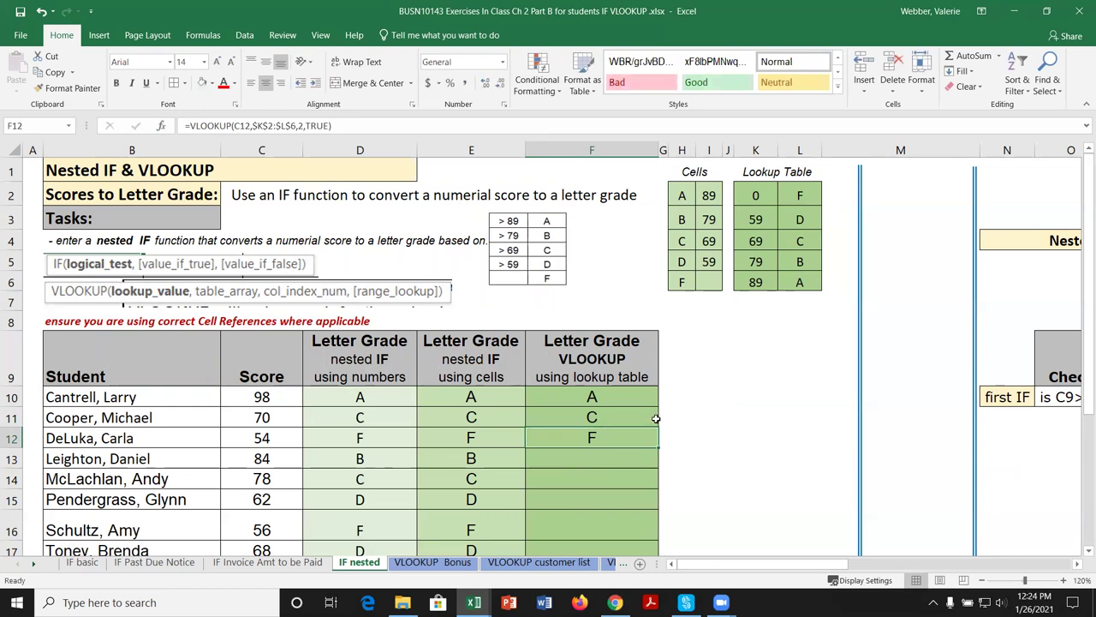
Fill the VLOOKUP grade down column F for remaining students and bring the workbook forward.
scroll(665, 446, "down", 1)
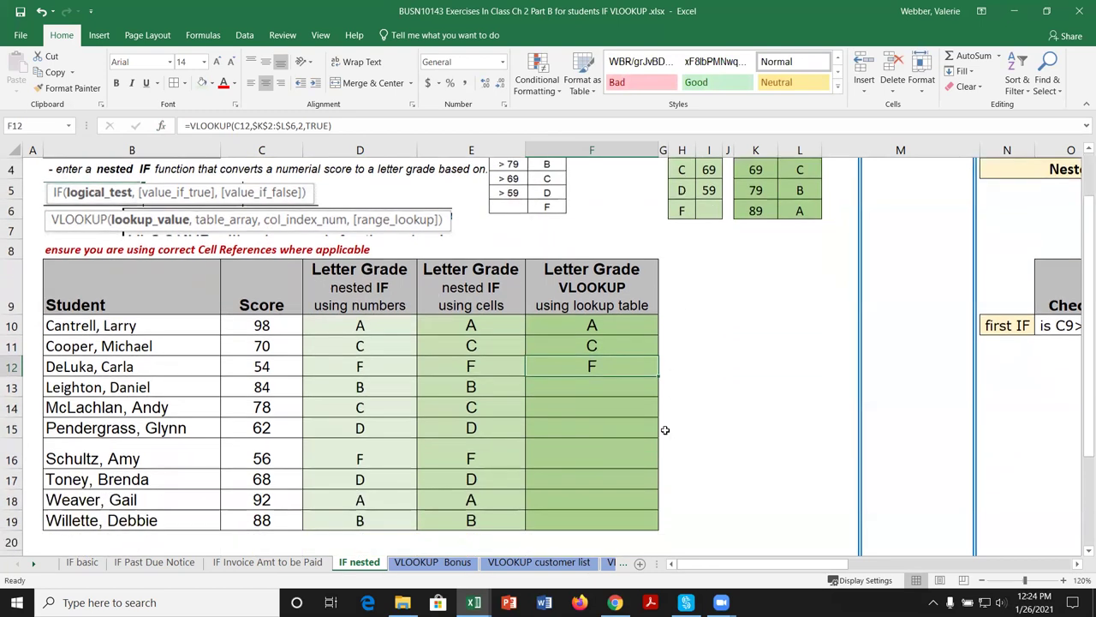
double_click(660, 376)
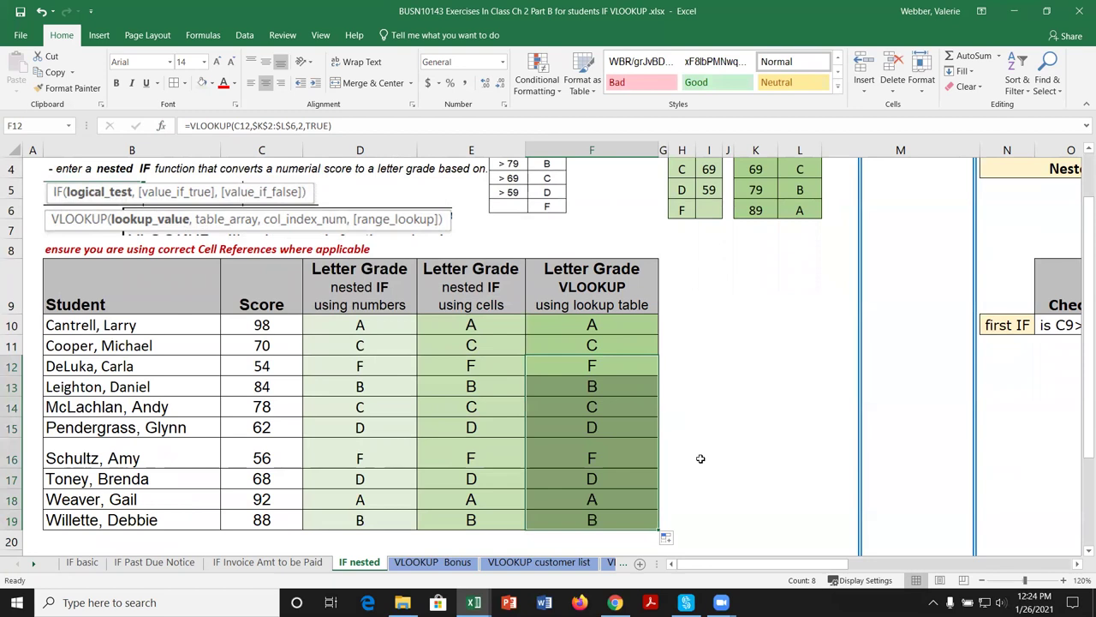
left_click(699, 458)
scroll(719, 460, "up", 1)
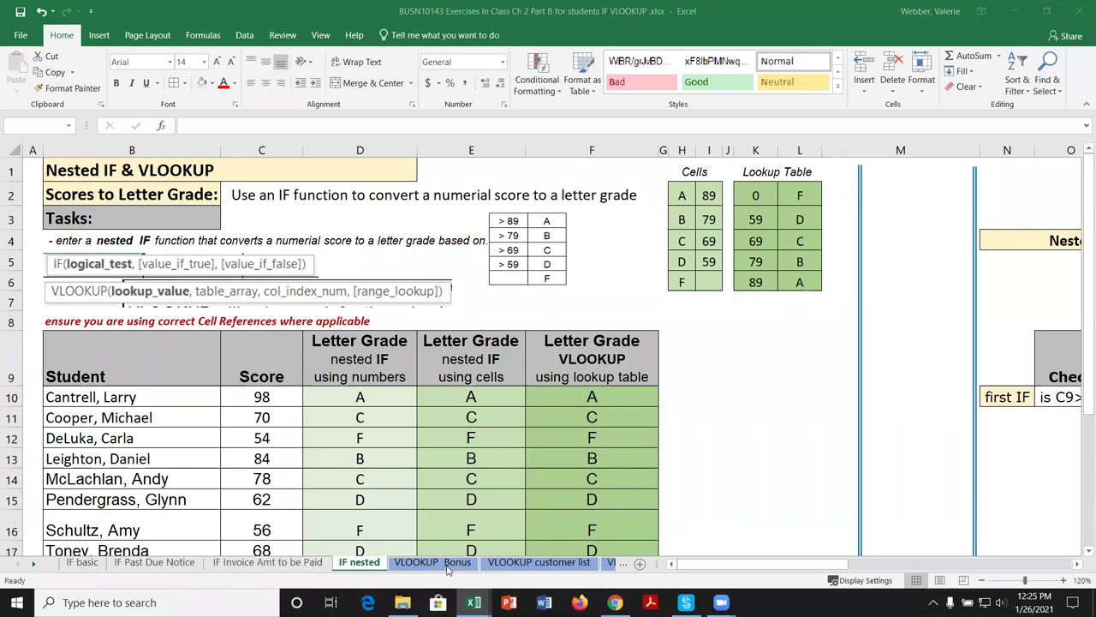
left_click(447, 565)
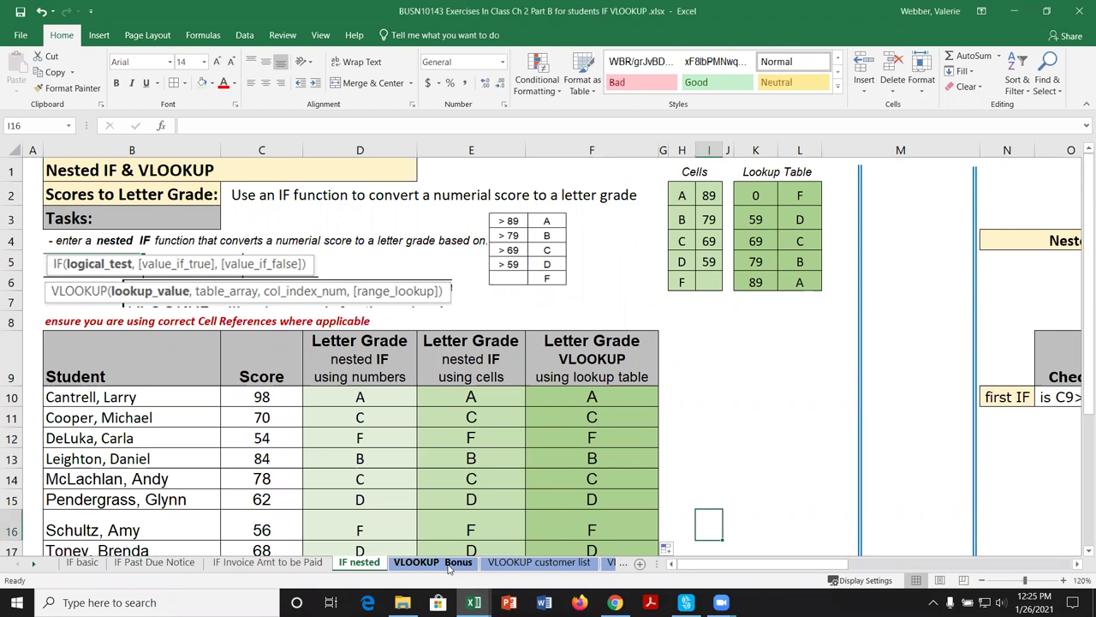
Switch to the VLOOKUP Bonus sheet and inspect J11's =VLOOKUP(I11,$B$23:$C$27,2) bonus formula.
left_click(444, 565)
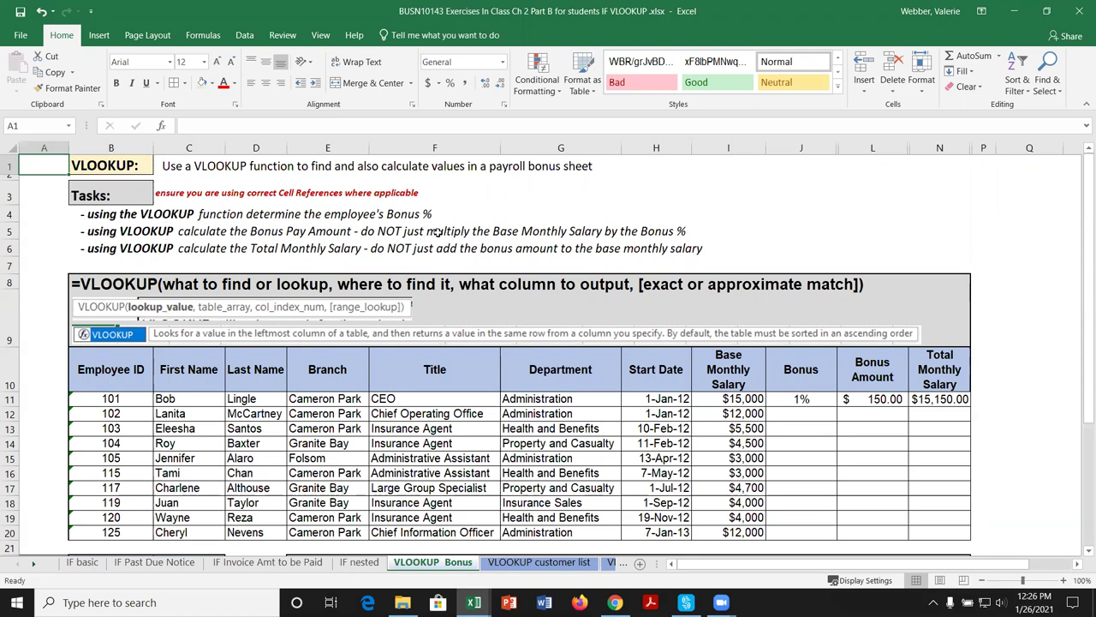
scroll(1003, 389, "down", 1)
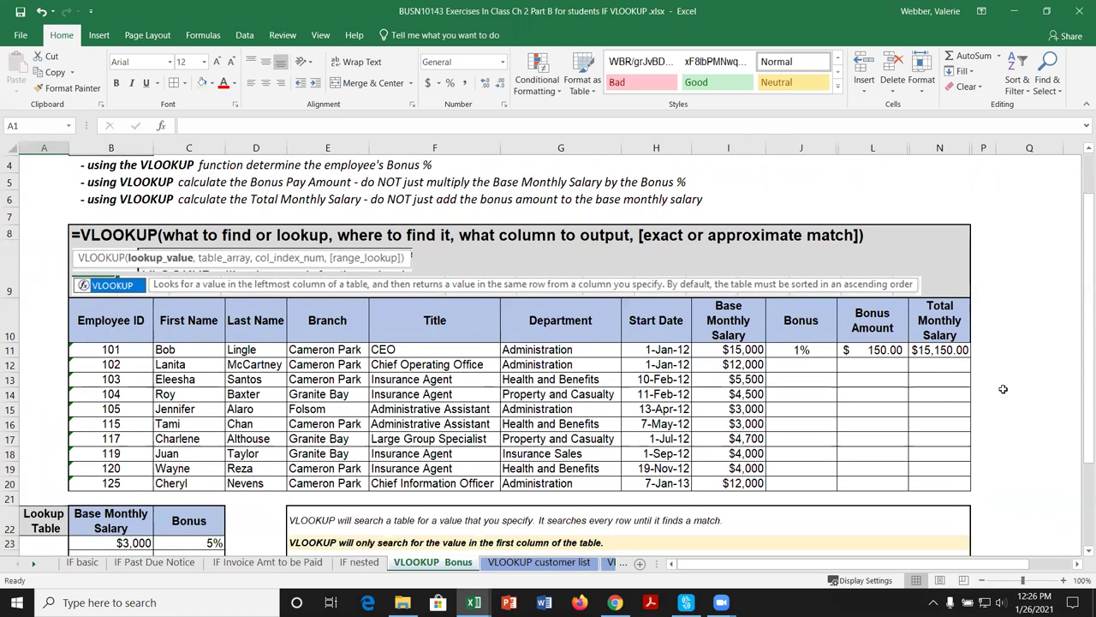
scroll(1003, 389, "down", 1)
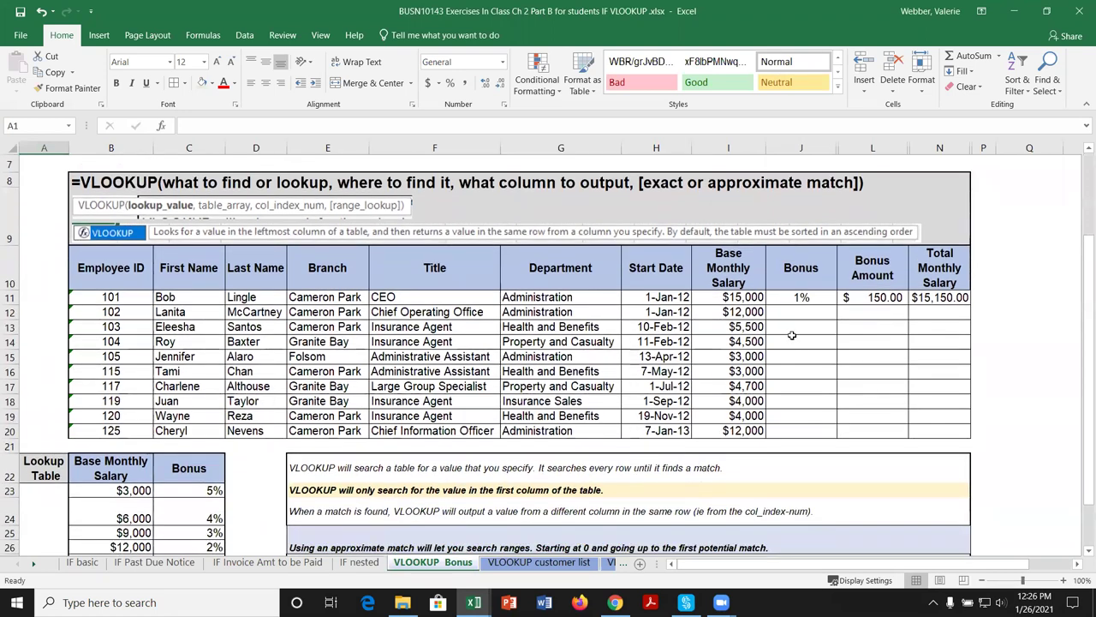
left_click(809, 296)
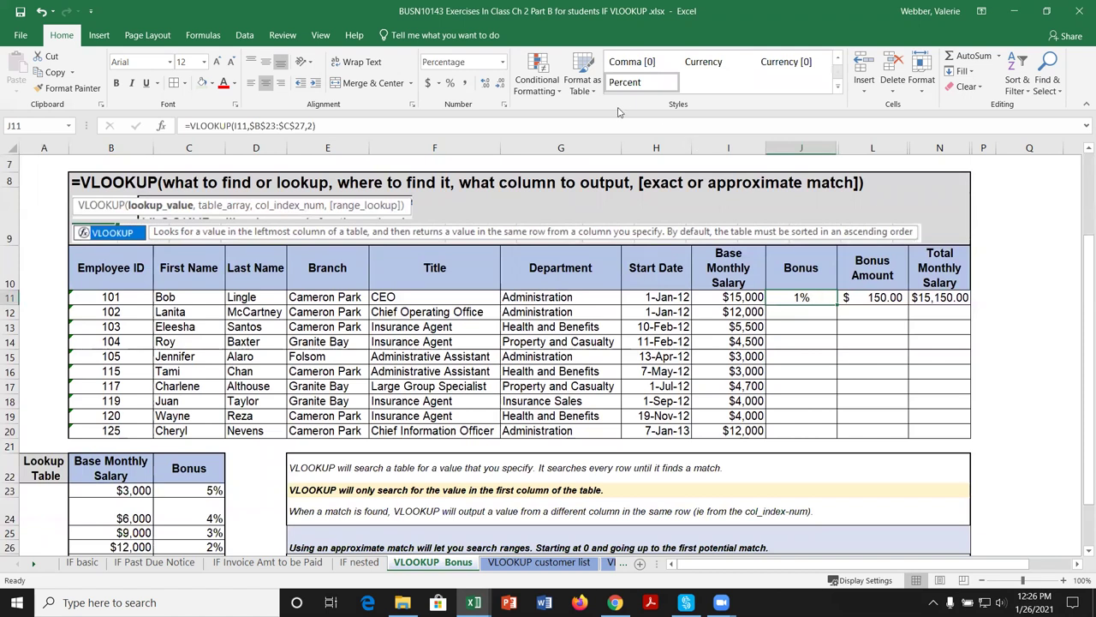
left_click(320, 126)
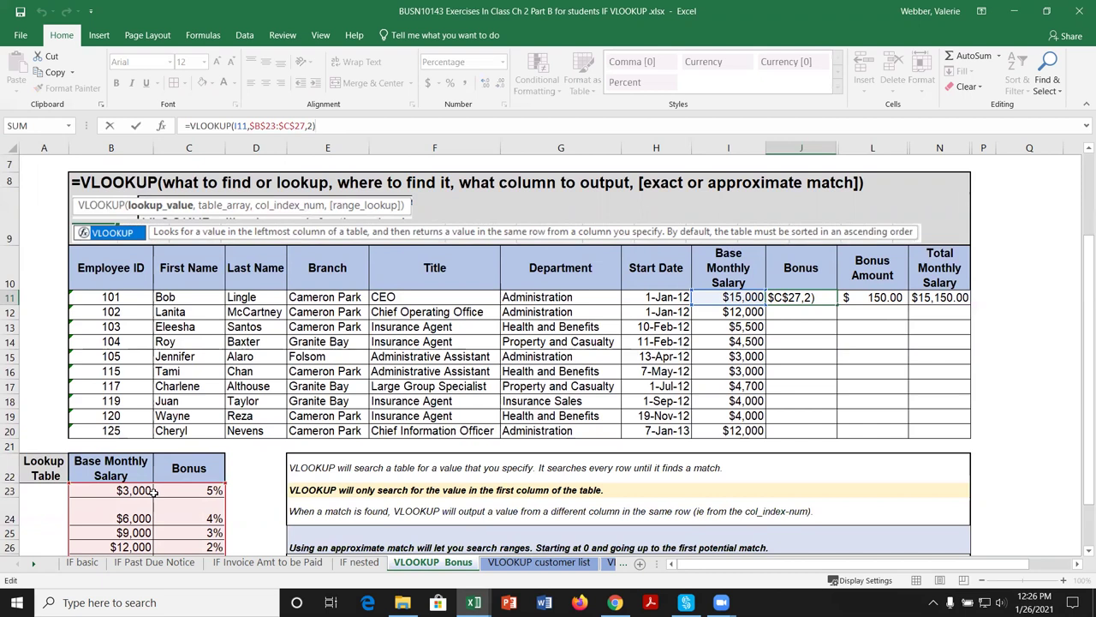
scroll(154, 490, "down", 1)
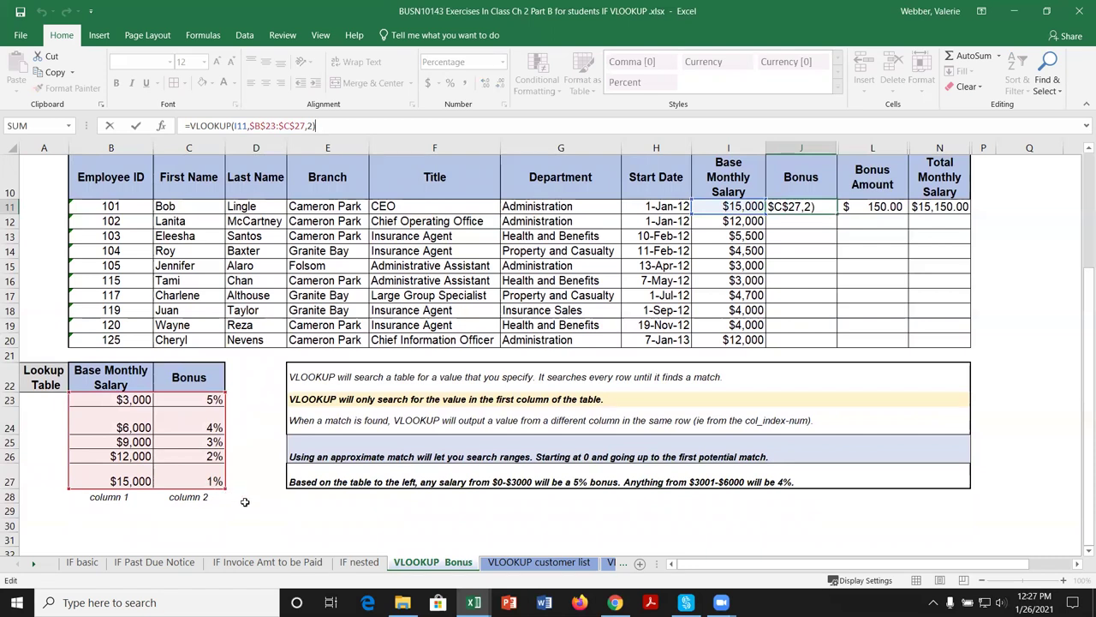
Keep J11's formula and start a VLOOKUP in J12 with its Function Arguments dialog.
key("ctrl+Return")
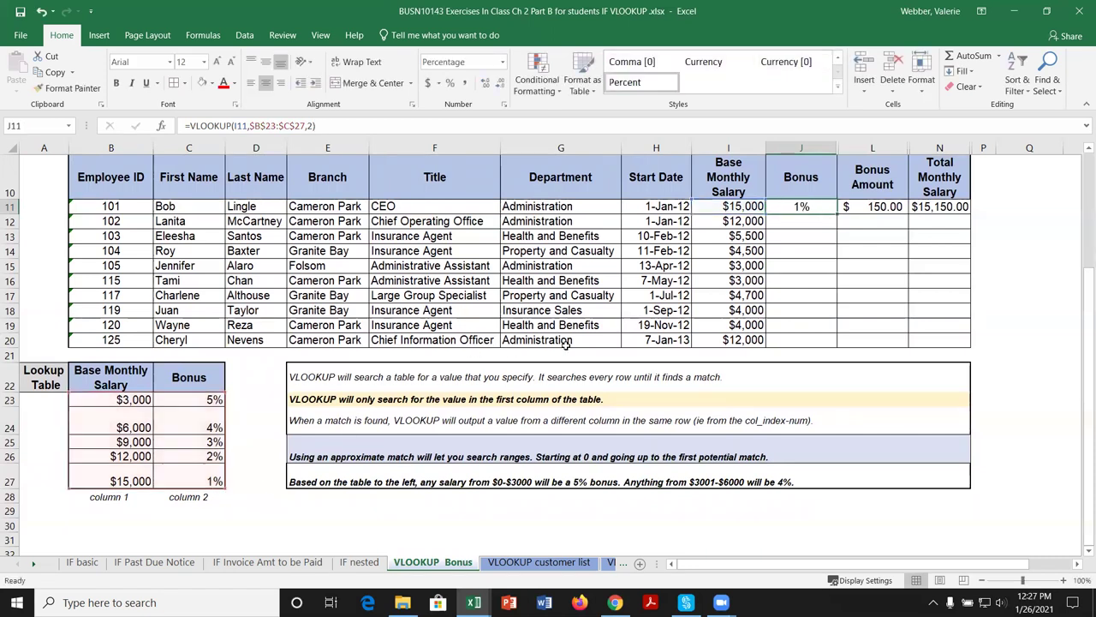
left_click(801, 222)
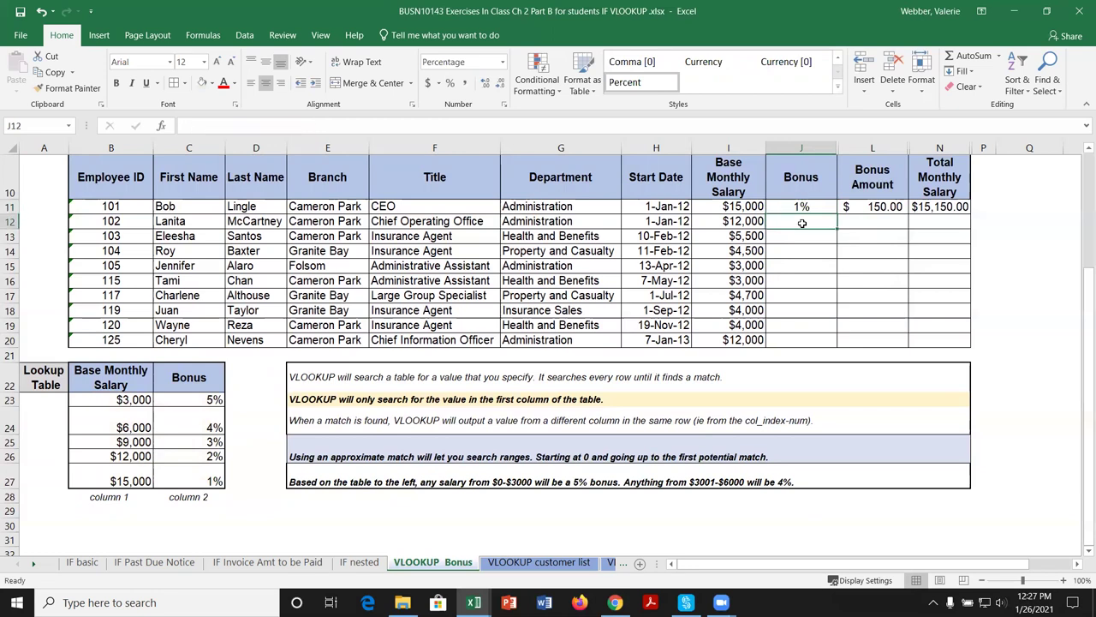
type("=vloo")
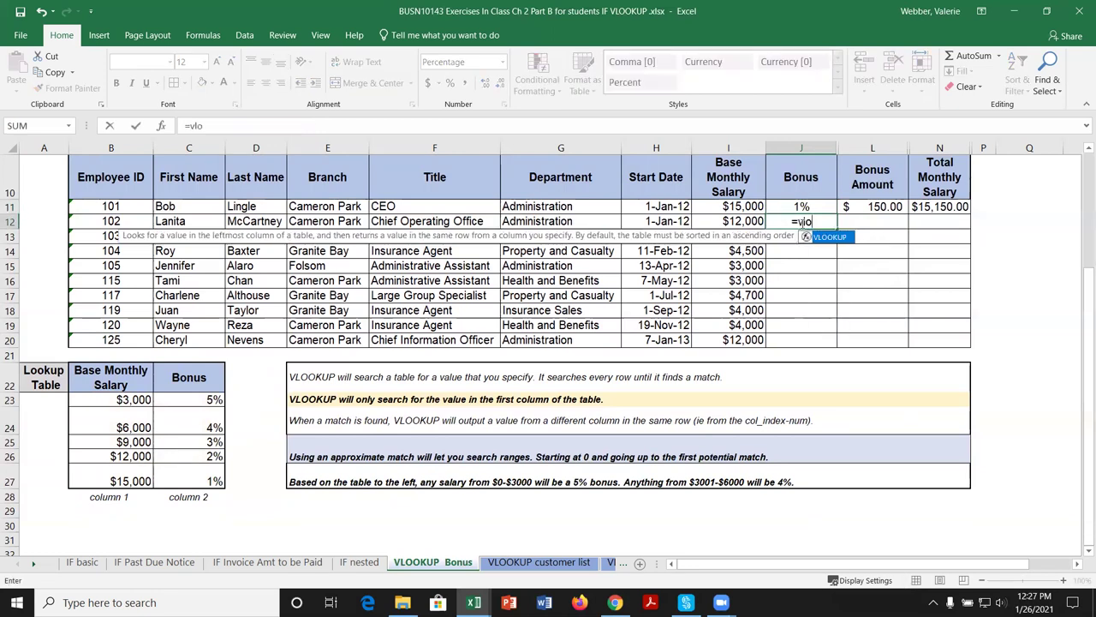
double_click(824, 236)
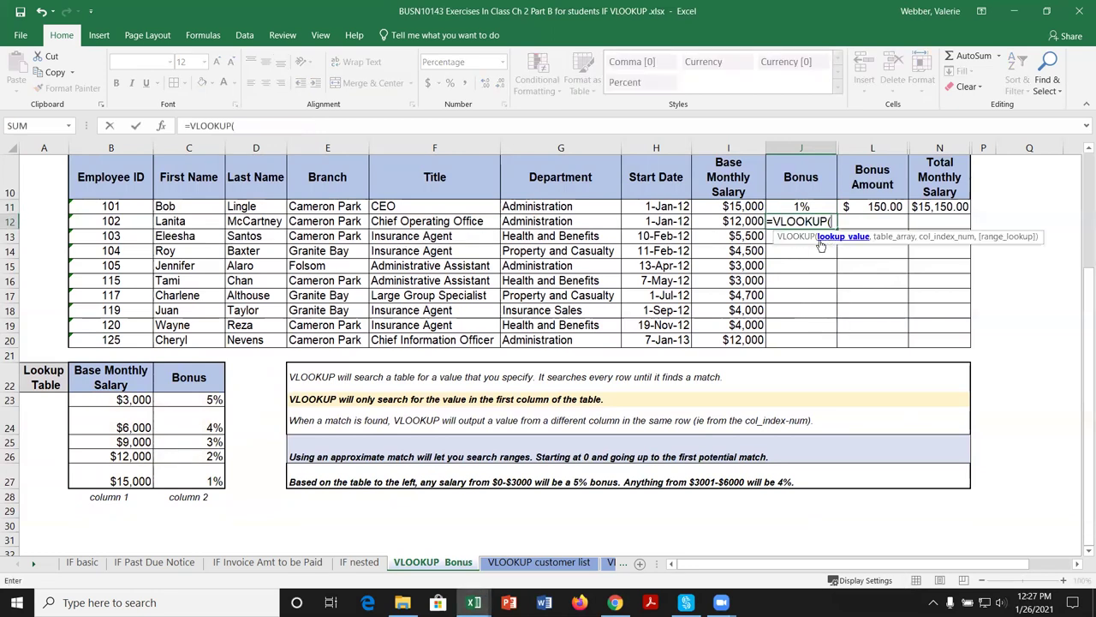
left_click(162, 125)
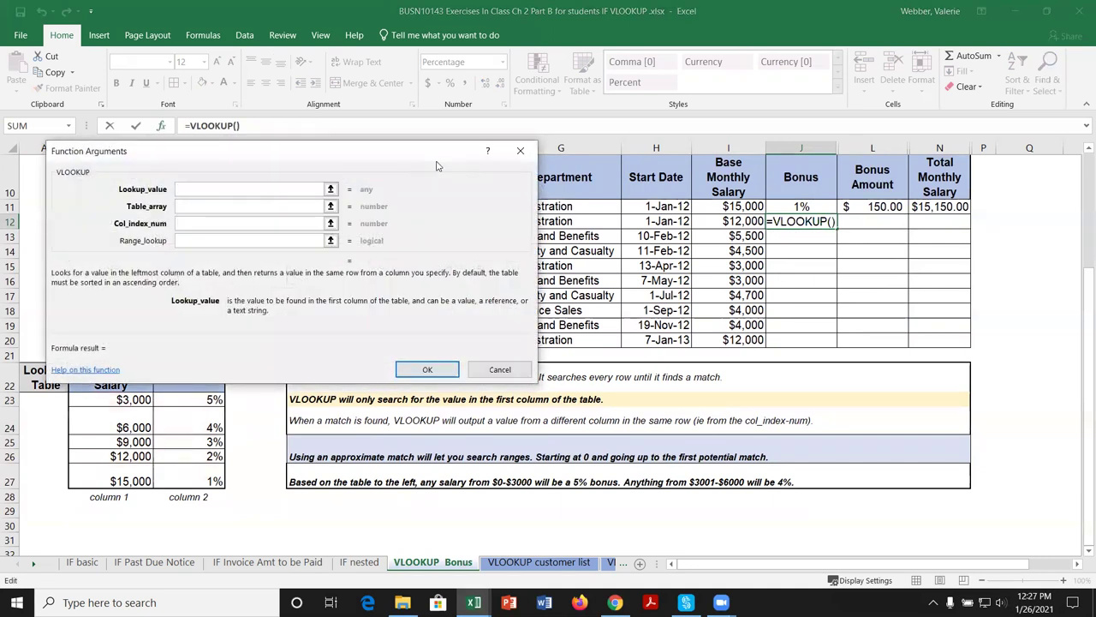
left_click_drag(436, 165, 775, 270)
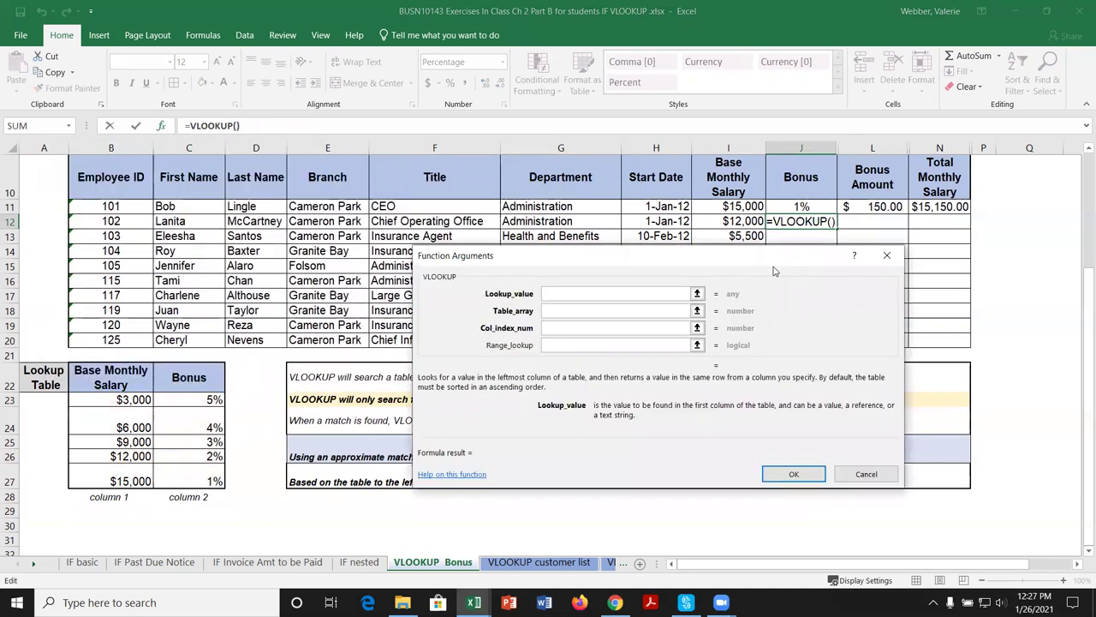
Set J12's VLOOKUP arguments to I12, $B$23:$C$27, 2 and TRUE, giving 2%.
left_click(748, 220)
left_click(555, 310)
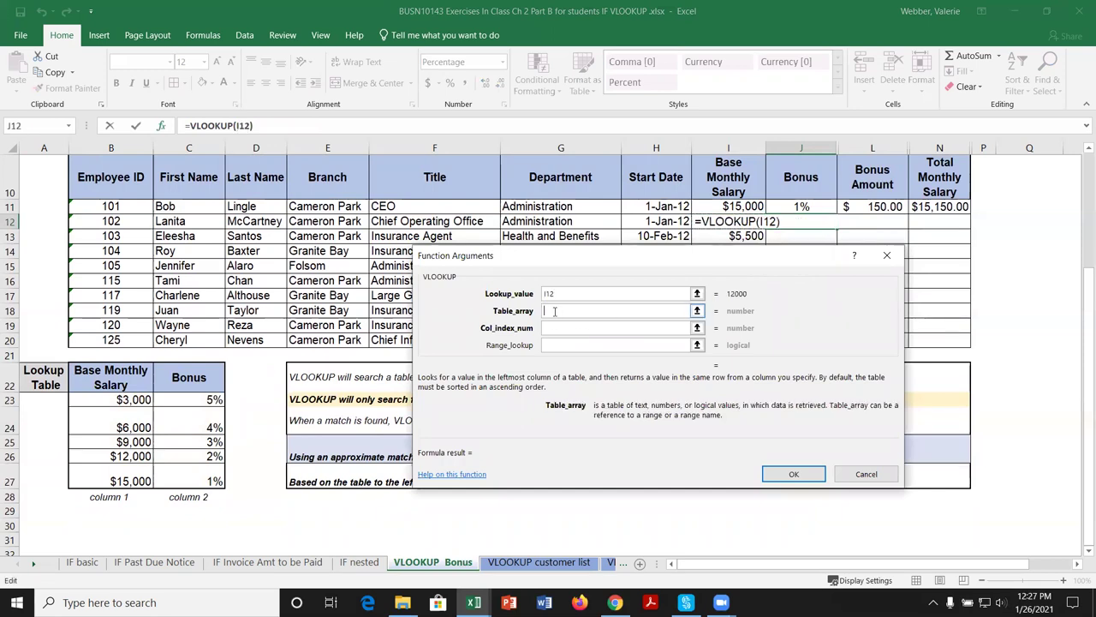
left_click_drag(120, 401, 212, 481)
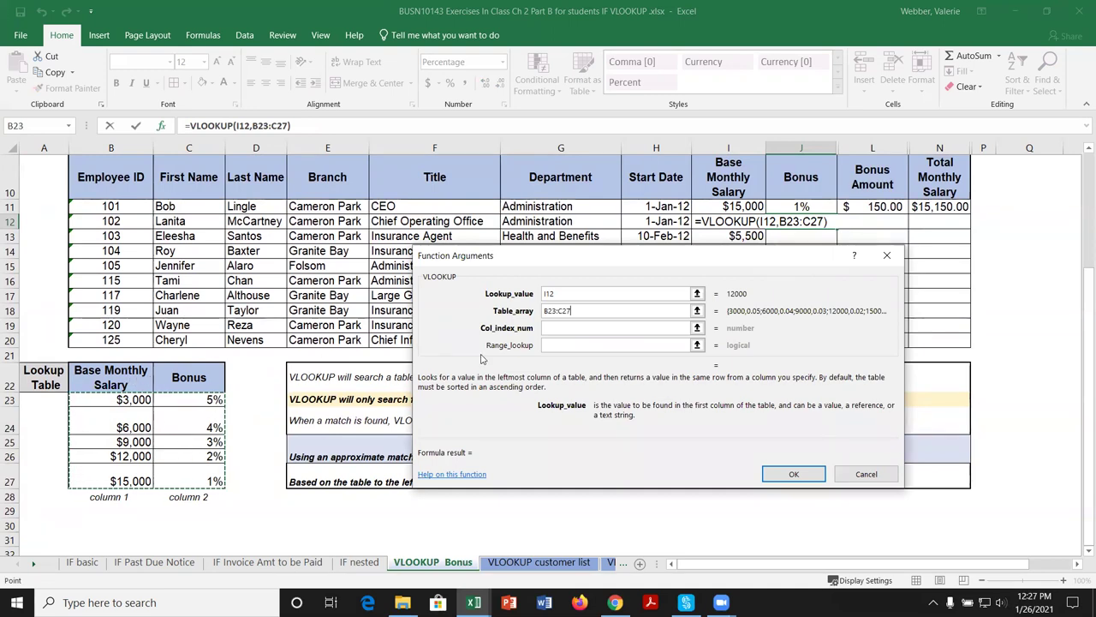
key("F4")
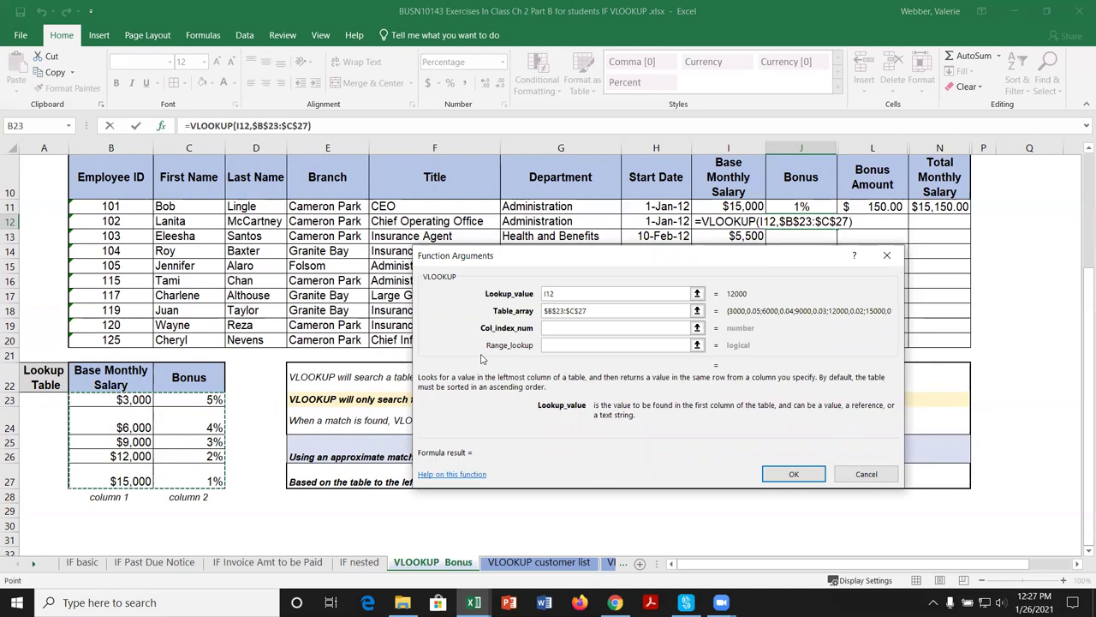
left_click(554, 327)
type("2")
left_click(556, 346)
left_click(553, 345)
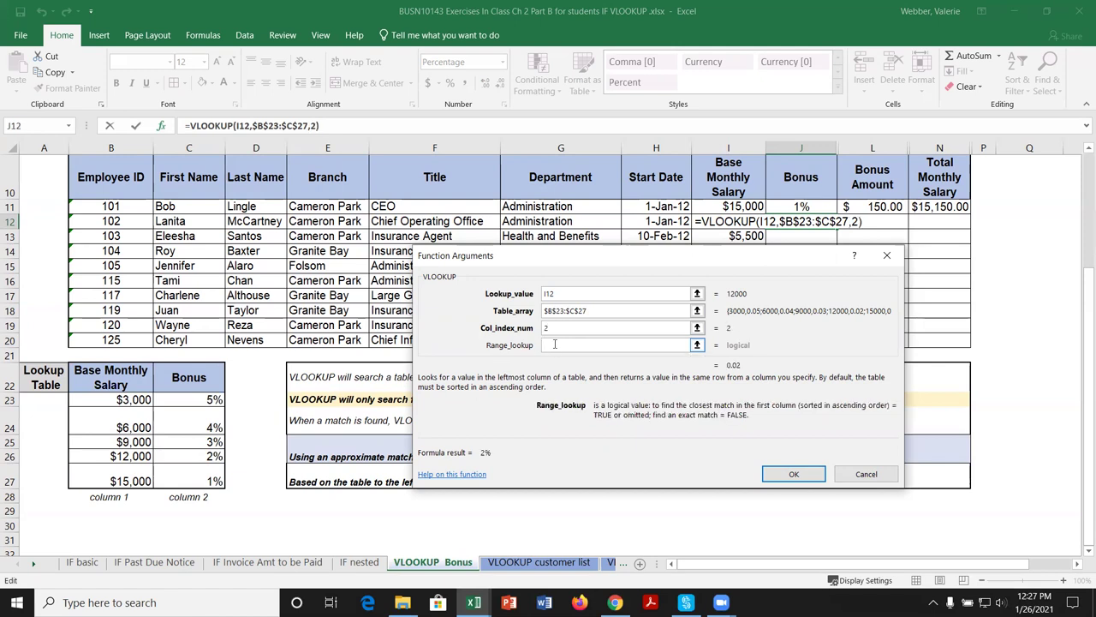
type("ture")
key("BackSpace")
key("BackSpace")
key("BackSpace")
type("rue")
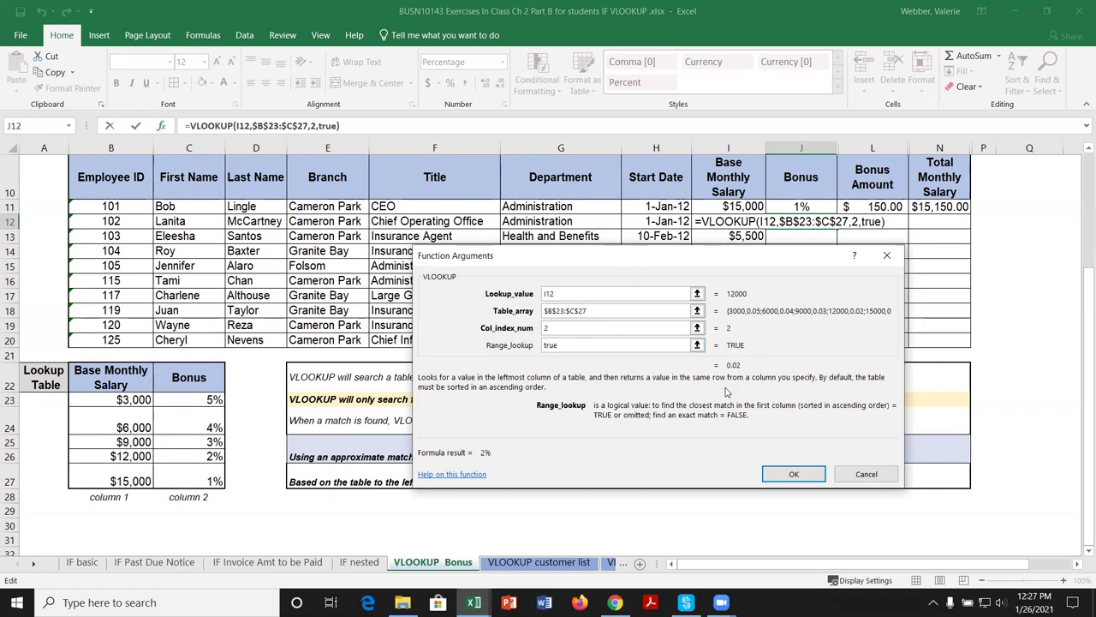
left_click(795, 476)
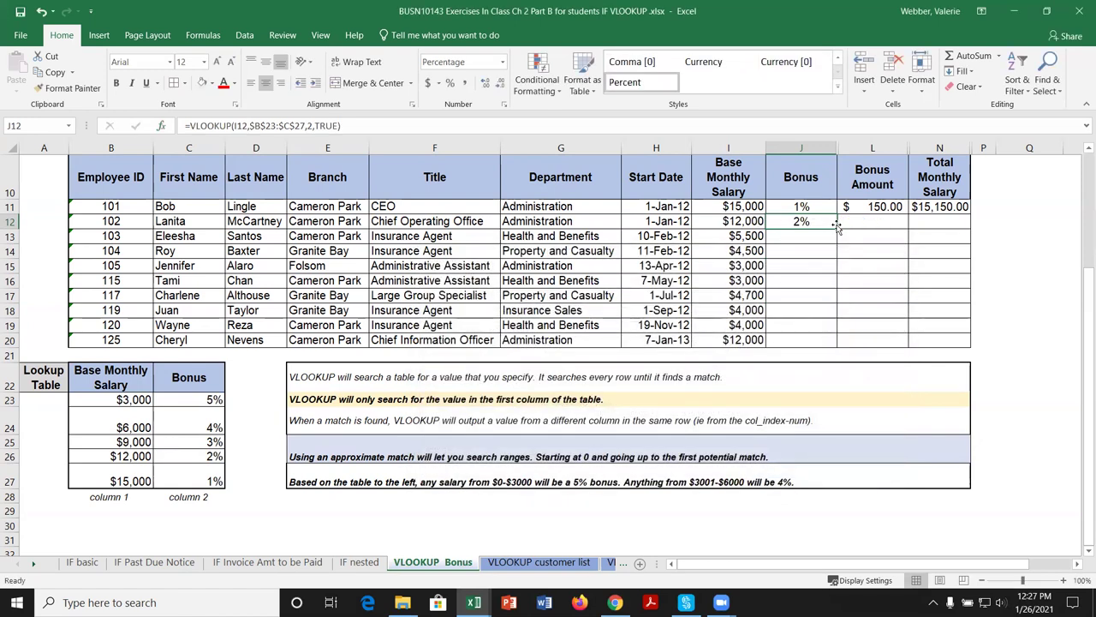
Copy J12's bonus formula down to J20 and change I16's salary to 6500.
double_click(835, 229)
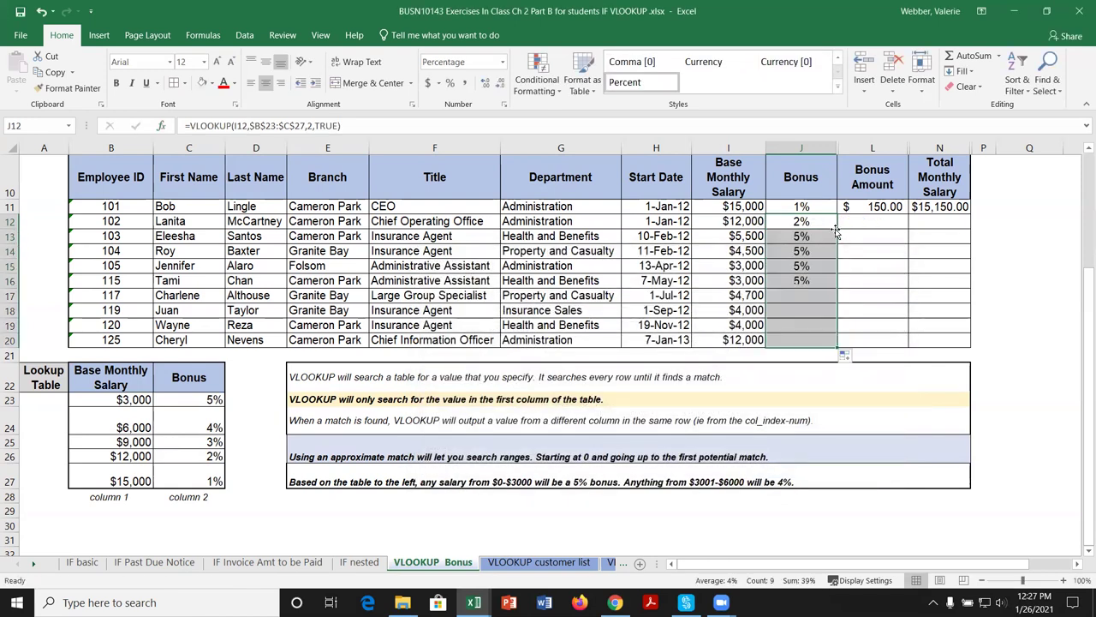
left_click(817, 306)
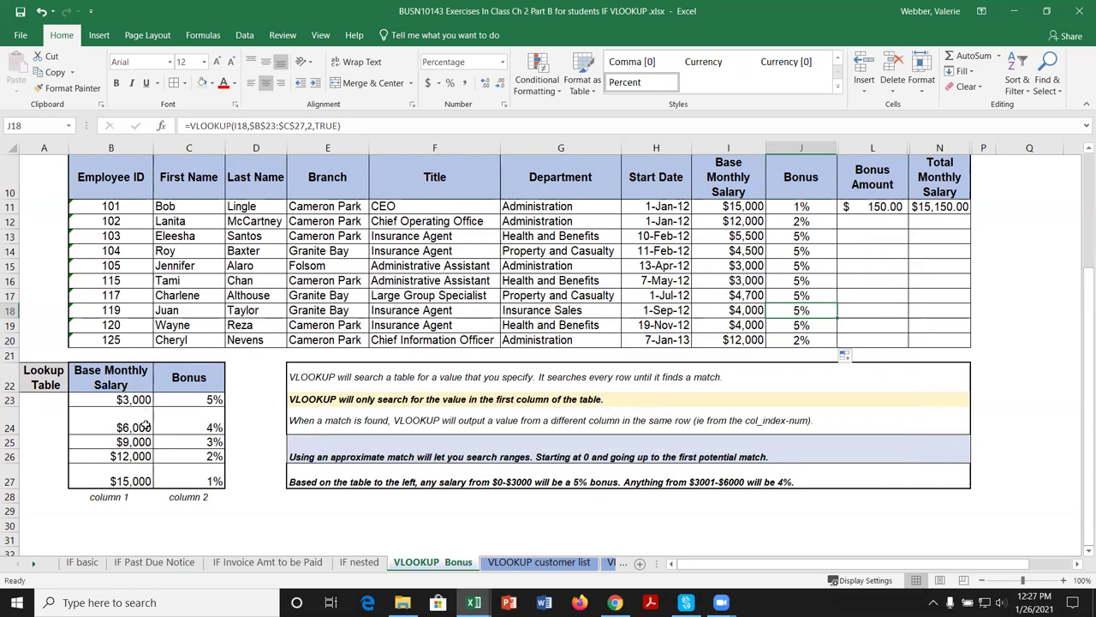
left_click(751, 281)
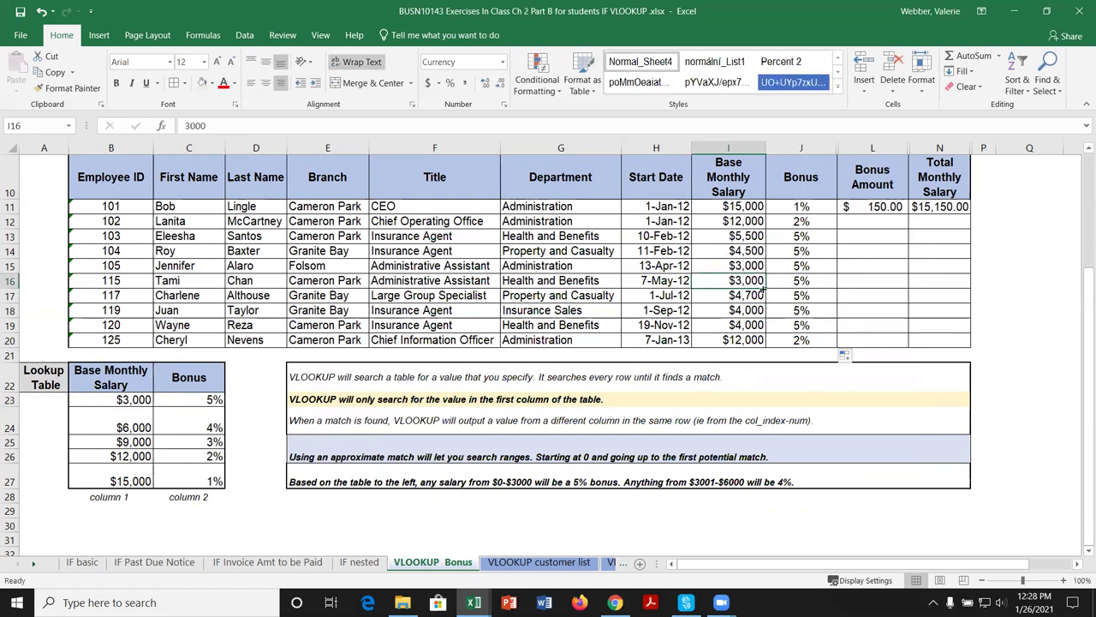
type("6500")
key("Return")
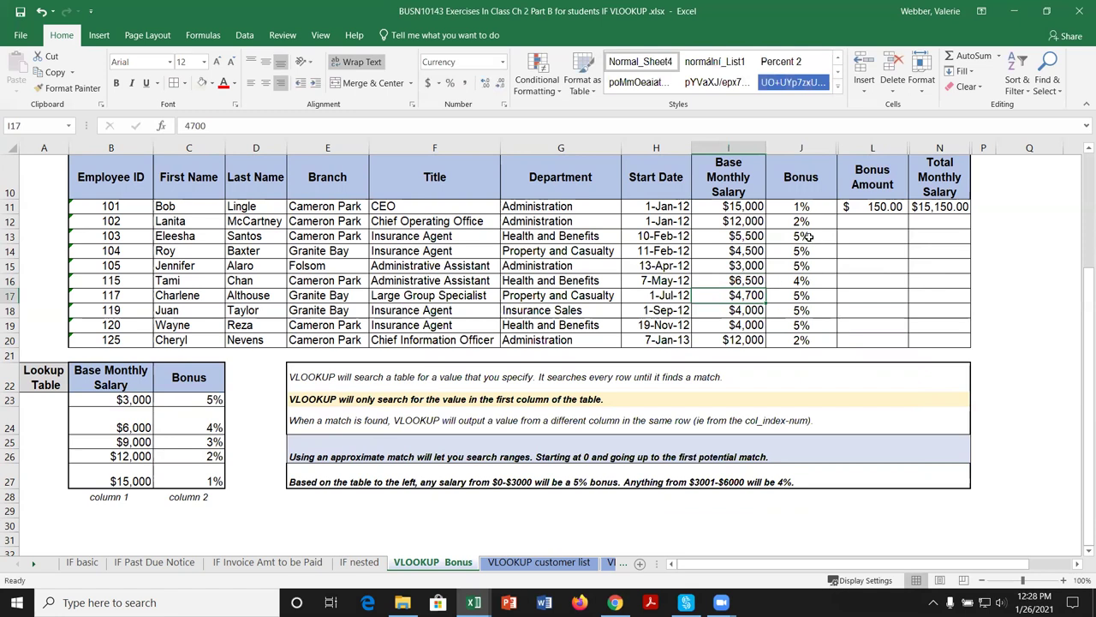
left_click(876, 206)
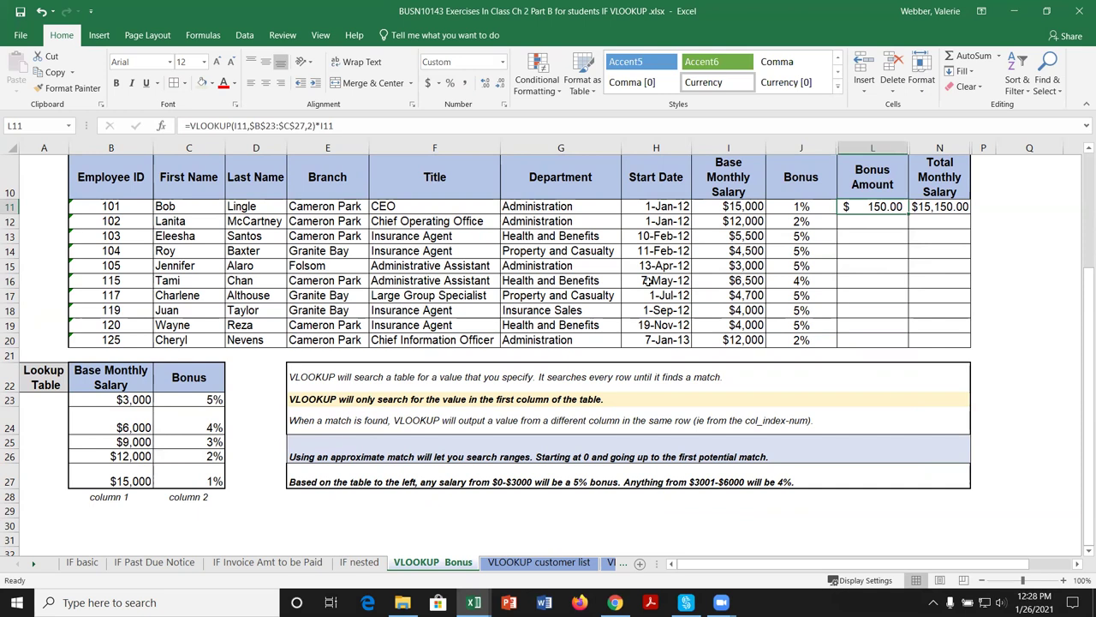
Leave L11 unchanged and start a VLOOKUP formula in L12 using the argument helper.
left_click(349, 125)
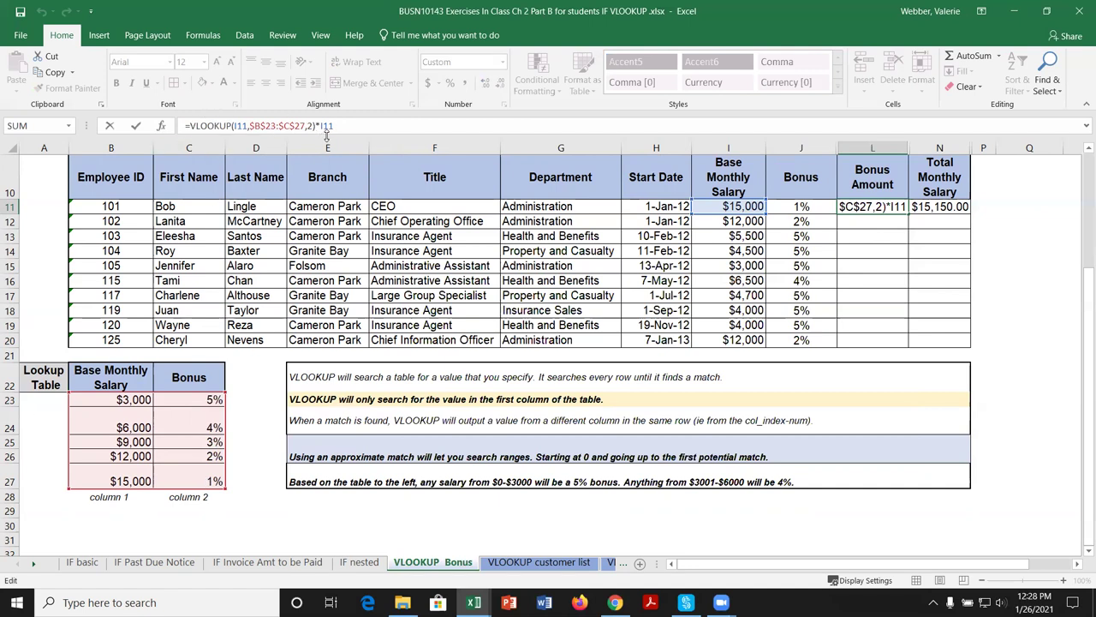
left_click(878, 226)
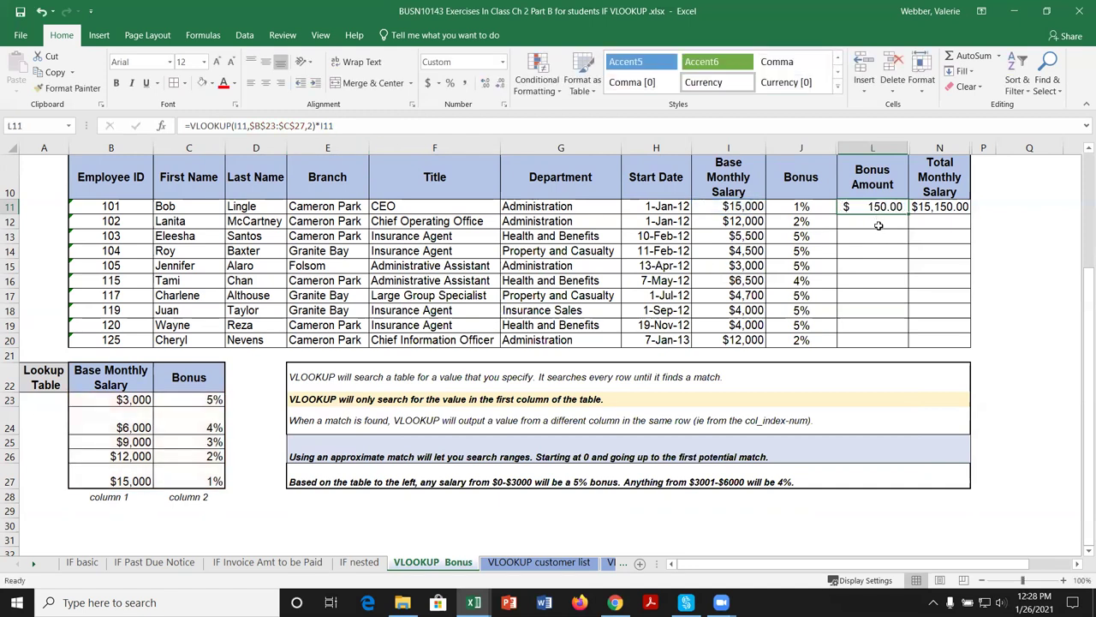
type("=vlook")
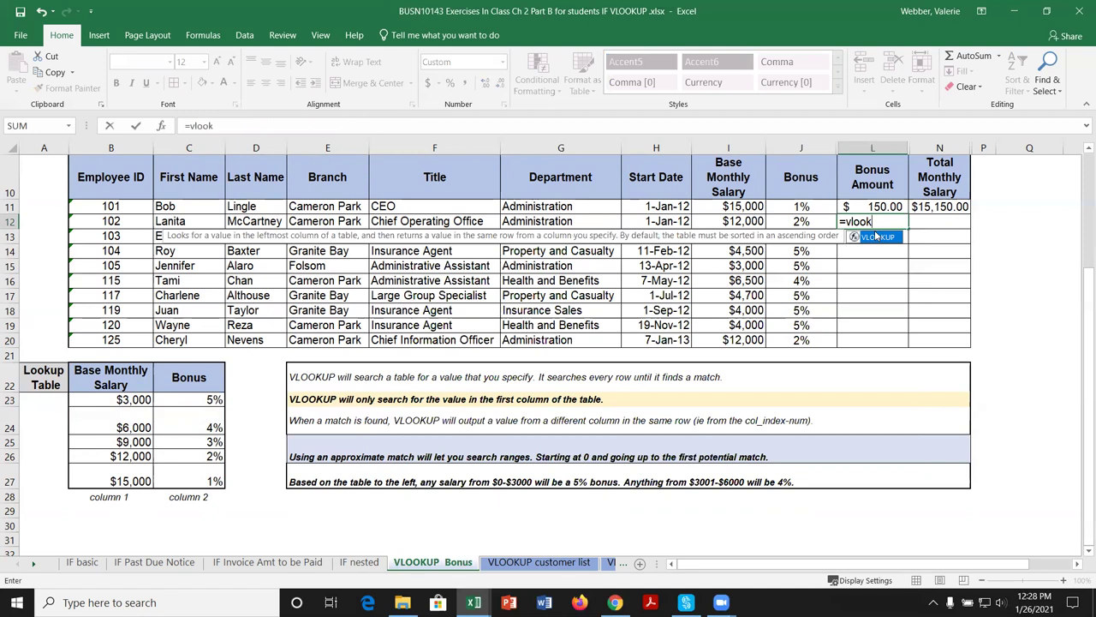
double_click(878, 236)
left_click(163, 125)
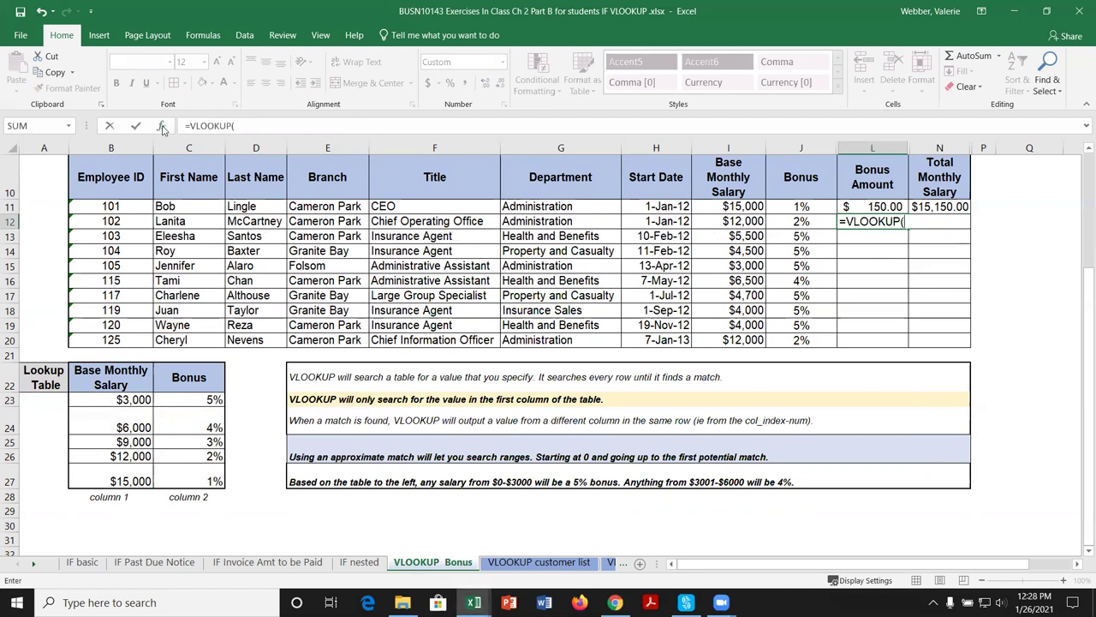
Set L12's VLOOKUP arguments to I12, $B$23:$C$27, 2 and TRUE.
left_click(754, 220)
left_click(685, 311)
left_click_drag(111, 402, 221, 484)
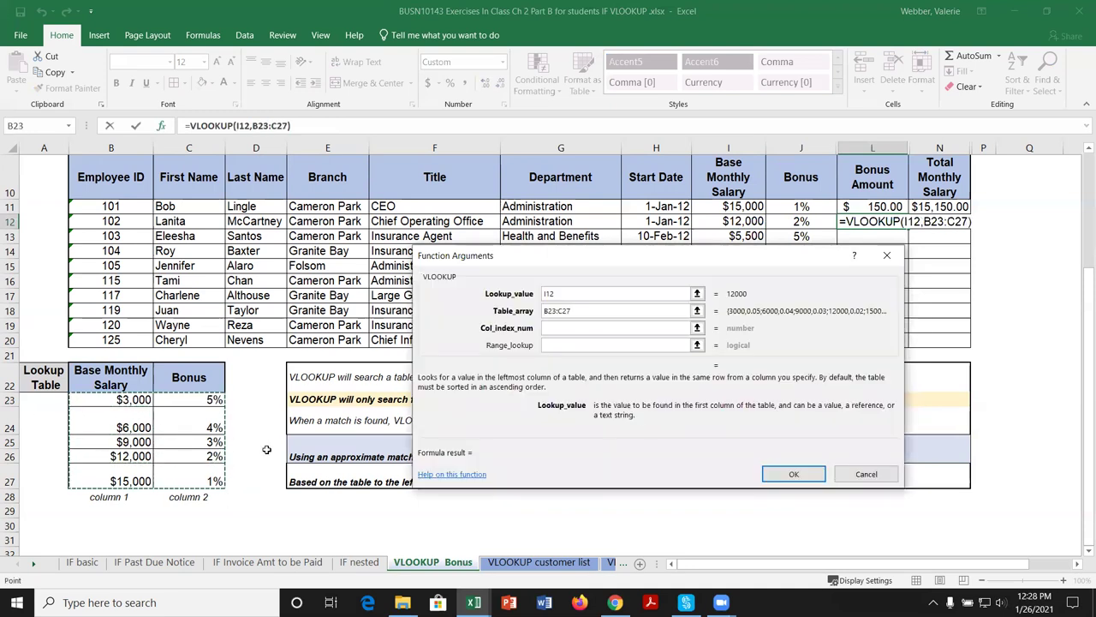
key("F4")
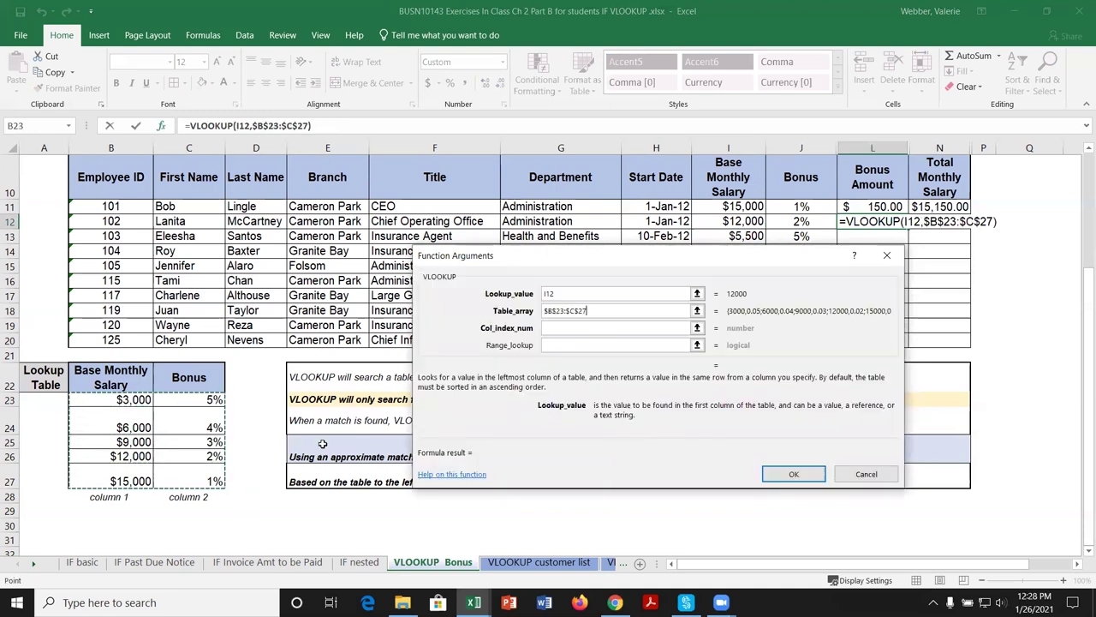
left_click(548, 328)
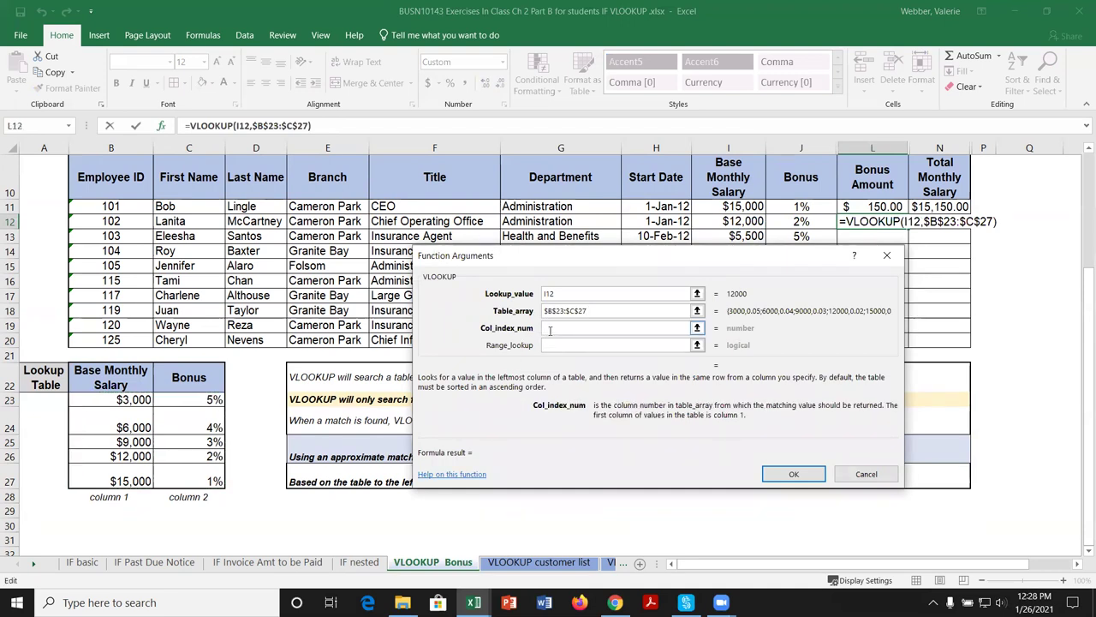
type("2")
left_click(555, 341)
left_click(553, 346)
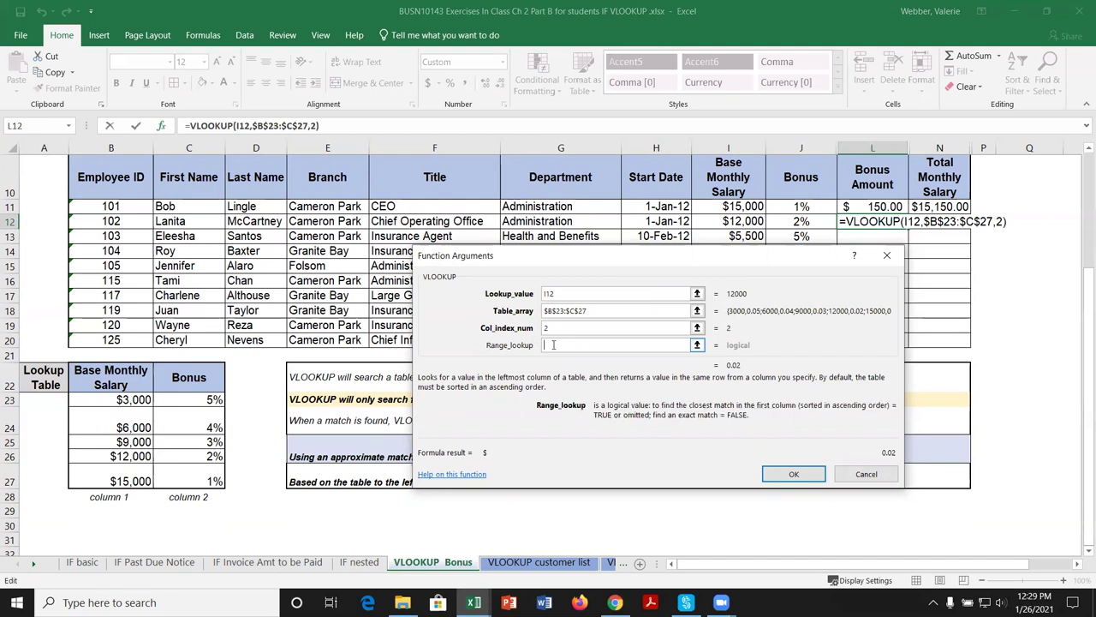
type("true")
left_click(793, 473)
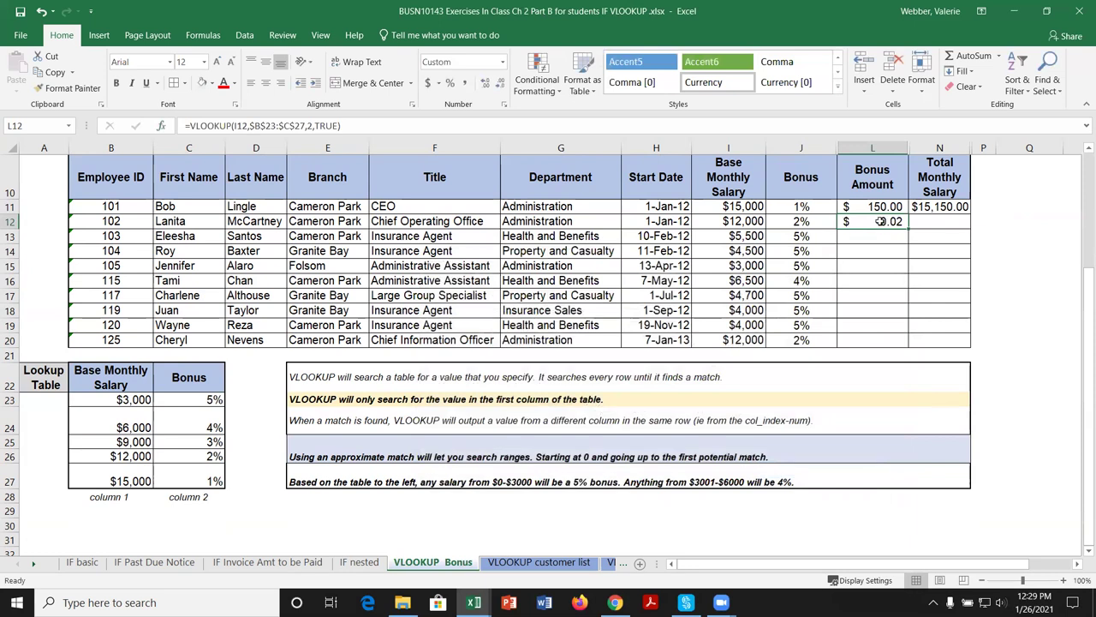
Append *I12 to L12's formula for a $240.00 bonus amount.
left_click(359, 126)
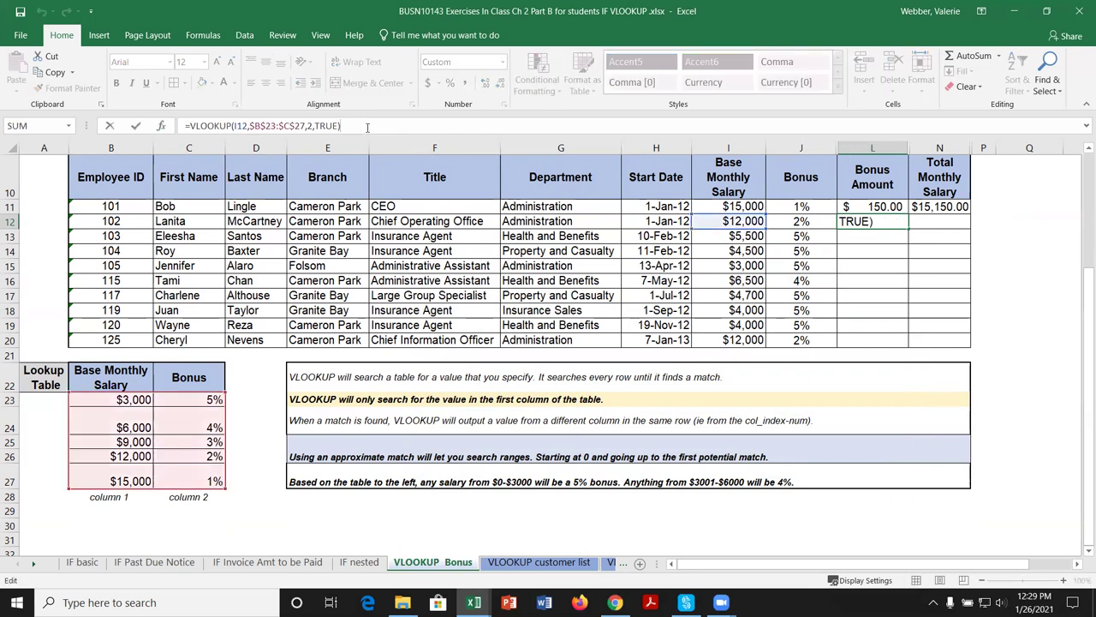
type("*")
left_click(743, 221)
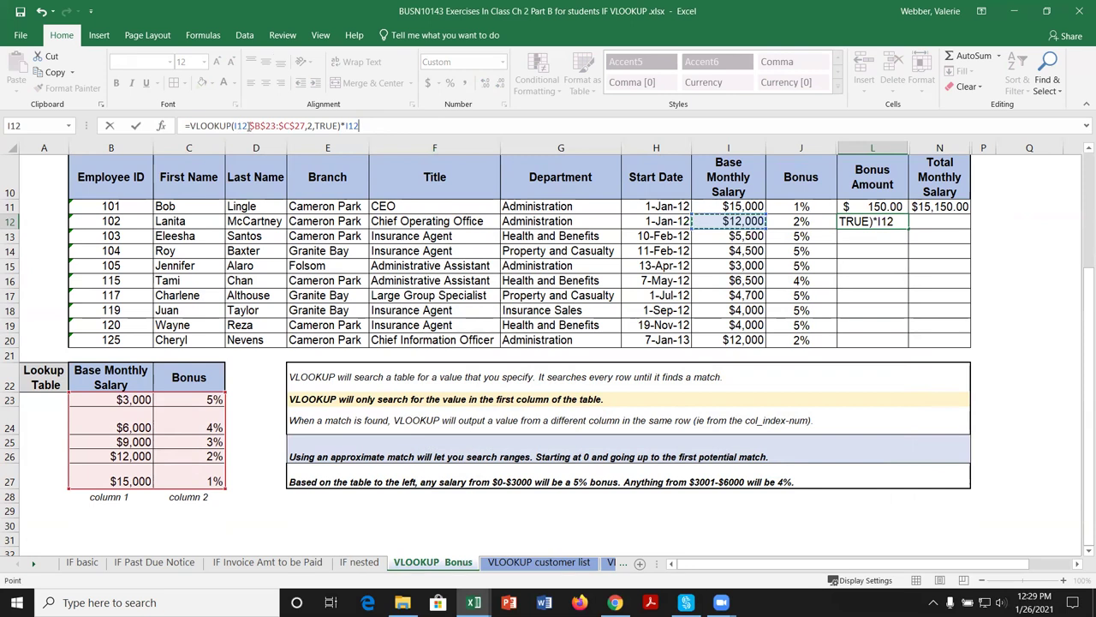
key("Return")
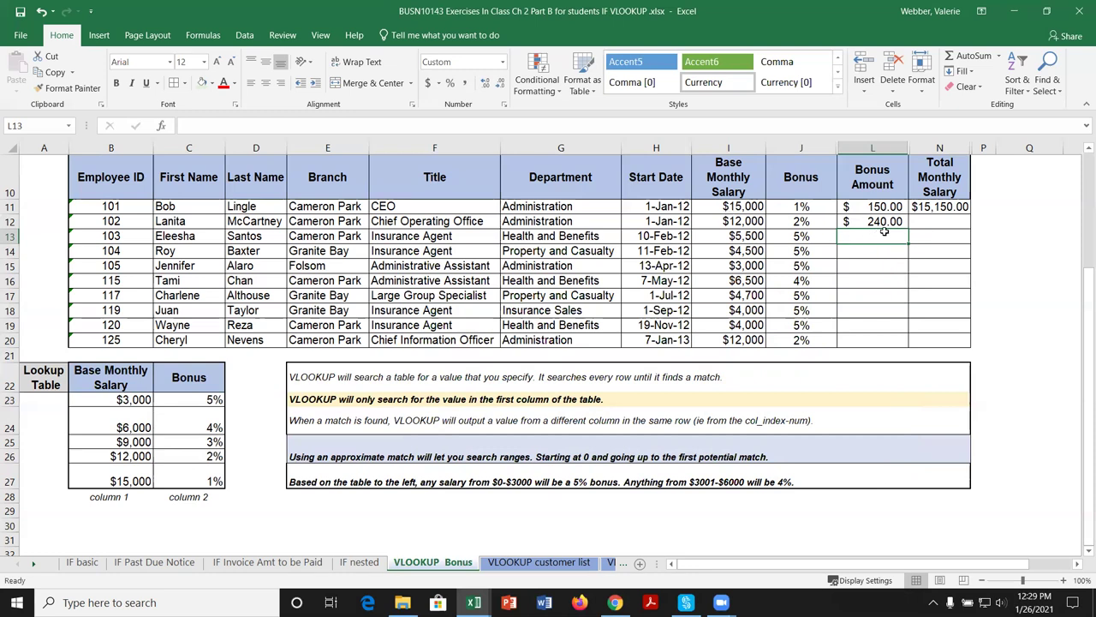
Enter =VLOOKUP(I13,$B$23:$C$27,2,TRUE) in L13 through the Function Arguments dialog.
type("=vloo")
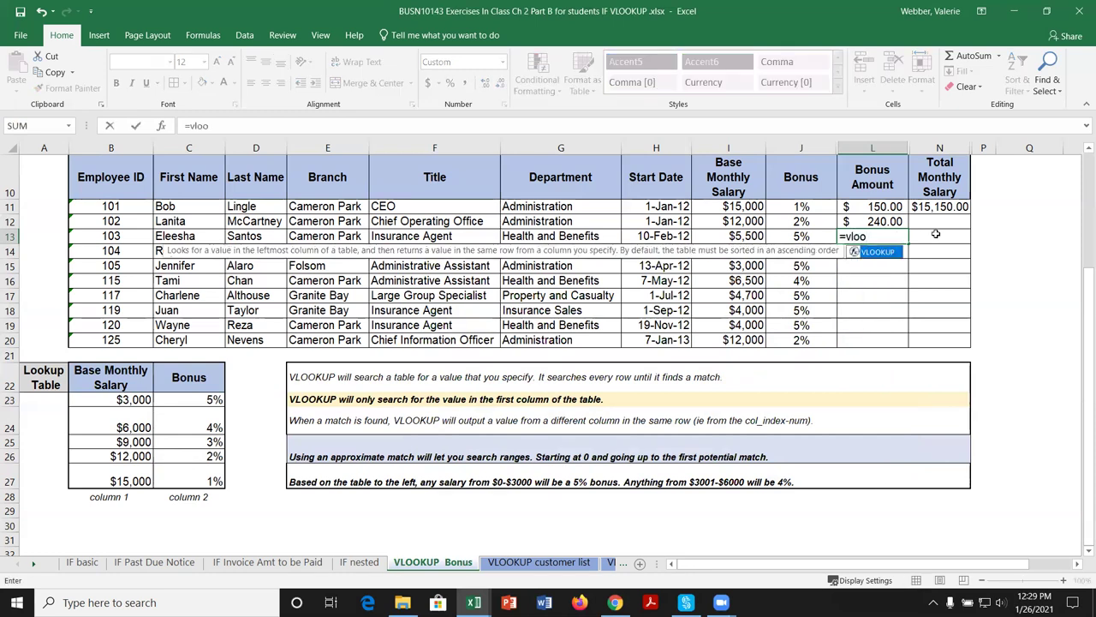
double_click(877, 256)
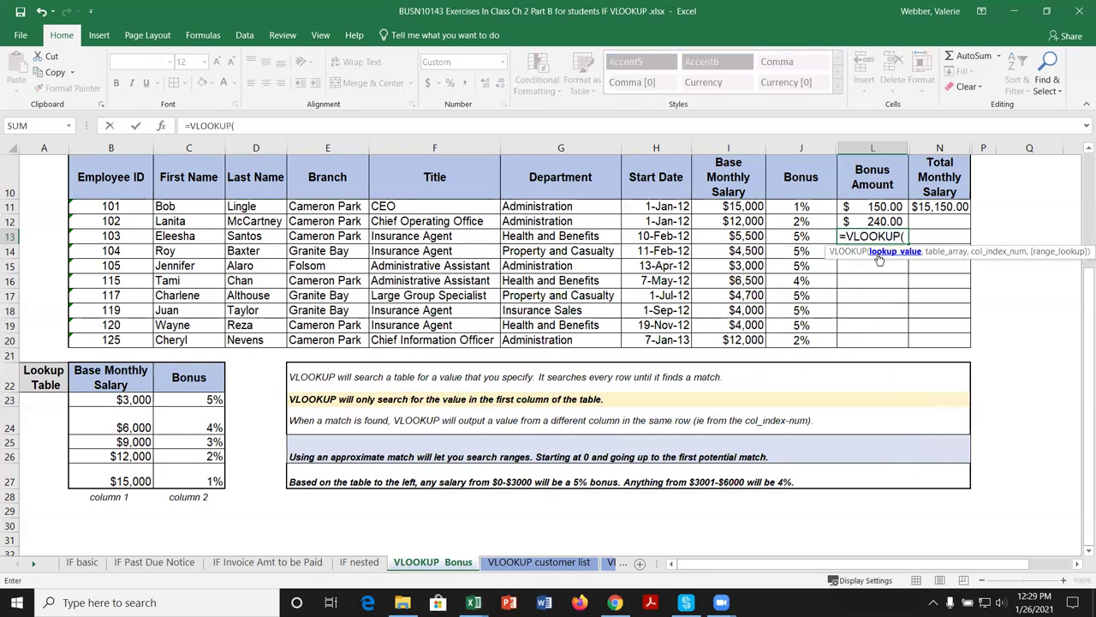
left_click(162, 126)
left_click(735, 236)
left_click(690, 310)
left_click_drag(133, 400, 231, 492)
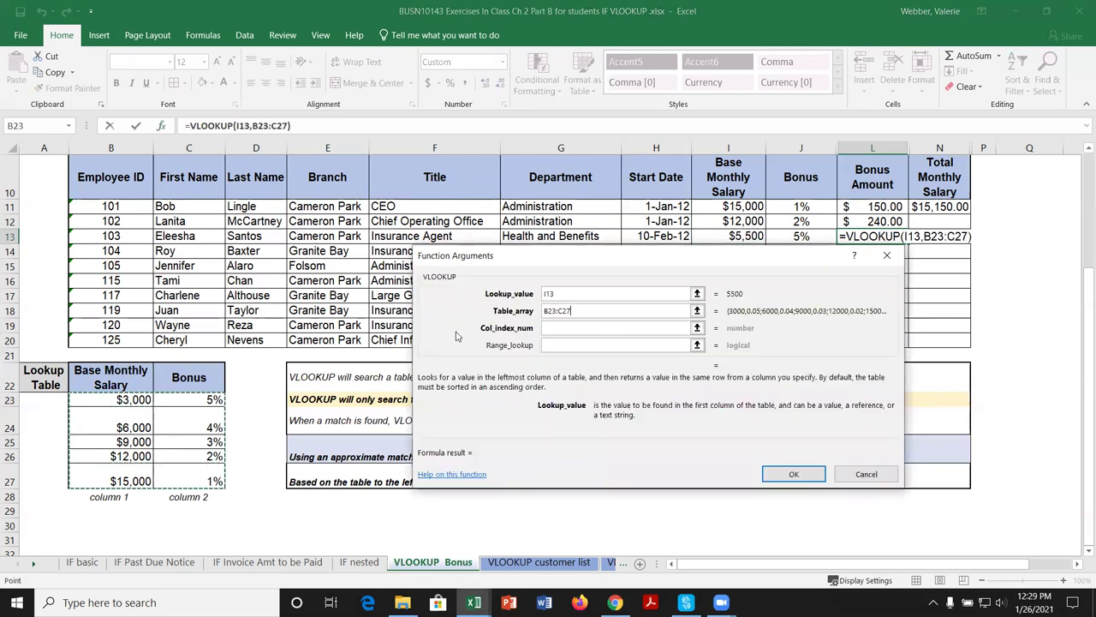
key("F4")
left_click(550, 328)
type("2")
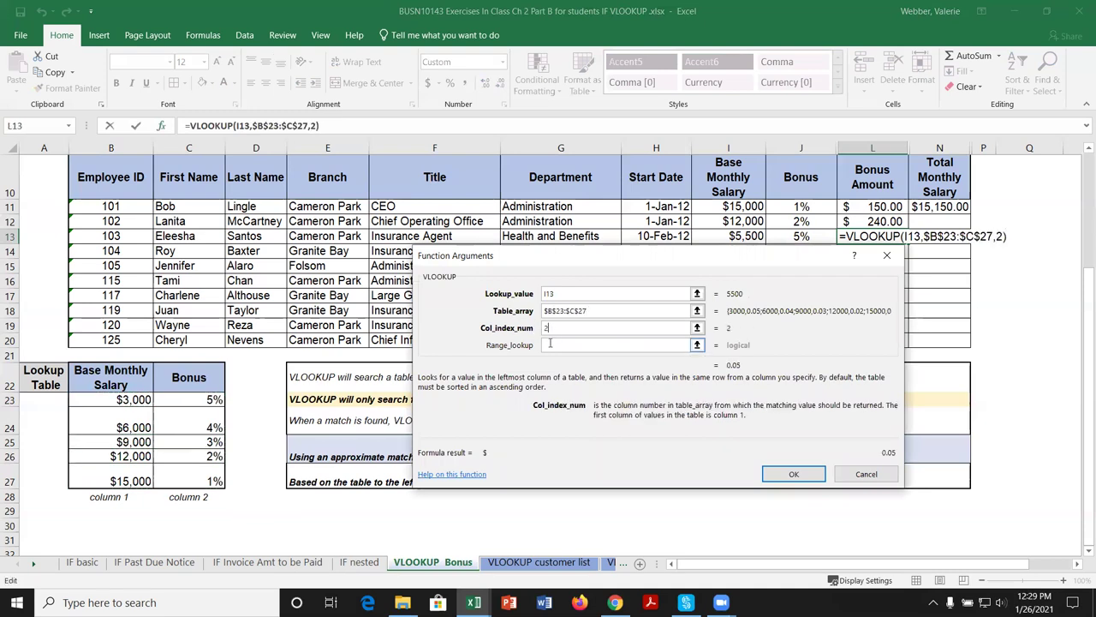
left_click(551, 346)
type("true")
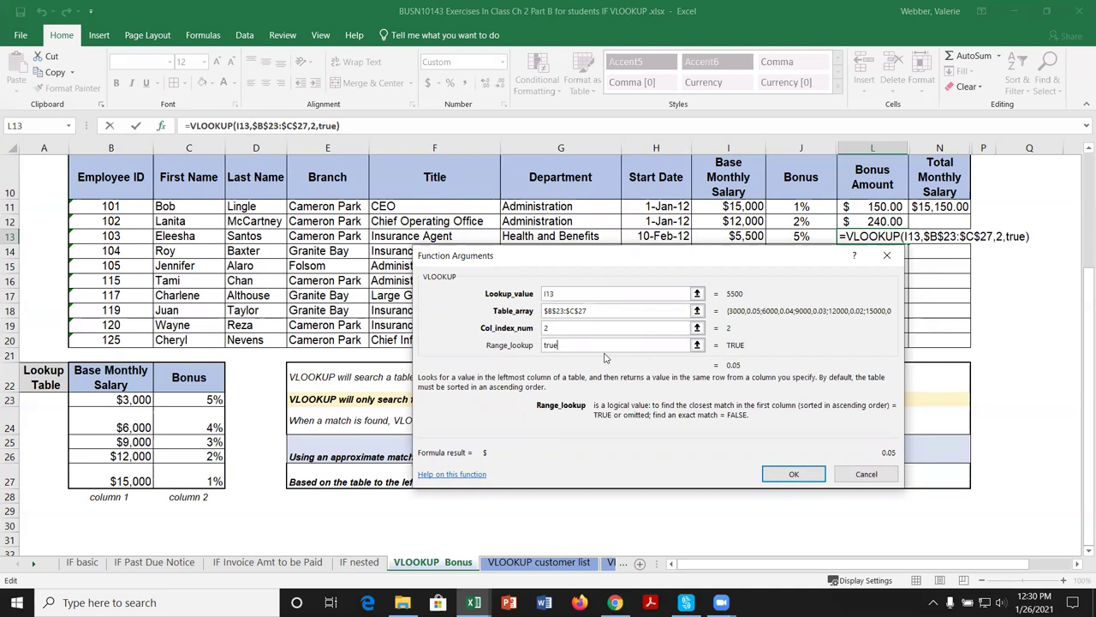
left_click(798, 476)
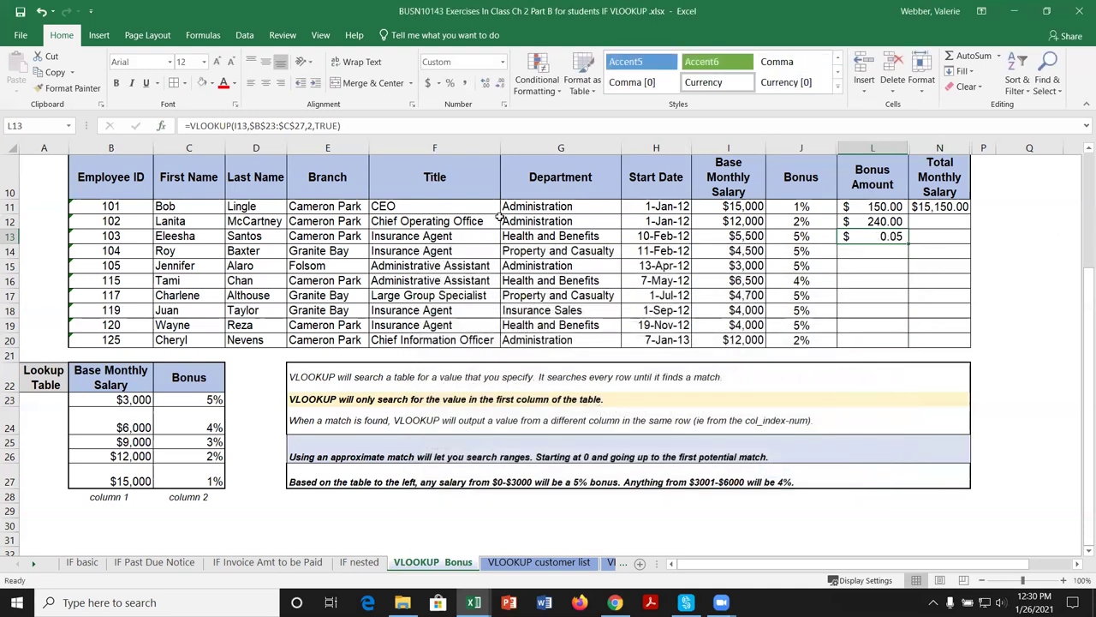
Append *I13 to L13's formula to get a $275.00 bonus amount.
left_click(346, 126)
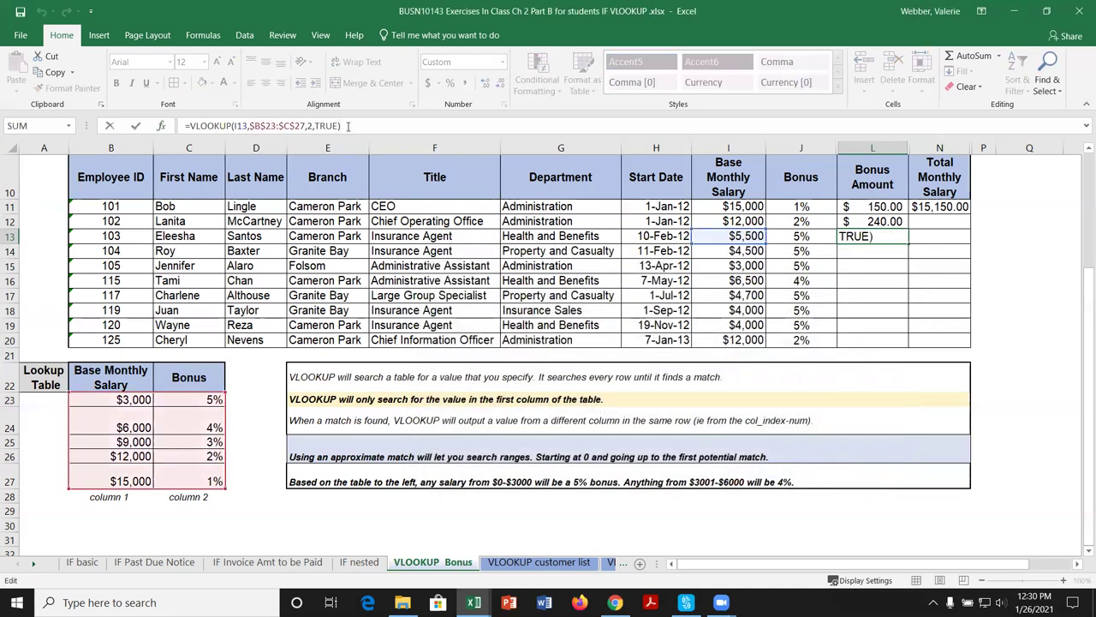
type("*")
left_click(751, 236)
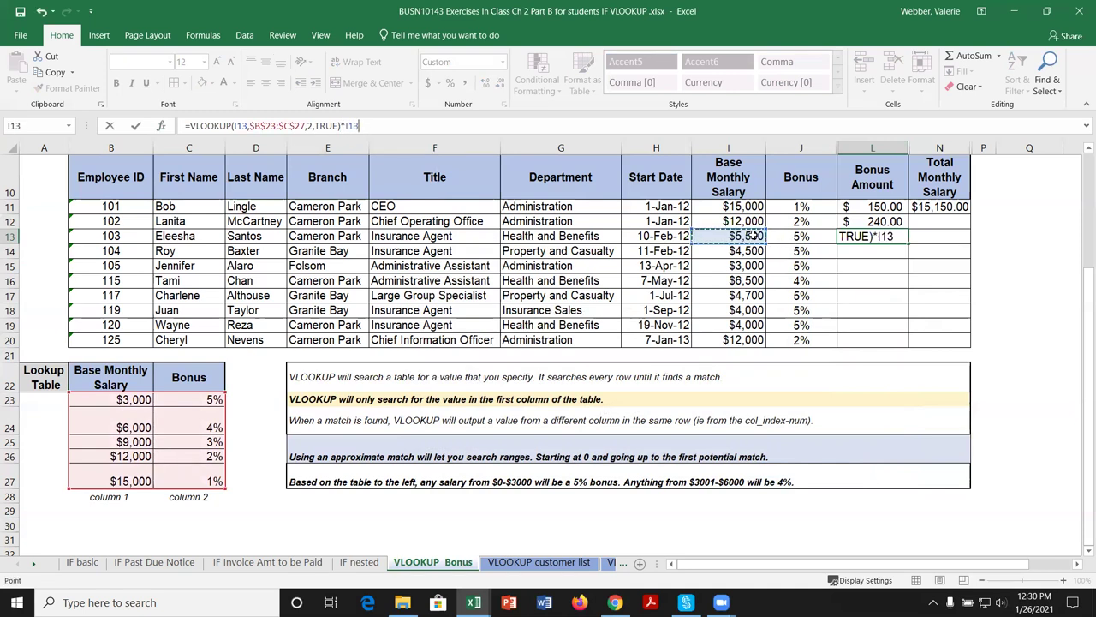
key("Return")
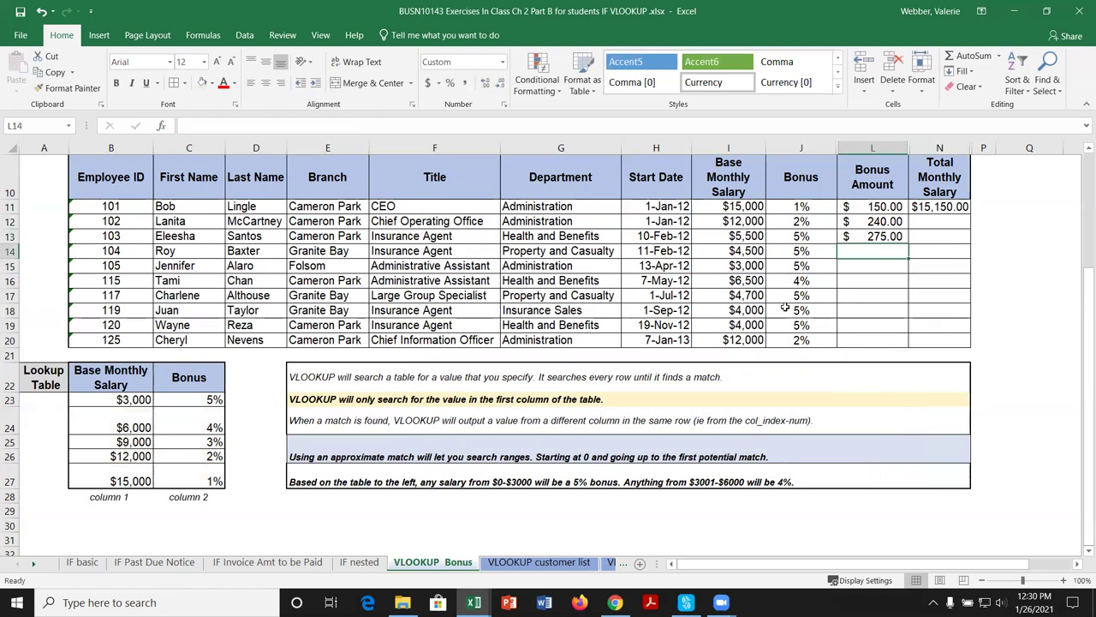
Fill L13's bonus amount formula down through L20.
left_click(899, 238)
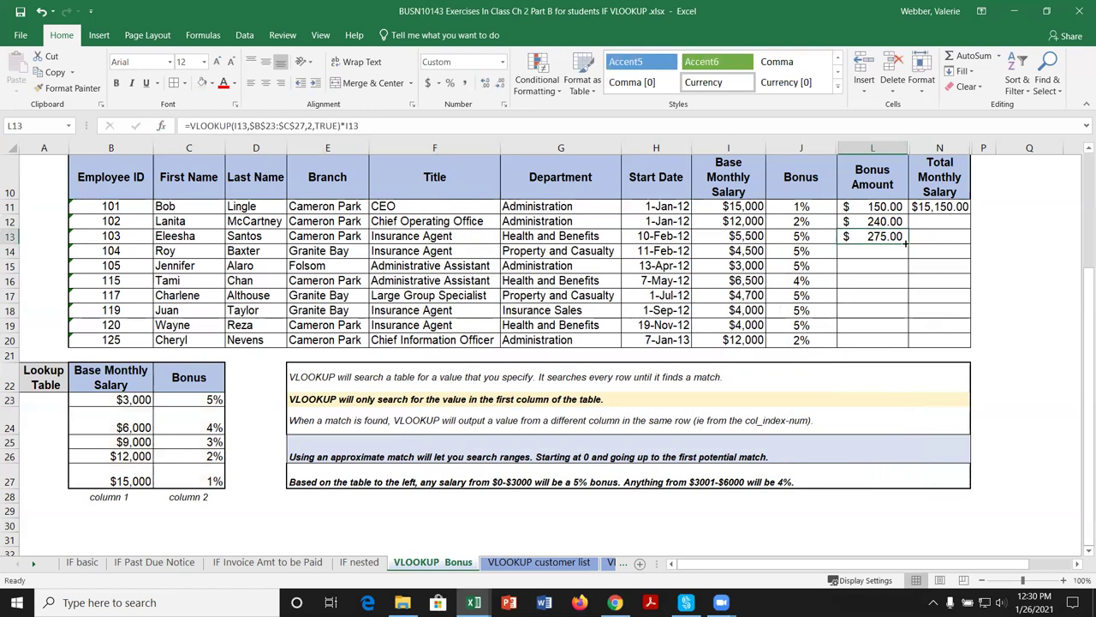
double_click(907, 243)
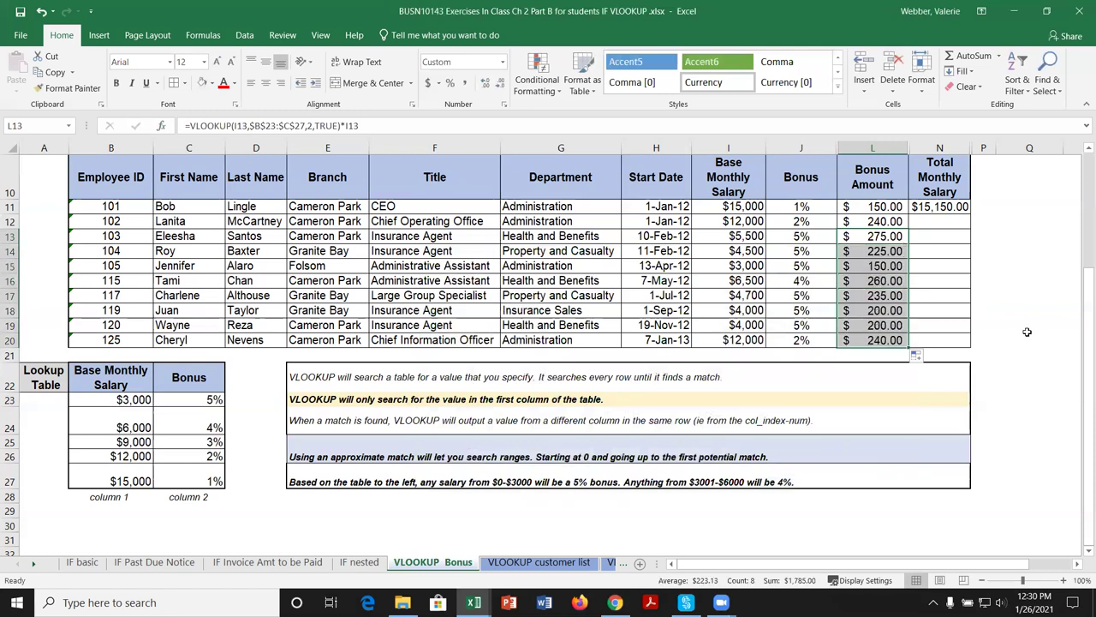
left_click(951, 297)
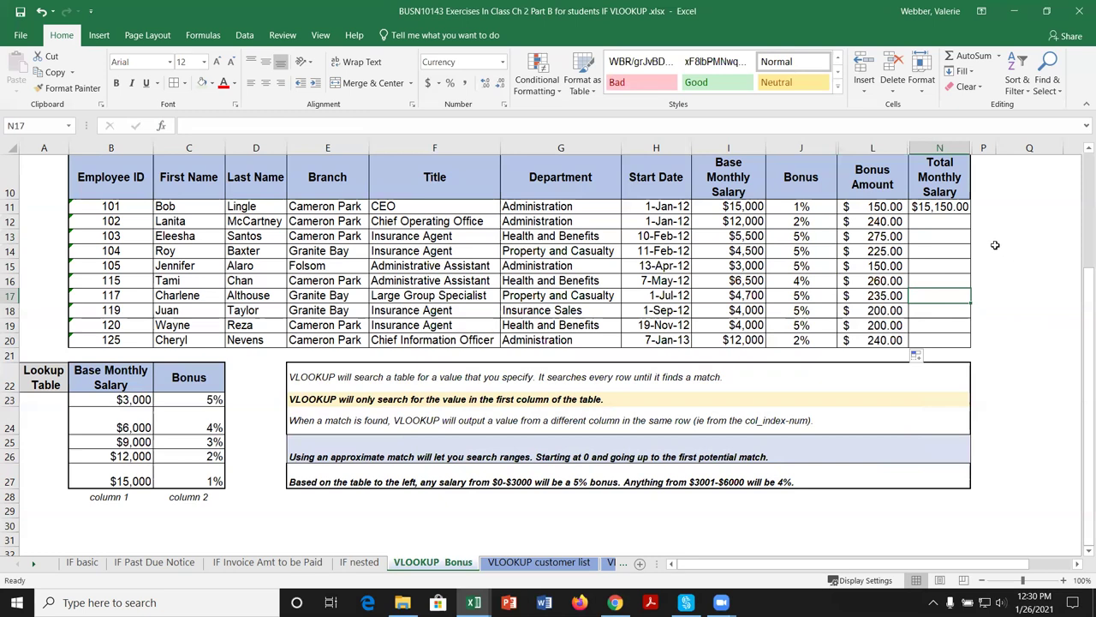
Inspect N11's total salary formula without changing it.
left_click(961, 206)
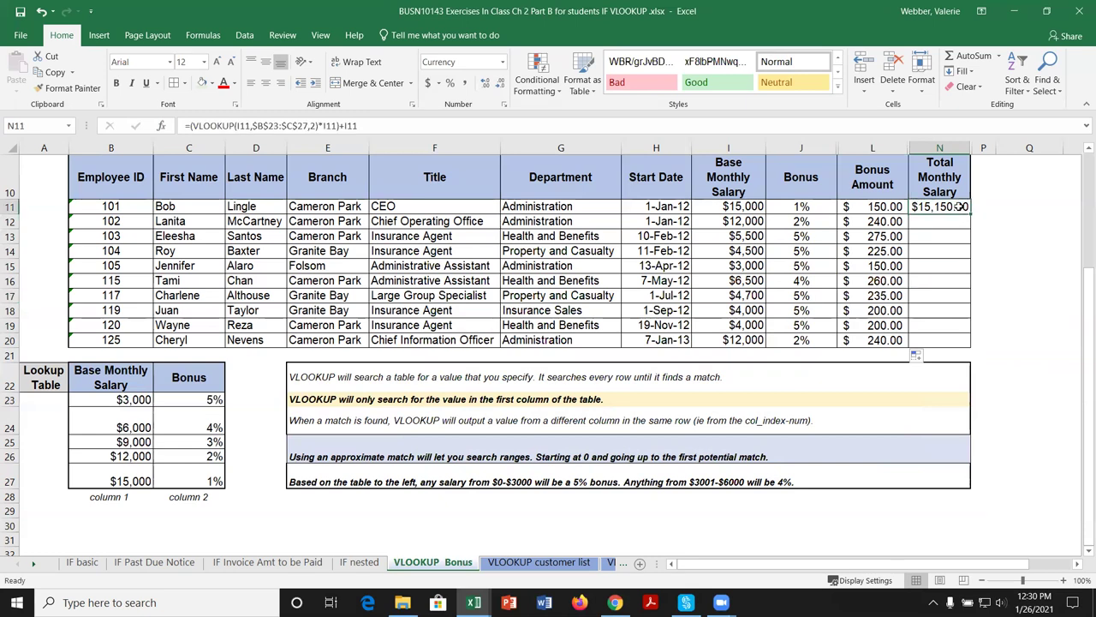
left_click(381, 125)
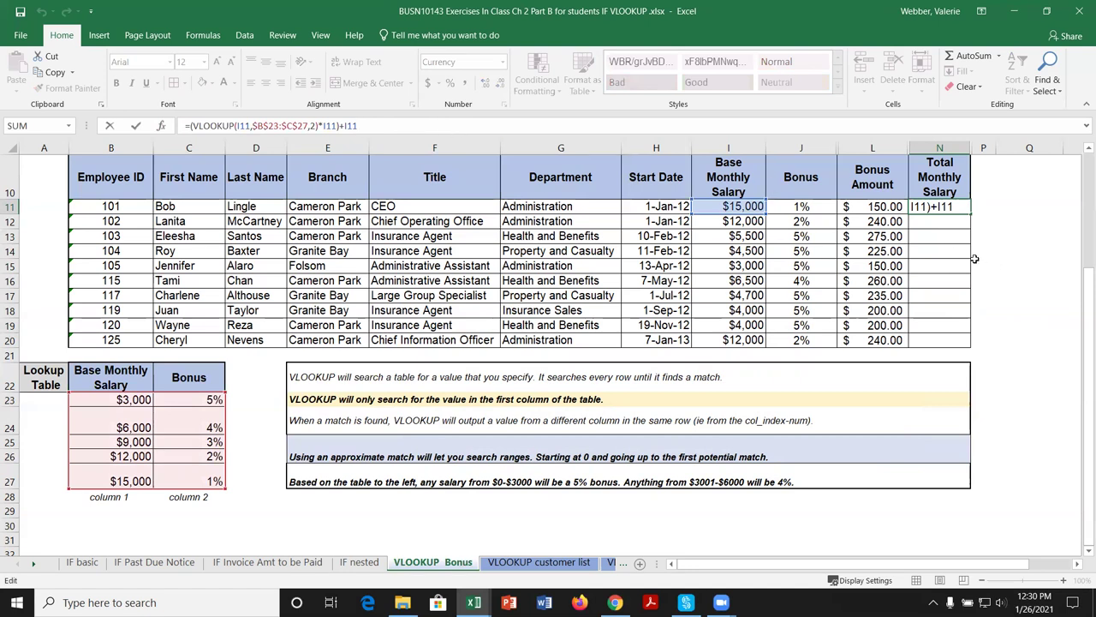
key("Return")
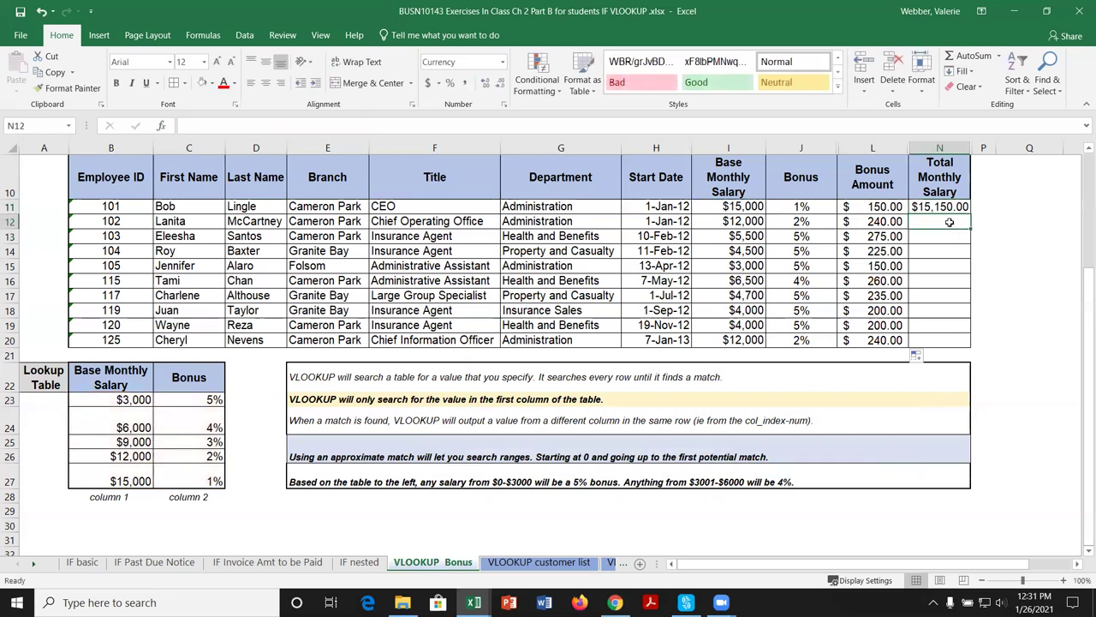
Enter a VLOOKUP in N12 with I12, $B$23:$C$27, 2 and true.
type("=vloo")
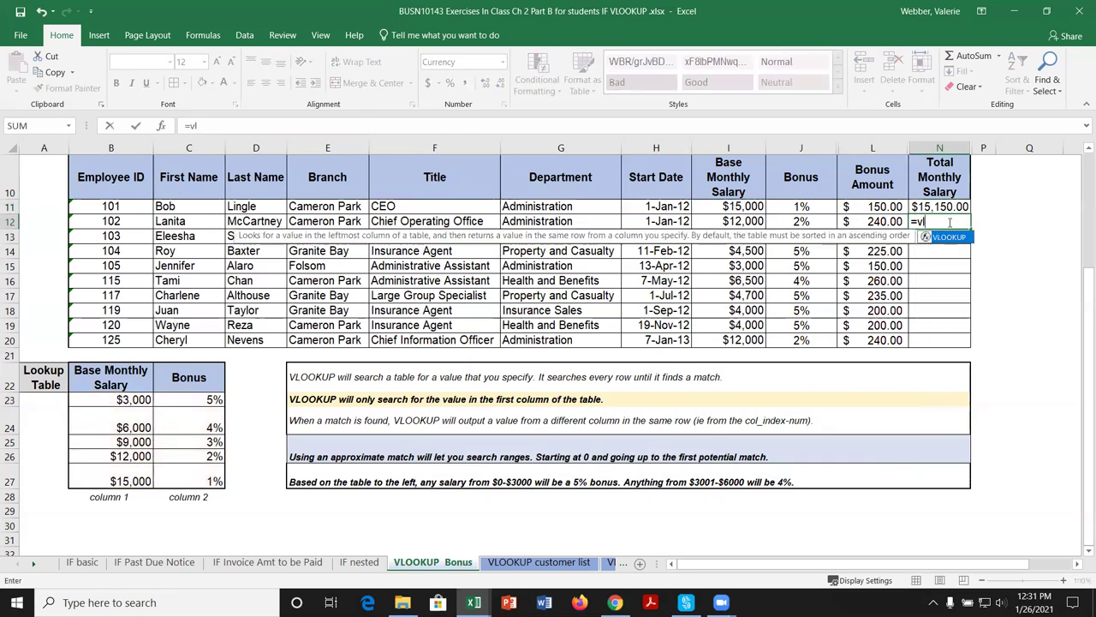
double_click(957, 237)
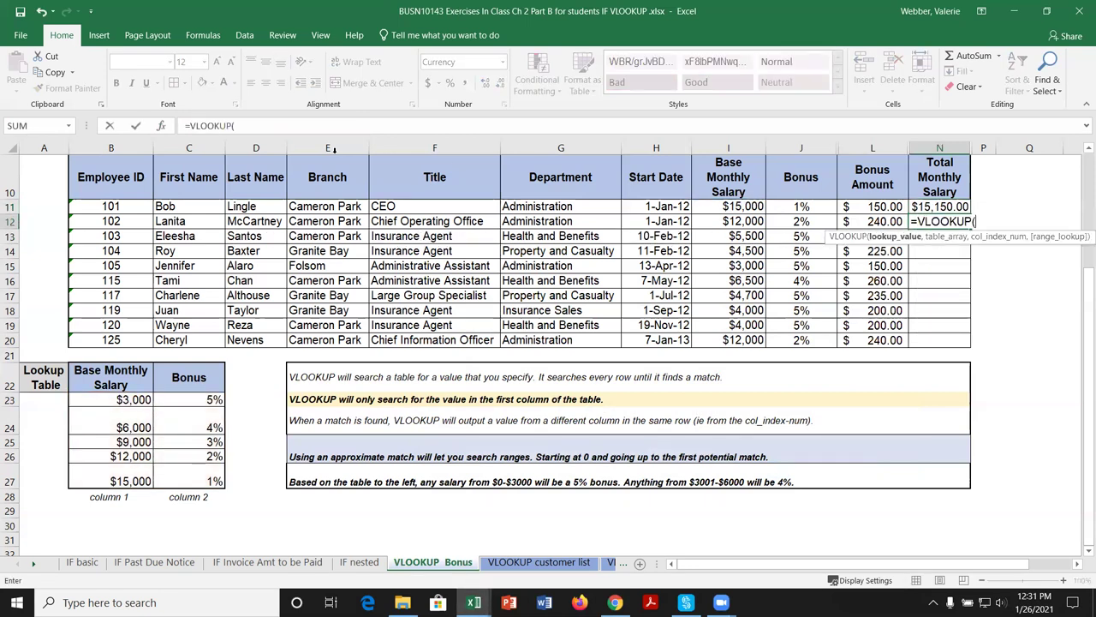
left_click(162, 126)
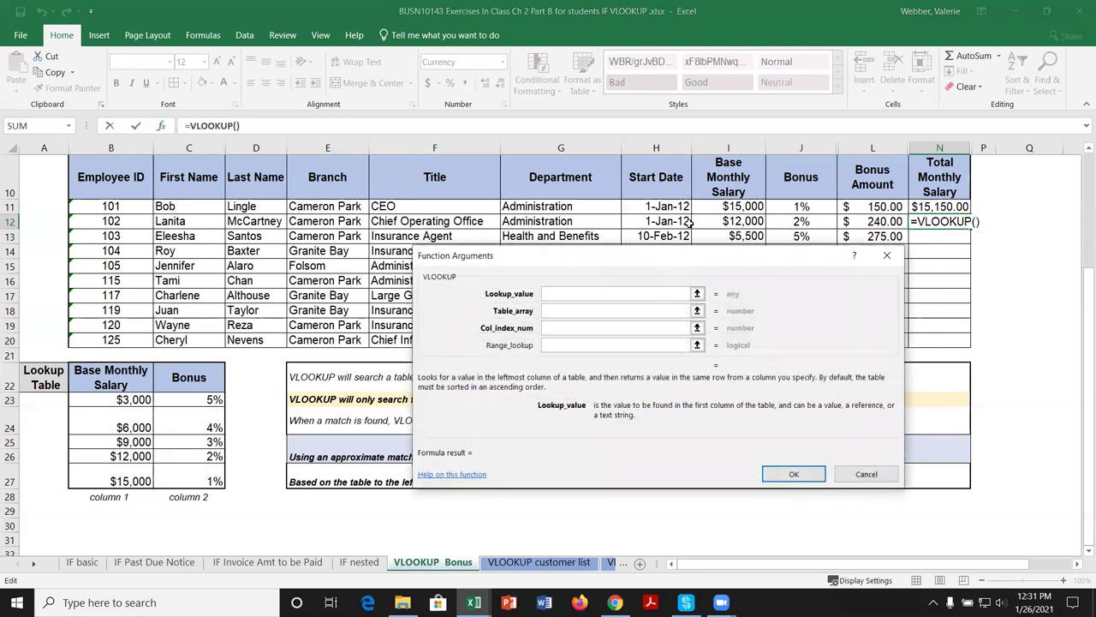
left_click(755, 222)
left_click(617, 310)
left_click_drag(145, 400, 224, 482)
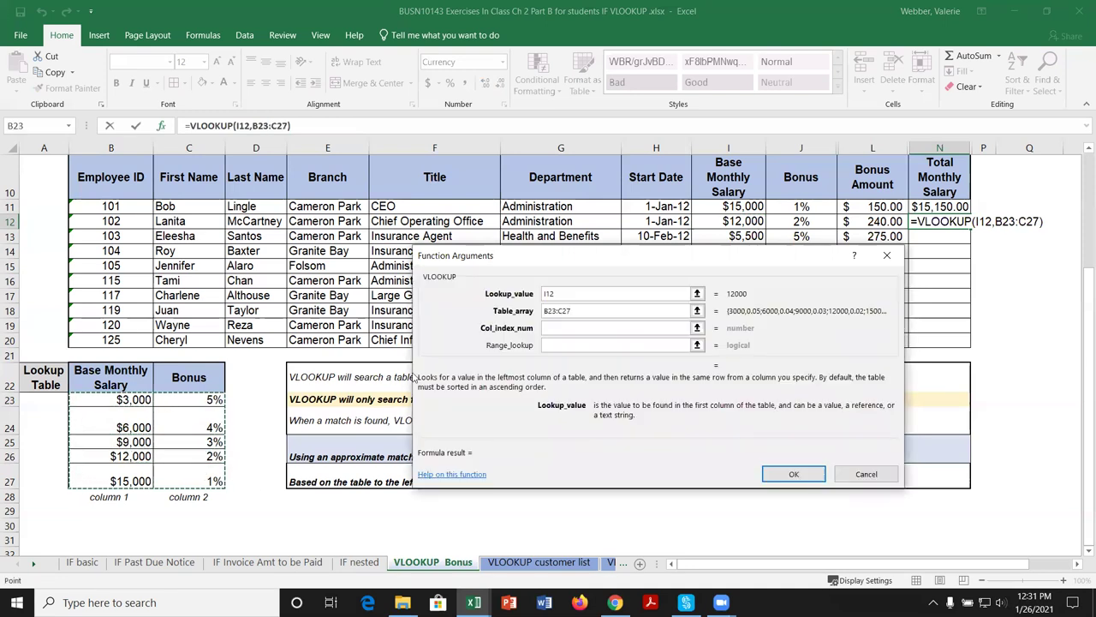
key("F4")
left_click(551, 328)
type("2")
left_click(553, 344)
type("true")
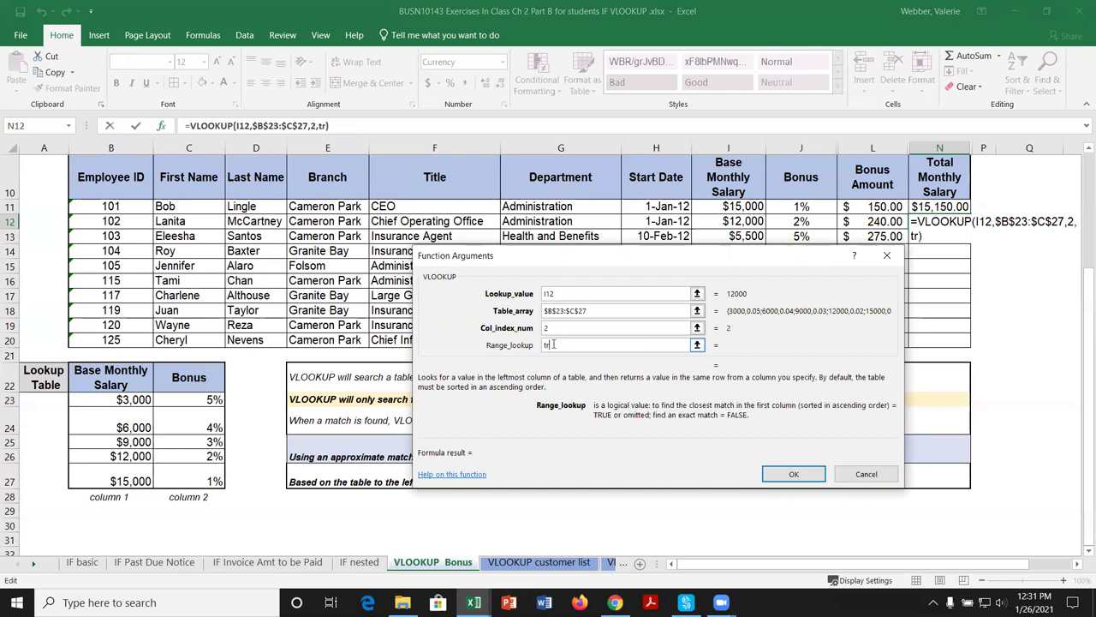
left_click(786, 474)
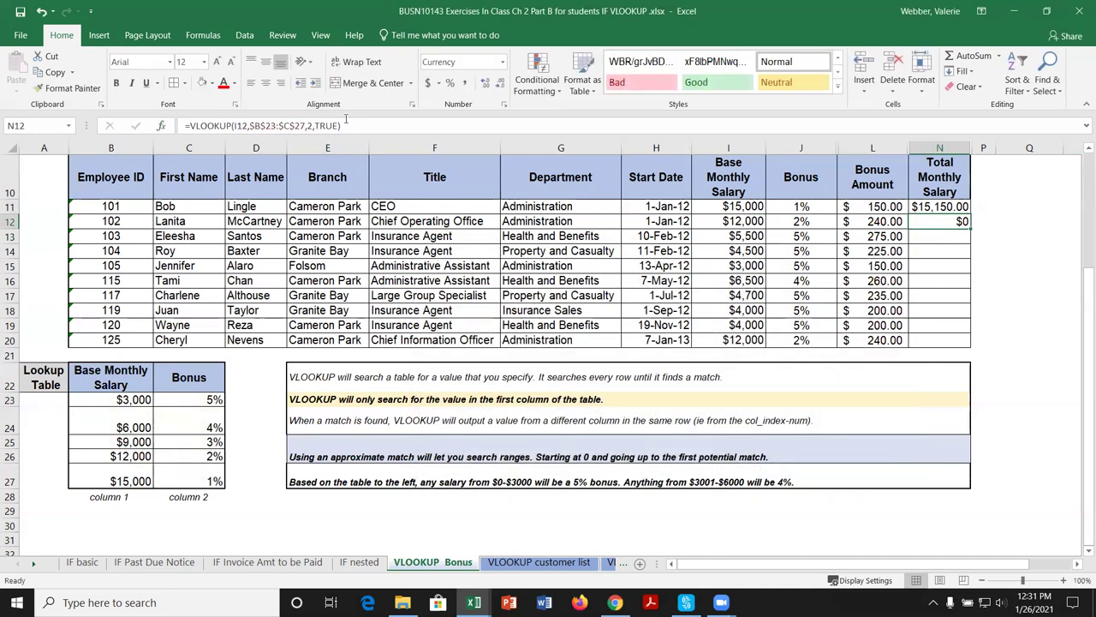
Multiply N12's VLOOKUP result by salary I12.
left_click(353, 125)
type("*")
left_click(746, 220)
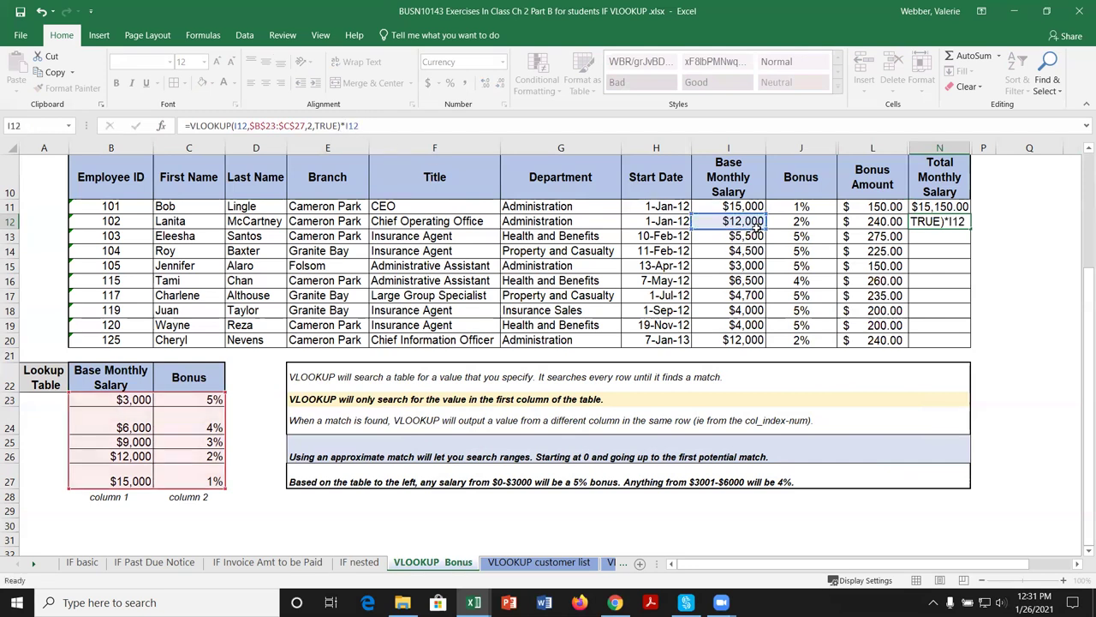
key("Return")
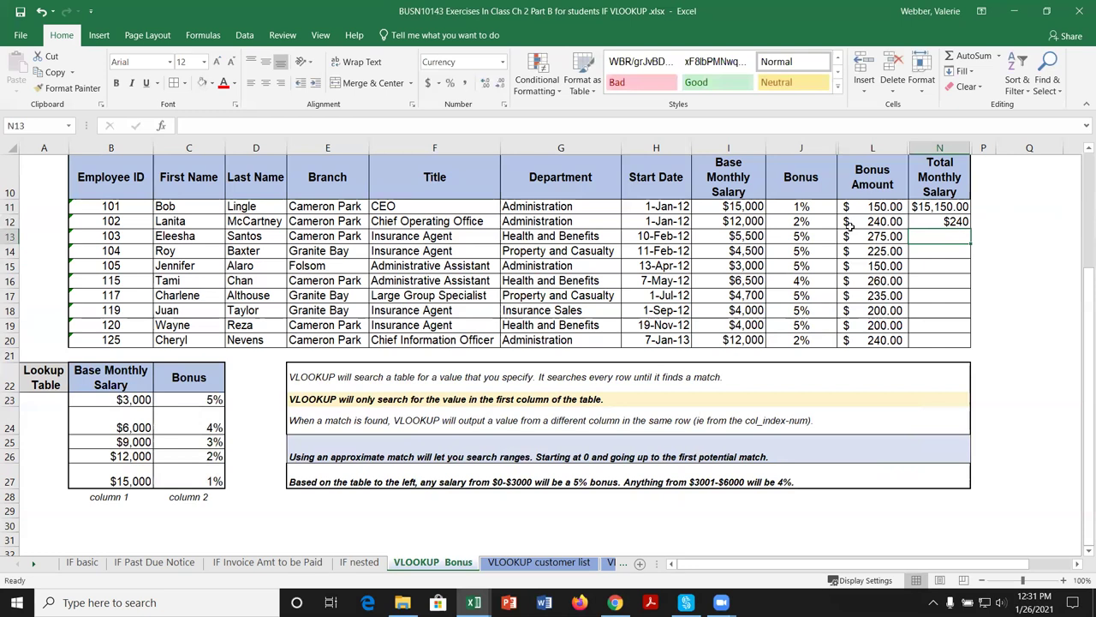
Wrap N12's product in parentheses and add +I12 for a $12,240 total.
left_click(932, 219)
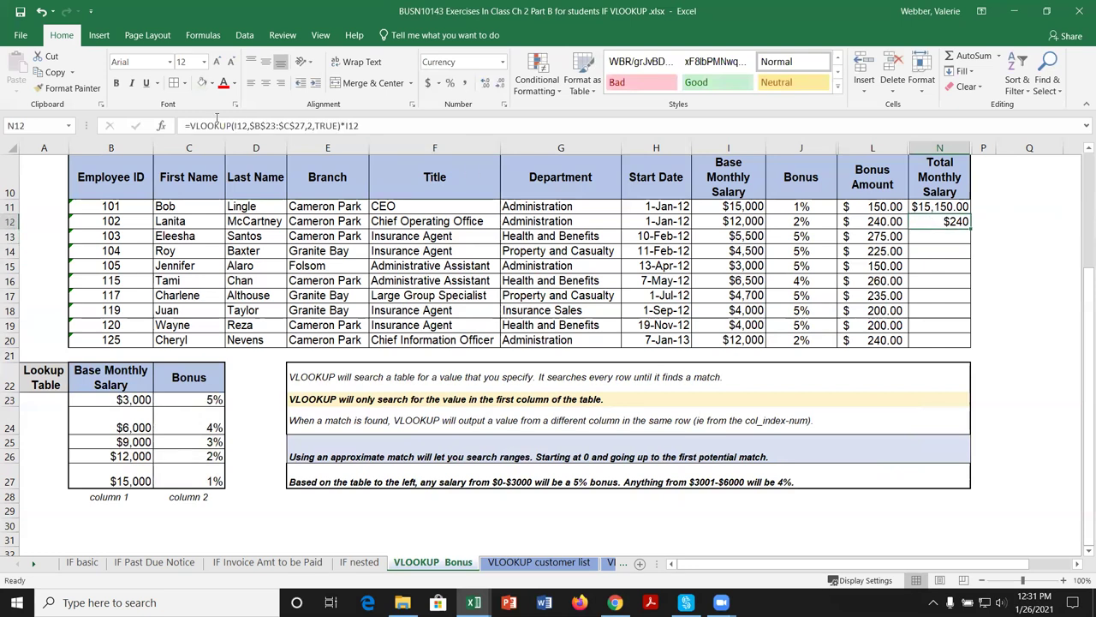
left_click(192, 126)
type("(")
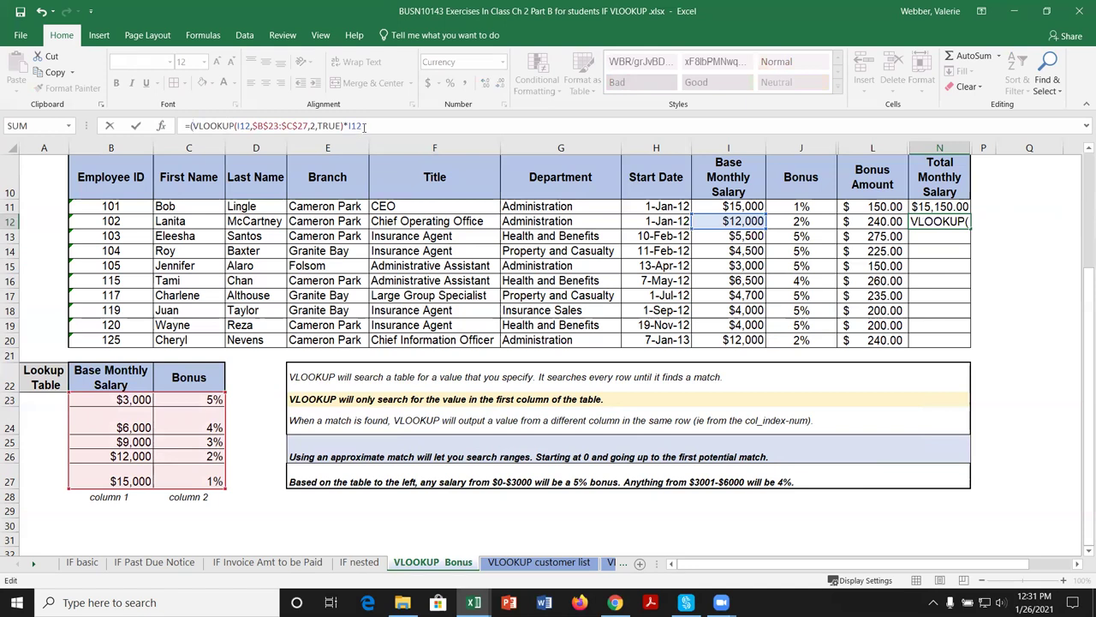
left_click(365, 126)
type(")+")
left_click(751, 221)
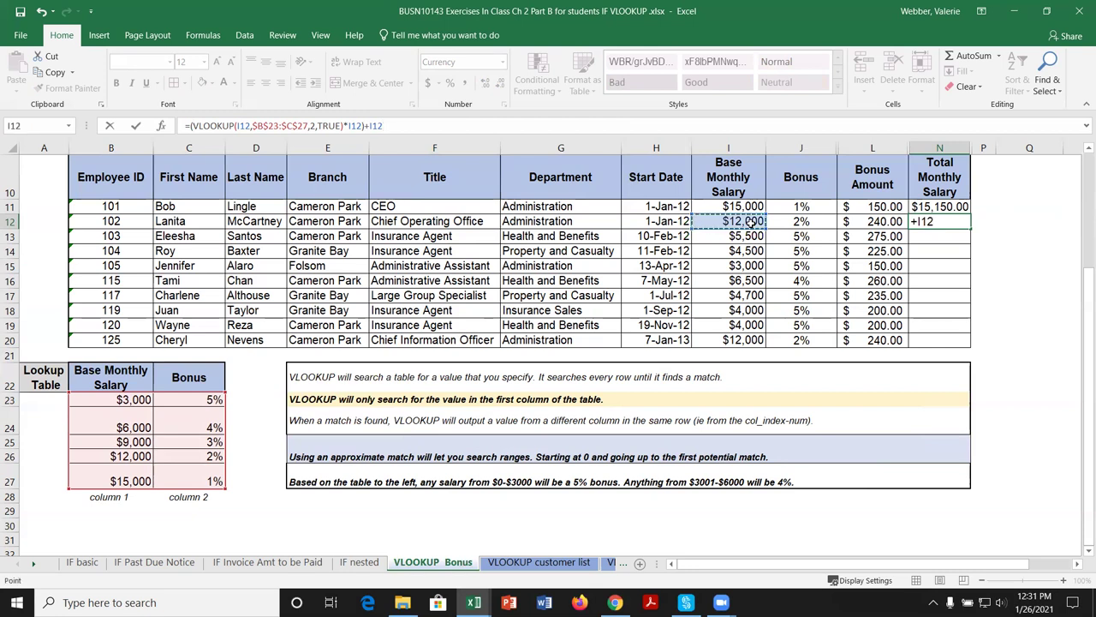
key("Return")
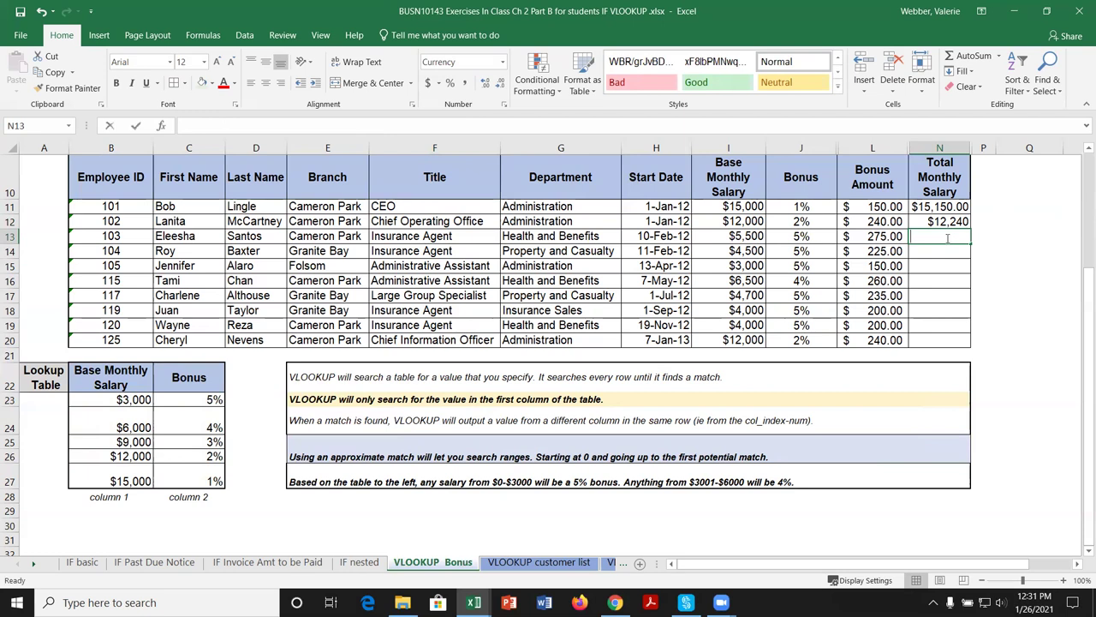
type("=v")
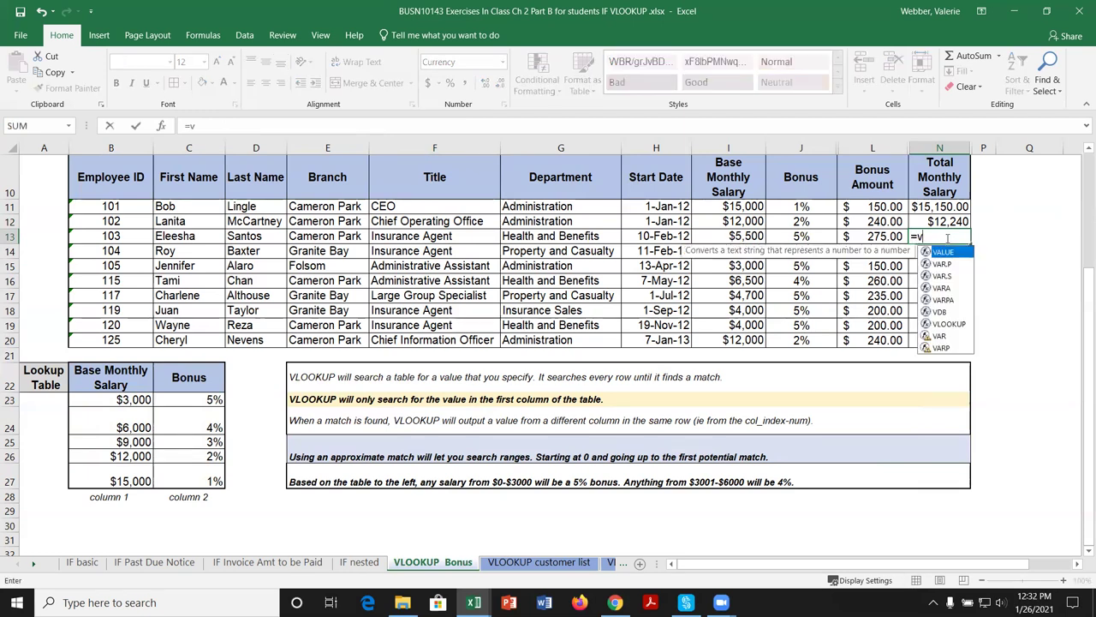
type("l")
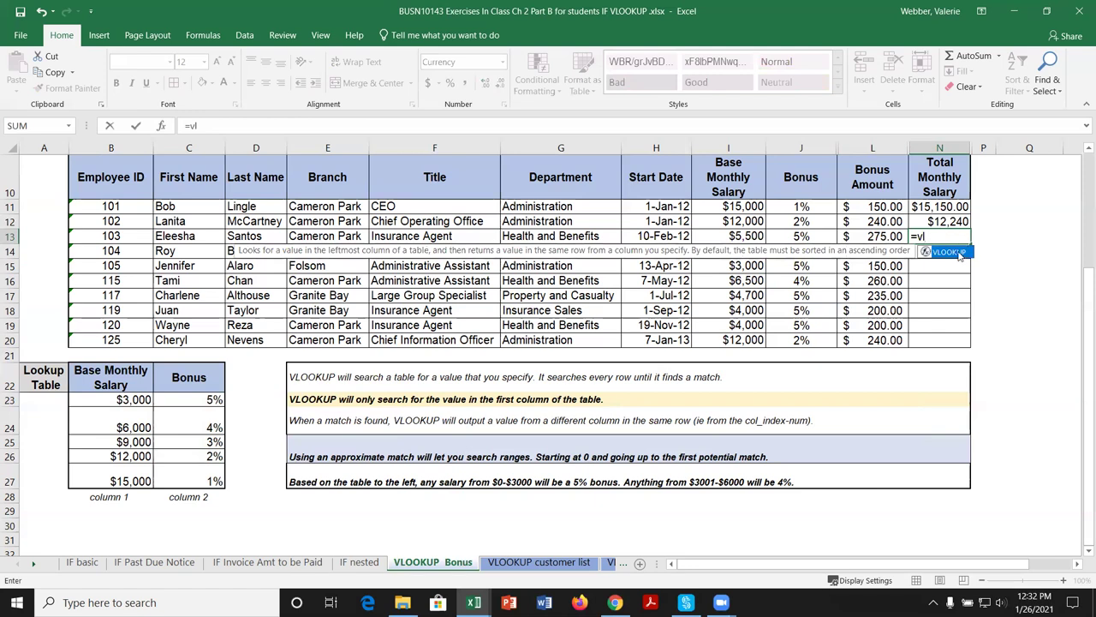
Enter a VLOOKUP in N13 with I13, $B$23:$C$27, 2 and TRUE.
double_click(959, 253)
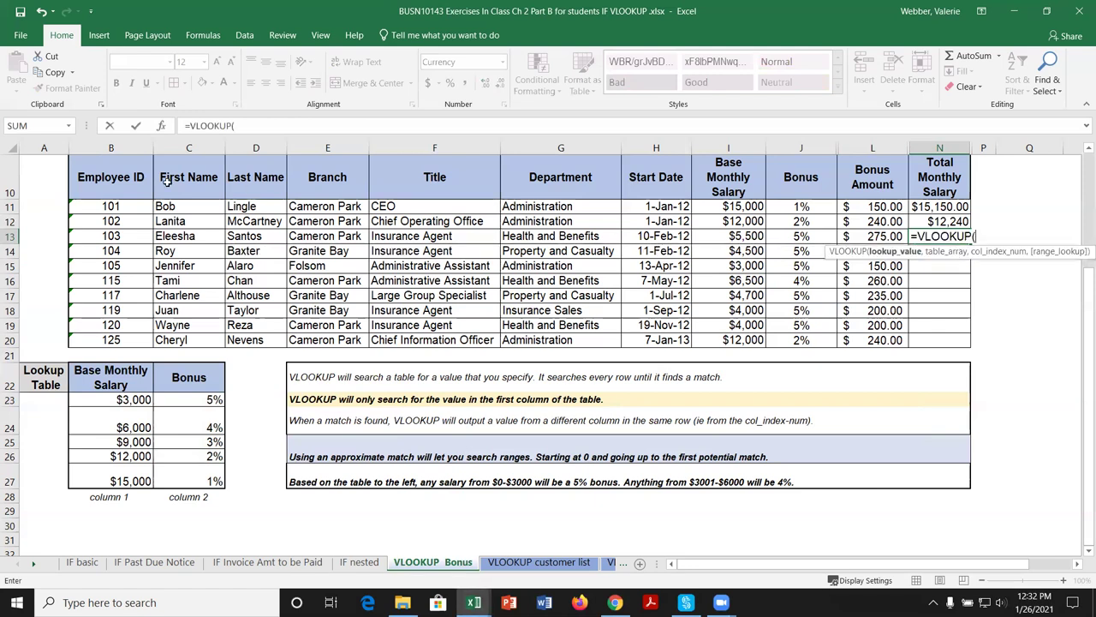
left_click(160, 126)
left_click(743, 235)
left_click(668, 310)
left_click_drag(142, 399, 192, 482)
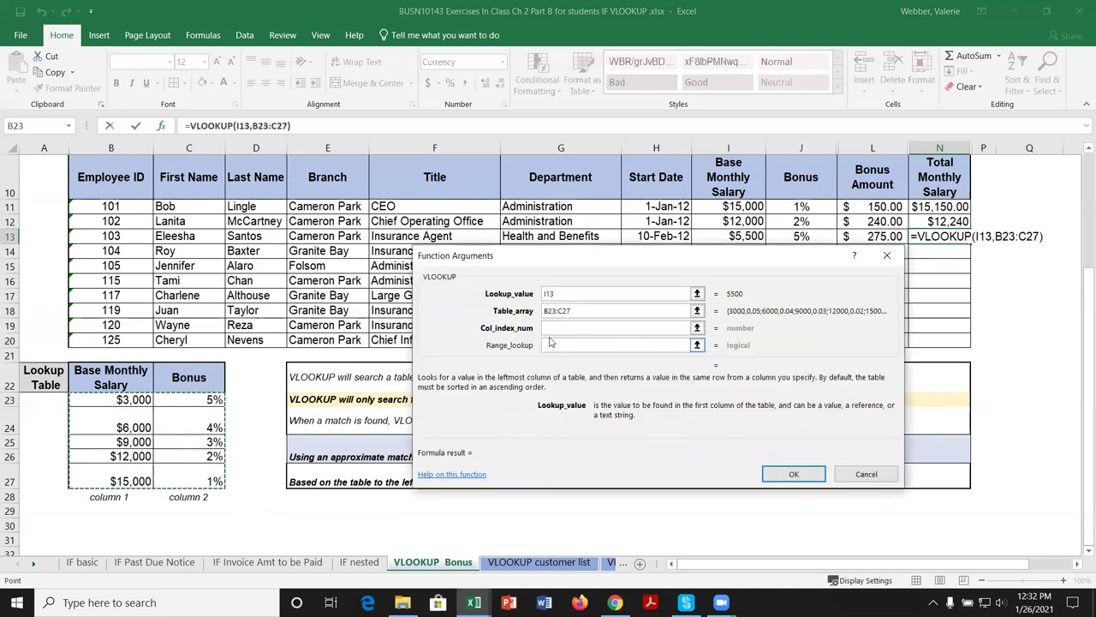
key("F4")
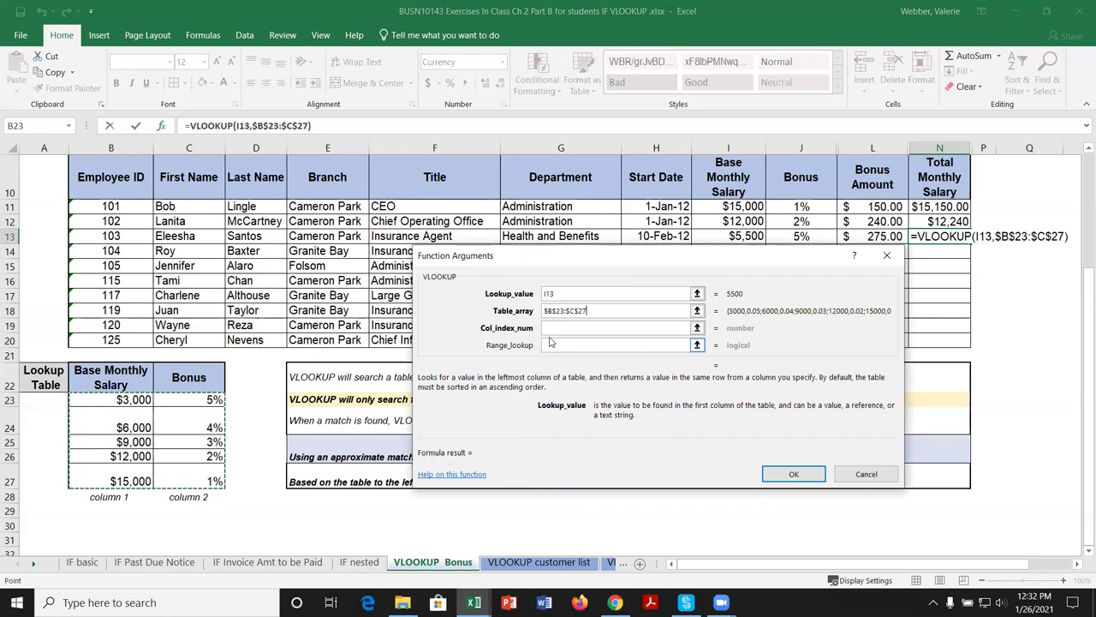
left_click(562, 327)
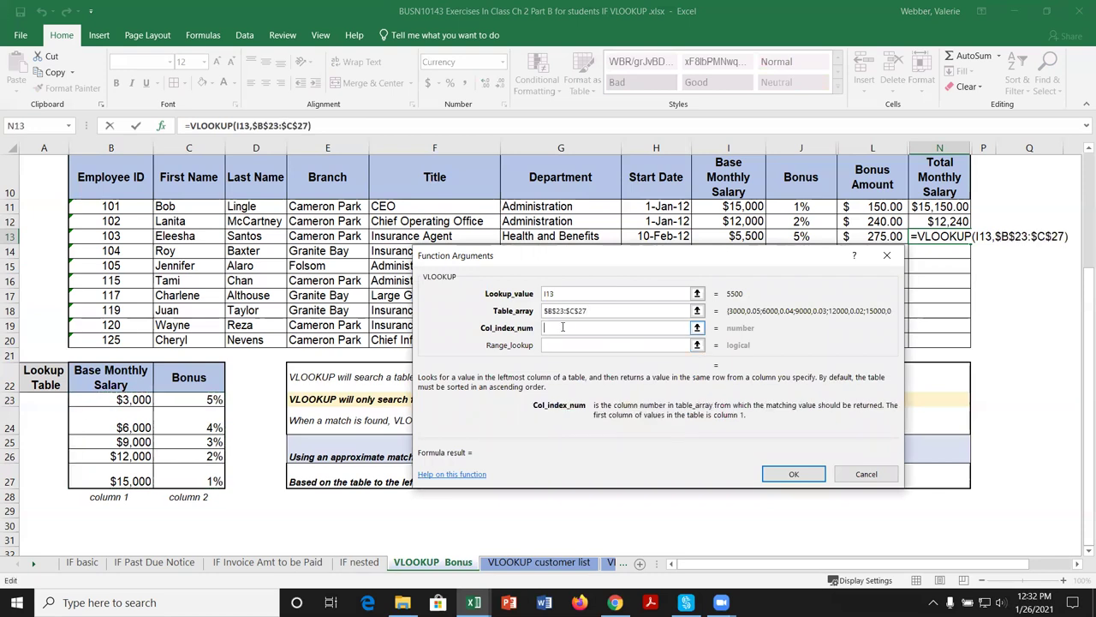
type("2")
left_click(552, 347)
type("true")
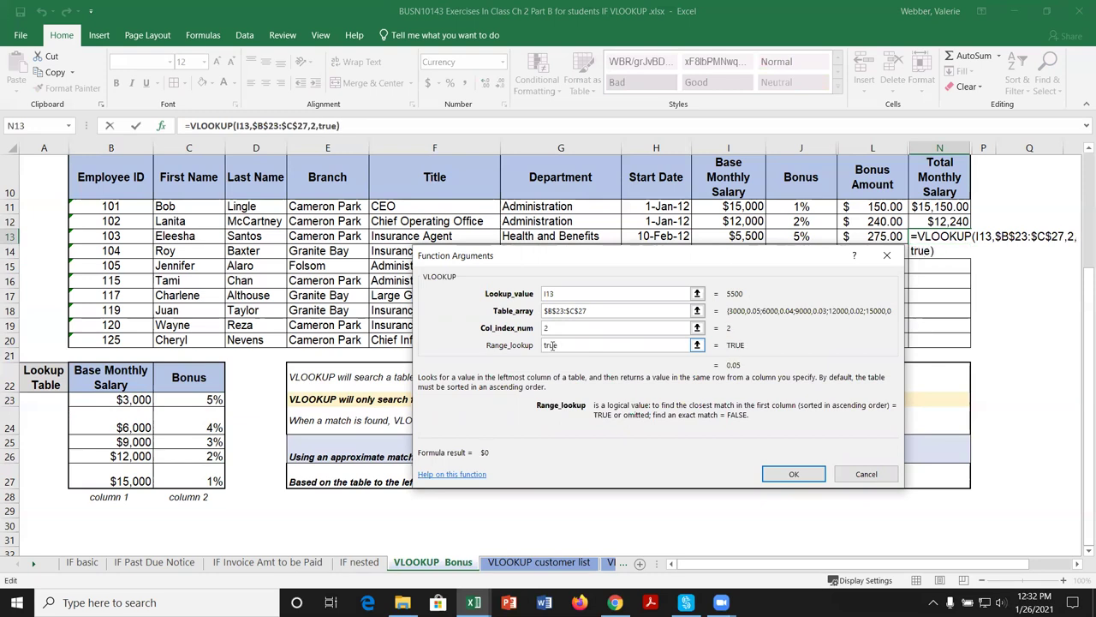
left_click(800, 472)
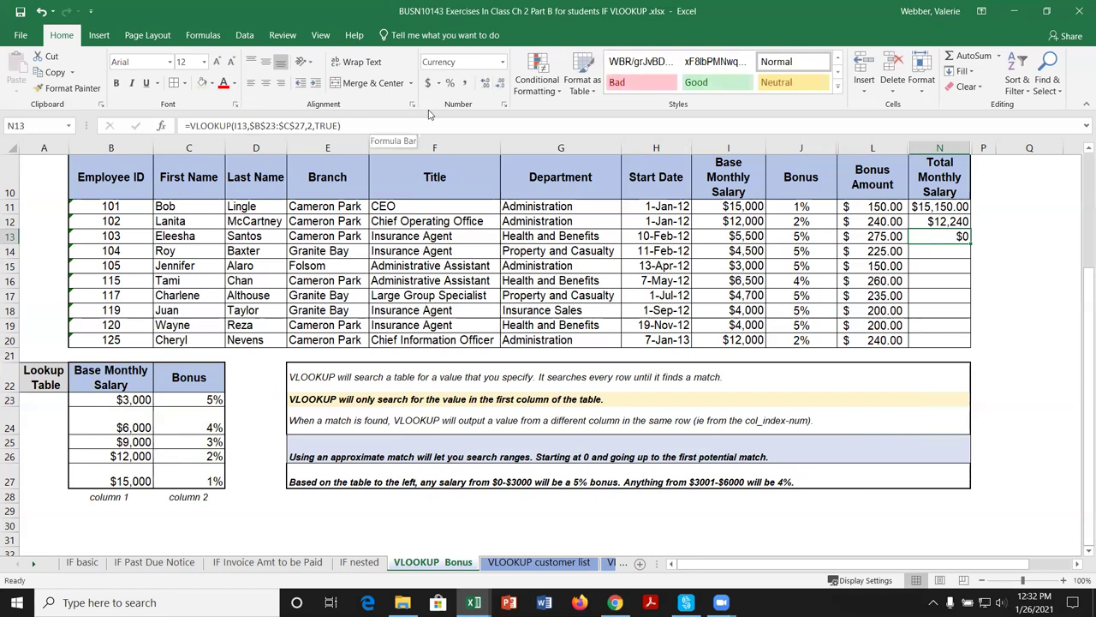
Show more decimals in N13 and multiply its lookup result by I13.
left_click(485, 83)
left_click(485, 83)
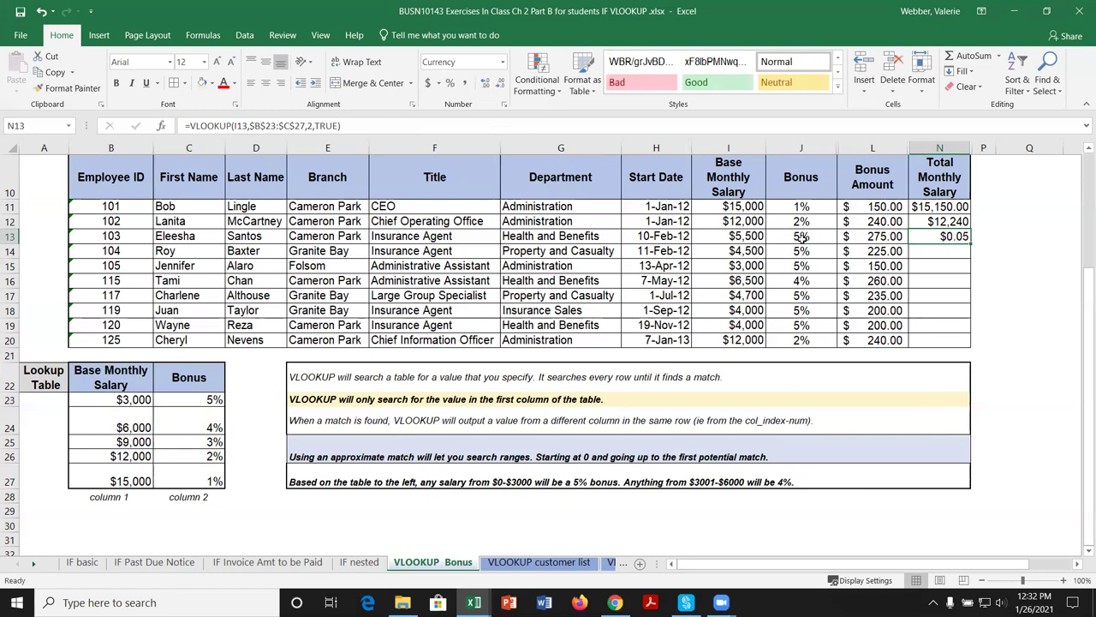
left_click(356, 126)
type("*")
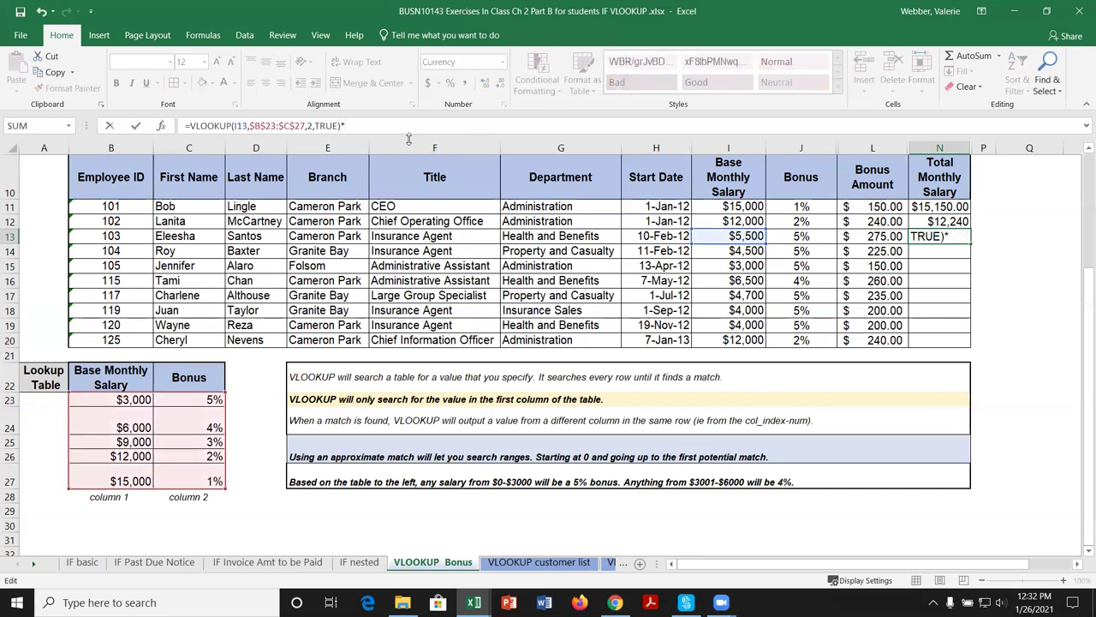
left_click(732, 235)
key("Return")
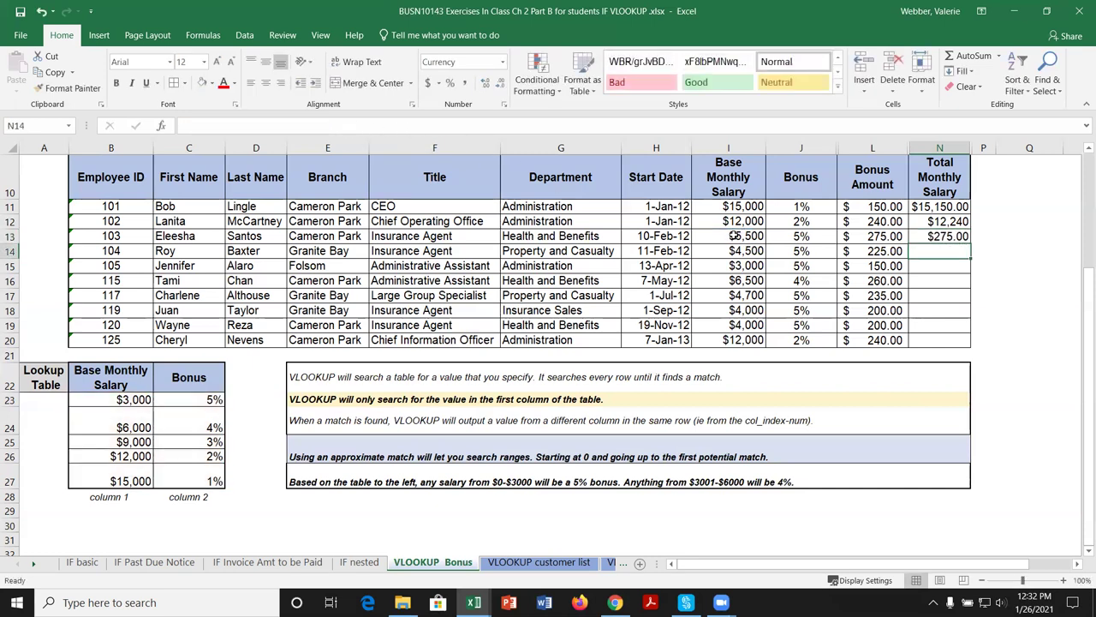
Add +I13 to N13's formula for a $5,775.00 total monthly salary.
left_click(957, 238)
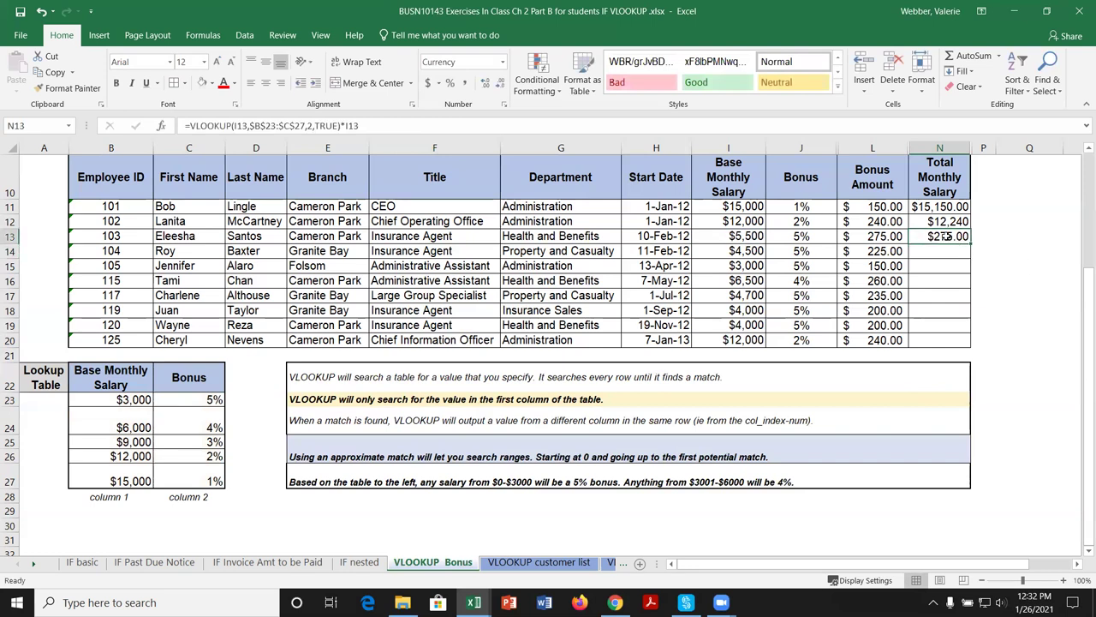
left_click(190, 124)
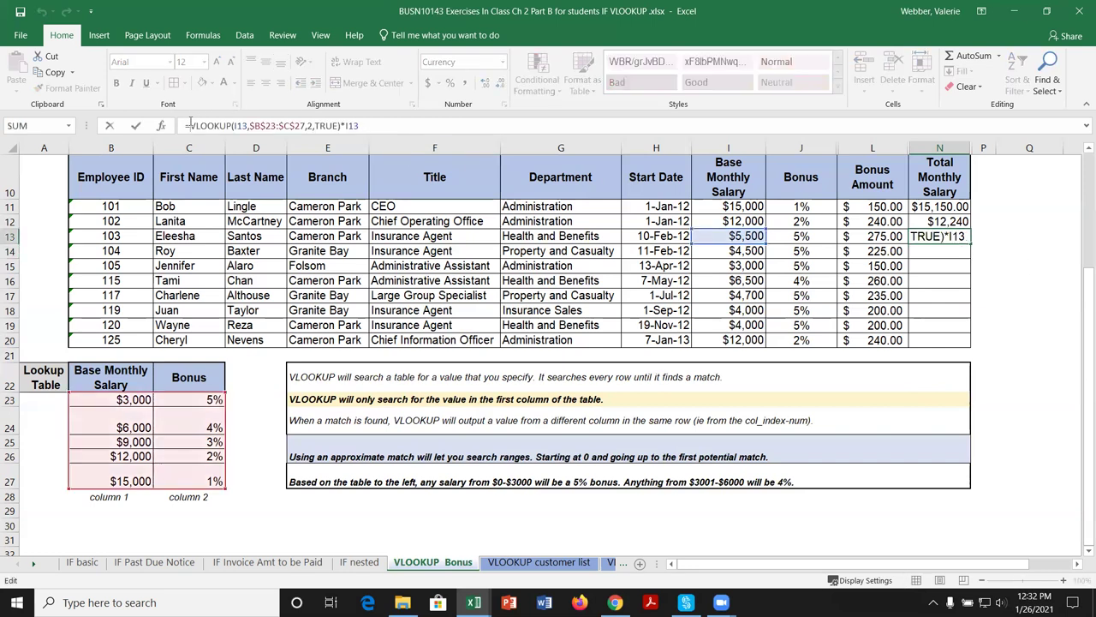
left_click(366, 126)
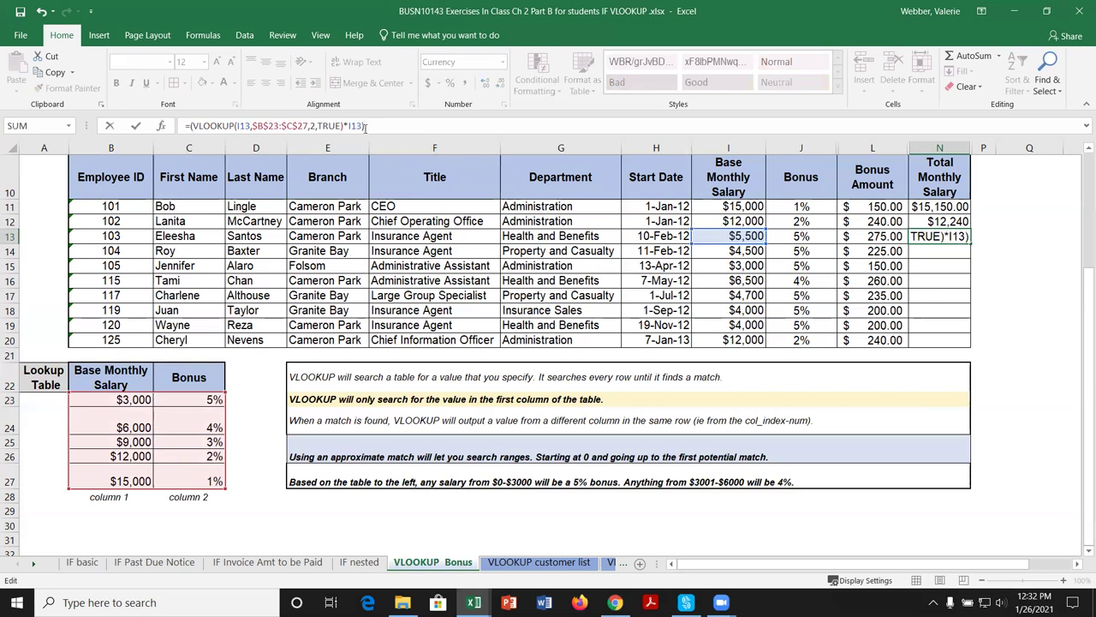
type("+")
left_click(722, 234)
key("Return")
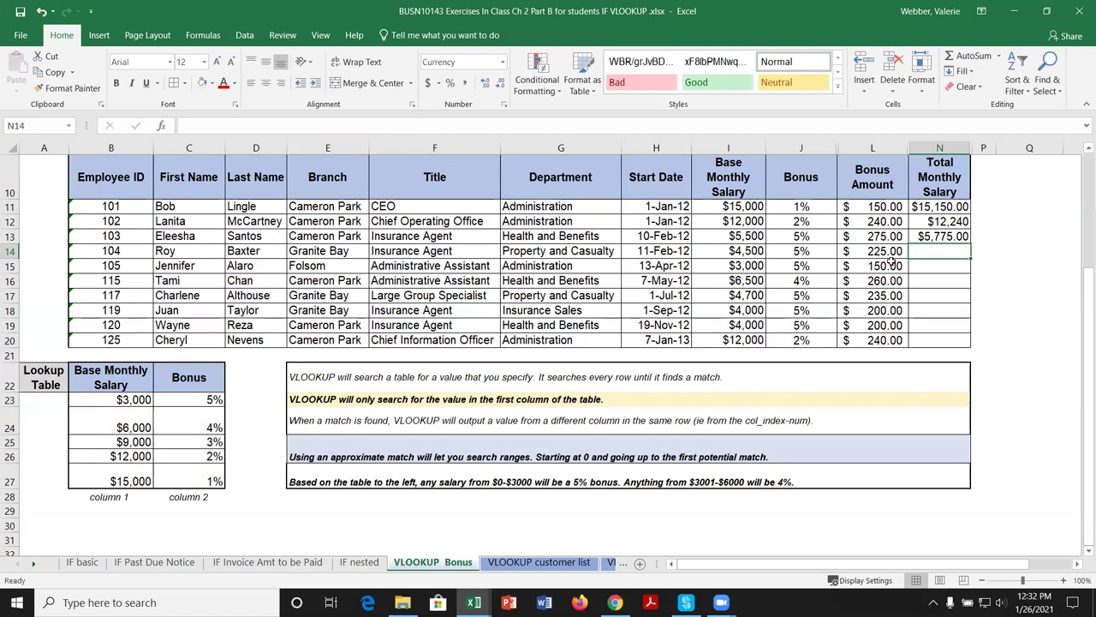
Fill N13's total salary formula down through N20.
left_click(942, 237)
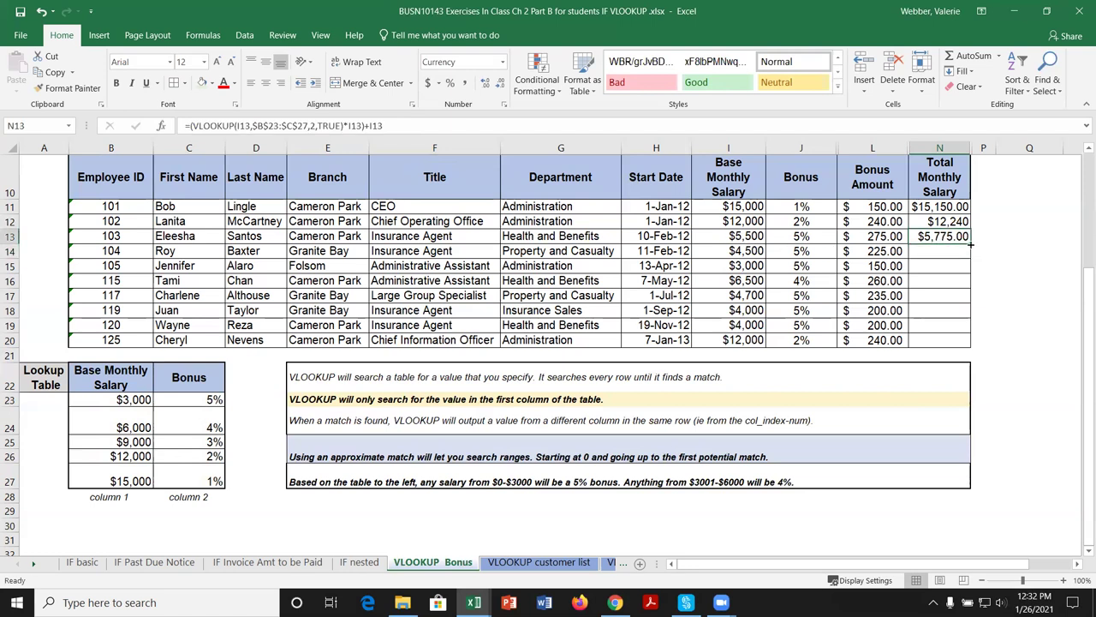
double_click(970, 244)
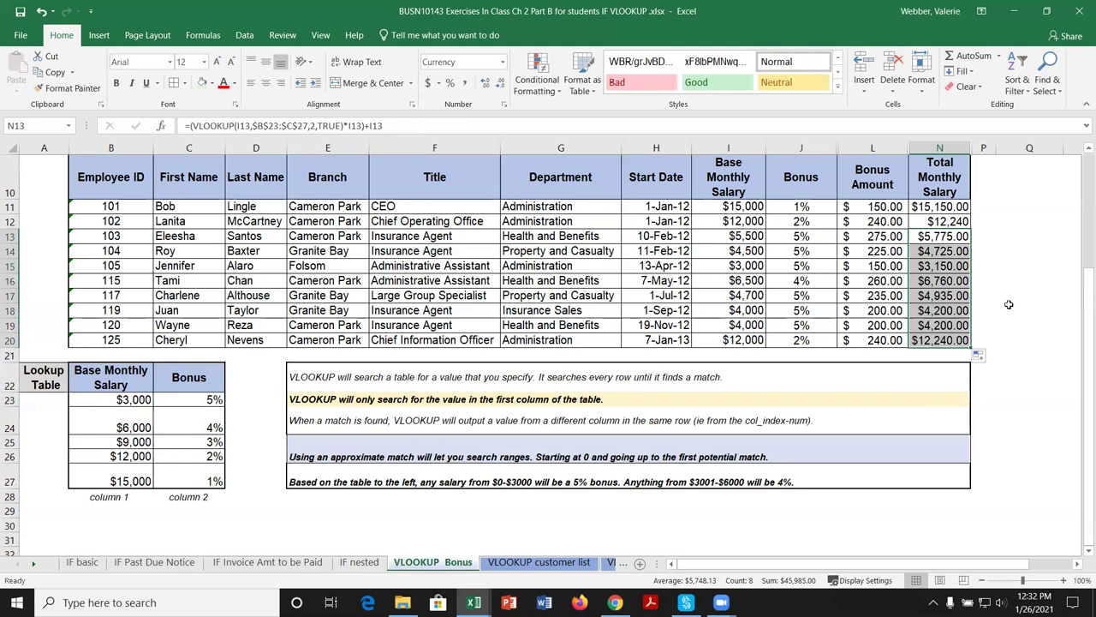
left_click(1032, 314)
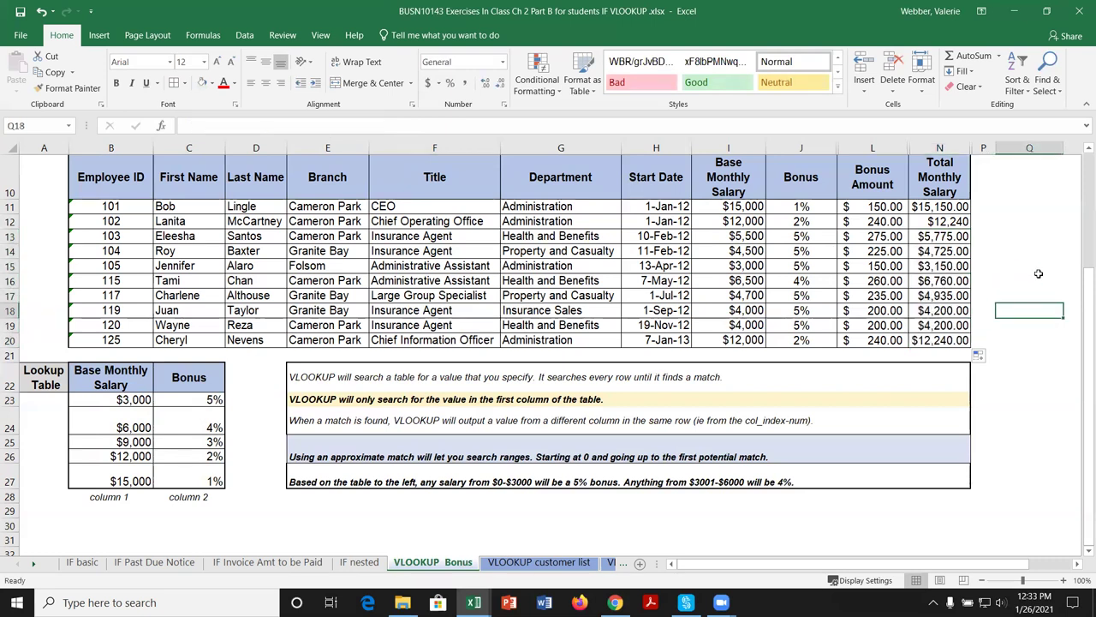
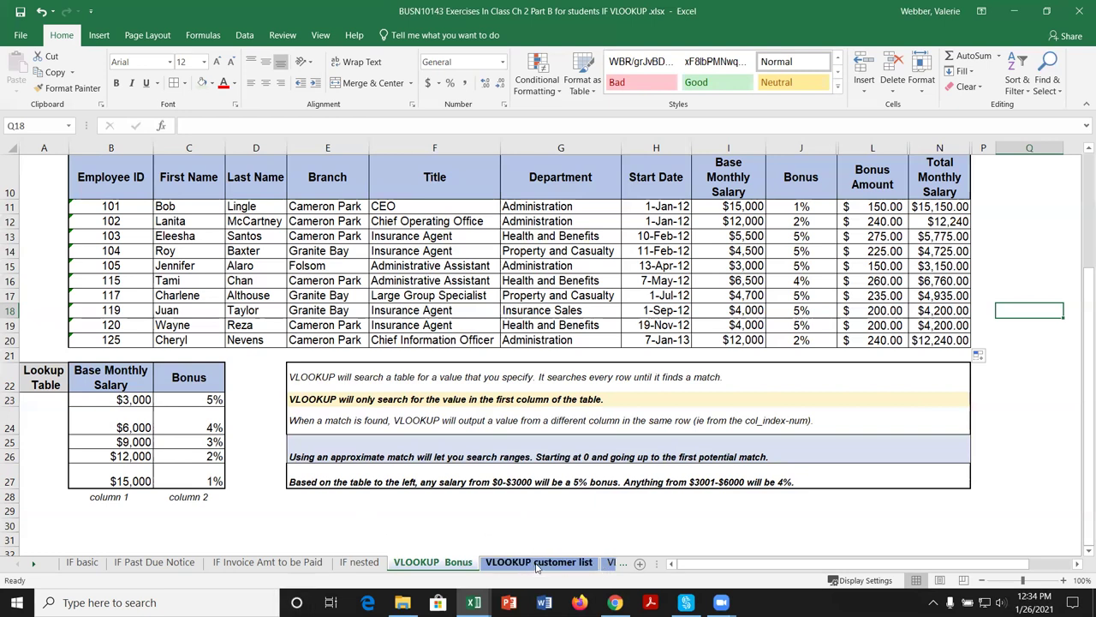
Go to the VLOOKUP customer list sheet and bring the Report 1 table into view.
left_click(537, 562)
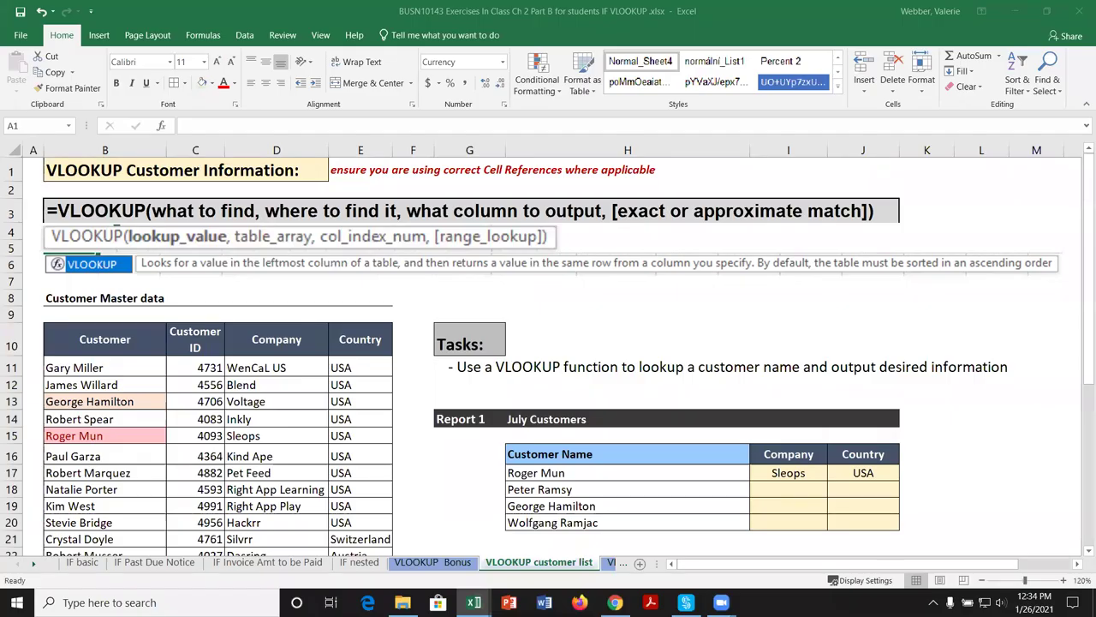
mouse_move(474, 602)
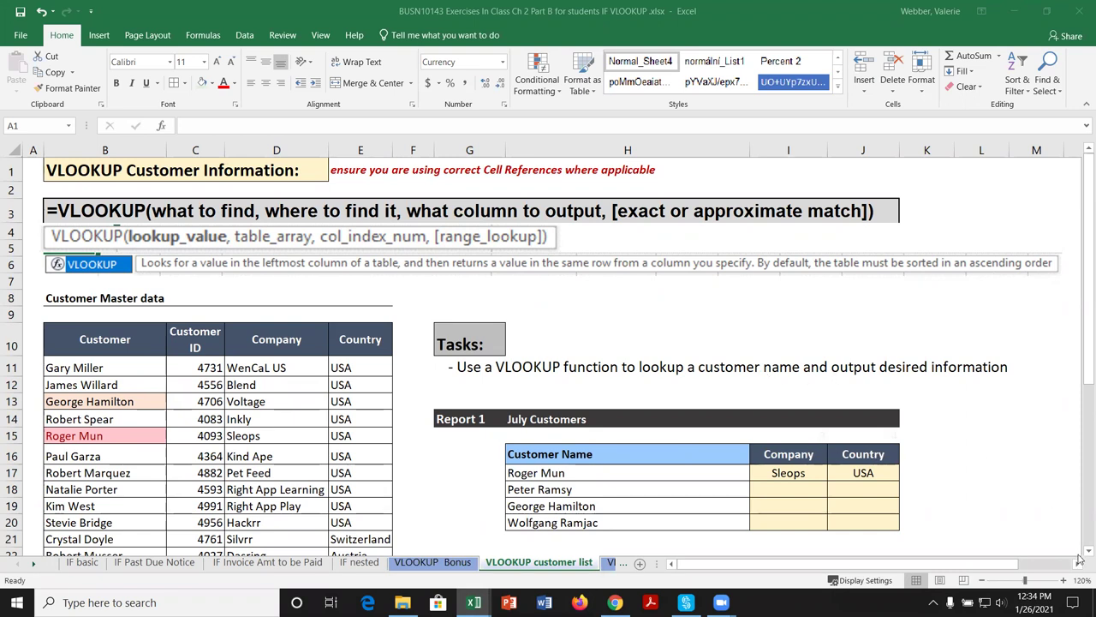
scroll(1079, 558, "down", 3)
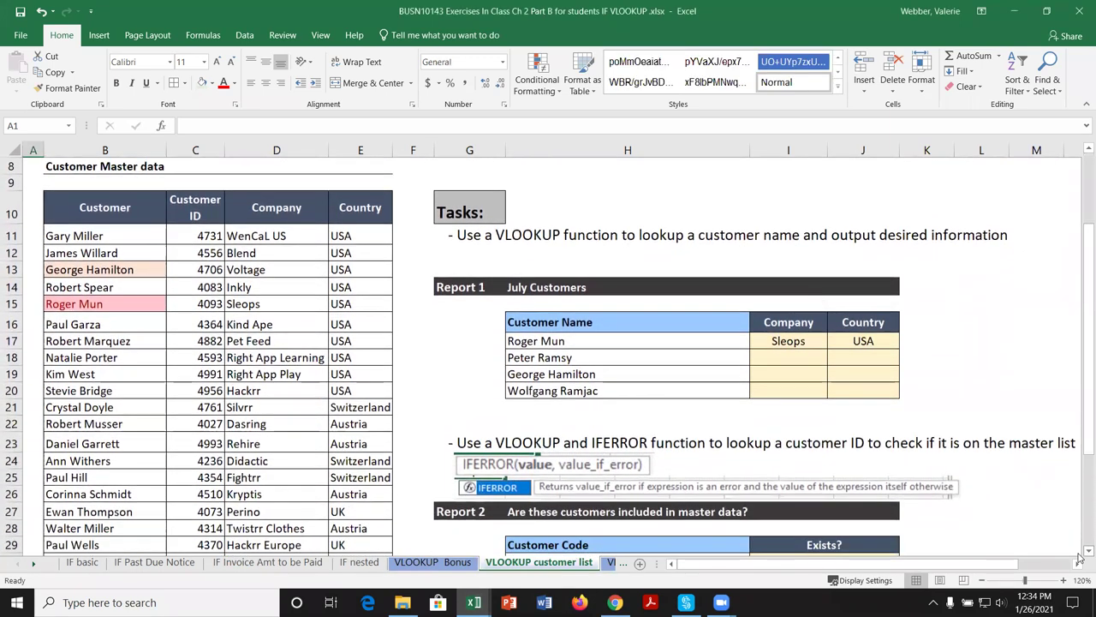
left_click(800, 341)
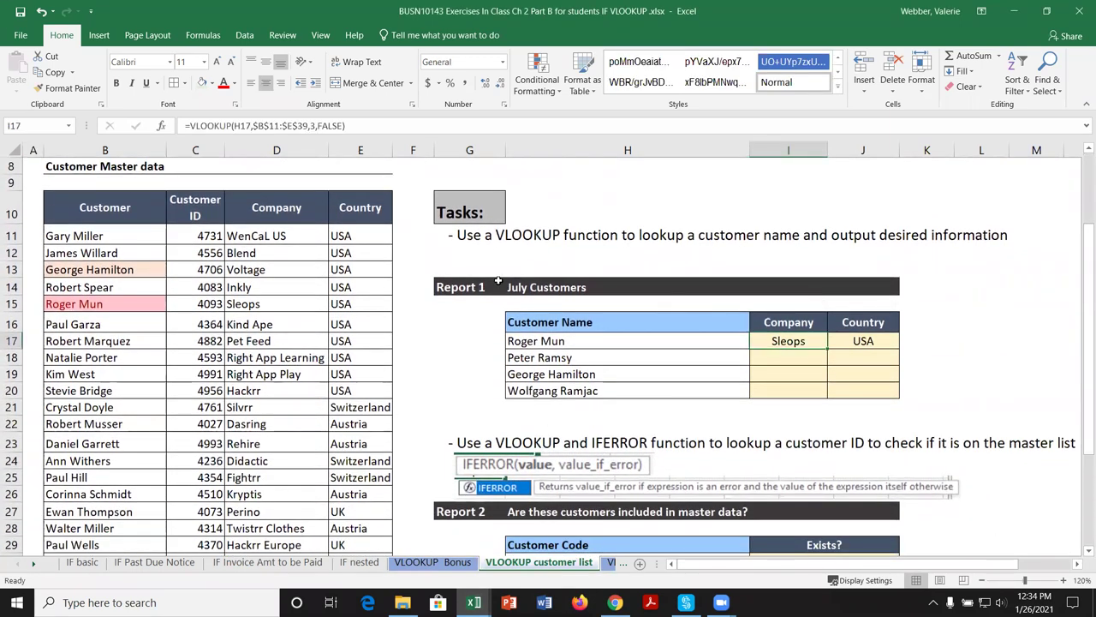
left_click(353, 126)
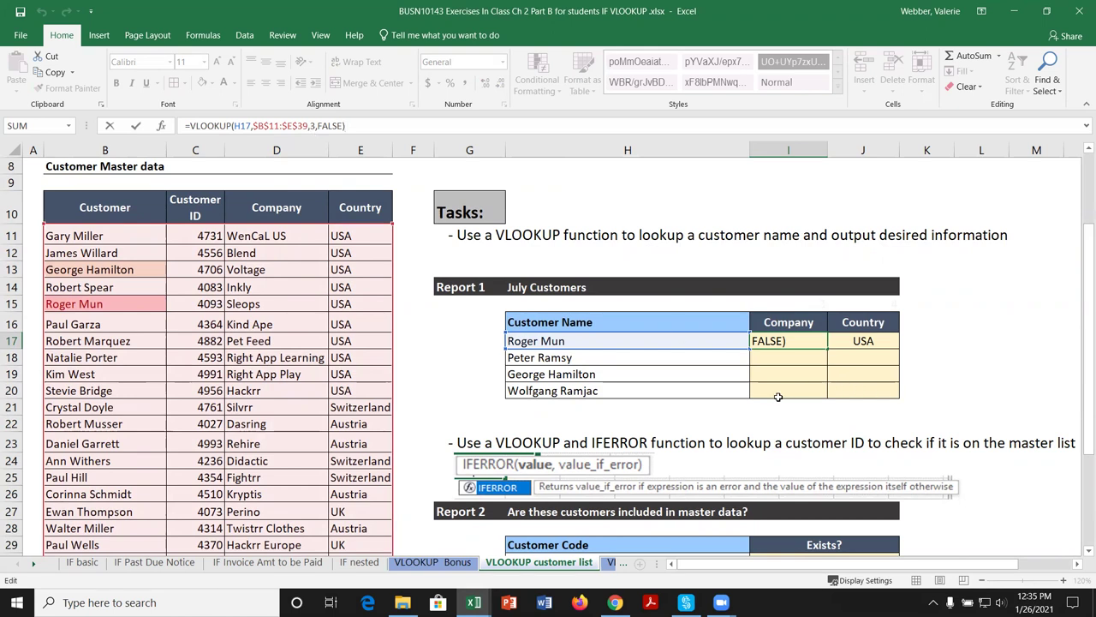
key("Return")
left_click(865, 341)
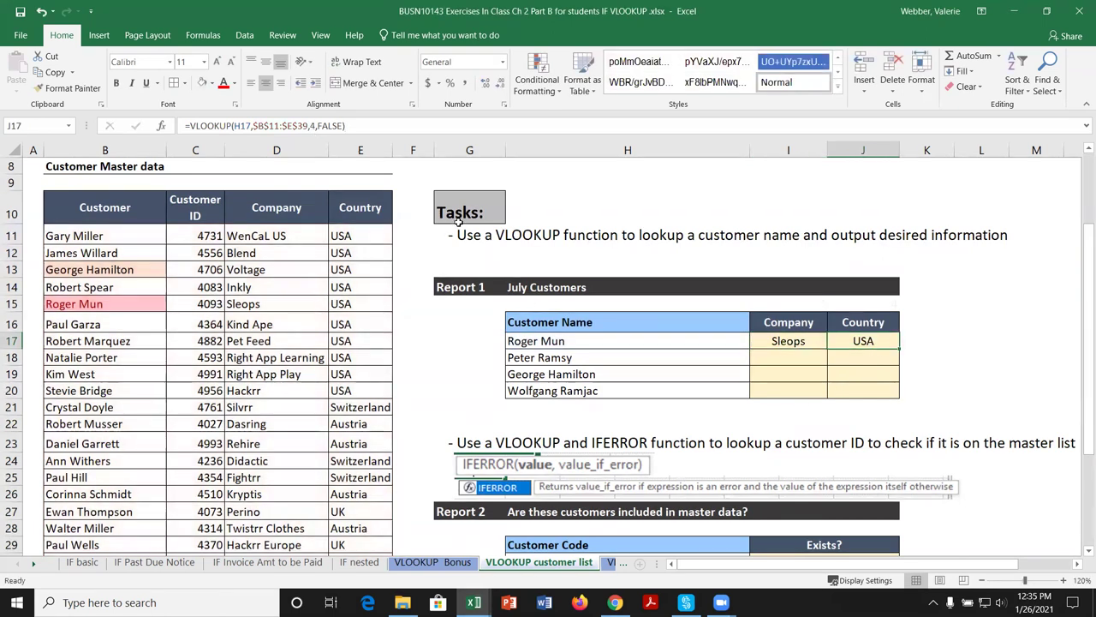
key("F2")
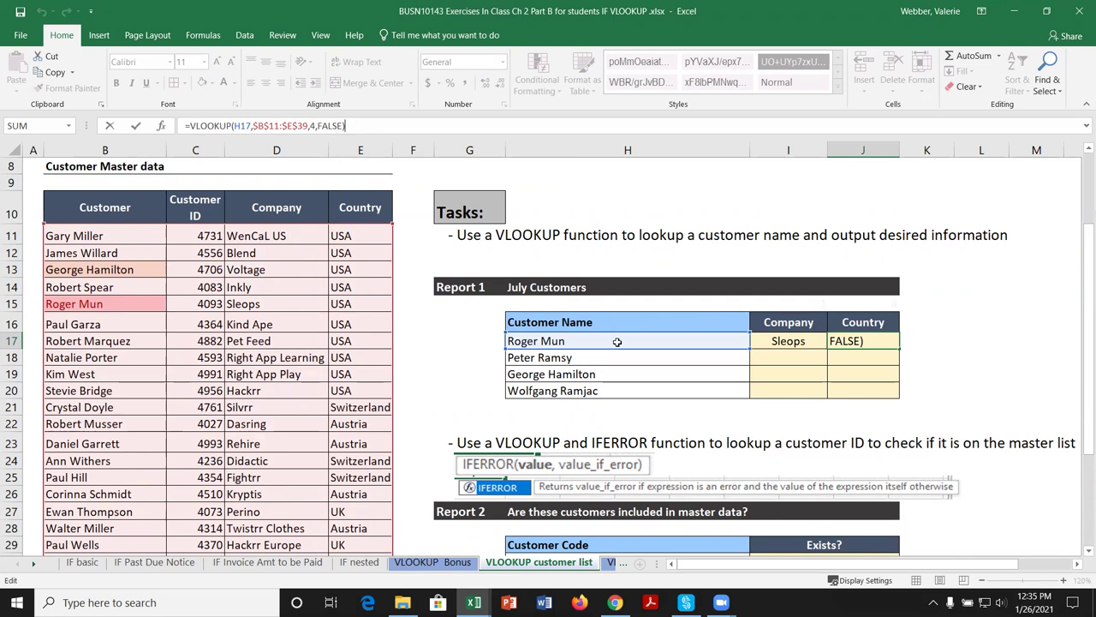
key("ctrl+Return")
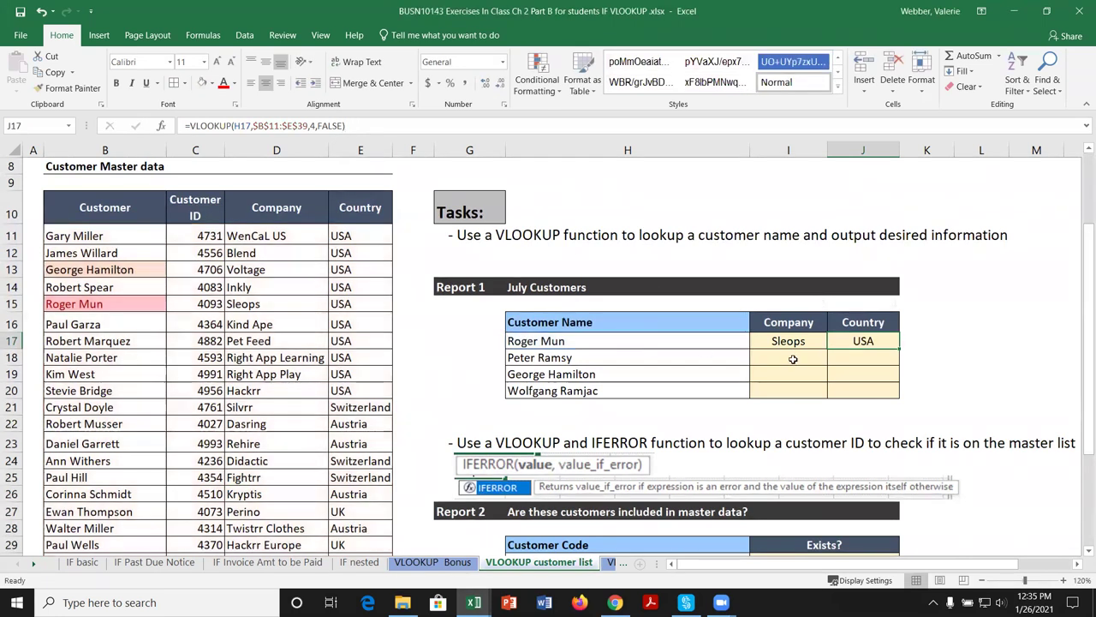
Start a VLOOKUP in I18 with lookup value H18 and absolute table $B$11:$E$39.
left_click(793, 353)
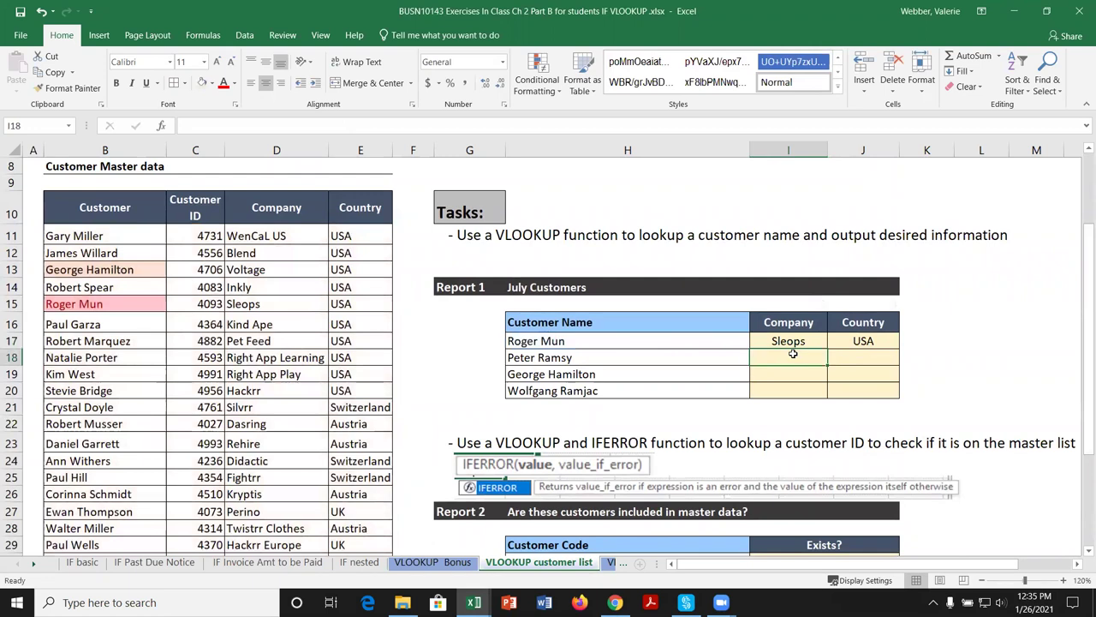
type("=vloo")
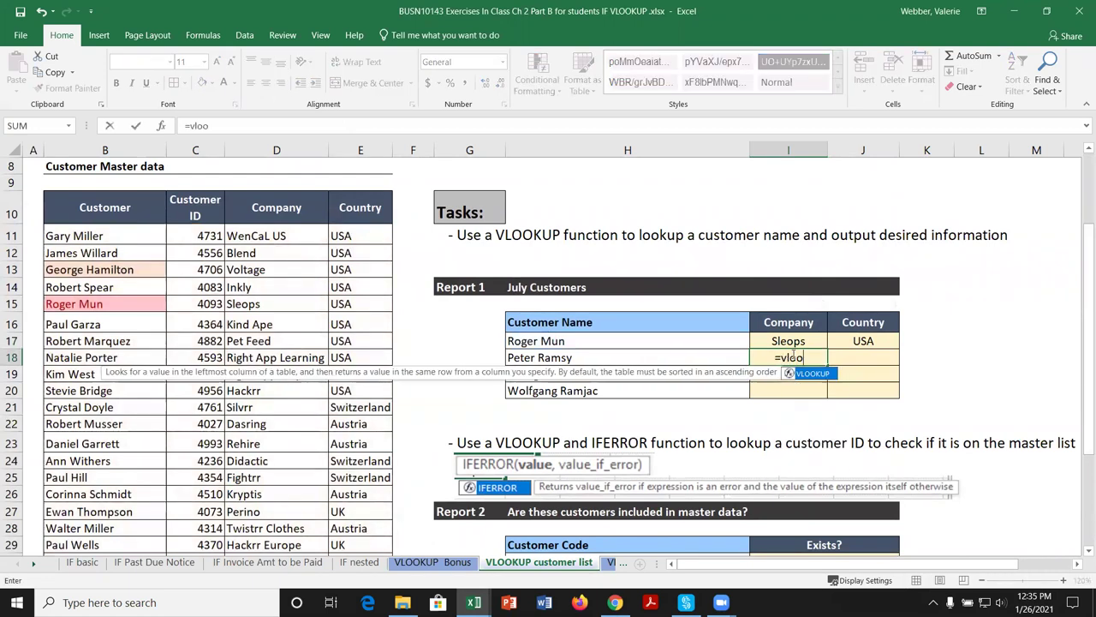
key("Tab")
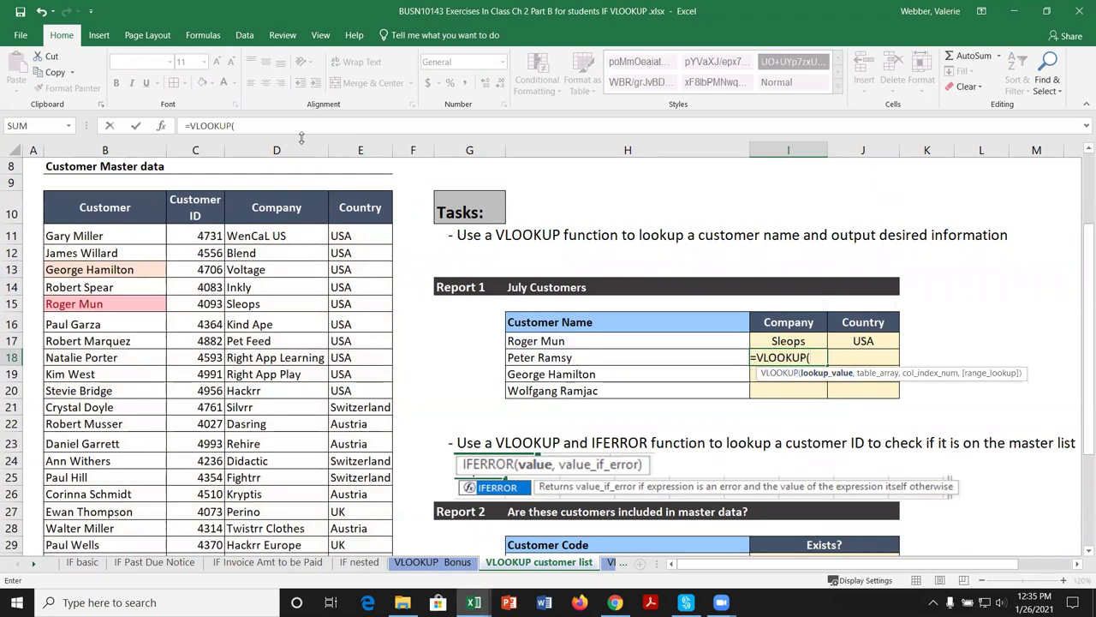
left_click(160, 126)
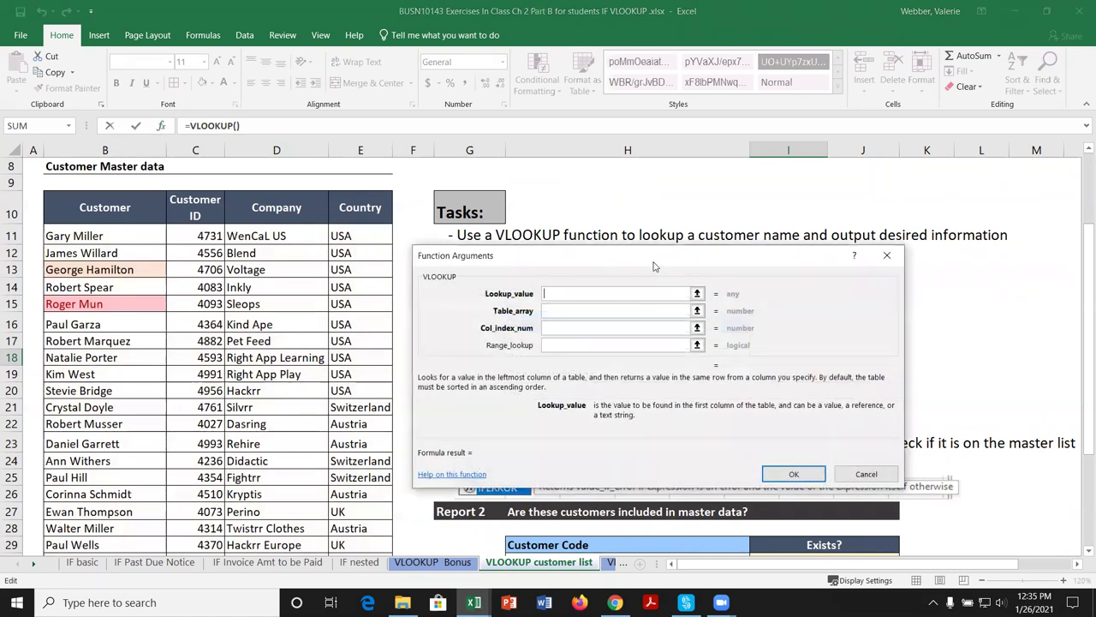
left_click_drag(654, 261, 666, 82)
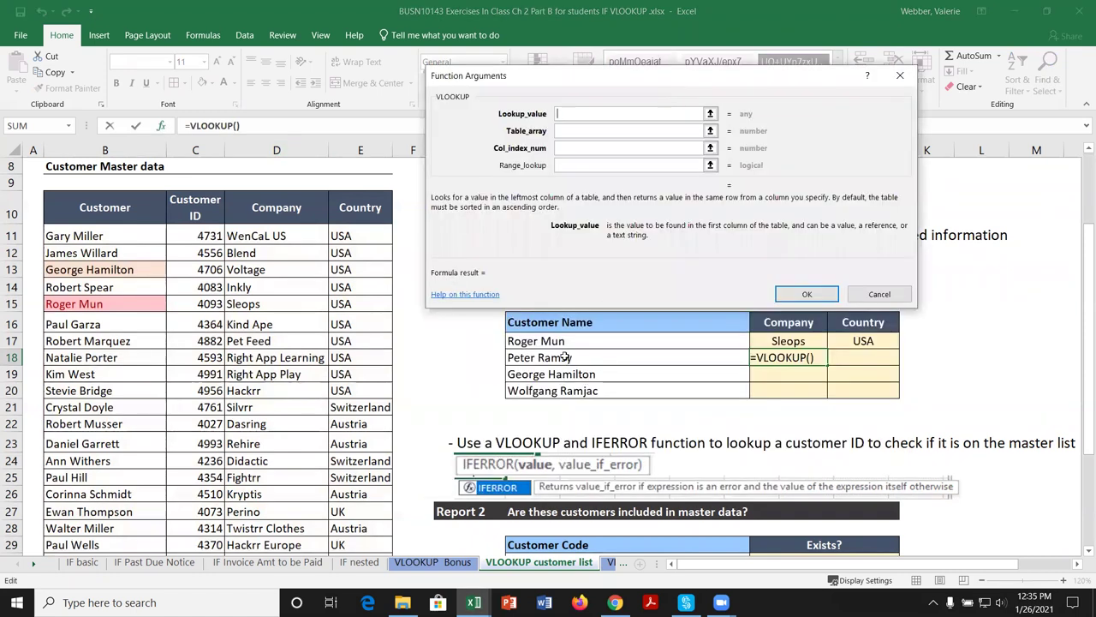
left_click(565, 357)
left_click(698, 131)
left_click_drag(139, 233, 366, 502)
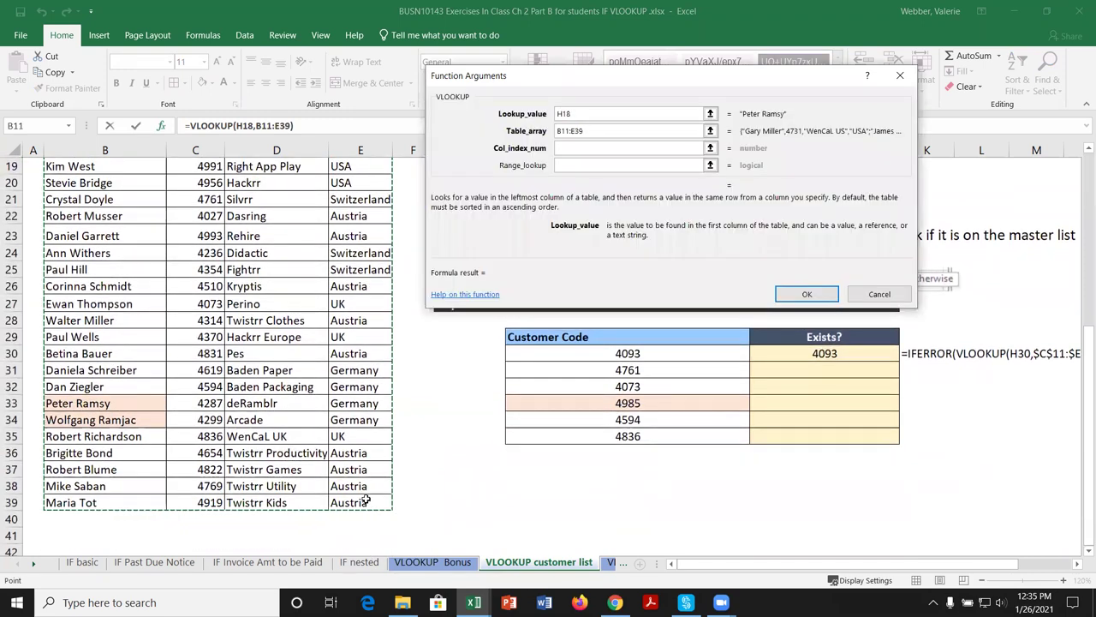
key("F4")
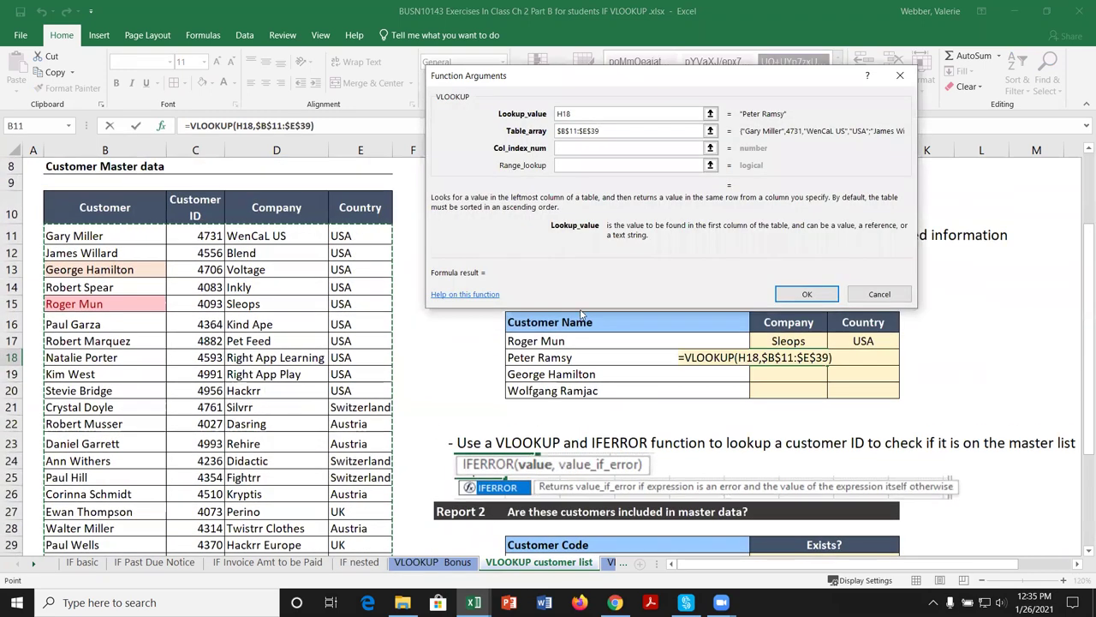
Return column 3 with exact match (False), so I18 shows deRamblr.
left_click(571, 147)
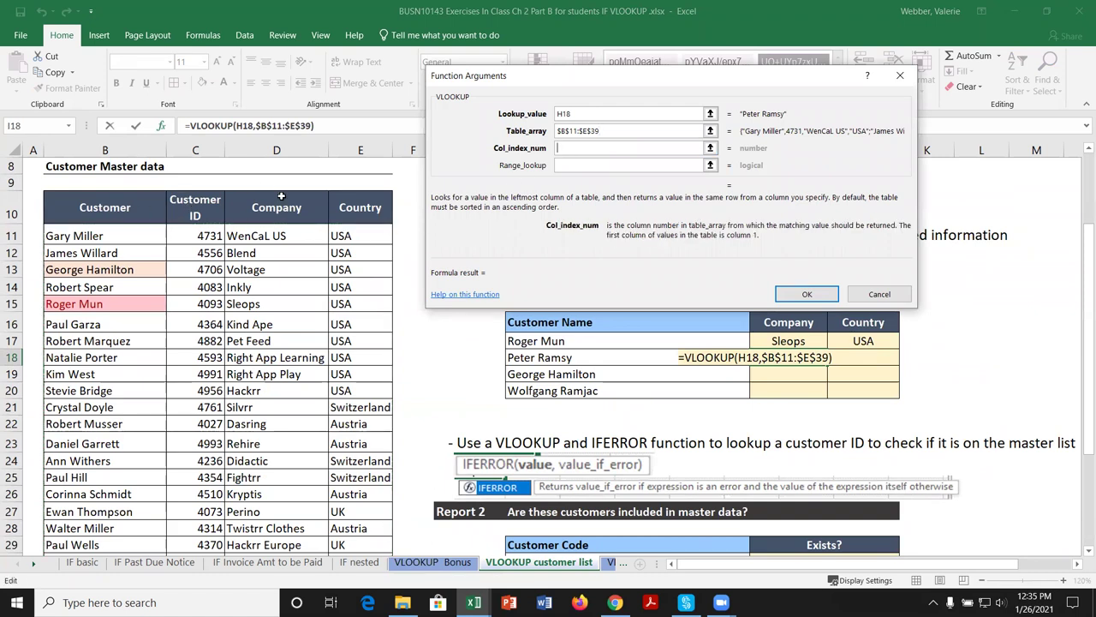
type("3")
left_click(570, 166)
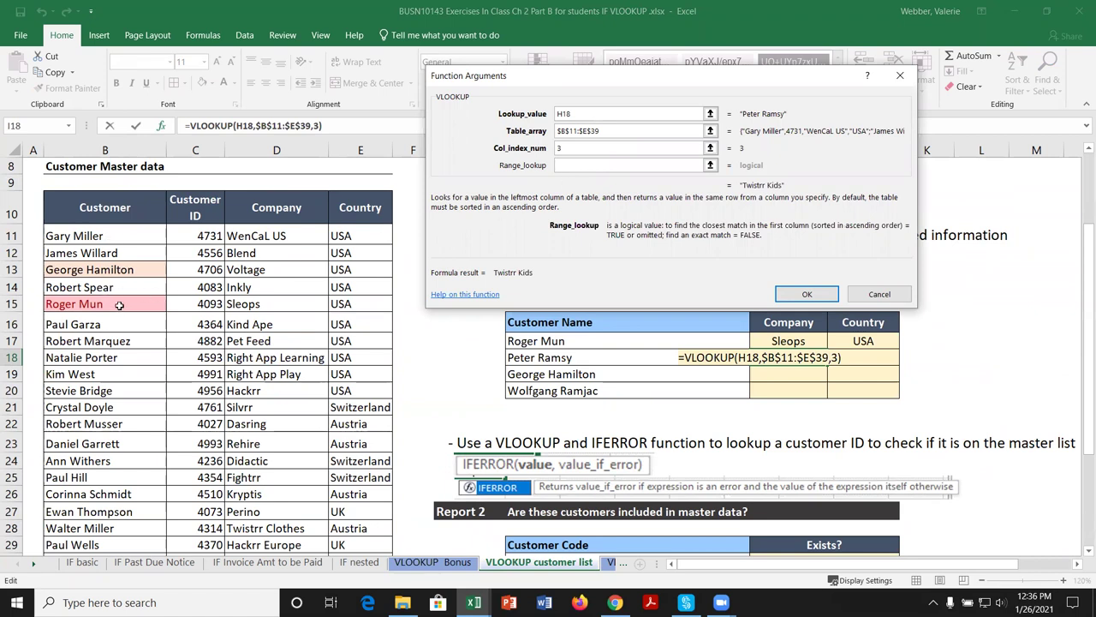
type("False")
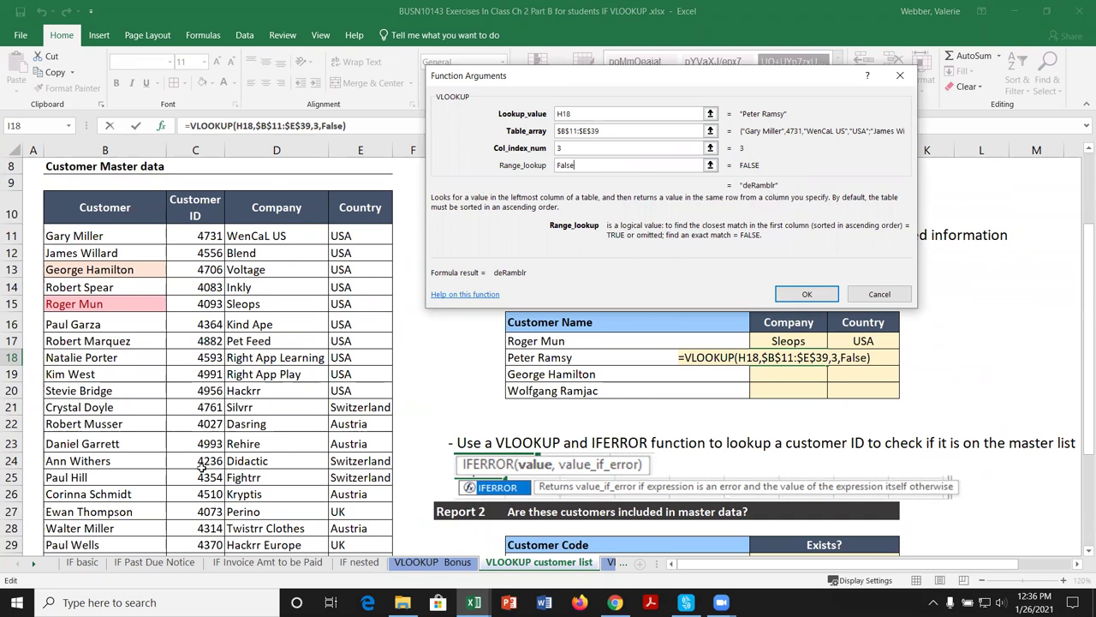
left_click(807, 293)
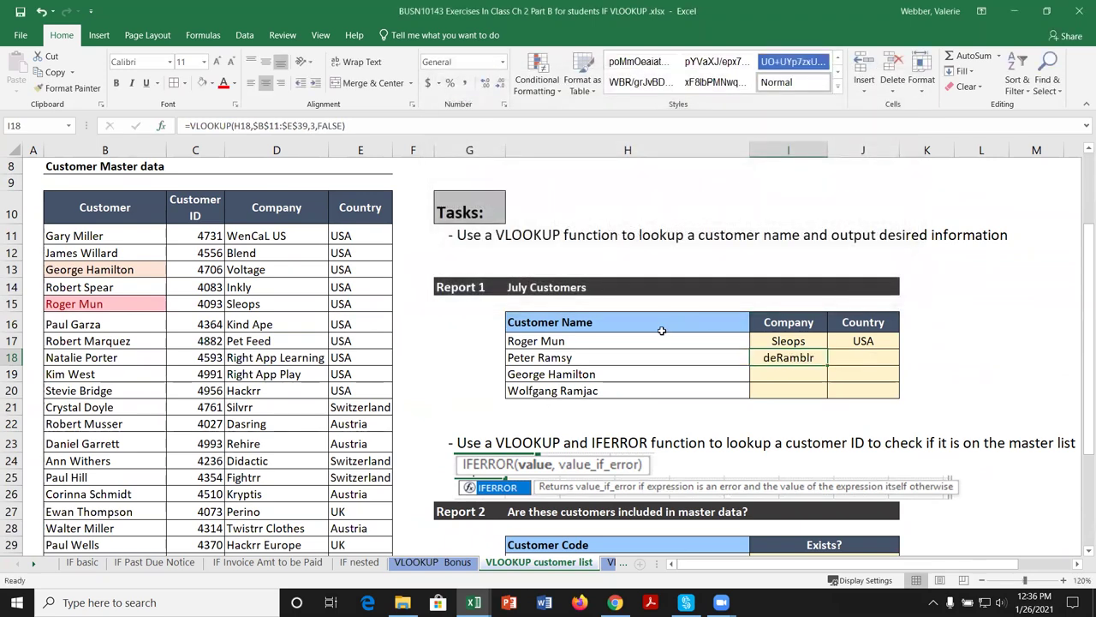
scroll(233, 322, "down", 1)
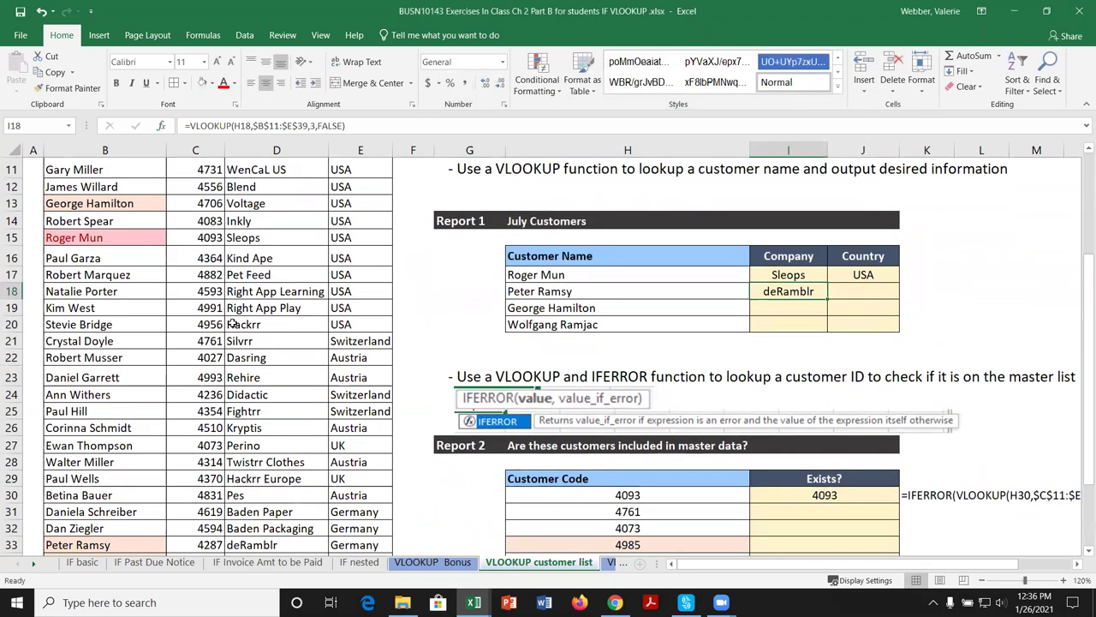
scroll(231, 323, "down", 1)
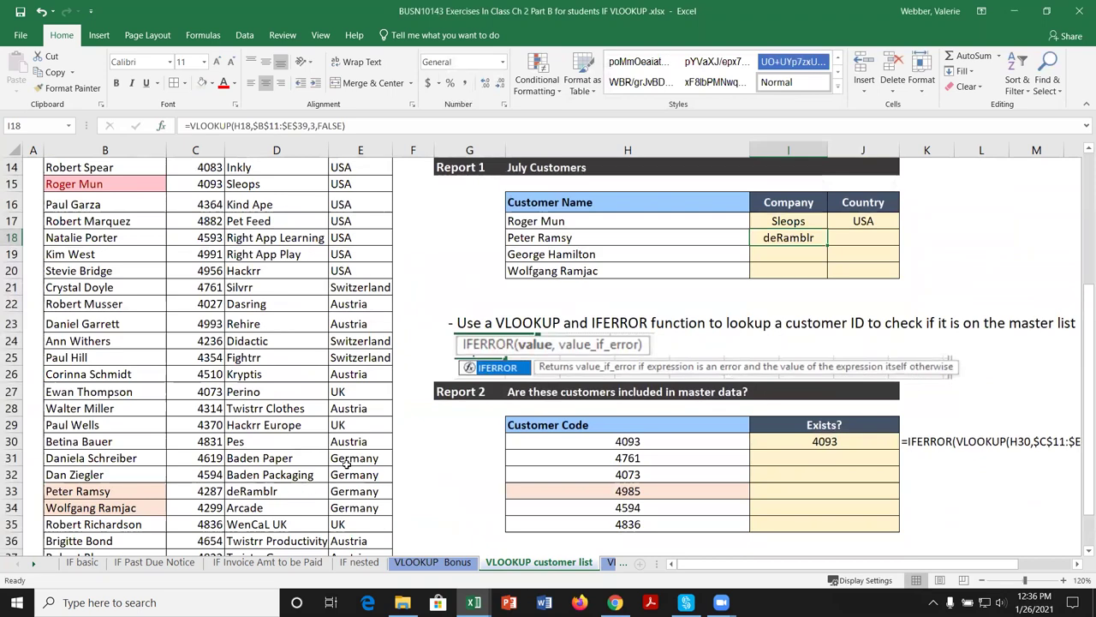
scroll(454, 257, "up", 2)
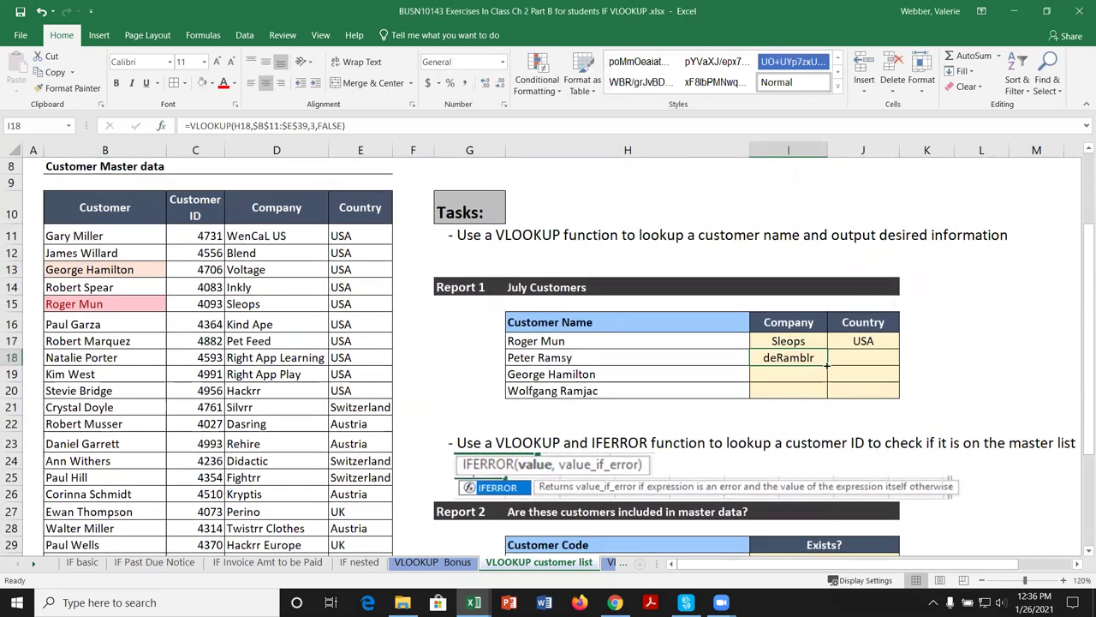
Fill the I18 company VLOOKUP down to I20, returning Voltage and Arcade.
left_click_drag(826, 365, 827, 398)
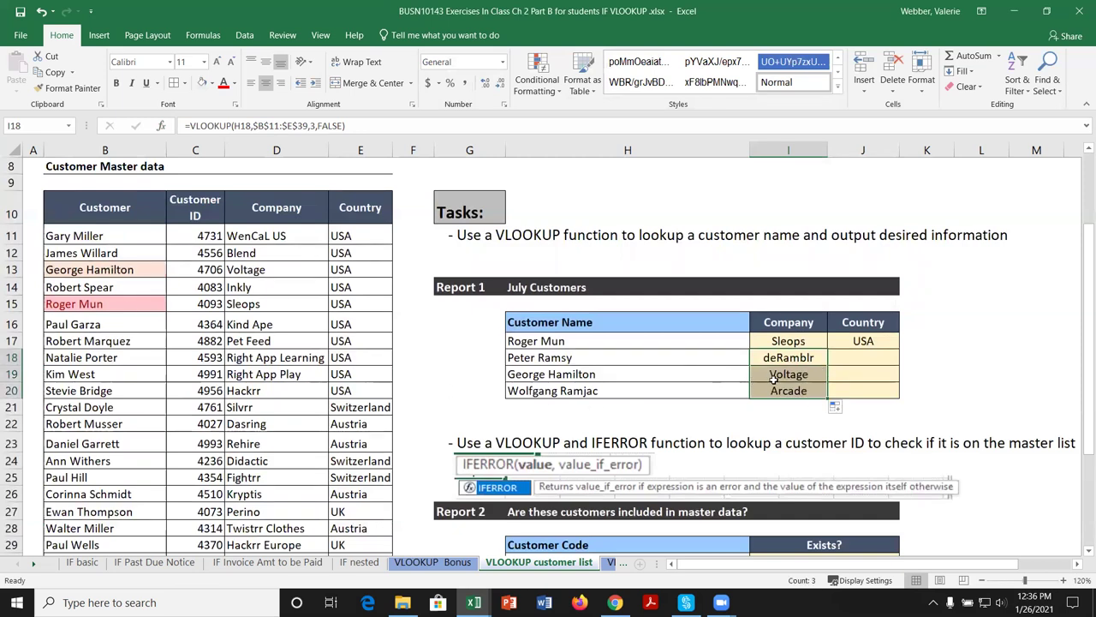
scroll(214, 416, "down", 2)
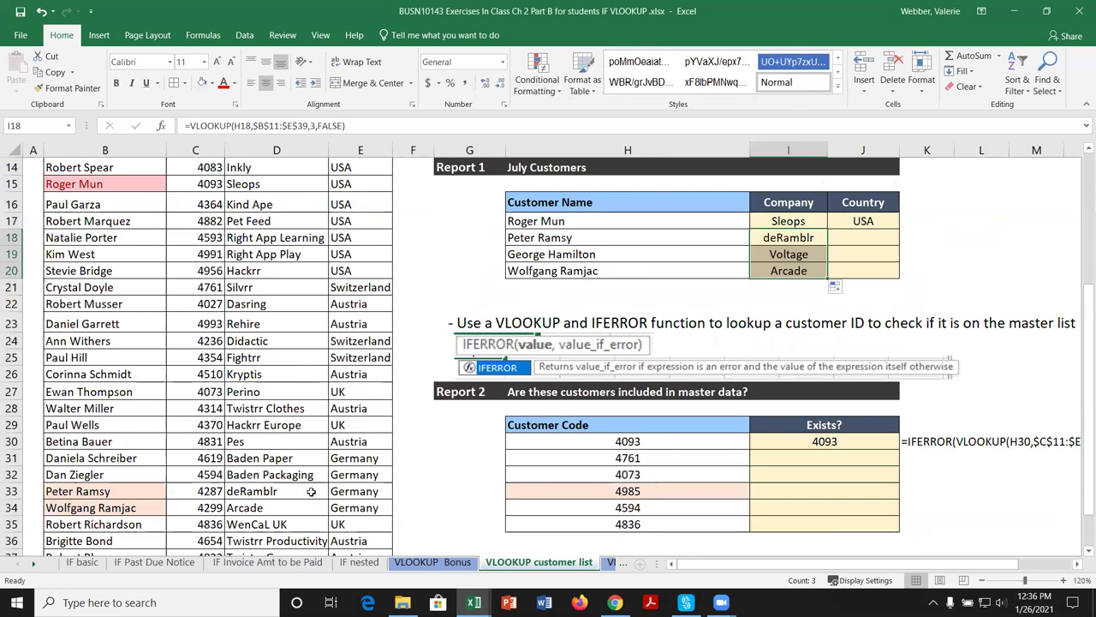
scroll(462, 261, "up", 2)
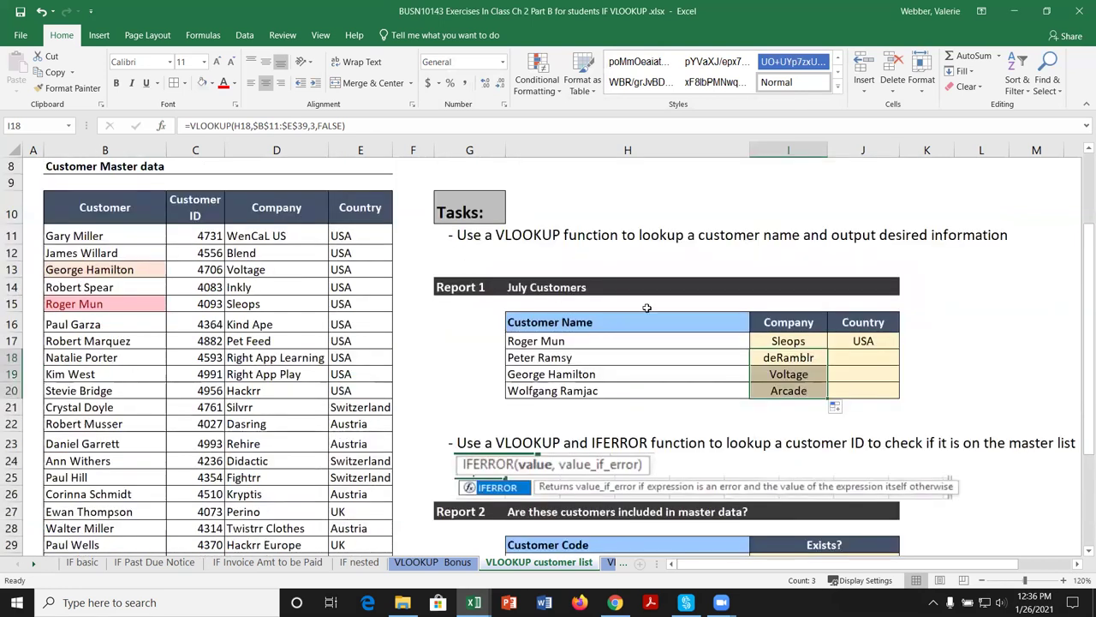
left_click(883, 353)
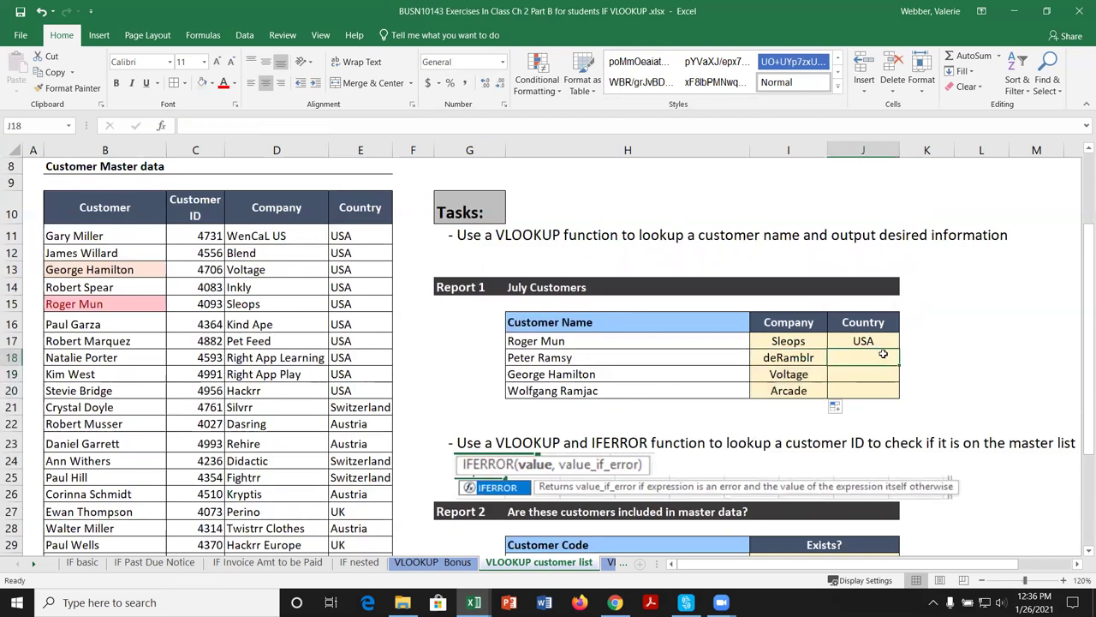
type("=vloo")
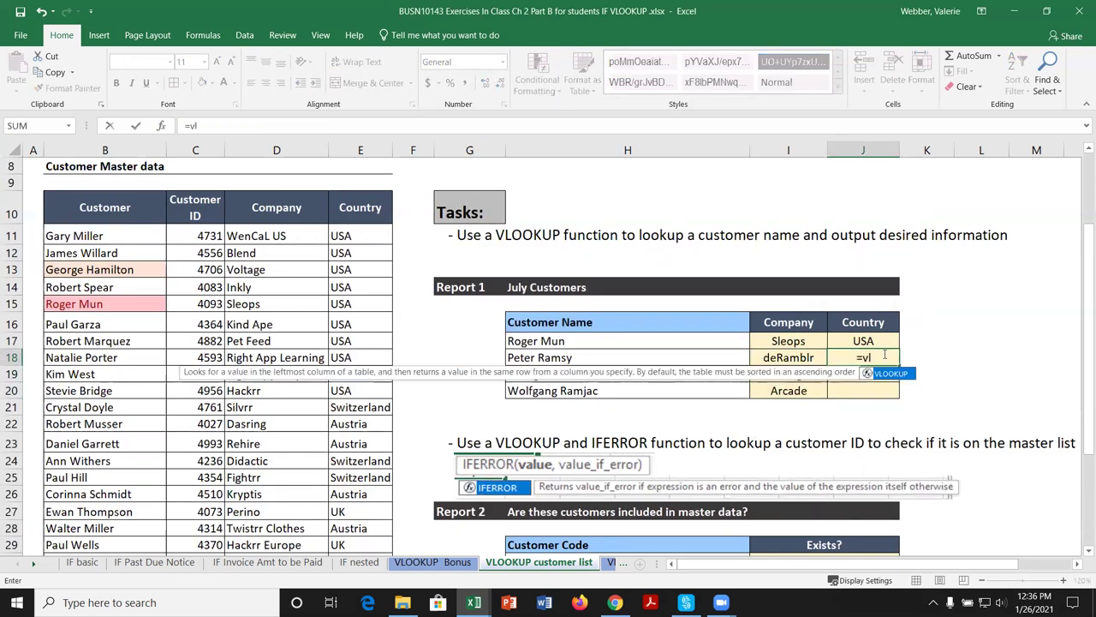
double_click(888, 373)
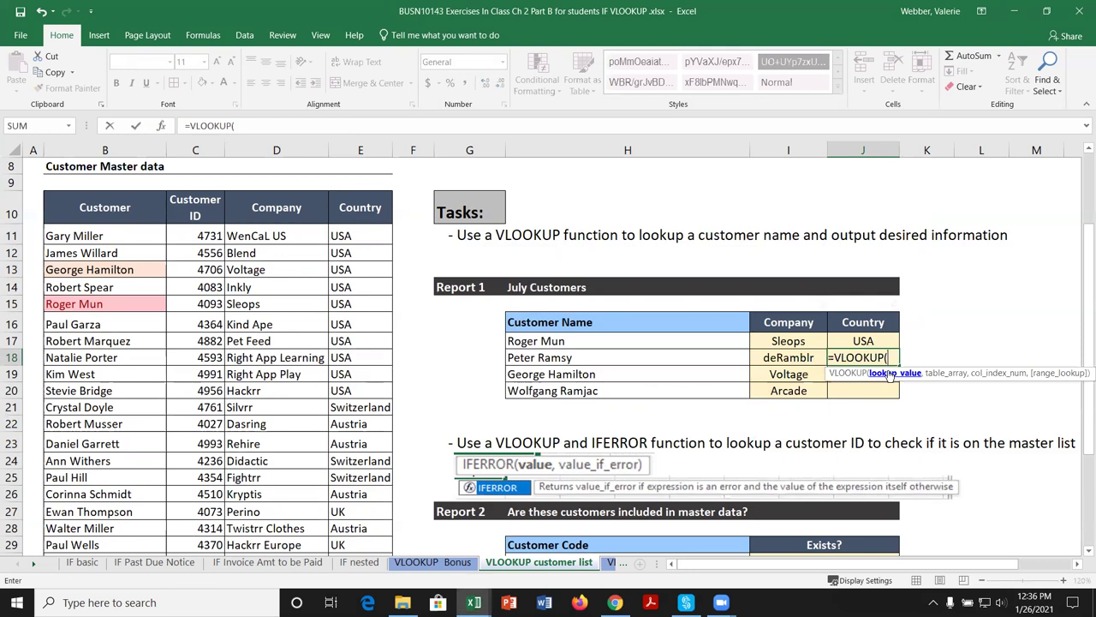
left_click(161, 126)
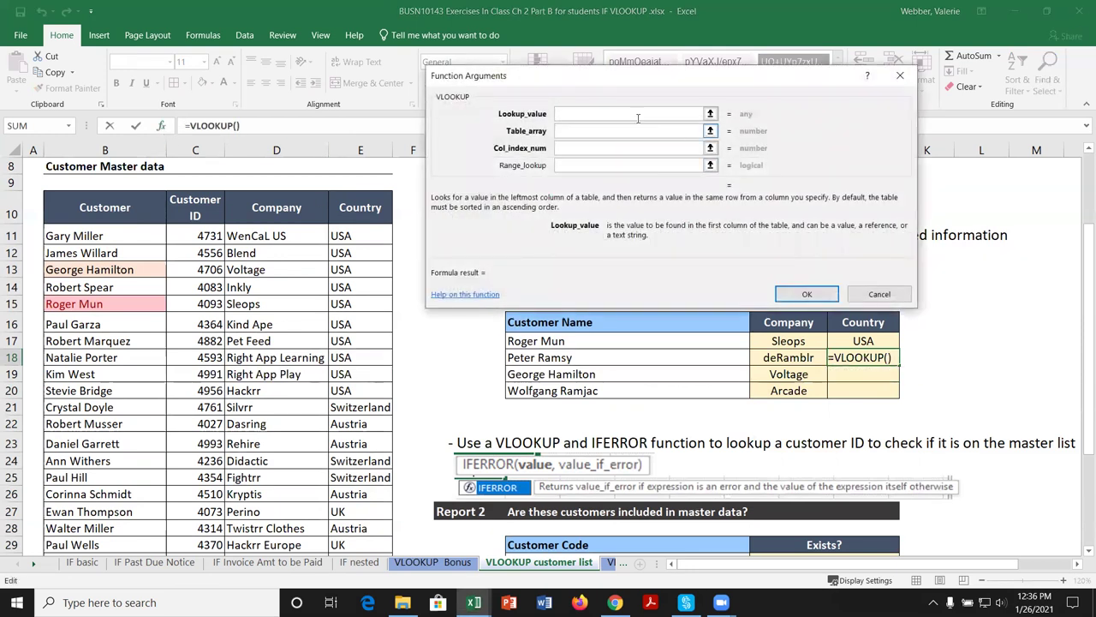
left_click(600, 353)
key("Tab")
left_click_drag(132, 240, 356, 517)
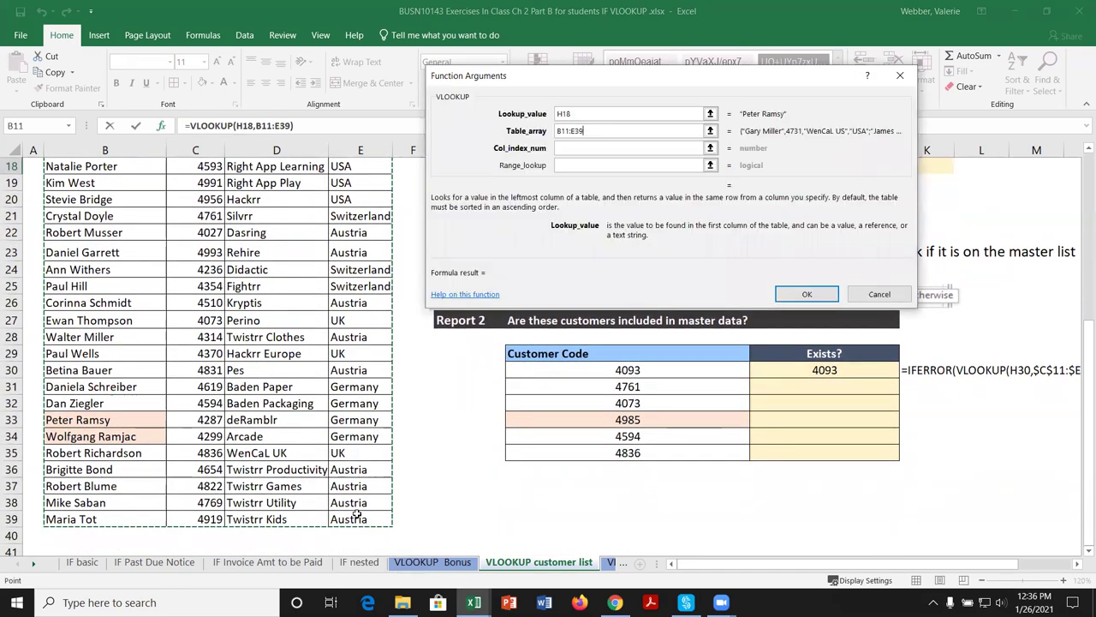
key("F4")
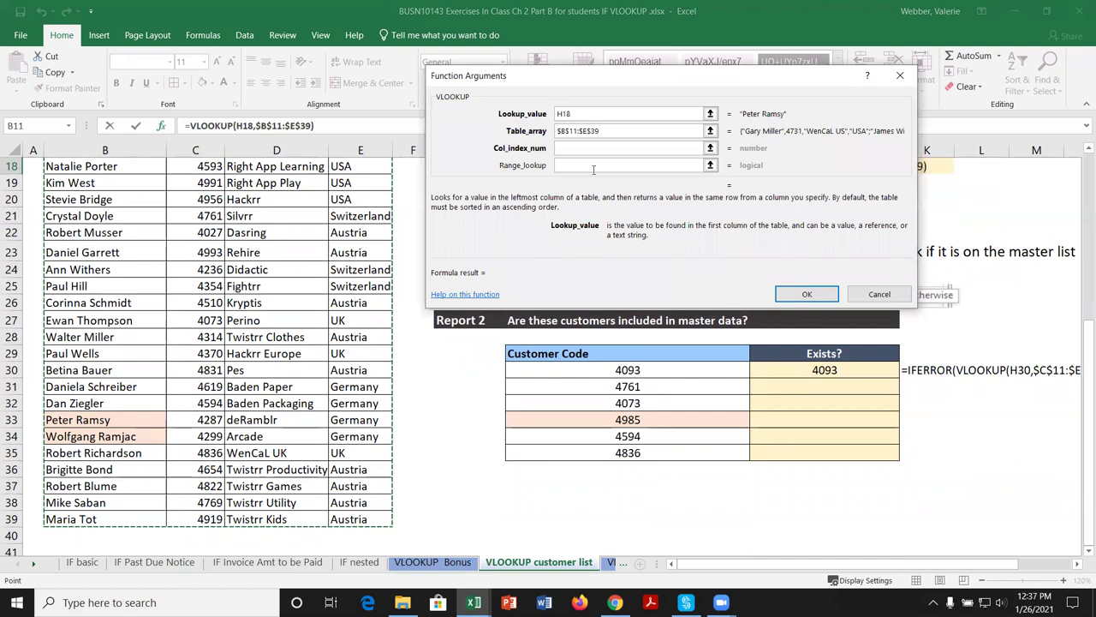
key("Tab")
Return column 4 with exact match and fill it down: Germany, USA, Germany.
scroll(401, 274, "up", 4)
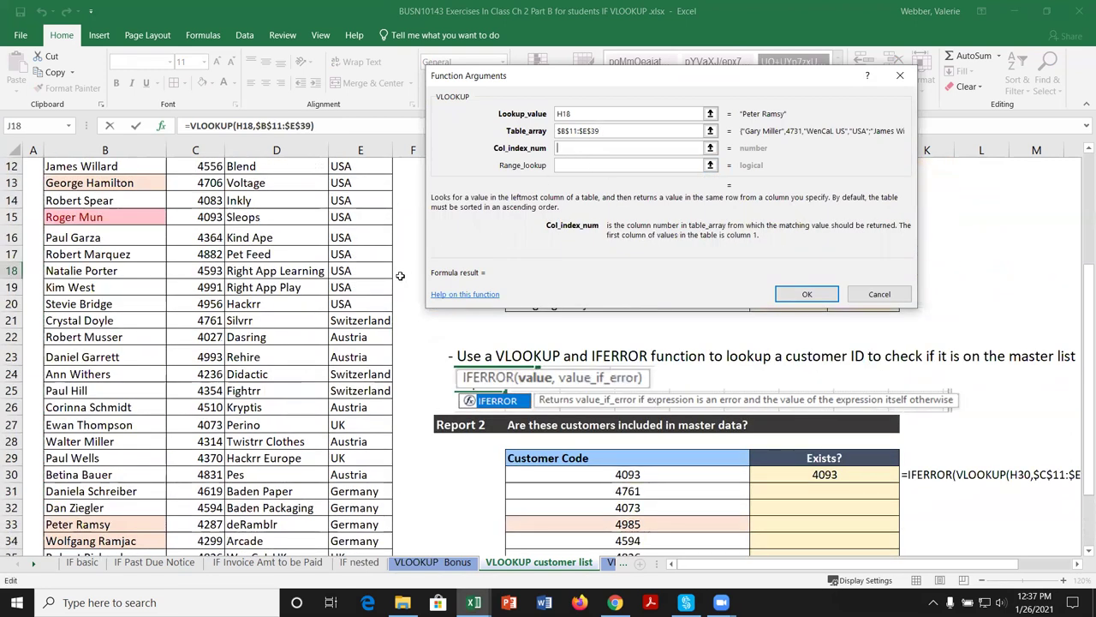
type("4")
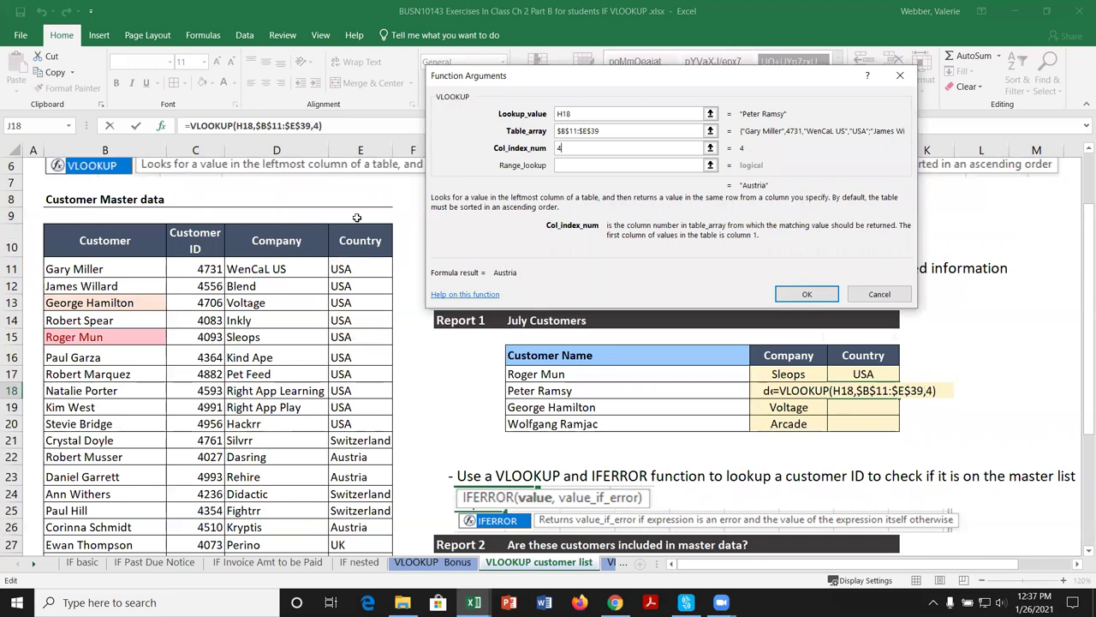
left_click(567, 165)
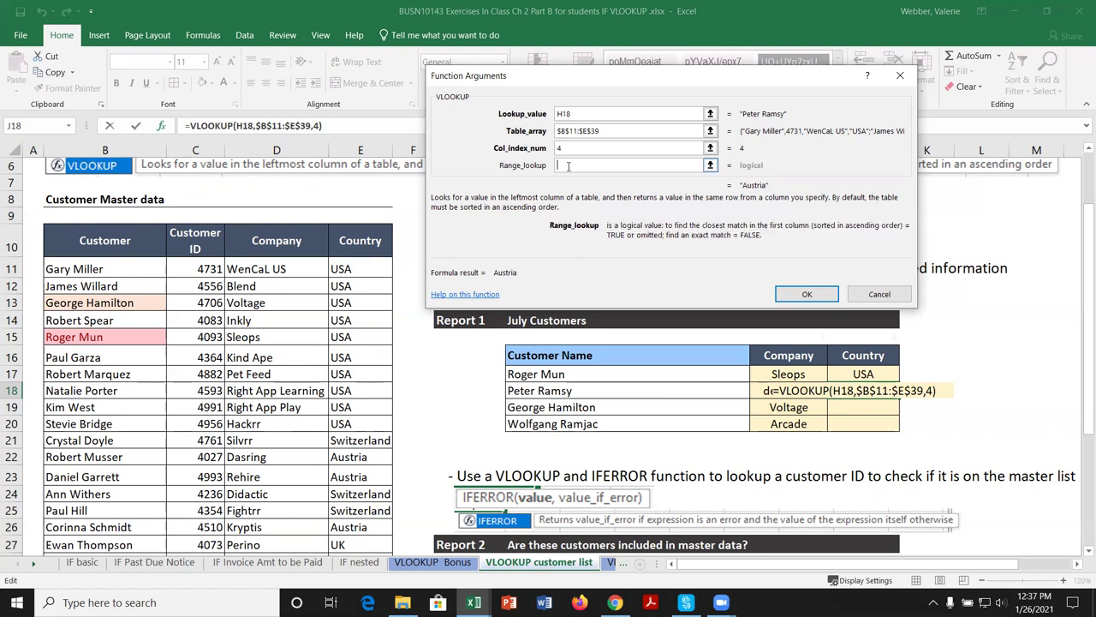
type("False")
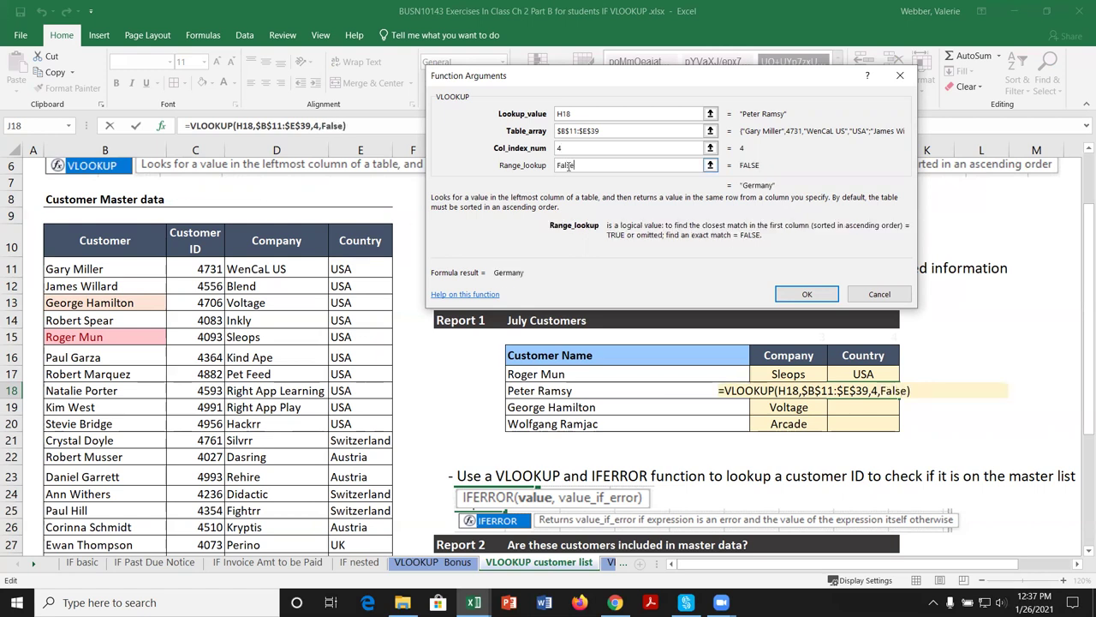
left_click(798, 291)
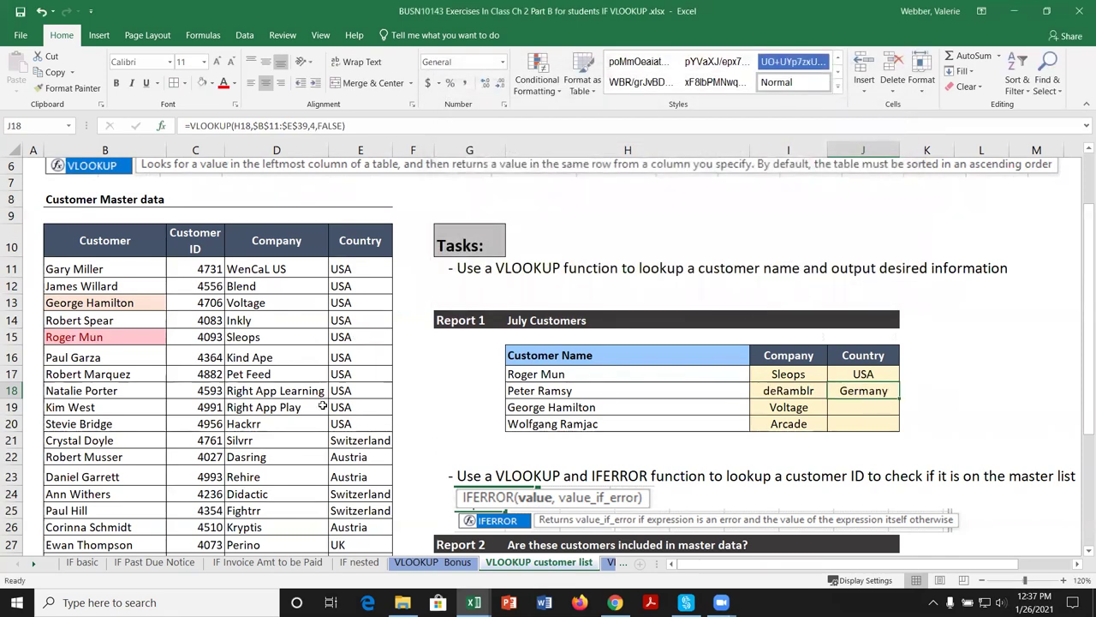
scroll(438, 446, "down", 3)
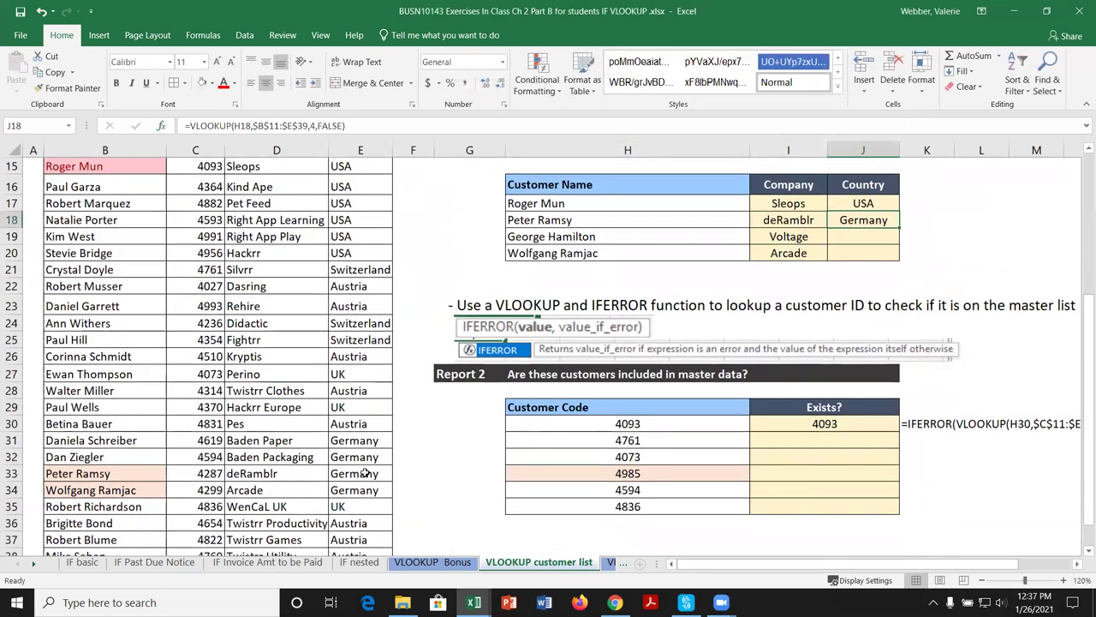
scroll(942, 214, "up", 1)
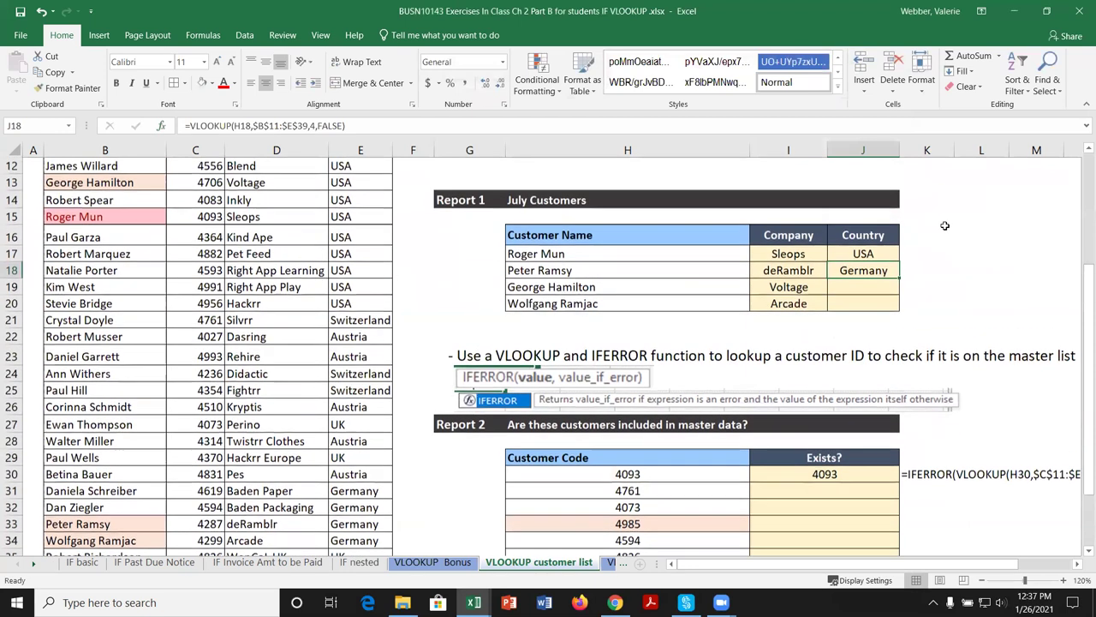
double_click(901, 278)
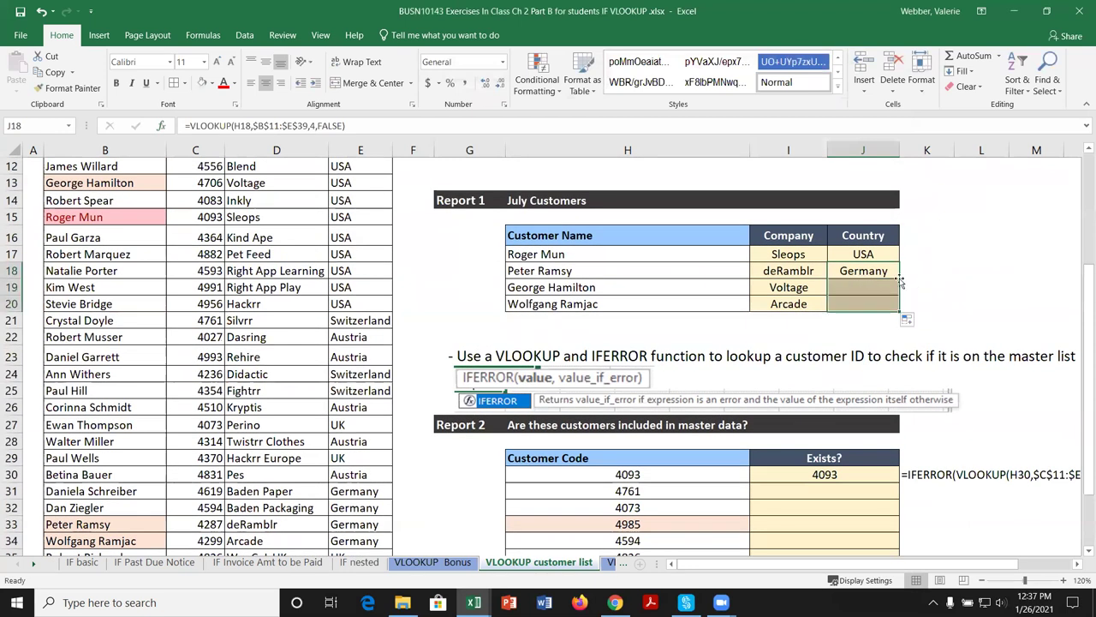
left_click(968, 304)
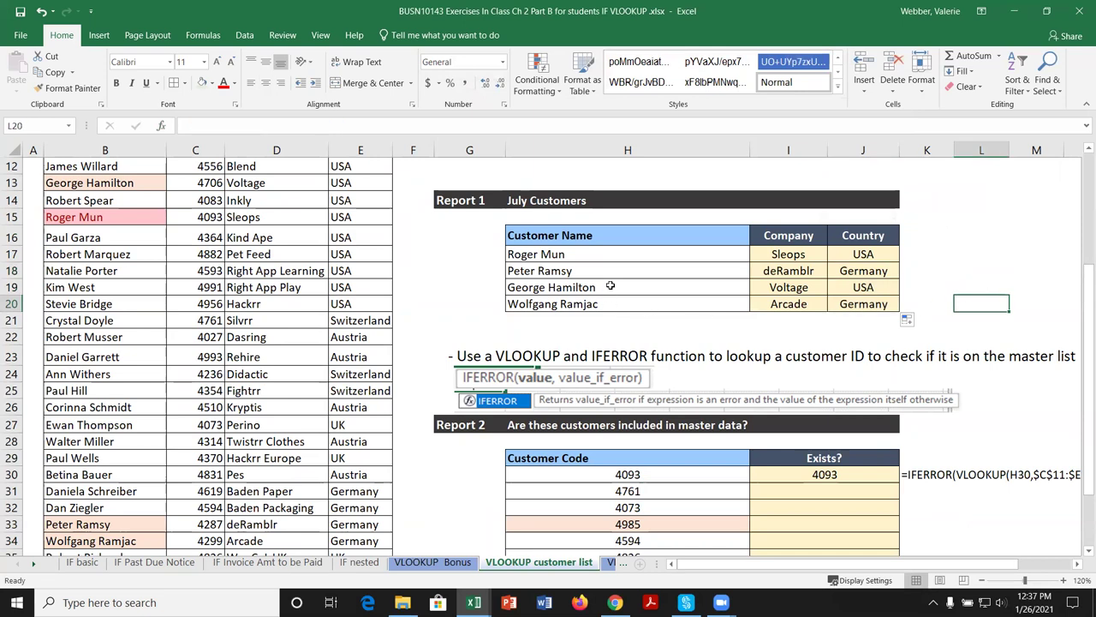
left_click(604, 254)
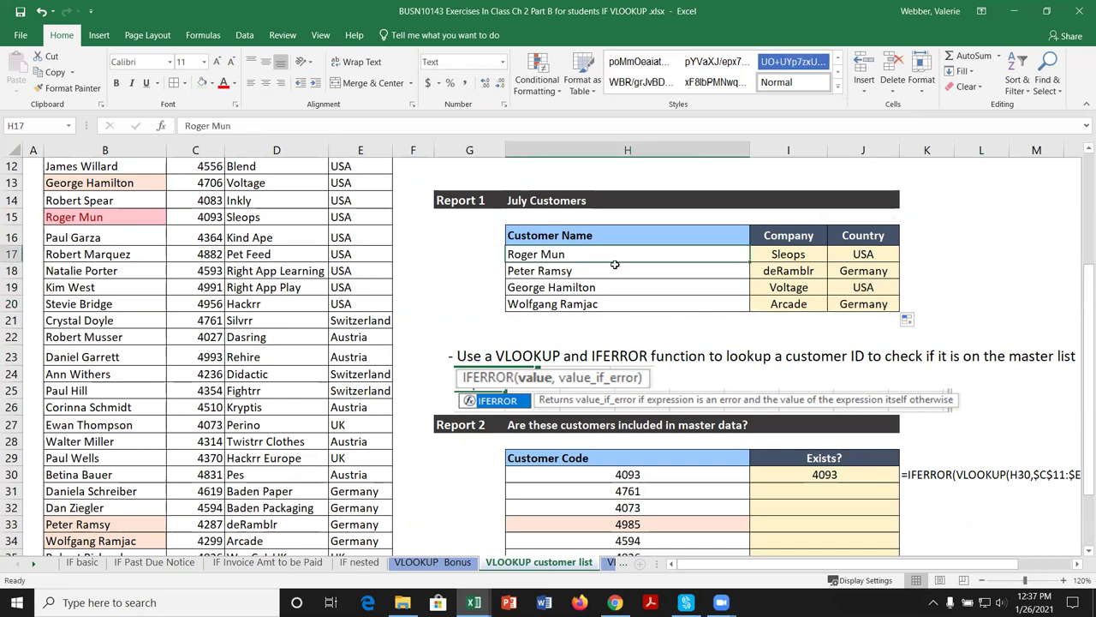
type("Rog")
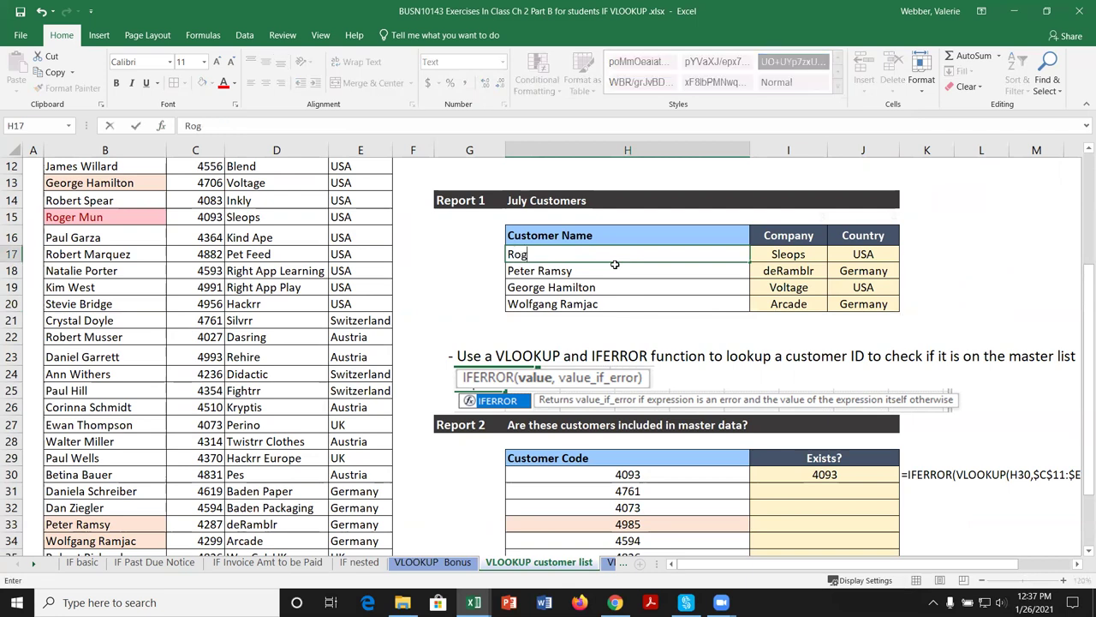
type("er mune")
key("Return")
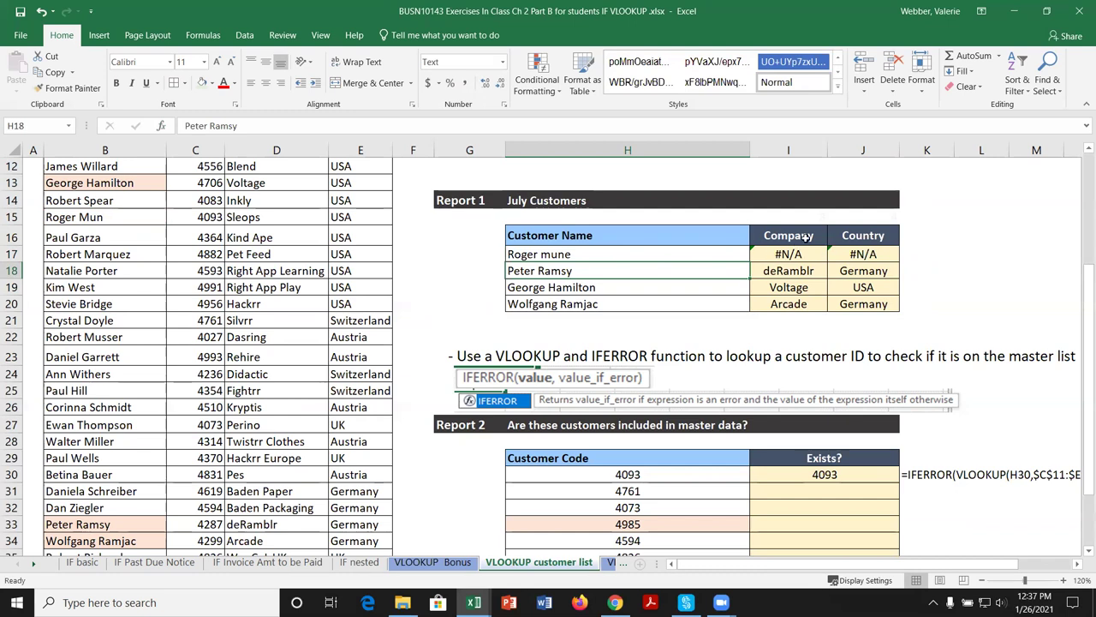
left_click(579, 254)
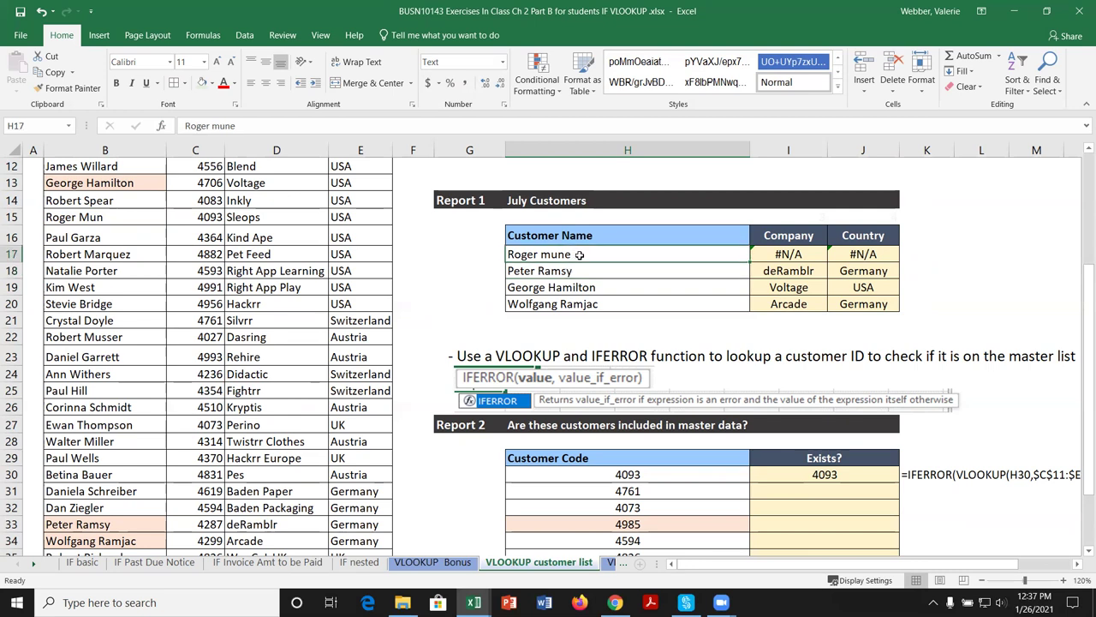
type("Roger")
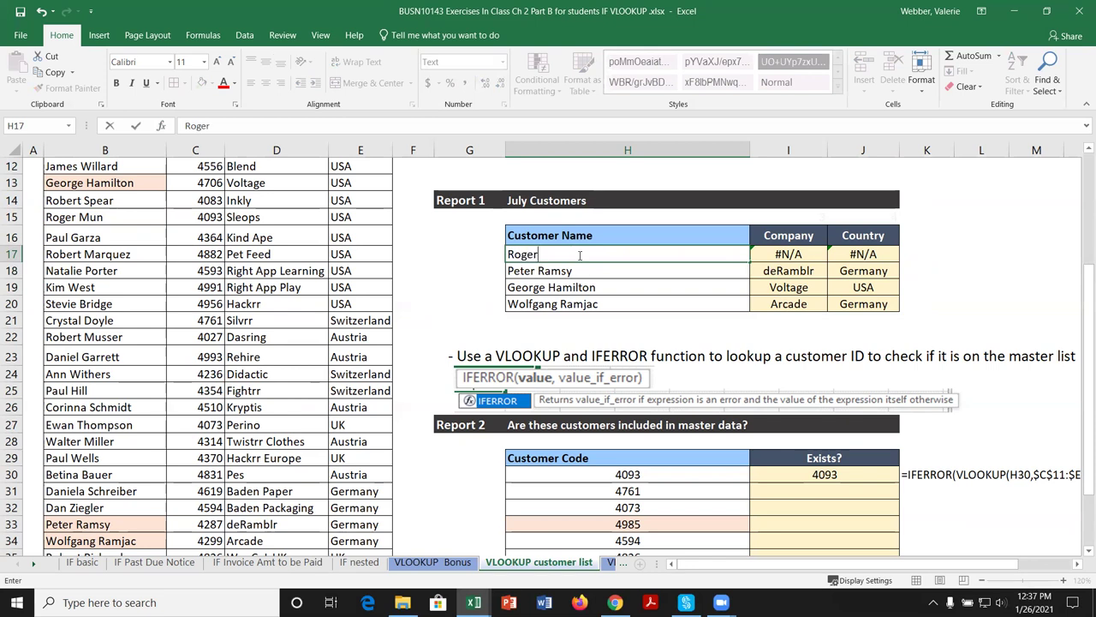
type(" Mun")
key("Return")
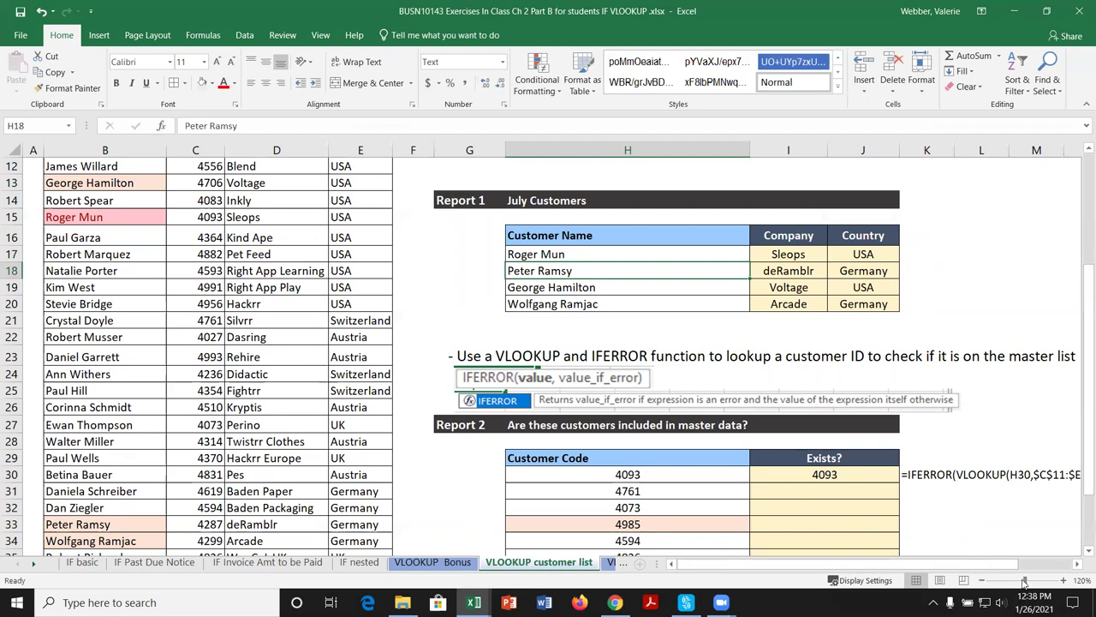
left_click(1084, 551)
left_click(1084, 551)
left_click(1084, 550)
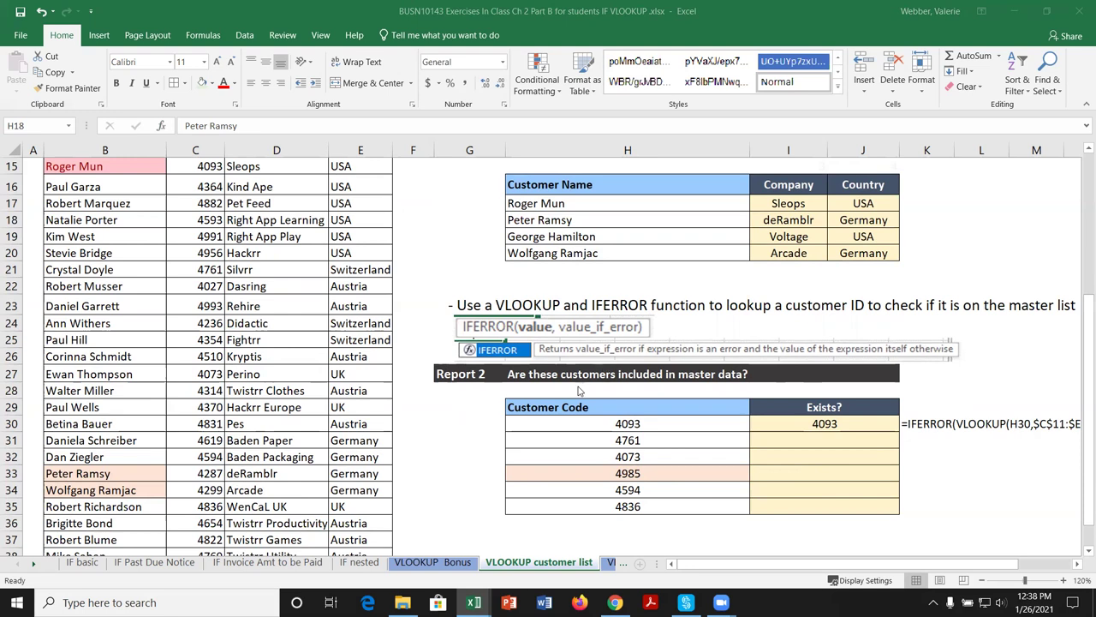
left_click(853, 423)
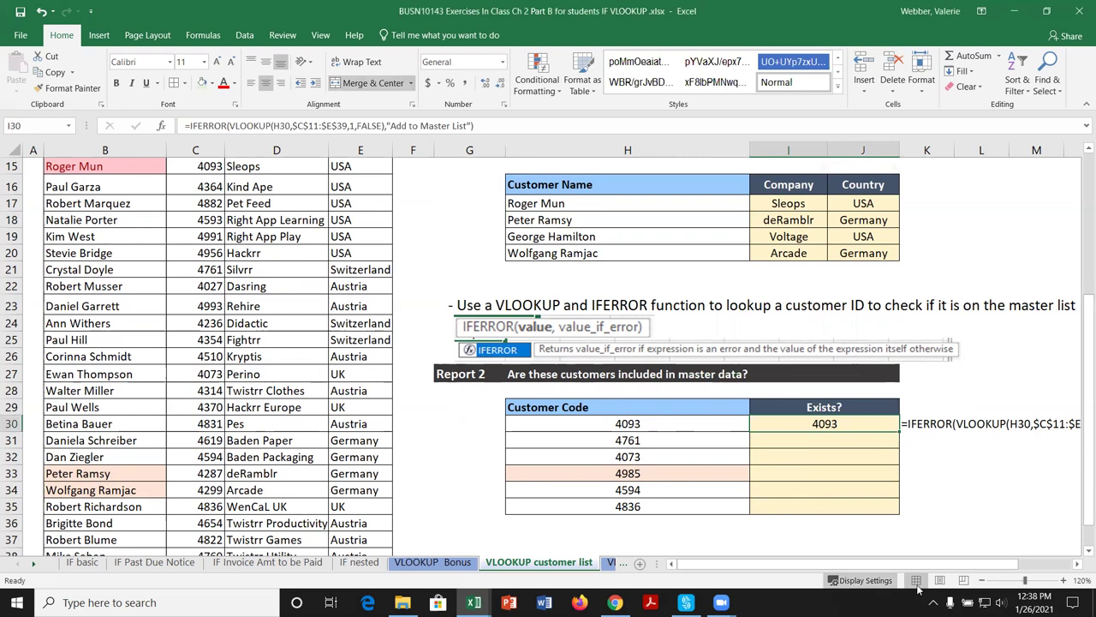
left_click(496, 125)
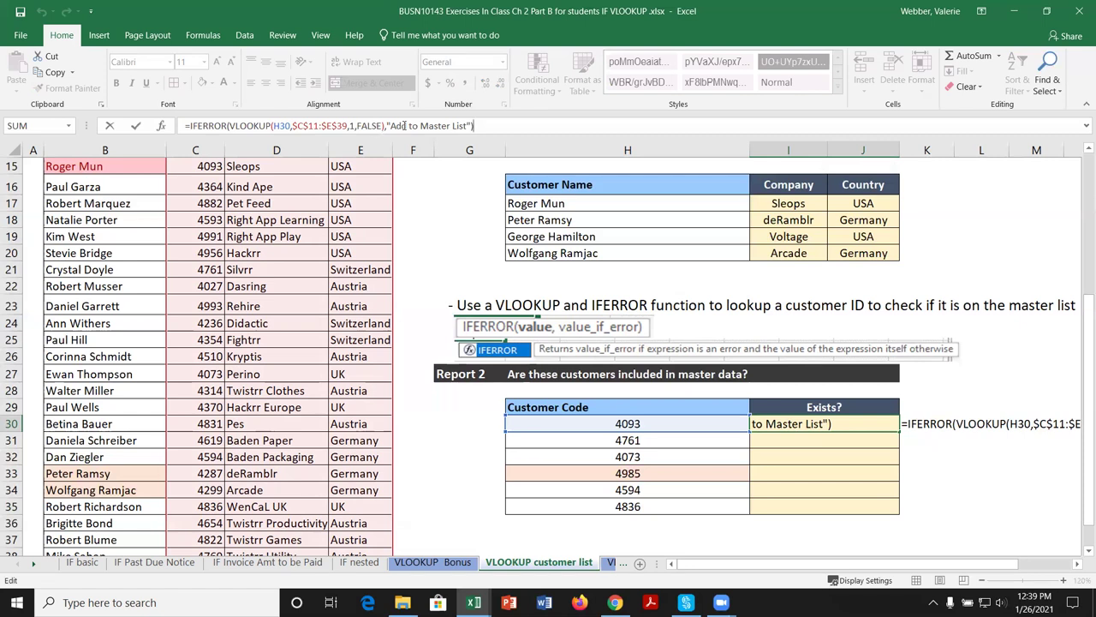
left_click(213, 125)
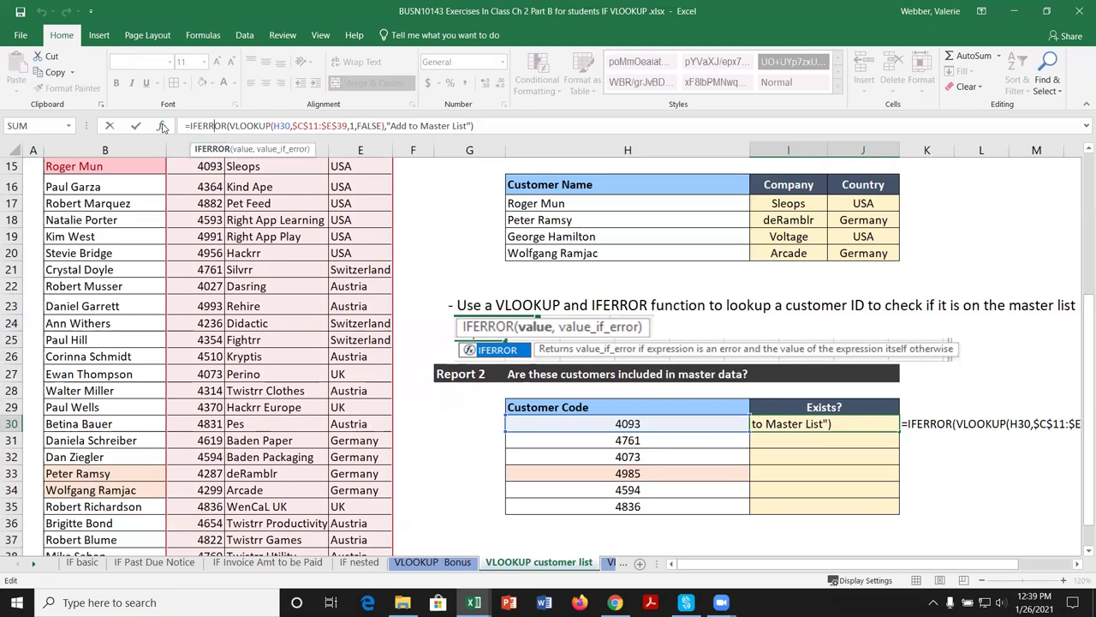
left_click(162, 125)
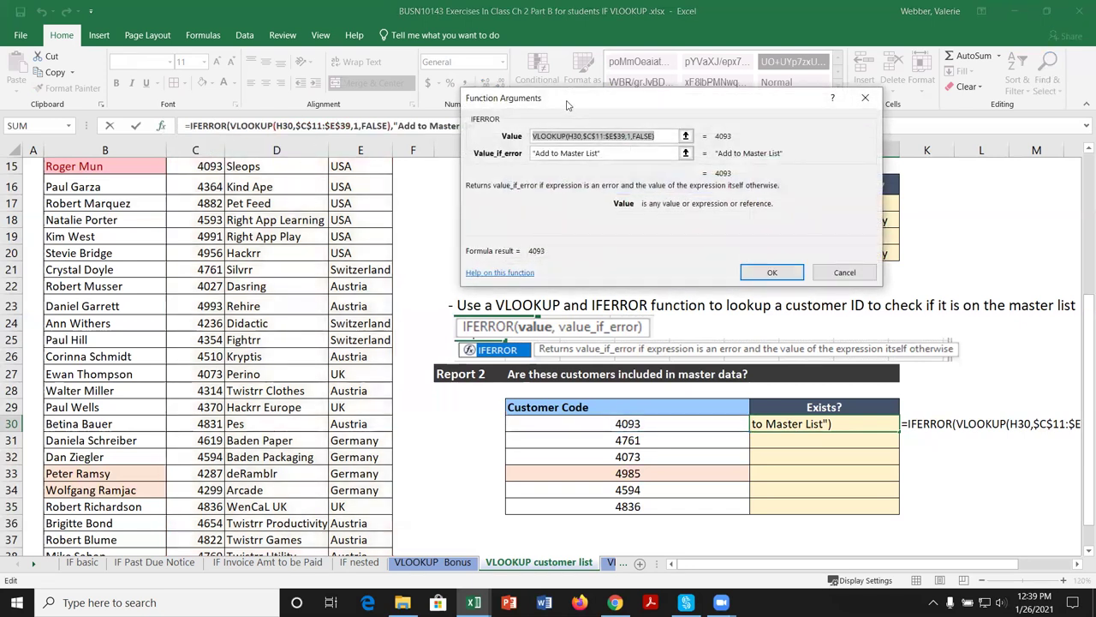
left_click_drag(566, 103, 621, 87)
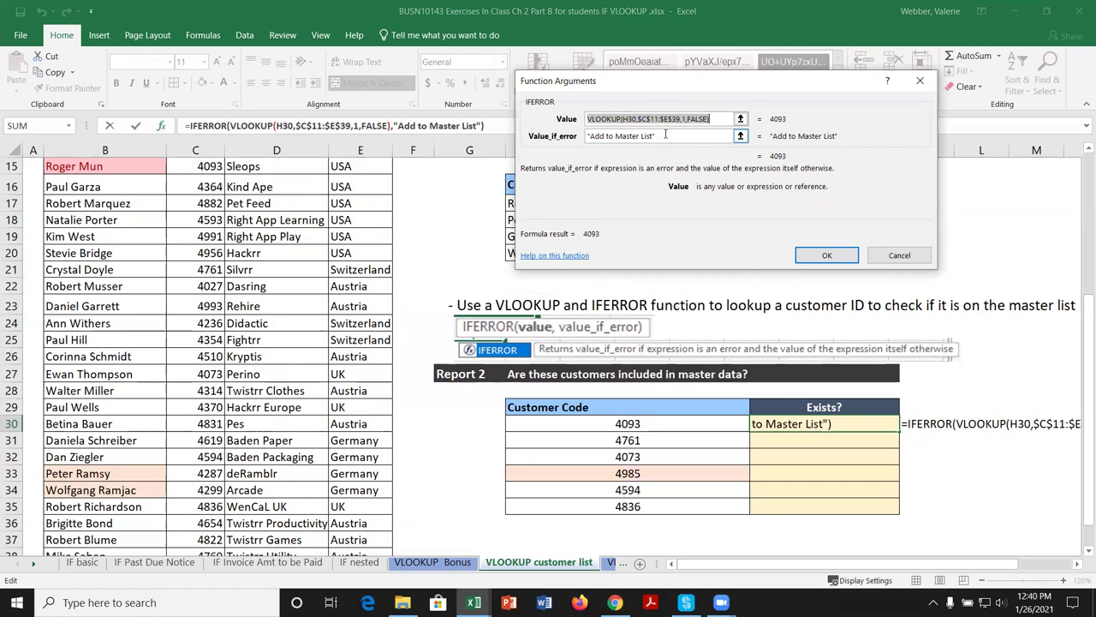
left_click(827, 257)
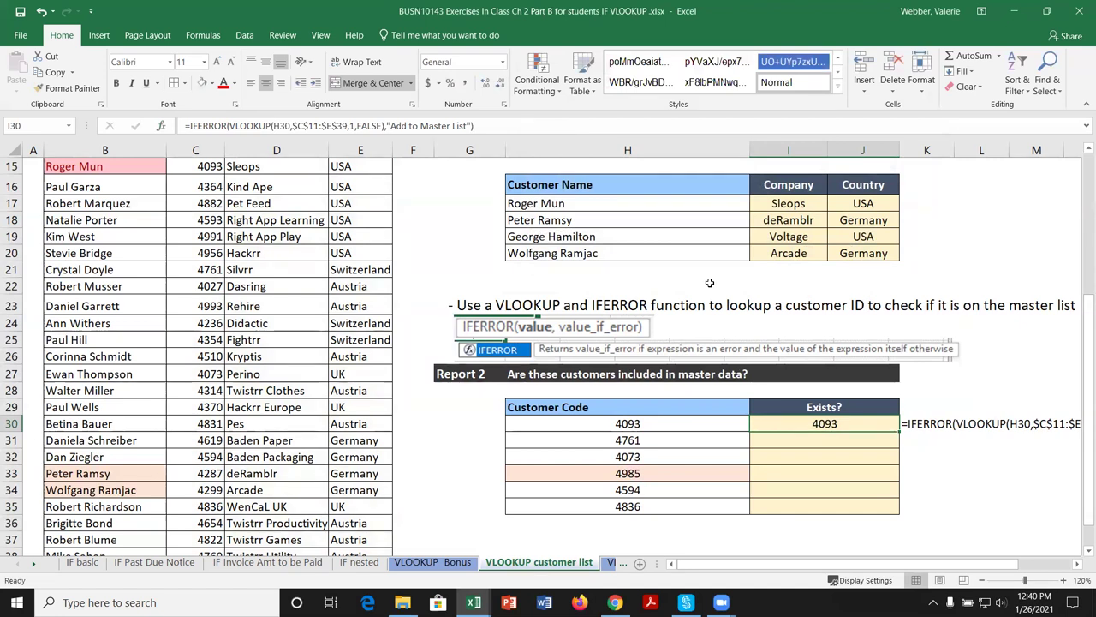
Start a VLOOKUP in I31 on code 4761 against absolute range $C$11:$E$39.
left_click(868, 442)
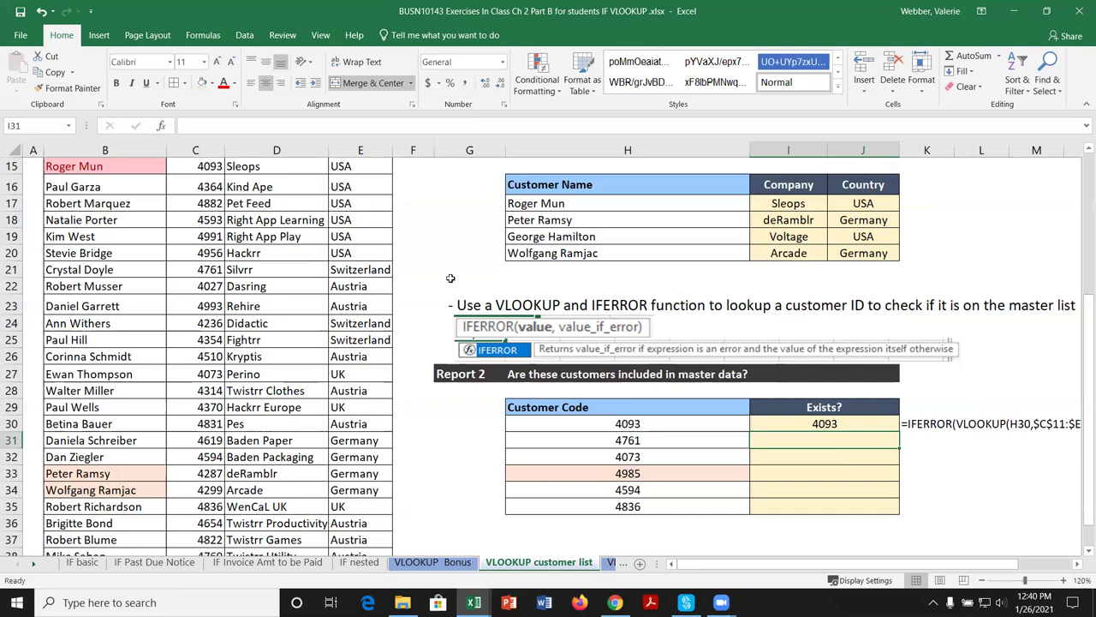
type("=vllo")
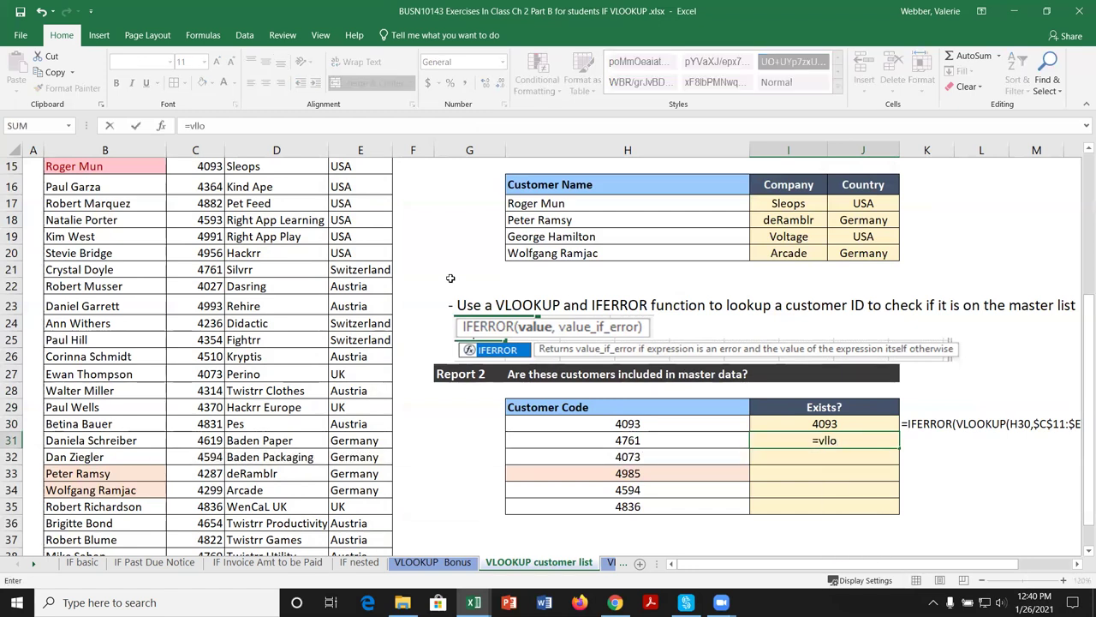
key("BackSpace")
key("BackSpace")
type("ook")
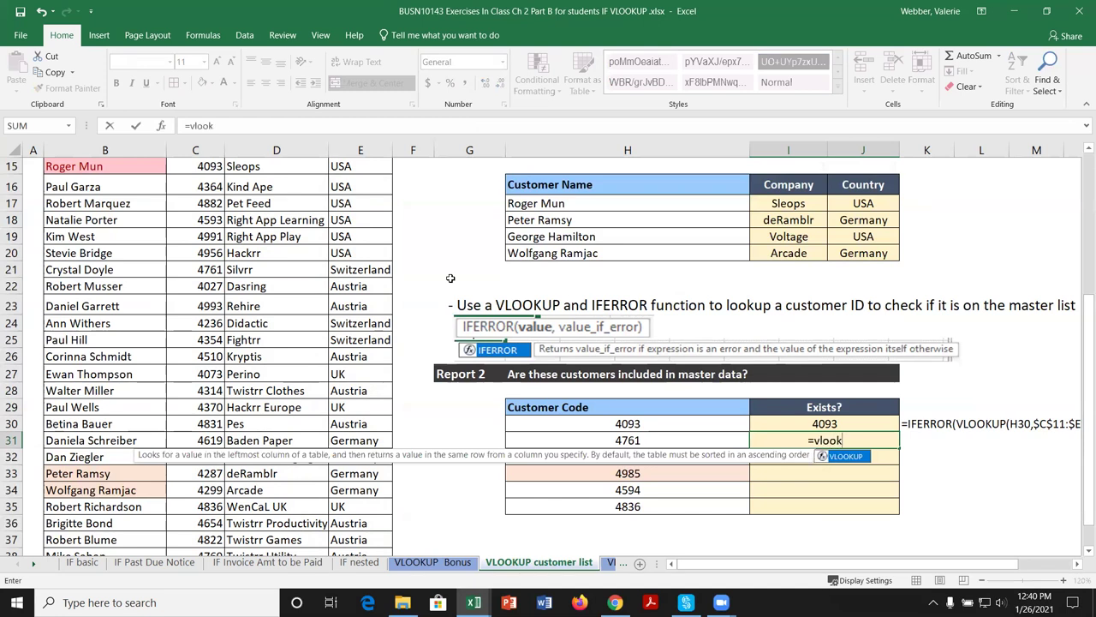
double_click(843, 456)
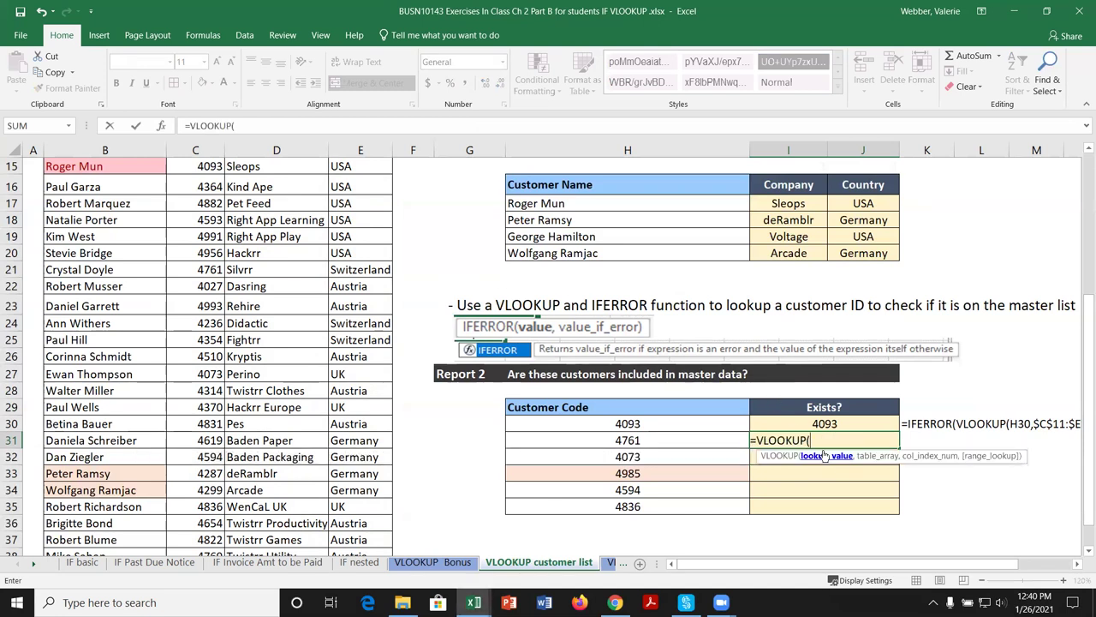
left_click(160, 126)
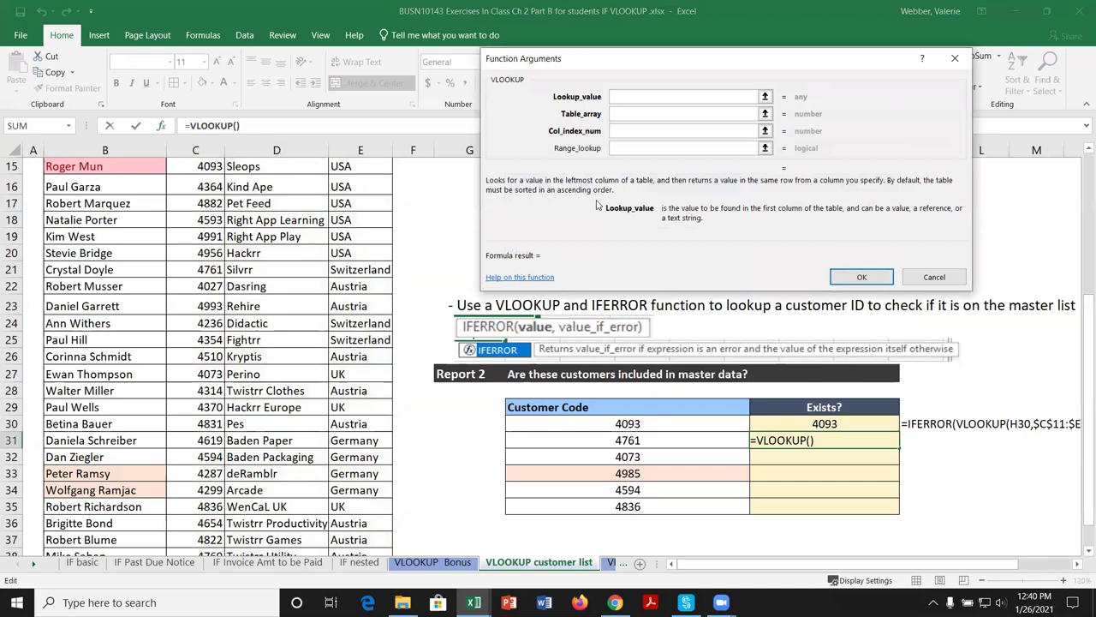
left_click(682, 440)
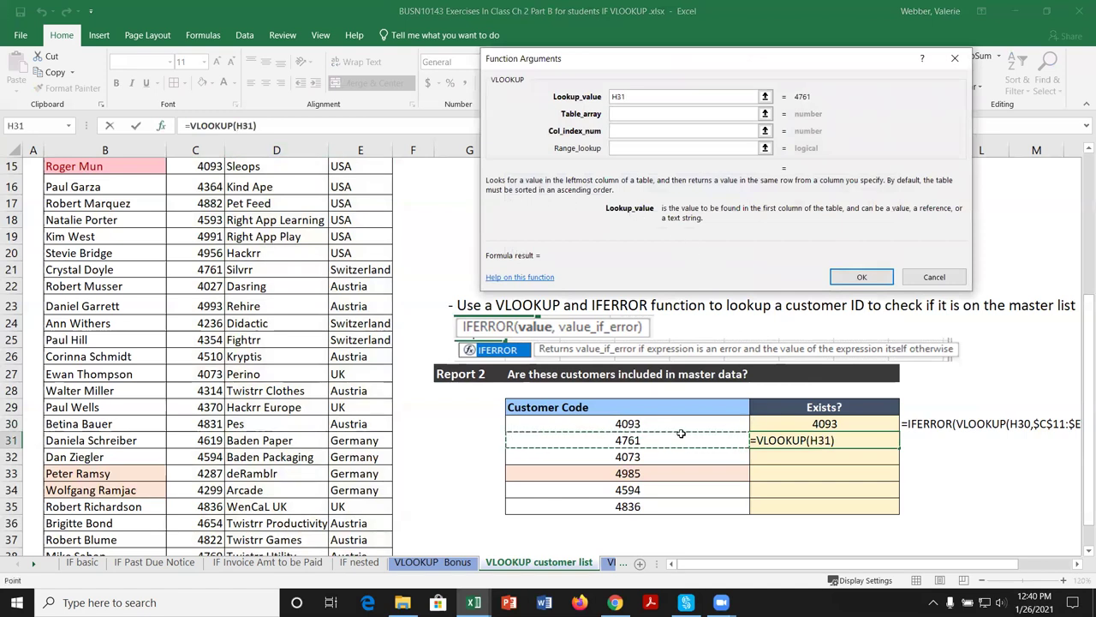
left_click(737, 114)
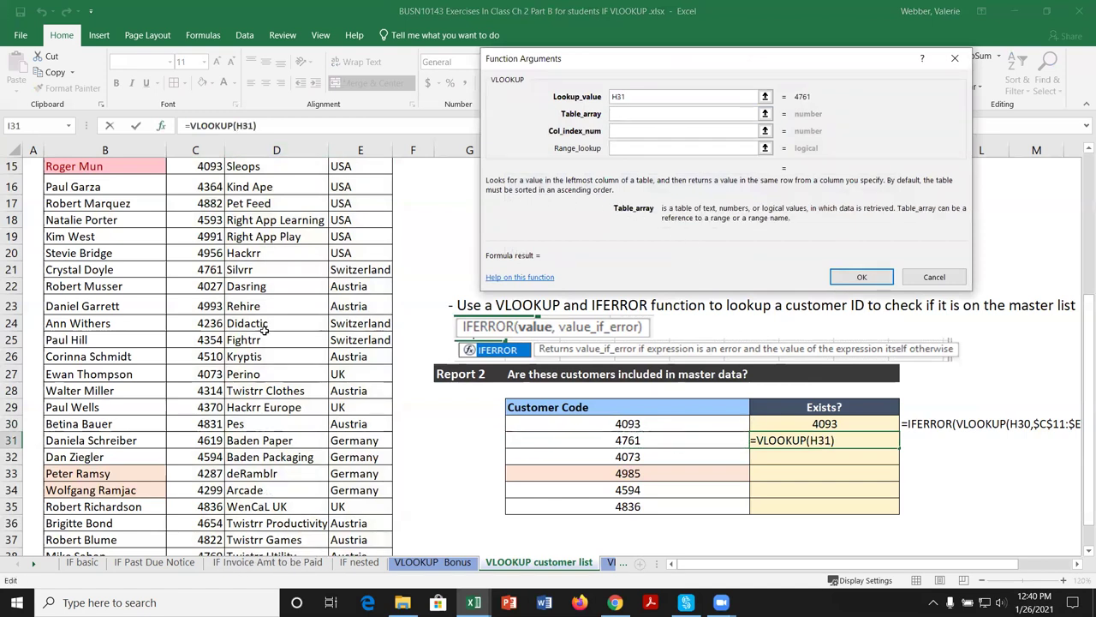
scroll(265, 328, "up", 2)
left_click_drag(197, 219, 356, 498)
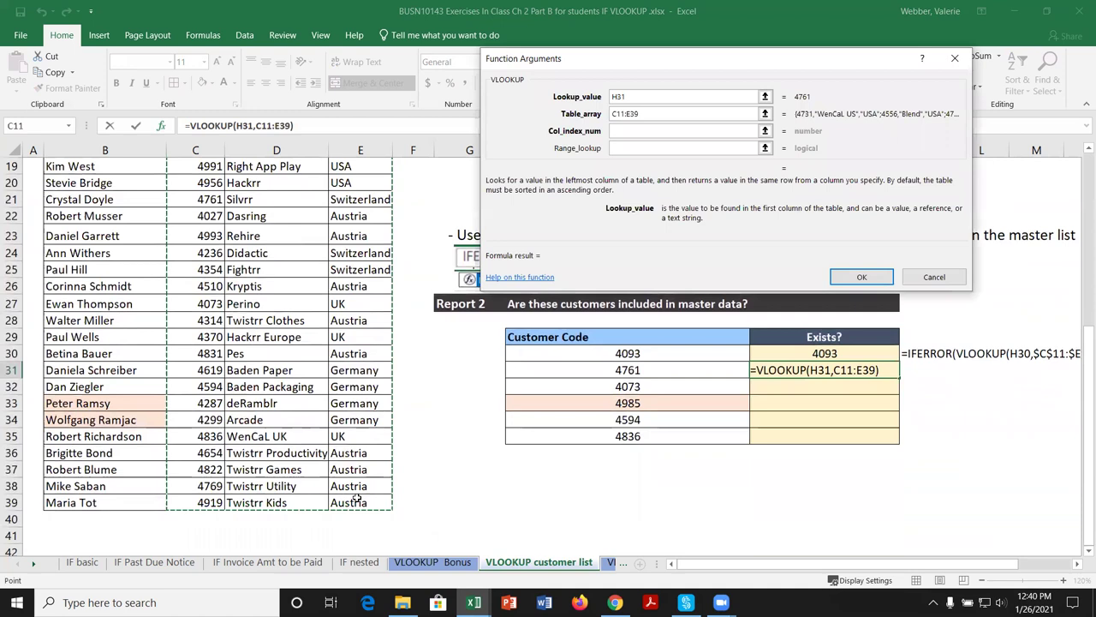
key("F4")
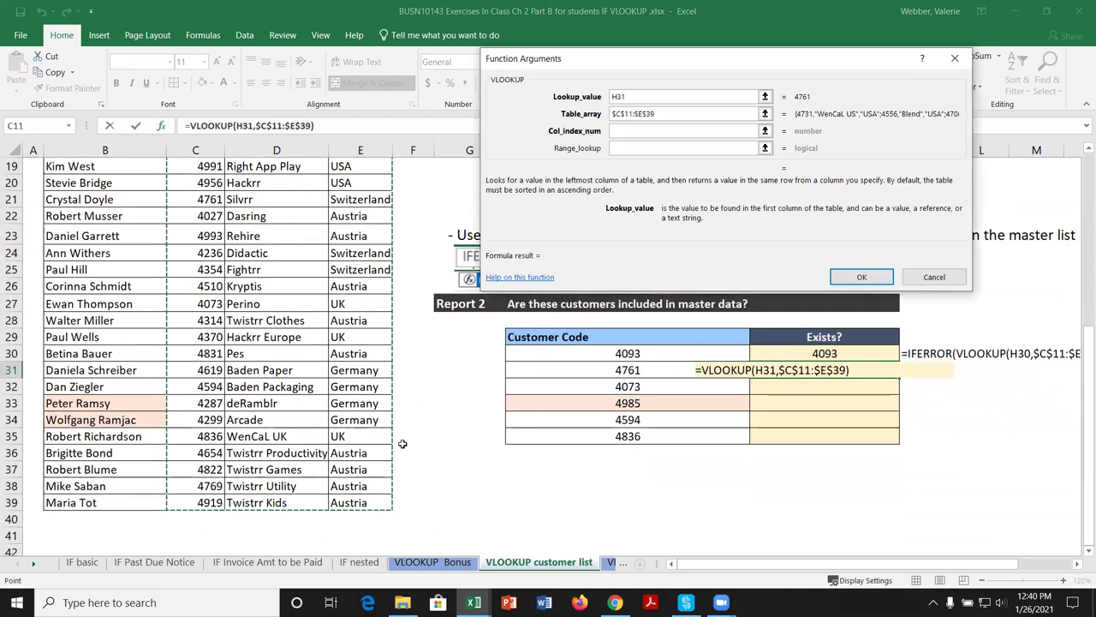
Return column 1 with exact match (False), so I31 shows 4761.
scroll(402, 443, "up", 3)
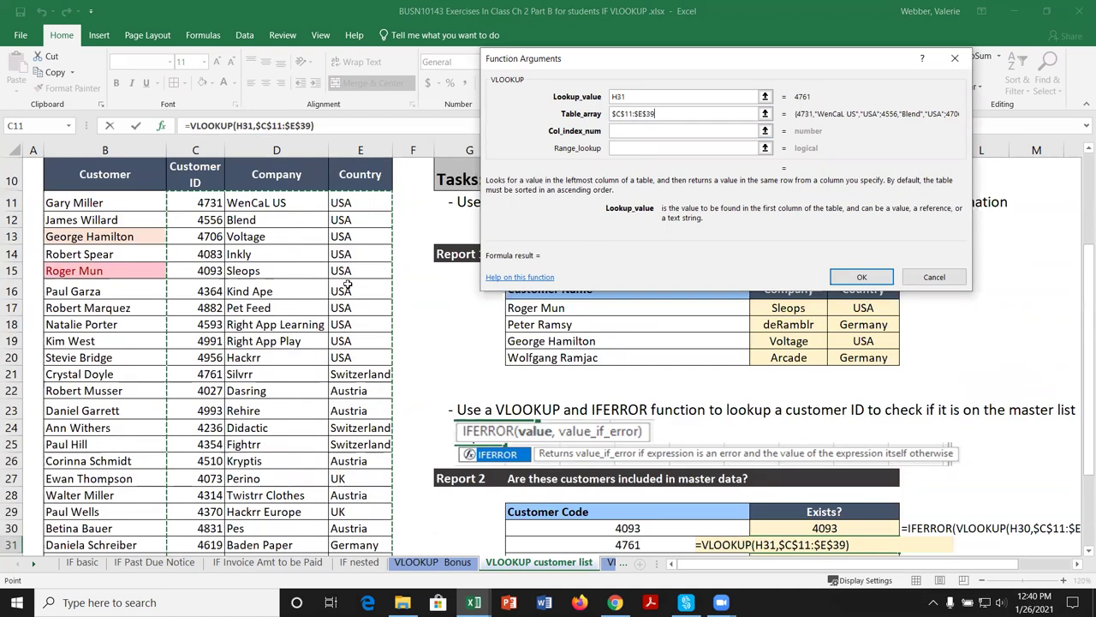
left_click(618, 131)
type("1")
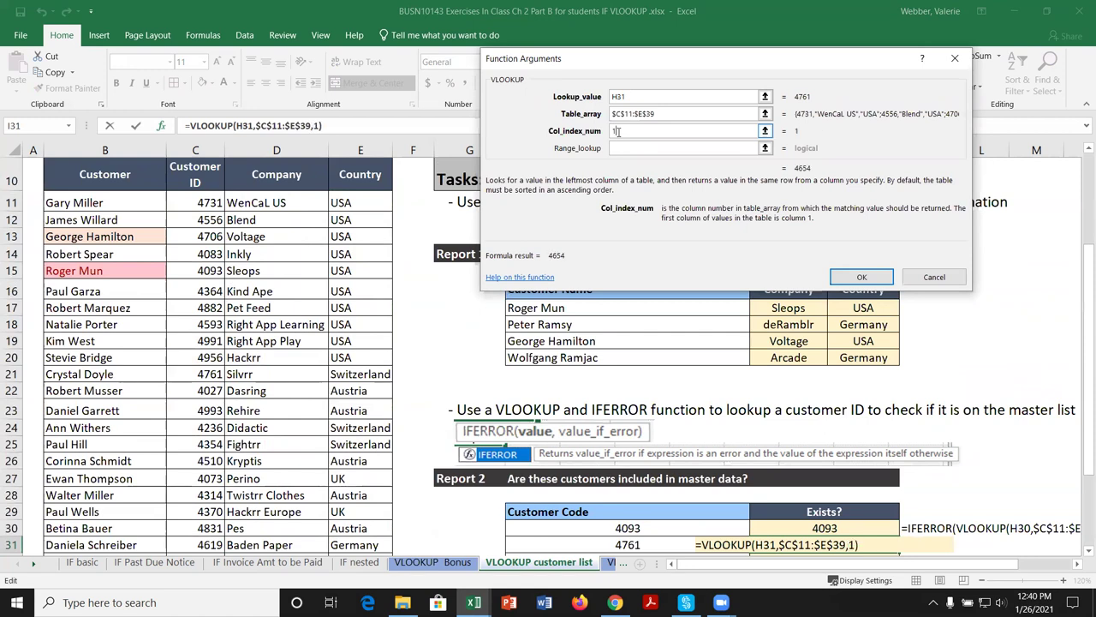
left_click(620, 147)
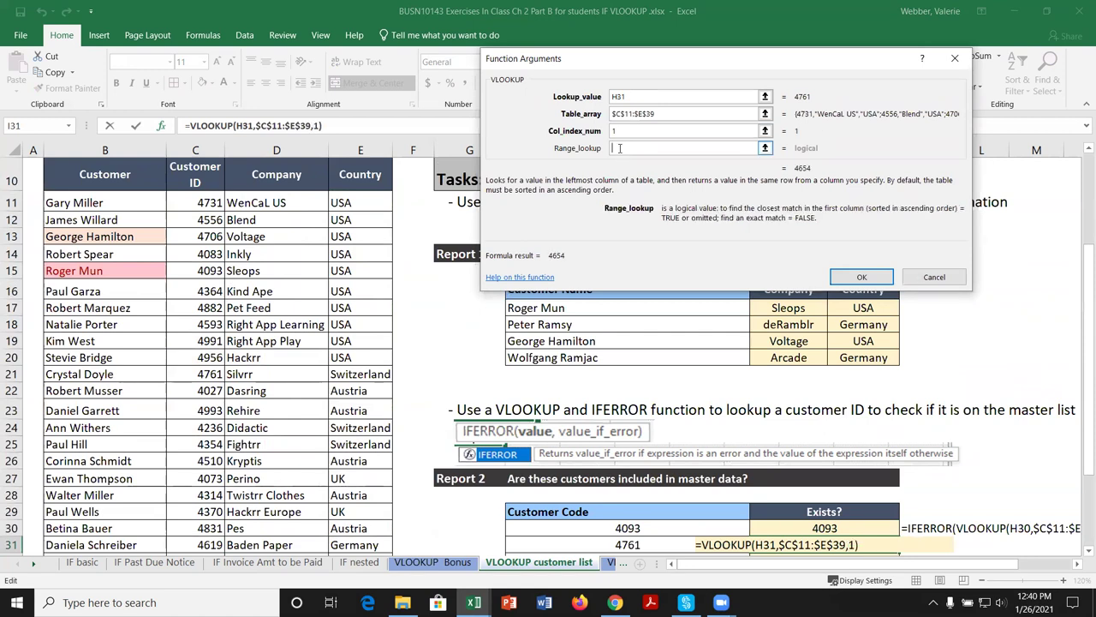
type("False")
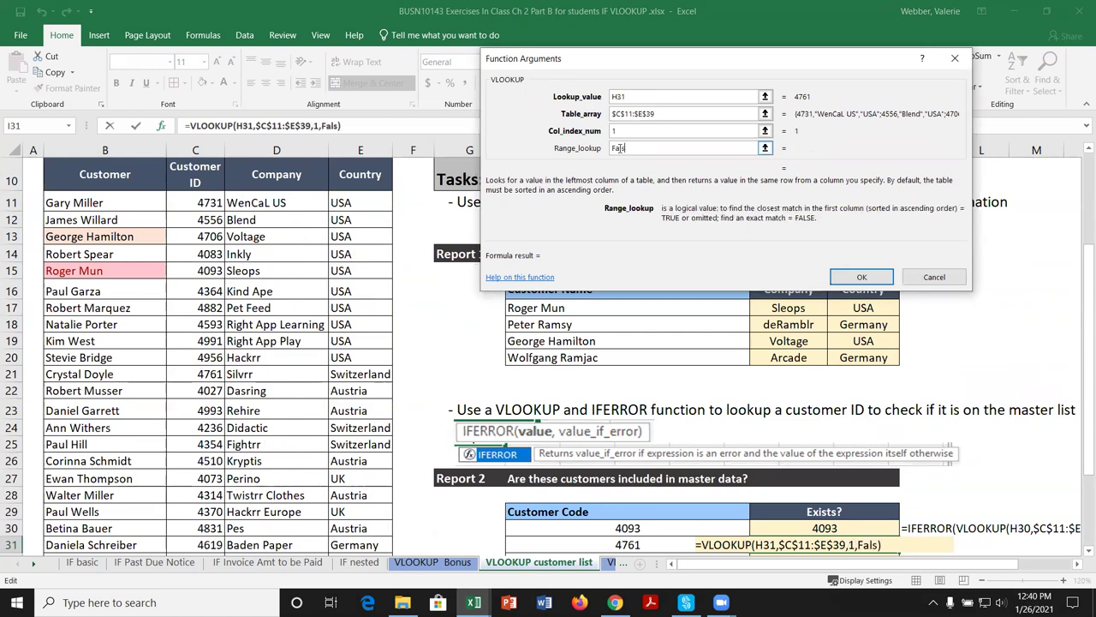
left_click(861, 277)
scroll(957, 308, "down", 4)
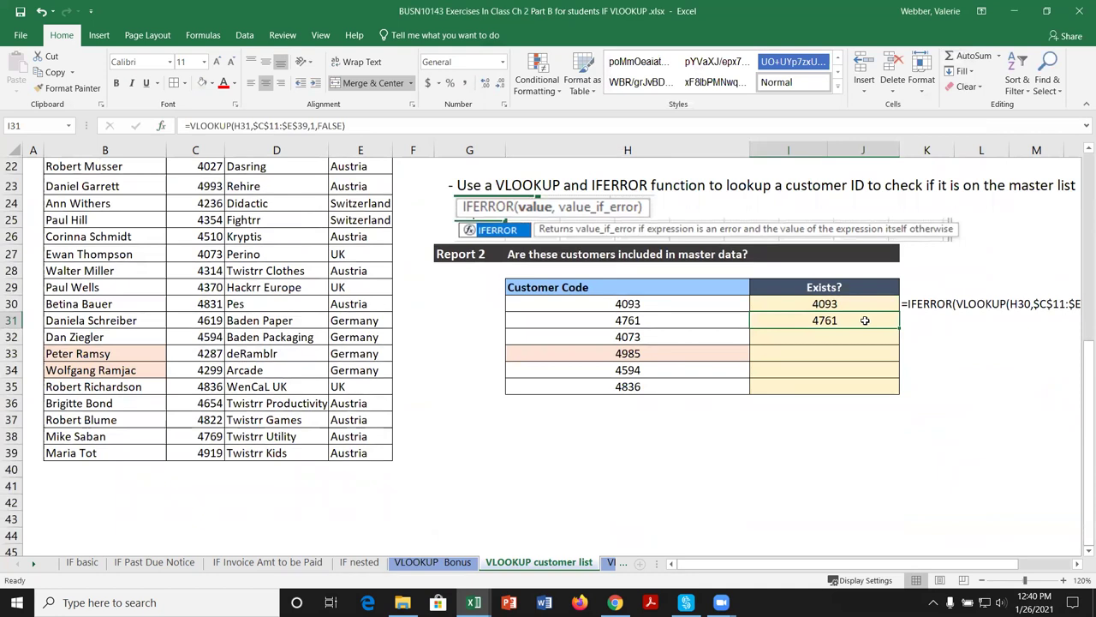
double_click(898, 328)
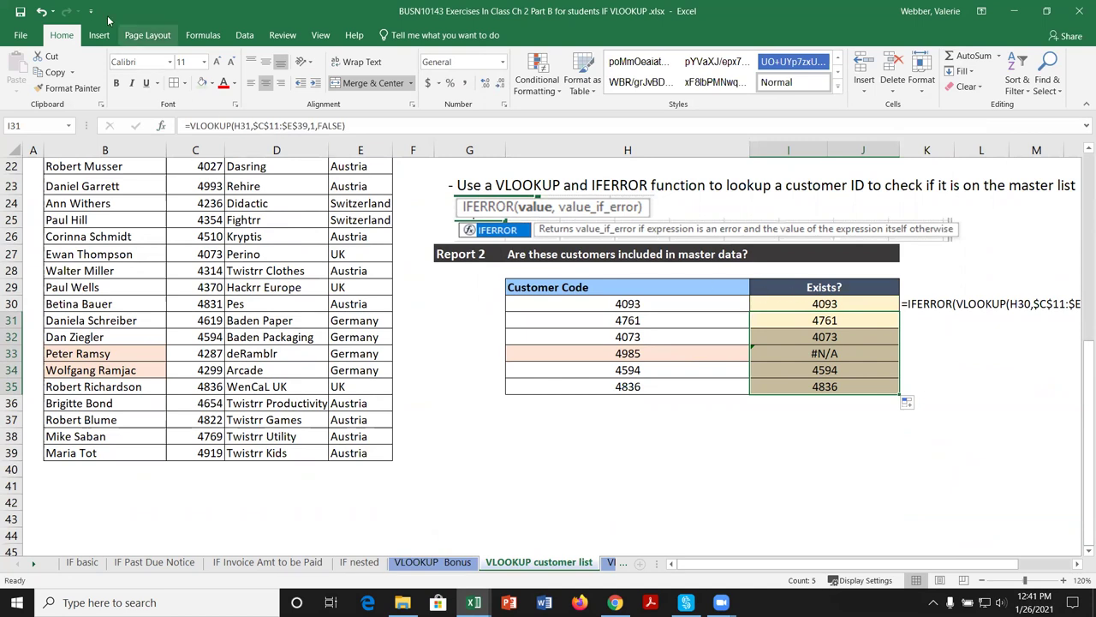
left_click(39, 12)
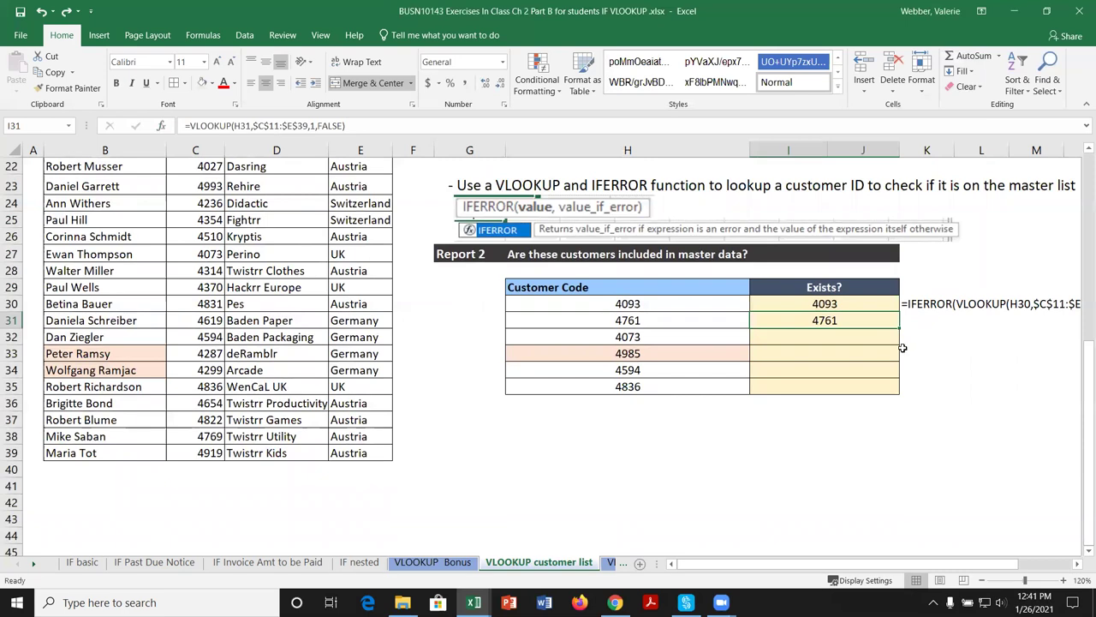
left_click(186, 126)
Wrap the I31 VLOOKUP in IFERROR with the fallback text "Add to Master List".
type("ifer")
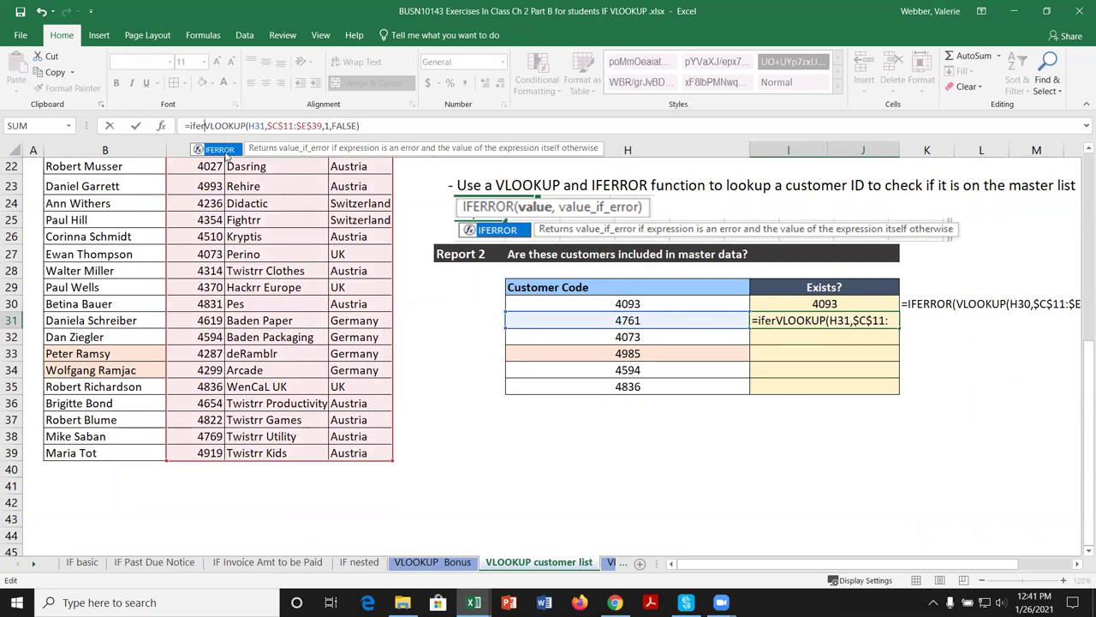
double_click(226, 152)
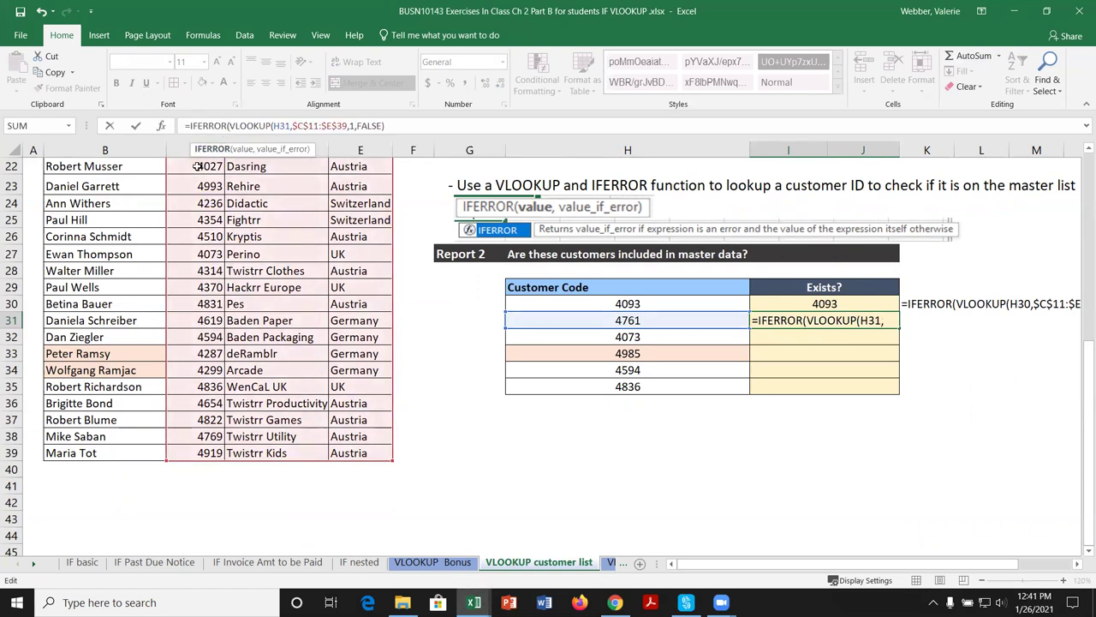
left_click(160, 126)
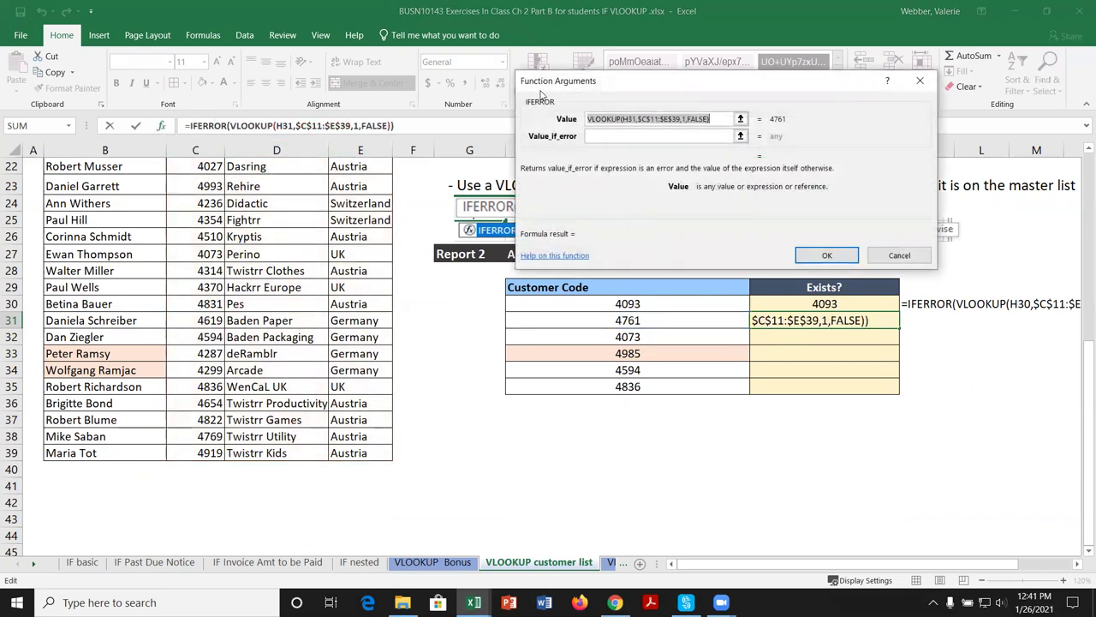
left_click(600, 137)
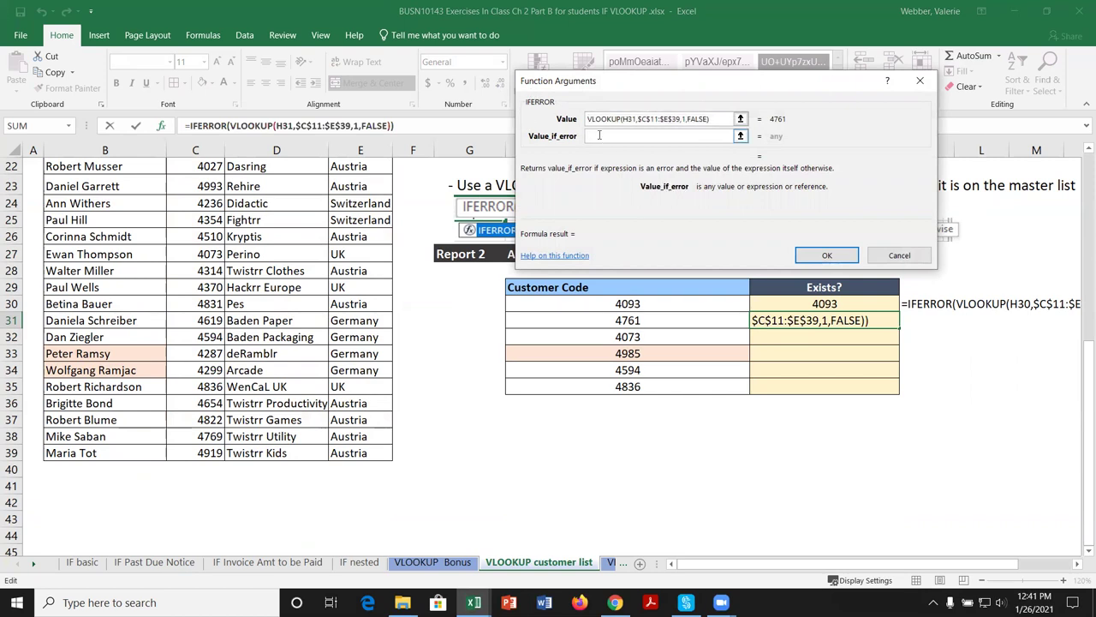
type("Add to Master List")
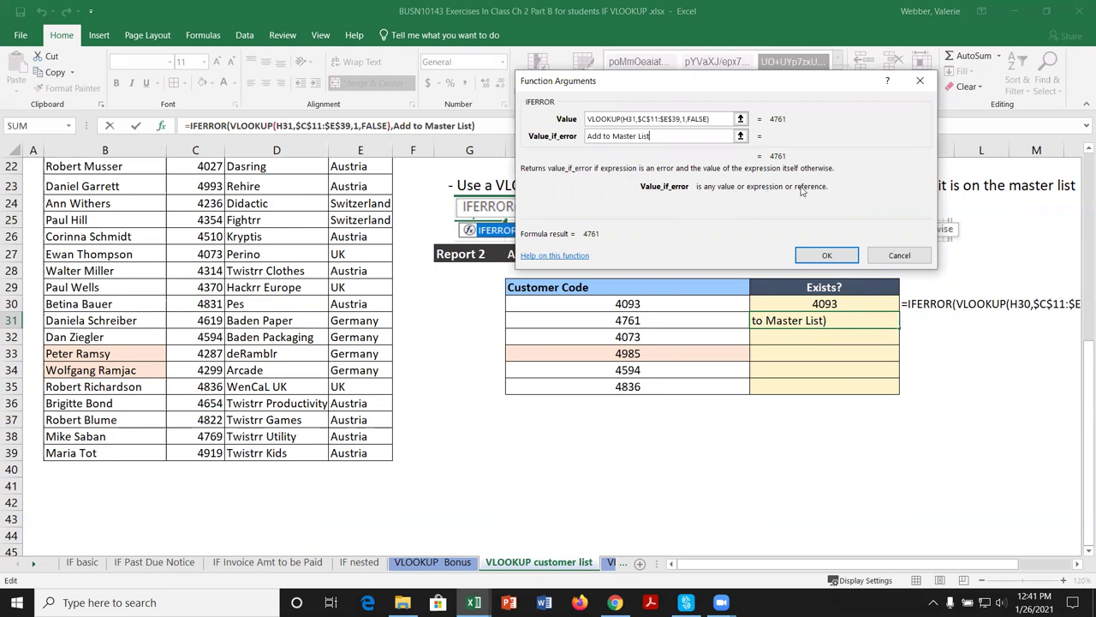
left_click(715, 120)
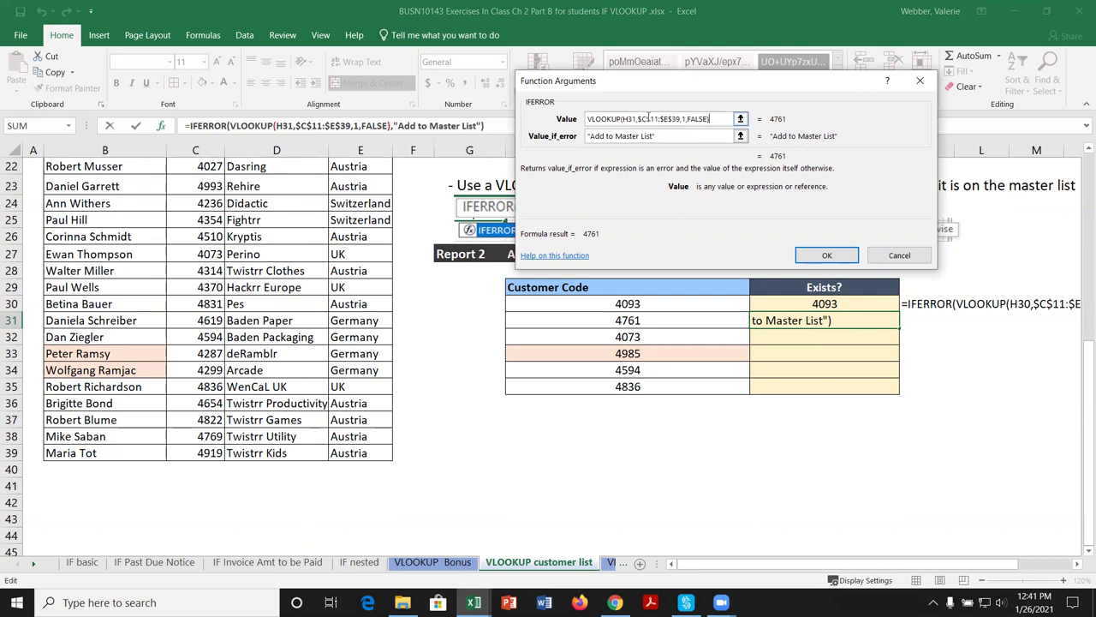
left_click(818, 254)
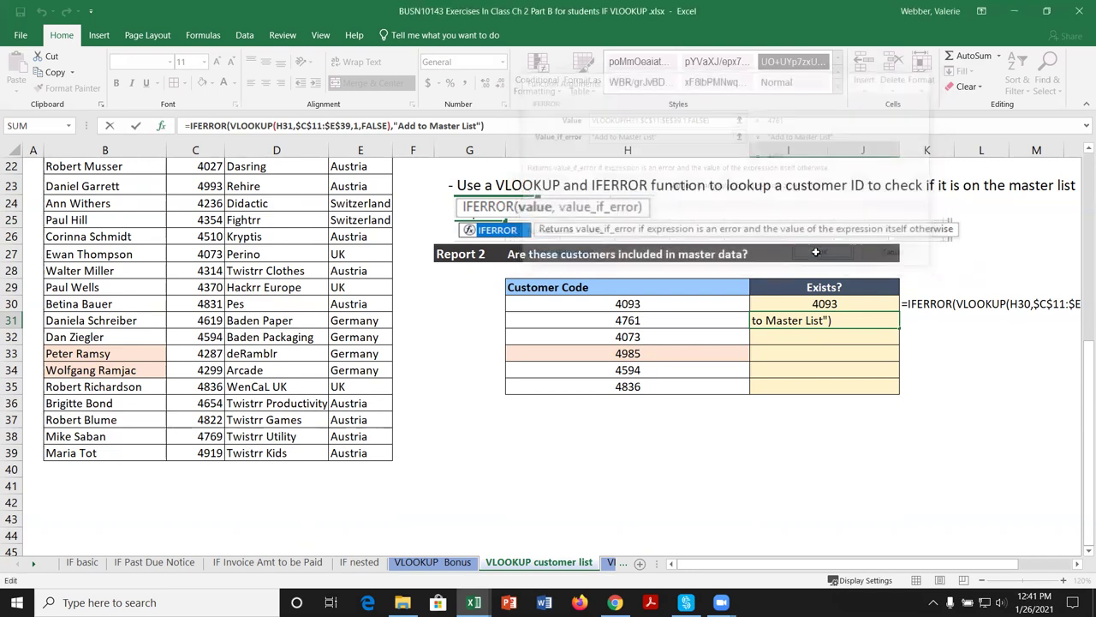
Copy the IFERROR check from I31 down to I35, so code 4985 shows "Add to Master List".
double_click(899, 328)
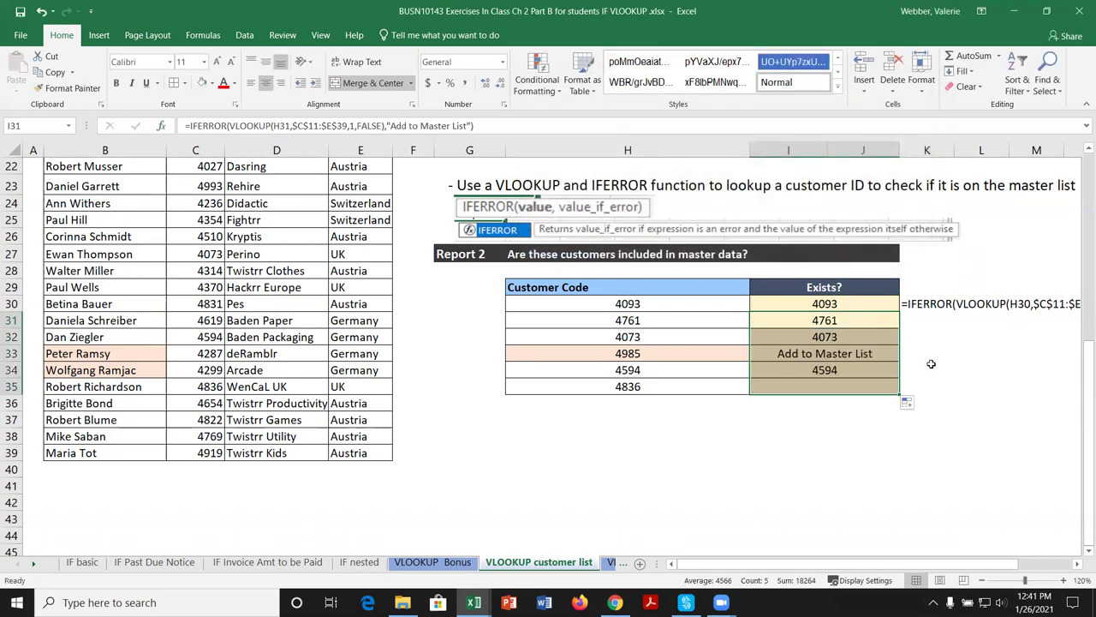
left_click(939, 388)
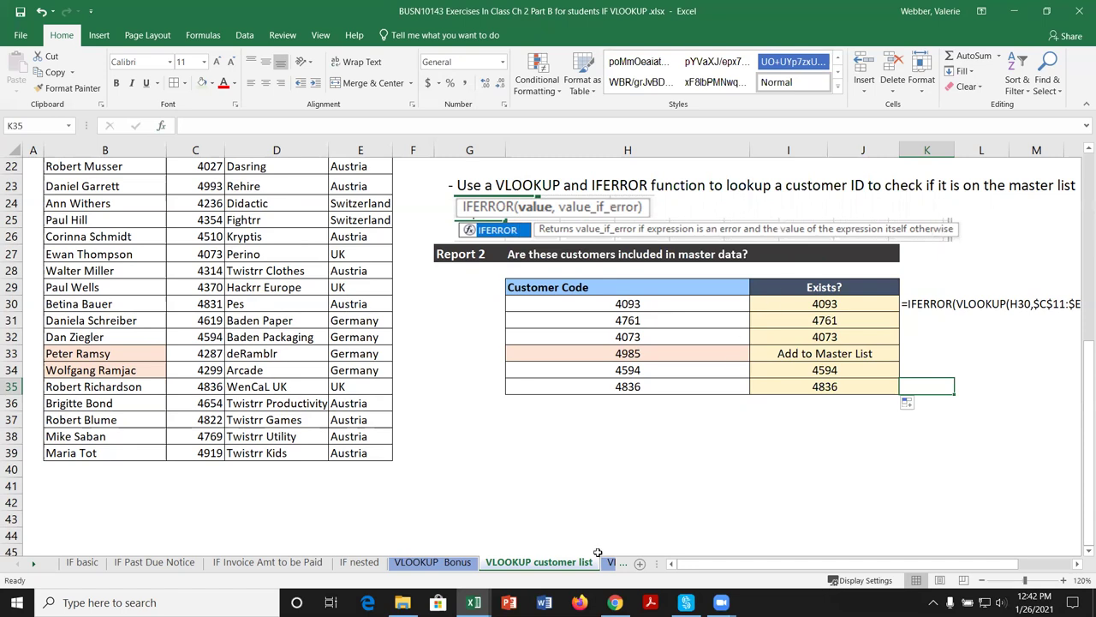
left_click(32, 564)
Go to the VLOOKUP Invoice sheet and inspect the first item row's cells B19 through H19.
left_click(32, 564)
left_click(32, 564)
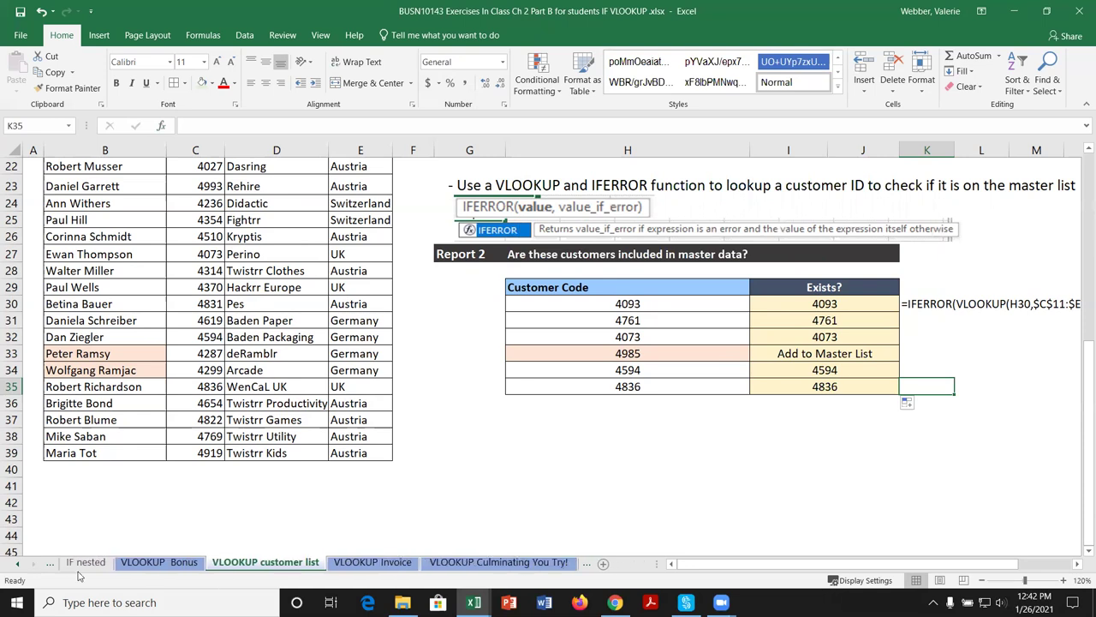
left_click(377, 562)
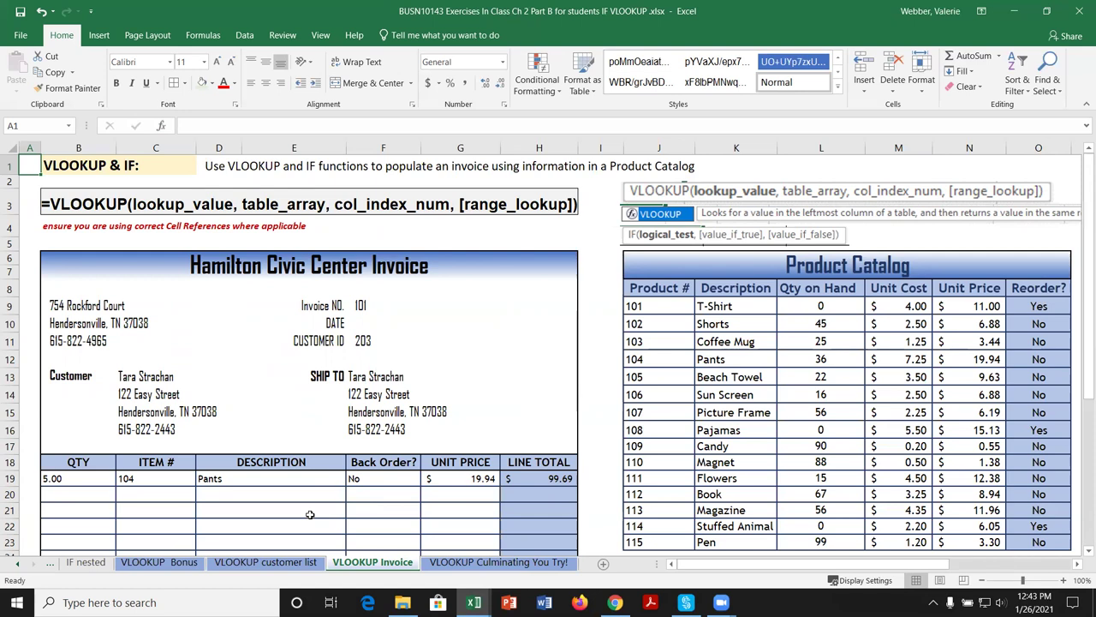
left_click(94, 478)
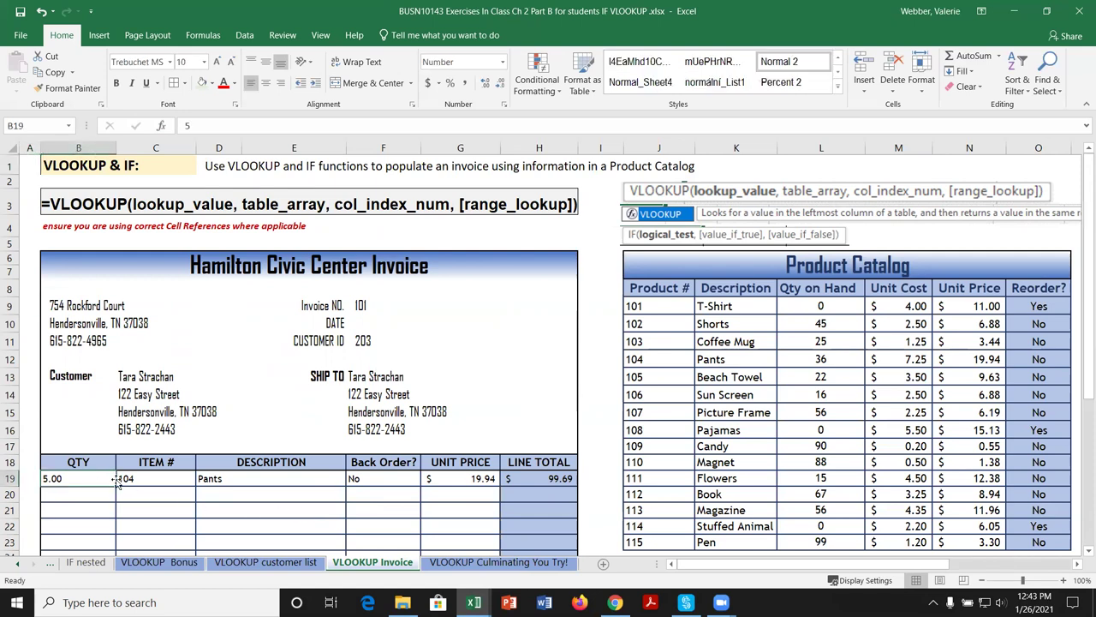
left_click(170, 478)
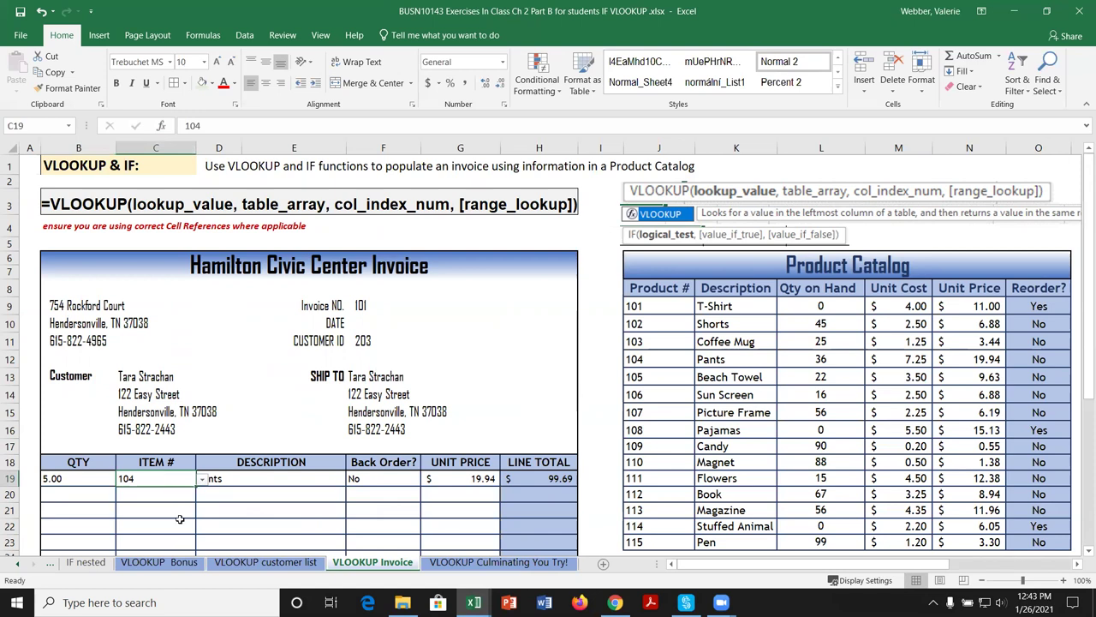
left_click(266, 481)
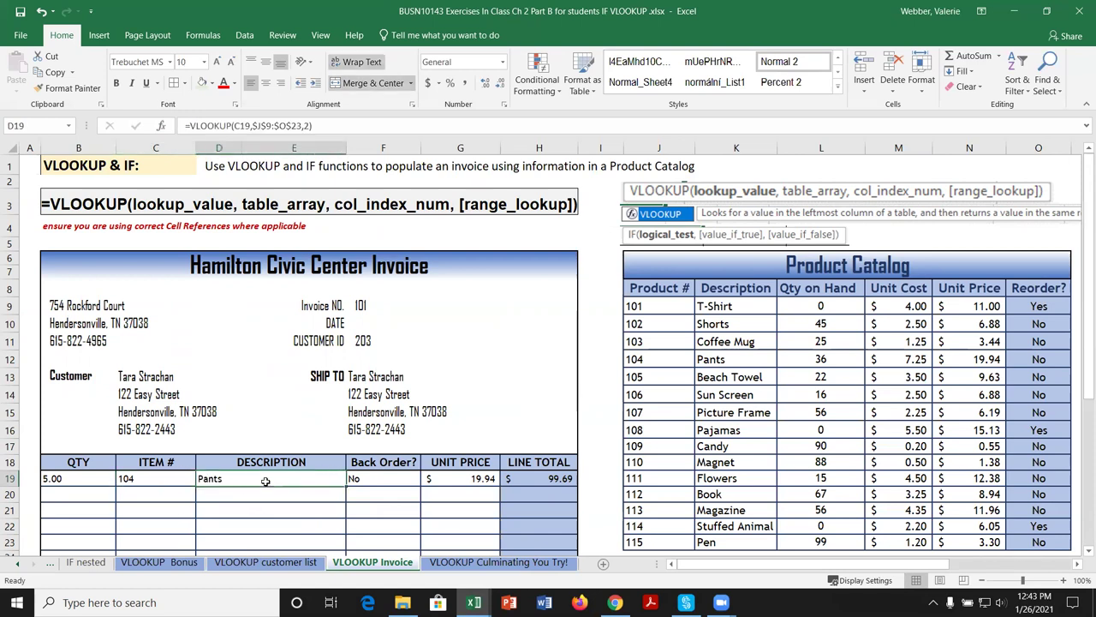
left_click(364, 480)
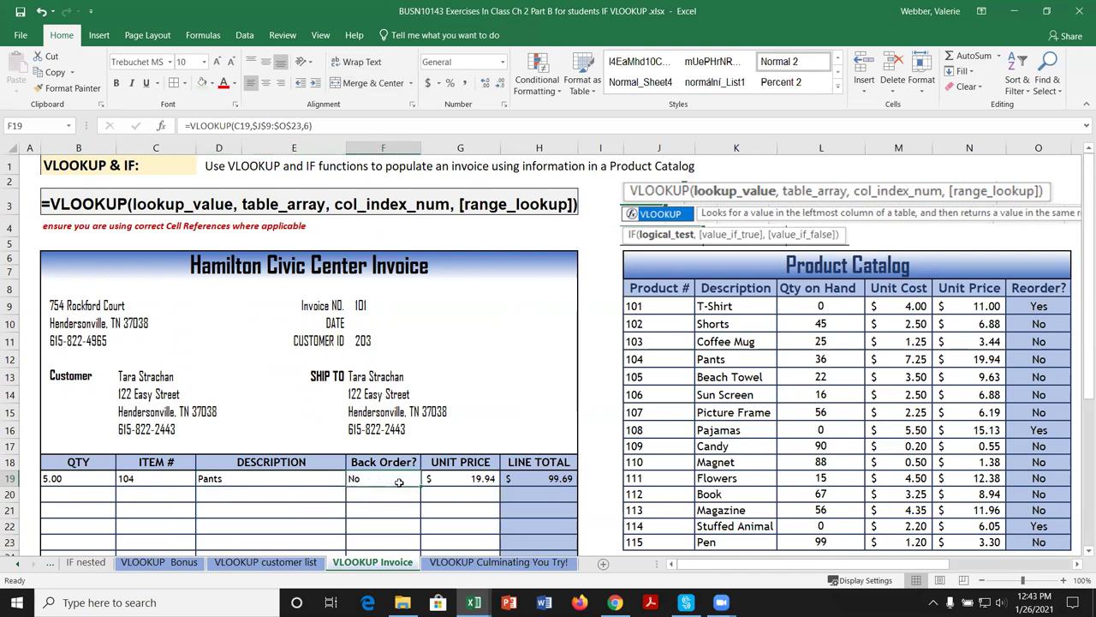
left_click(463, 479)
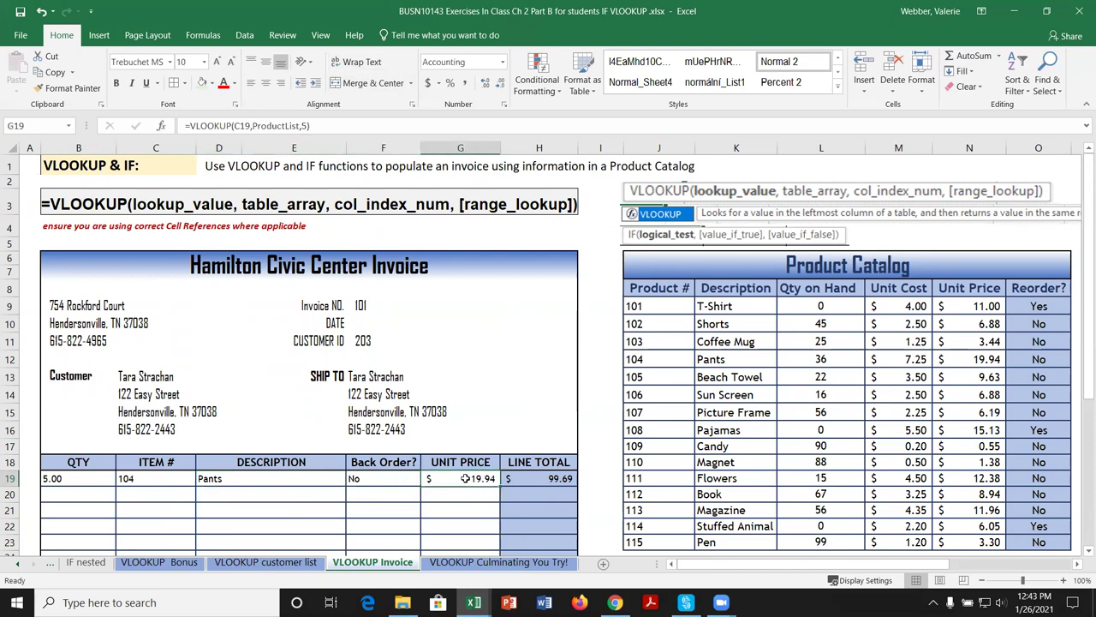
left_click(558, 480)
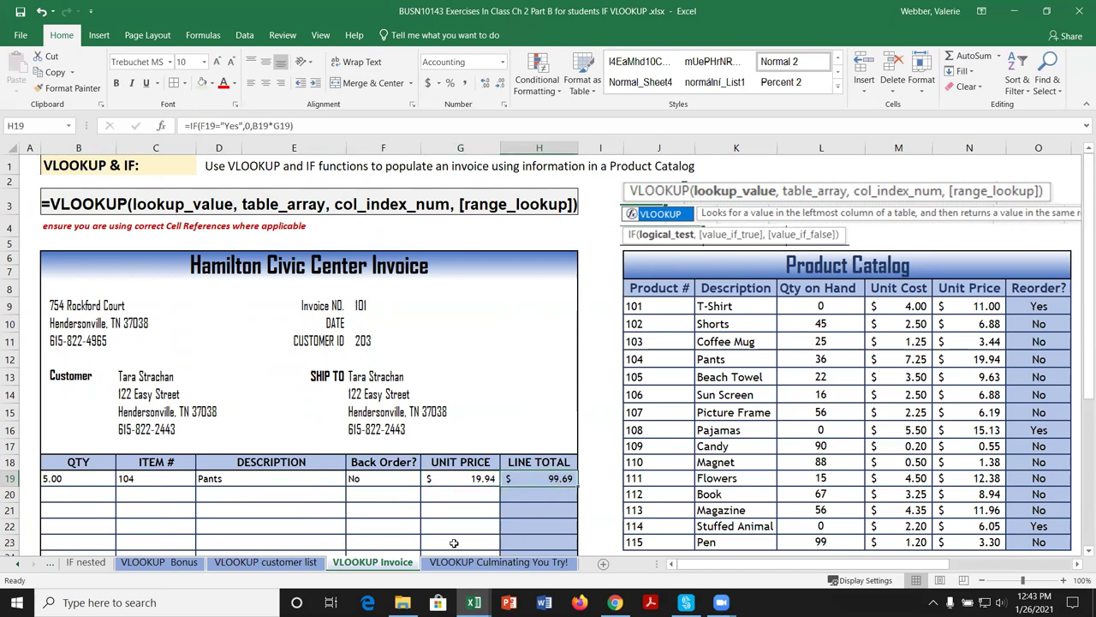
left_click(238, 478)
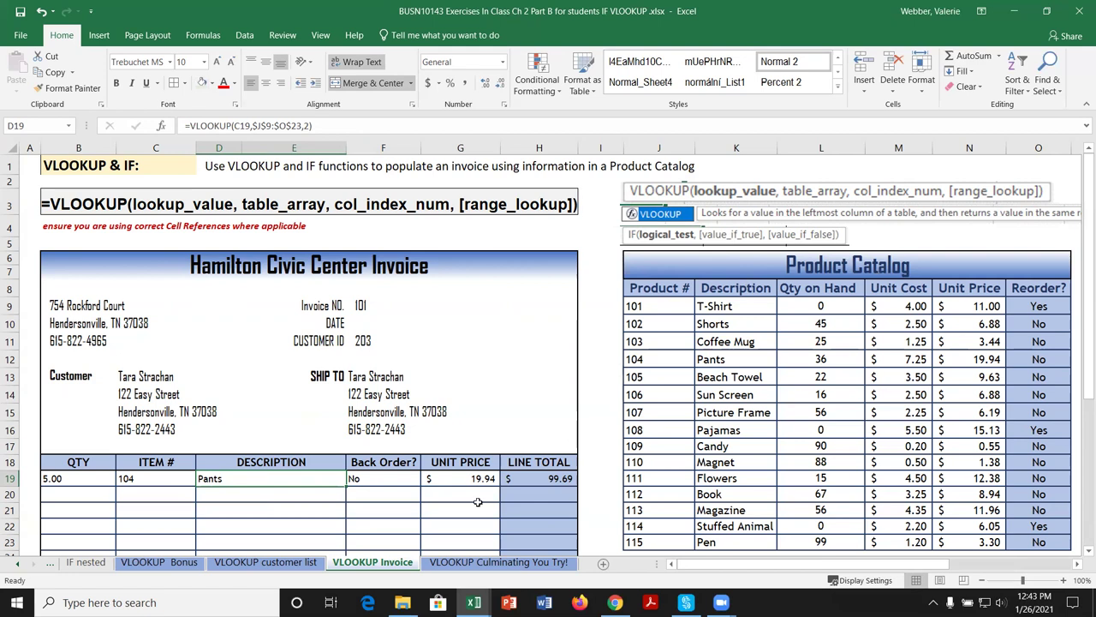
Re-enter the F19 back-order lookup and the H19 line total =IF(F19="Yes",0,B19*G19).
left_click(395, 477)
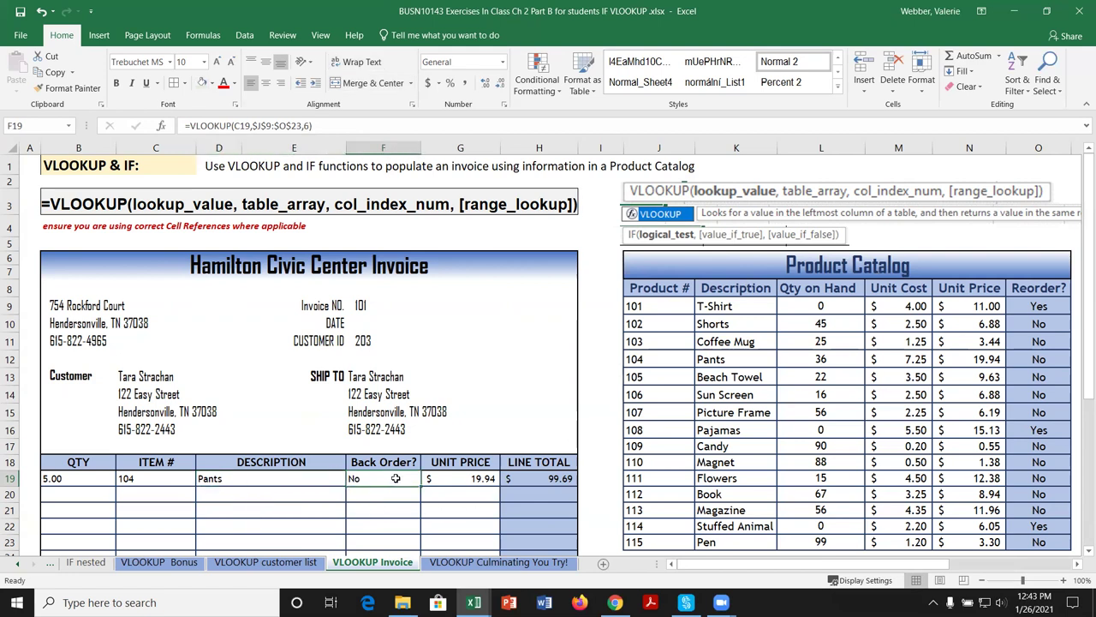
left_click(319, 125)
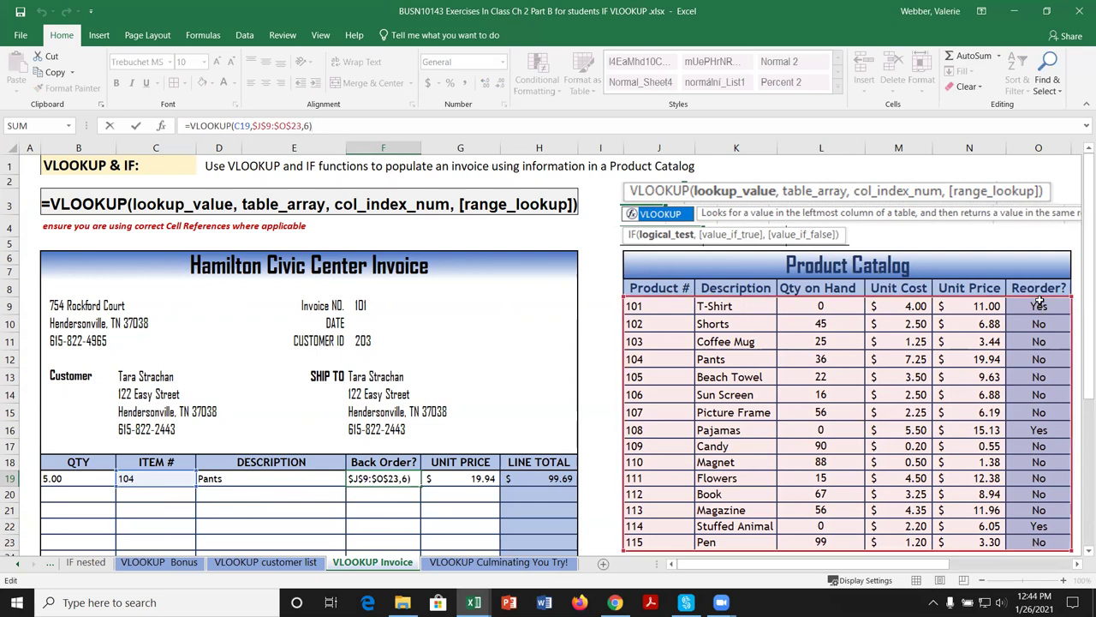
key("ctrl+Return")
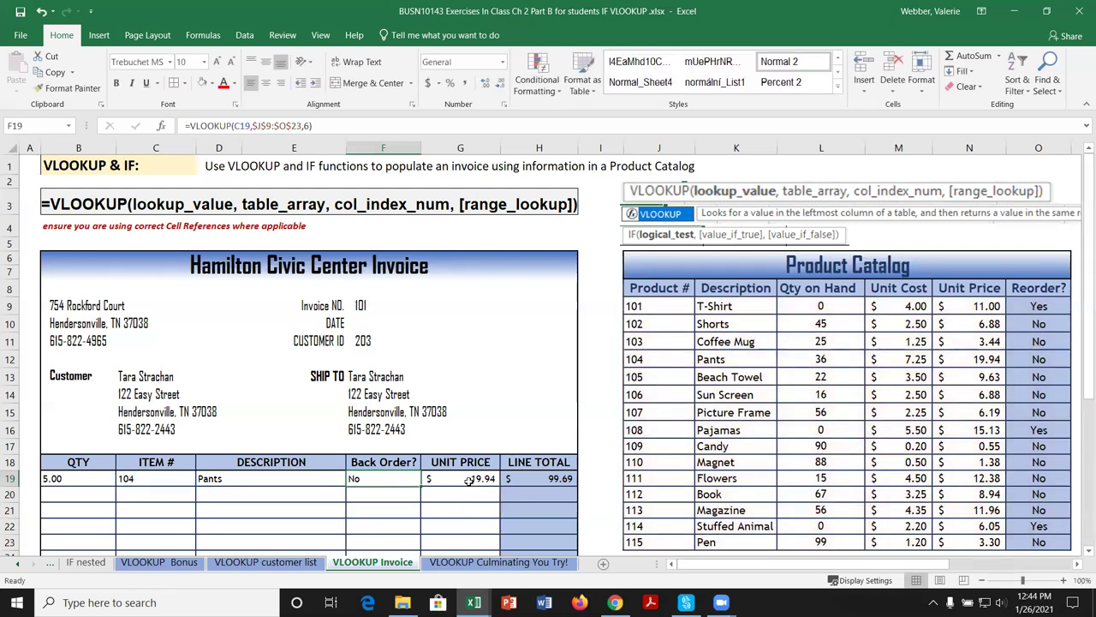
left_click(520, 481)
left_click(319, 125)
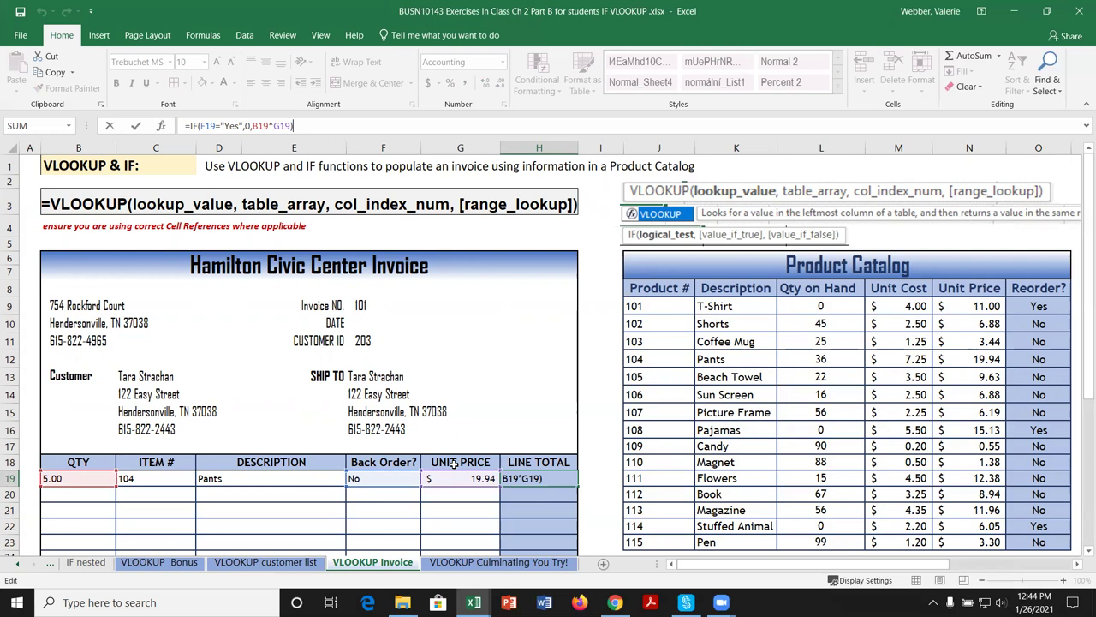
key("ctrl+Return")
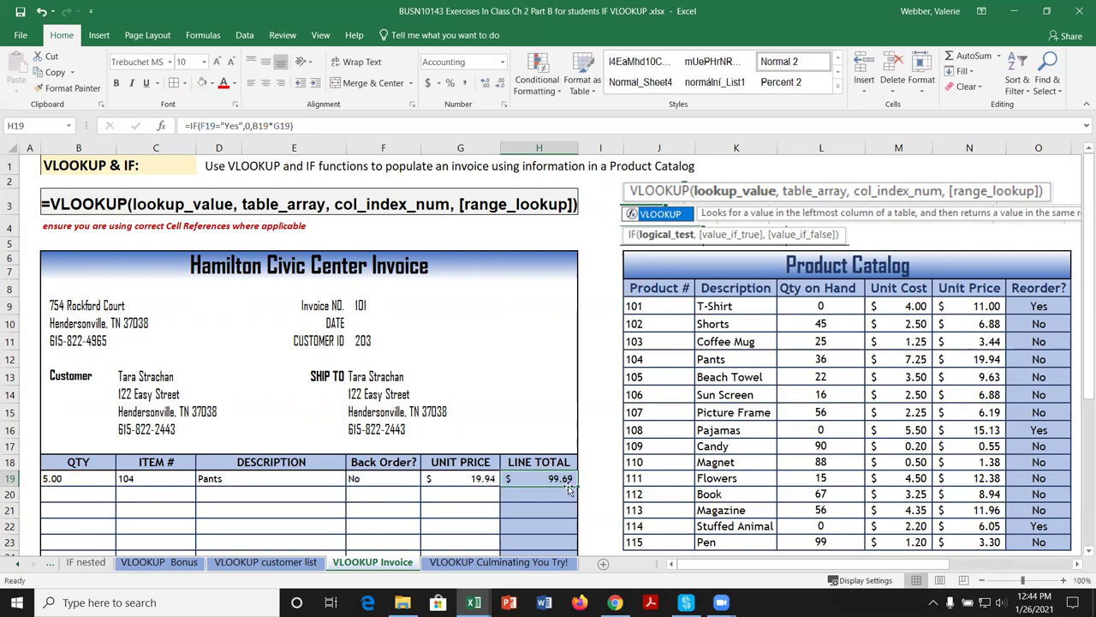
Add a second invoice line in row 21 with quantity 4 and item number 106.
left_click(98, 510)
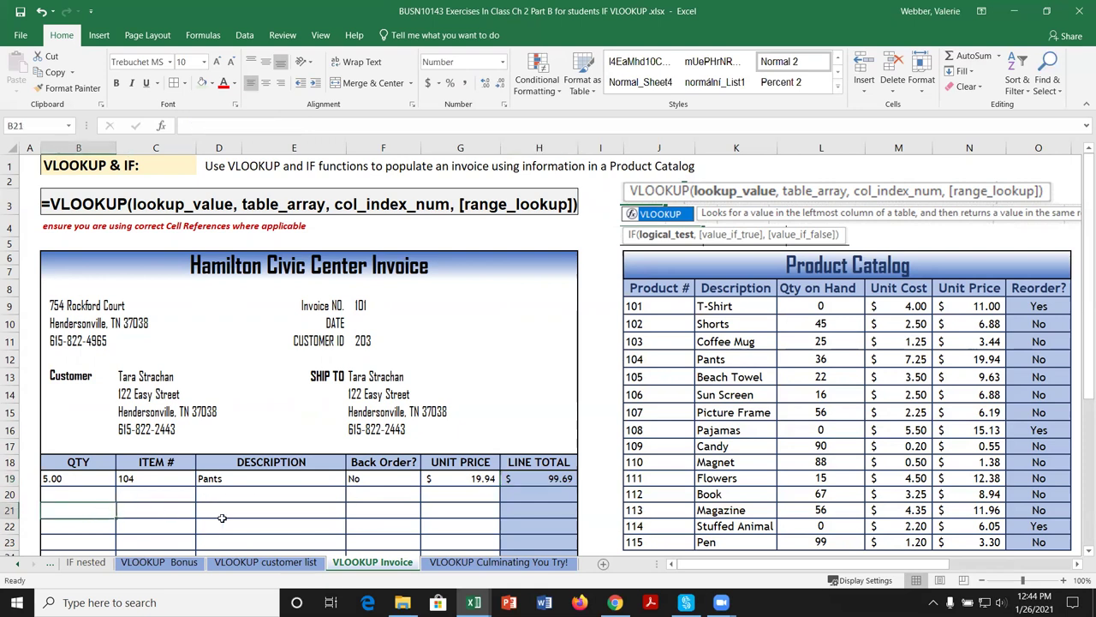
type("4")
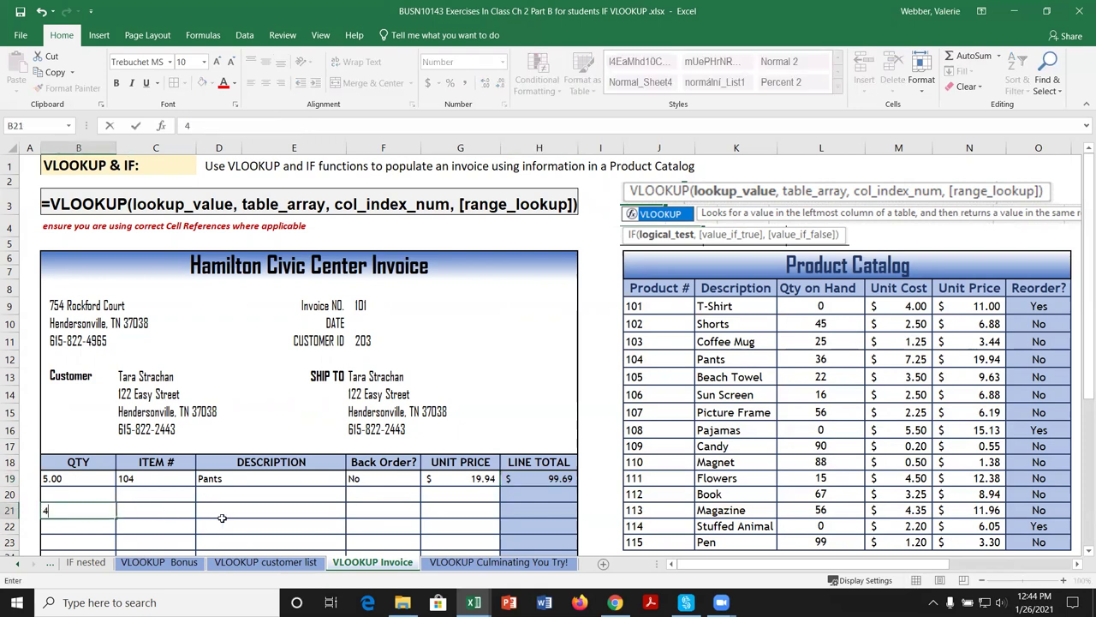
key("Tab")
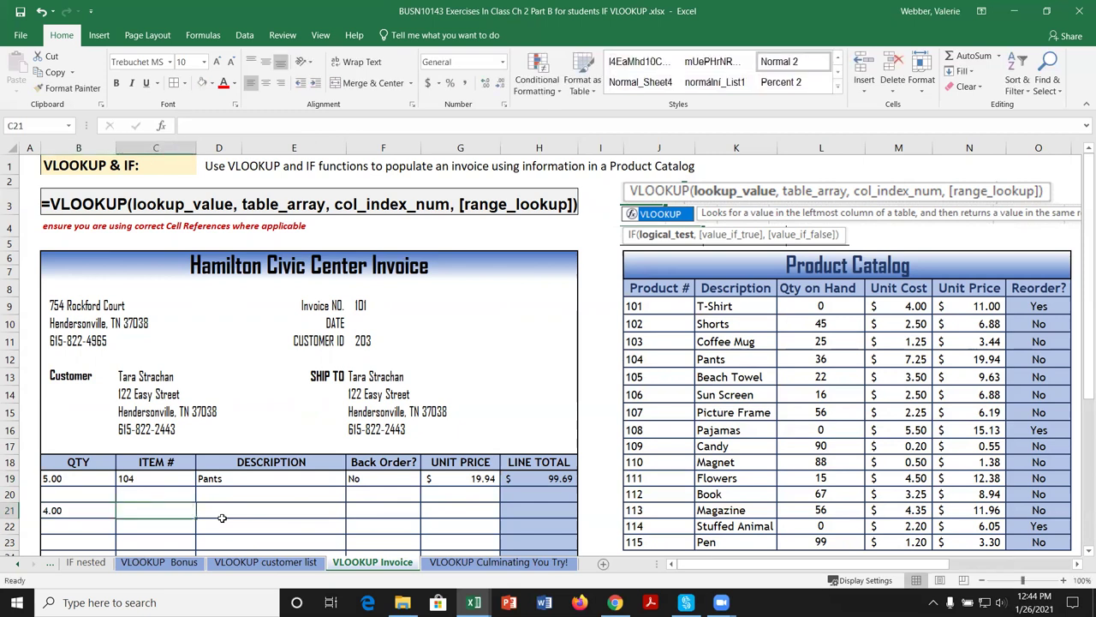
type("106")
key("Tab")
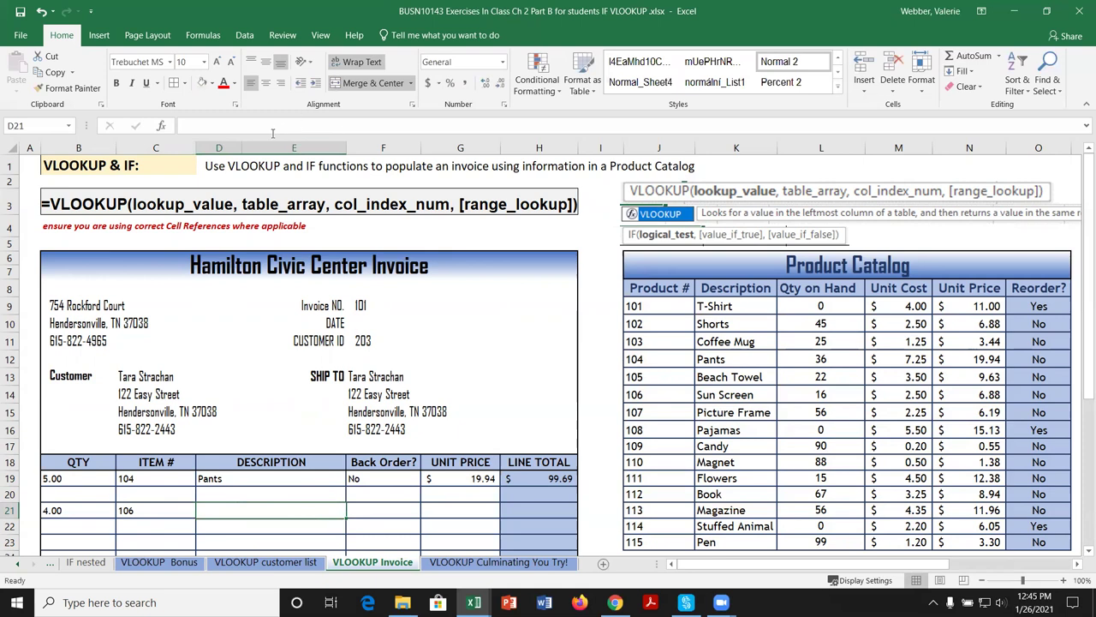
Start a VLOOKUP formula in D21 for the second line's description.
type("=")
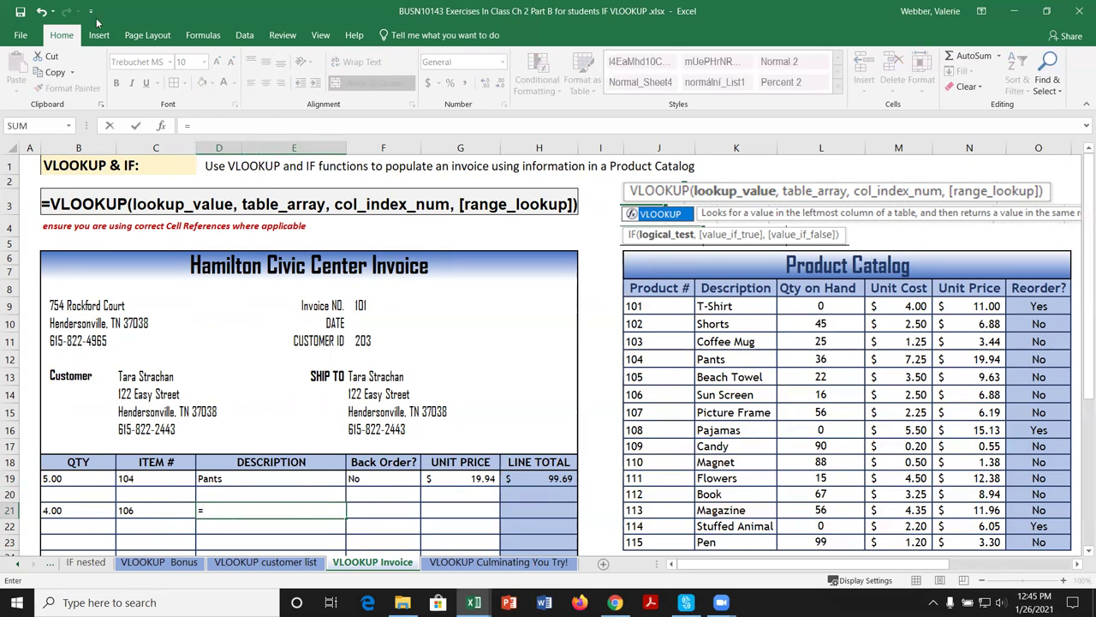
left_click(615, 602)
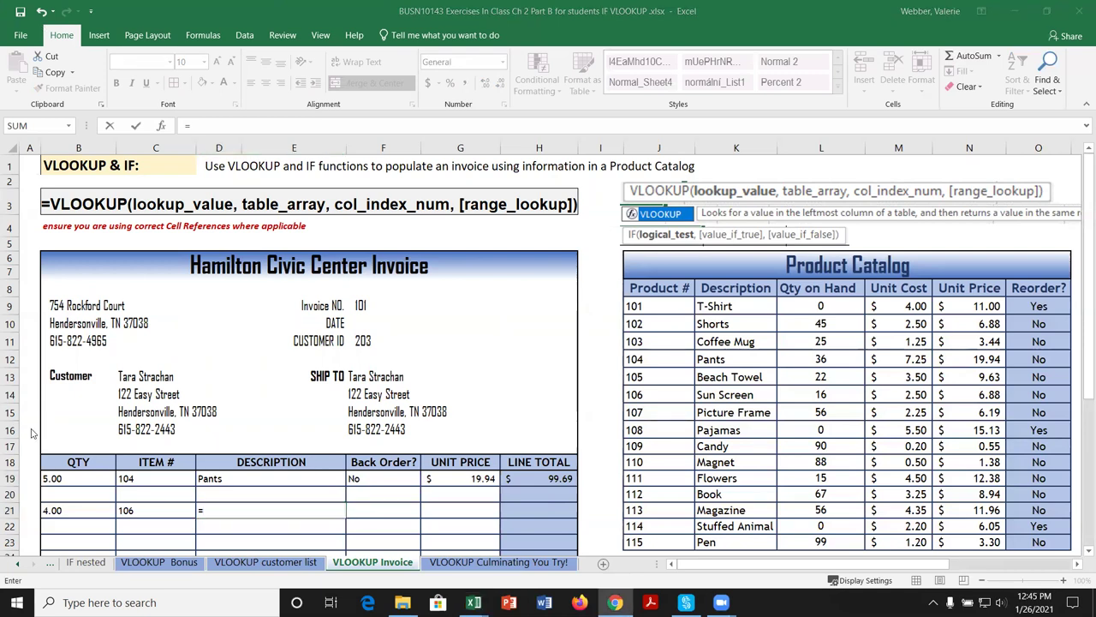
left_click(250, 512)
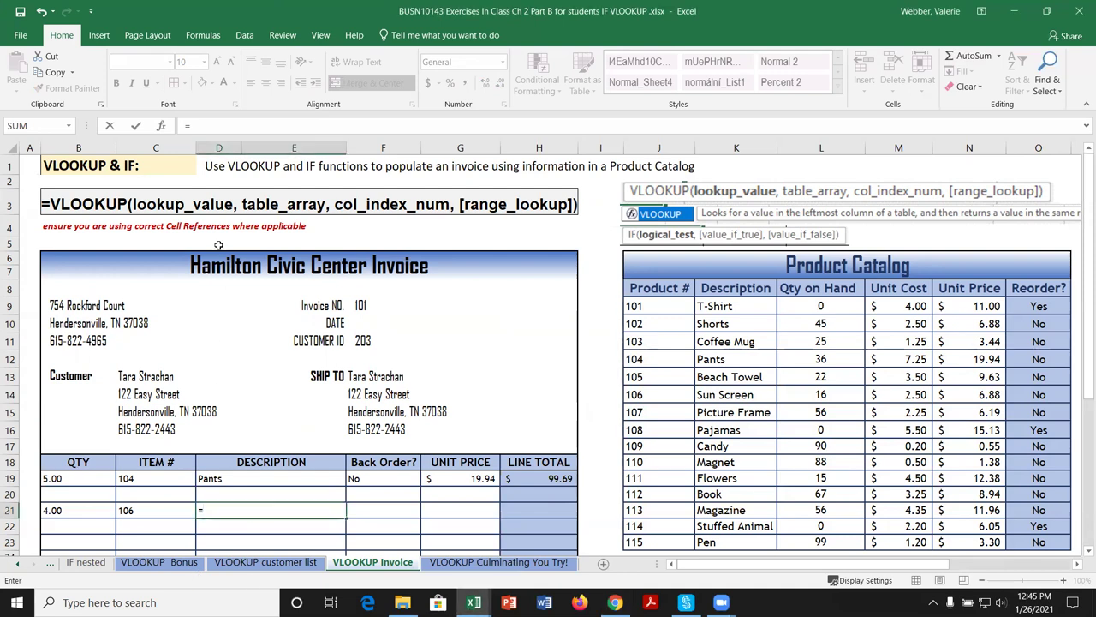
key("BackSpace")
type("=vlook")
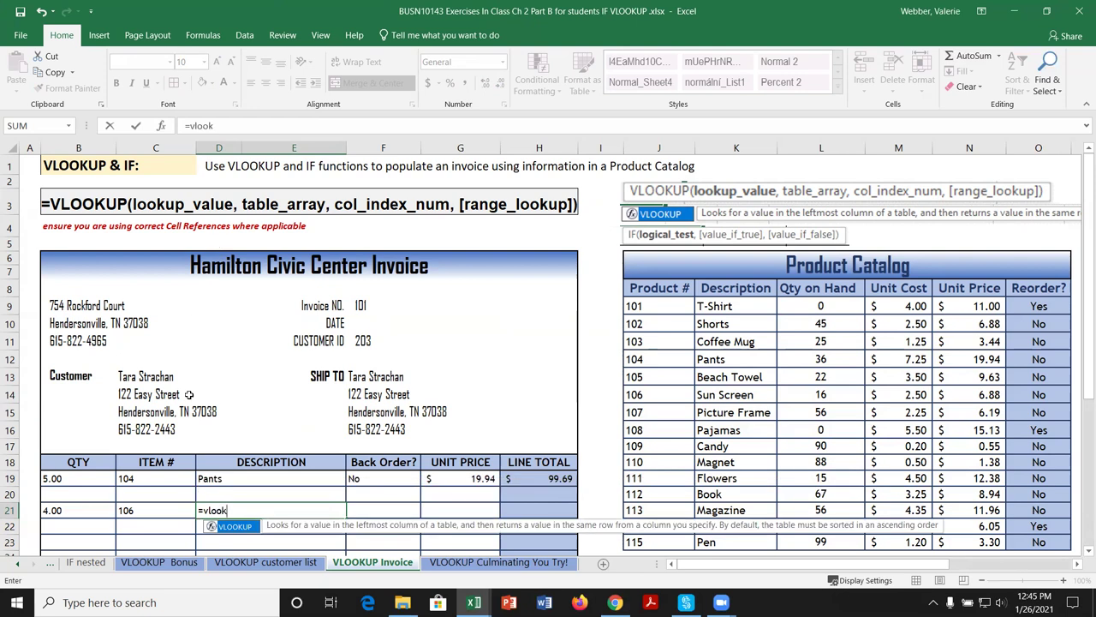
double_click(248, 531)
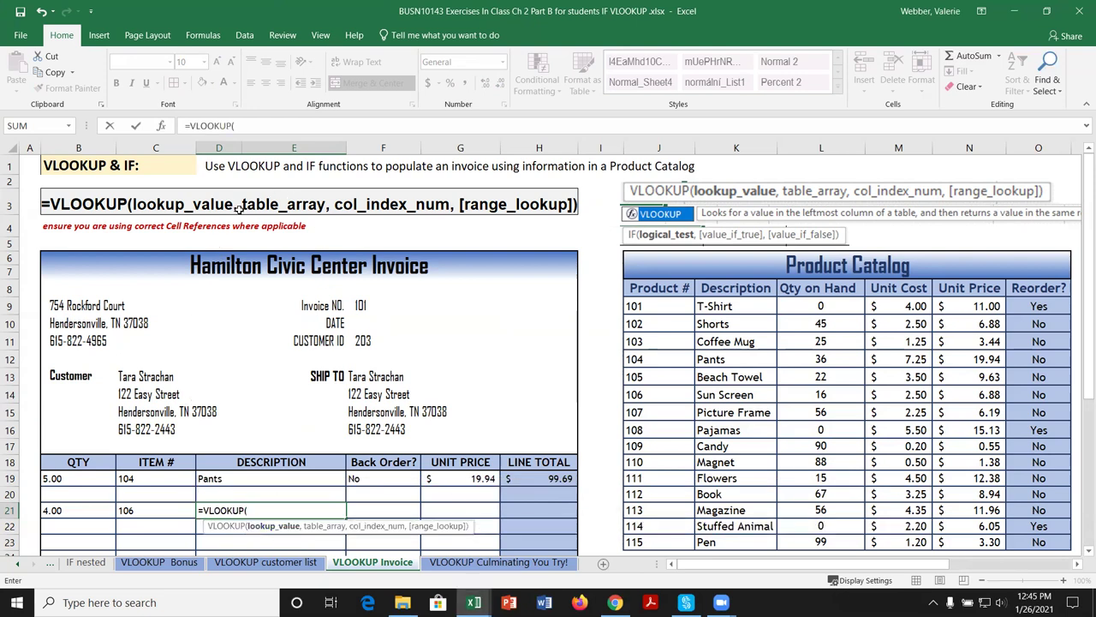
left_click(162, 126)
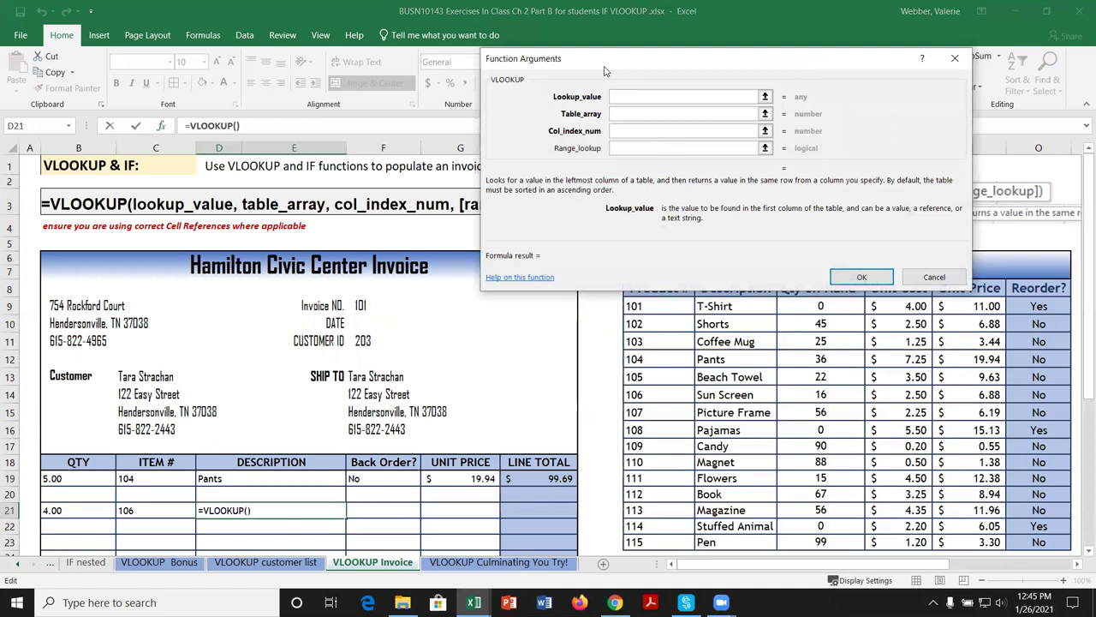
Point the D21 VLOOKUP at C21 and the Product Catalog, then cancel the formula.
left_click_drag(589, 79, 160, 234)
left_click(167, 511)
left_click(266, 269)
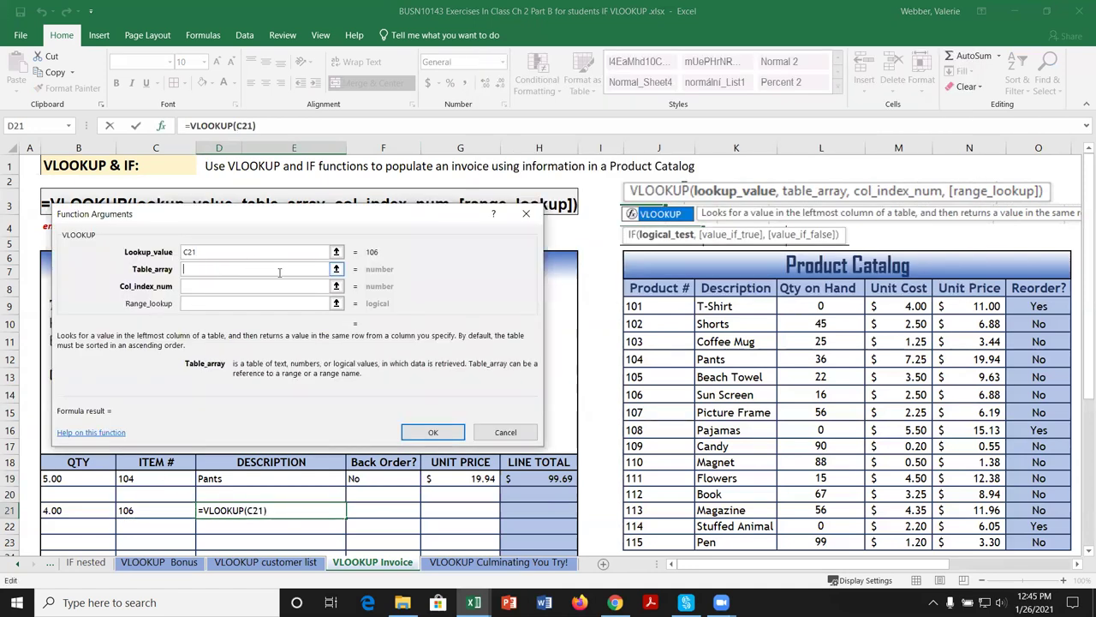
left_click_drag(676, 306, 1010, 381)
scroll(1010, 381, "up", 3)
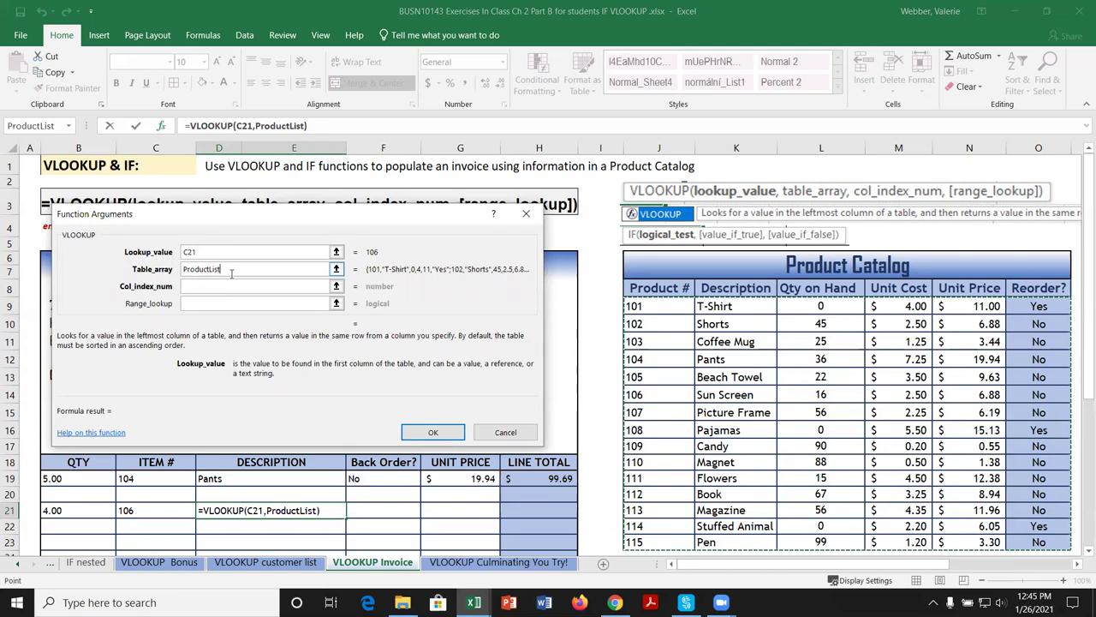
left_click(507, 434)
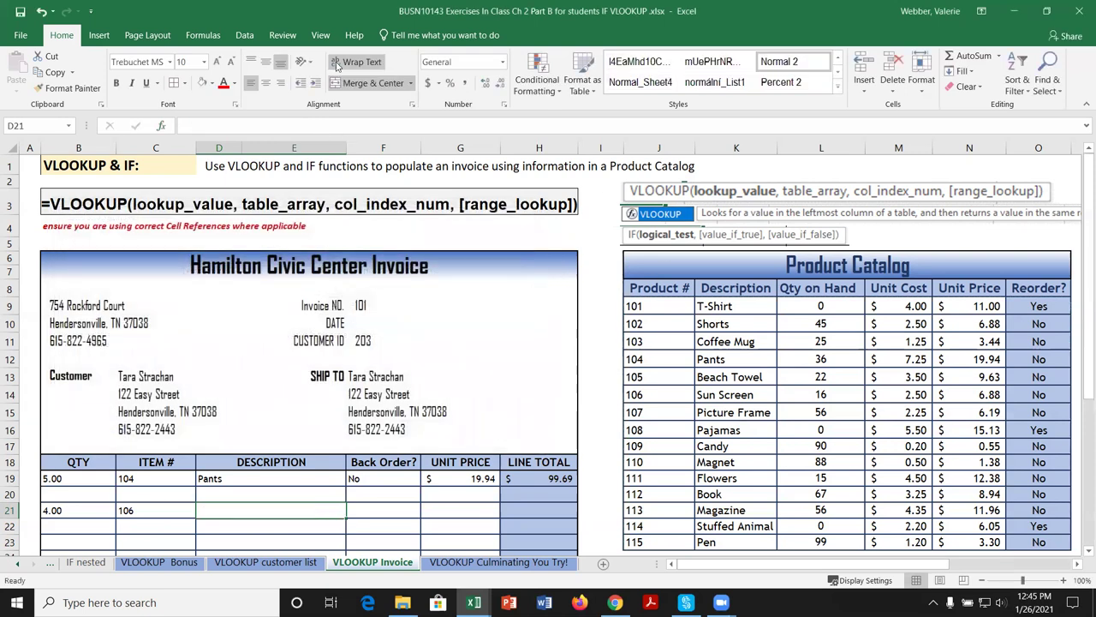
Delete the ProductList defined name in Name Manager, so the Pants line shows #NAME? errors.
left_click(202, 36)
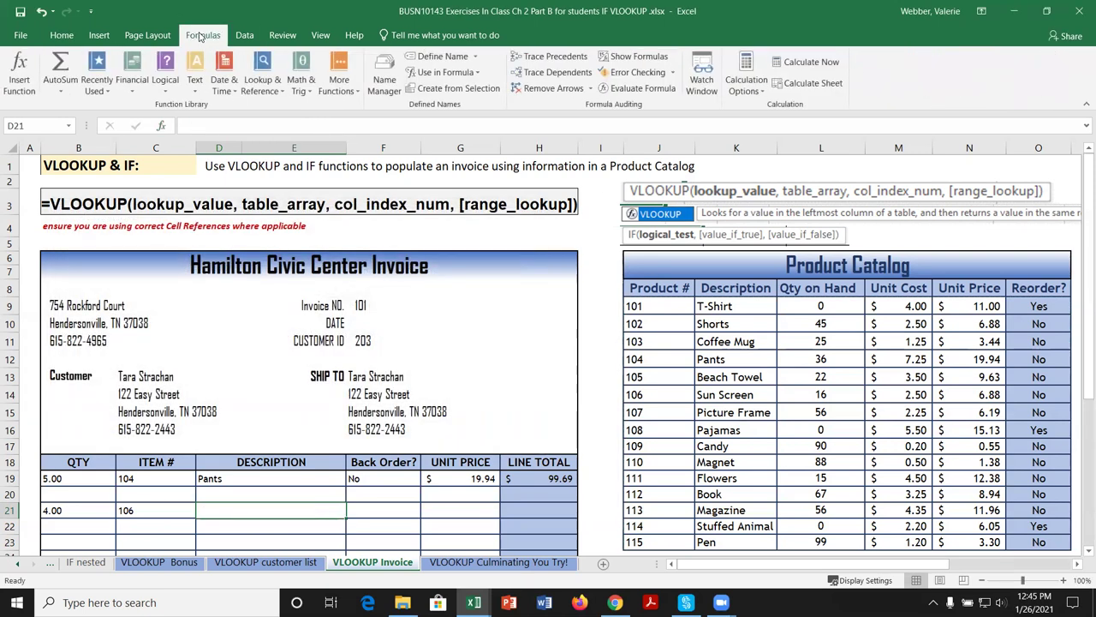
left_click(384, 75)
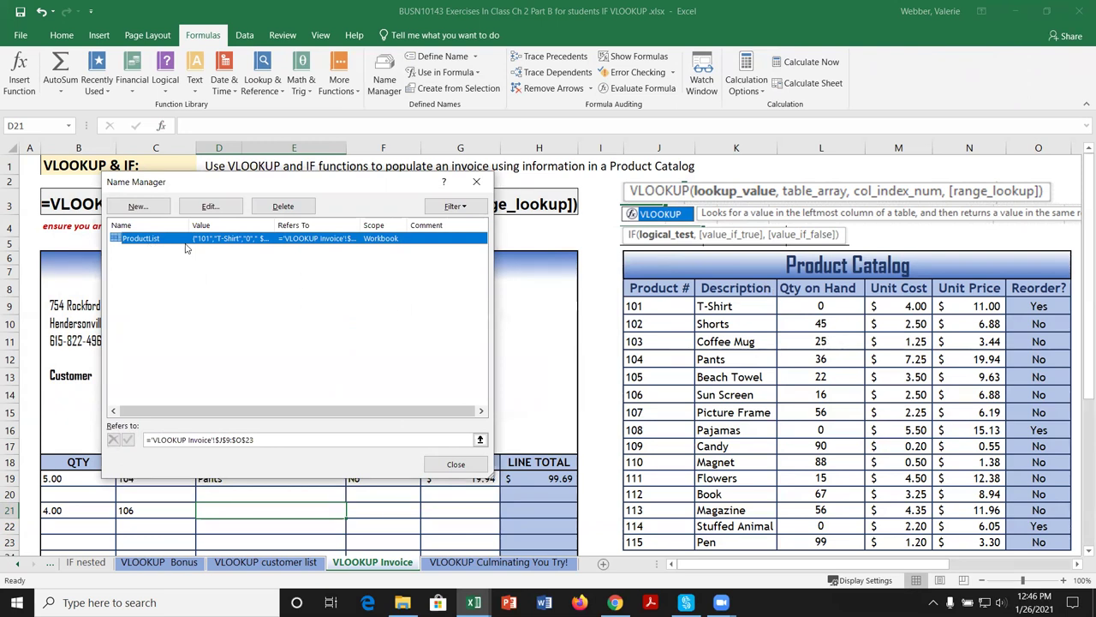
left_click(295, 207)
left_click(529, 342)
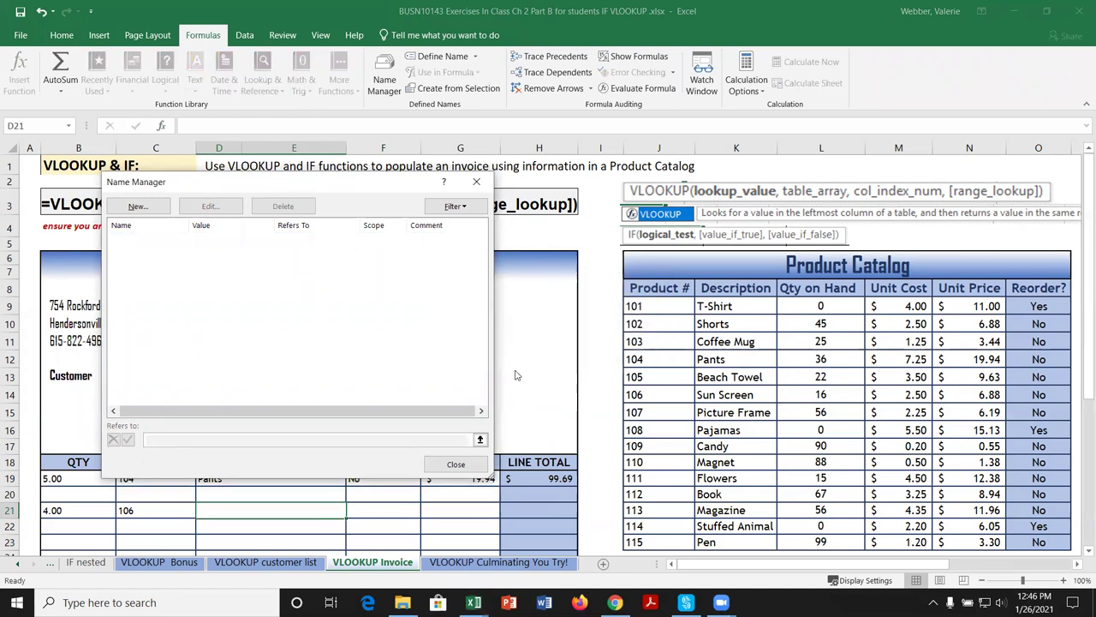
left_click(456, 464)
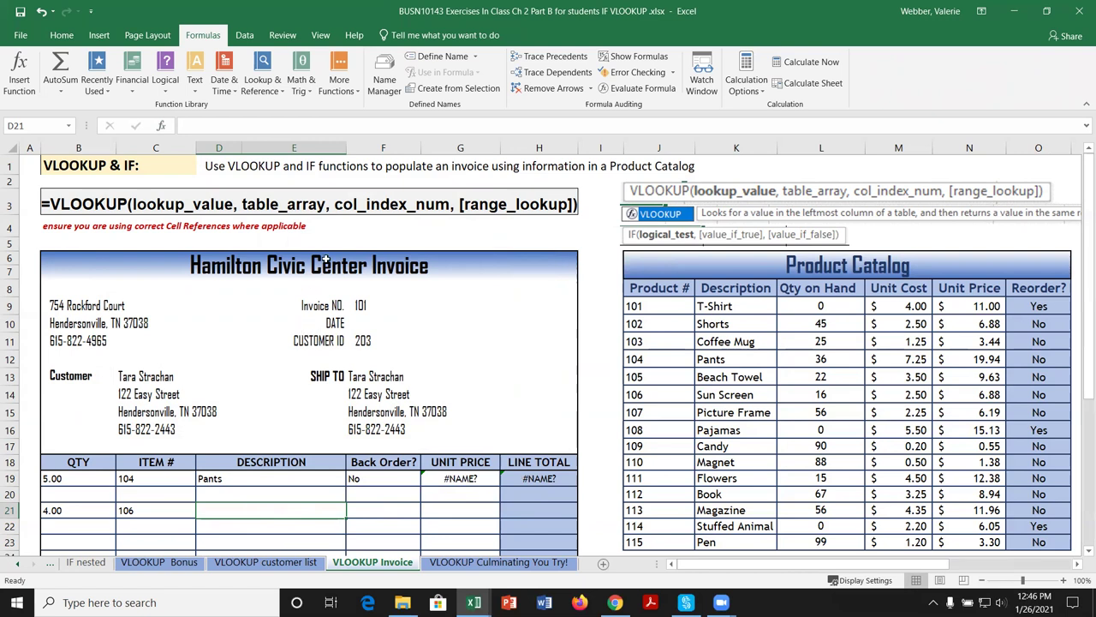
Start a VLOOKUP in D21 with lookup value C21 and absolute table $J$9:$O$23.
left_click(343, 227)
left_click(242, 512)
type("=vlo")
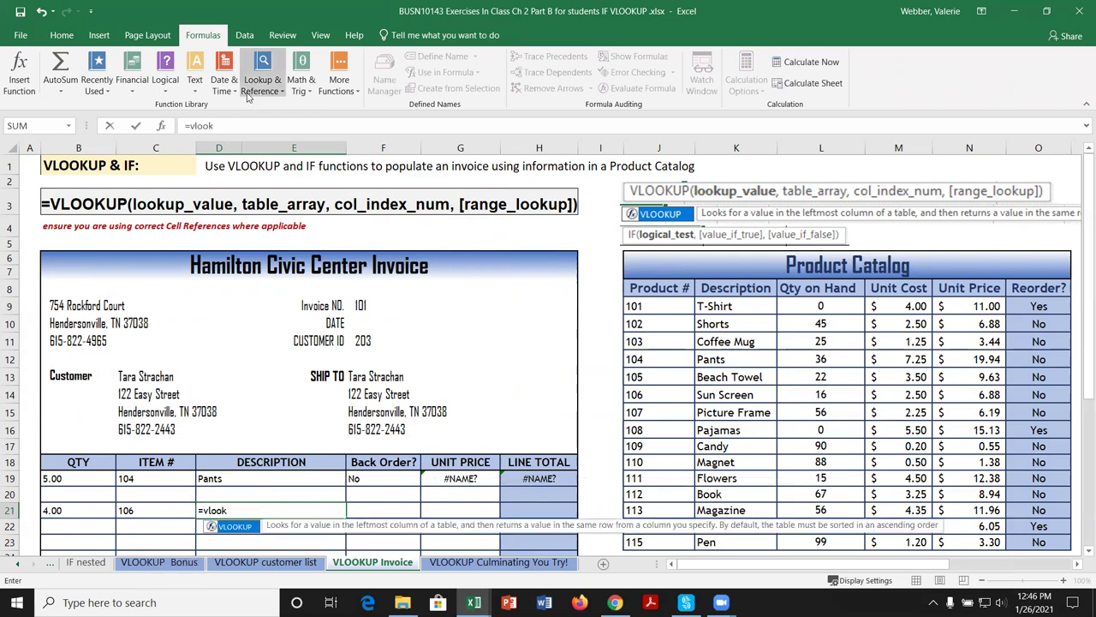
type("ok")
double_click(237, 527)
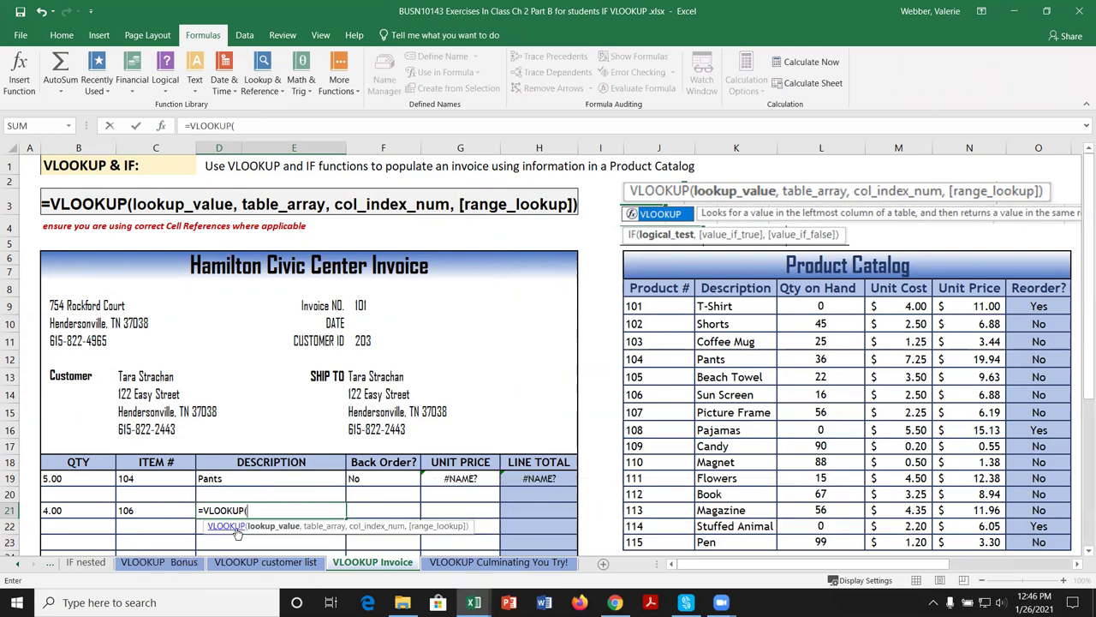
left_click(161, 126)
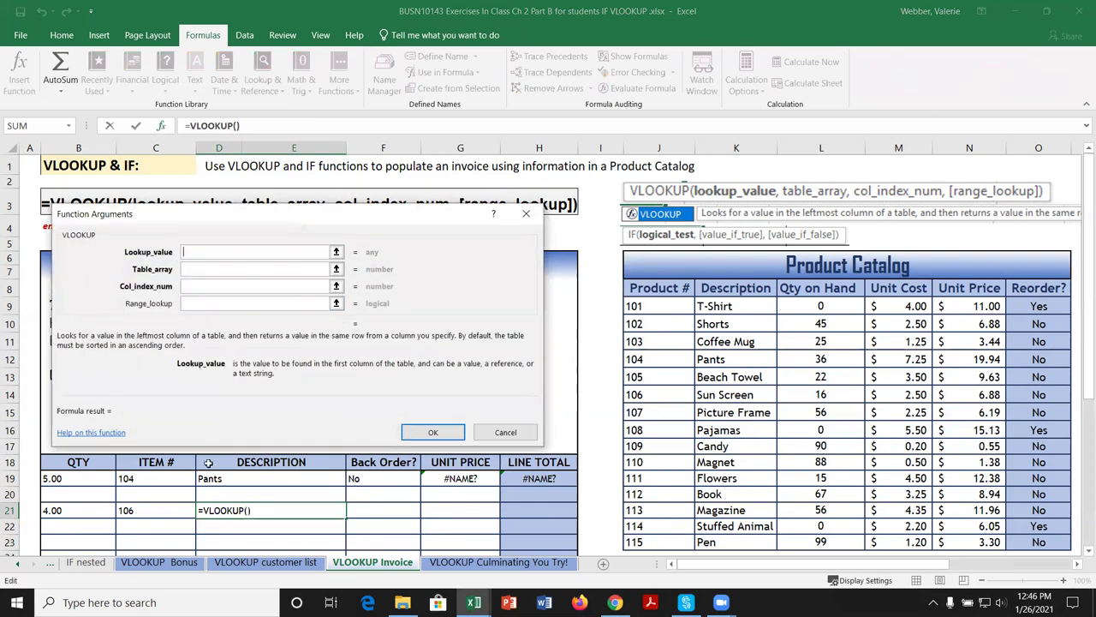
left_click(141, 510)
left_click(211, 268)
left_click(685, 305)
left_click_drag(686, 306, 1062, 445)
key("F4")
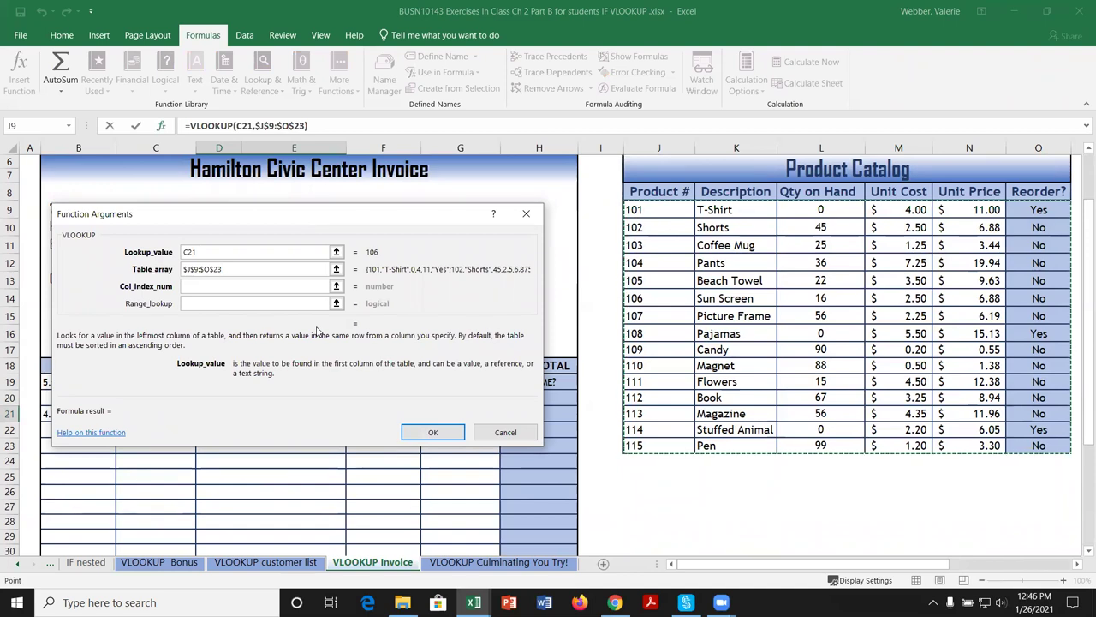
Finish the lookup with column 2 and False, so D21 shows Sun Screen.
left_click(203, 291)
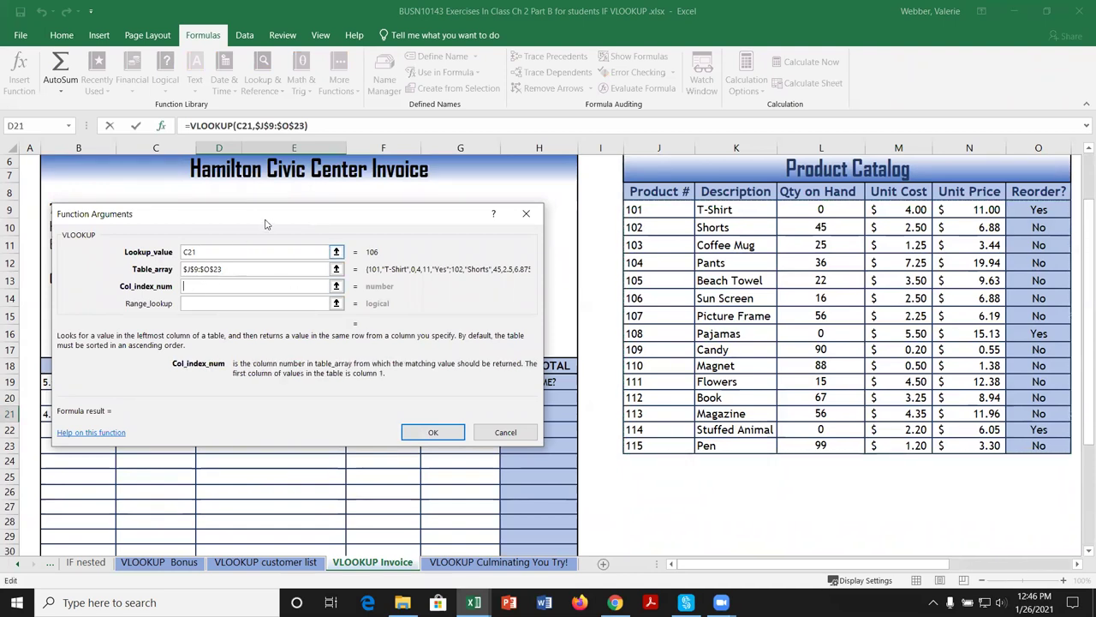
left_click_drag(268, 223, 268, 161)
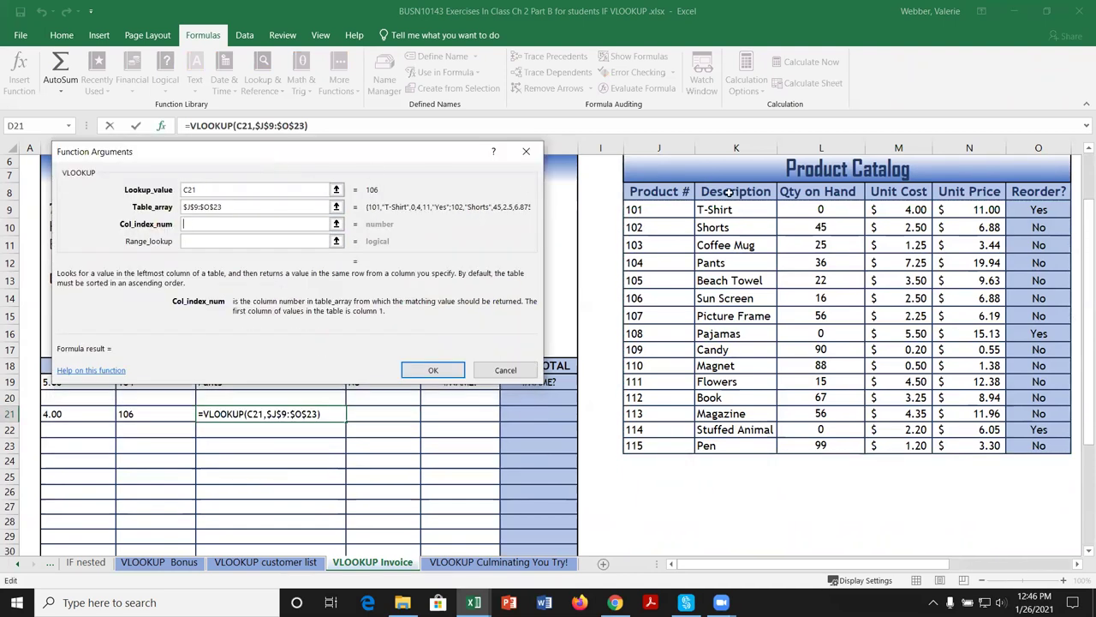
type("2")
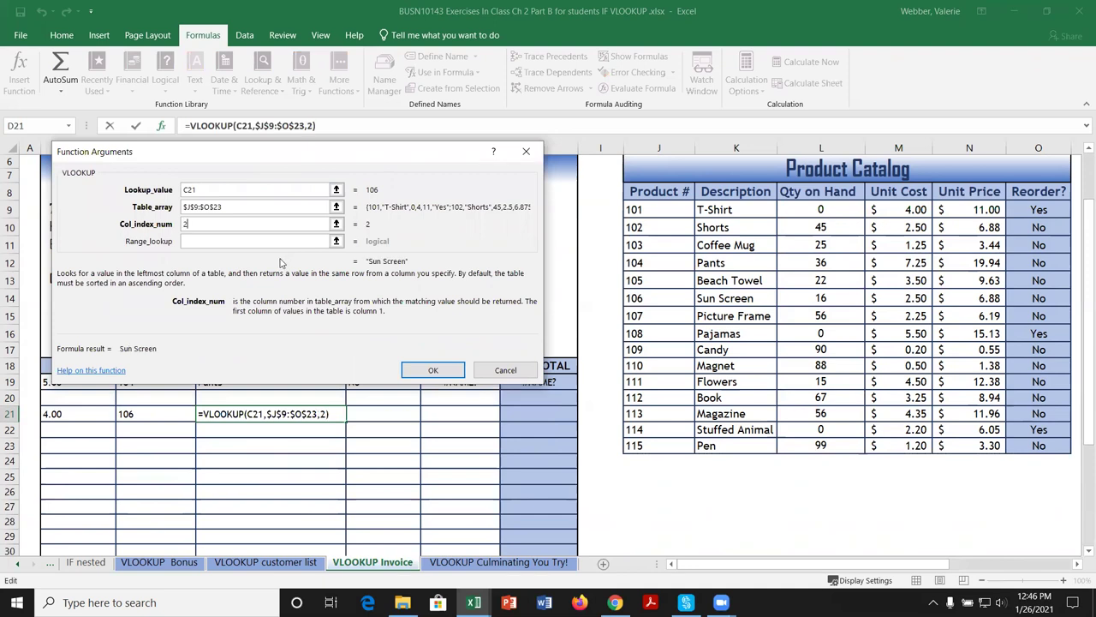
left_click(253, 243)
type("Fal")
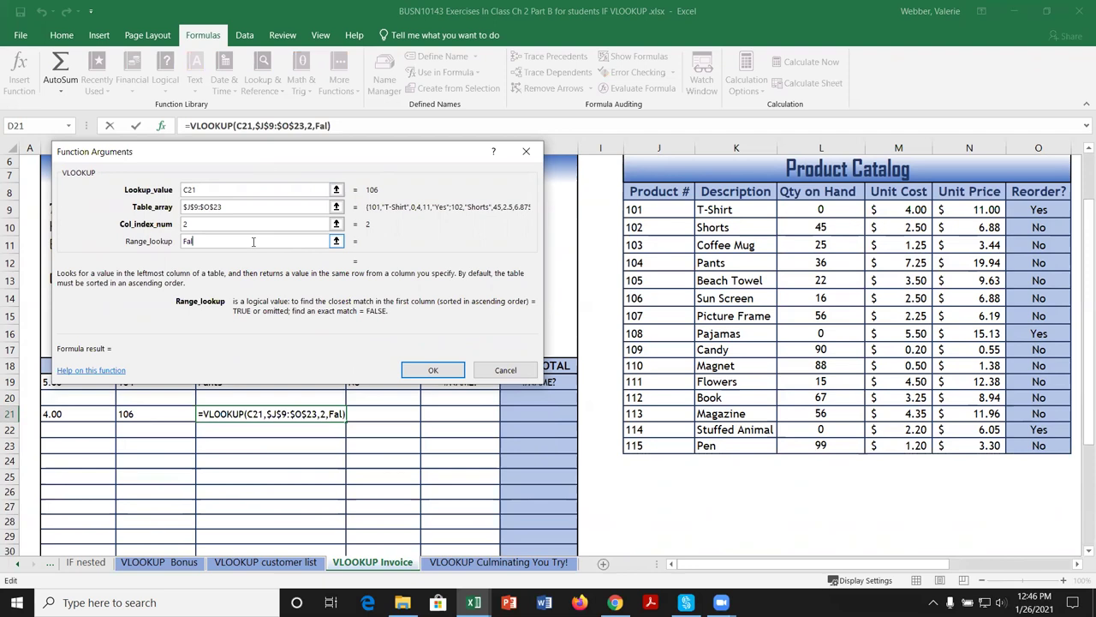
type("se")
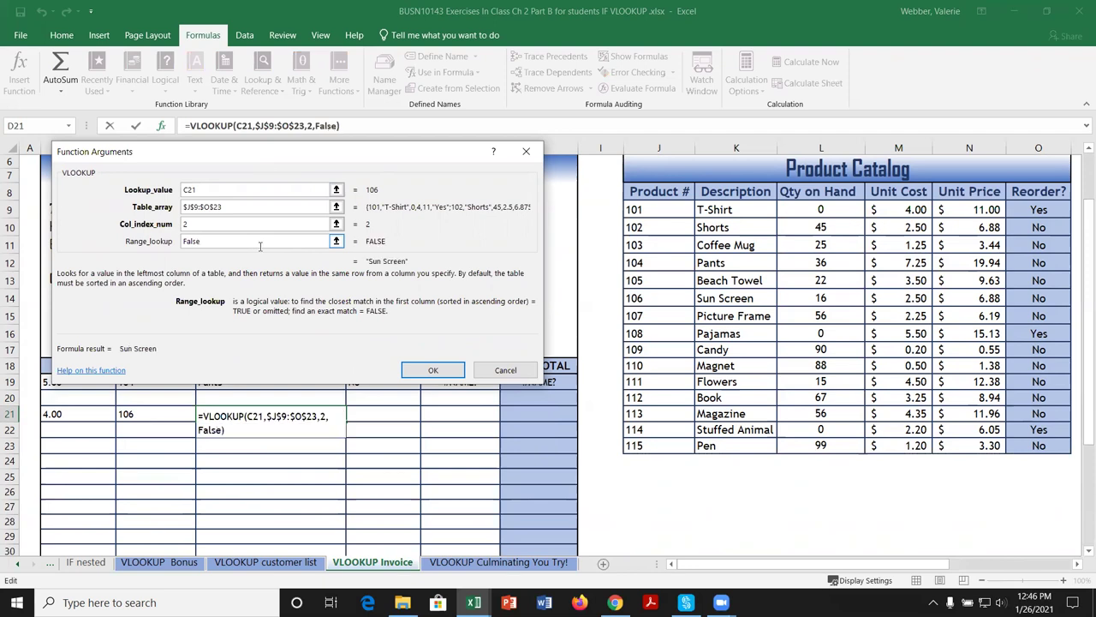
left_click(436, 371)
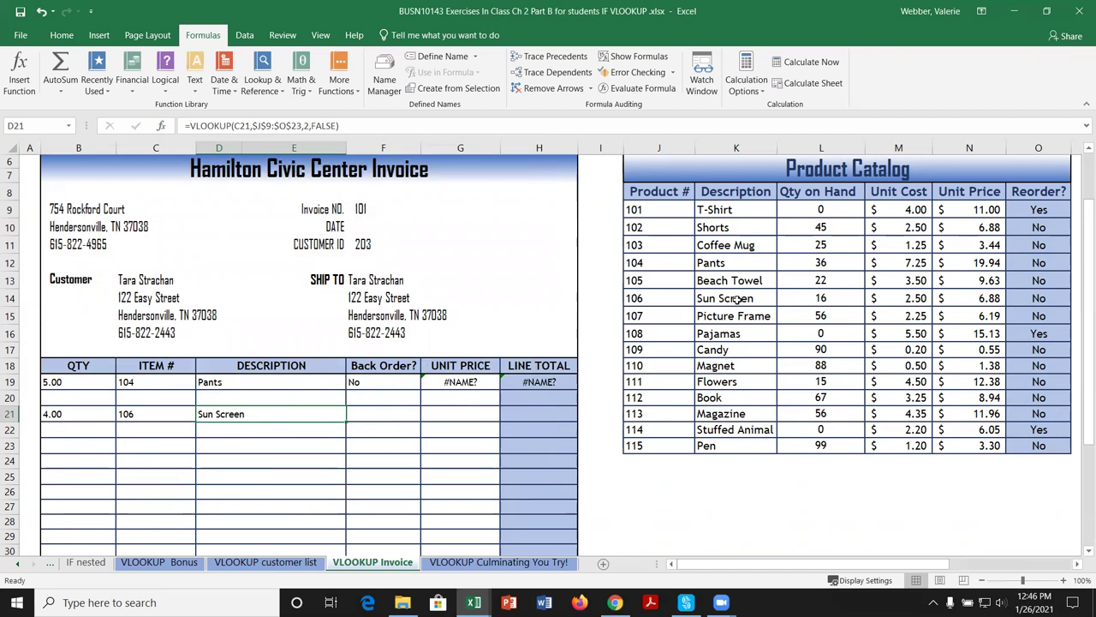
left_click(385, 414)
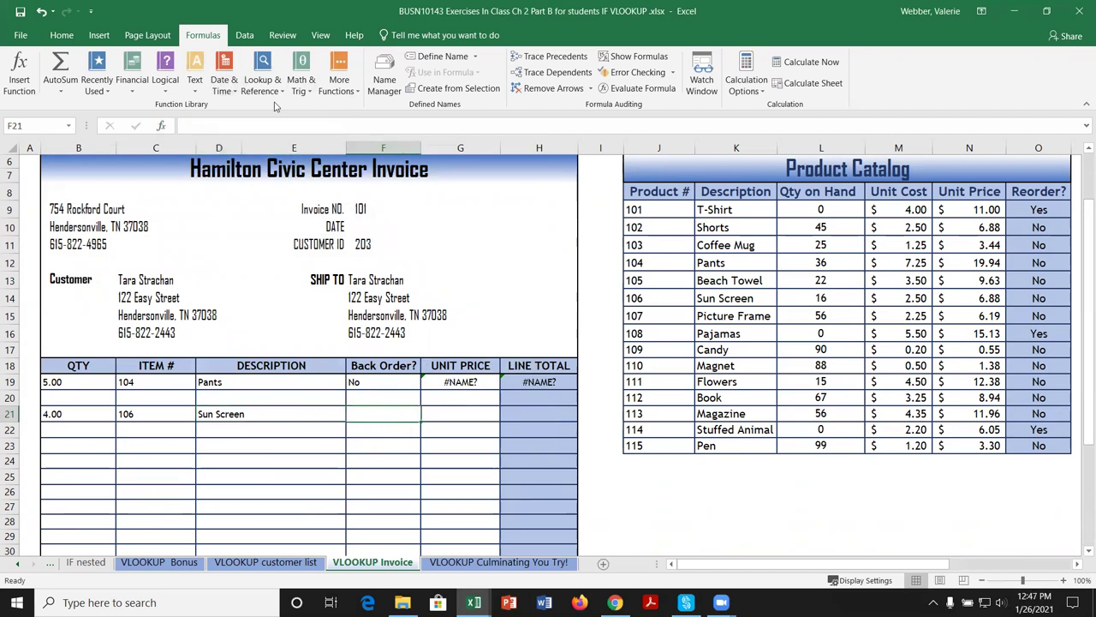
Enter =VLOOKUP(C21,$J$9:$O$23,6,FALSE) in F21 so Back Order? shows No.
type("=vlookup")
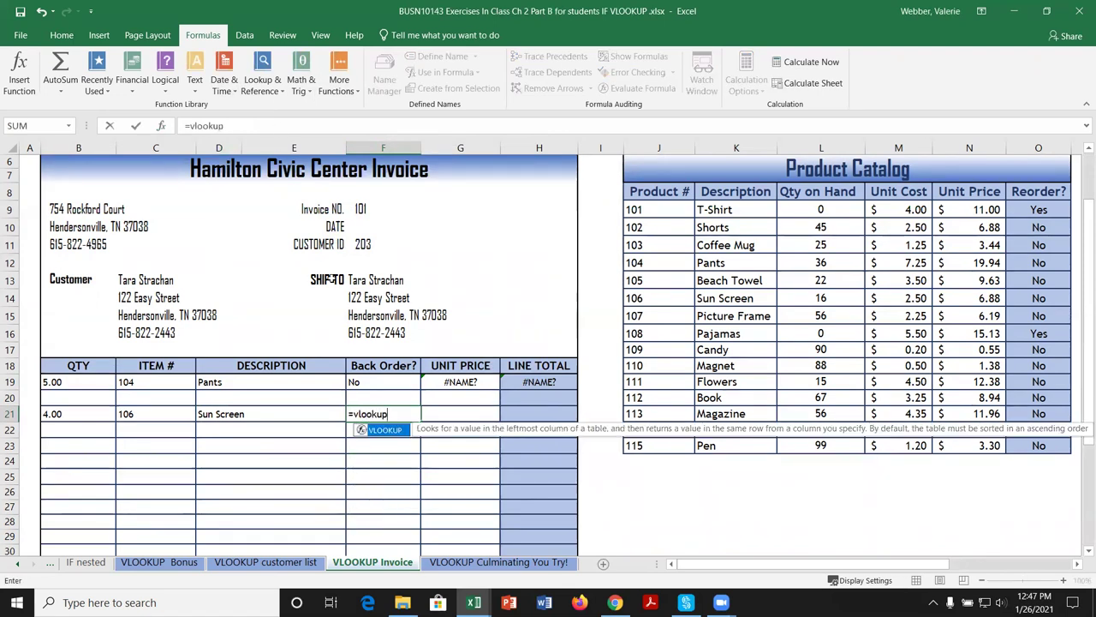
double_click(386, 429)
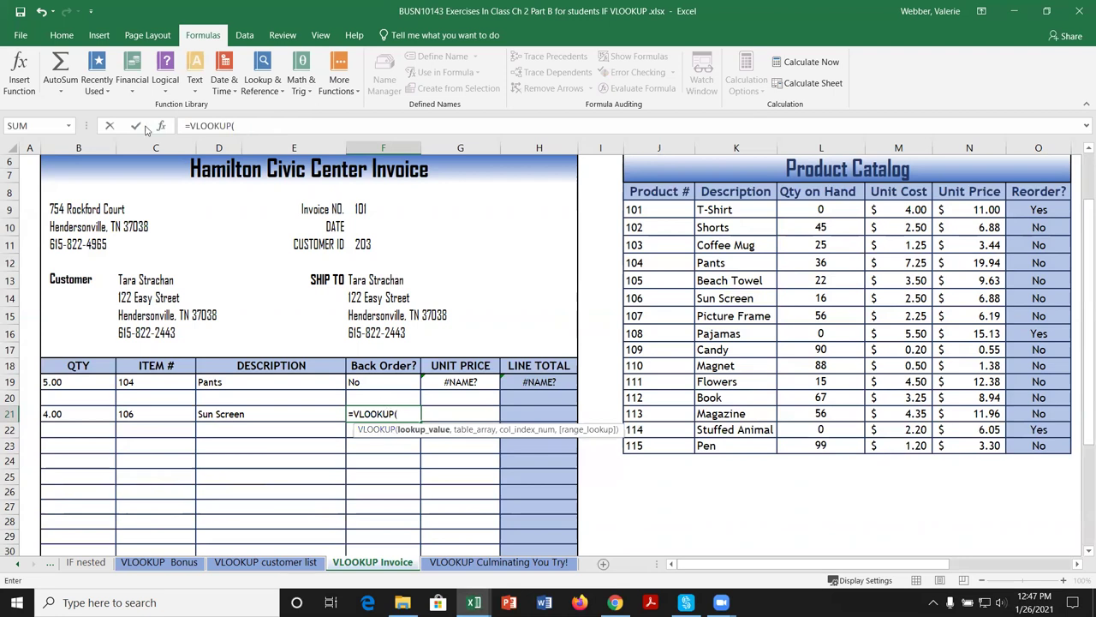
left_click(162, 127)
left_click(133, 414)
left_click(214, 207)
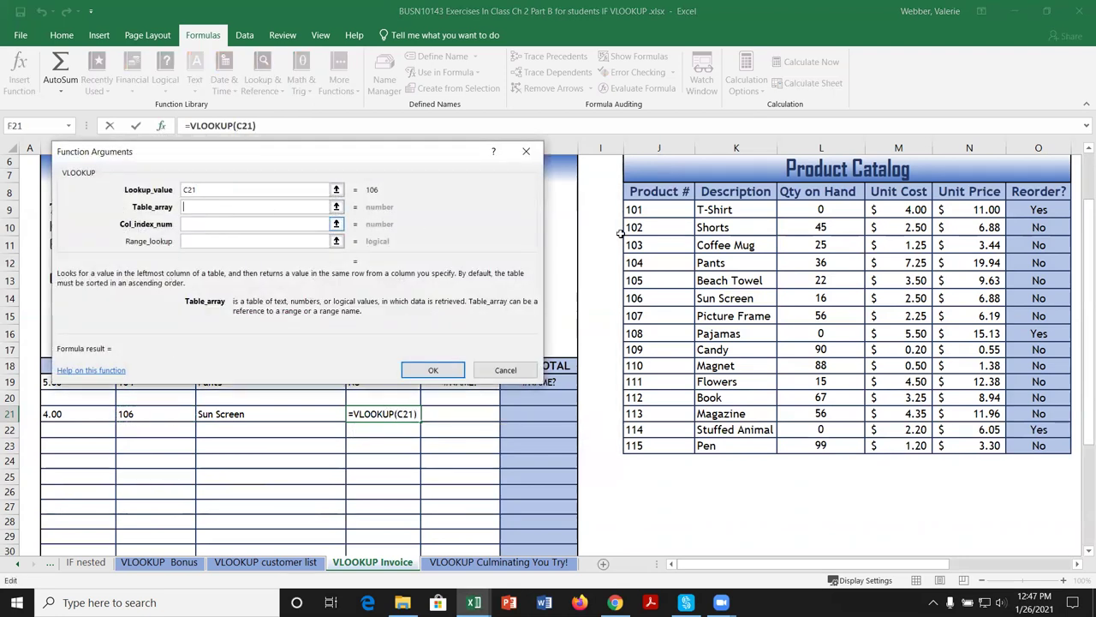
left_click_drag(657, 212, 1022, 442)
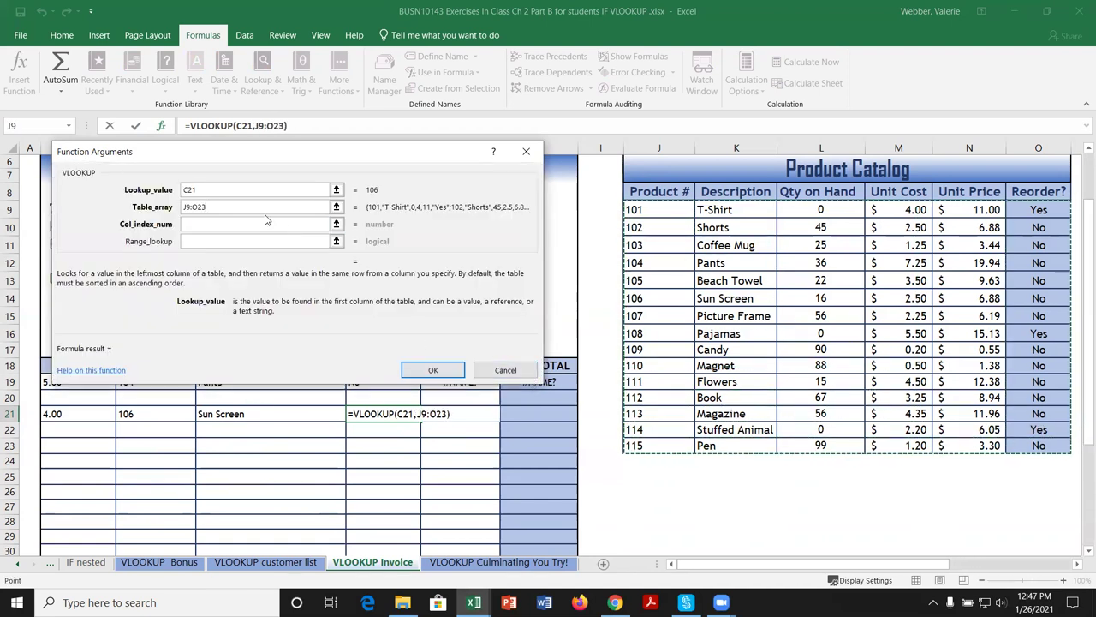
key("F4")
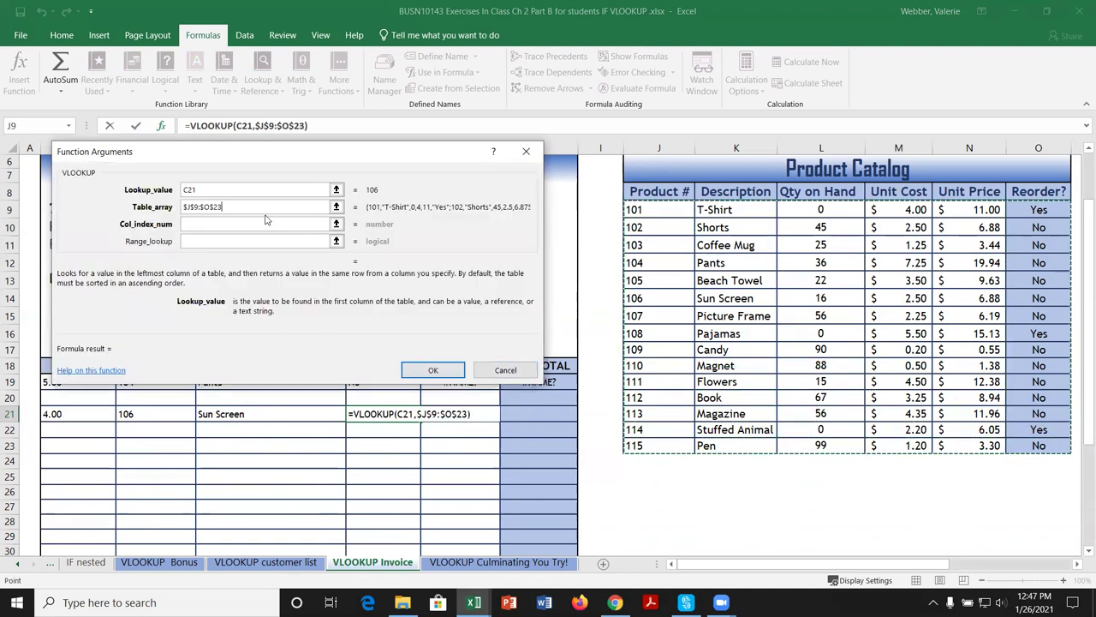
left_click(210, 224)
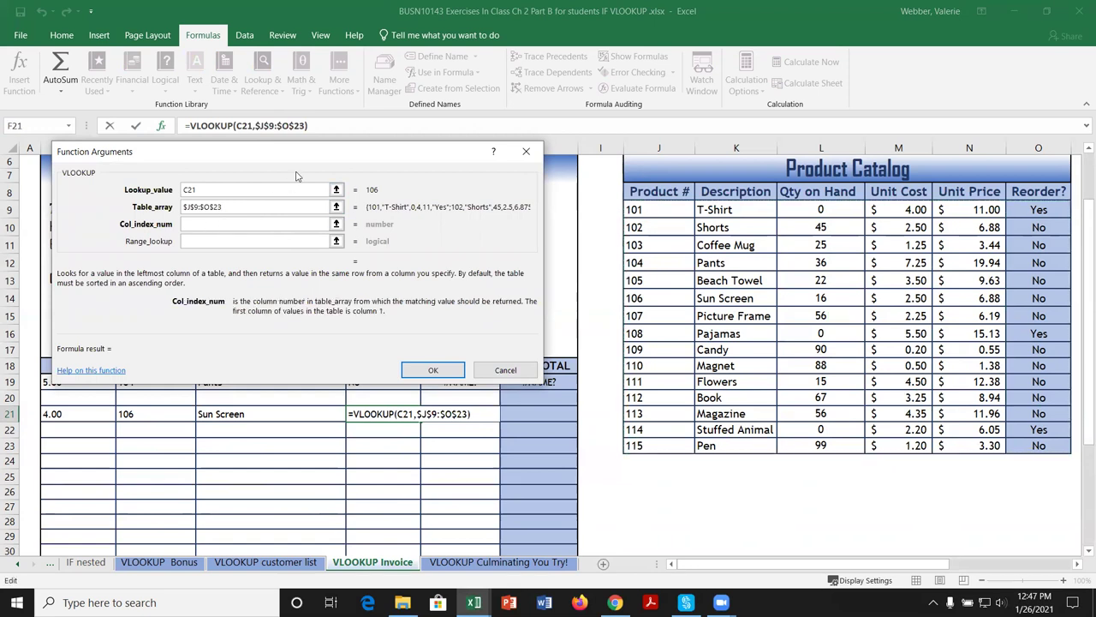
left_click_drag(300, 162, 302, 128)
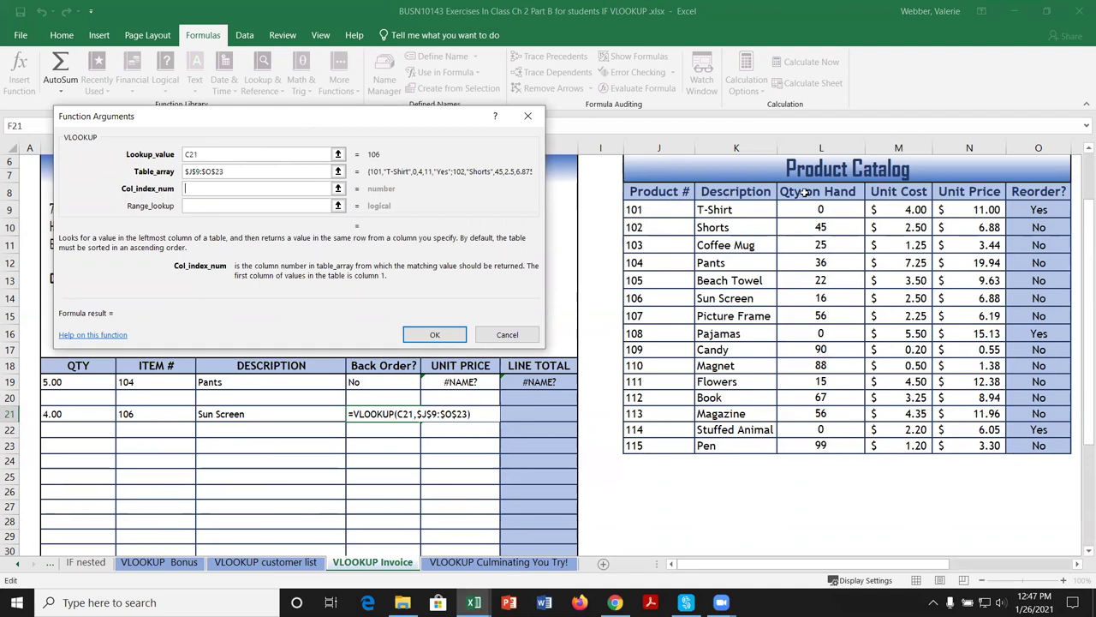
type("6")
left_click(192, 206)
type("False")
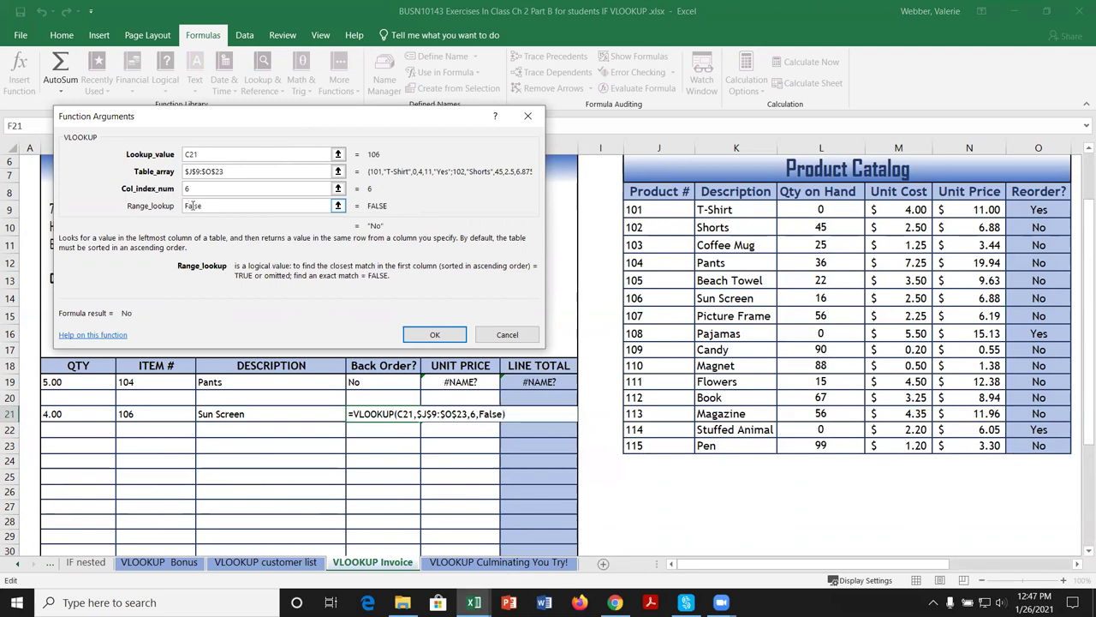
left_click(435, 334)
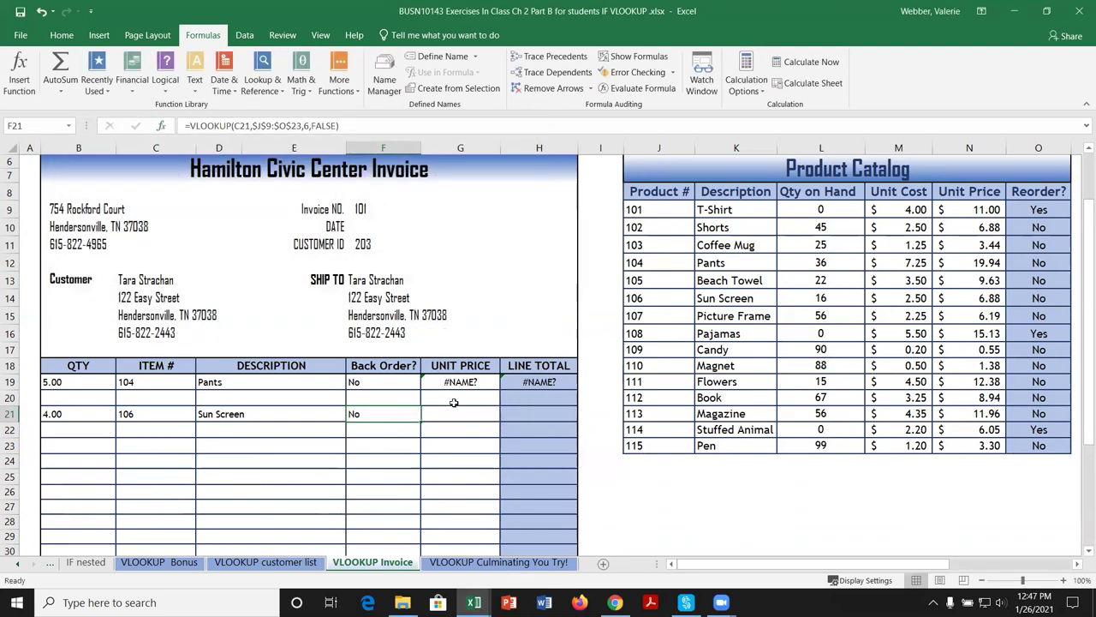
Start a VLOOKUP in G21 using C21 and the absolute catalog range $J$9:$O$23.
left_click(457, 413)
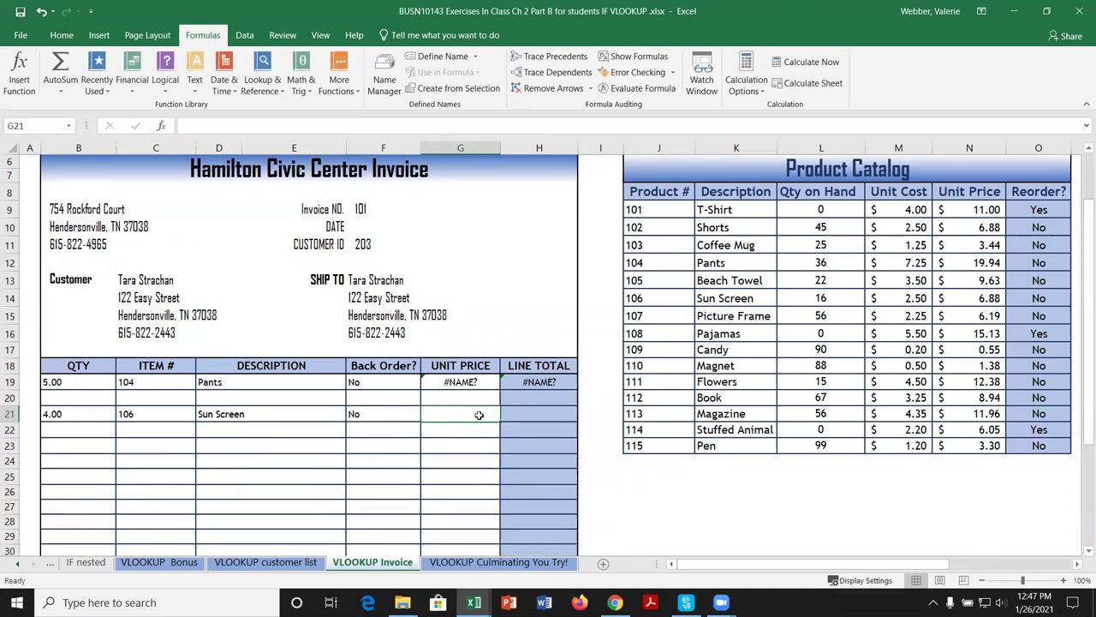
type("=v")
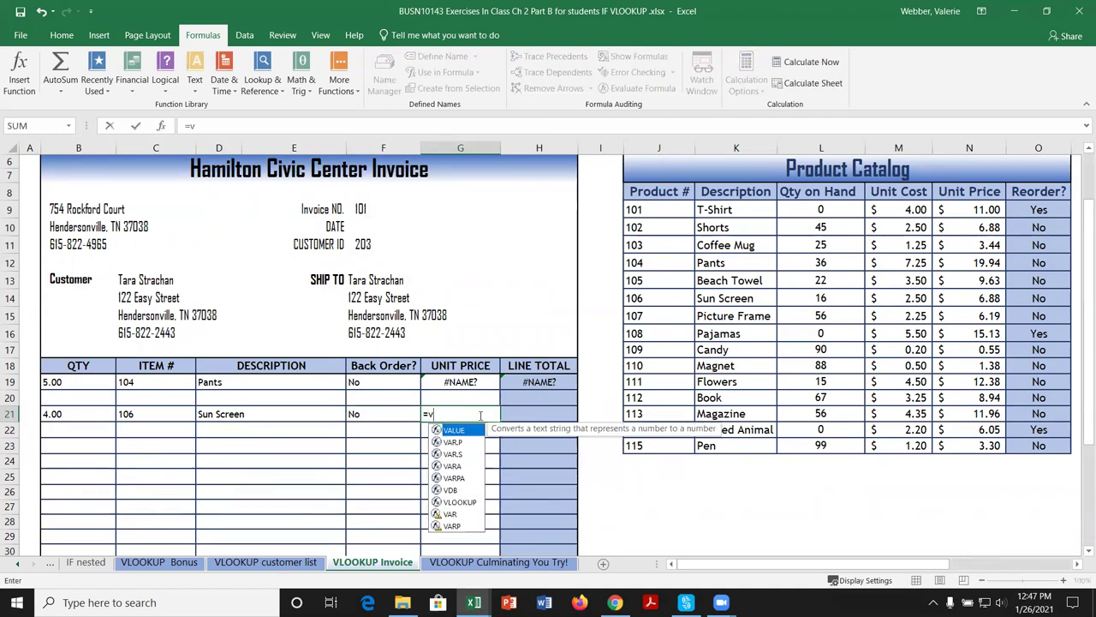
type("look")
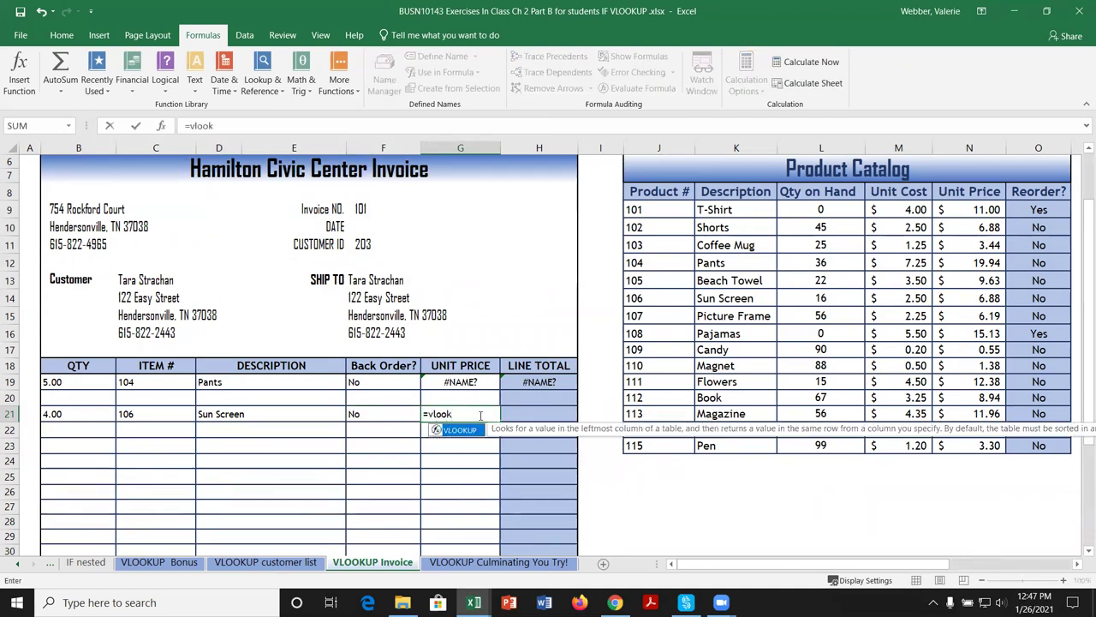
key("Tab")
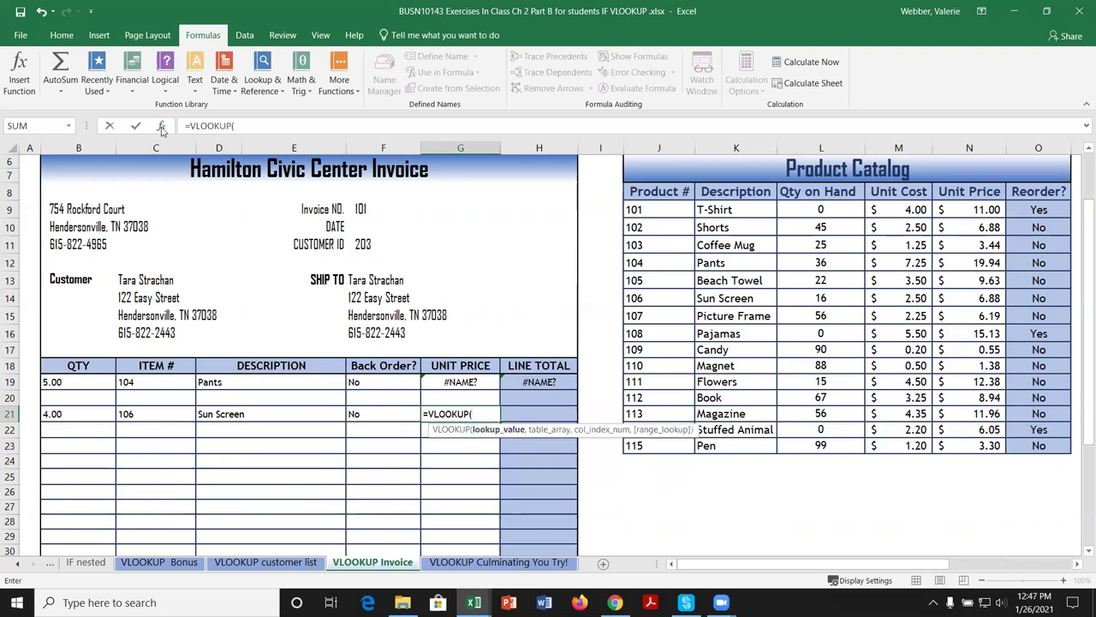
left_click(161, 126)
left_click(156, 416)
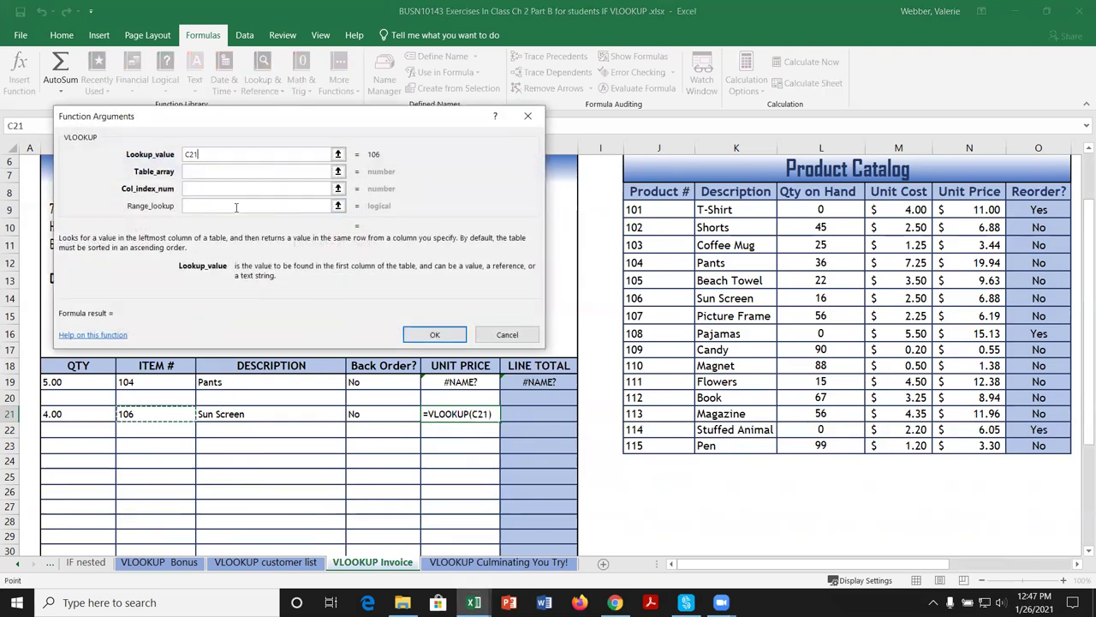
key("Tab")
left_click_drag(683, 209, 1014, 441)
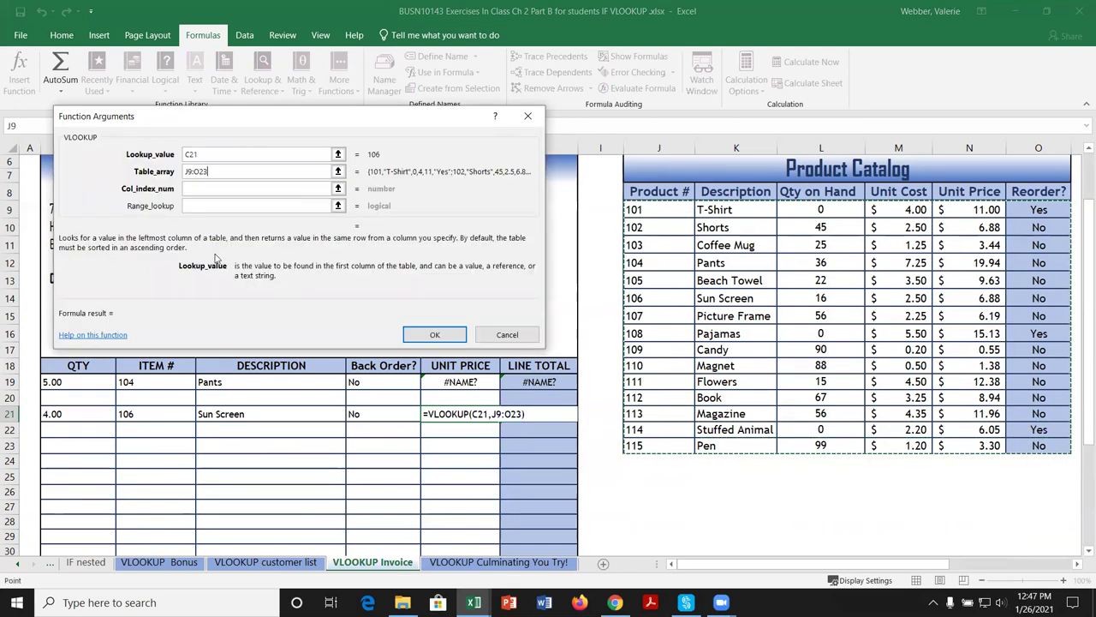
left_click(209, 187)
key("F4")
Complete the lookup with column 5 and False, giving unit price 6.88.
left_click(207, 188)
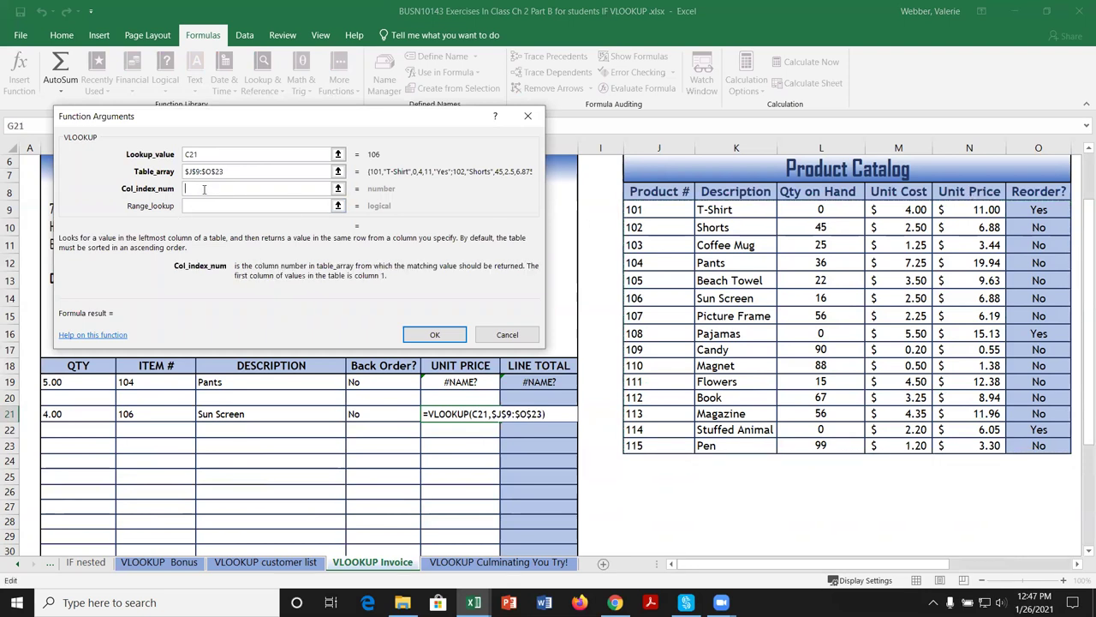
type("5")
left_click(197, 206)
type("False")
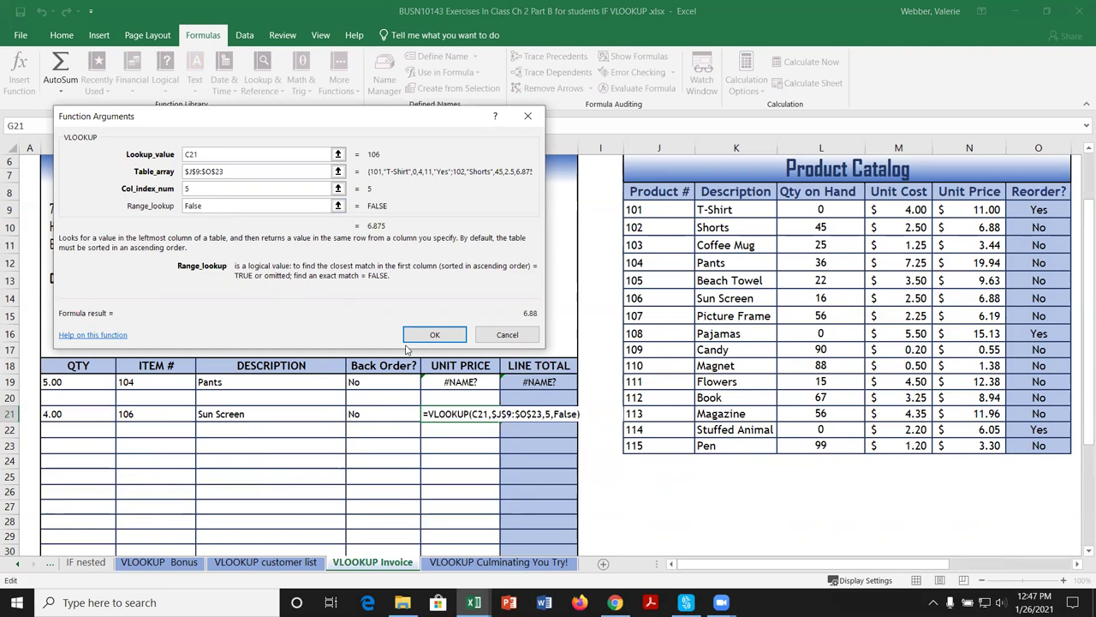
left_click(435, 334)
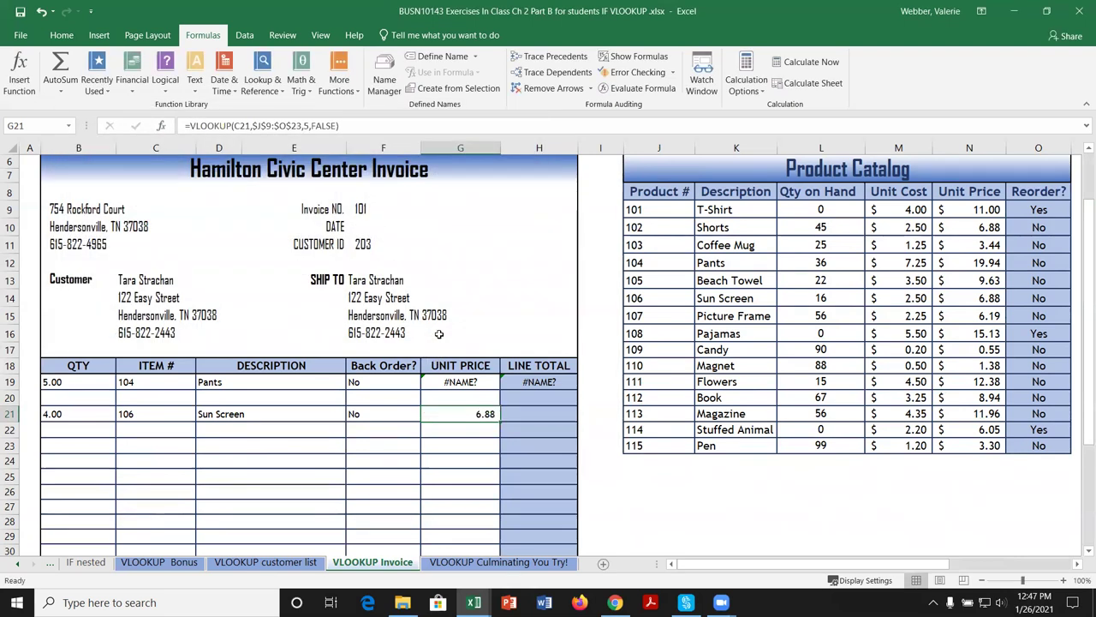
Start an IF formula in H21 testing whether F21="Yes".
left_click(544, 413)
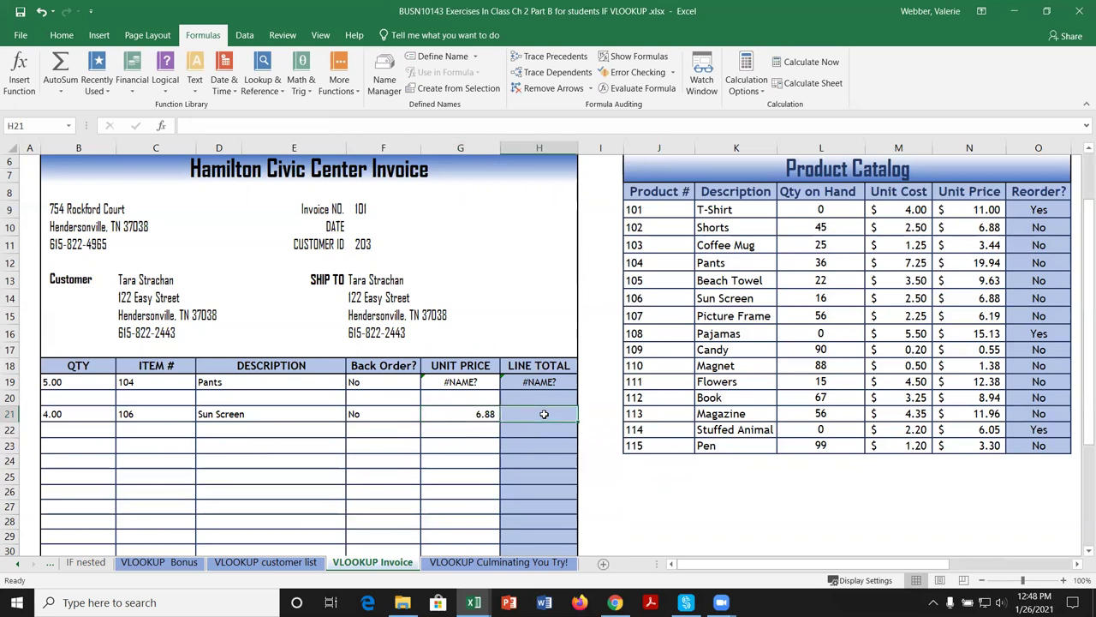
type("=if")
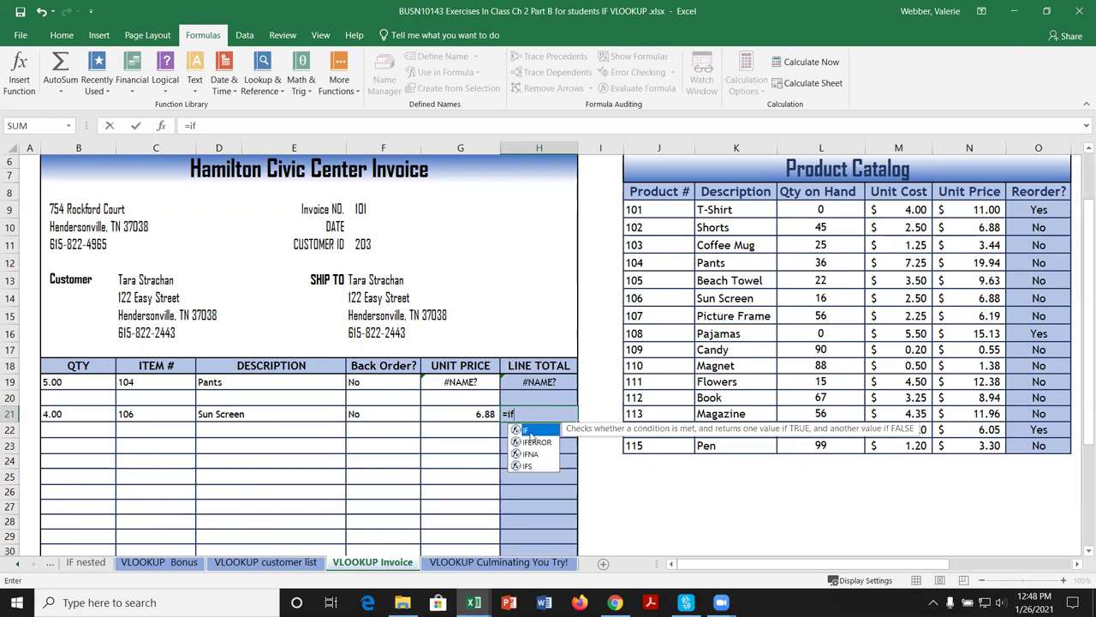
double_click(530, 431)
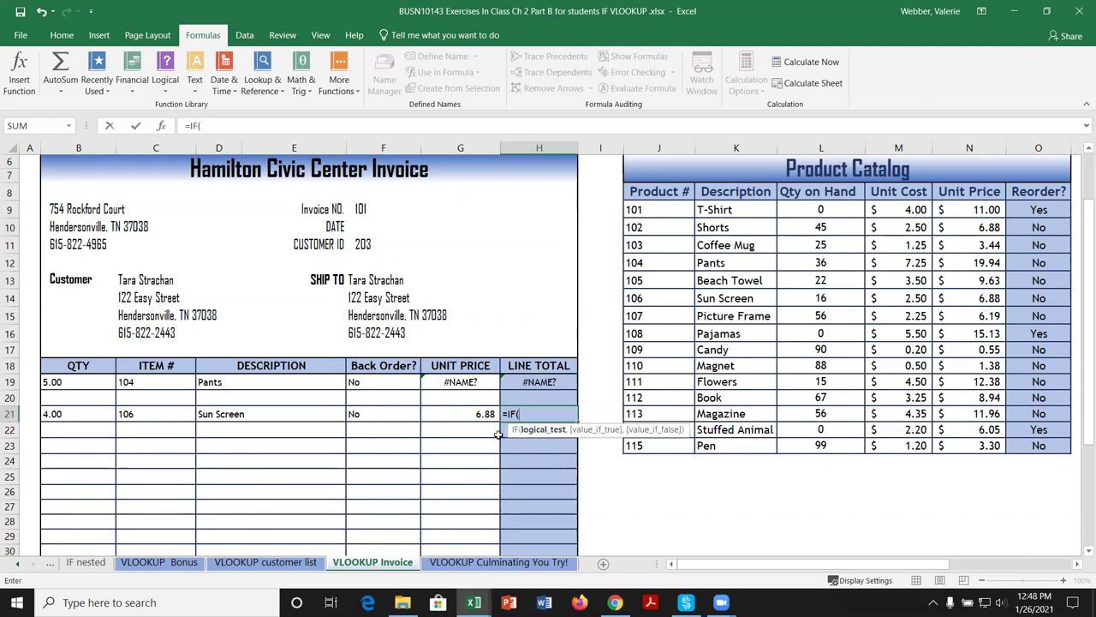
left_click(161, 126)
left_click(386, 414)
type("=")
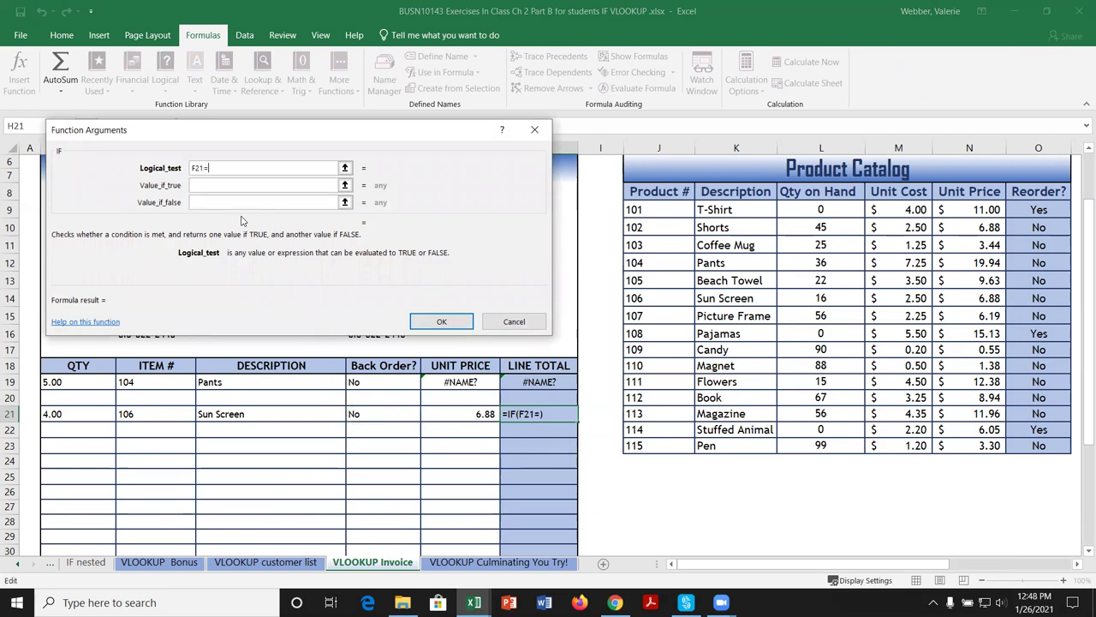
type("\"Yes\"")
Return 0 when true and B21*G21 otherwise, so the line total shows 27.50.
left_click(208, 185)
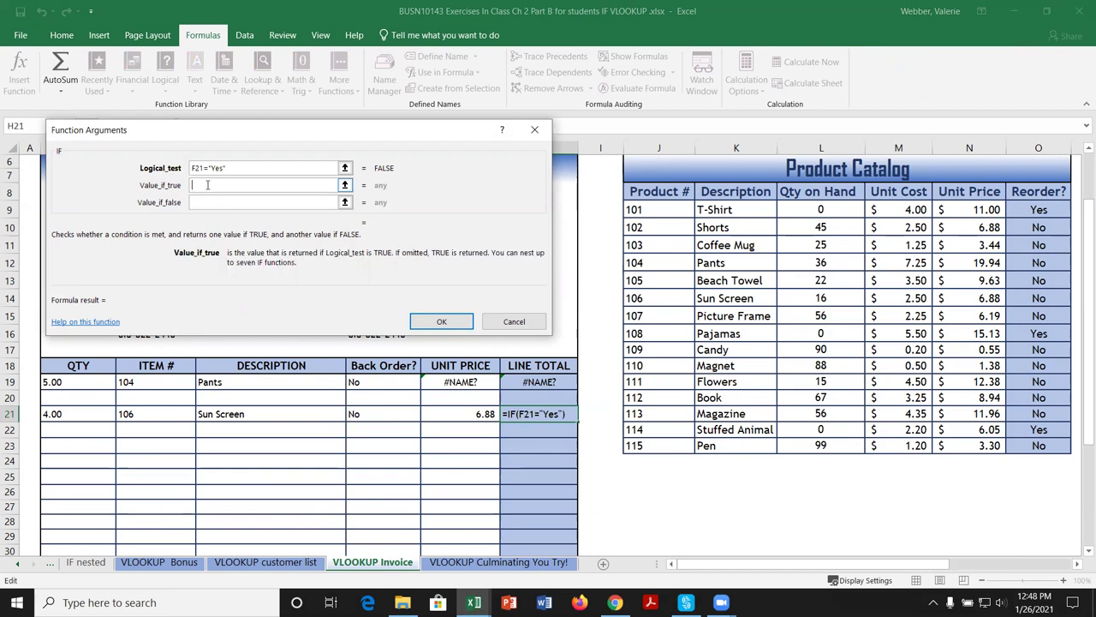
type("0")
left_click(205, 203)
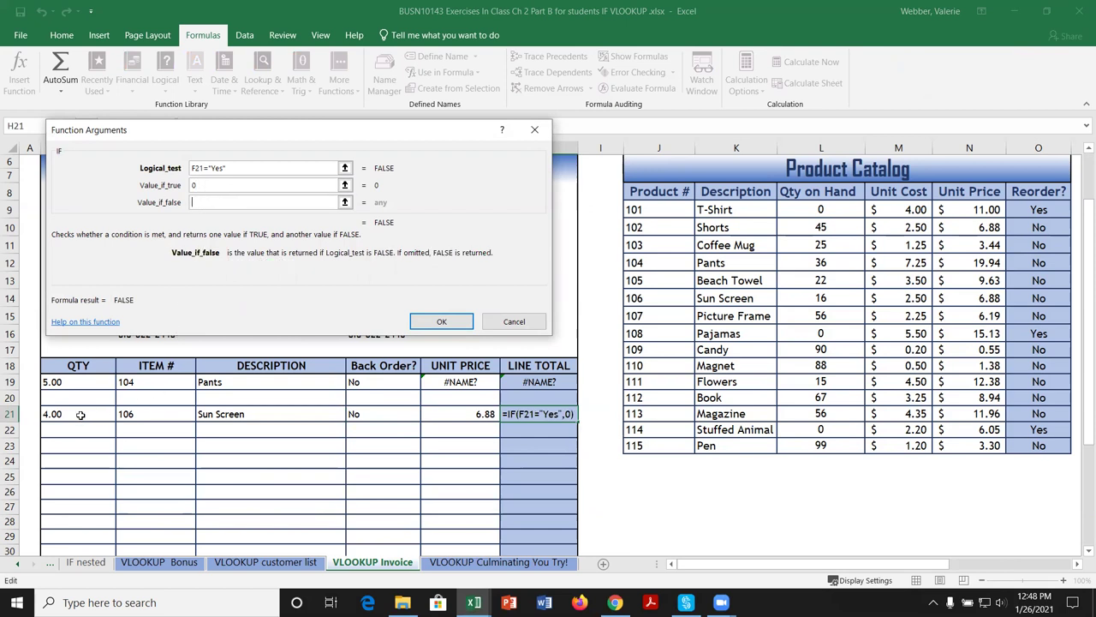
left_click(80, 414)
left_click(146, 413)
type("*")
left_click(463, 411)
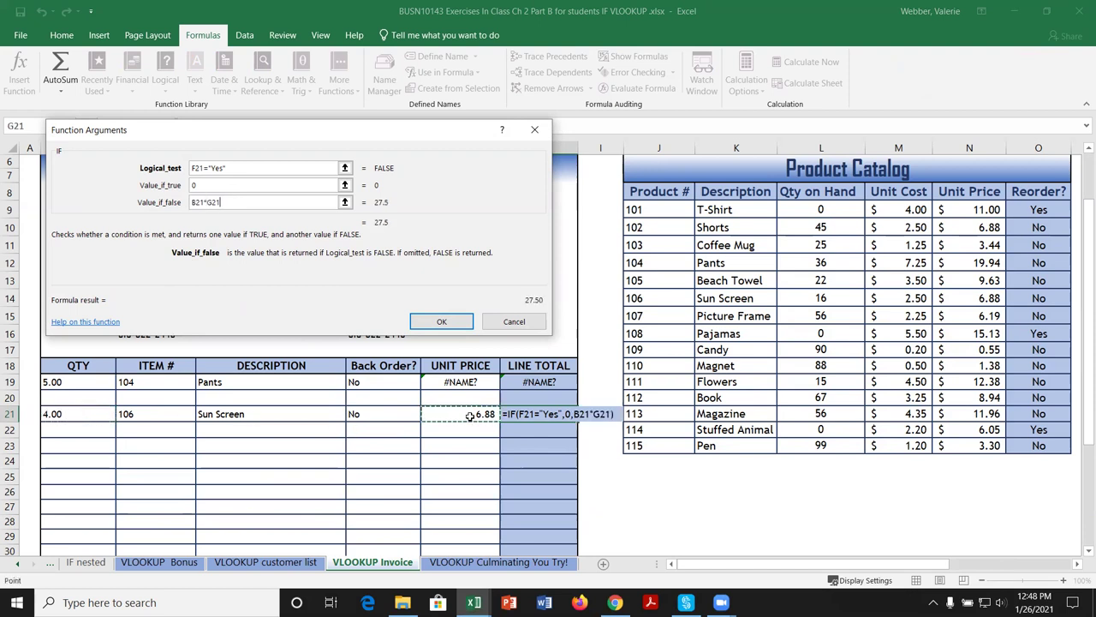
left_click(442, 321)
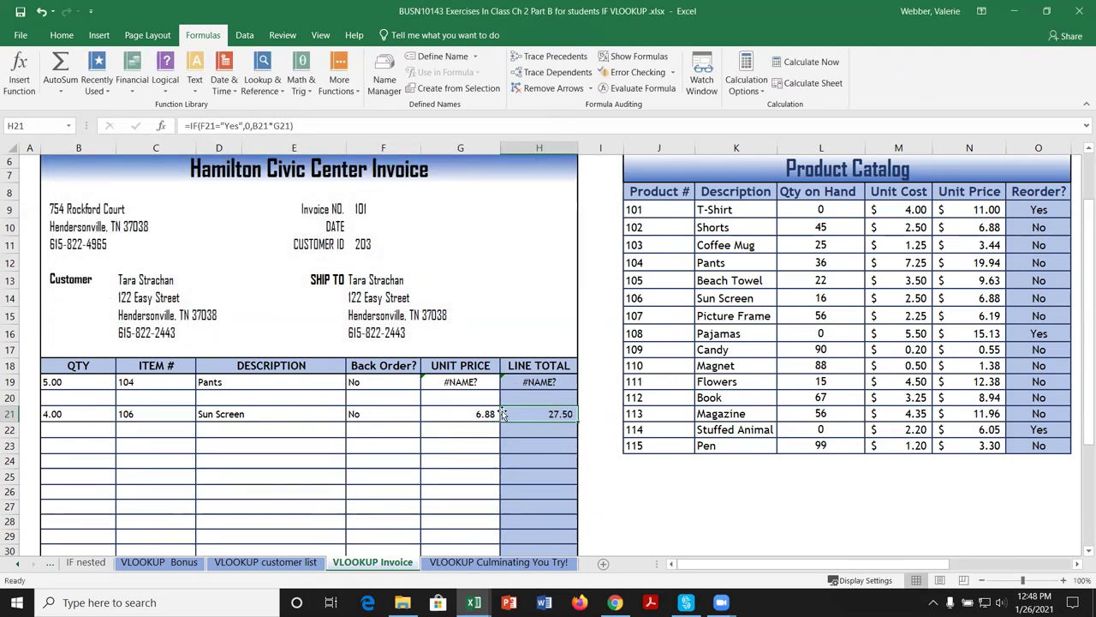
Apply Accounting format to G21:H21 ($ 6.88, $ 27.50), then select the catalog J9:O23.
left_click_drag(470, 414, 514, 413)
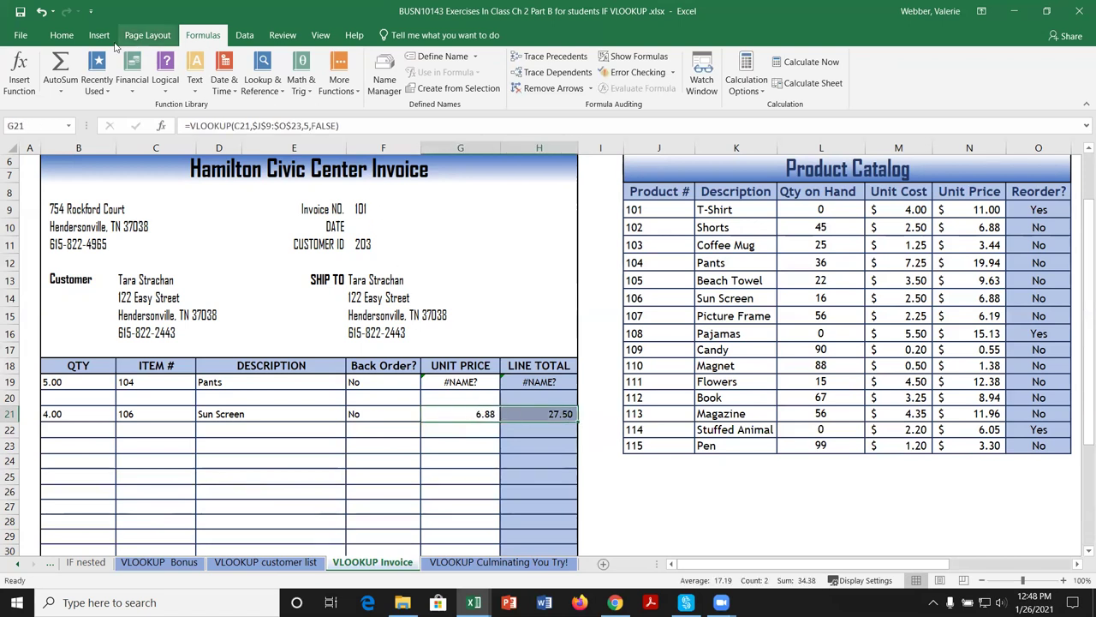
left_click(62, 35)
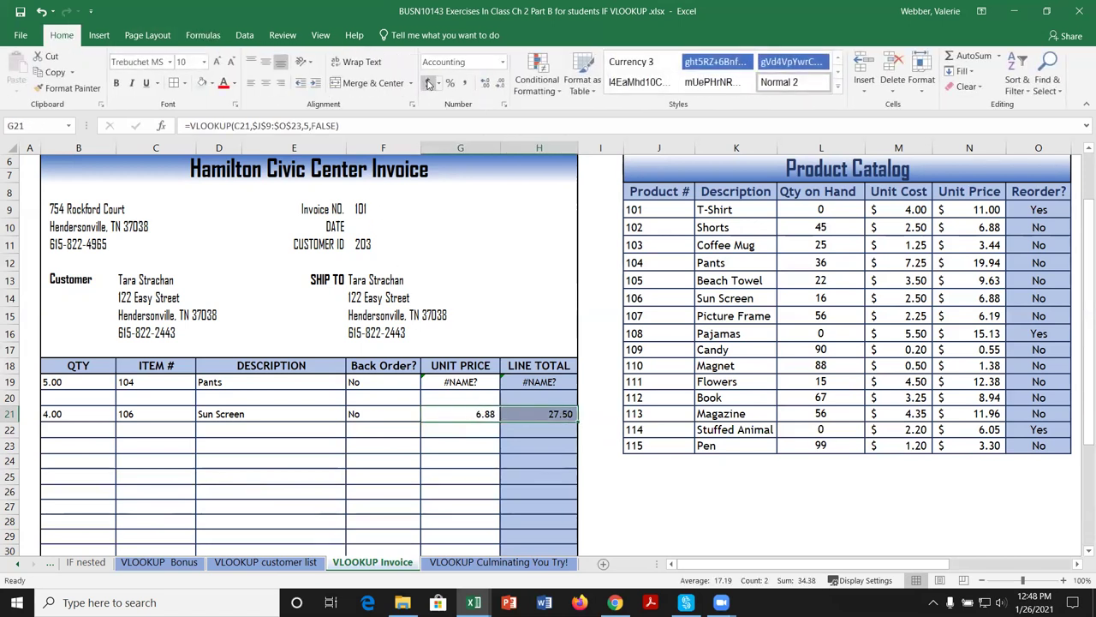
left_click(429, 83)
left_click(607, 473)
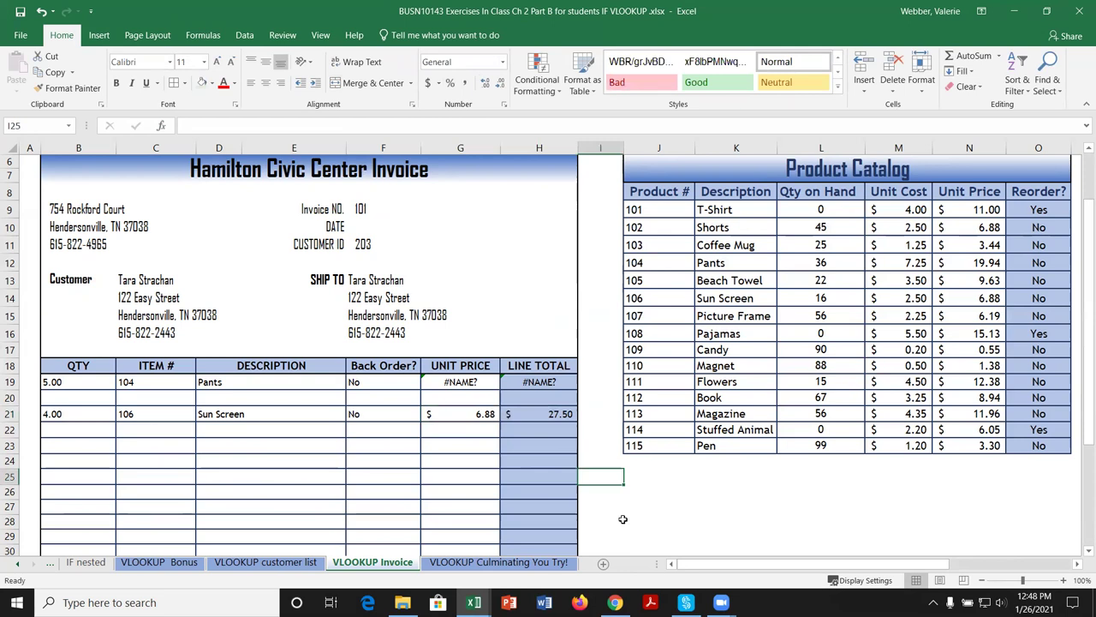
left_click(672, 214)
left_click_drag(679, 232, 976, 434)
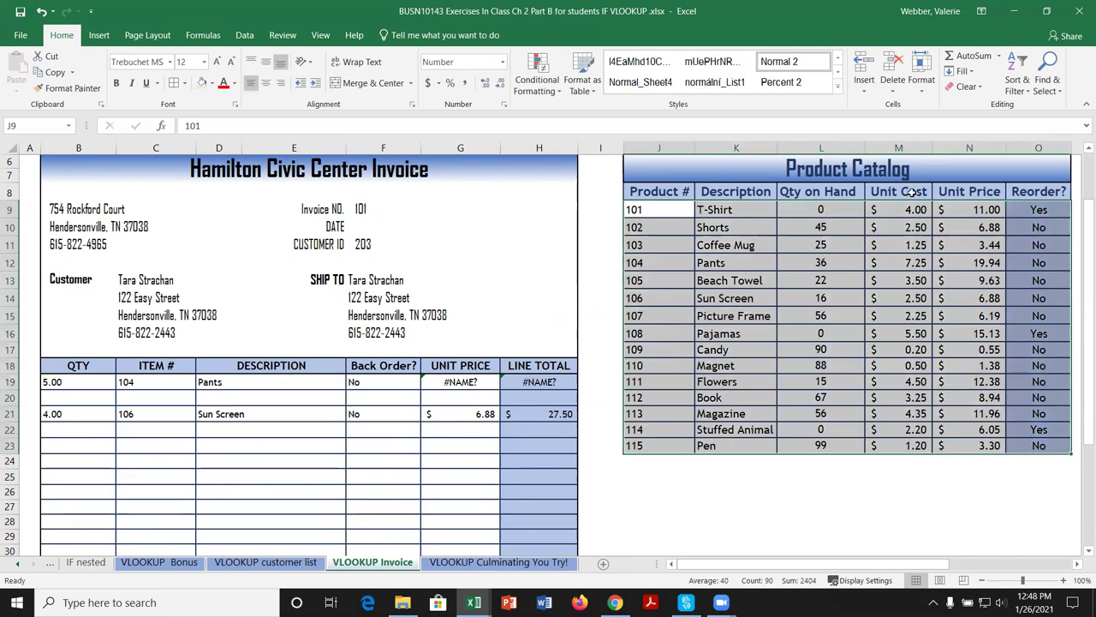
Define the name ProductList for J9:O23, restoring Pants to $ 19.94 and $ 99.69.
left_click(214, 36)
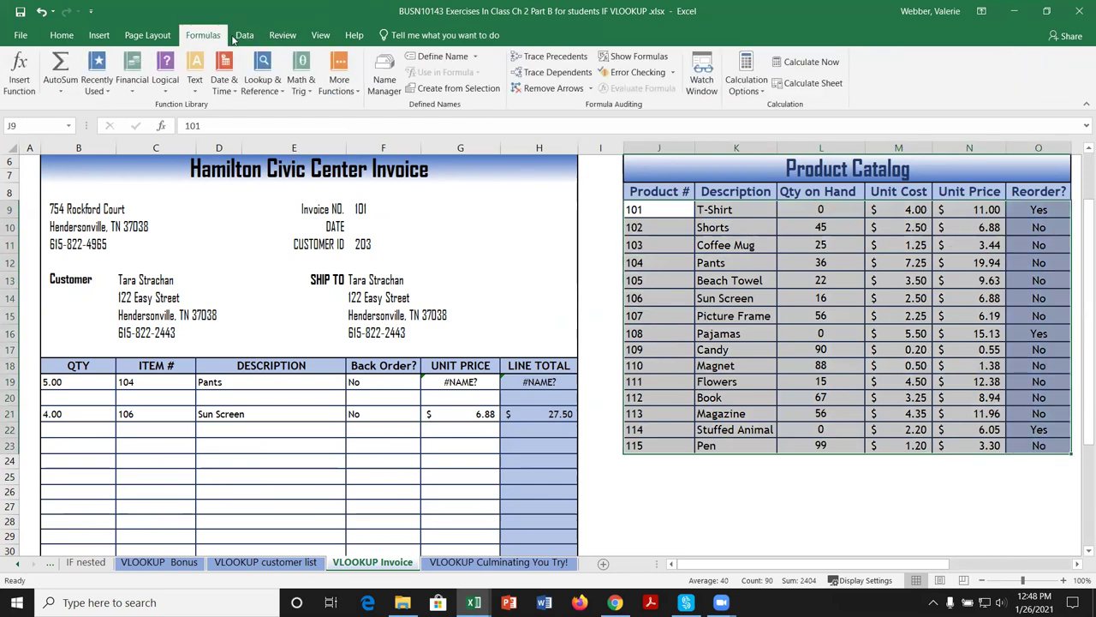
left_click(439, 56)
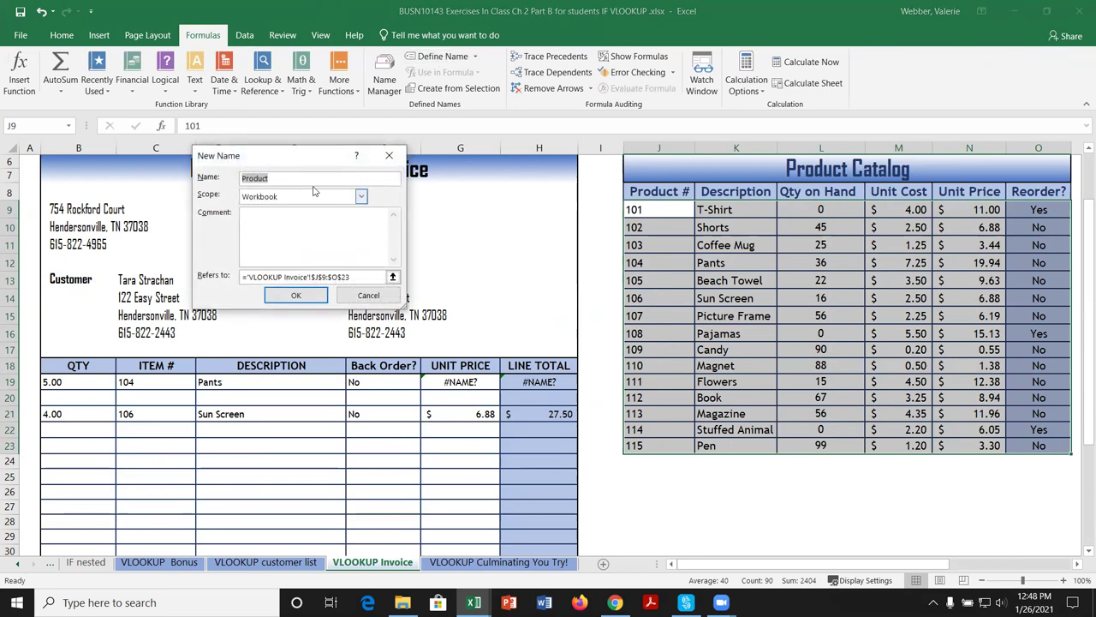
left_click(285, 178)
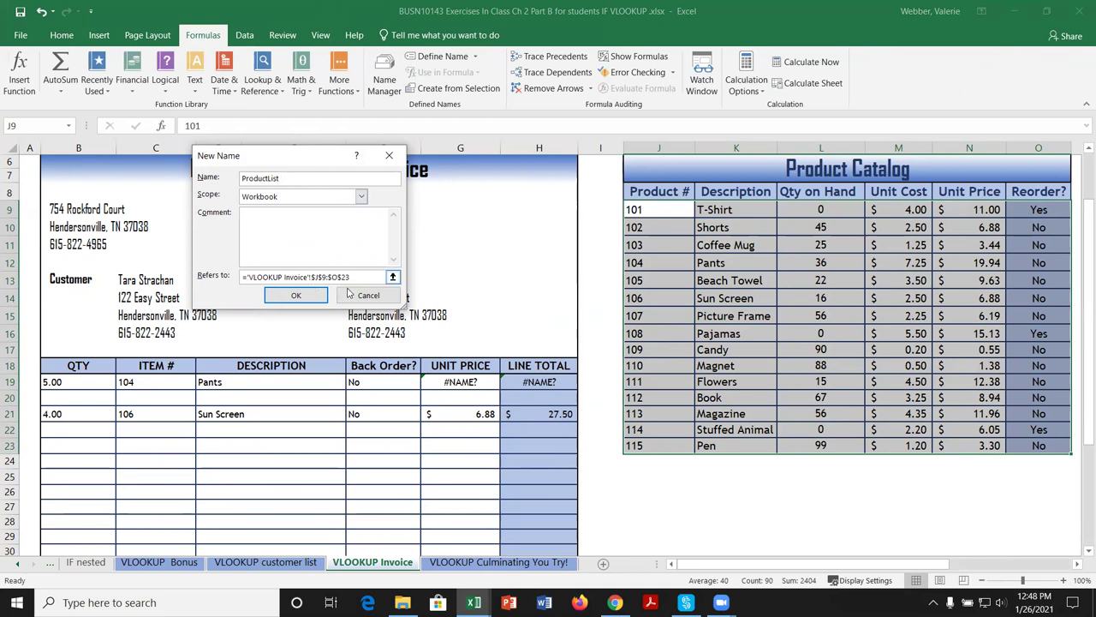
left_click(295, 295)
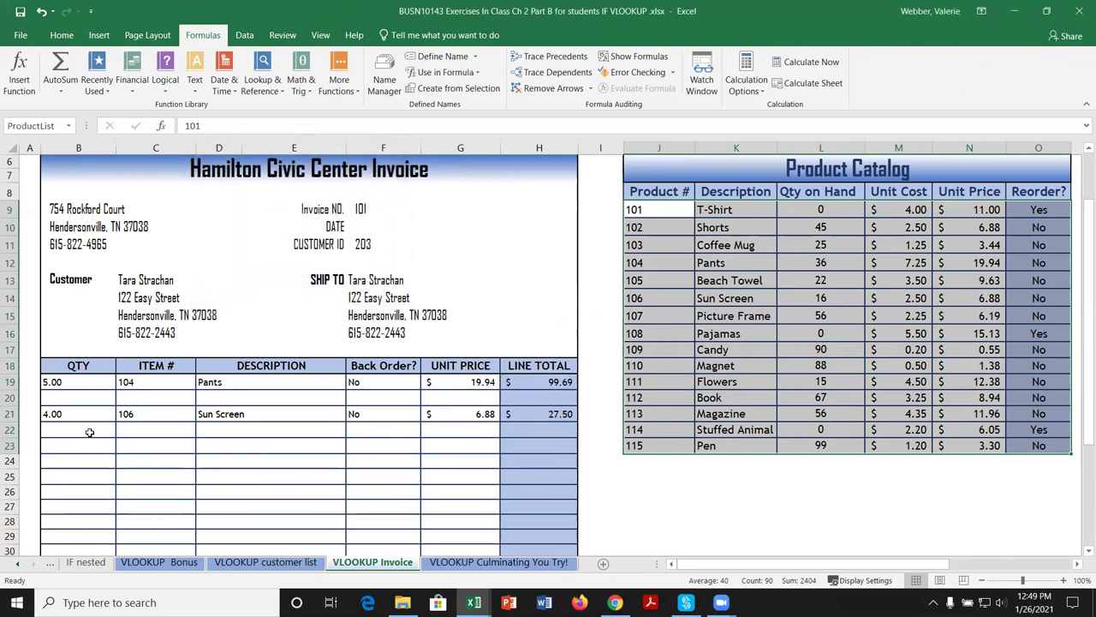
left_click(90, 432)
Enter quantity 2 and item number 113 on the third invoice line.
type("2")
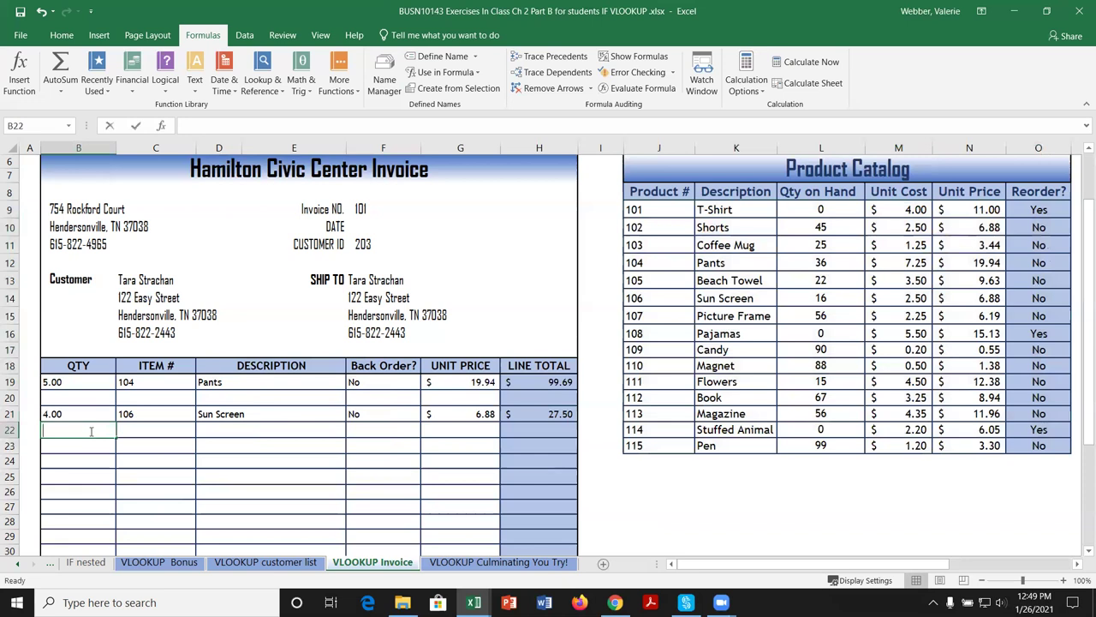
key("Tab")
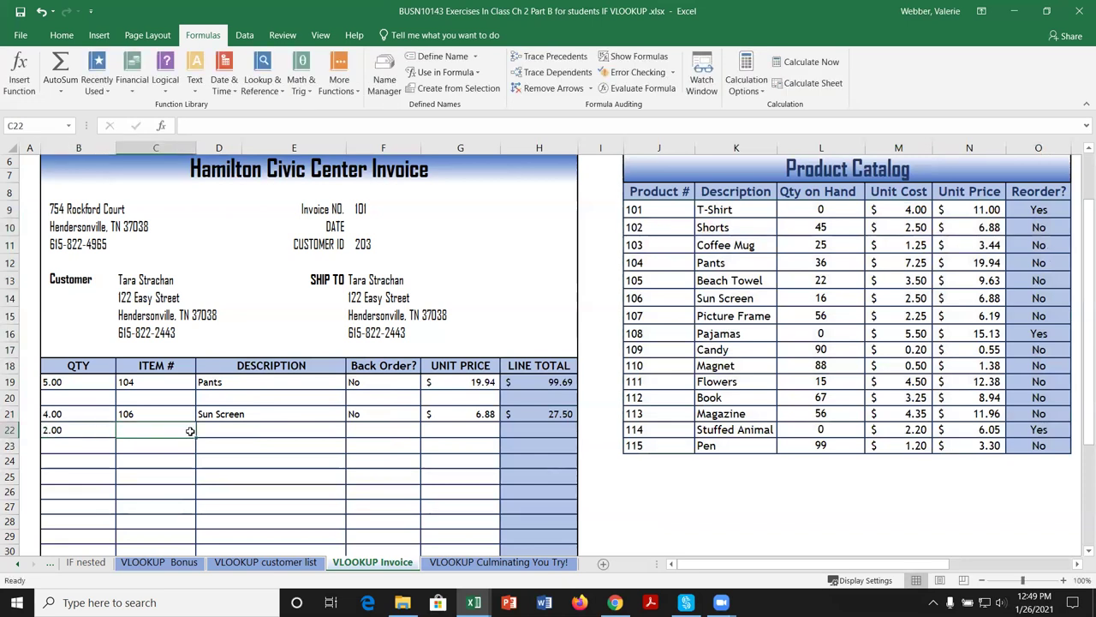
type("113")
key("Return")
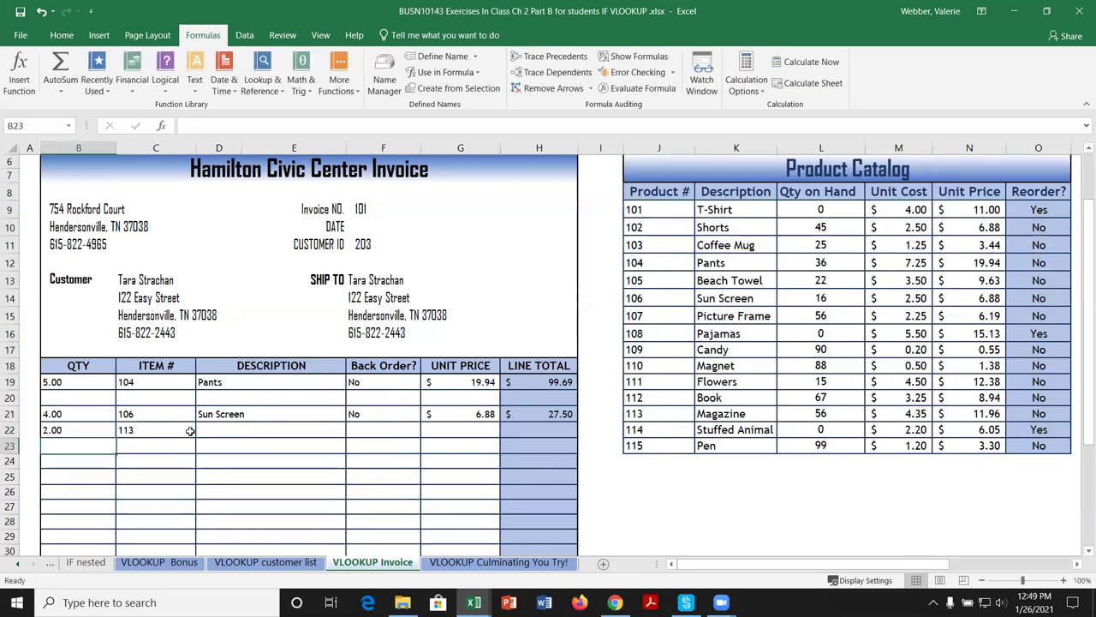
Enter =VLOOKUP(C22,ProductList,2,False) in D22 so the description reads Magazine.
left_click(216, 429)
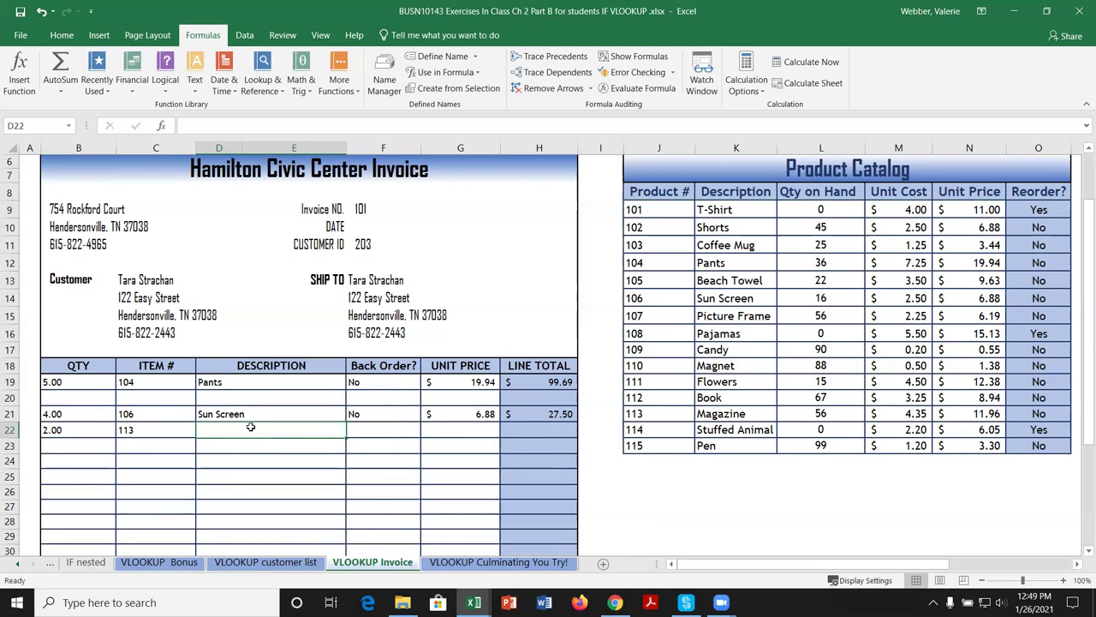
type("=vloo")
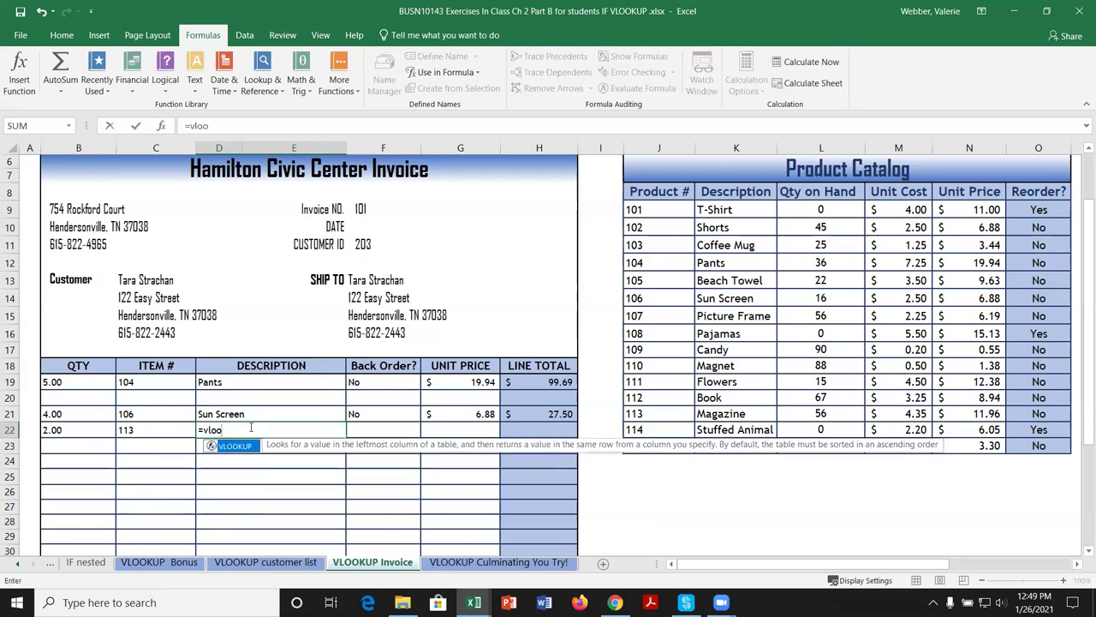
key("Tab")
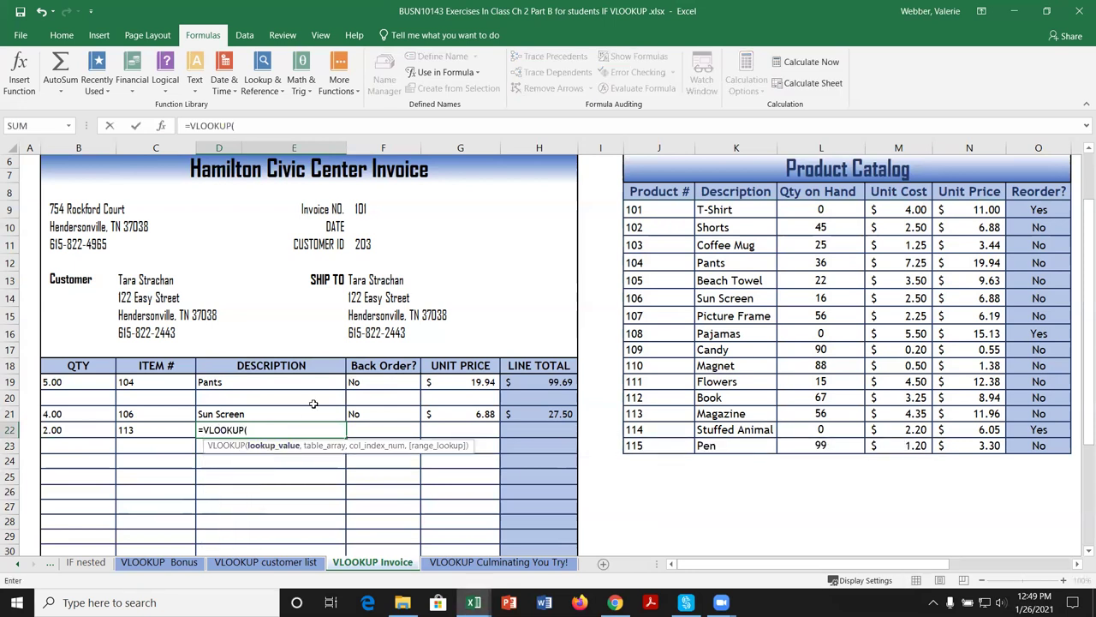
left_click(169, 426)
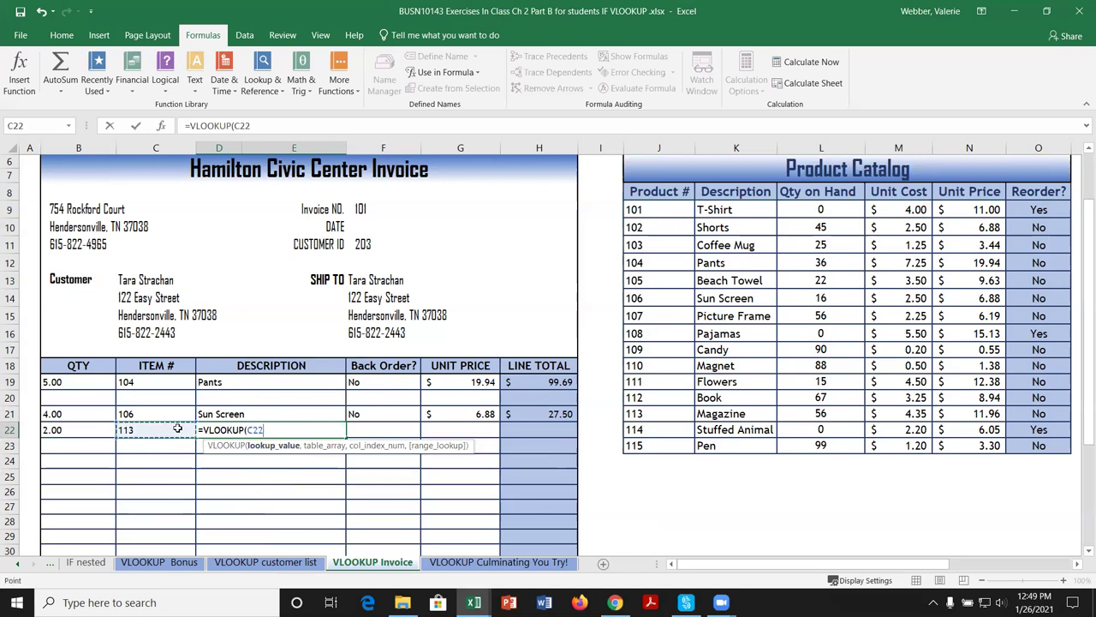
type(",")
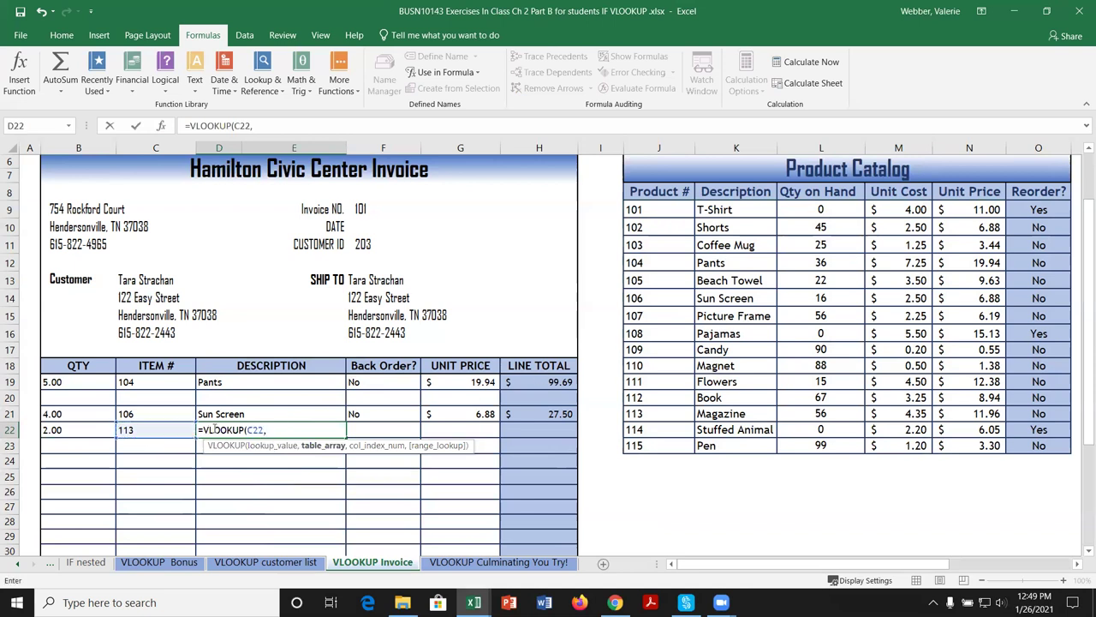
type("pr")
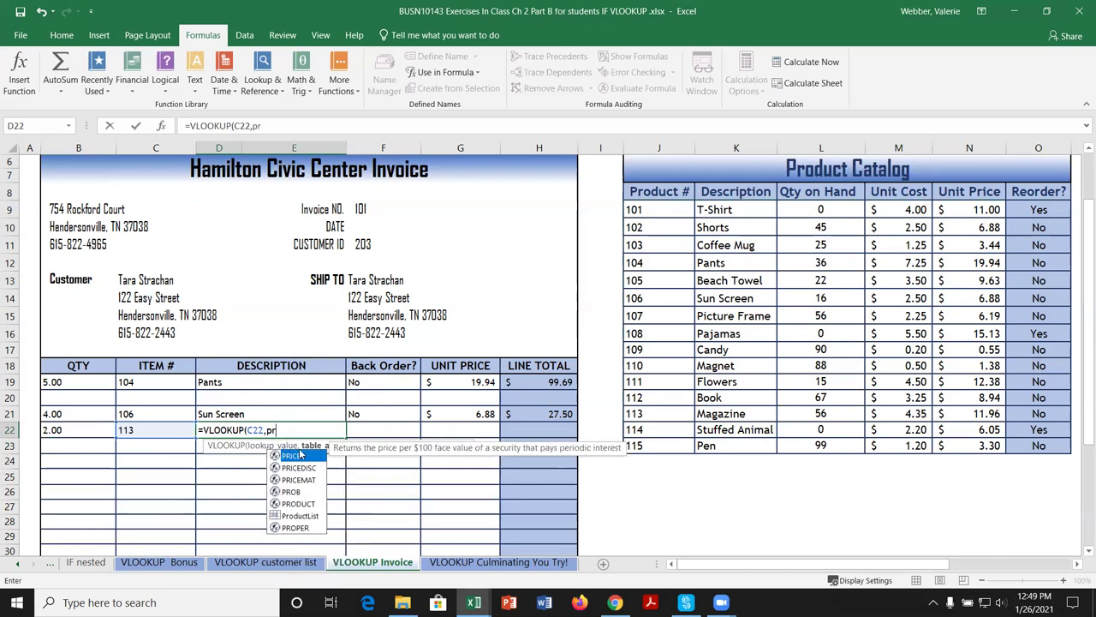
double_click(297, 516)
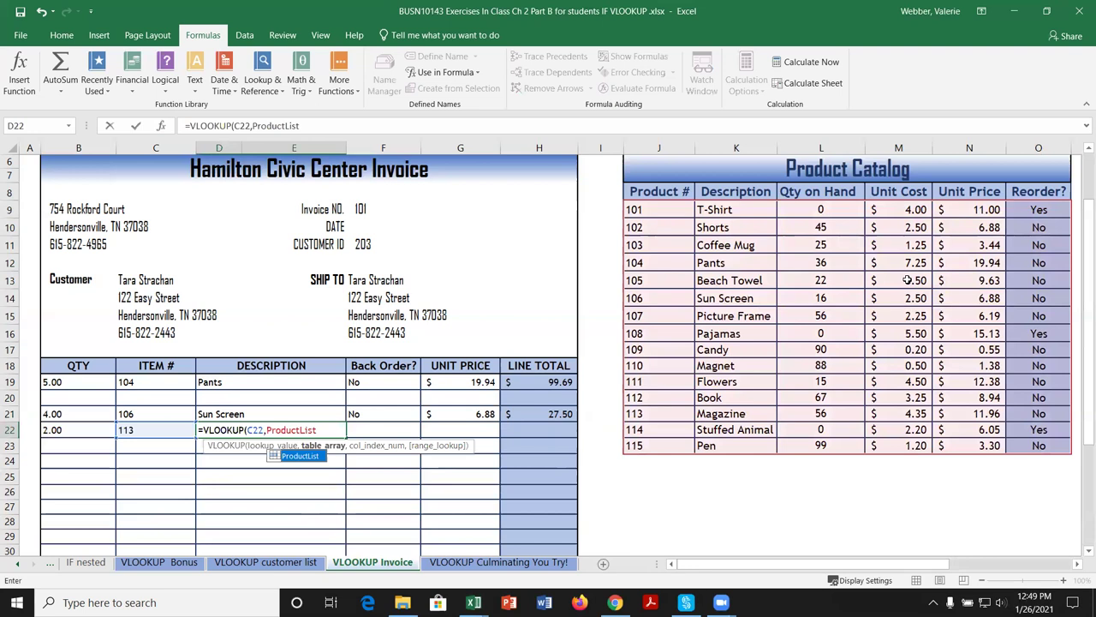
type(",")
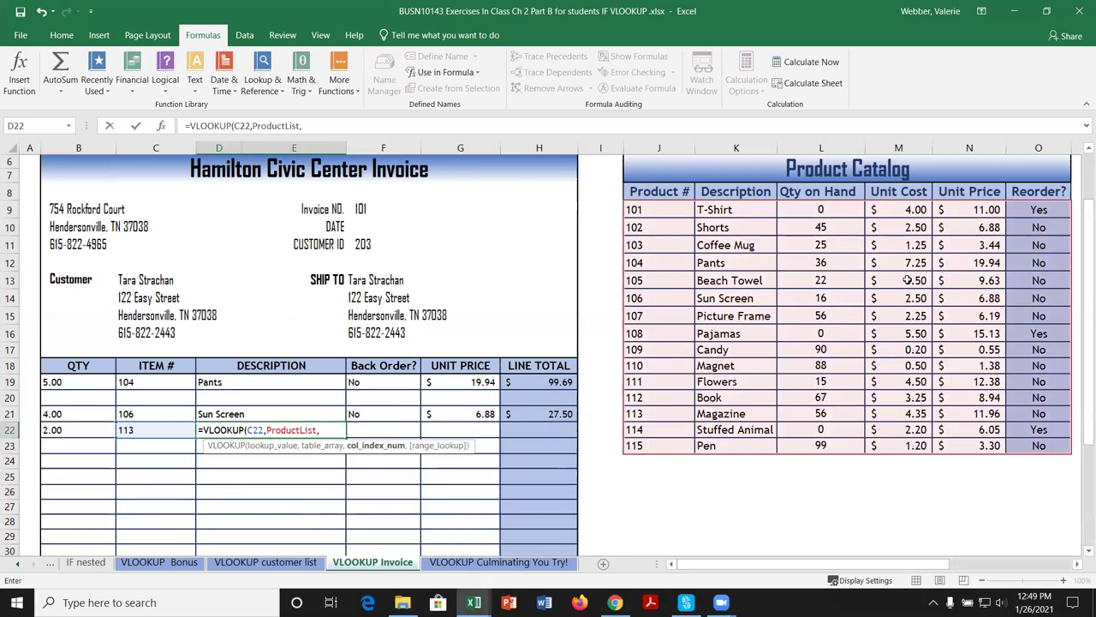
type("2,False")
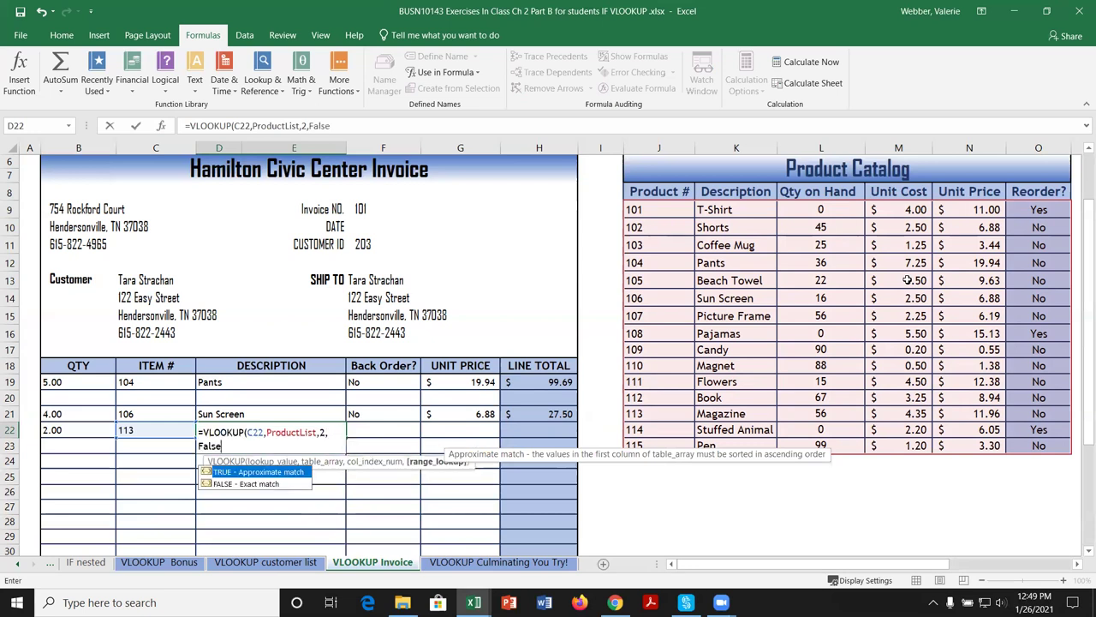
key("Return")
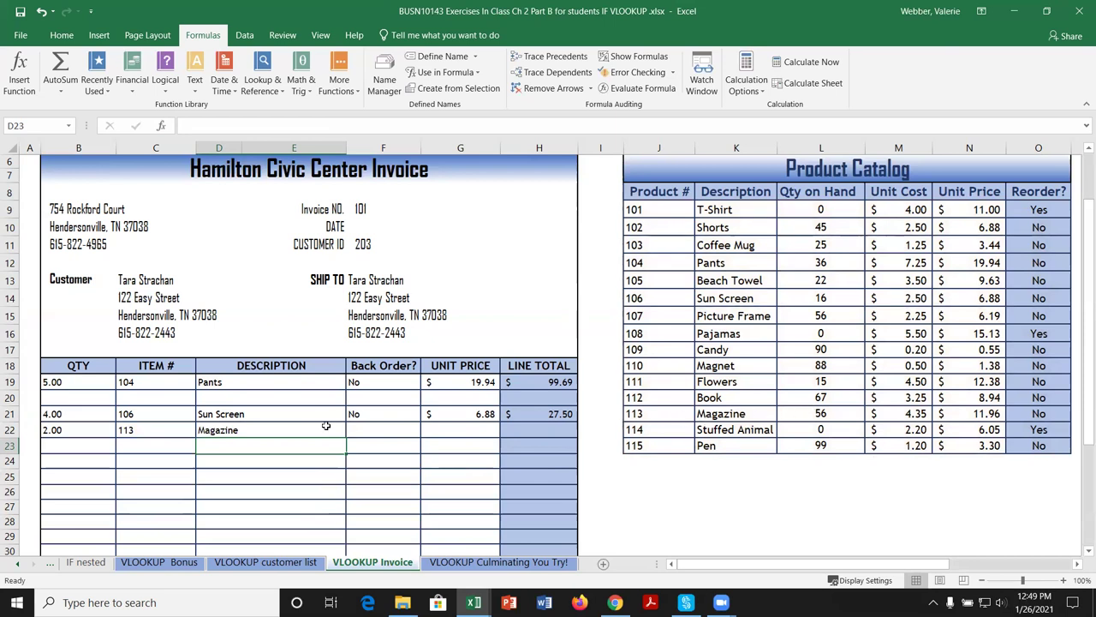
left_click(377, 429)
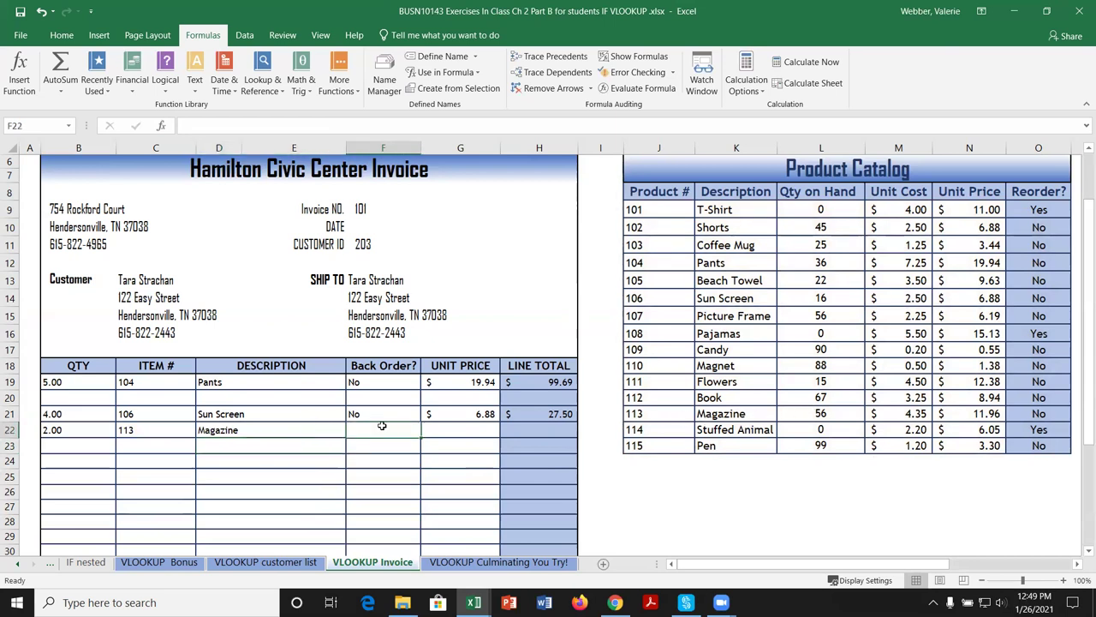
Start a VLOOKUP in F22 with lookup value C22 and ProductList as the table.
type("=vlook")
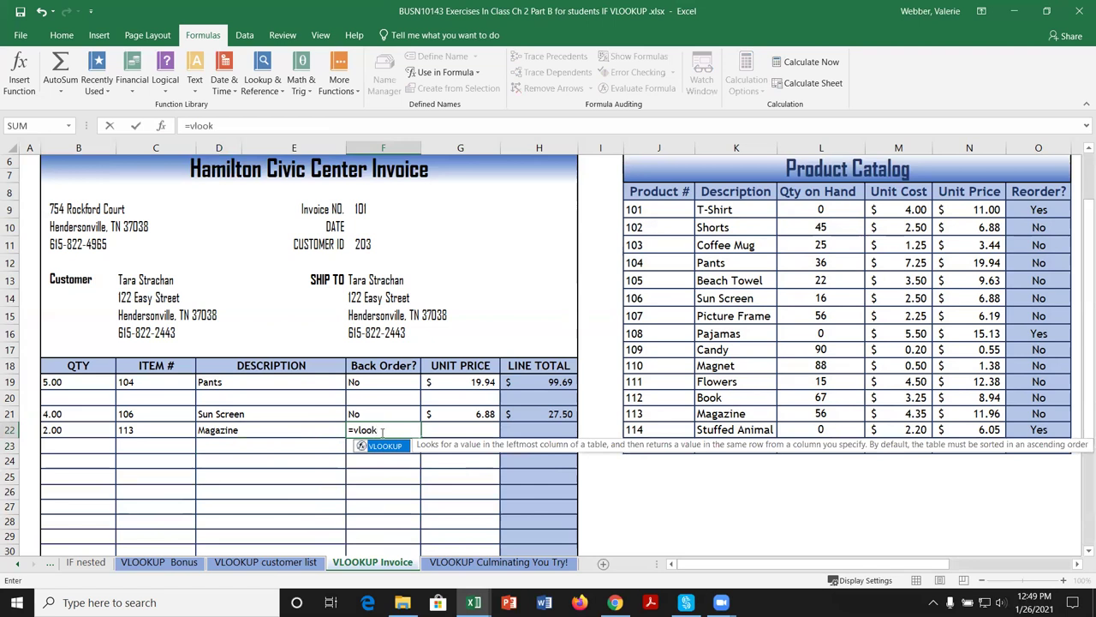
double_click(385, 446)
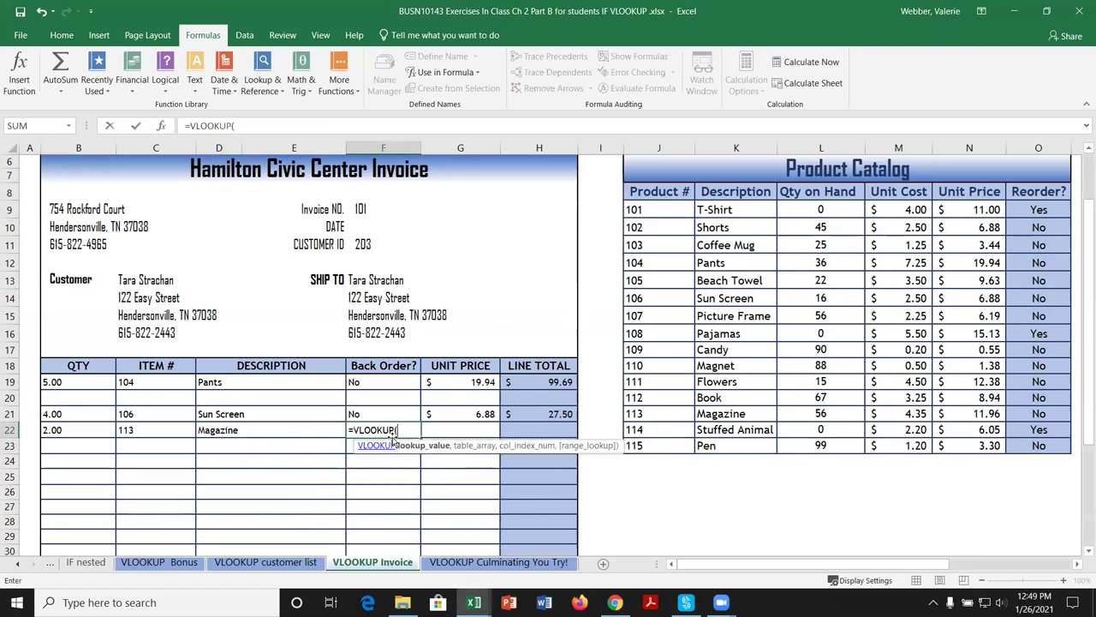
left_click(162, 126)
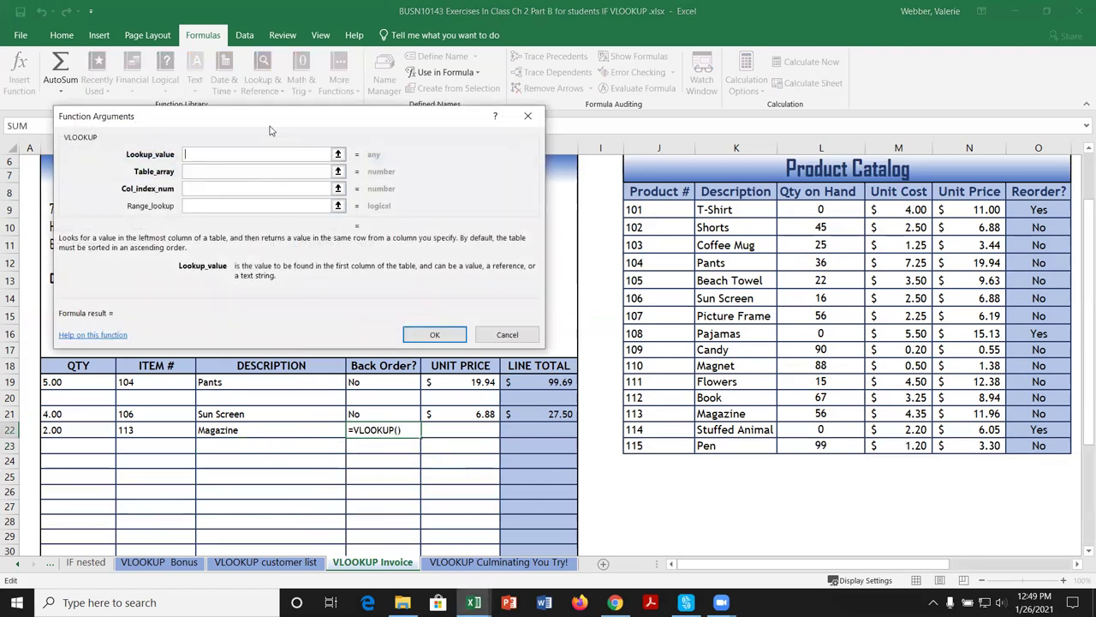
left_click(143, 431)
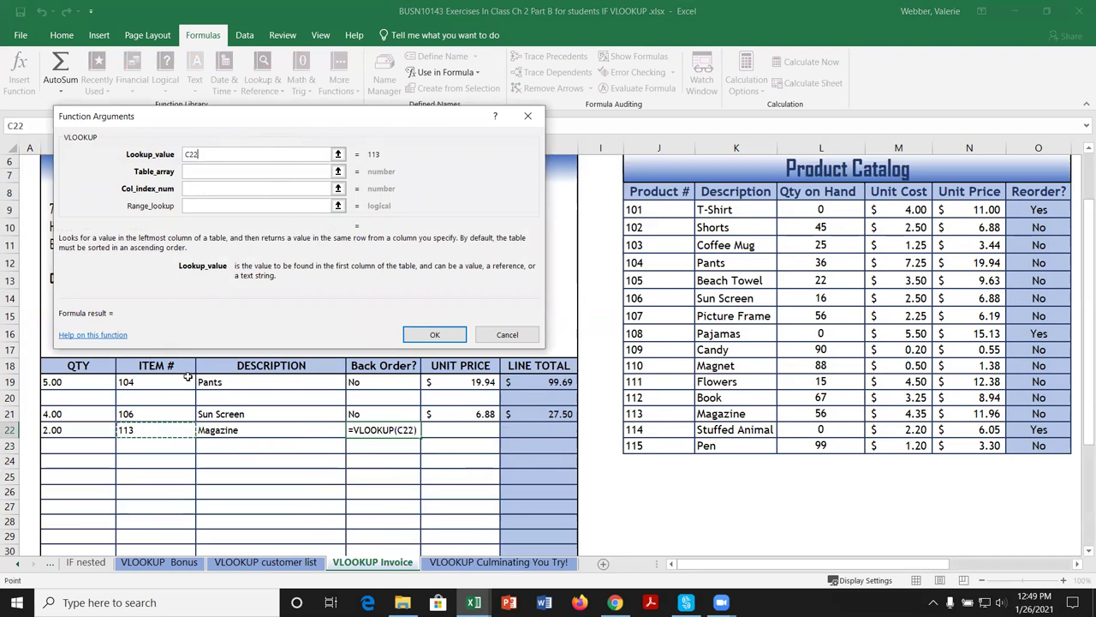
left_click(206, 173)
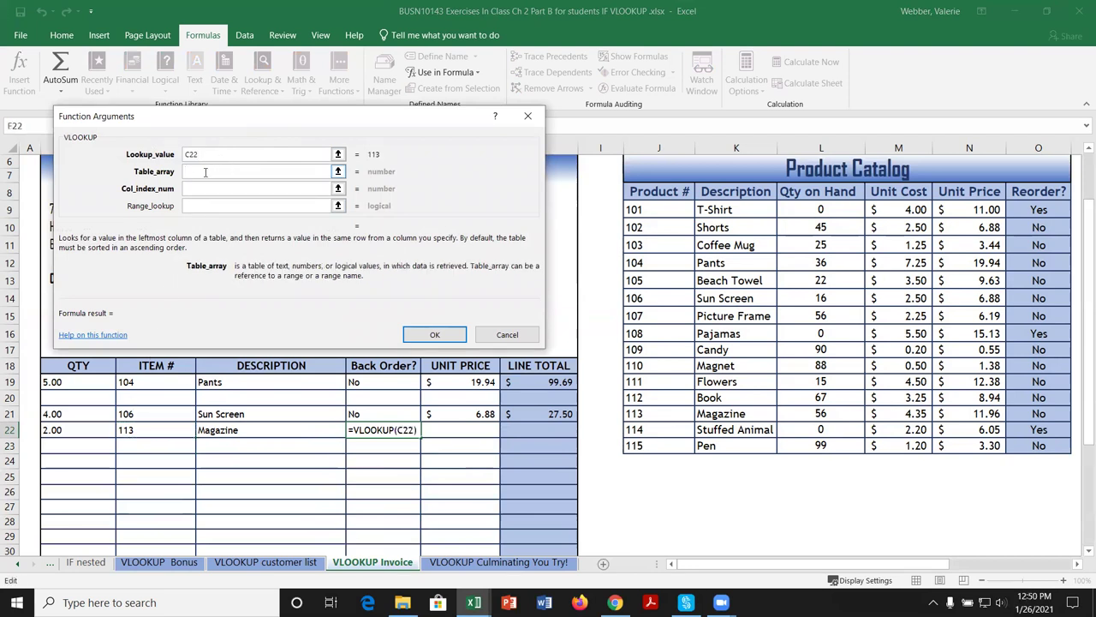
type("p")
key("BackSpace")
key("BackSpace")
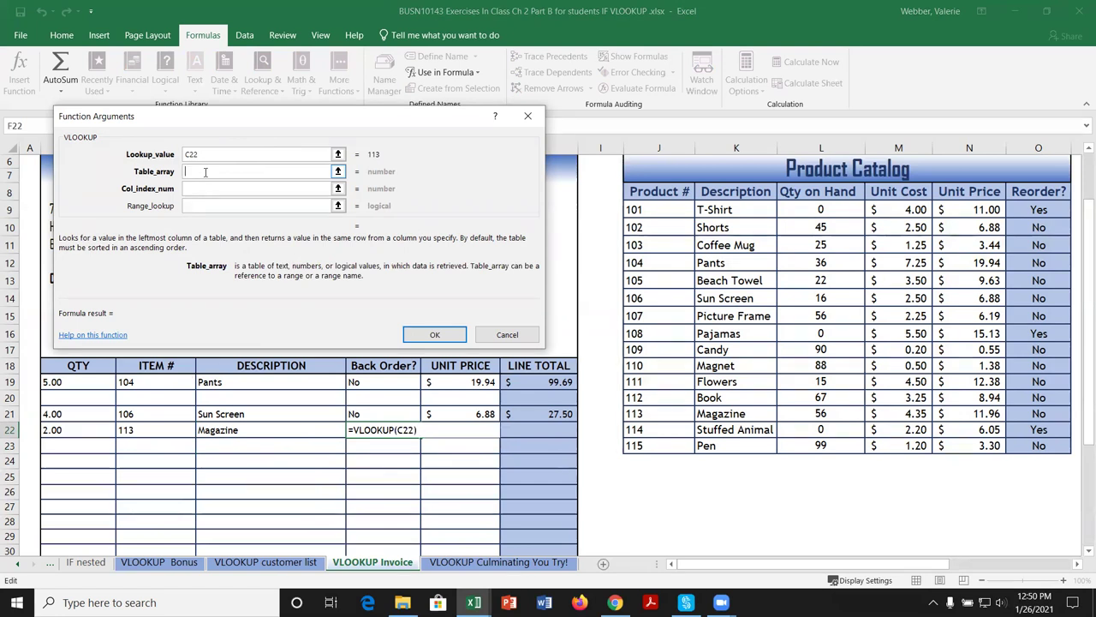
left_click_drag(255, 127, 723, 142)
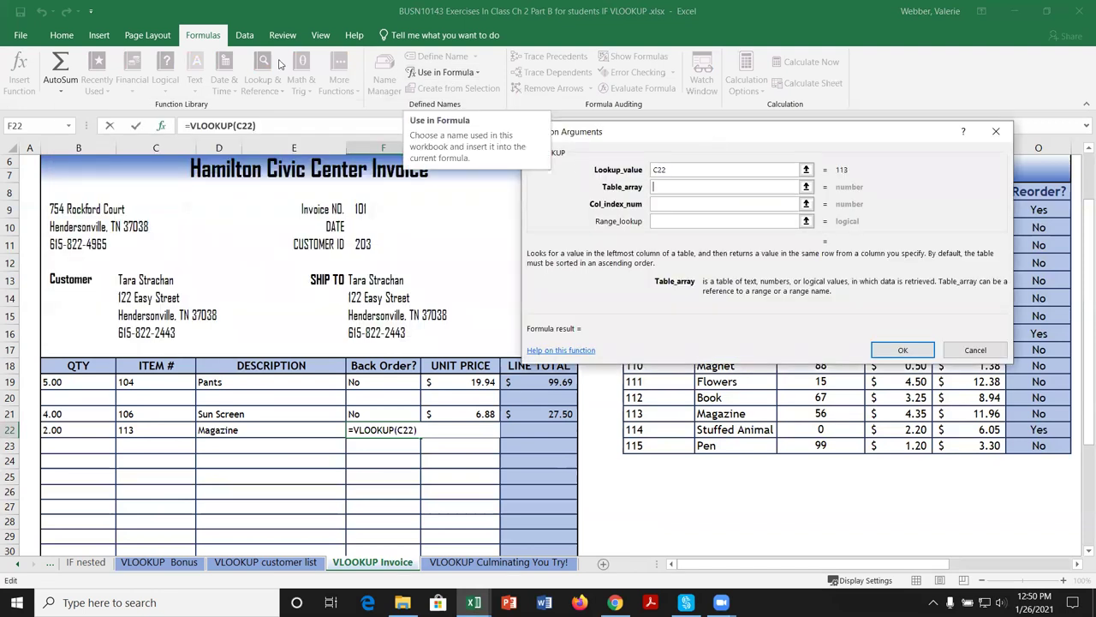
left_click(447, 72)
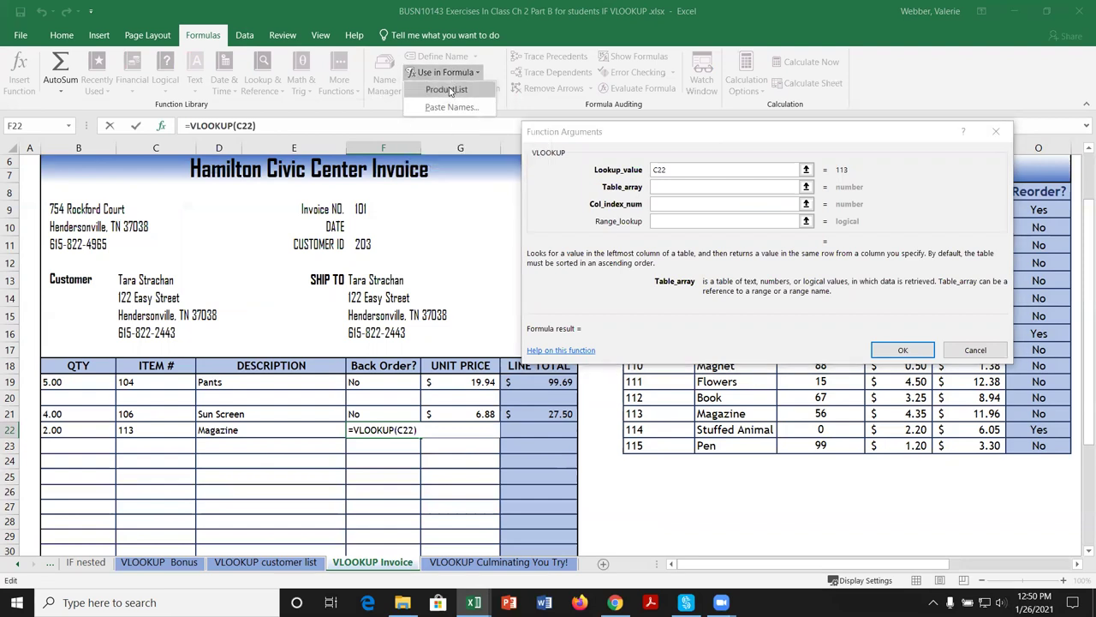
left_click(449, 91)
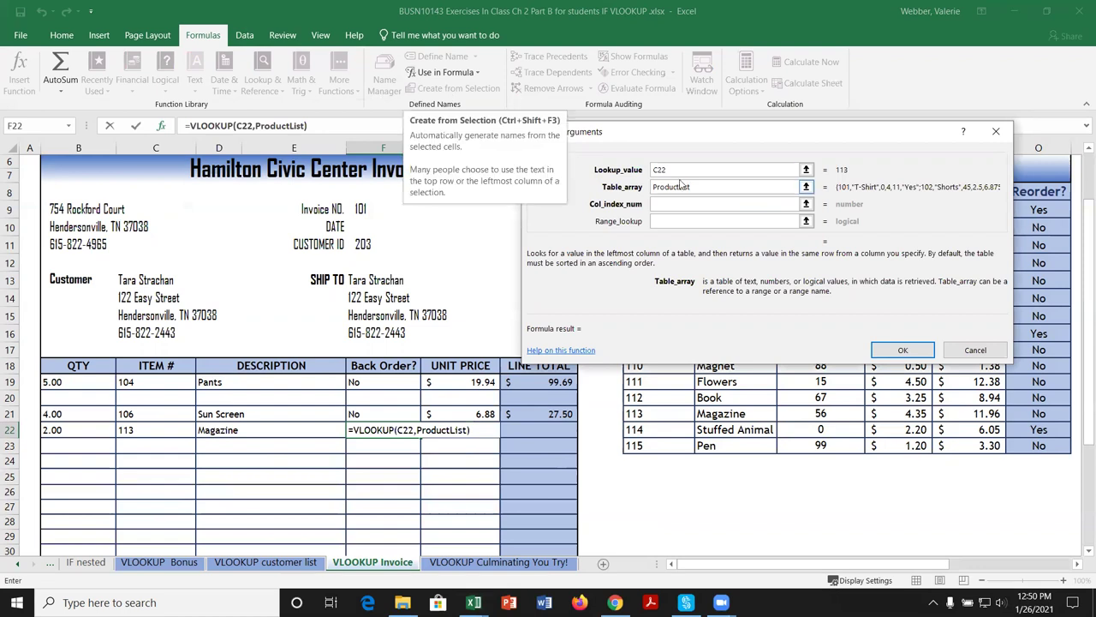
Set column 6 and false as exact match, so Back Order? previews No.
left_click(675, 203)
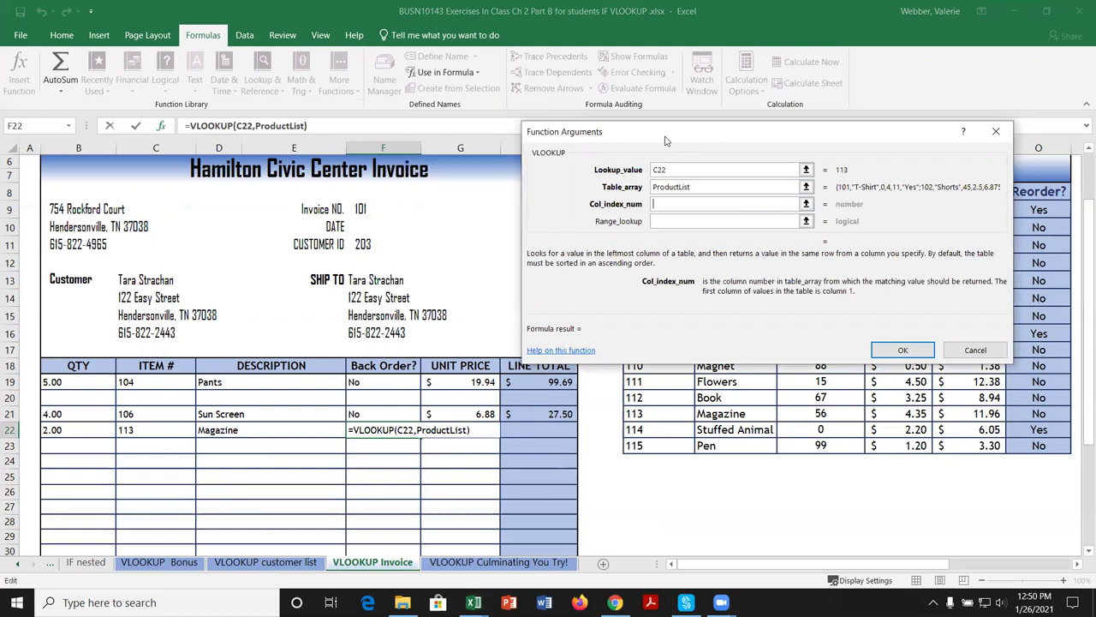
left_click_drag(665, 140, 220, 103)
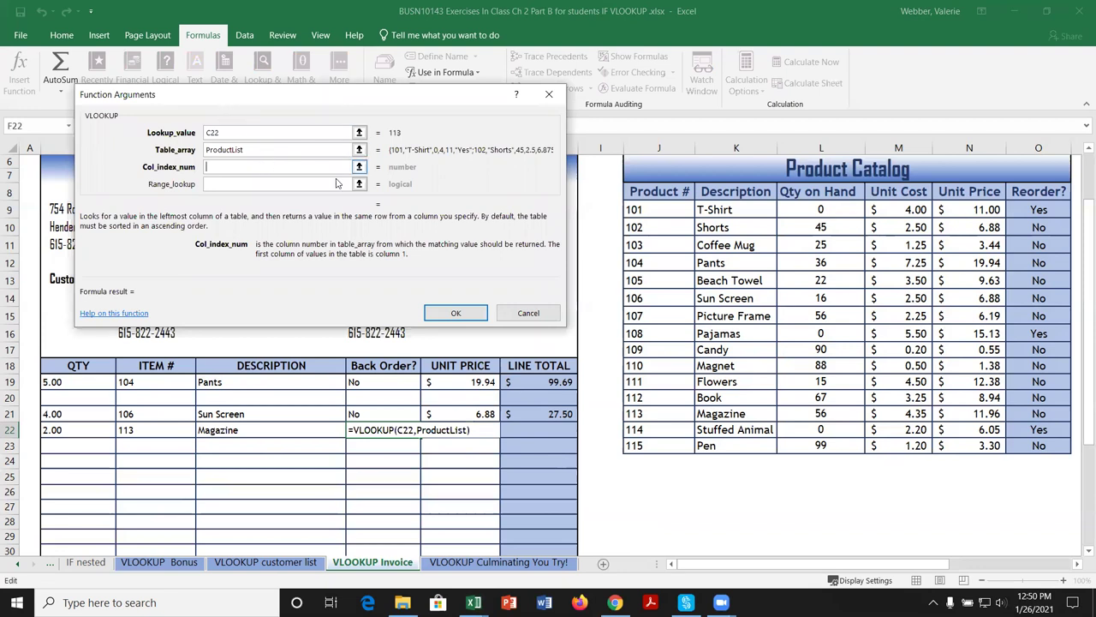
type("6")
left_click(219, 184)
type("false")
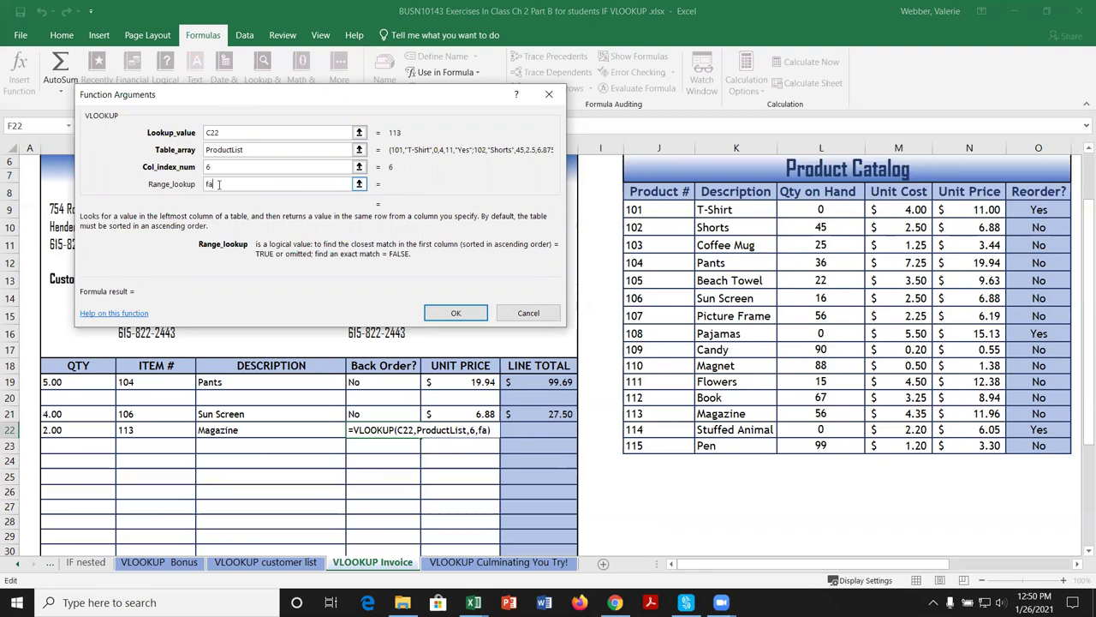
left_click(450, 312)
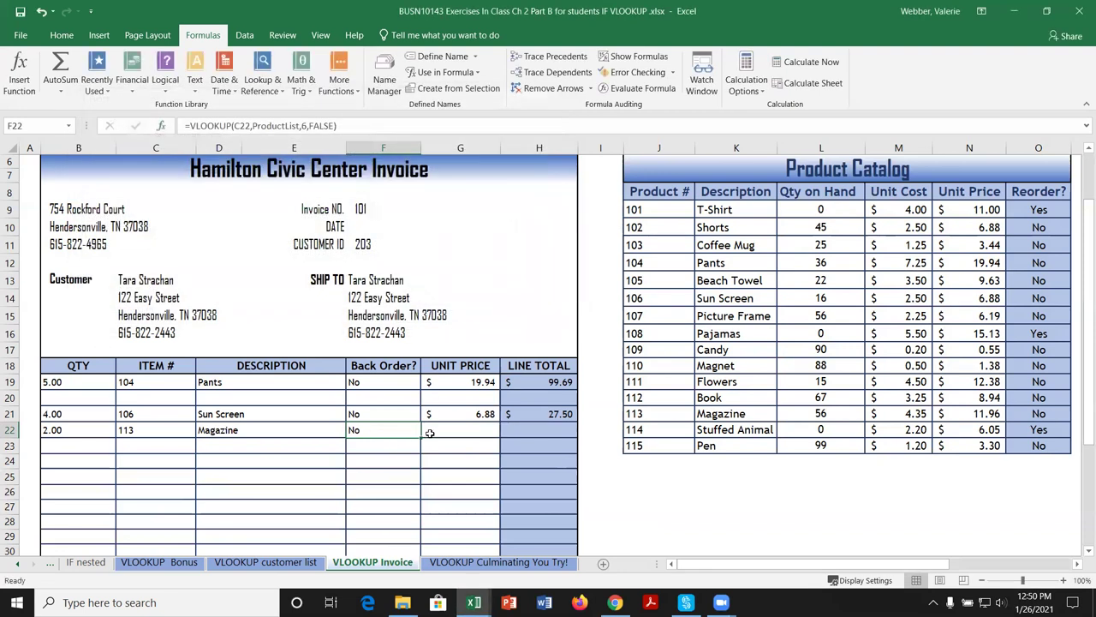
Start a VLOOKUP in G22 with lookup value C22 and ProductList as the table.
left_click(466, 432)
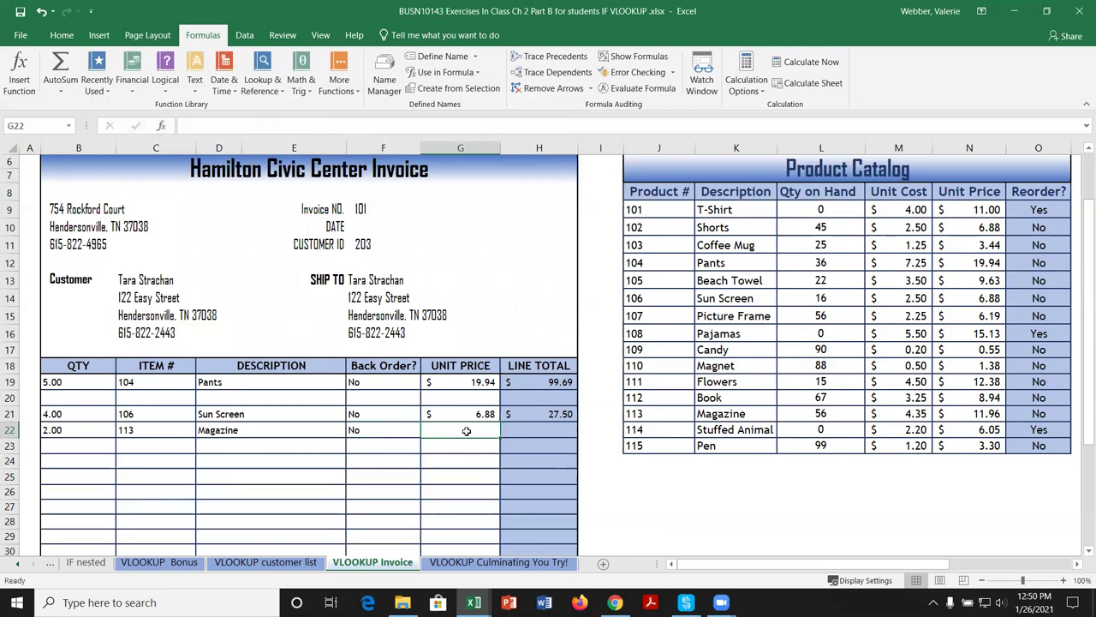
type("=vloo")
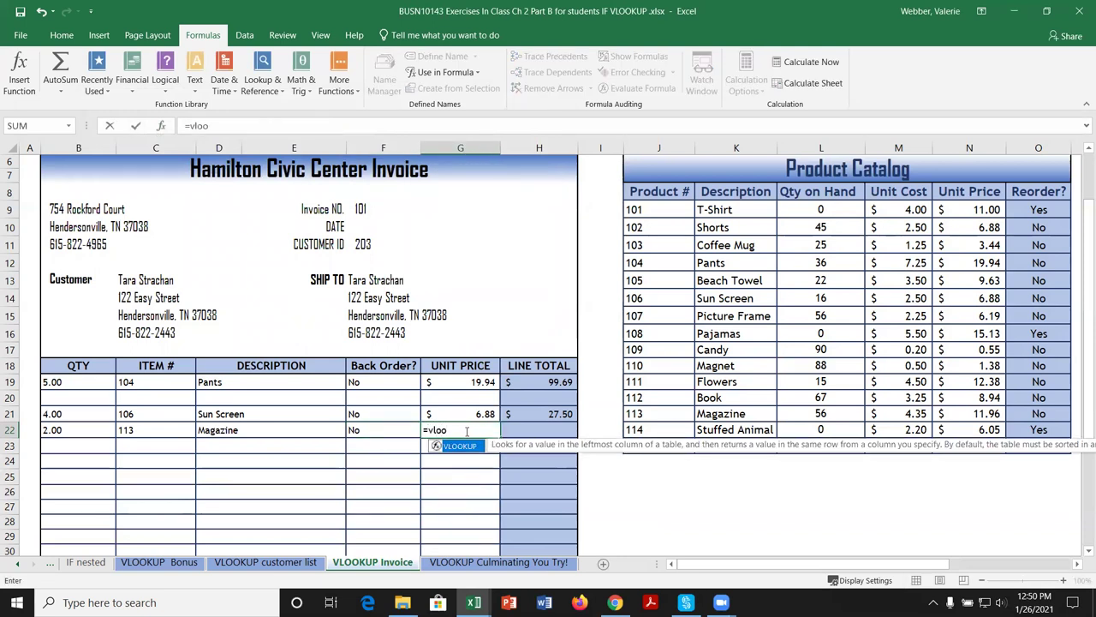
double_click(466, 445)
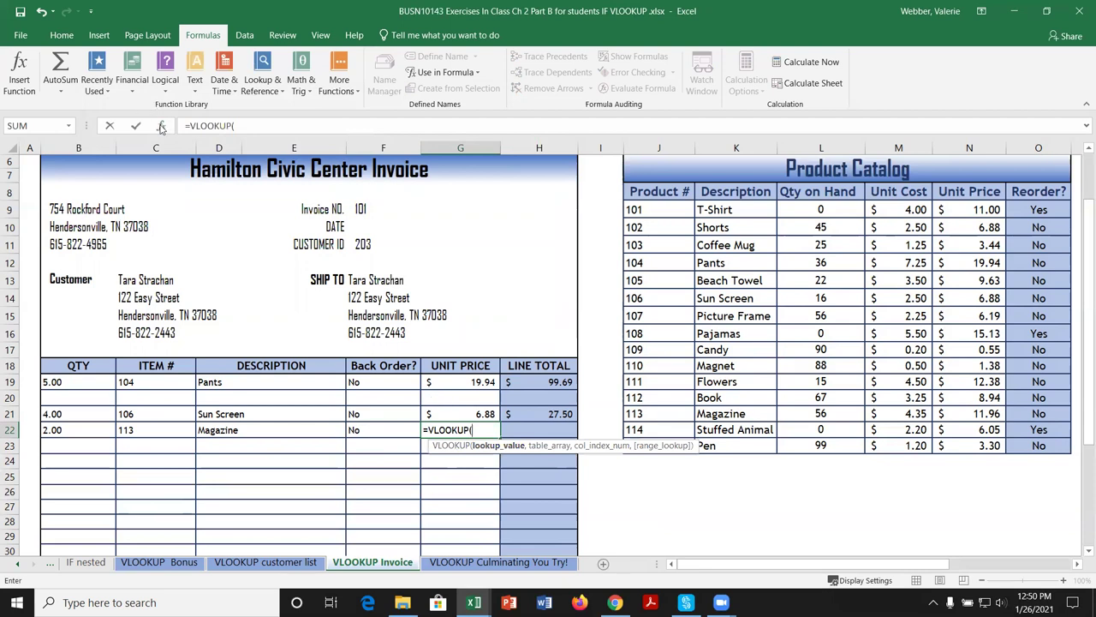
left_click(162, 127)
left_click(162, 431)
left_click(215, 149)
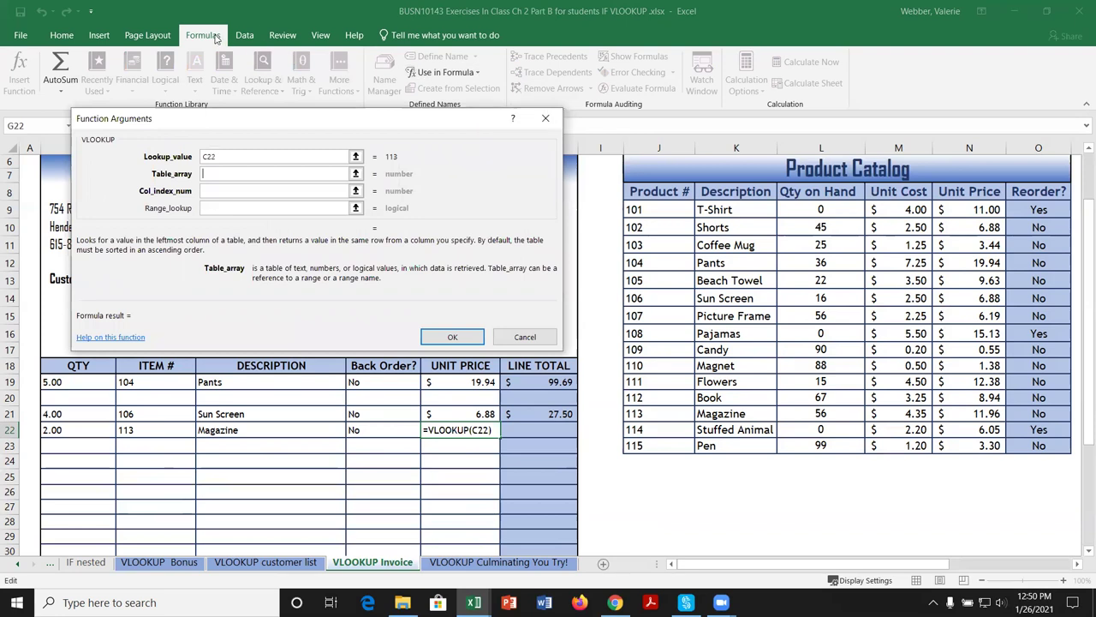
left_click(441, 72)
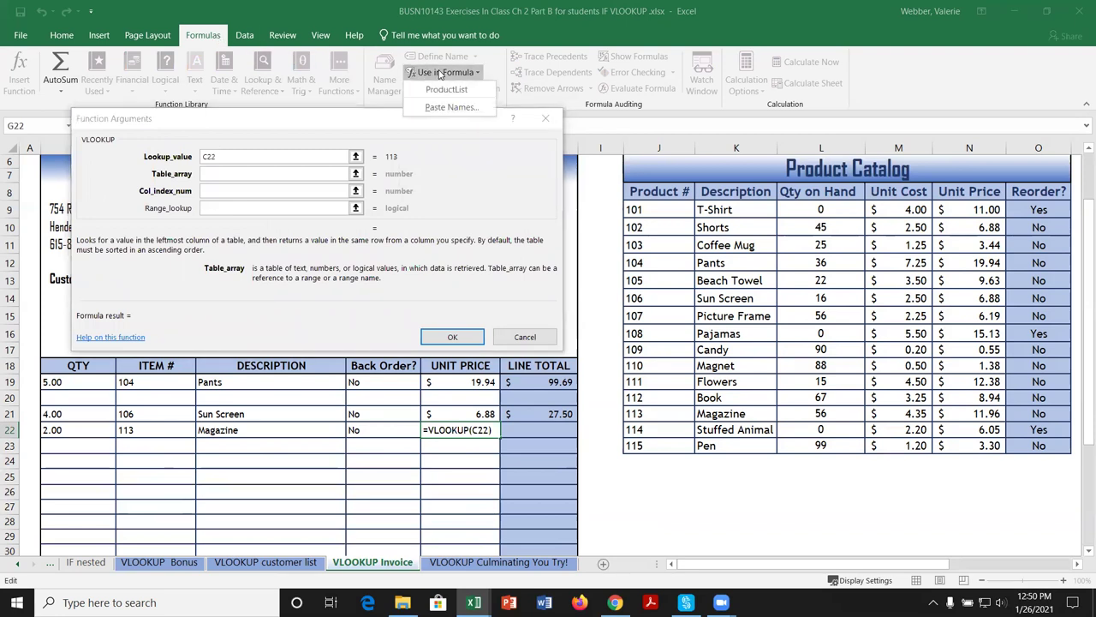
left_click(441, 90)
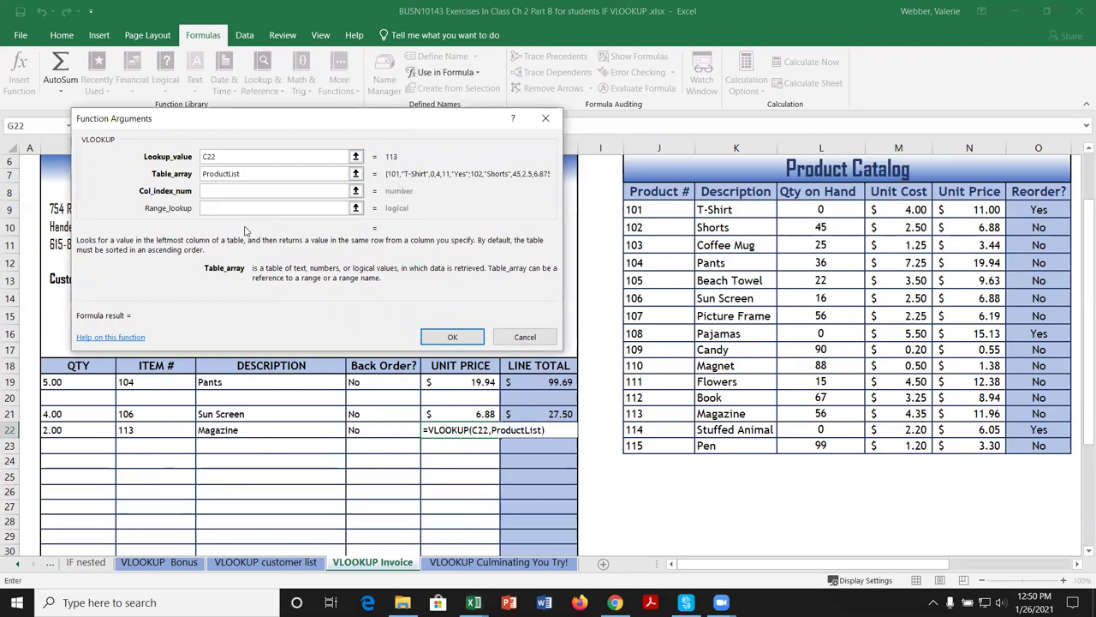
Complete it with column 5 and FALSE so the unit price shows 11.96.
left_click(221, 191)
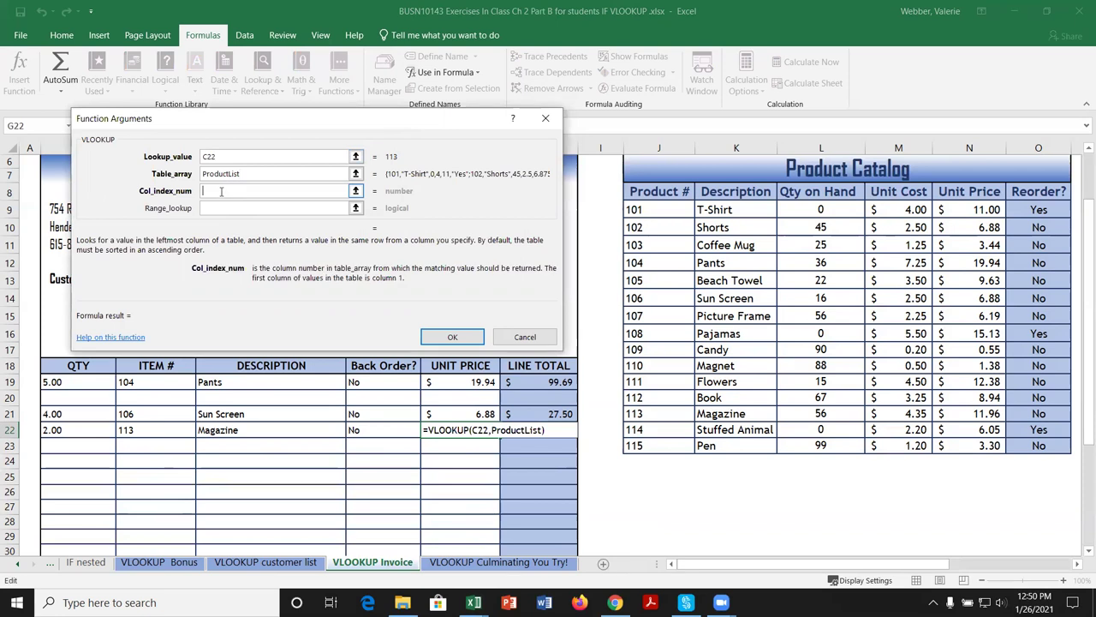
type("5")
key("Tab")
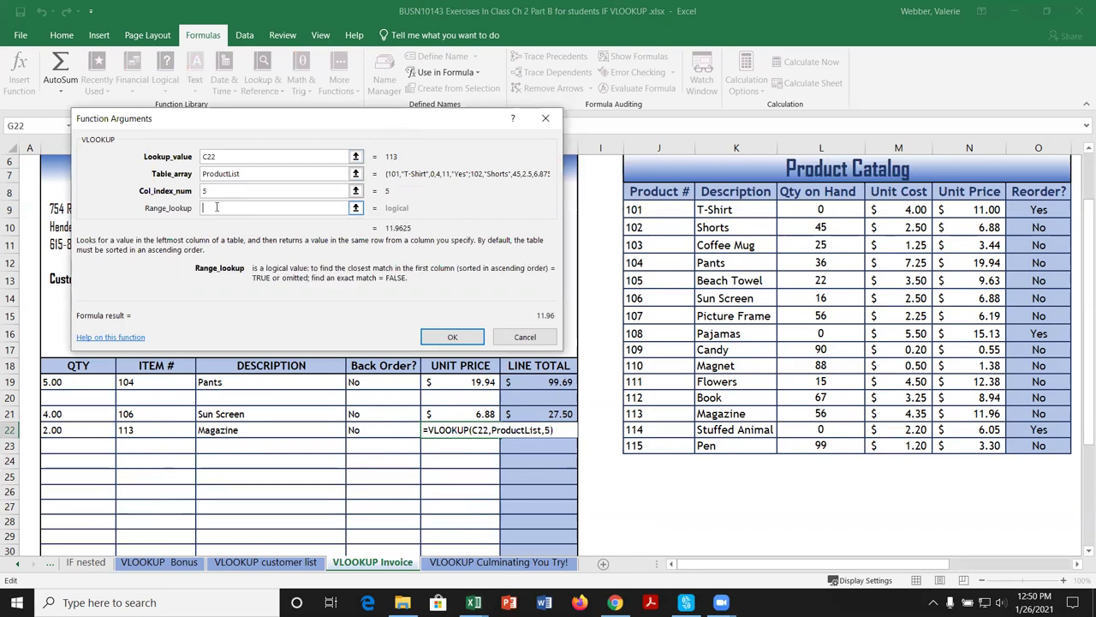
type("FALSE")
key("Return")
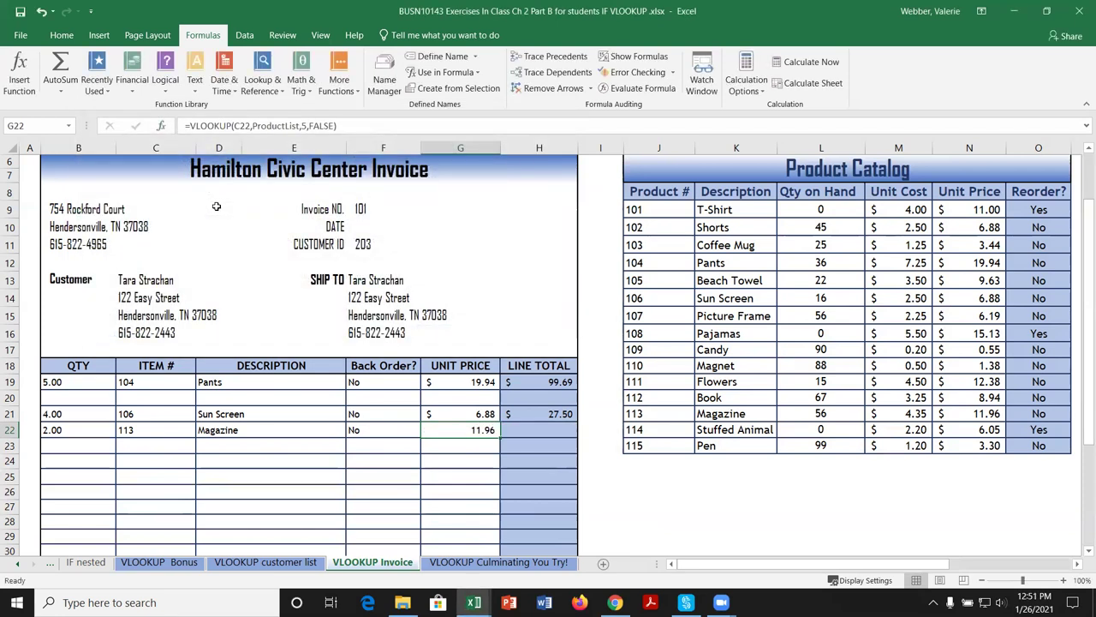
left_click(541, 427)
Begin an IF formula in H22 whose logical test is F22="Yes".
left_click(289, 127)
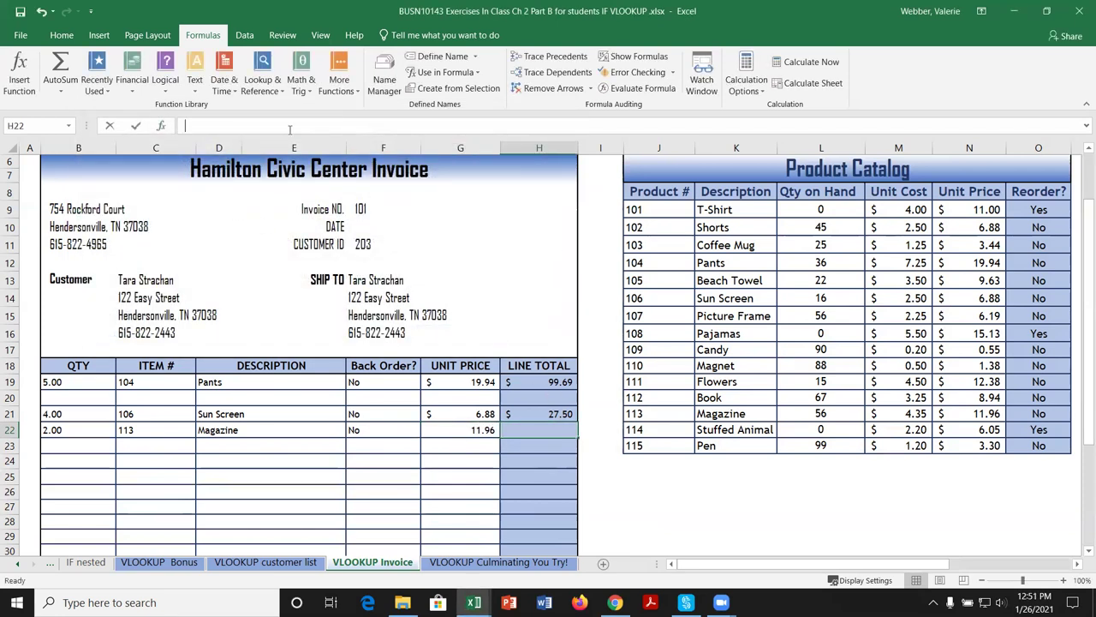
type("=")
type("F(")
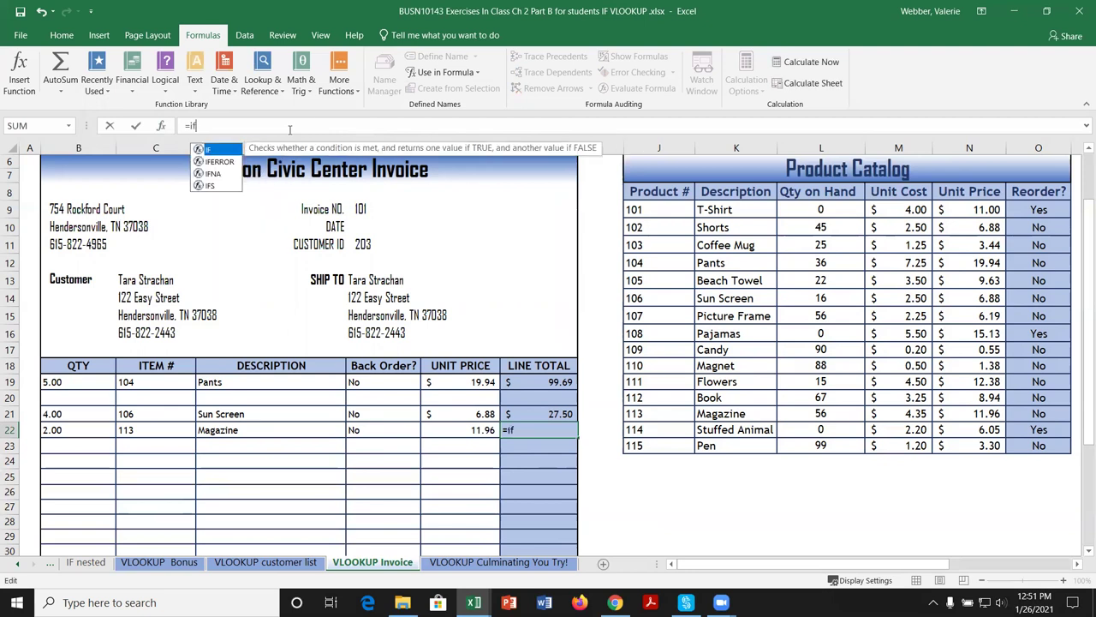
left_click(162, 126)
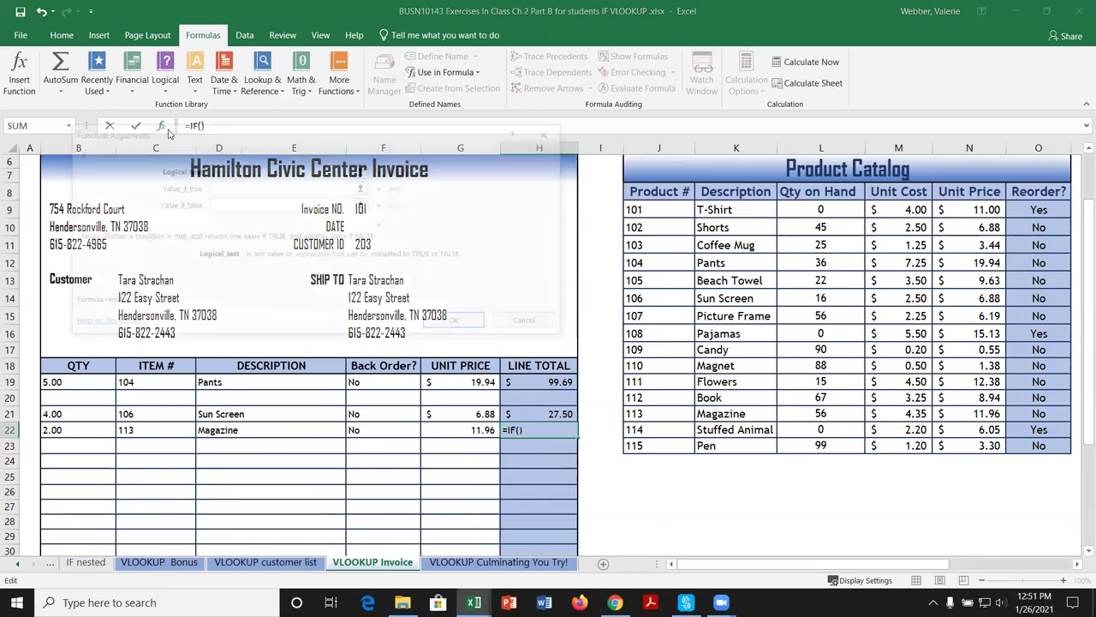
left_click(393, 429)
type("=")
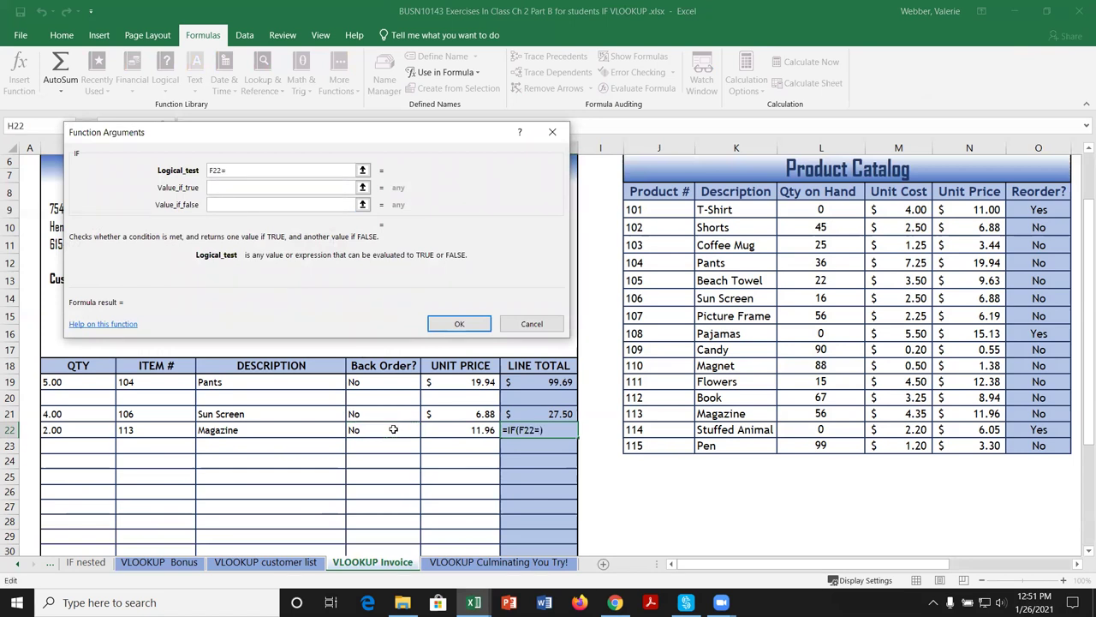
type("\"Yes\"")
Return 0 when back-ordered, otherwise B22*G22, so the Magazine total shows 23.93.
left_click(224, 187)
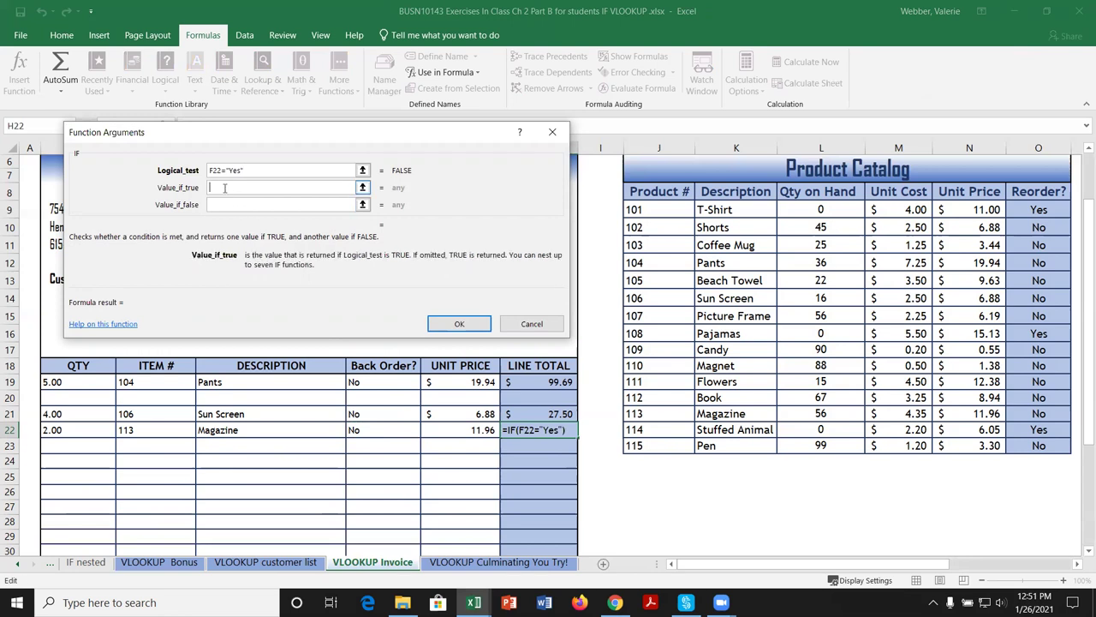
type("0")
left_click(221, 206)
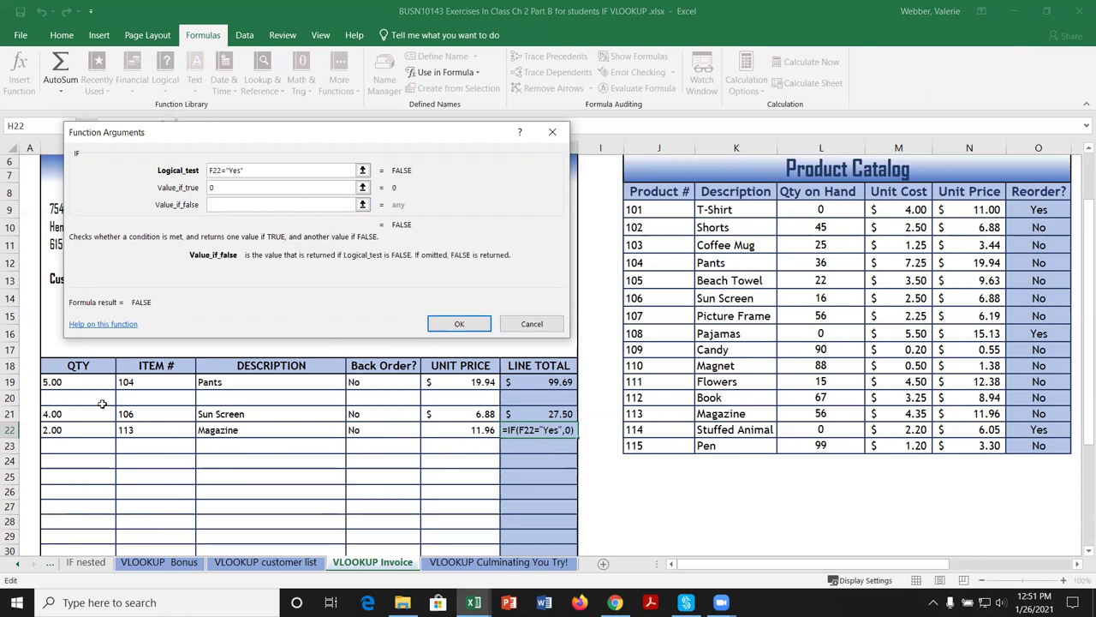
left_click(76, 431)
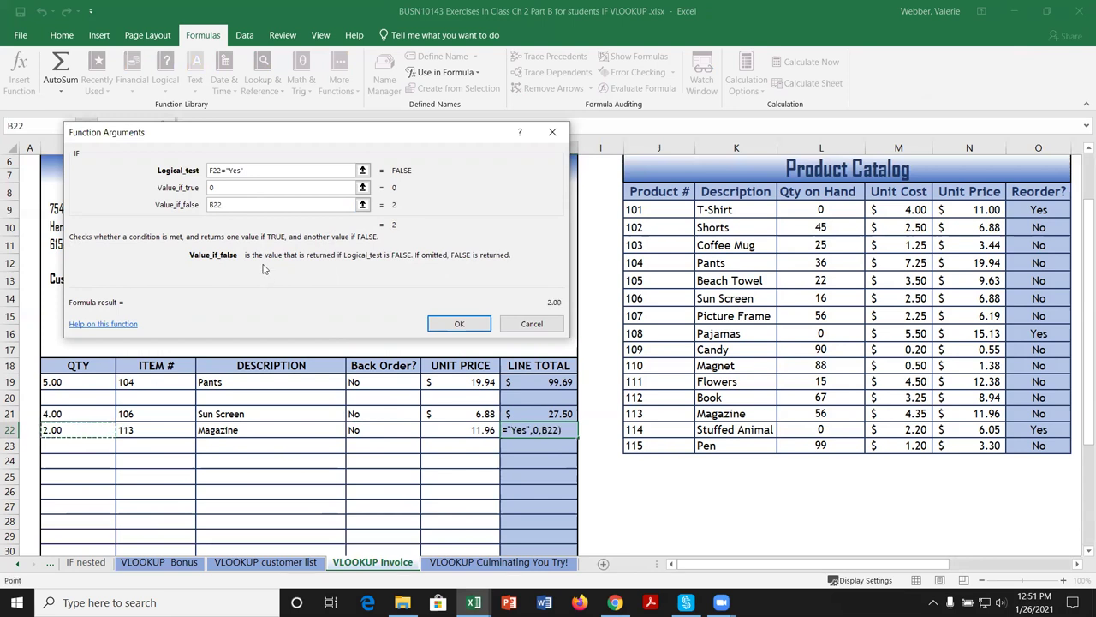
type("*")
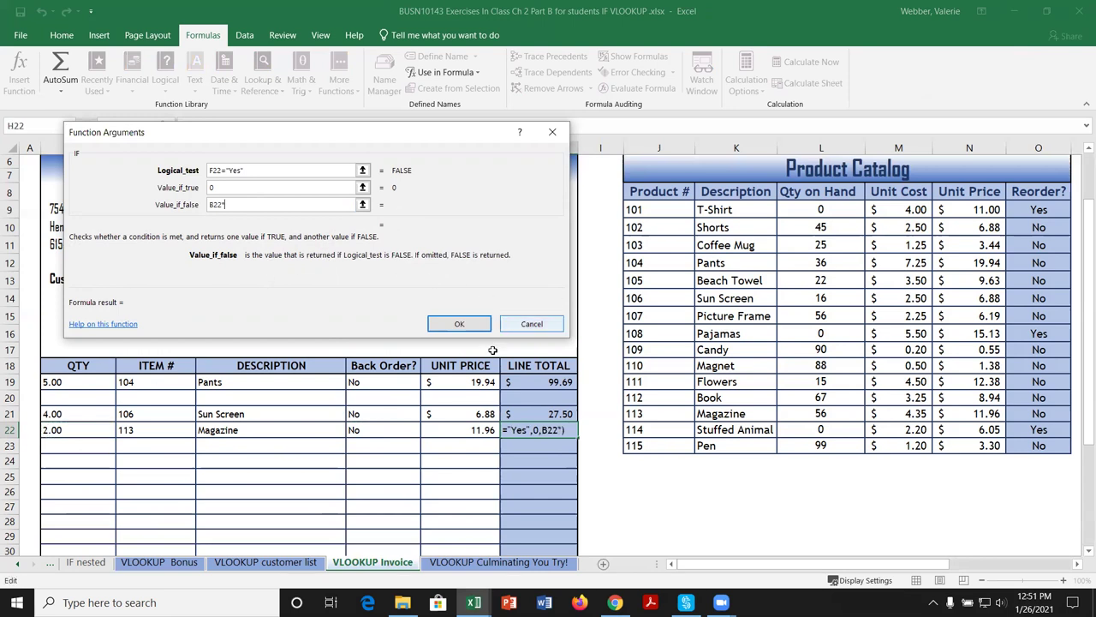
left_click(470, 428)
left_click(463, 324)
left_click_drag(471, 429, 540, 429)
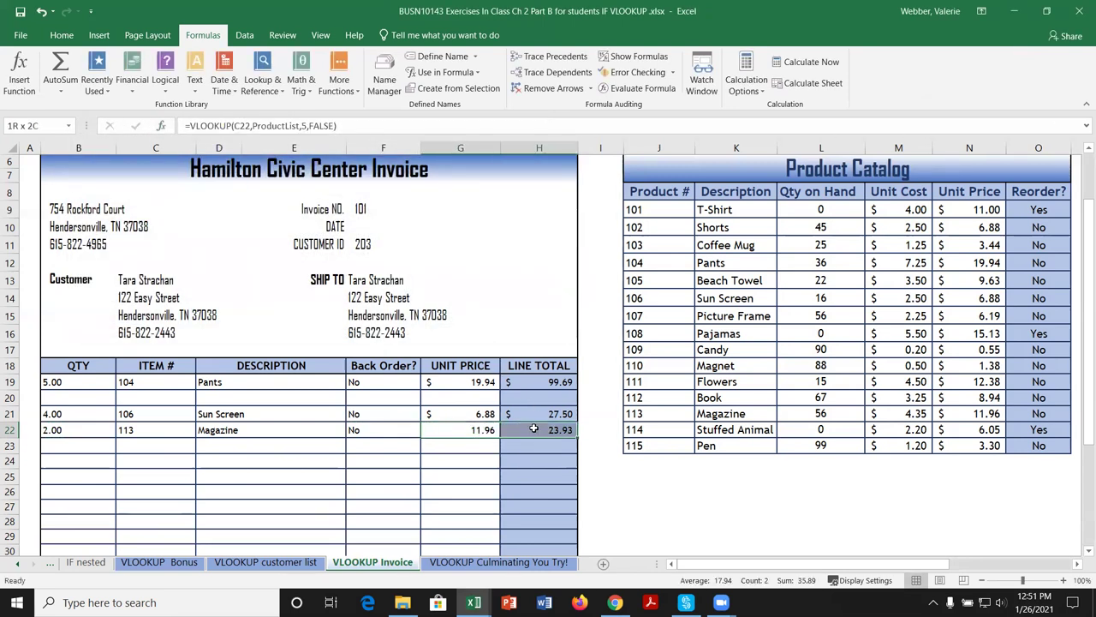
Give G22:H22 the Currency style and copy D22's description formula into D23:D26.
left_click(62, 34)
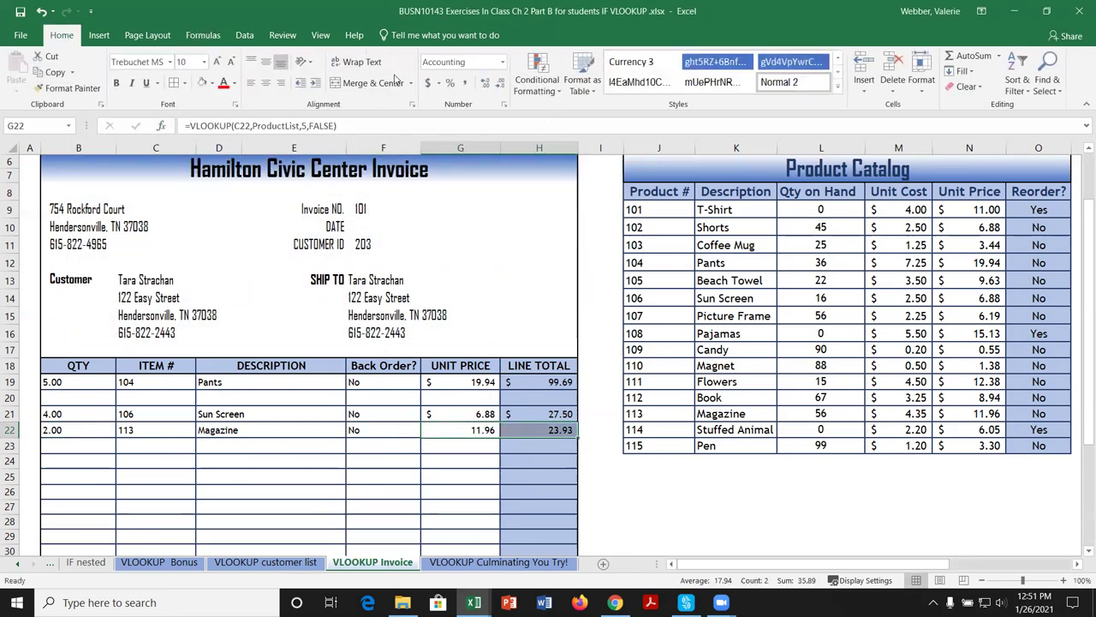
left_click(703, 83)
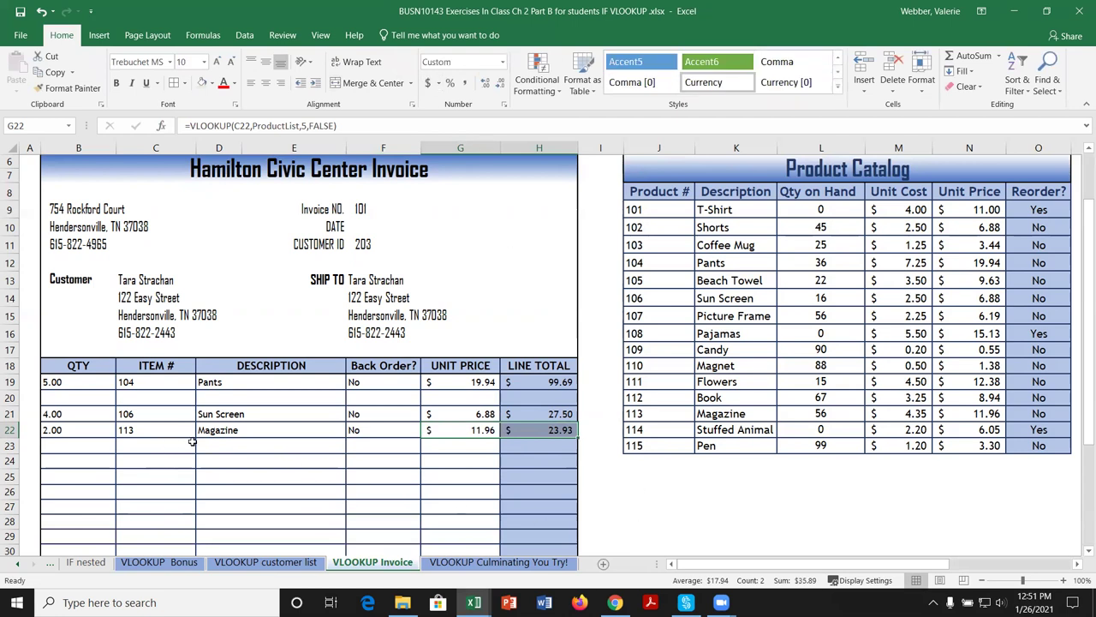
left_click(224, 430)
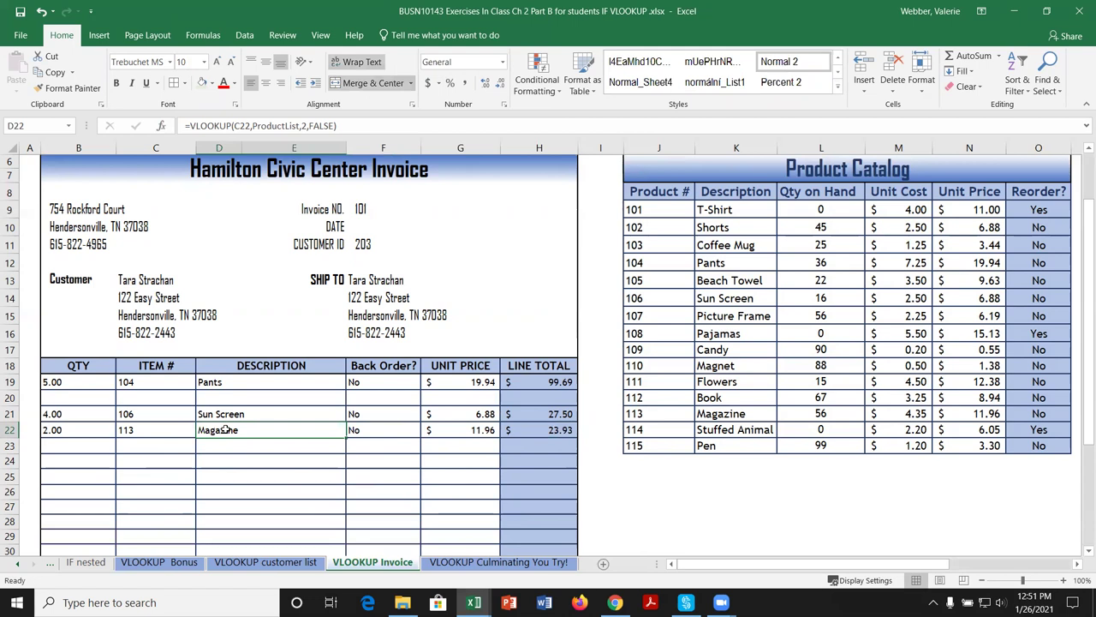
key("ctrl+c")
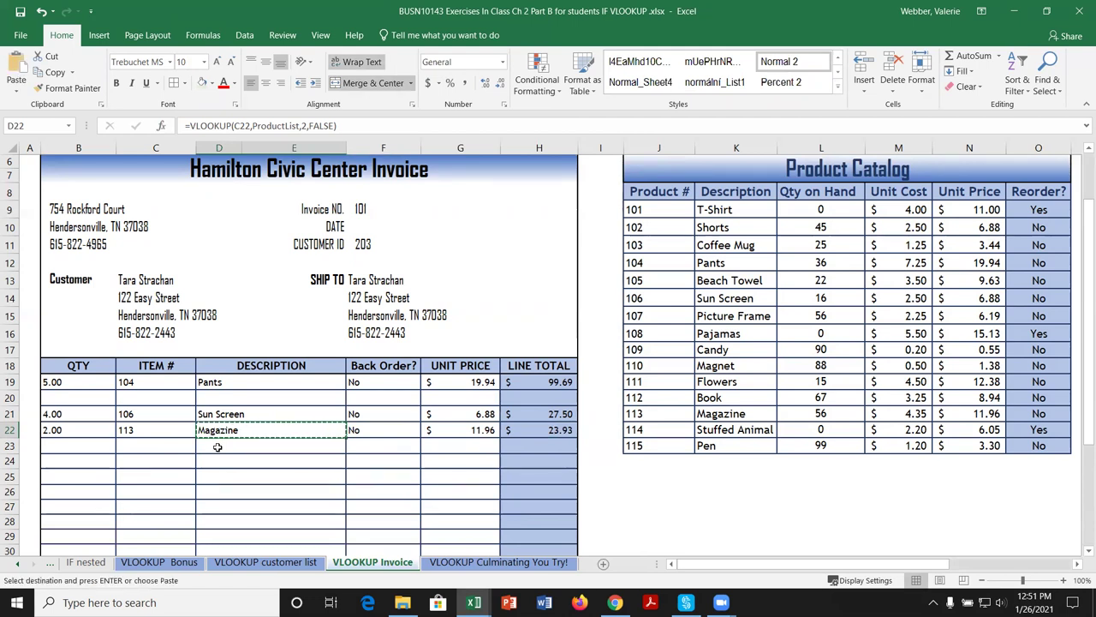
left_click_drag(218, 447, 224, 488)
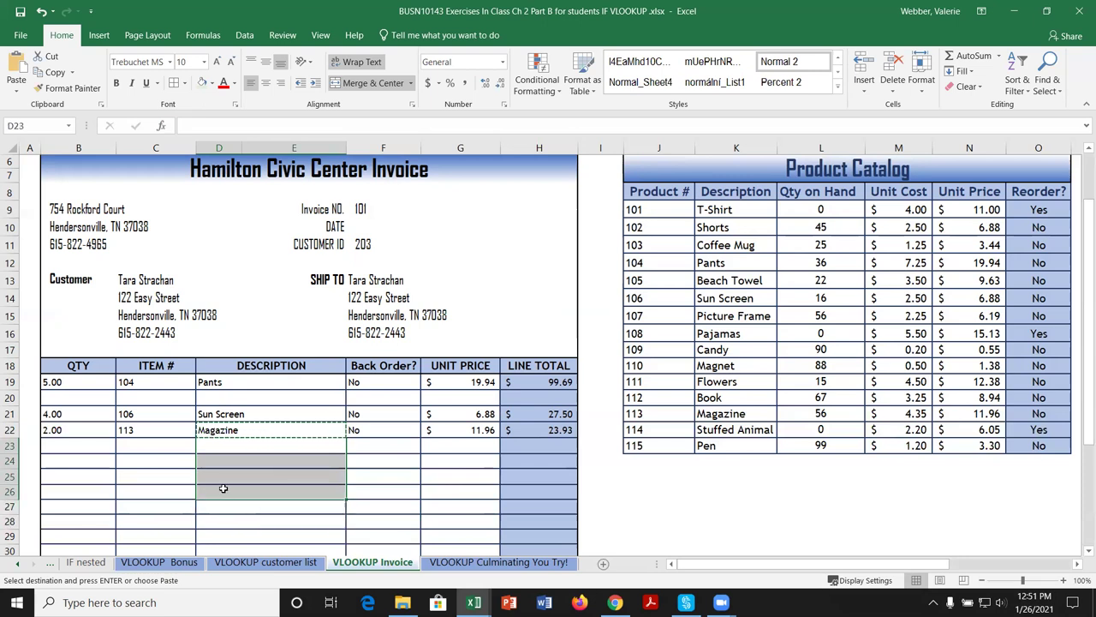
key("ctrl+v")
Copy the back-order and unit price lookups from F22 and G22 down through row 26.
left_click(384, 431)
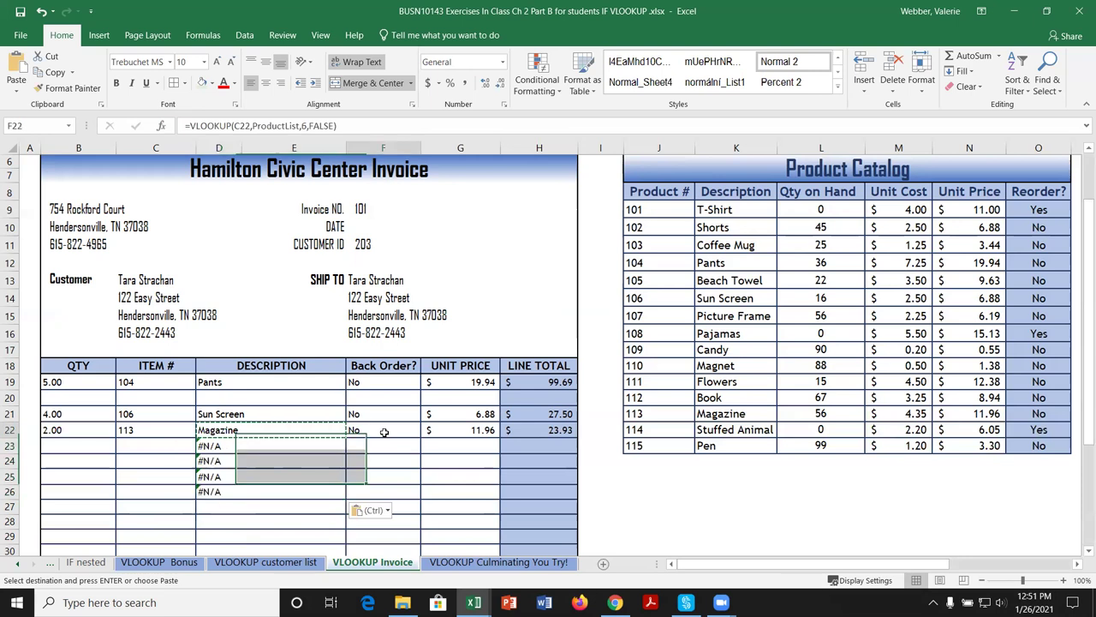
key("ctrl+c")
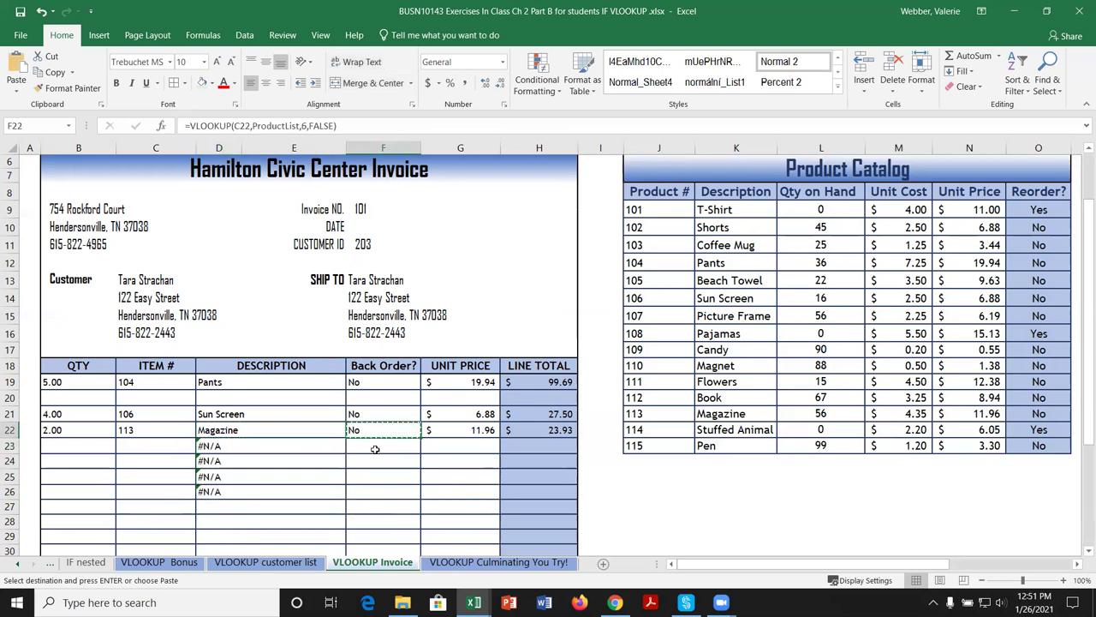
left_click_drag(371, 446, 372, 493)
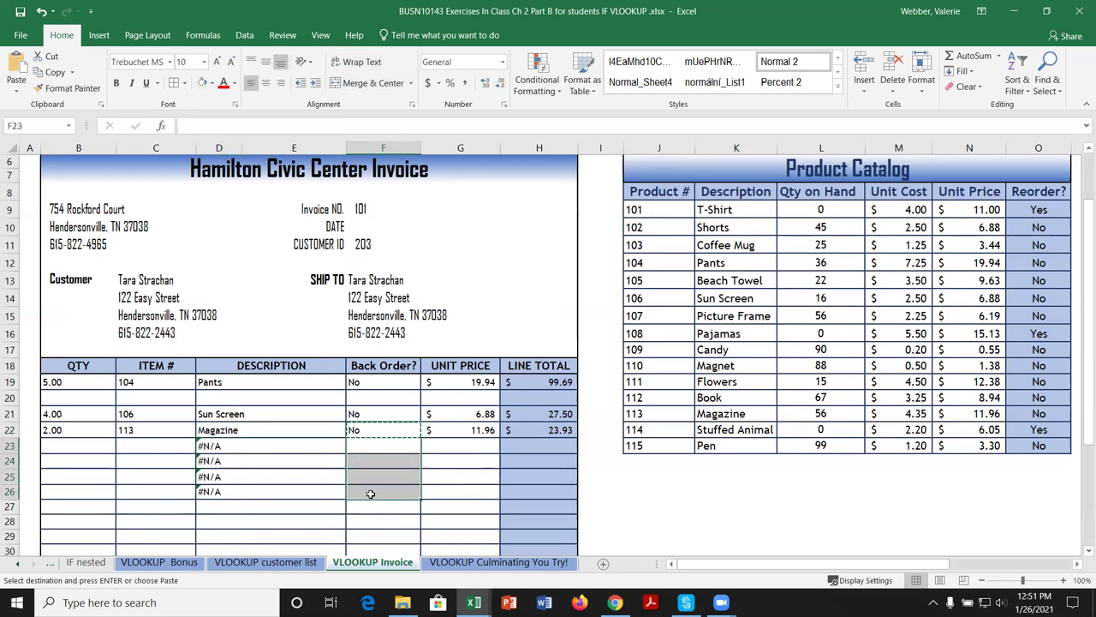
key("ctrl+v")
left_click(445, 432)
key("ctrl+c")
left_click(448, 445)
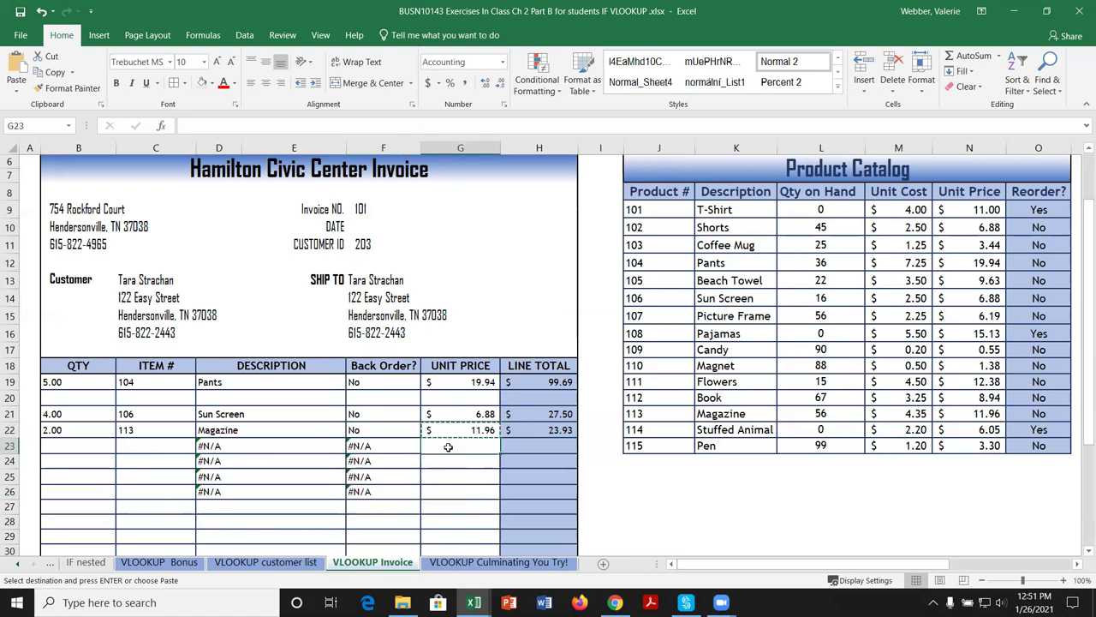
left_click_drag(446, 446, 442, 489)
key("ctrl+v")
Copy the H22 line total formula into H23:H26.
left_click(524, 430)
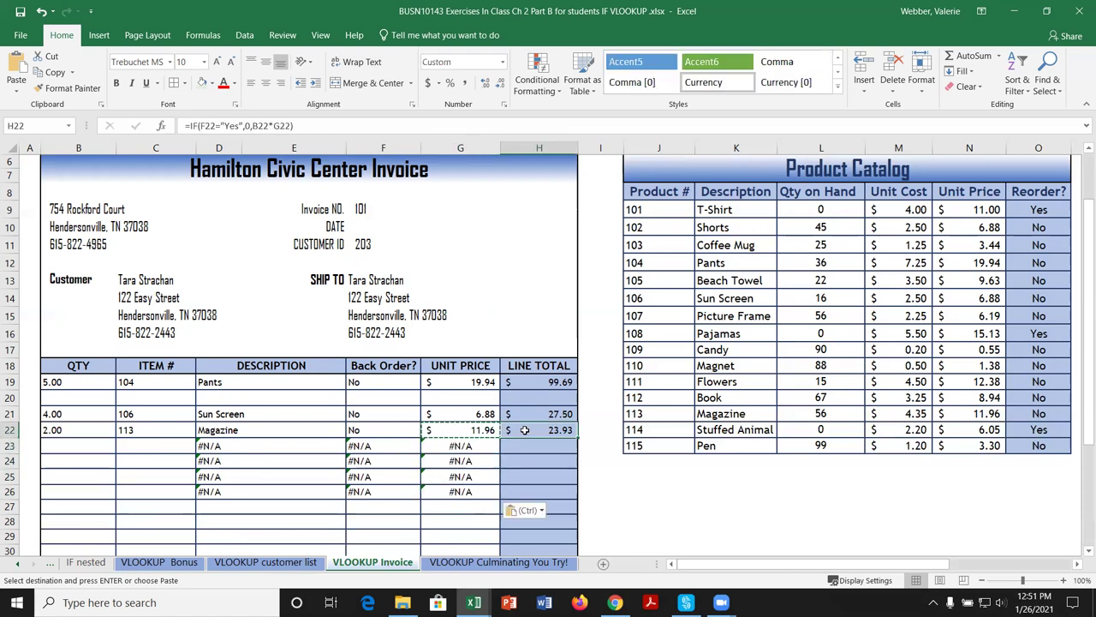
key("ctrl+c")
left_click_drag(522, 448, 520, 489)
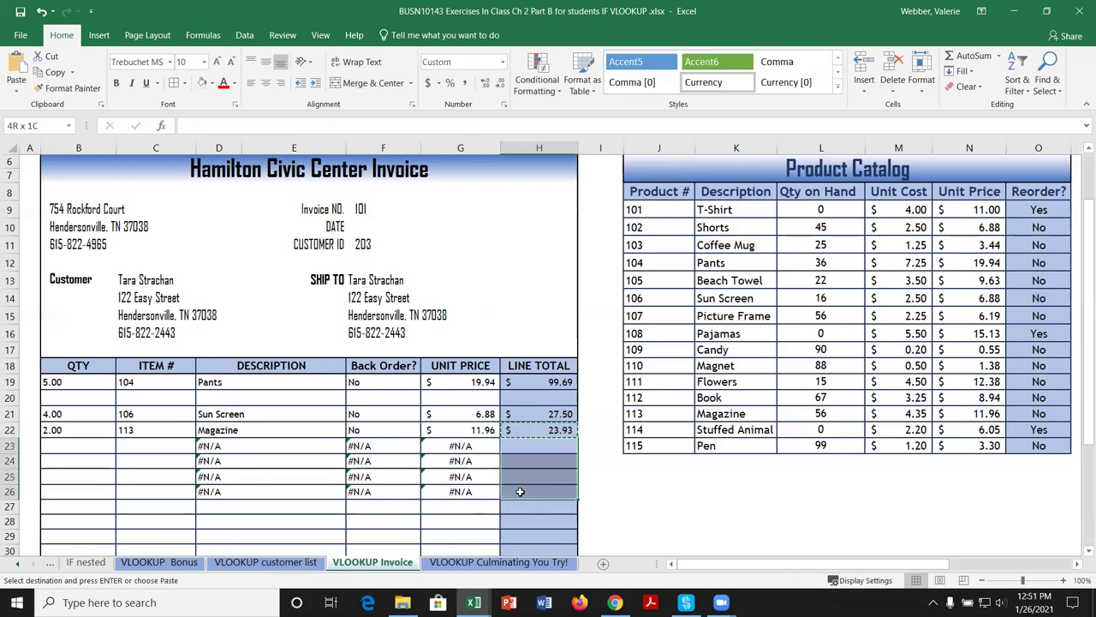
key("ctrl+v")
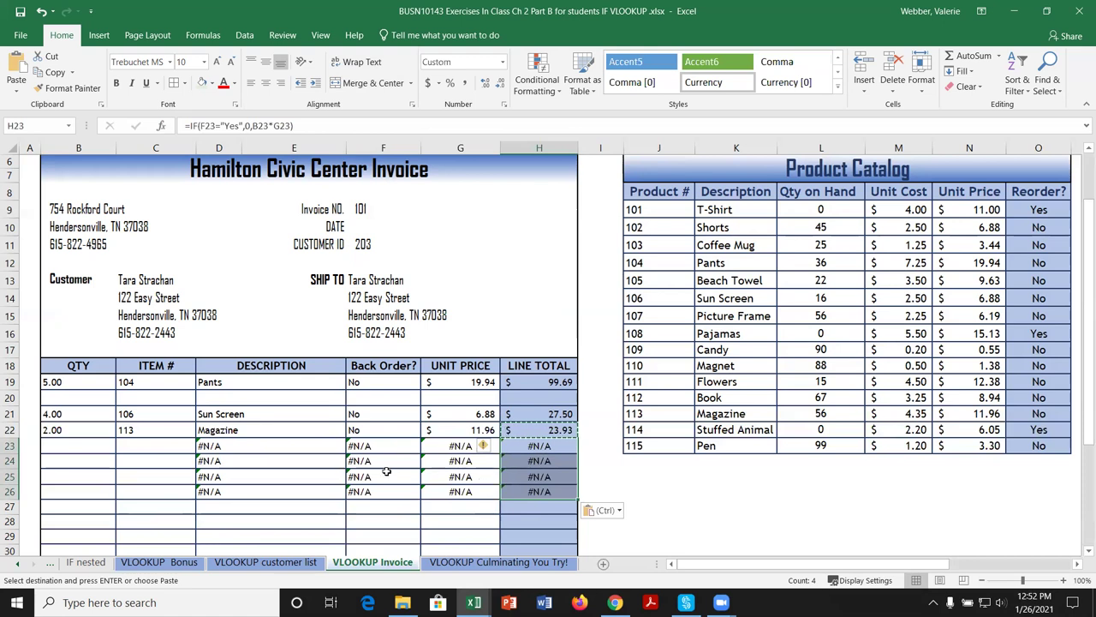
Enter a quantity of 3 in B23.
left_click(101, 449)
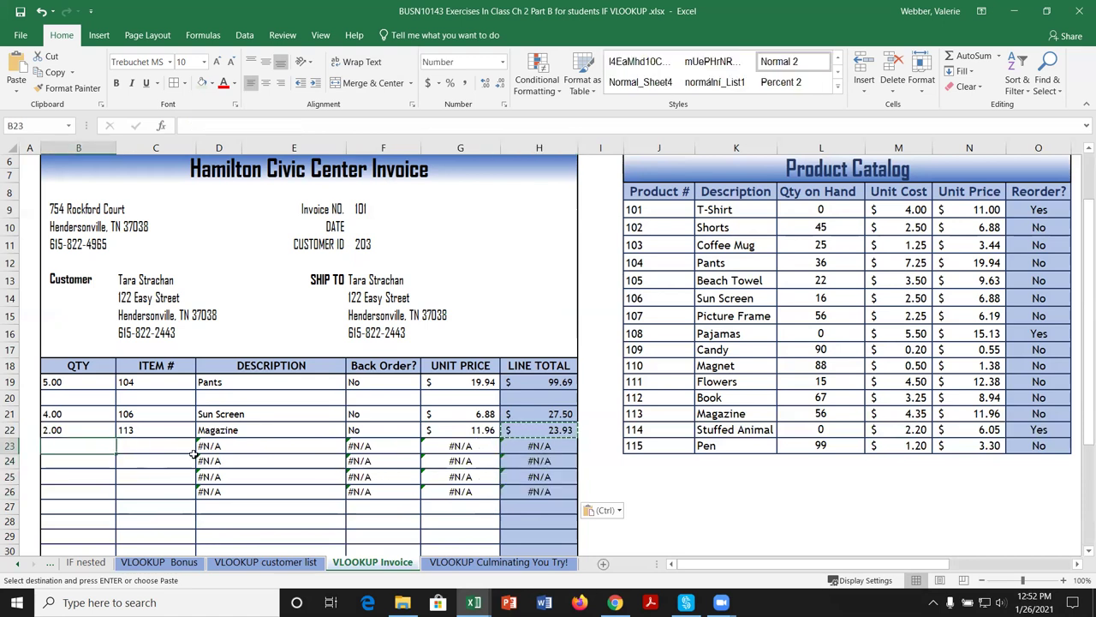
type("3")
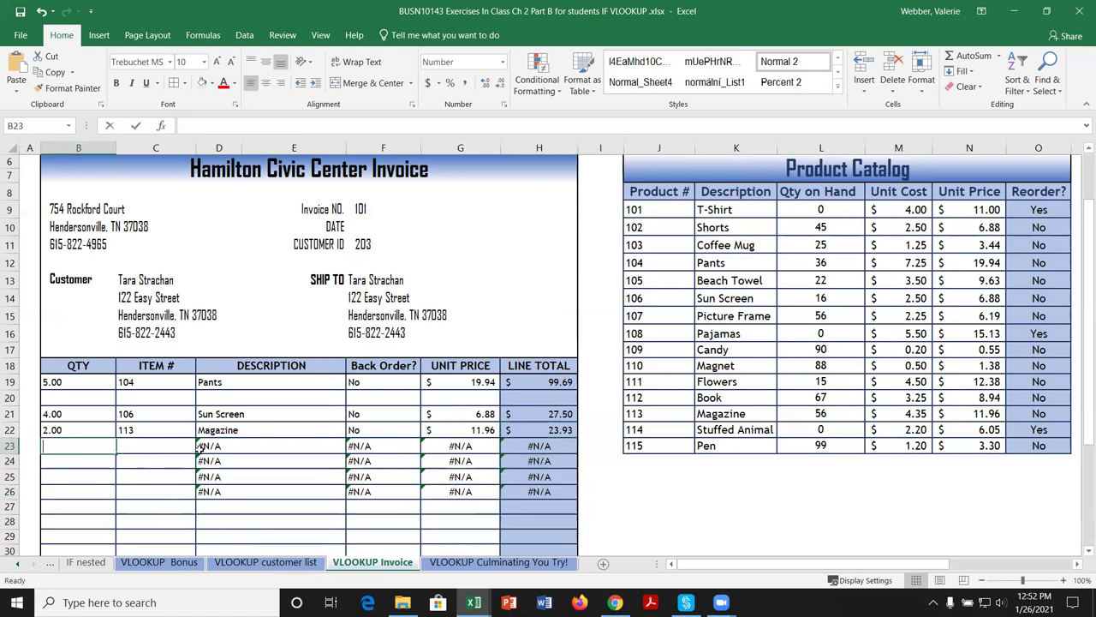
key("Tab")
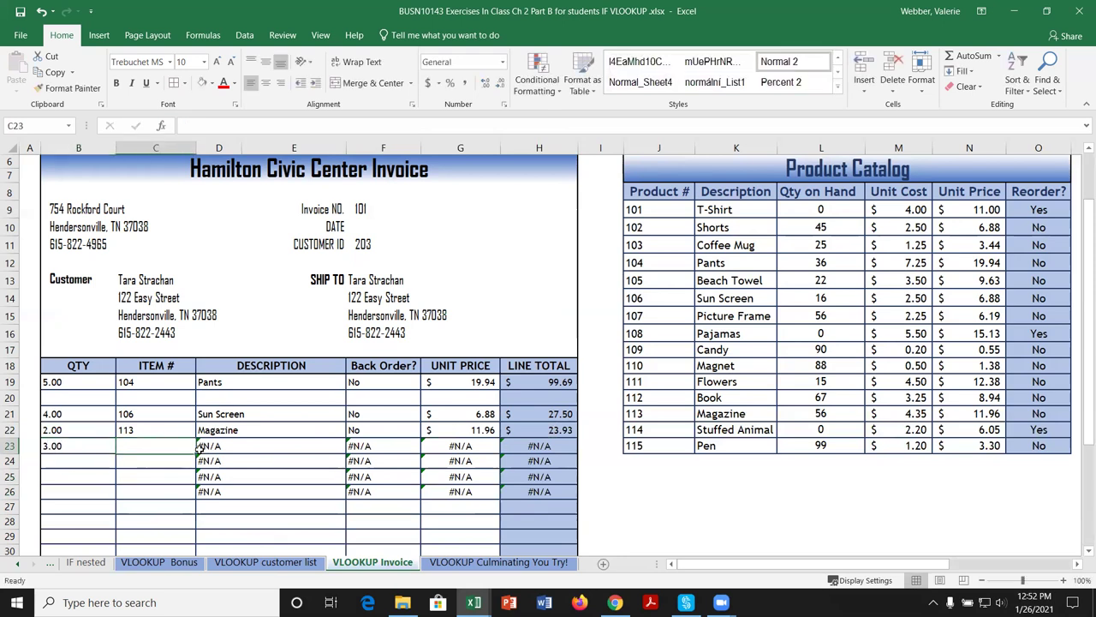
Enter item number 101 in C23, resolving to a back-ordered T-Shirt at 11.00.
type("10")
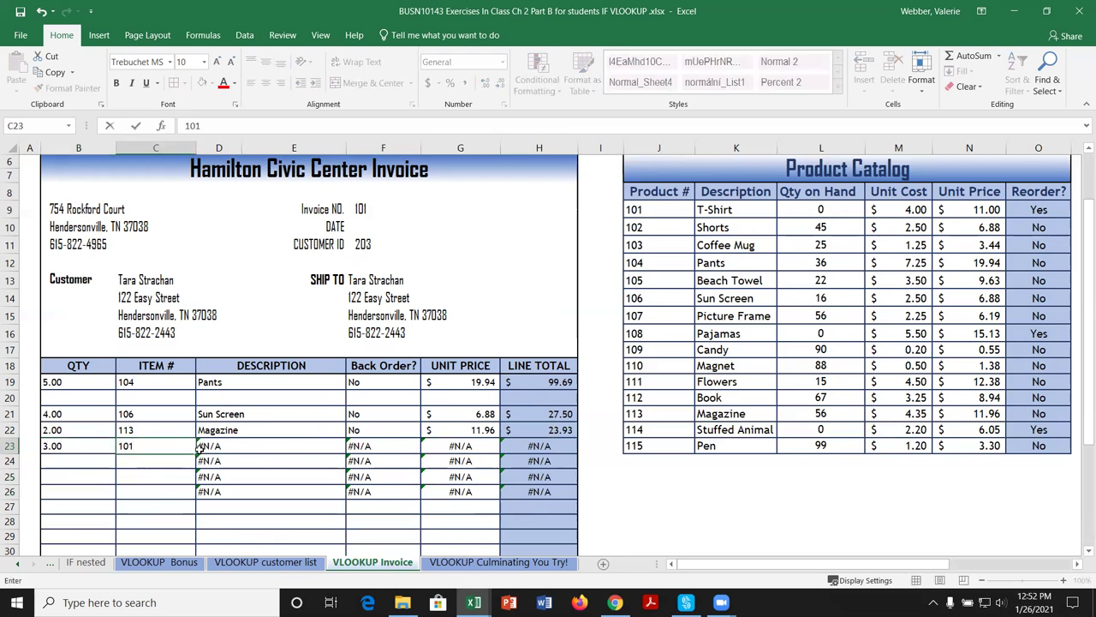
type("1")
key("Return")
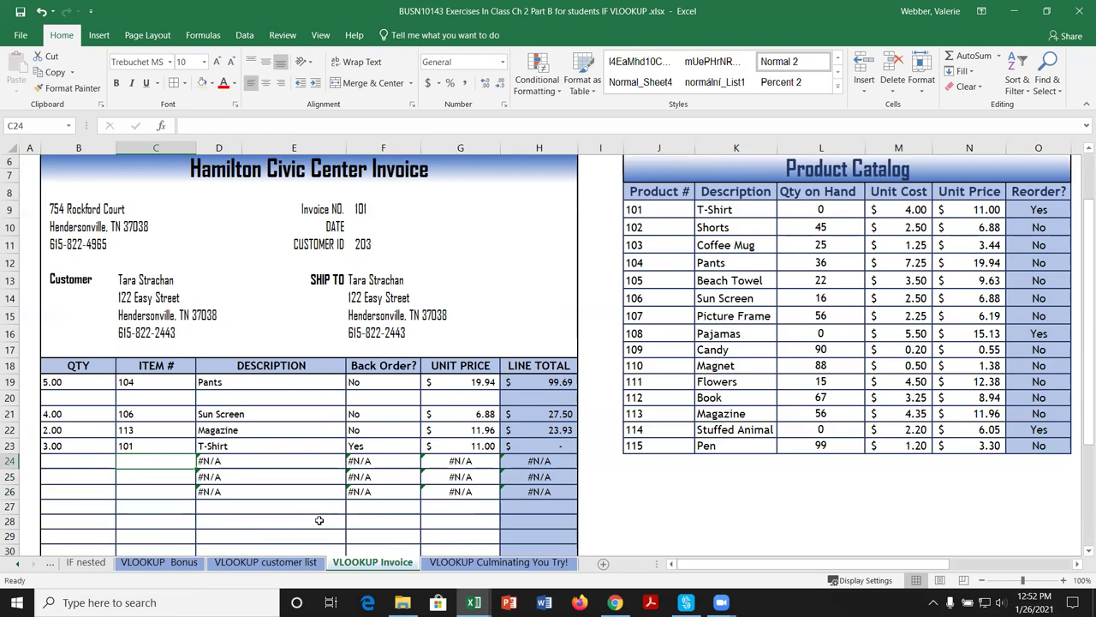
left_click(173, 381)
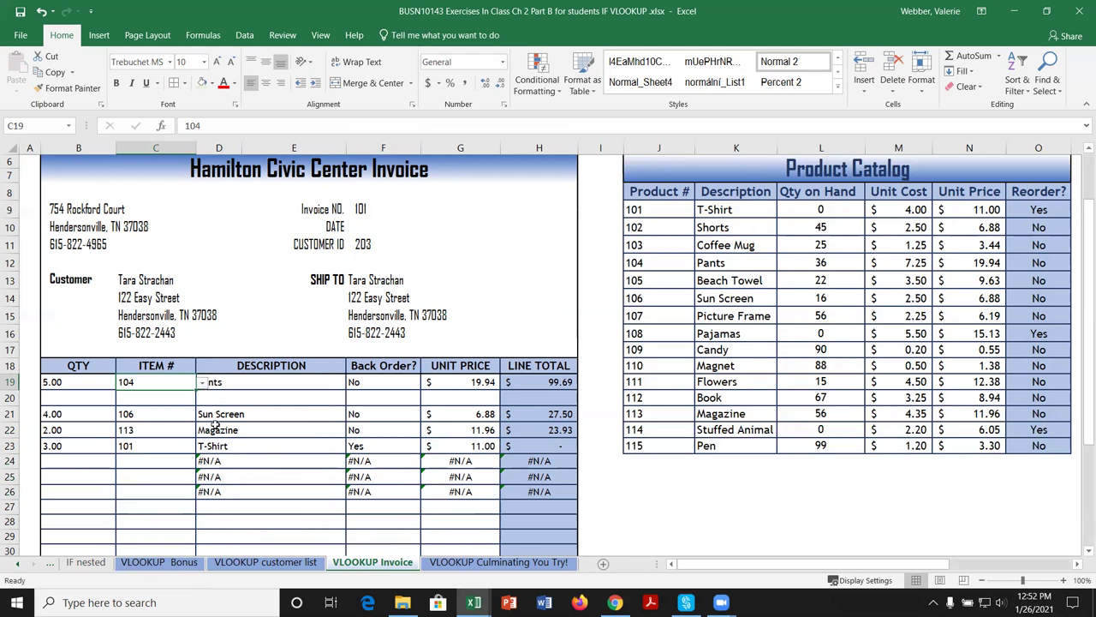
Enter a quantity of 7 in B24.
left_click(90, 462)
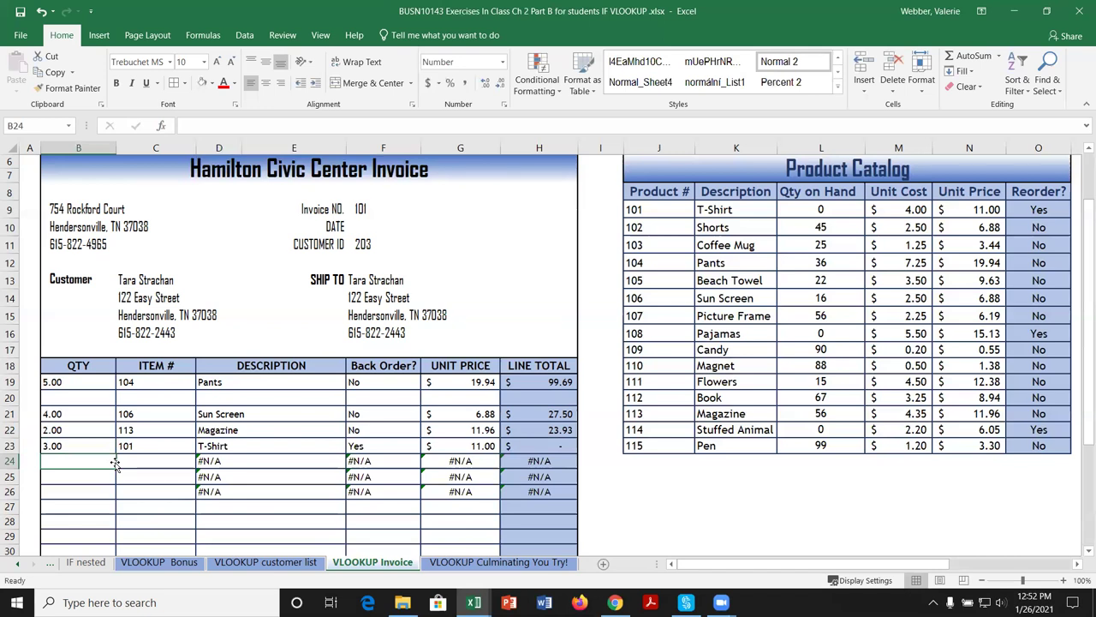
type("7")
left_click(116, 463)
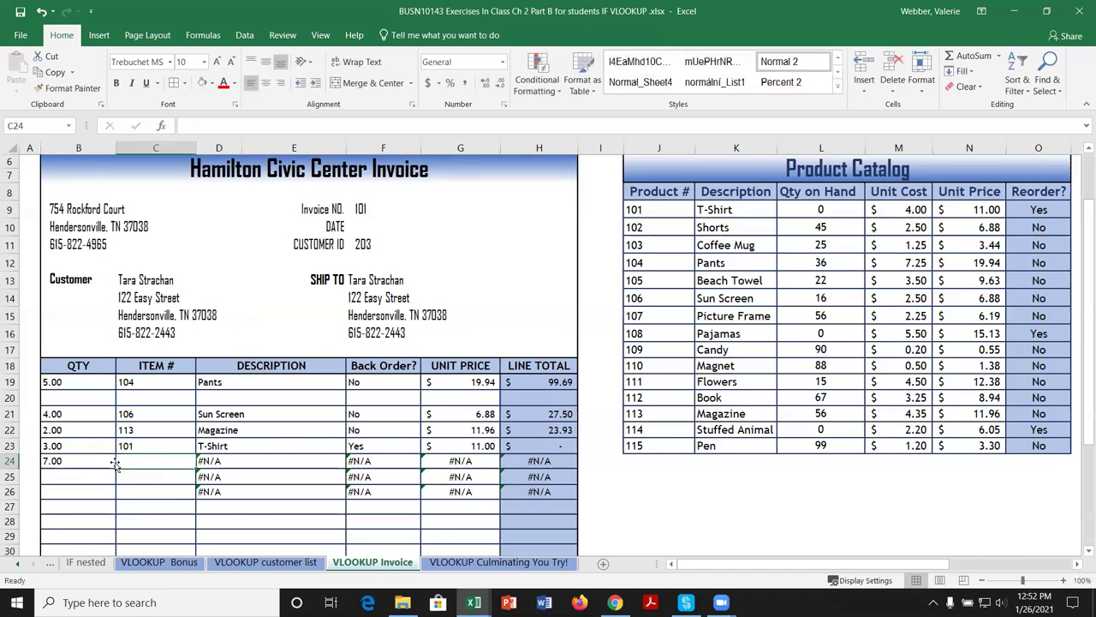
Cycle through the Formulas, Insert, Home and Page Layout tabs, ending on Data.
left_click(189, 39)
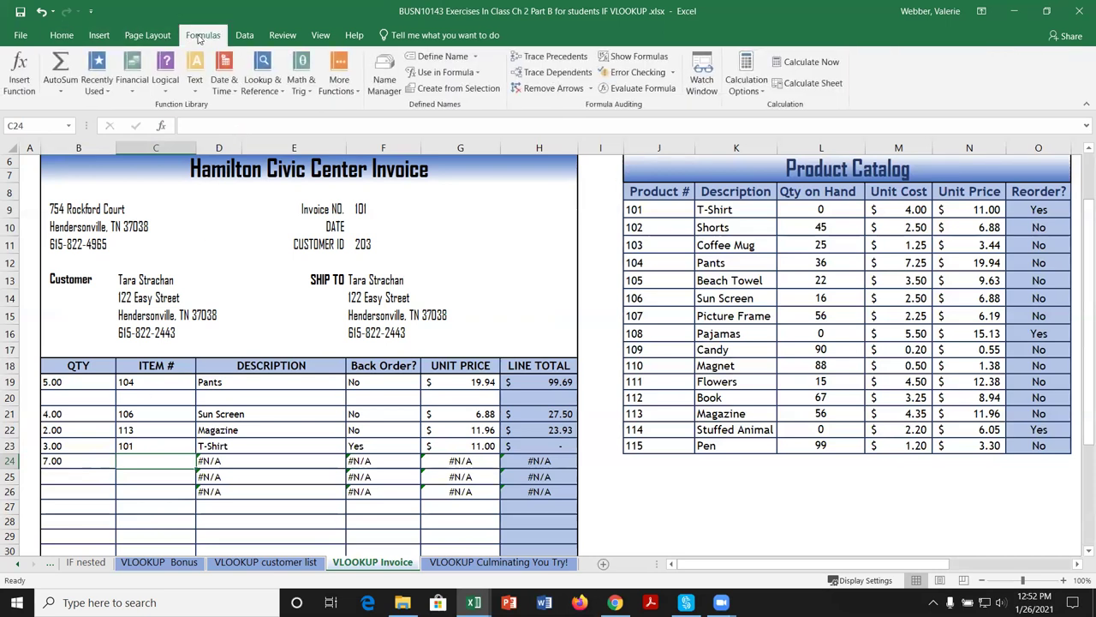
left_click(97, 38)
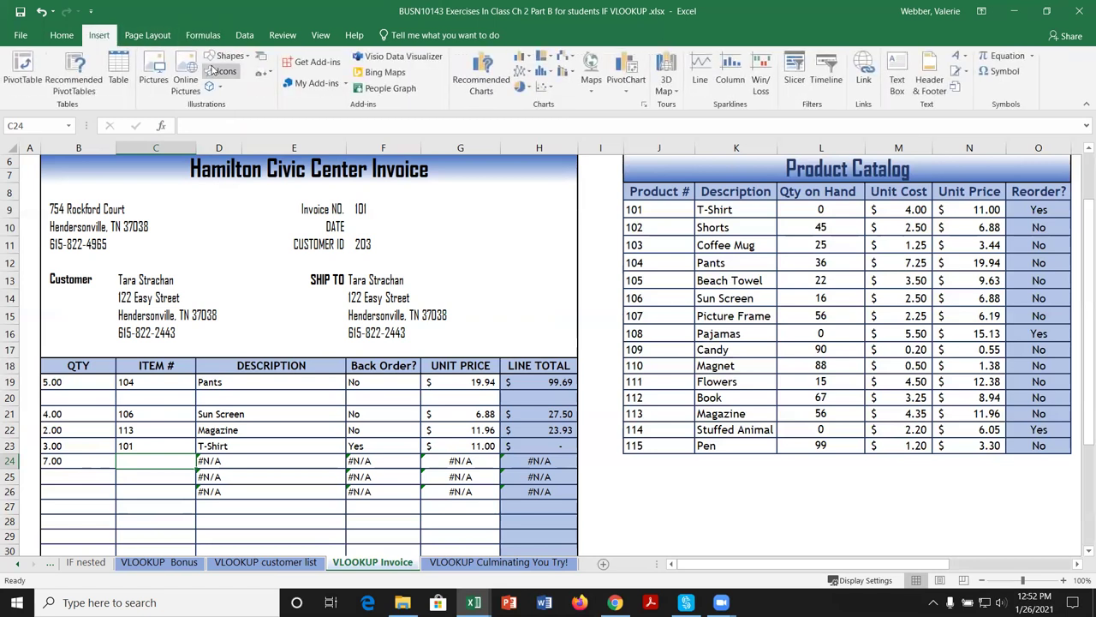
left_click(62, 35)
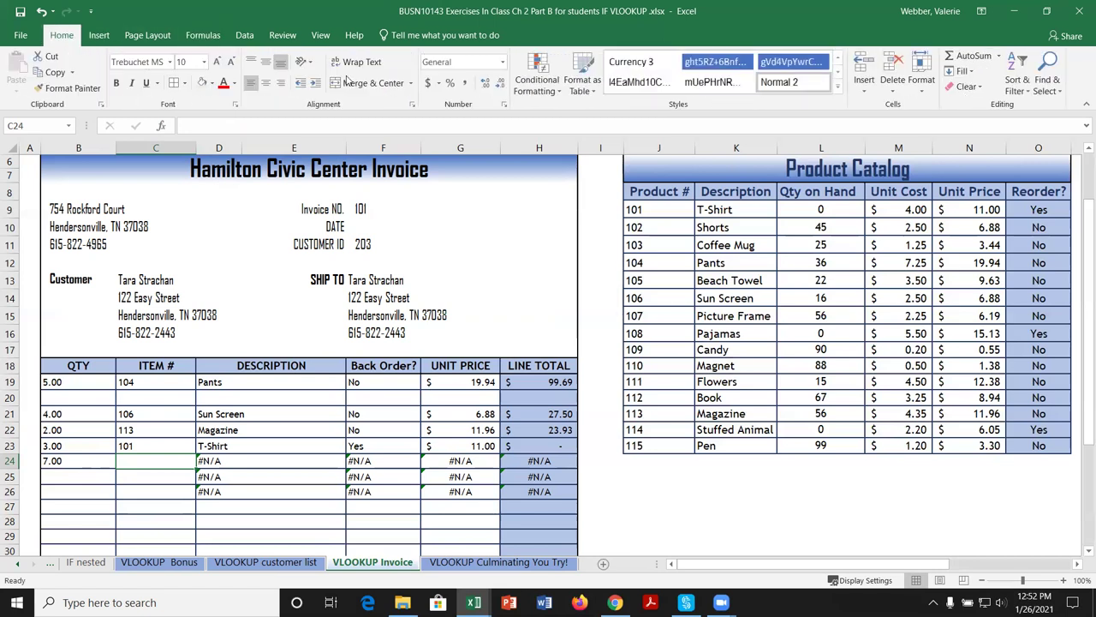
left_click(102, 36)
left_click(150, 36)
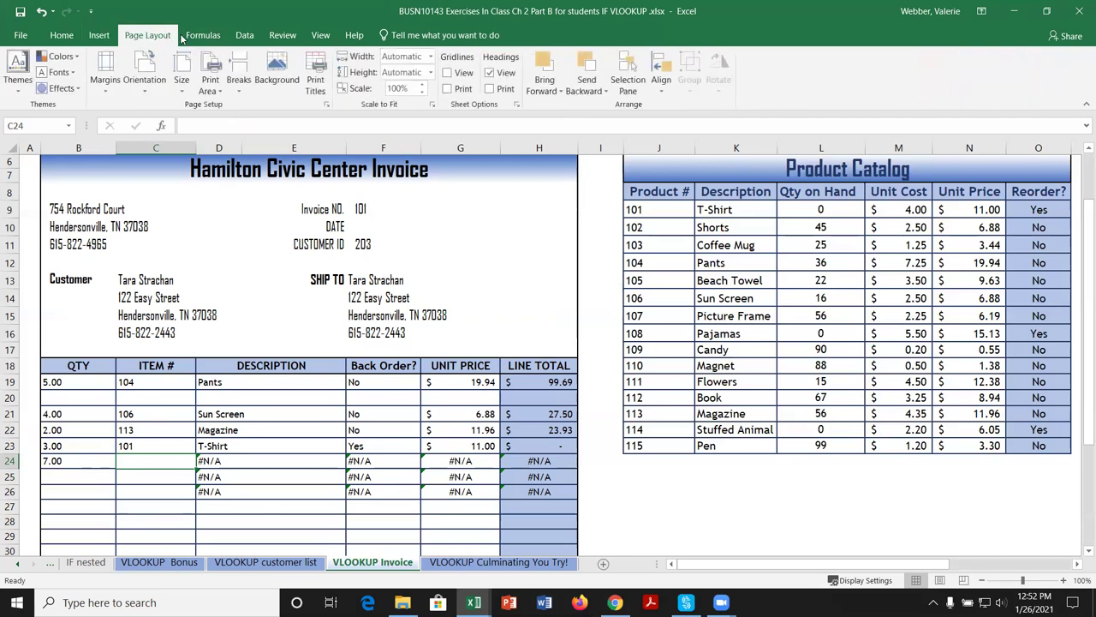
left_click(203, 36)
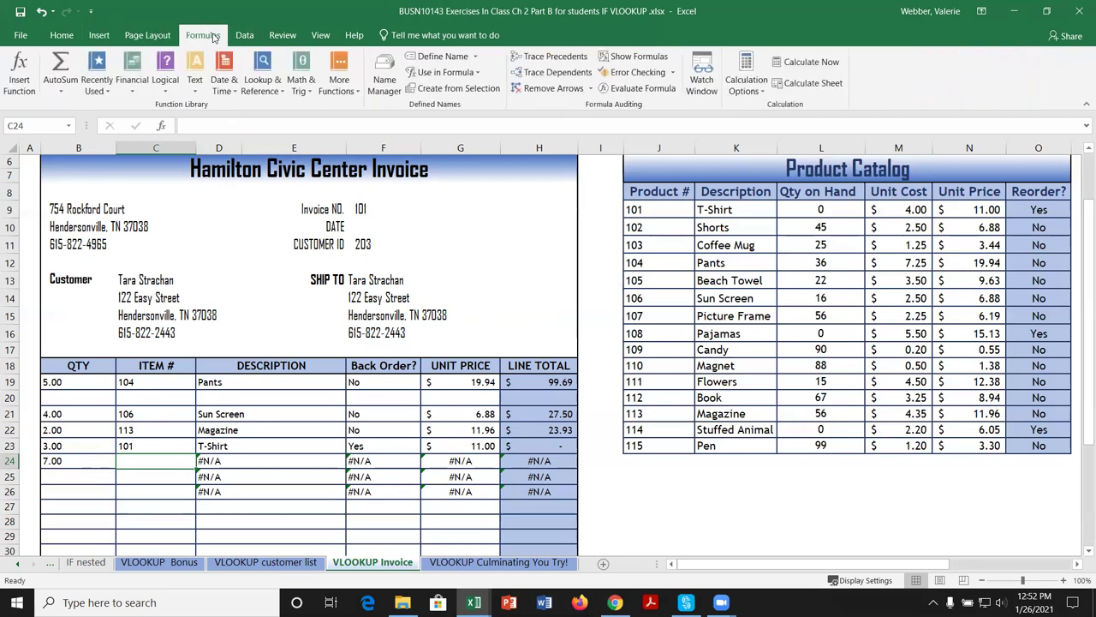
left_click(257, 34)
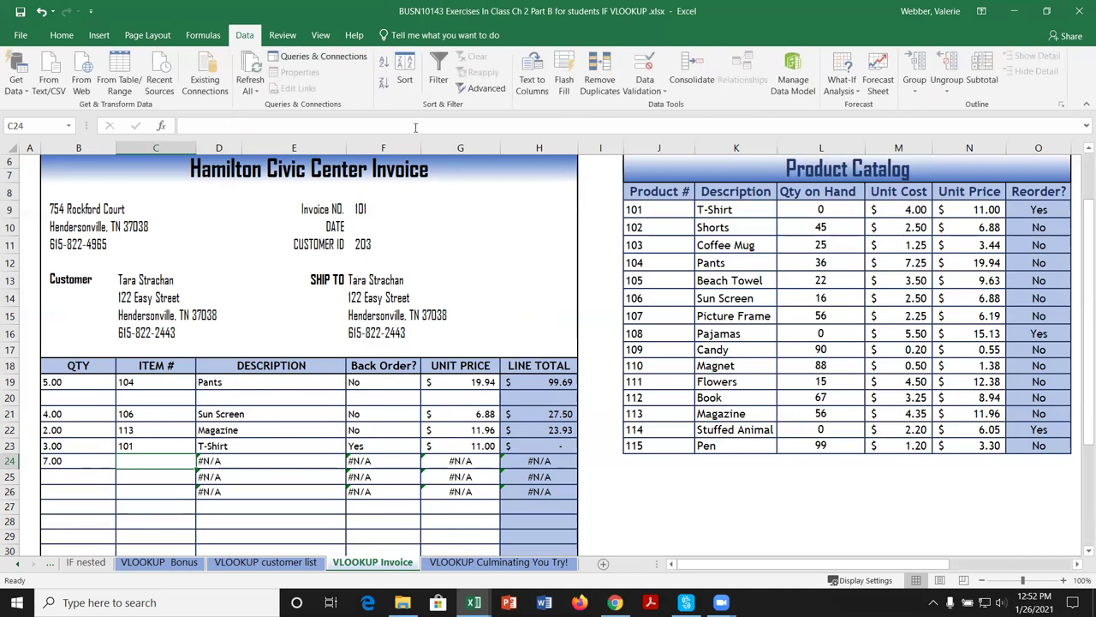
Enter and then cancel editing of the empty item cell C24.
left_click(383, 126)
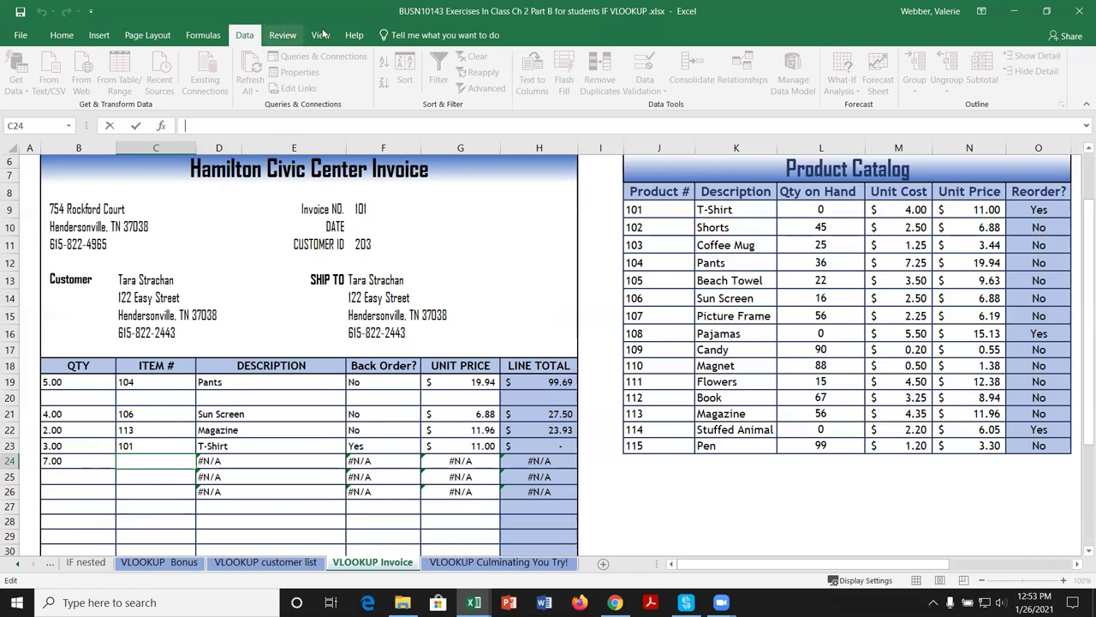
left_click(169, 461)
key("Escape")
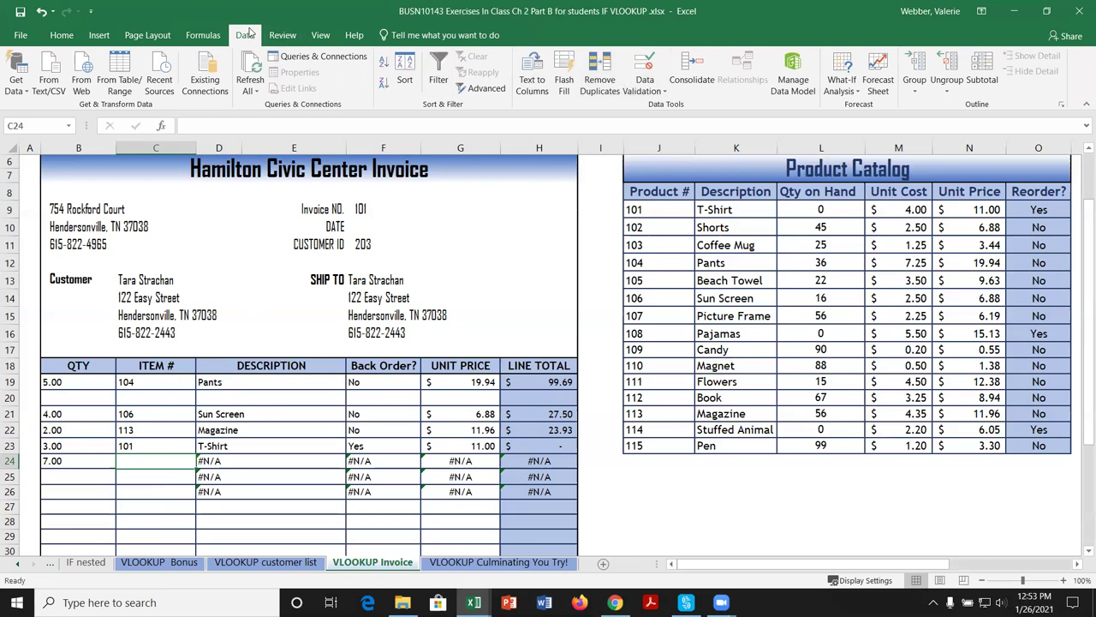
Add List validation to C24 with source =$J$9:$J$23, the catalog product numbers.
left_click(662, 91)
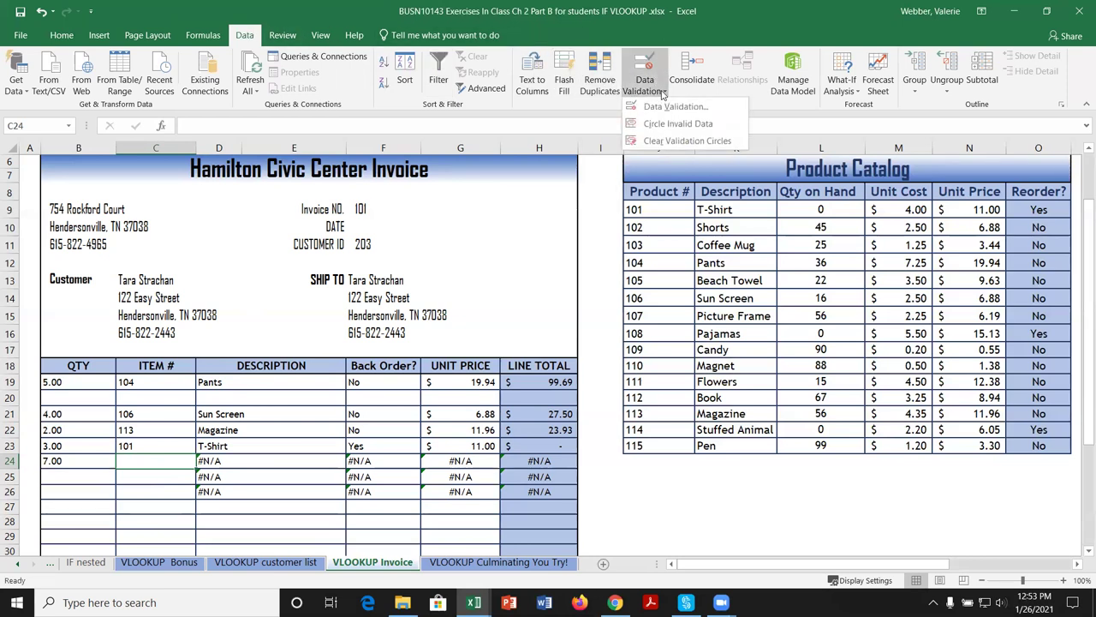
left_click(672, 108)
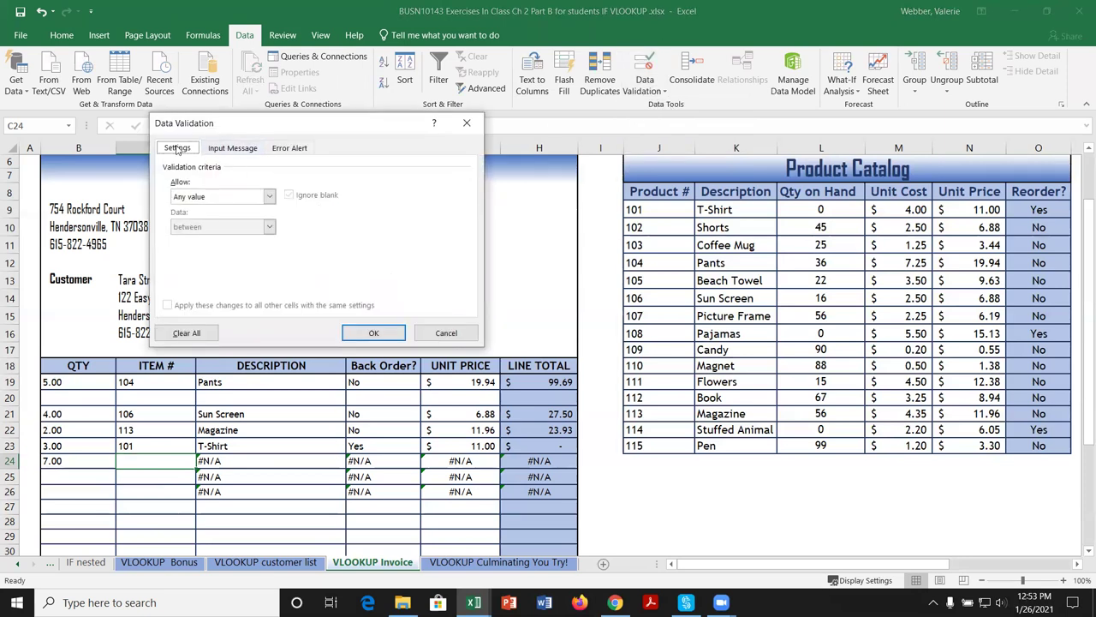
left_click(269, 196)
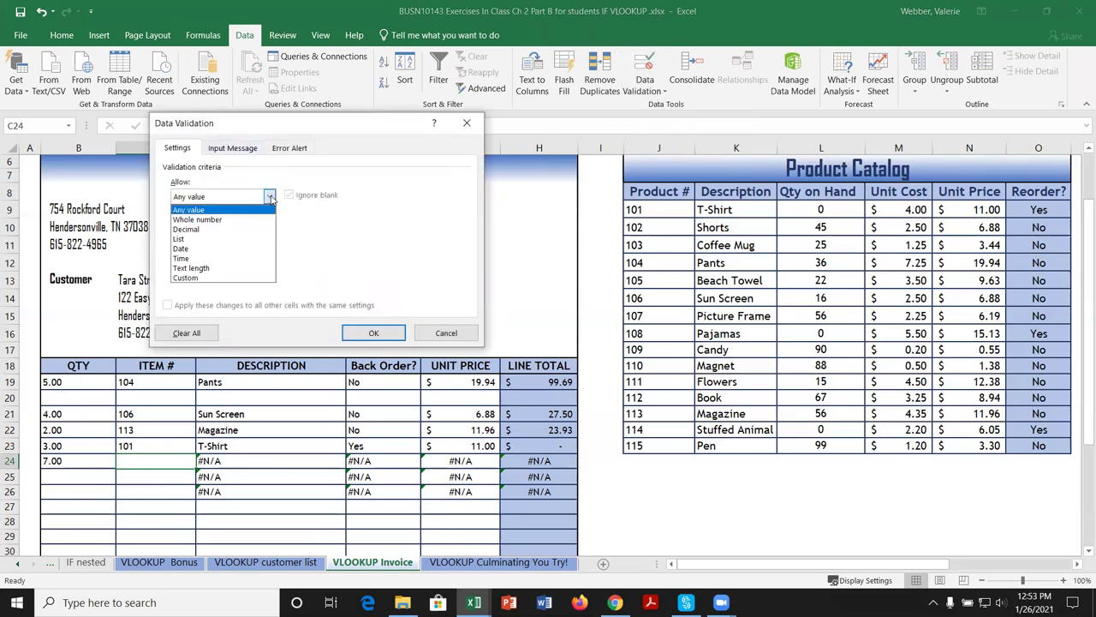
left_click(202, 240)
left_click(211, 255)
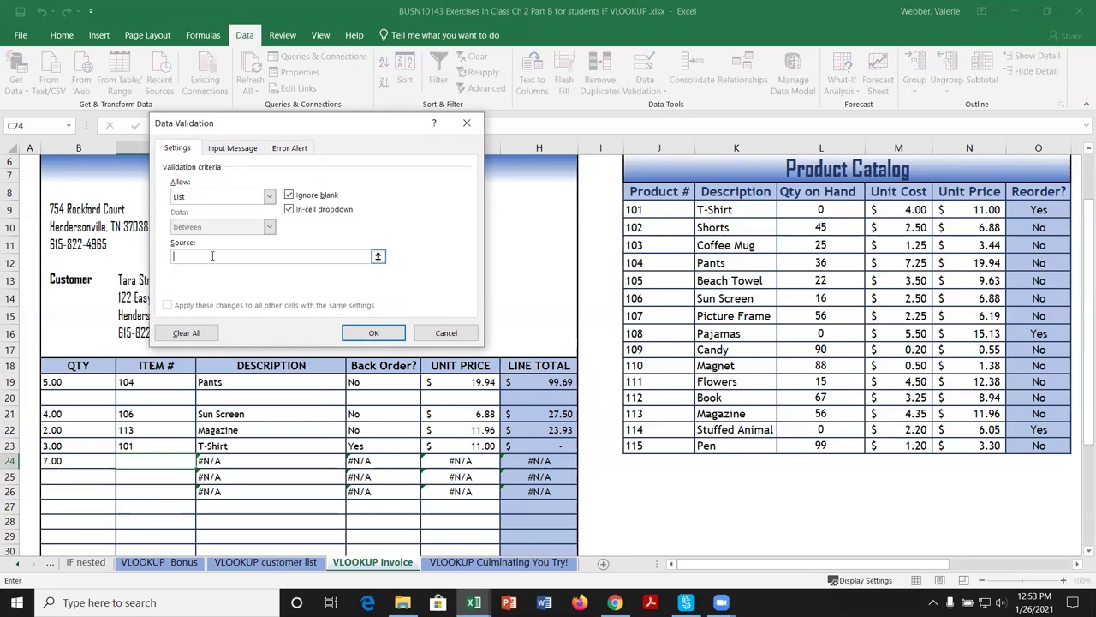
left_click_drag(632, 210, 661, 441)
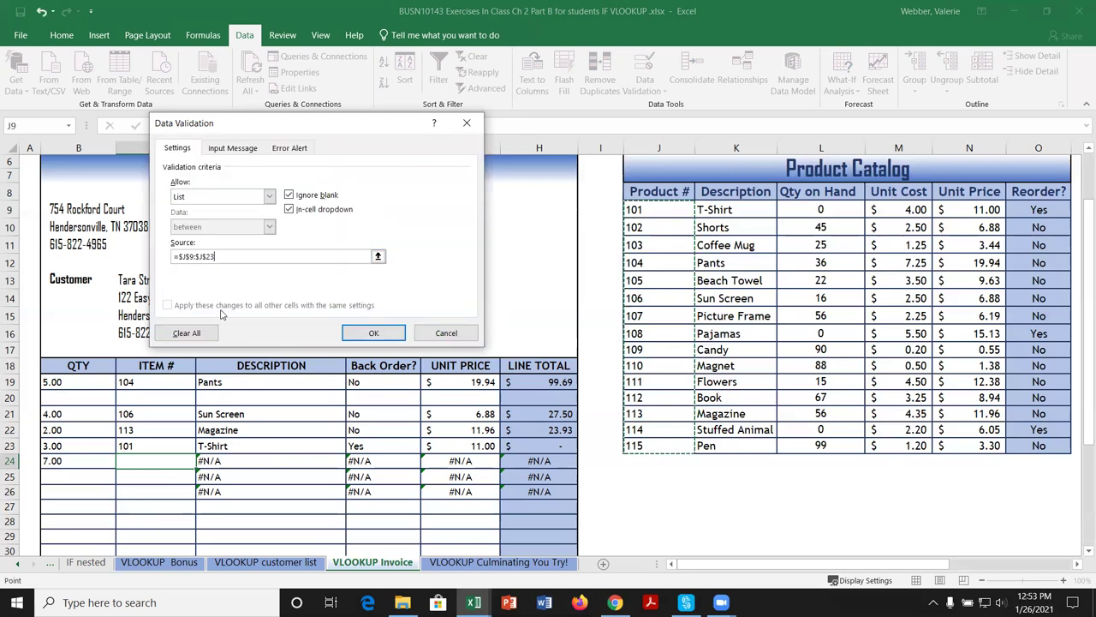
left_click(375, 333)
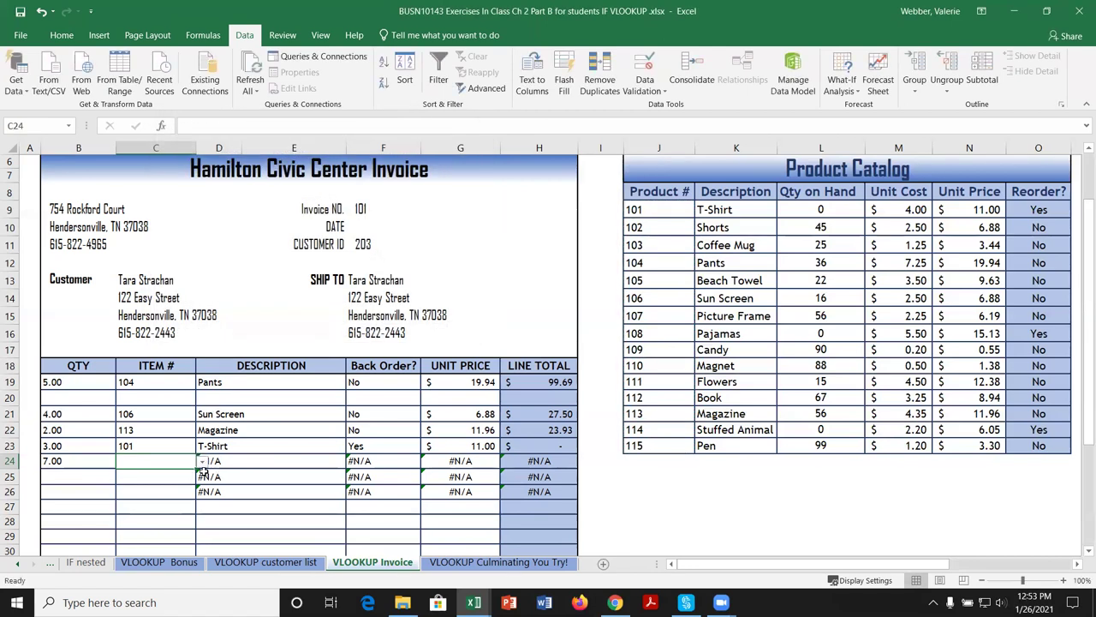
Choose item 106 from C24's dropdown and copy it into C25:C26.
left_click(203, 461)
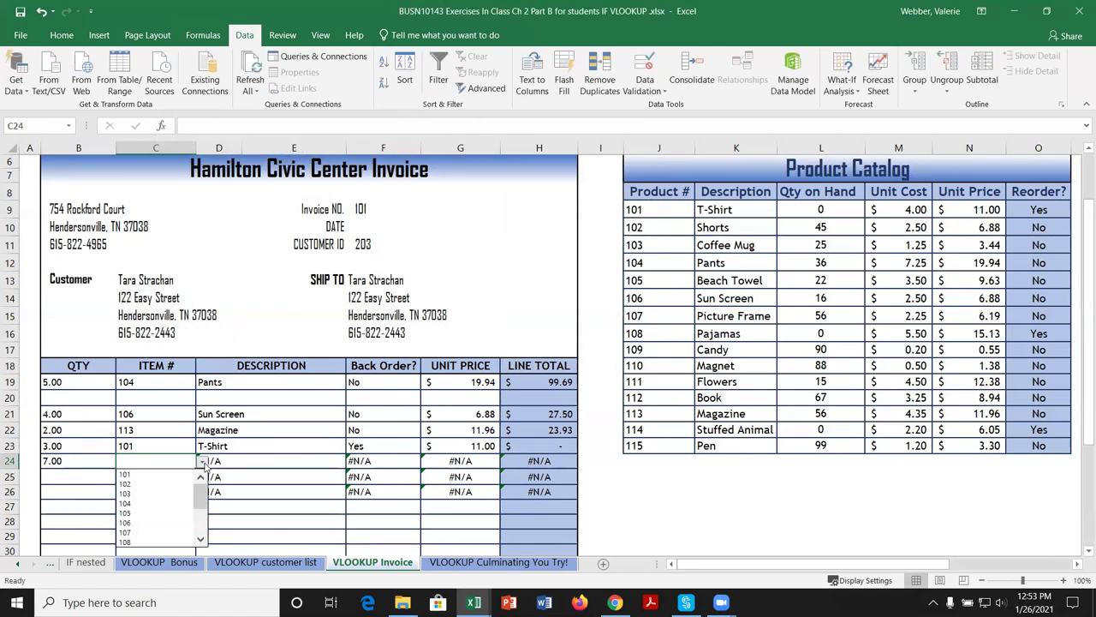
left_click(127, 521)
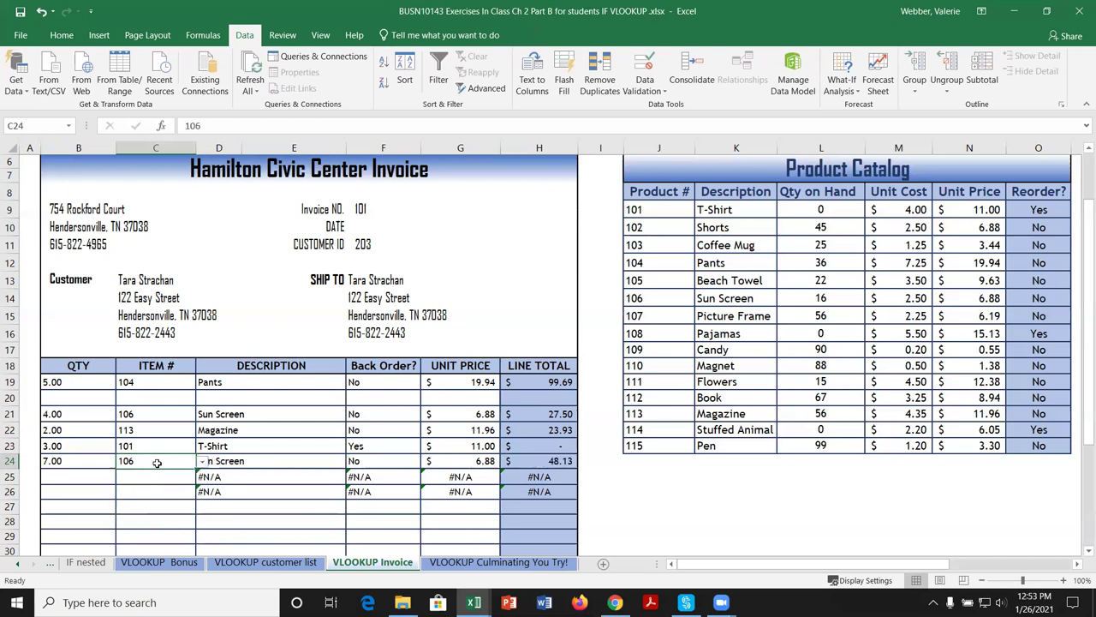
key("ctrl+c")
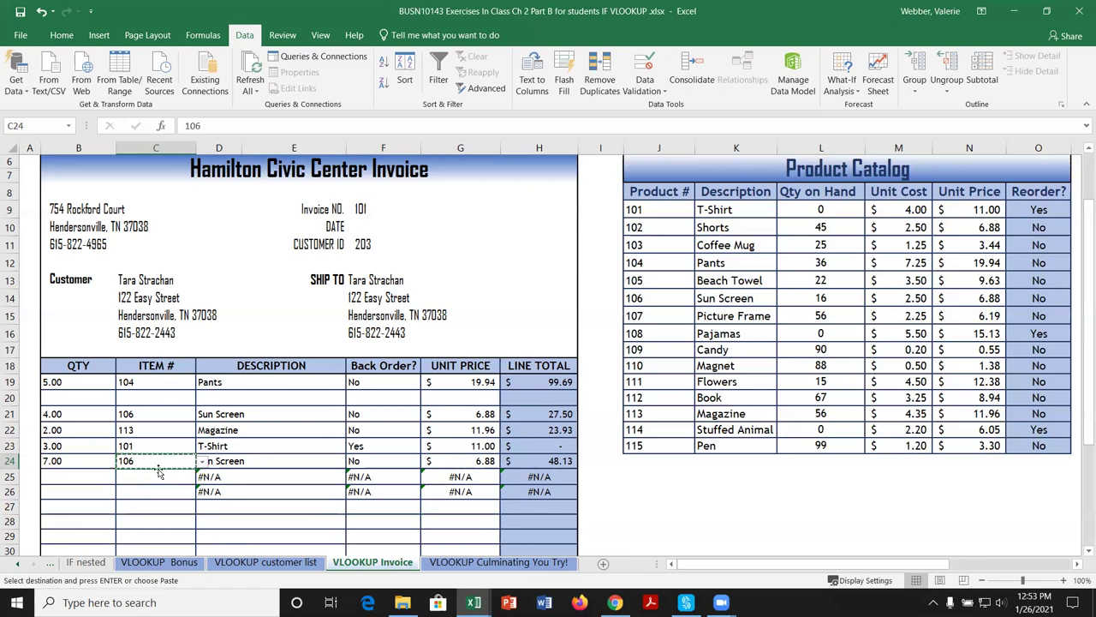
left_click_drag(157, 476, 163, 489)
key("ctrl+v")
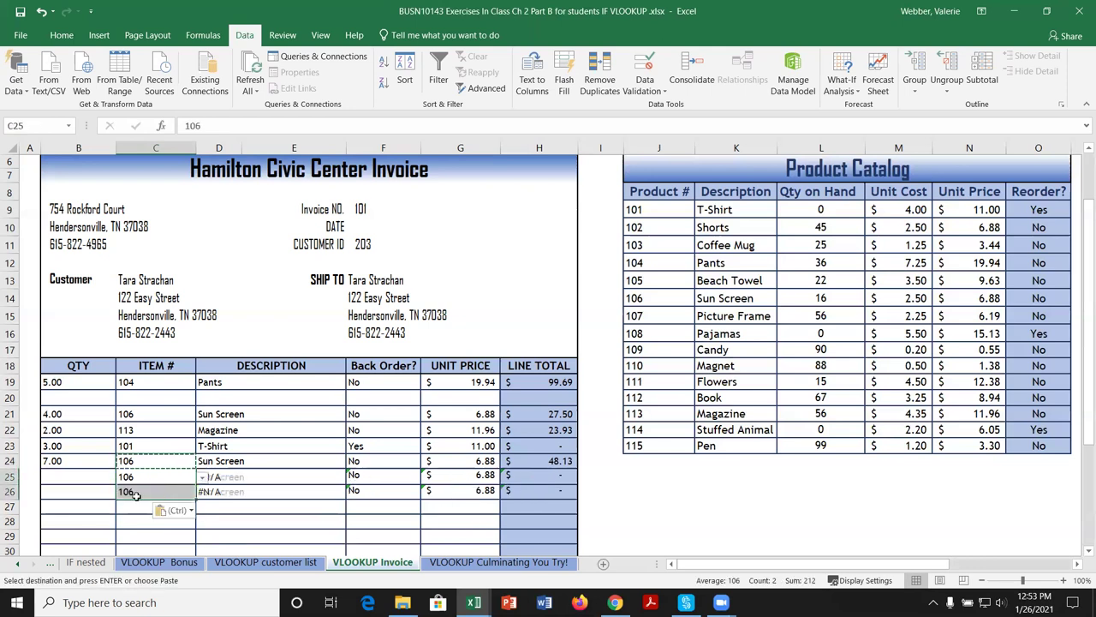
key("Escape")
Give row 25 a quantity of 4 and change its item to 110, Magnet.
left_click(94, 477)
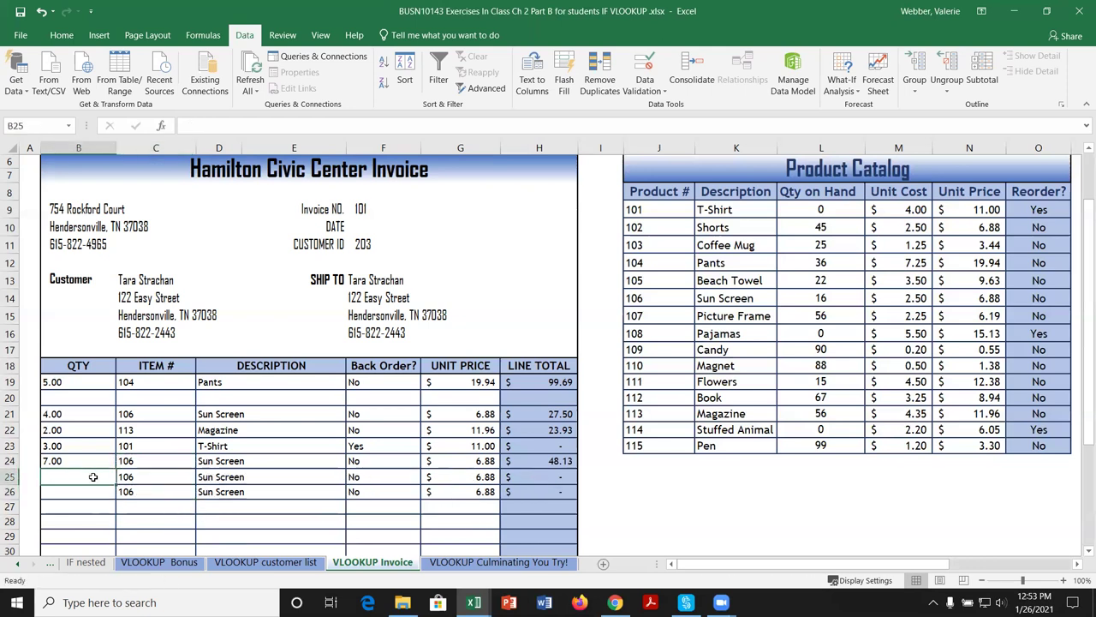
type("4")
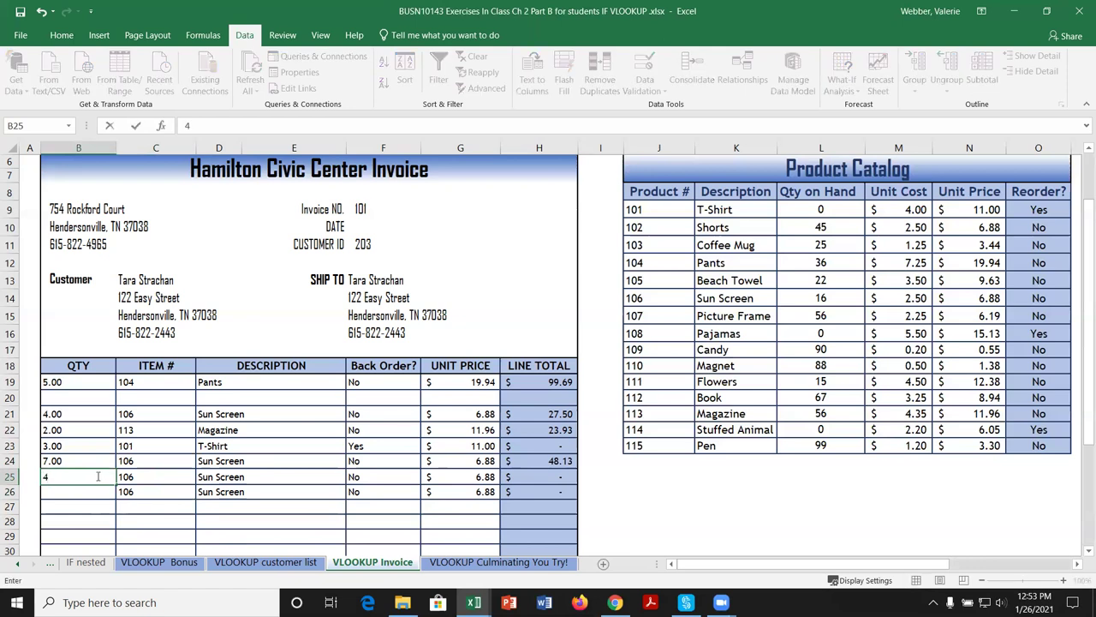
left_click(169, 482)
left_click(203, 482)
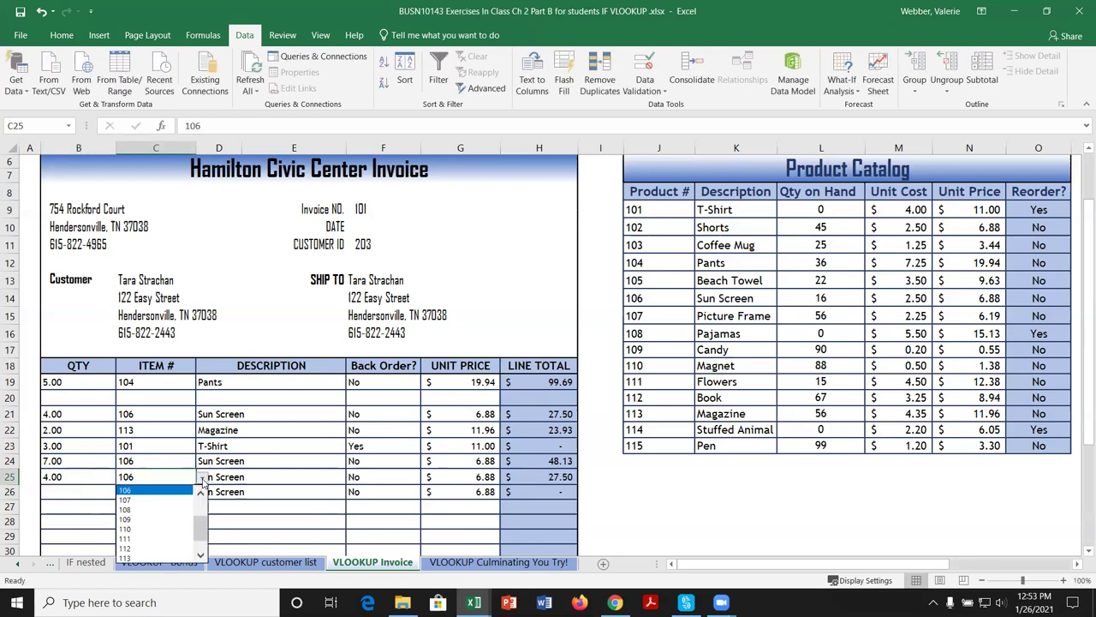
left_click(125, 529)
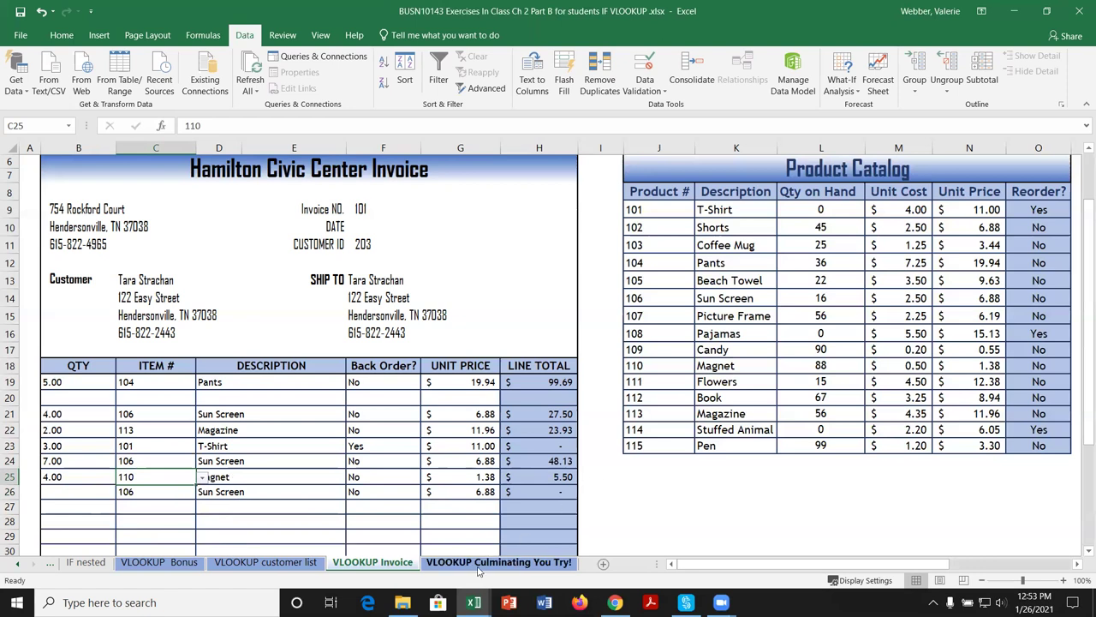
scroll(624, 485, "down", 2)
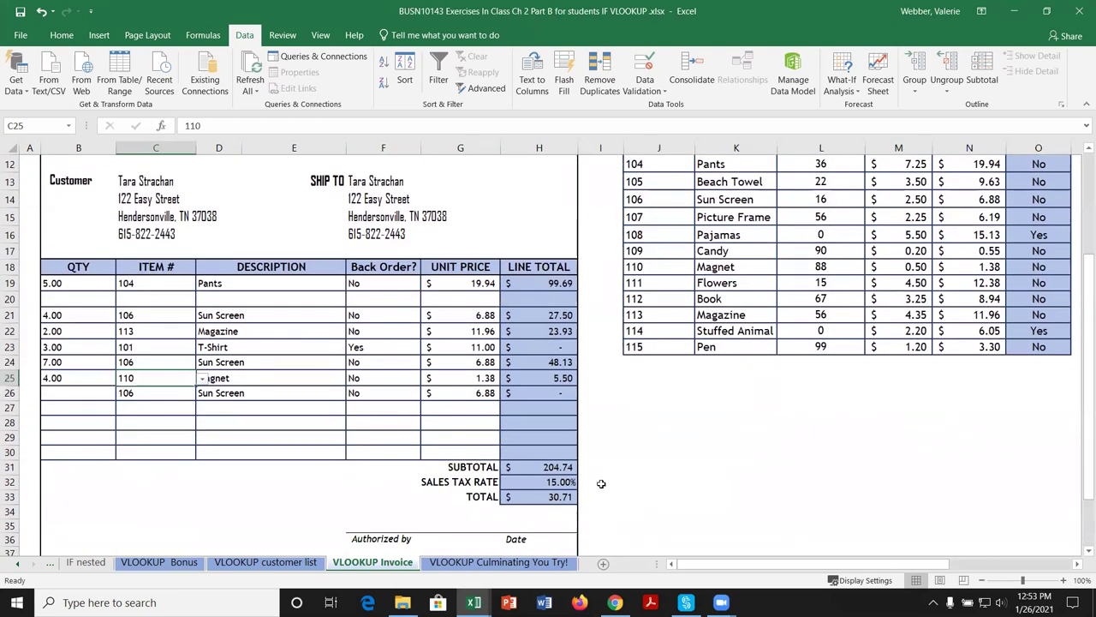
Check the H31 subtotal summing H19:H30, the 15% tax rate, and the H33 total.
left_click(545, 468)
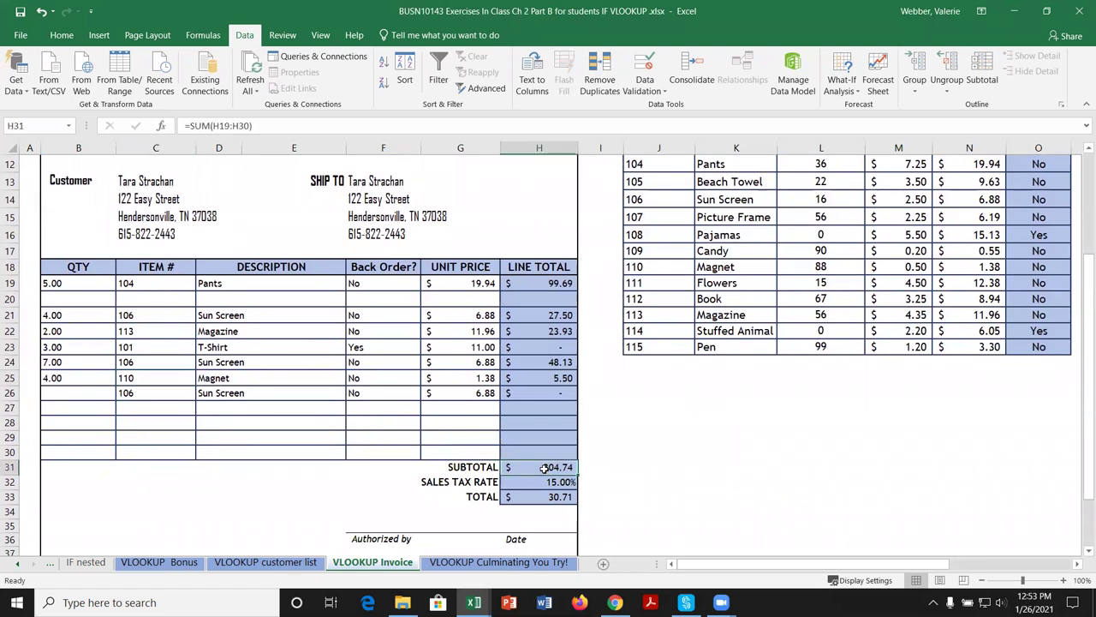
left_click(278, 129)
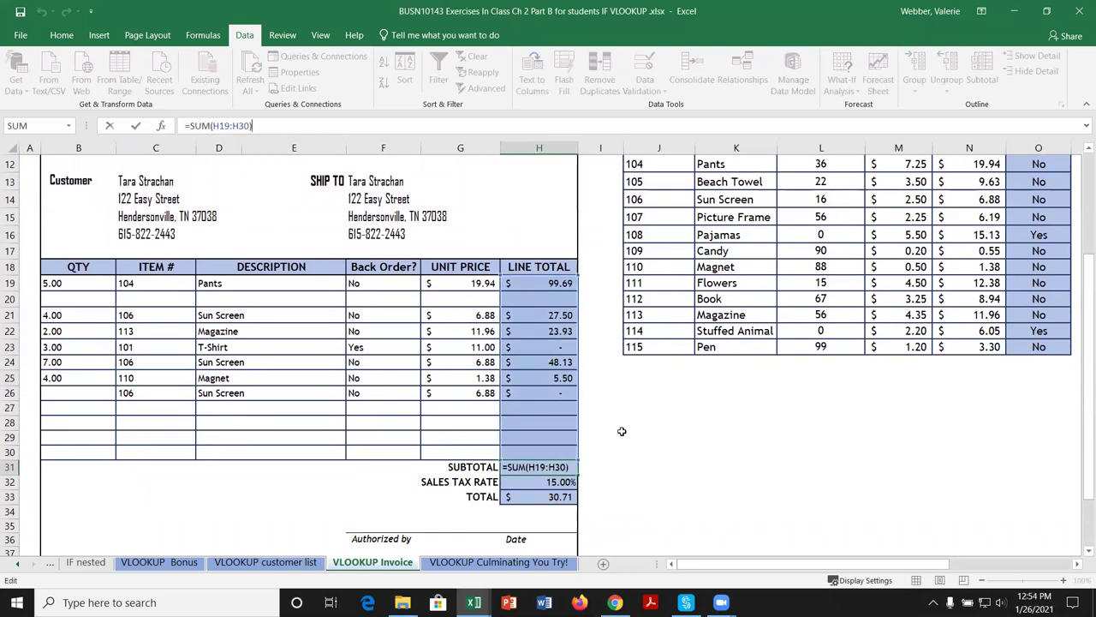
key("Escape")
left_click(560, 483)
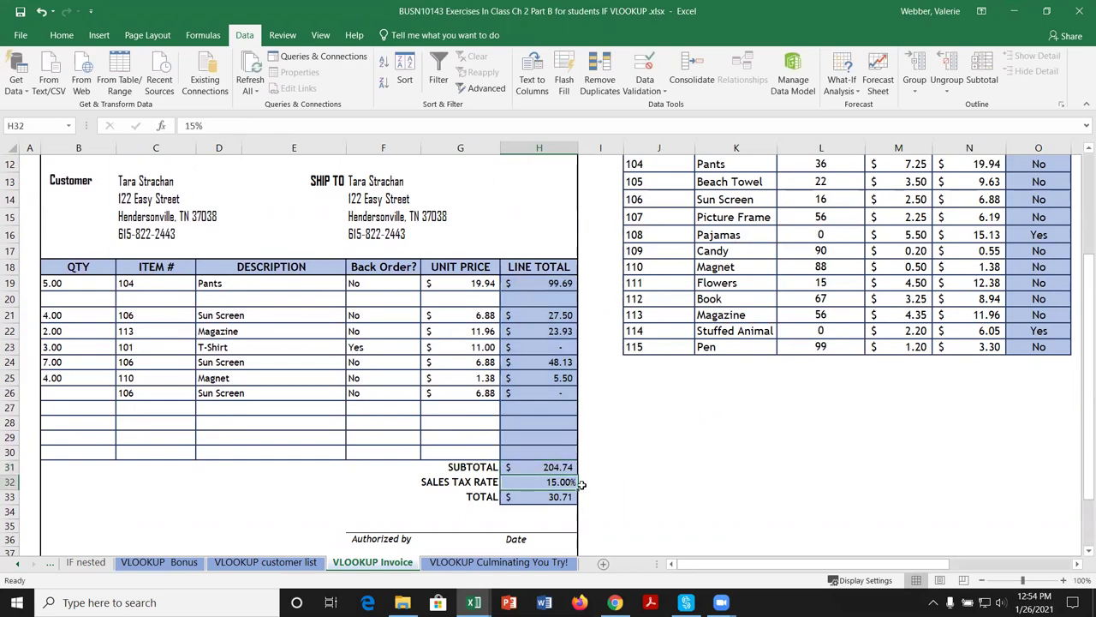
left_click(561, 497)
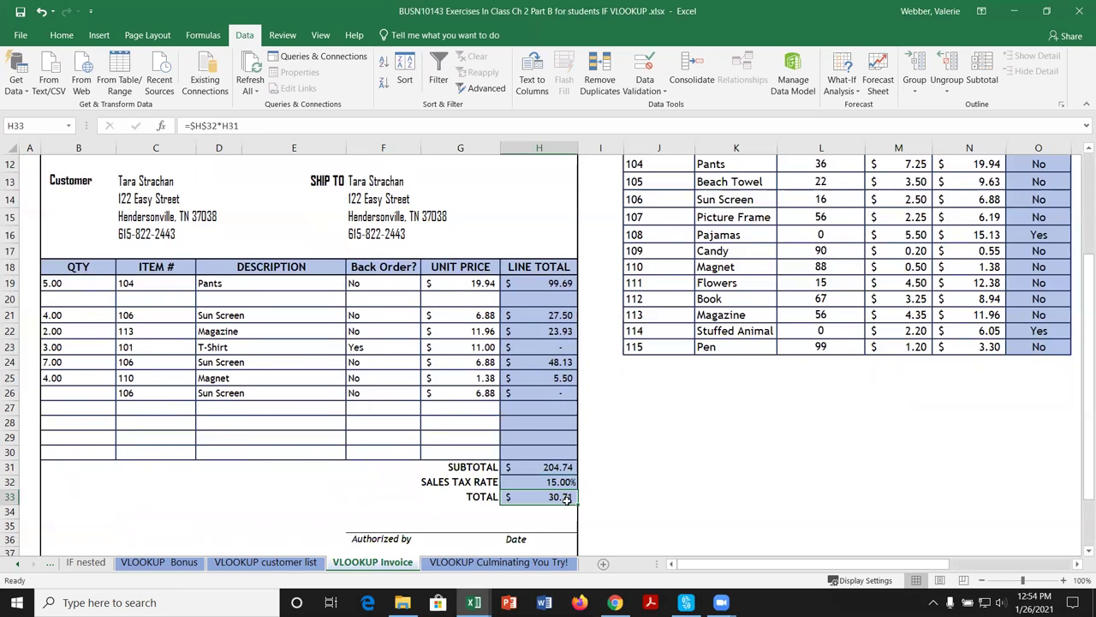
Change H33 to =$H$32*H31+H31 so the total reads 235.45.
left_click(246, 125)
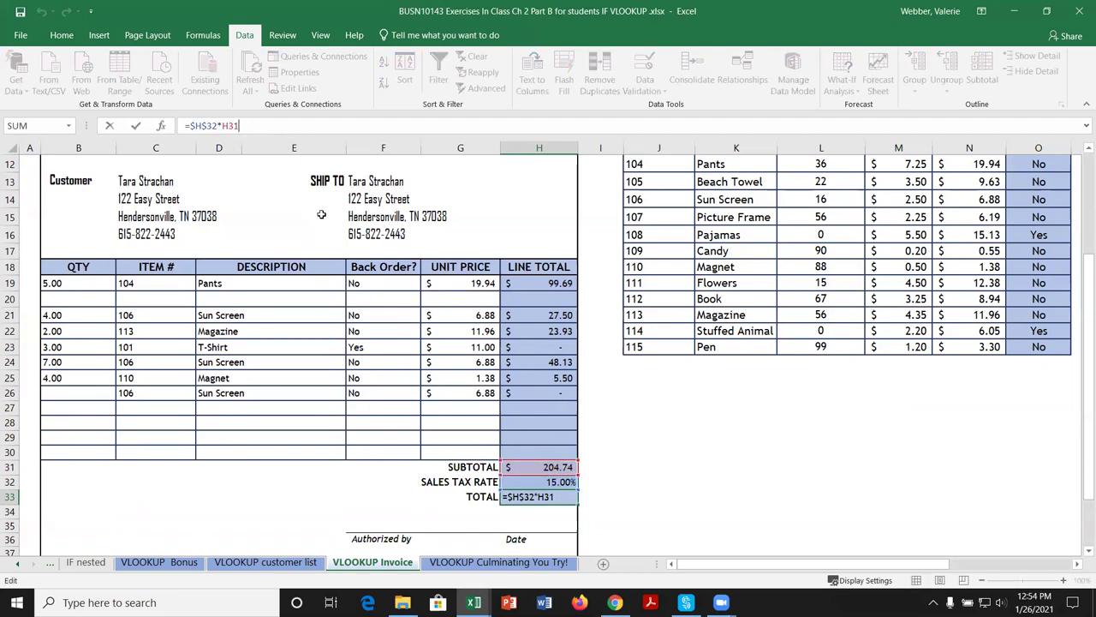
left_click(565, 470)
key("Return")
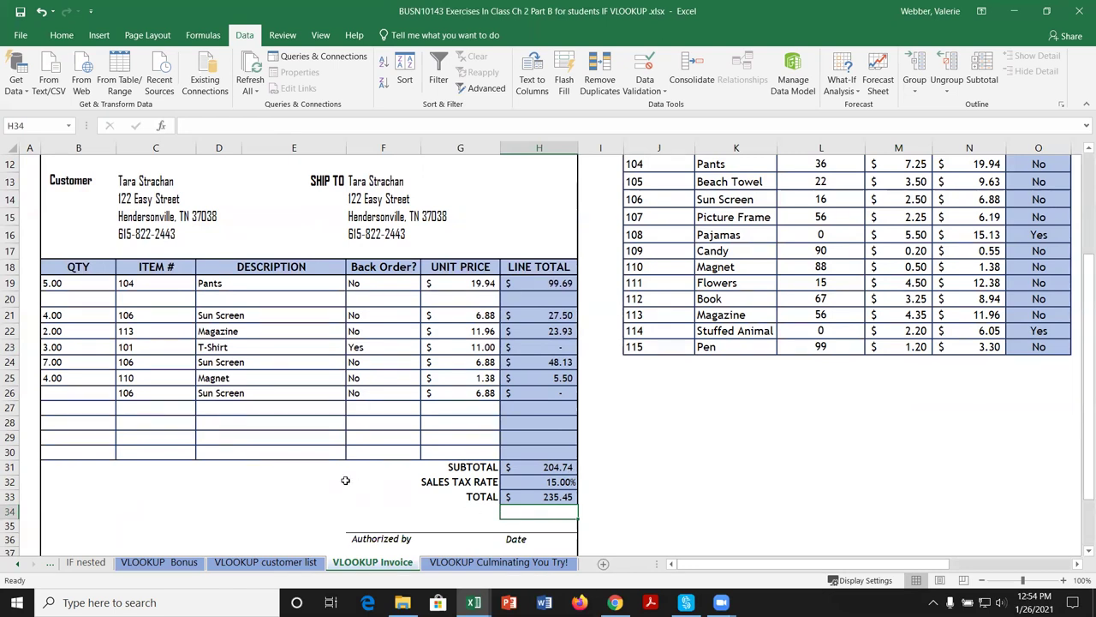
scroll(375, 439, "up", 1)
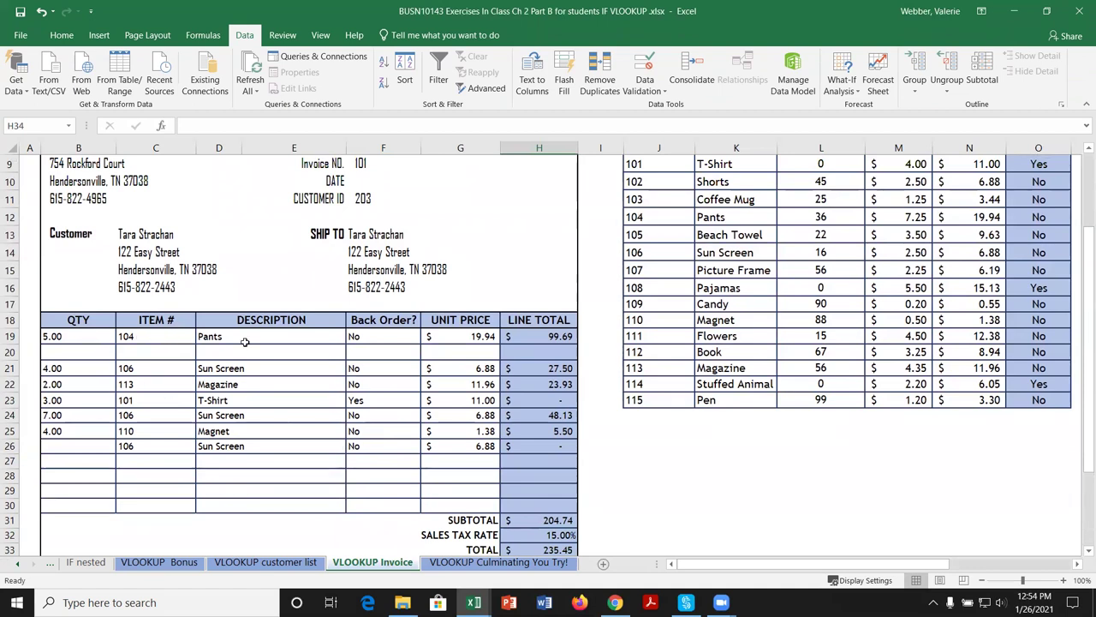
Check C19's item dropdown, then go to the 'VLOOKUP Culminating You Try!' student grades sheet.
left_click(159, 336)
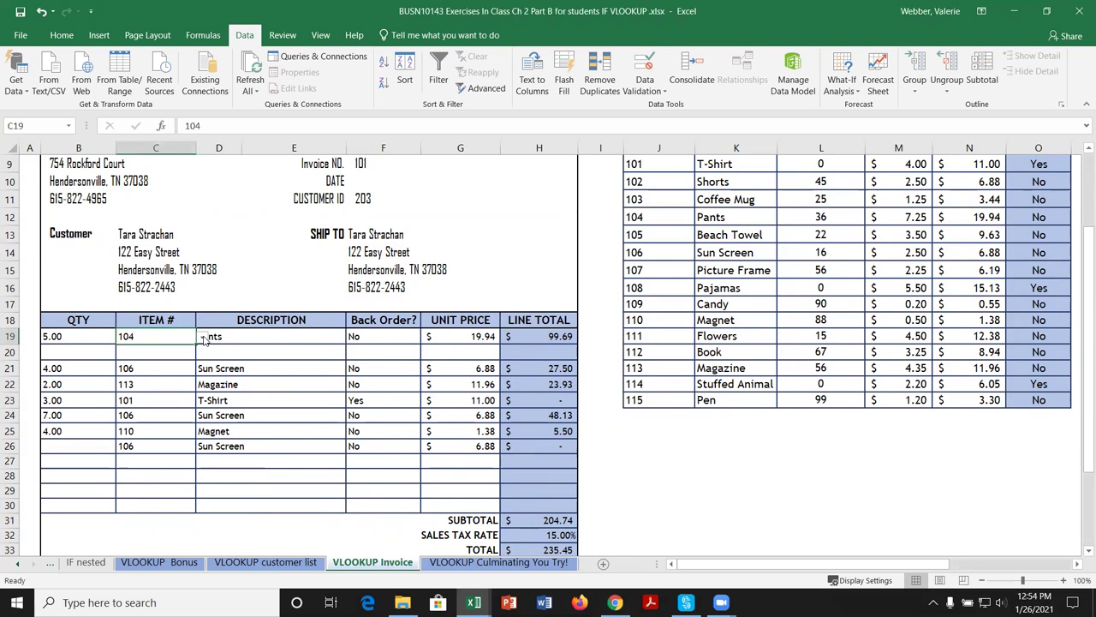
scroll(702, 448, "up", 2)
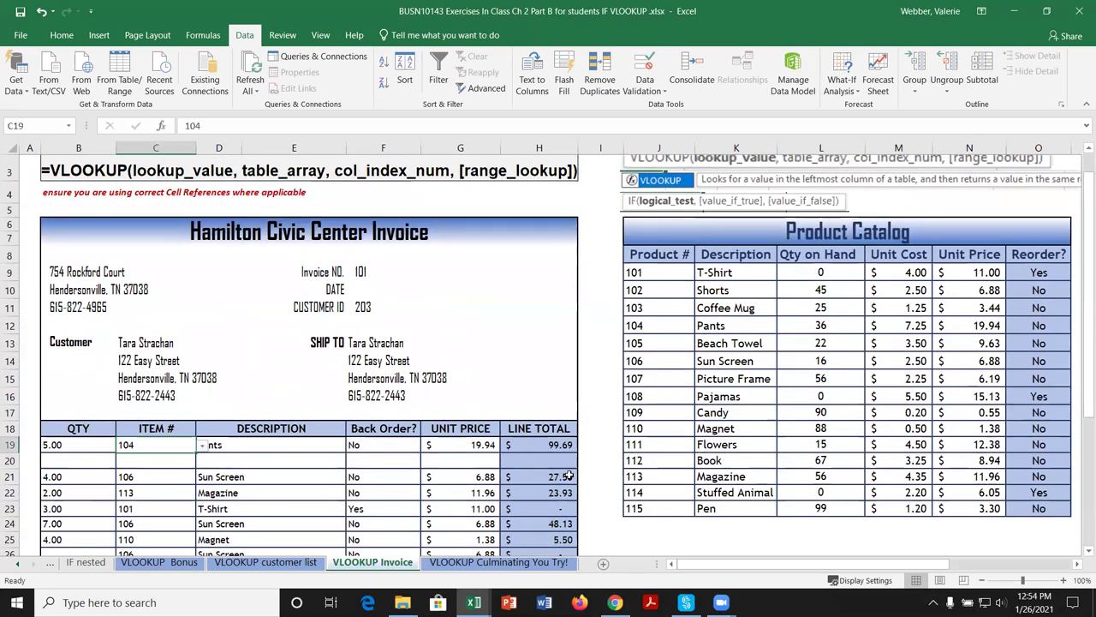
left_click(473, 563)
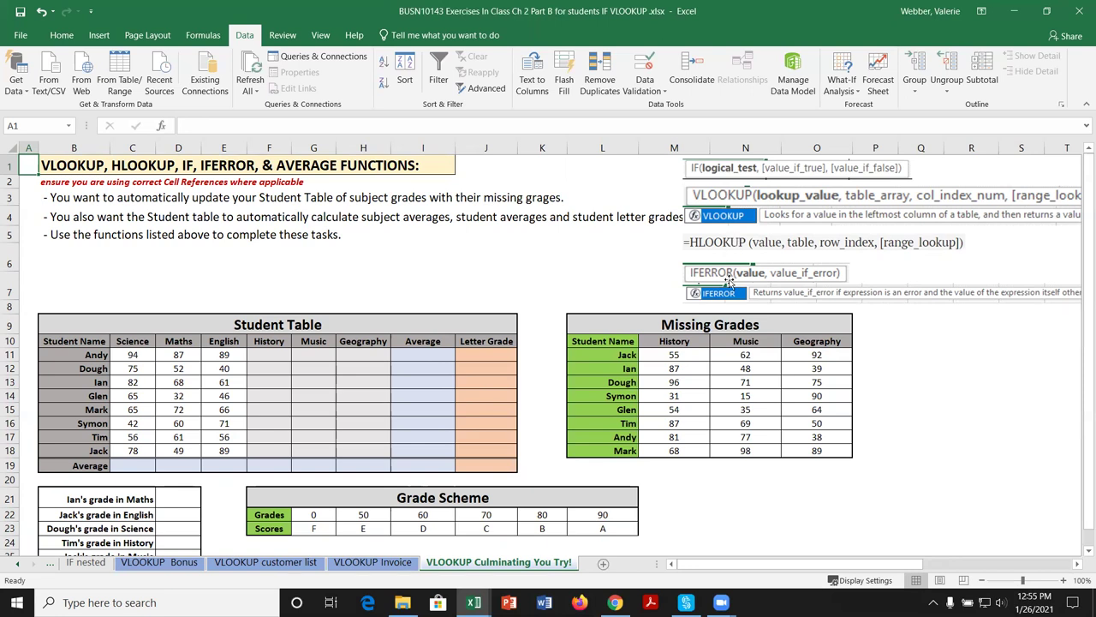
scroll(788, 495, "down", 1)
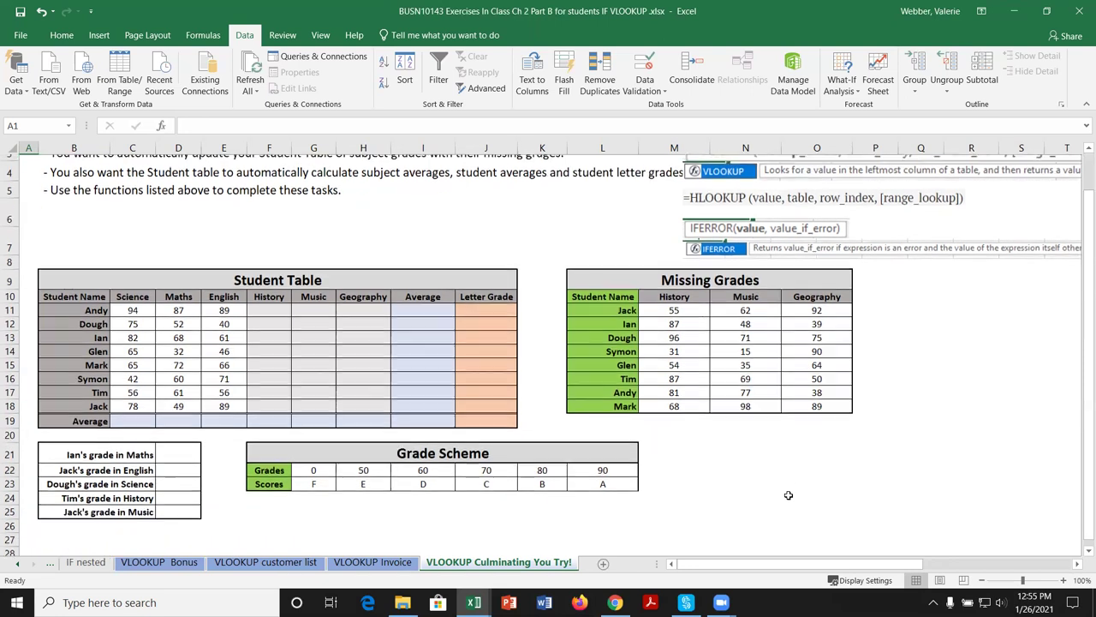
scroll(788, 495, "up", 1)
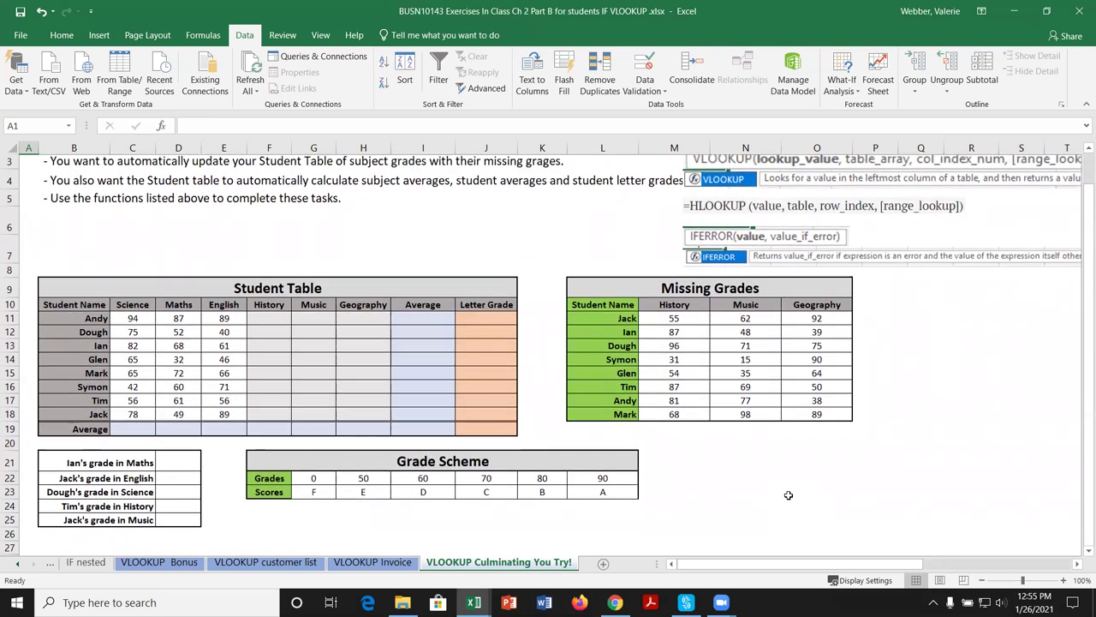